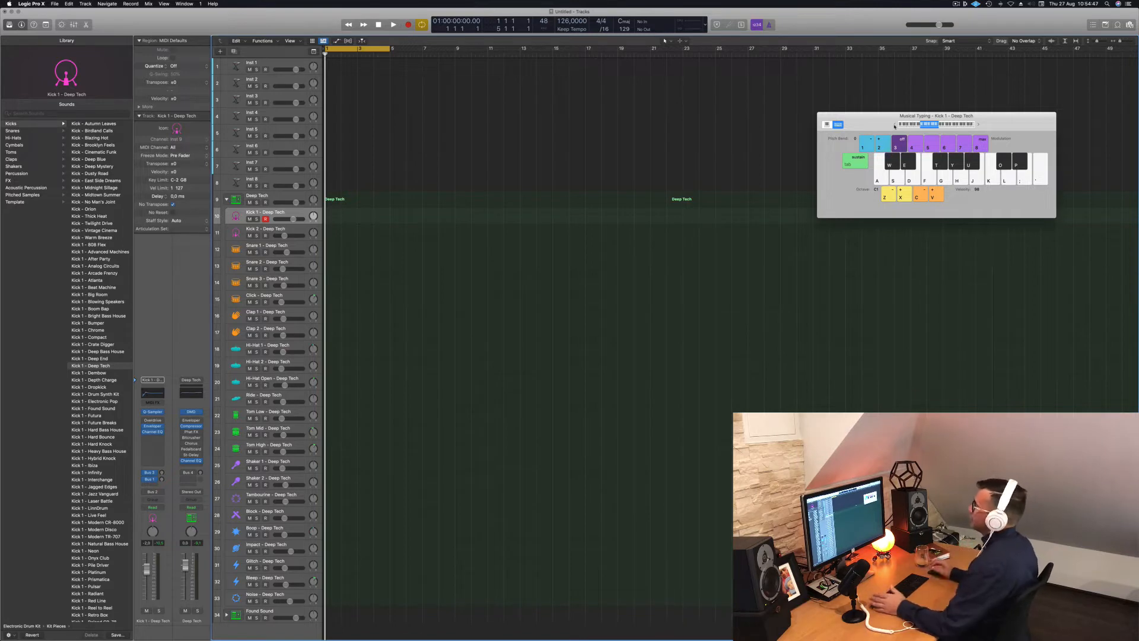
Record a one-bar kick pattern on Kick 1 using Musical Typing.
key("a")
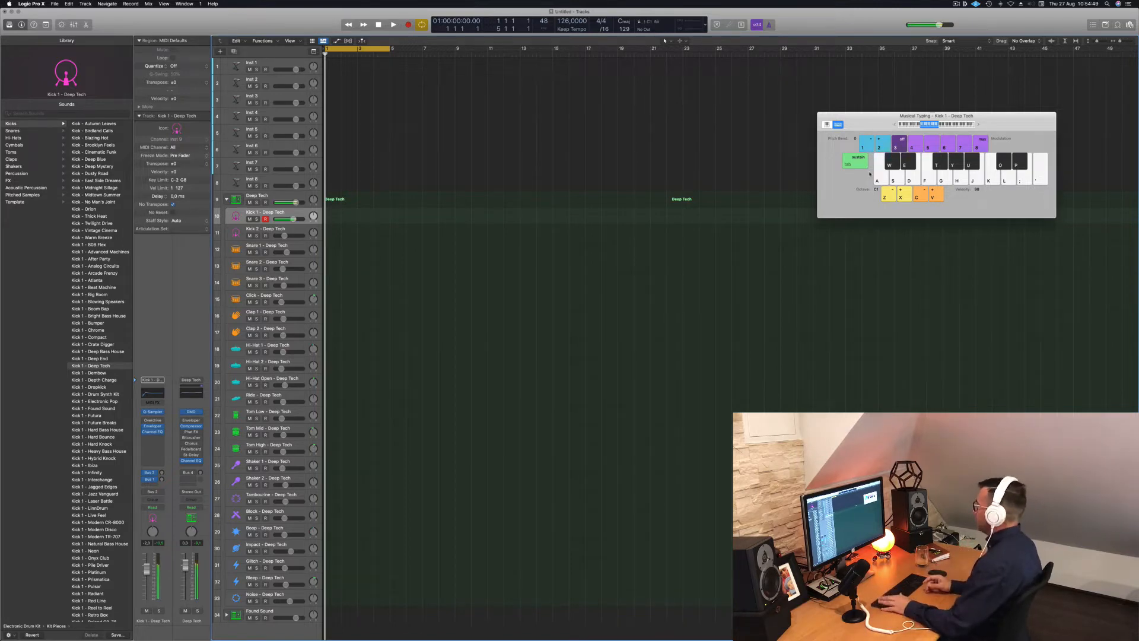
key("r")
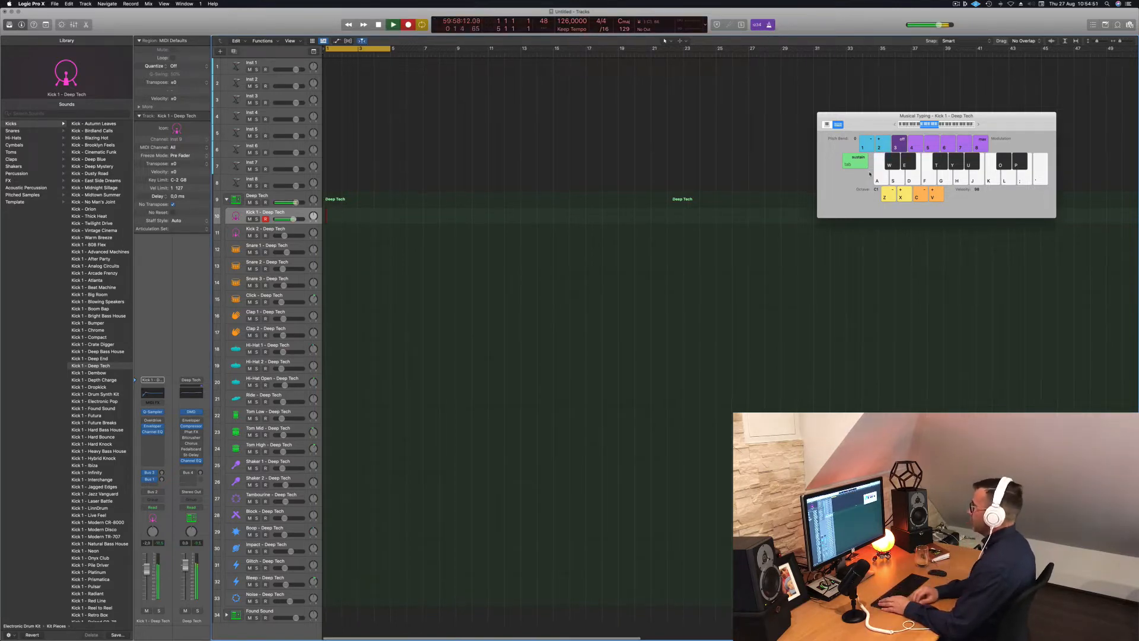
key("a")
key("a")
key("space")
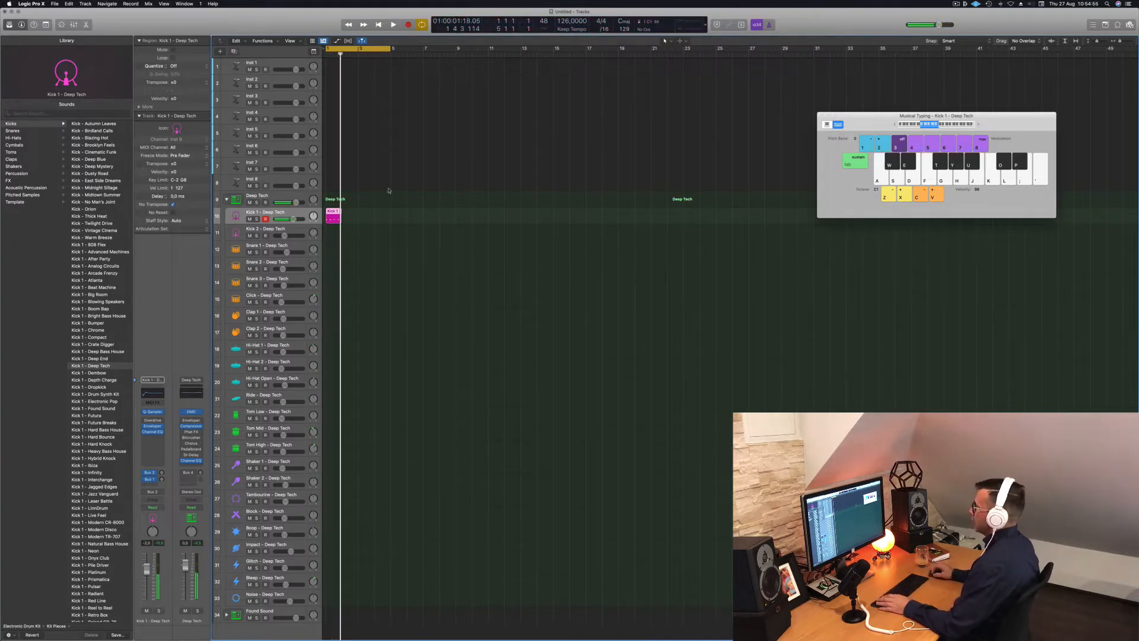
Quantize the four kick notes to the grid, lower them two pitch steps, and play them back.
double_click(331, 212)
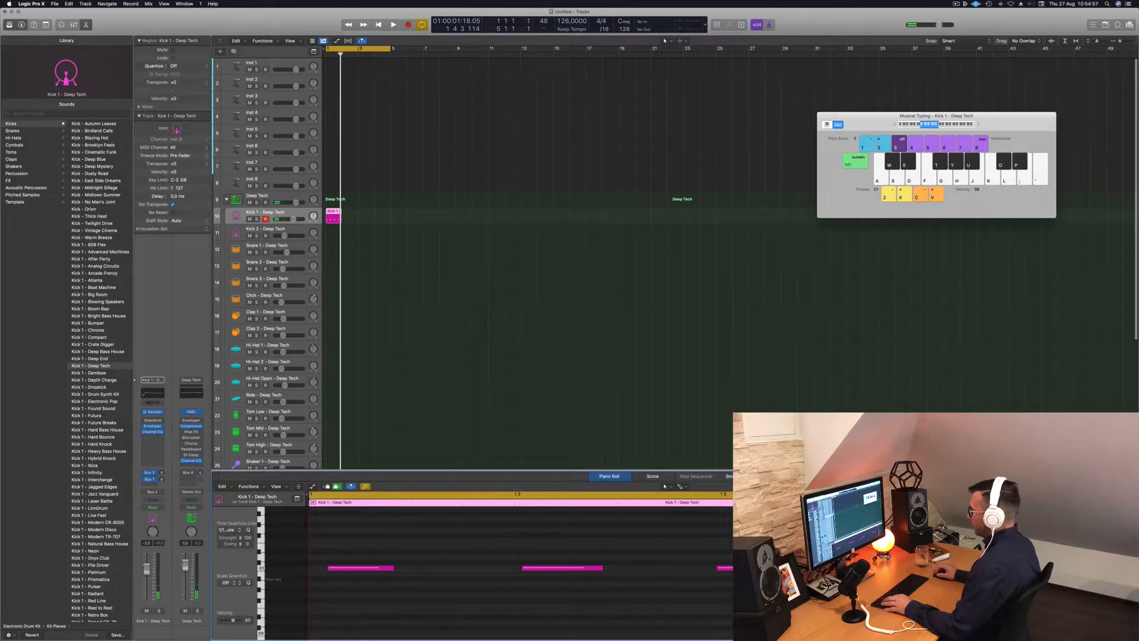
key("super+a")
key("q")
left_click(582, 549)
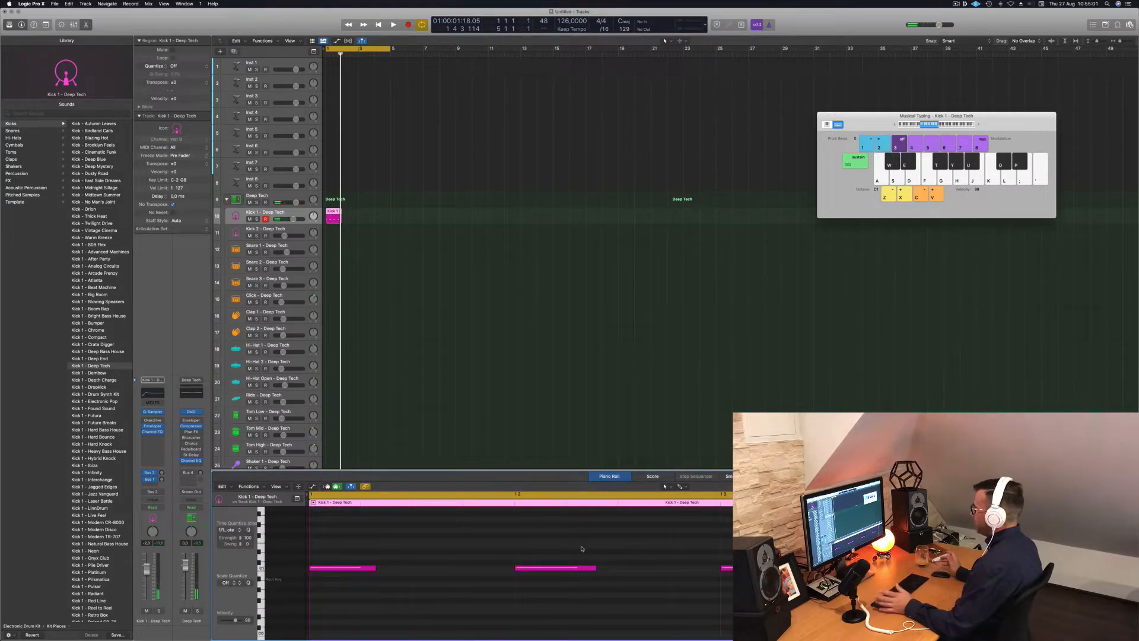
key("super+a")
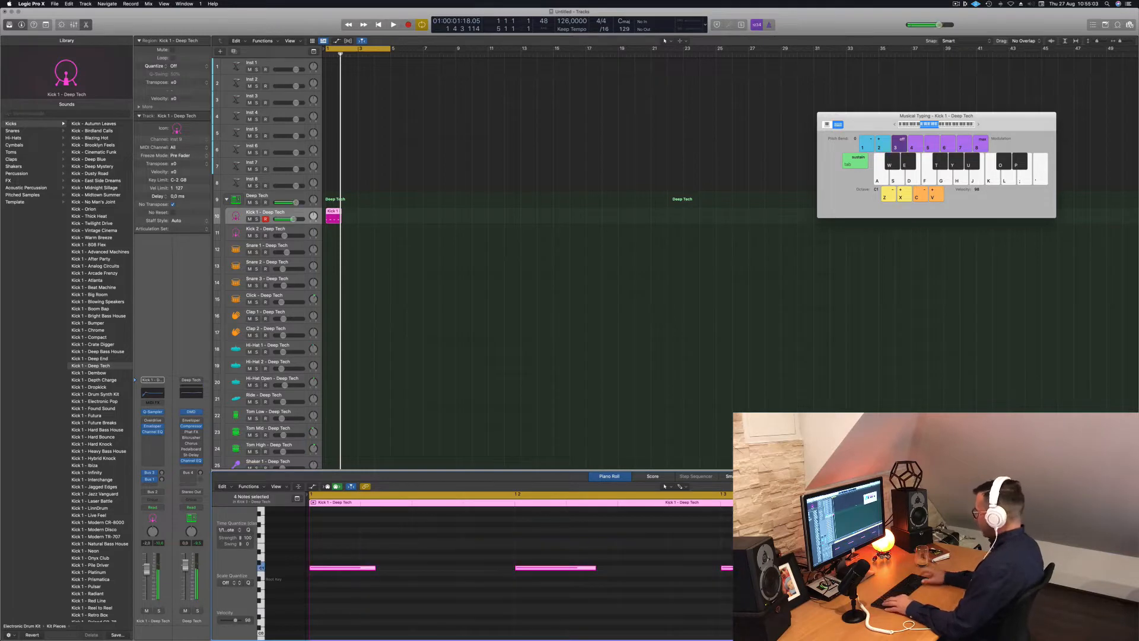
key("alt+Down")
key("alt+Down")
key("space")
key("space")
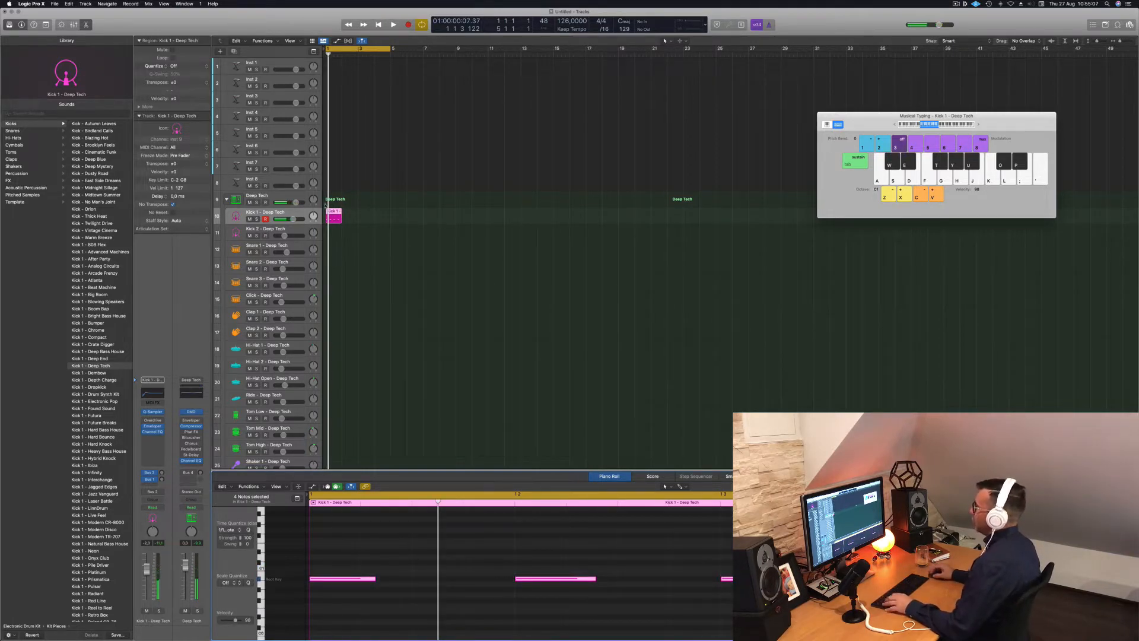
Copy the kick region repeatedly to fill sixteen one-bar regions.
left_click_drag(334, 212, 350, 214)
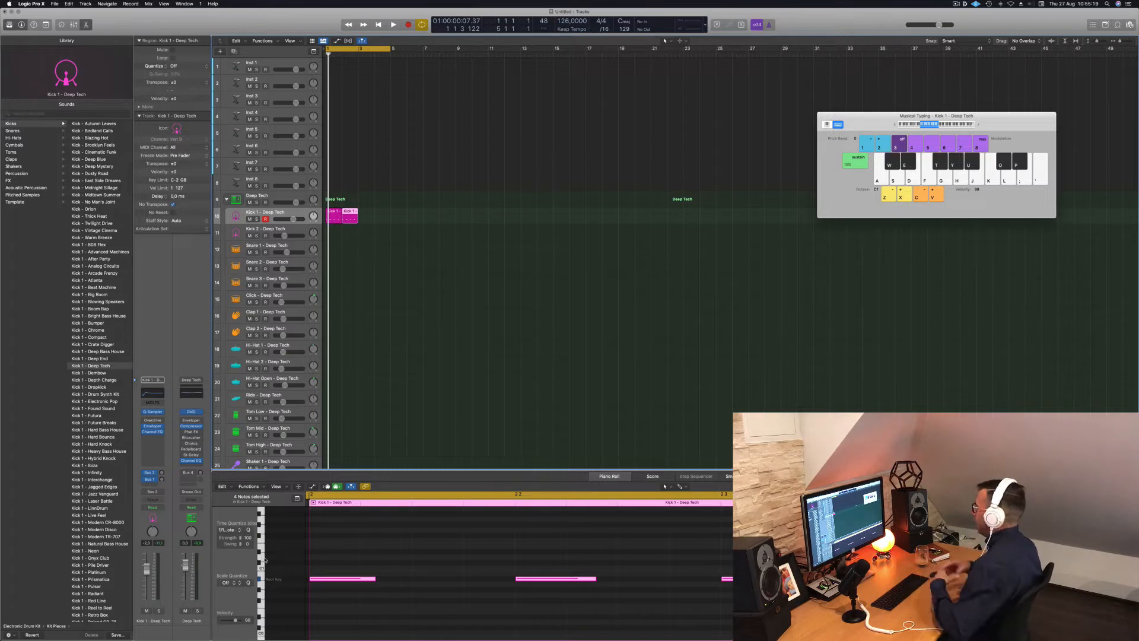
mouse_move(380, 219)
left_mouse_down()
mouse_move(337, 214)
mouse_move(400, 216)
left_mouse_up()
mouse_move(472, 214)
left_mouse_down()
mouse_move(334, 217)
mouse_move(462, 214)
left_mouse_up()
Extend the cycle range to bar 17, play the kick loop, then select Inst 1.
left_click_drag(399, 48, 584, 62)
left_click(496, 112)
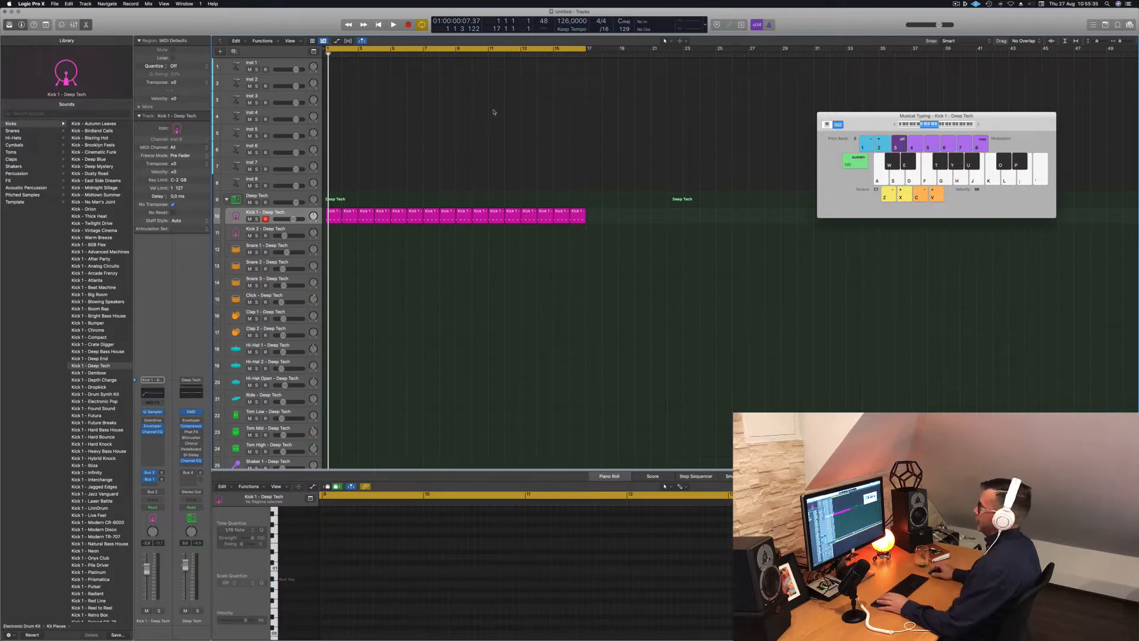
key("space")
left_click(285, 212)
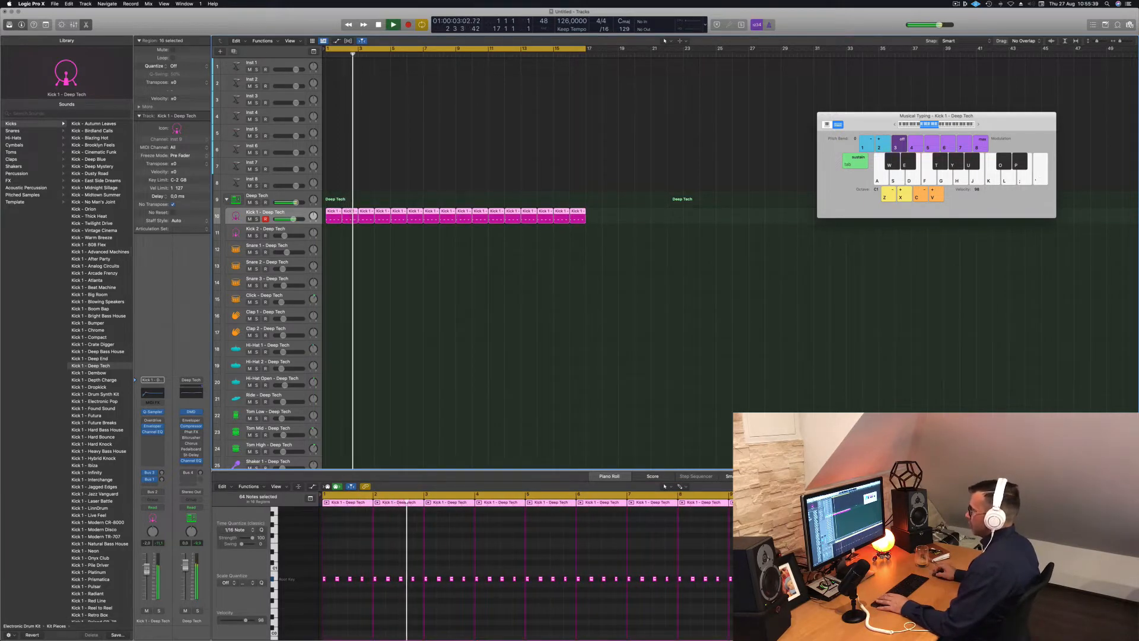
key("space")
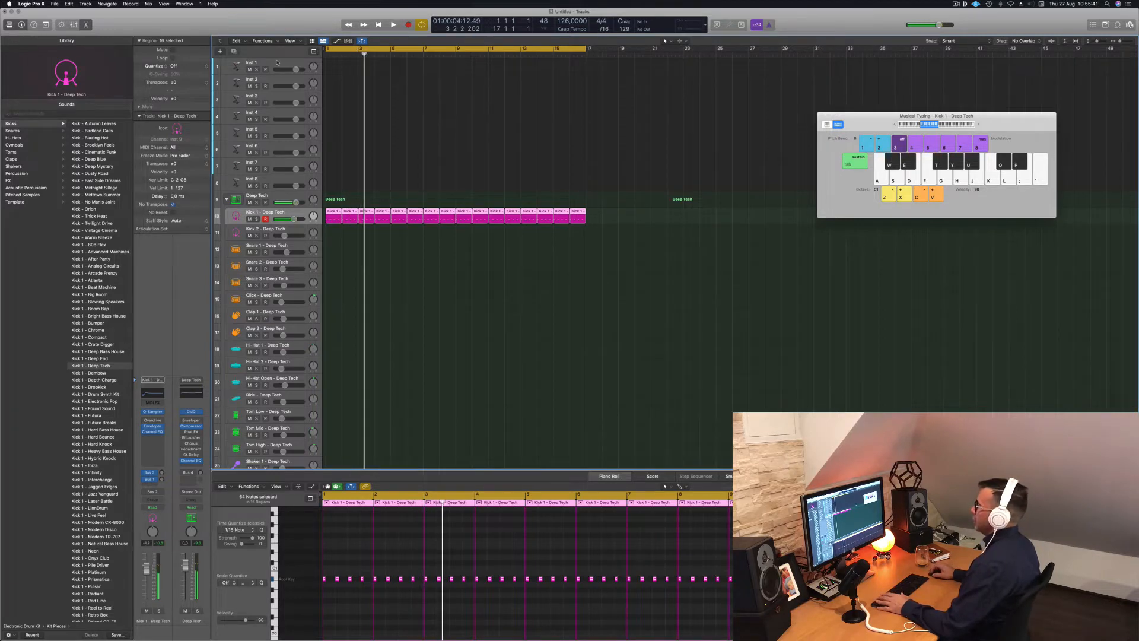
left_click(279, 63)
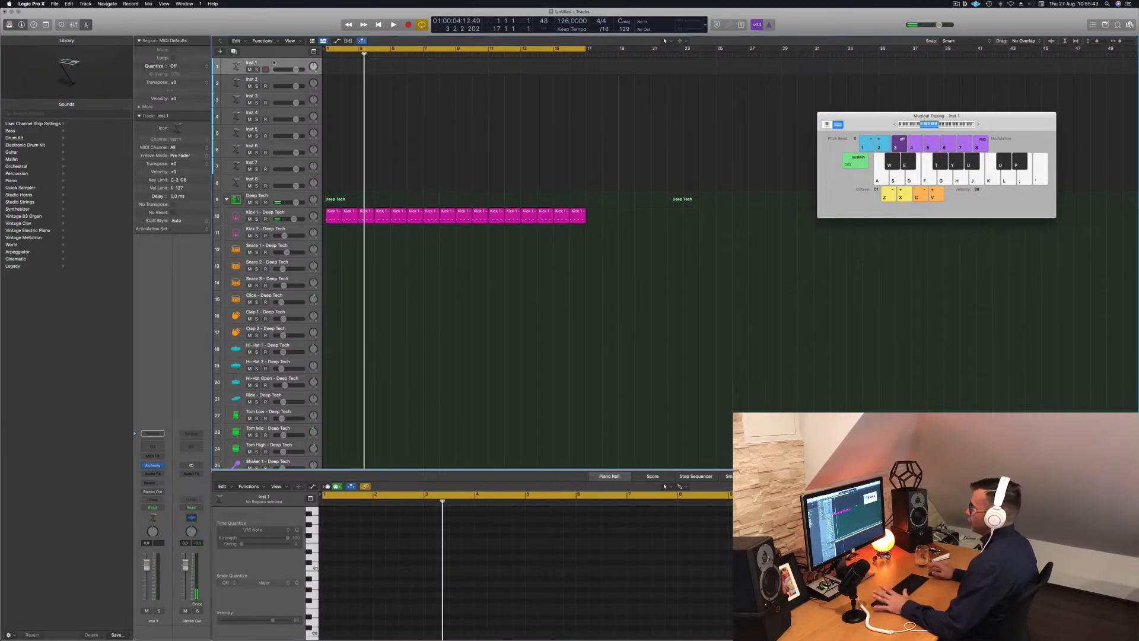
Load Alchemy's 70s Classic Synth Bass preset from the Bass category on Inst 1.
key("Return")
key("space")
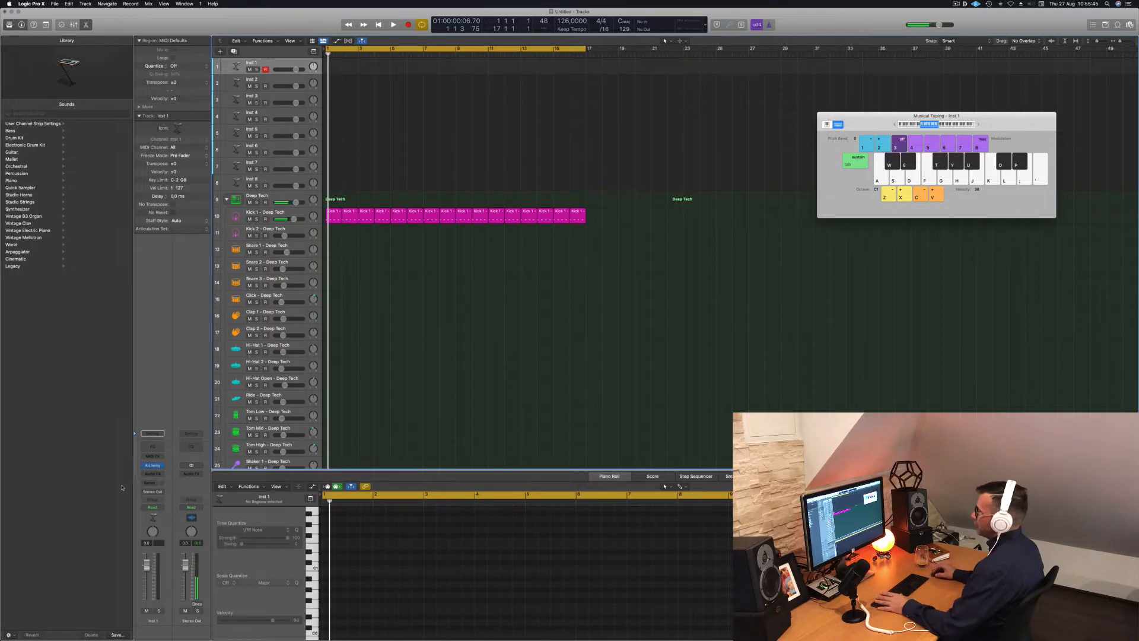
left_click(152, 465)
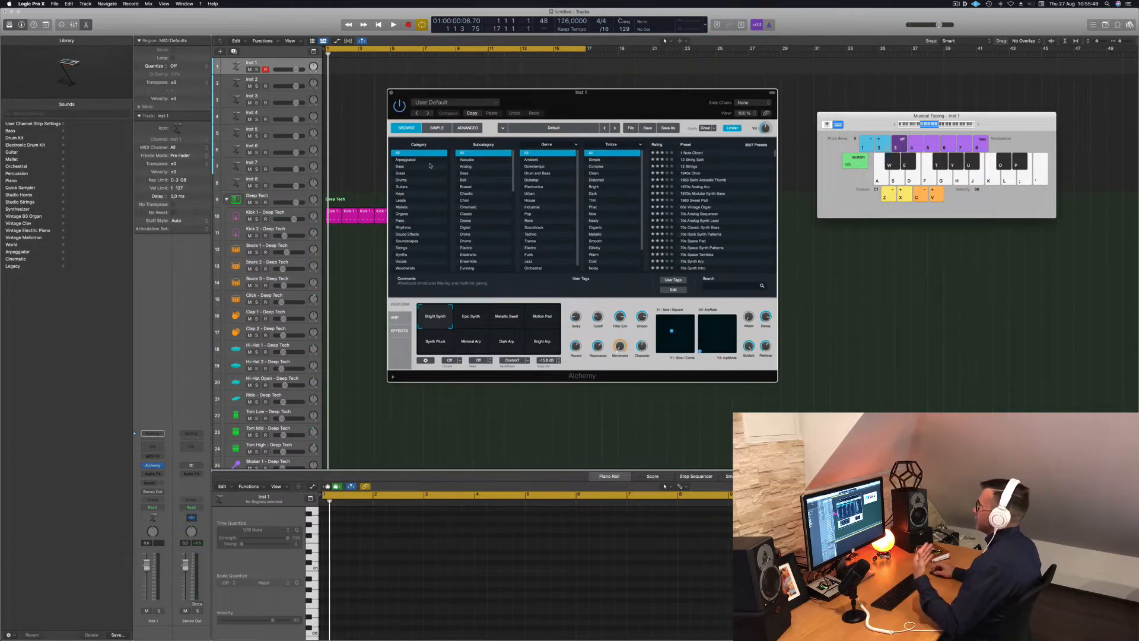
left_click(402, 167)
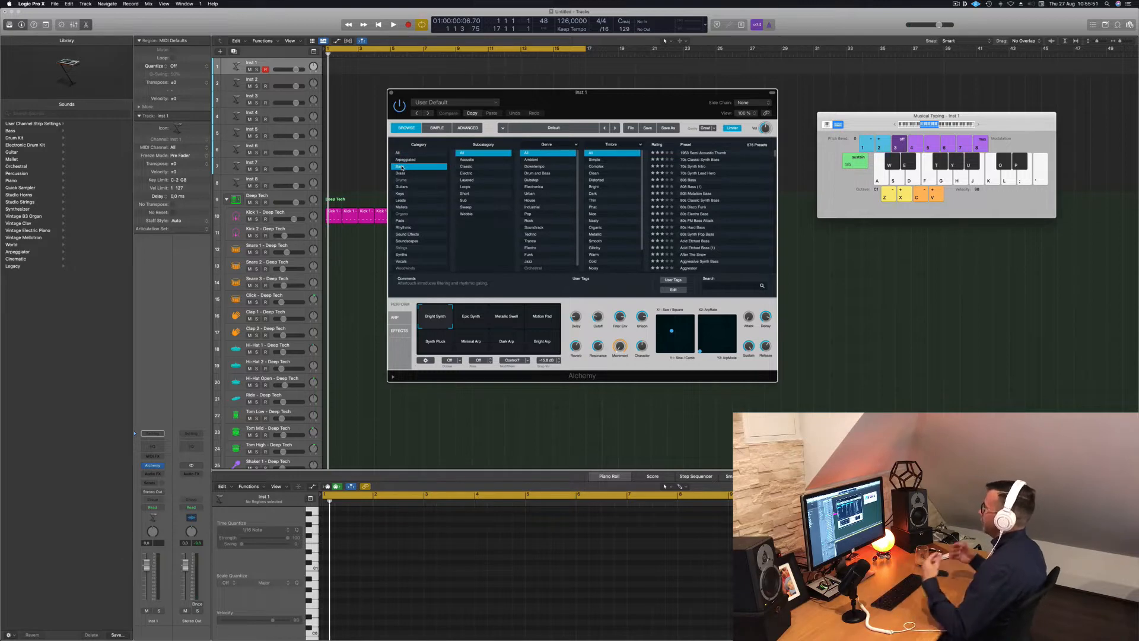
left_click(702, 160)
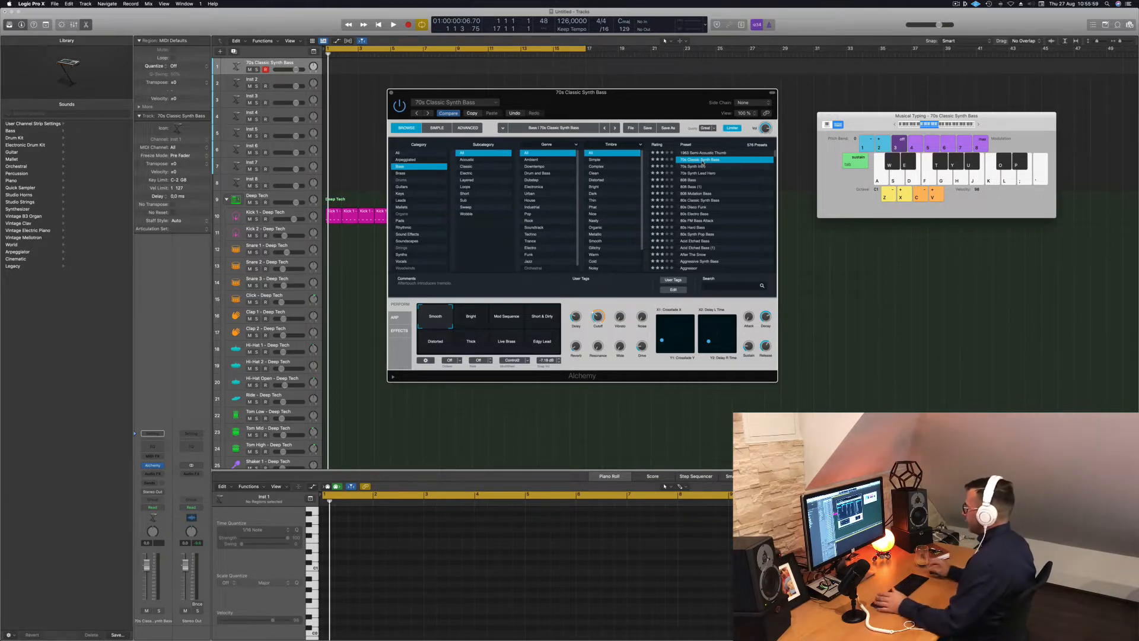
Move the Alchemy window aside, raise Musical Typing input to C2, and start recording.
left_click_drag(650, 99, 722, 109)
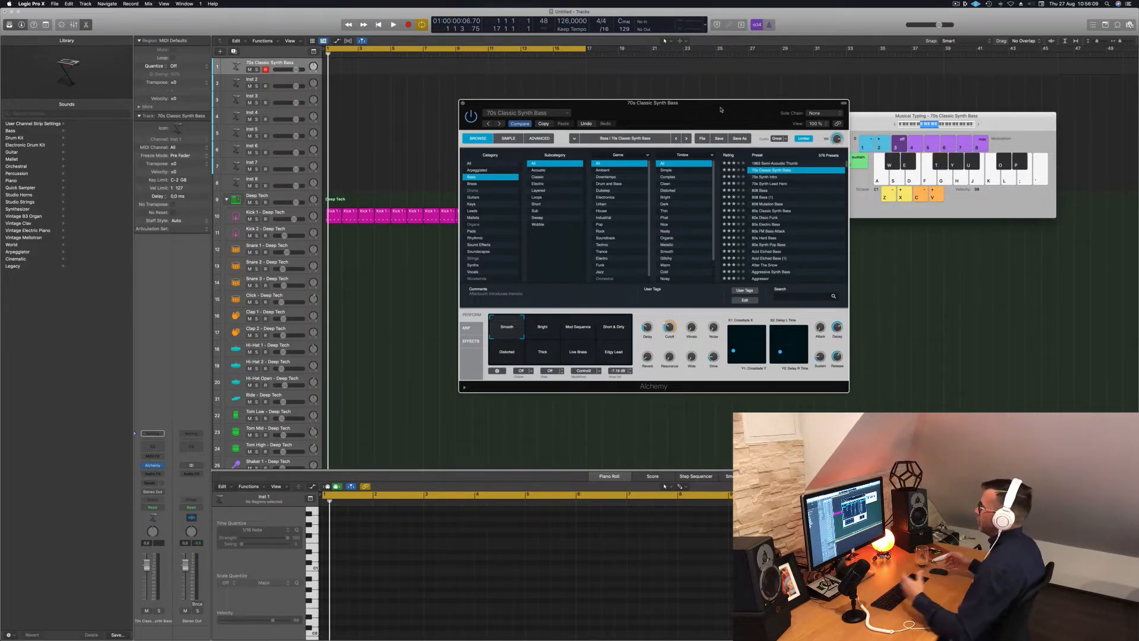
left_click_drag(741, 114, 749, 114)
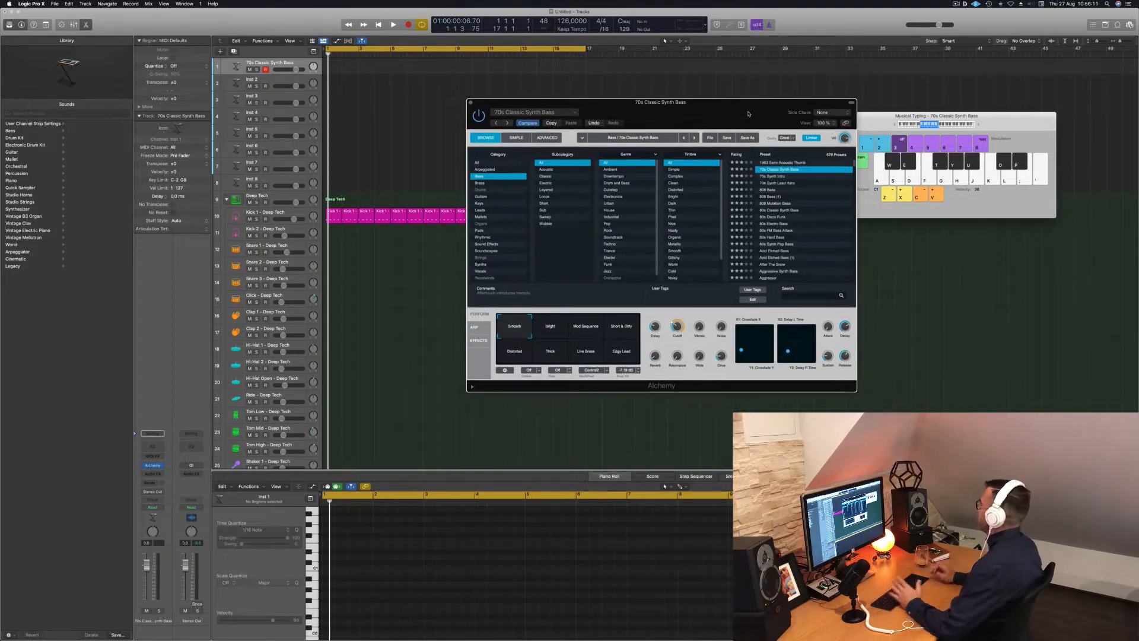
key("a")
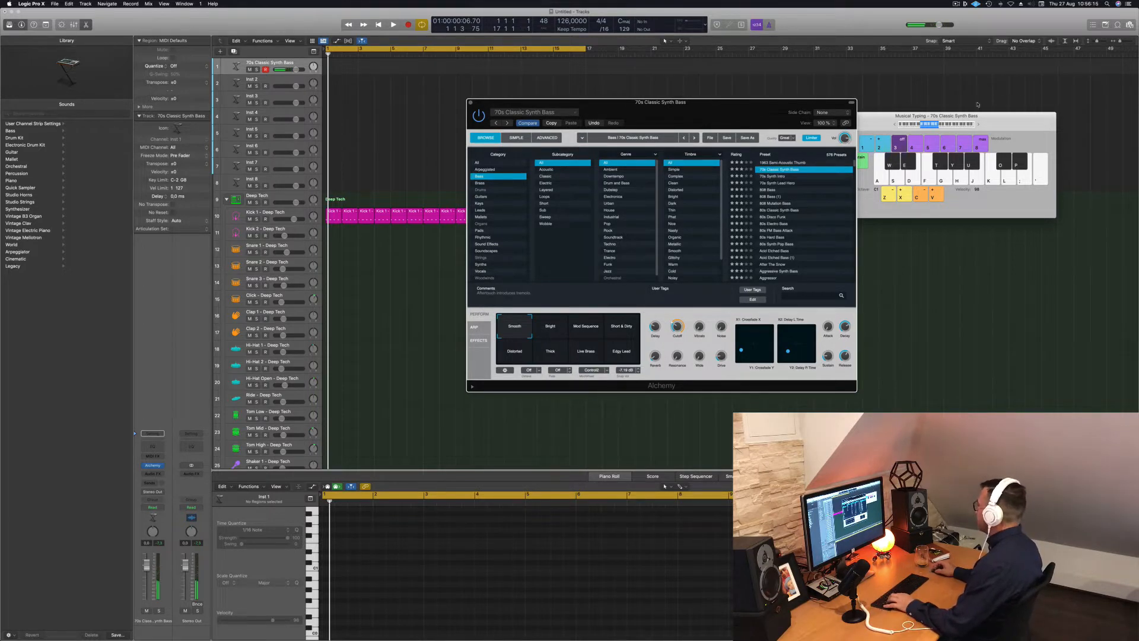
left_click(978, 124)
key("a")
left_click_drag(716, 106, 789, 121)
key("a")
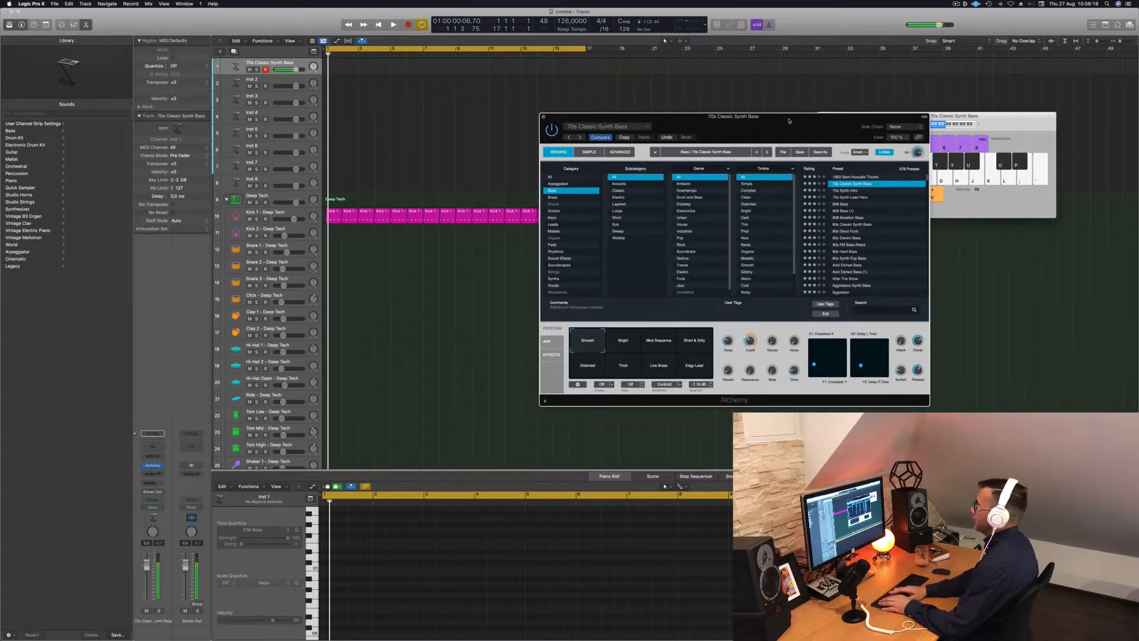
key("r")
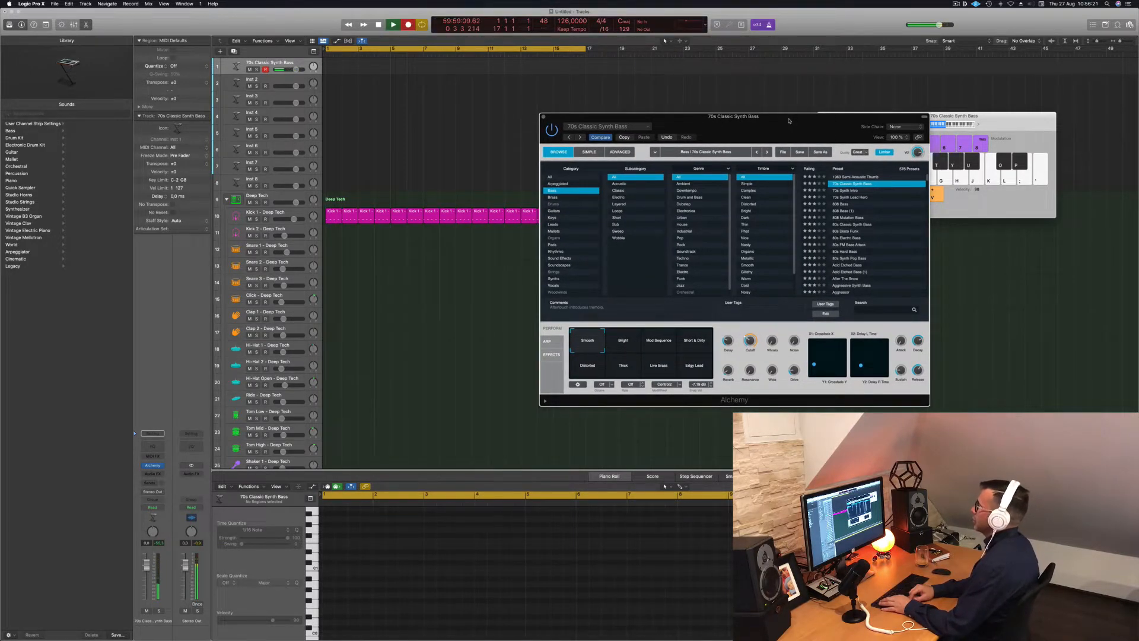
Record C2 bass notes, quantize them to the grid, and play them back.
key("a")
key("a")
key("a")
key("a")
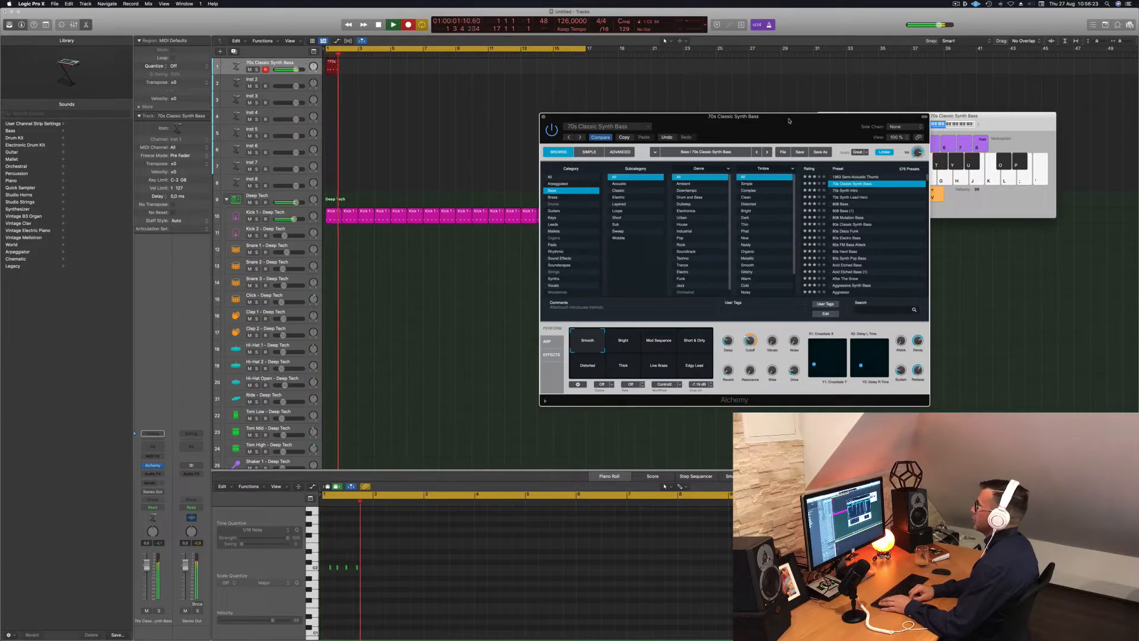
key("space")
scroll(446, 592, "down", 3)
left_click_drag(394, 539, 498, 597)
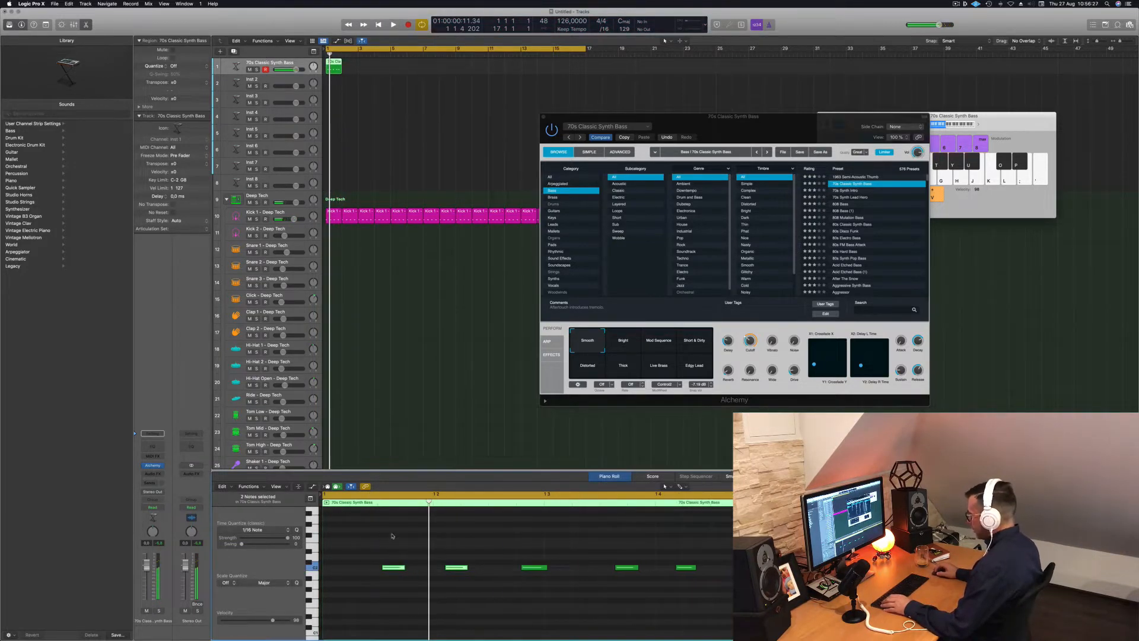
key("super+a")
key("q")
key("space")
Delete the extra right-hand bass notes, keeping three.
key("space")
left_click_drag(558, 539, 734, 593)
key("Delete")
mouse_move(603, 551)
left_mouse_down()
mouse_move(371, 588)
mouse_move(609, 573)
left_mouse_up()
key("space")
Copy the bass region onward to repeat it across bars 1–17.
scroll(469, 447, "left", 2)
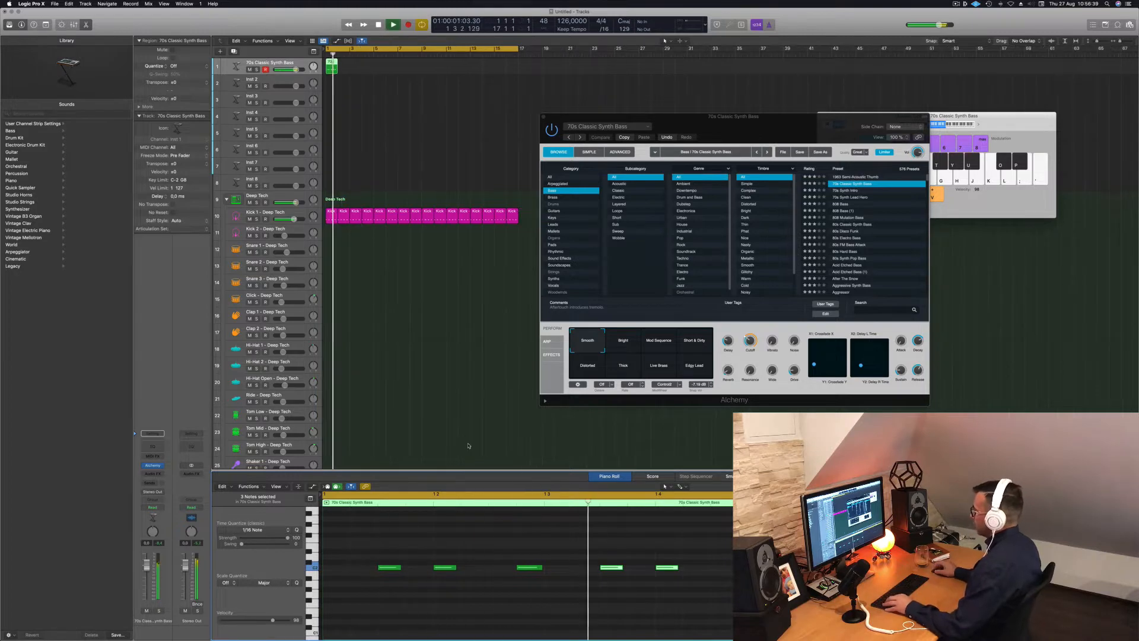
key("space")
left_click_drag(333, 68, 429, 63)
left_click(332, 67, "shift")
Play the bass regions and lower the filter cutoff from 32% to about 15.5%.
left_click(259, 67)
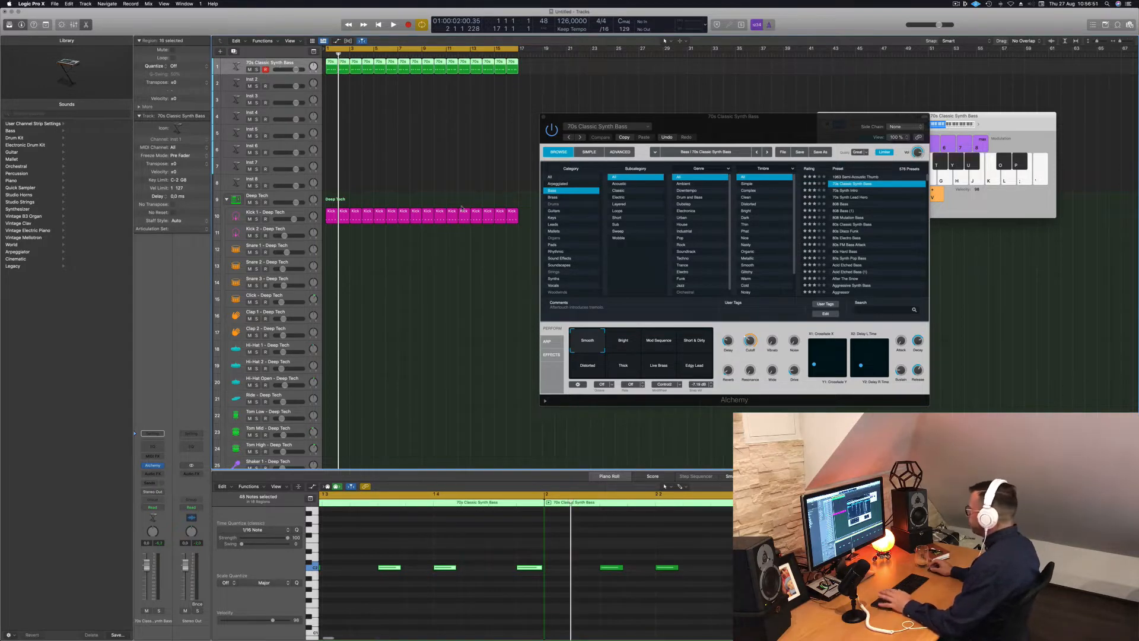
key("space")
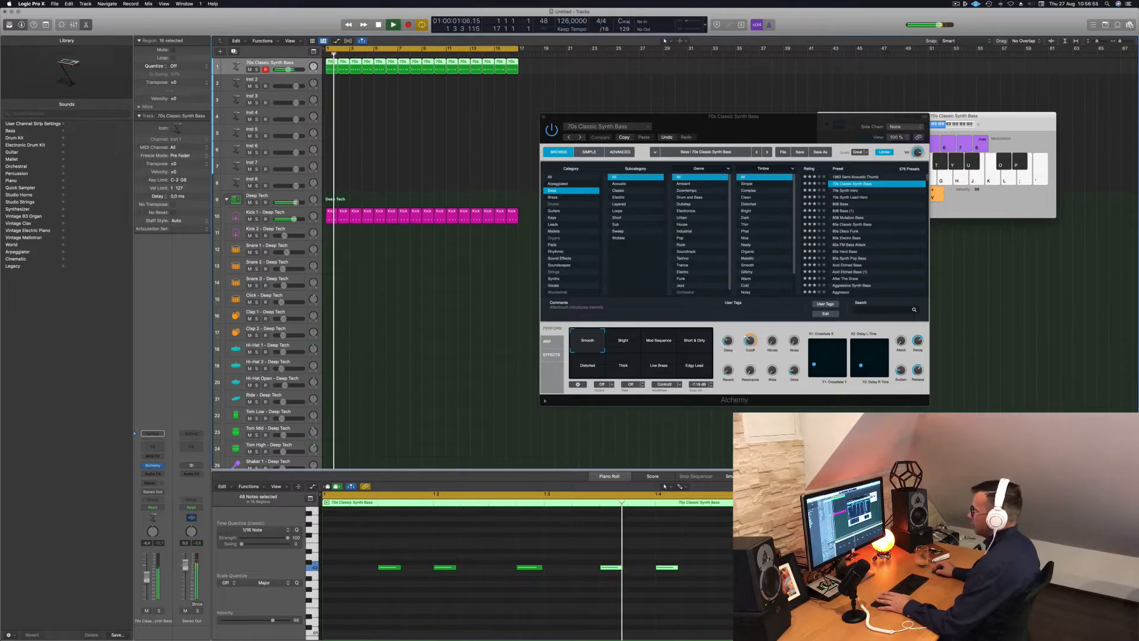
key("space")
key("space")
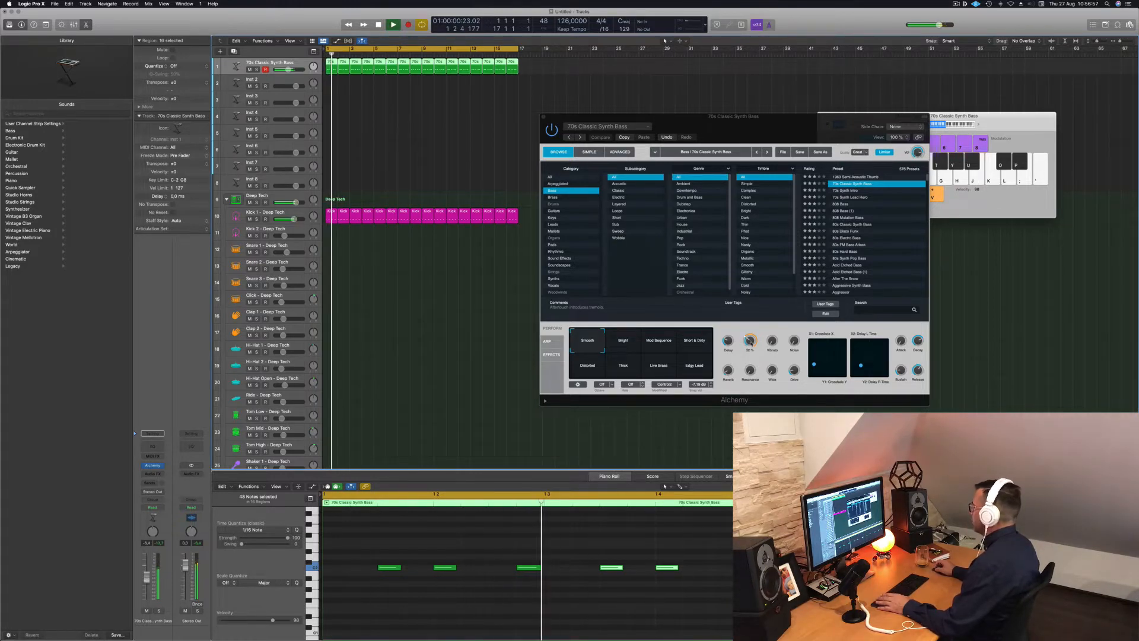
left_click_drag(749, 341, 795, 325)
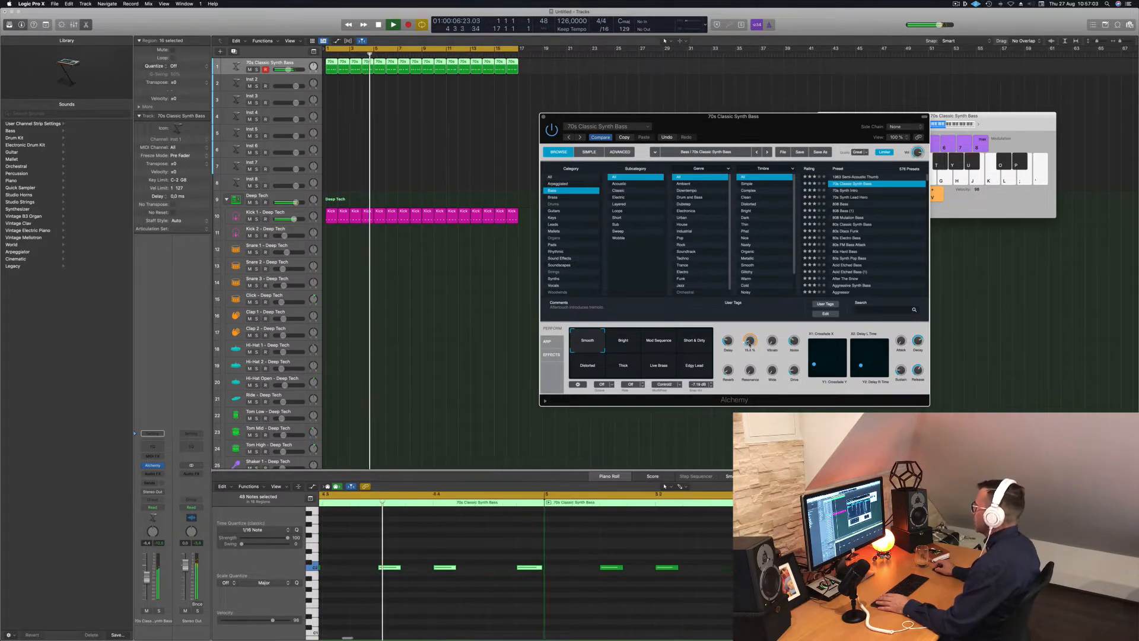
Move the Alchemy window right over Musical Typing and audition the bass line.
left_click_drag(763, 129, 707, 125)
key("space")
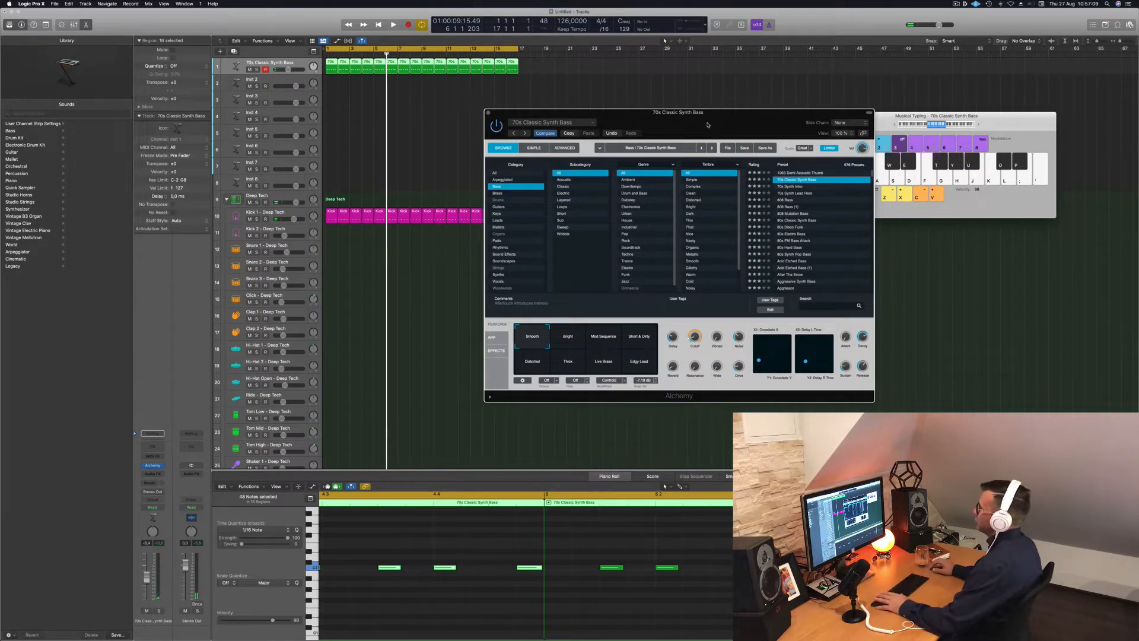
key("space")
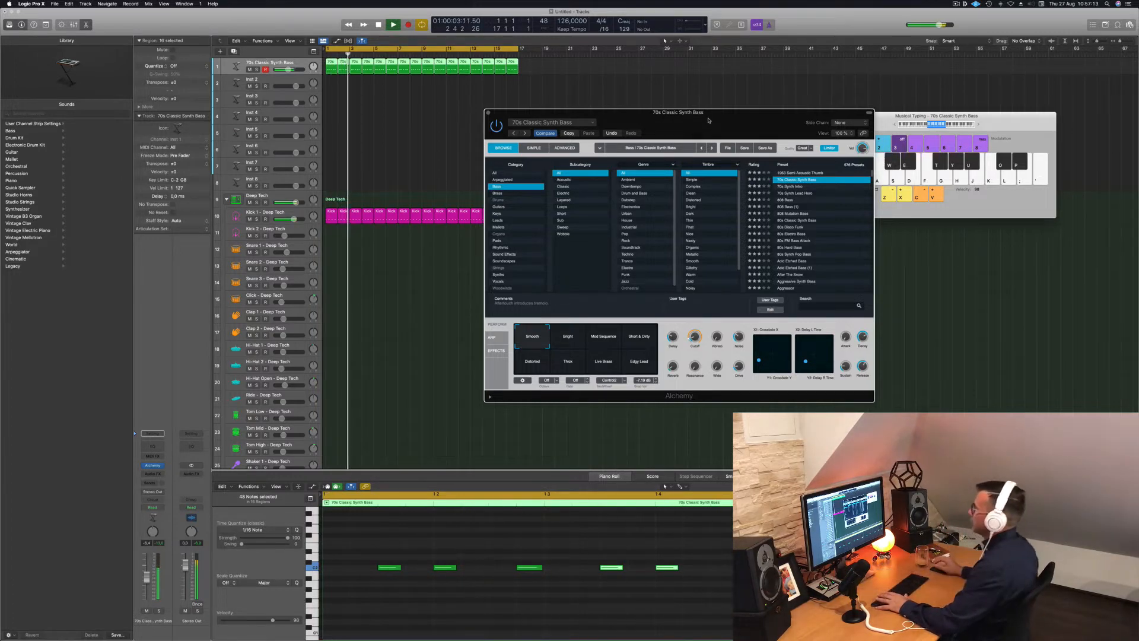
left_click_drag(723, 123, 737, 121)
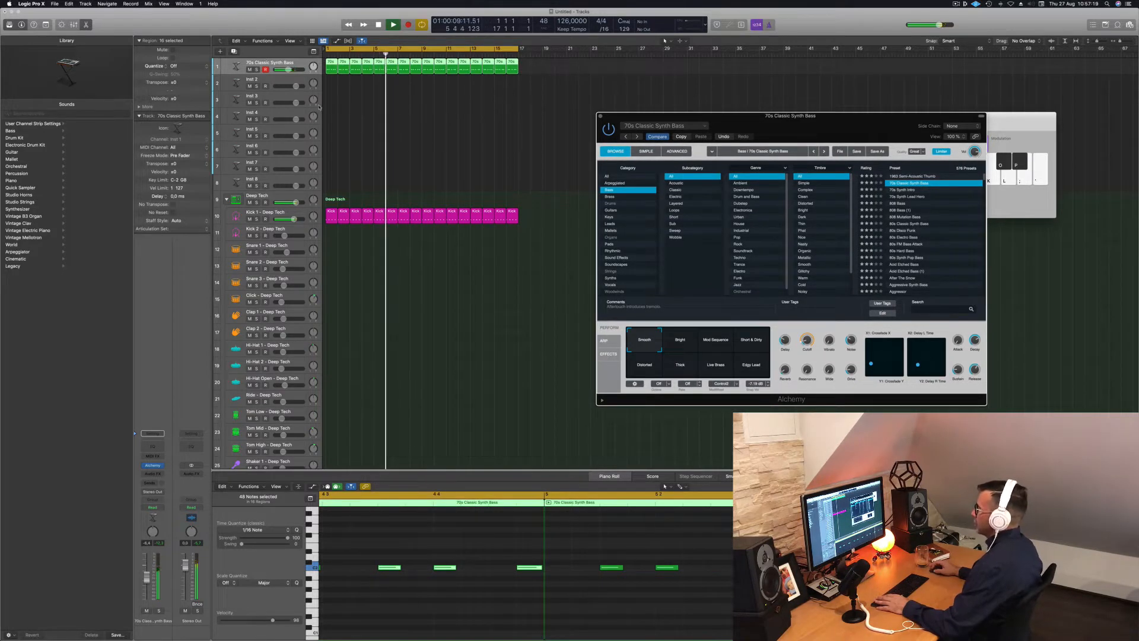
left_click(338, 105)
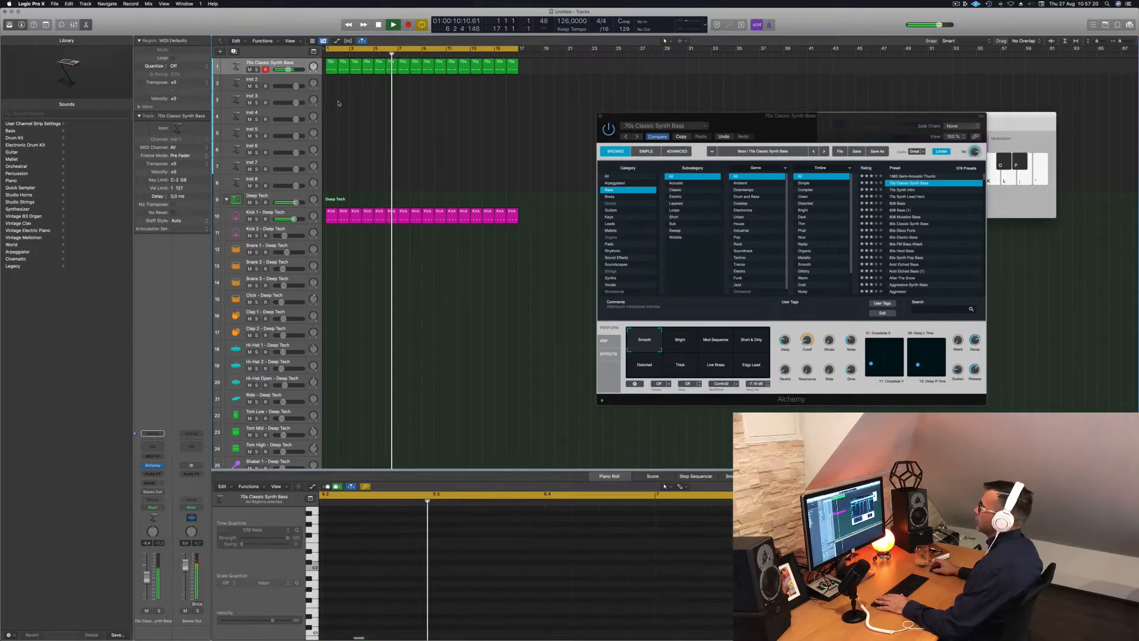
left_click(299, 66)
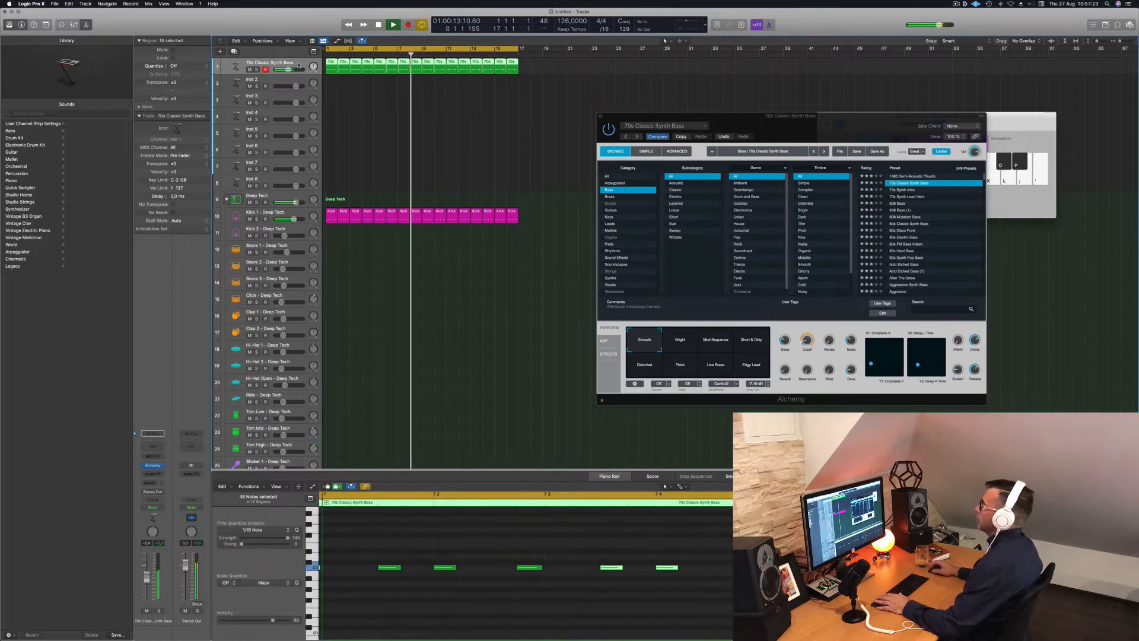
key("space")
left_click(348, 333)
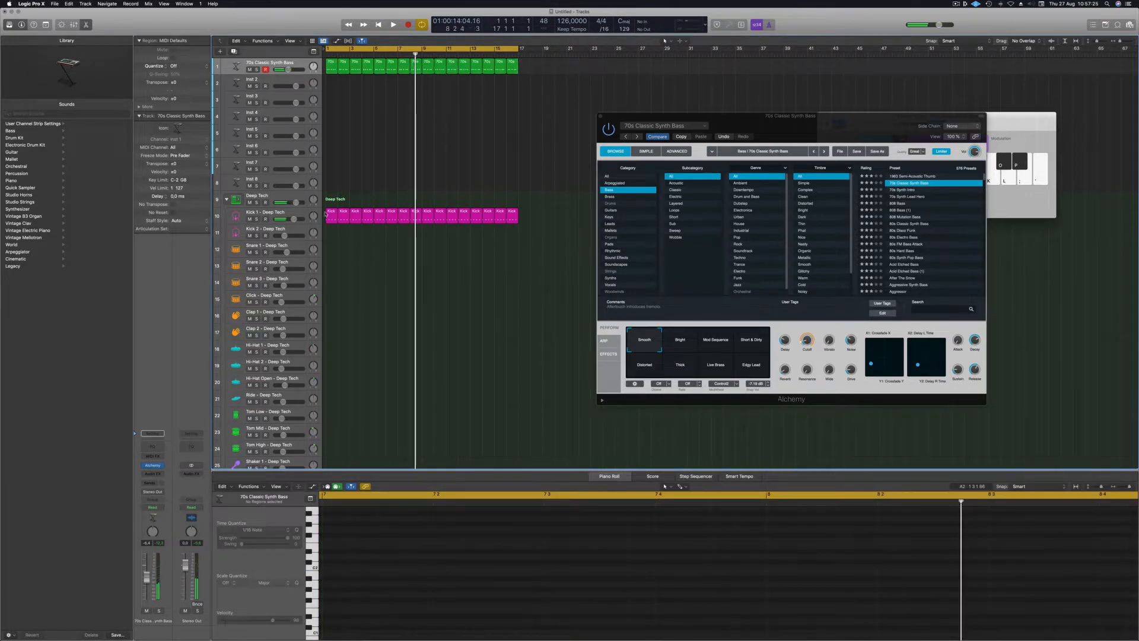
Copy the first kick region onto Snare 1 and raise its notes to a snare pitch.
left_click(327, 215)
left_click_drag(330, 214, 329, 254)
left_click_drag(347, 554, 676, 585)
scroll(593, 599, "up", 5)
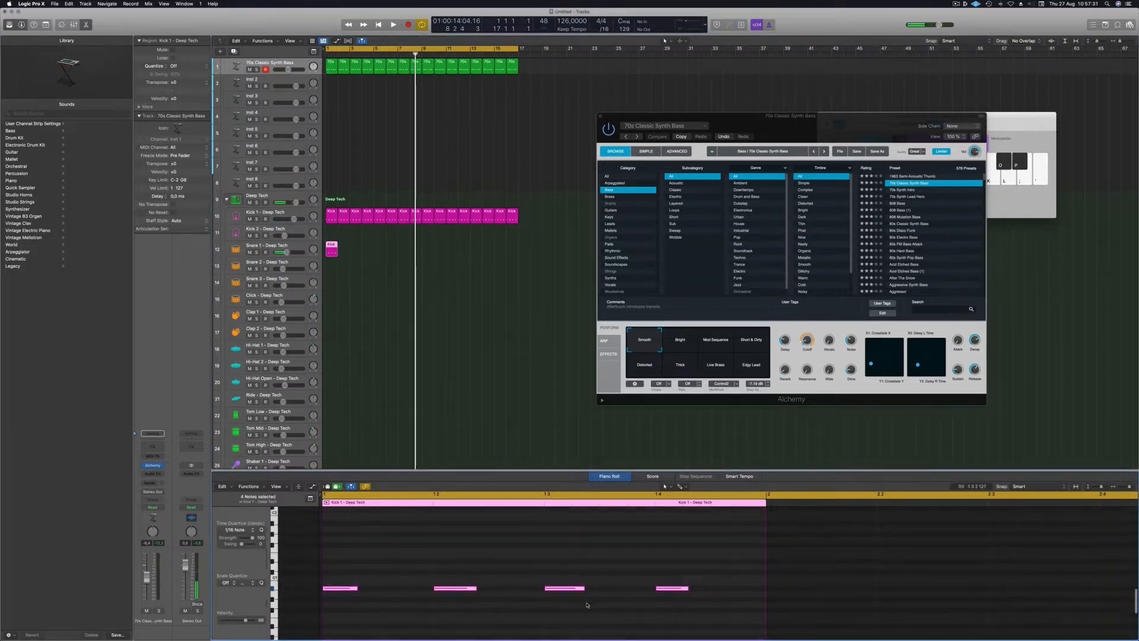
scroll(586, 604, "down", 5)
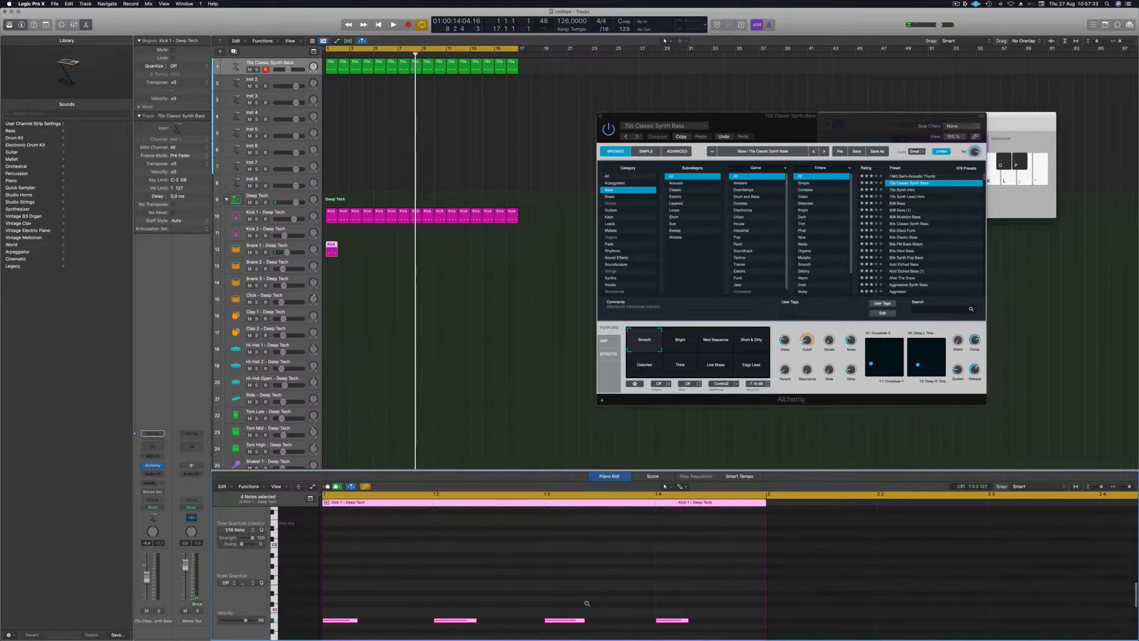
key("alt+Up")
key("alt+Up")
key("alt+Up")
key("alt+Up")
key("alt+Up")
key("alt+Up")
key("alt+Up")
key("alt+Up")
key("alt+Up")
key("alt+Up")
key("alt+Up")
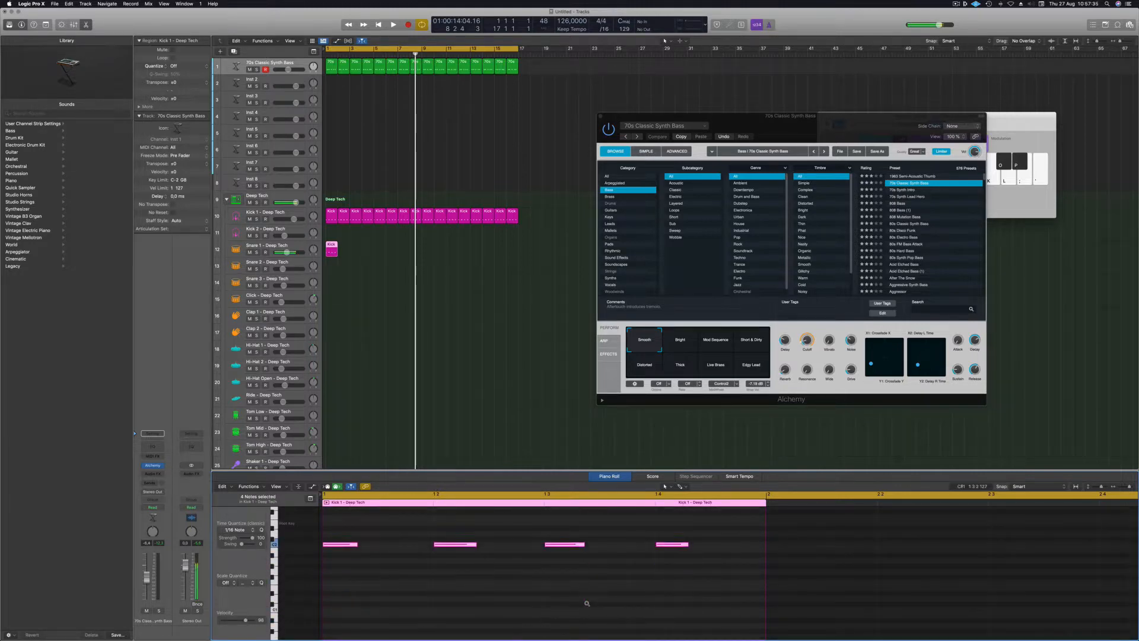
Delete the first and middle notes, leaving two snare hits.
left_click_drag(394, 608, 324, 519)
key("Delete")
left_click_drag(560, 557, 515, 521)
key("Delete")
Repeat the snare region as eight one-bar copies across bars 1–9 and play with the kick.
left_click(331, 246)
key("super+r")
left_click_drag(331, 247, 388, 247)
left_click_drag(359, 248, 460, 252)
key("space")
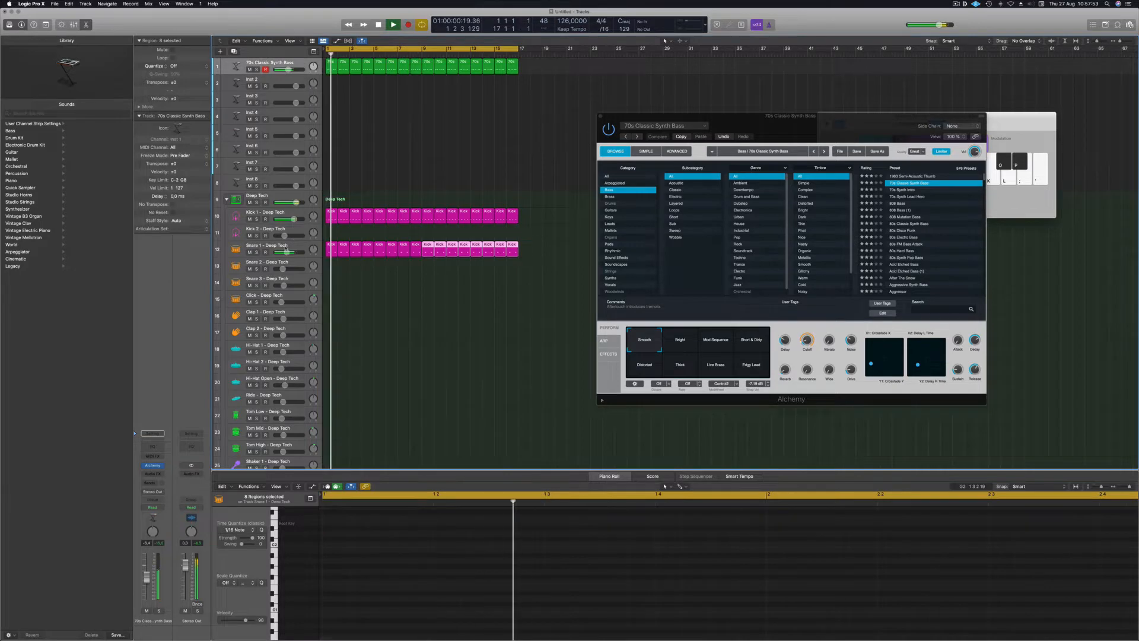
Lower the Snare 1 volume to -14.0 dB.
left_click(285, 248)
left_click_drag(144, 583, 144, 588)
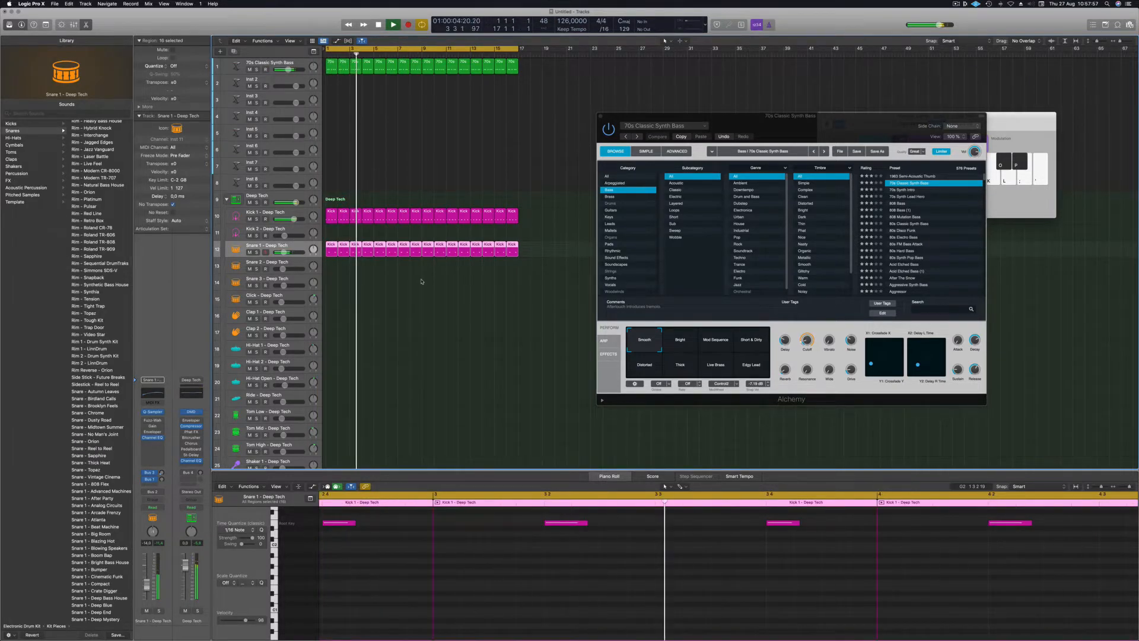
key("space")
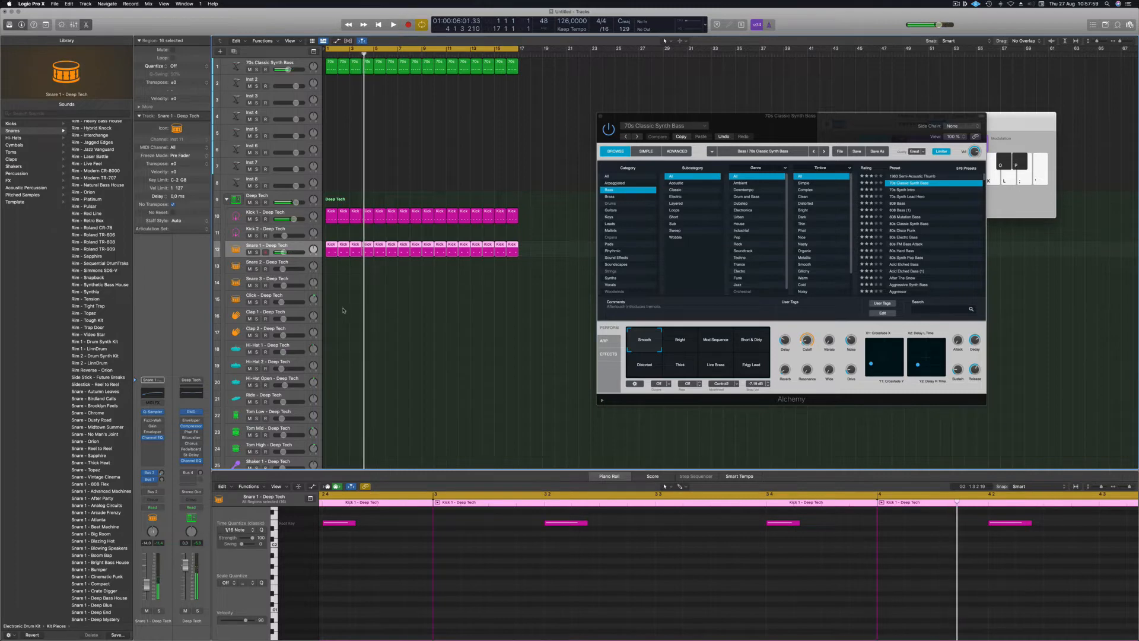
Copy the first kick region onto the Hi-Hat Open track.
left_click(331, 246)
left_click_drag(333, 217, 332, 388)
scroll(355, 600, "down", 1)
scroll(356, 600, "up", 3)
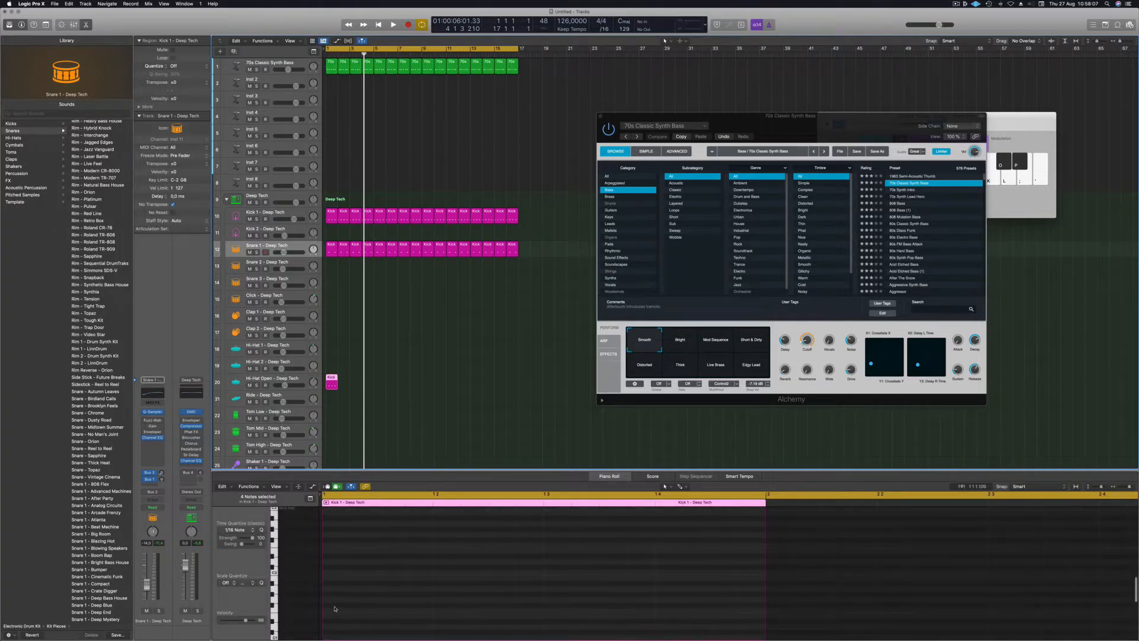
scroll(338, 605, "down", 3)
scroll(358, 586, "up", 2)
scroll(362, 586, "left", 2)
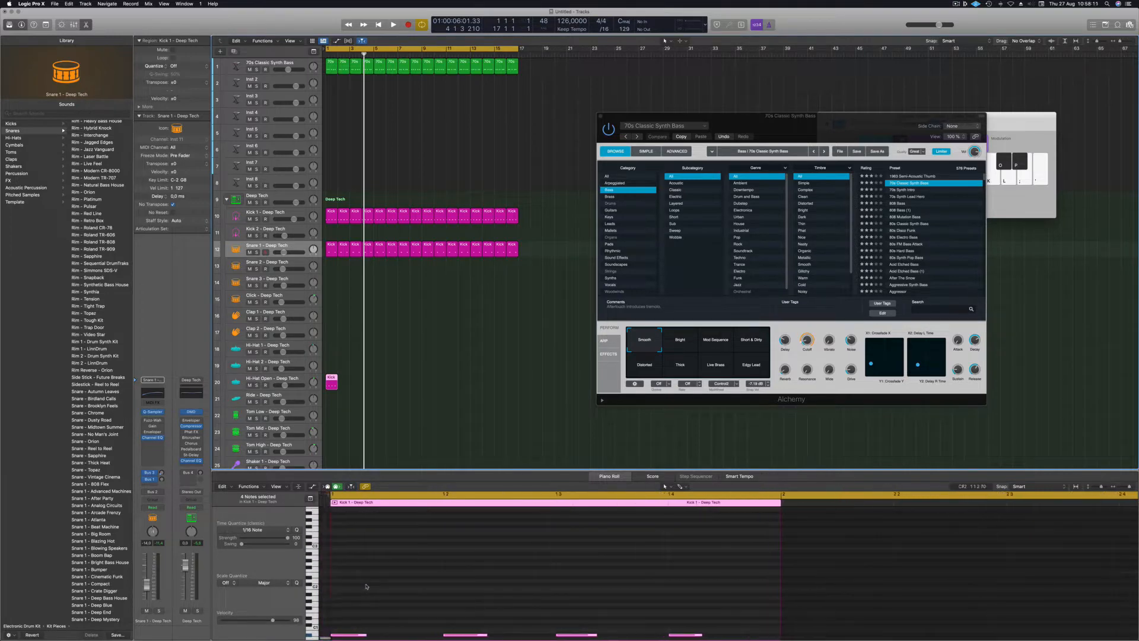
left_click(393, 320)
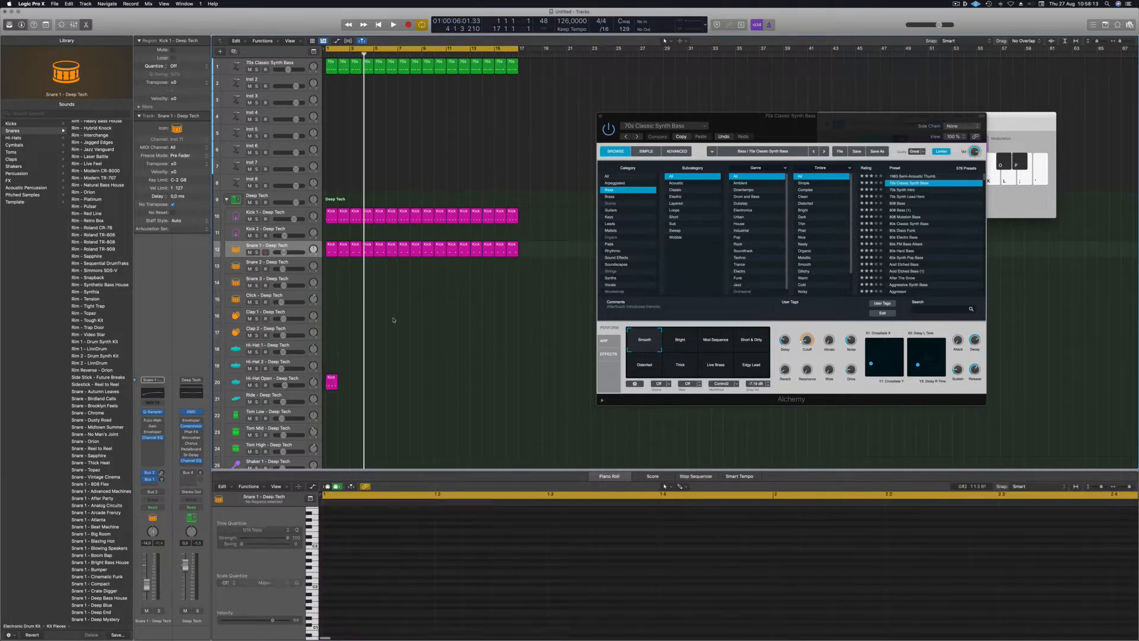
left_click(329, 383)
scroll(348, 509, "left", 2)
scroll(336, 526, "up", 5)
scroll(336, 527, "up", 2)
scroll(335, 526, "down", 6)
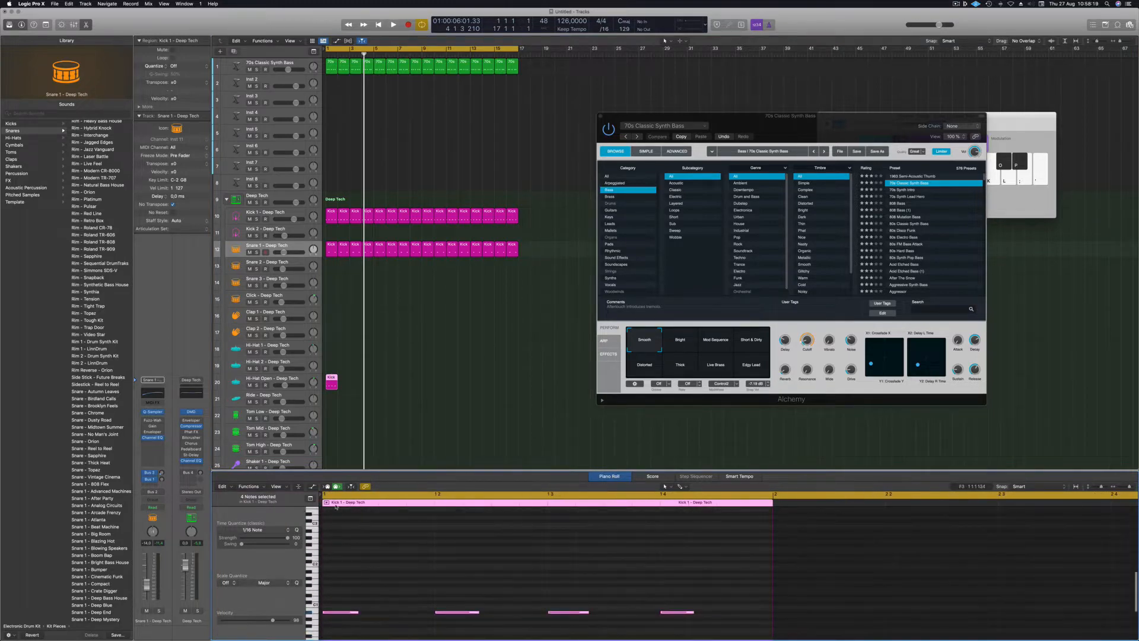
Shift the four hi-hat notes to off-beats and transpose them down two semitones.
mouse_move(320, 493)
left_mouse_down()
mouse_move(331, 493)
mouse_move(309, 493)
mouse_move(330, 494)
left_mouse_up()
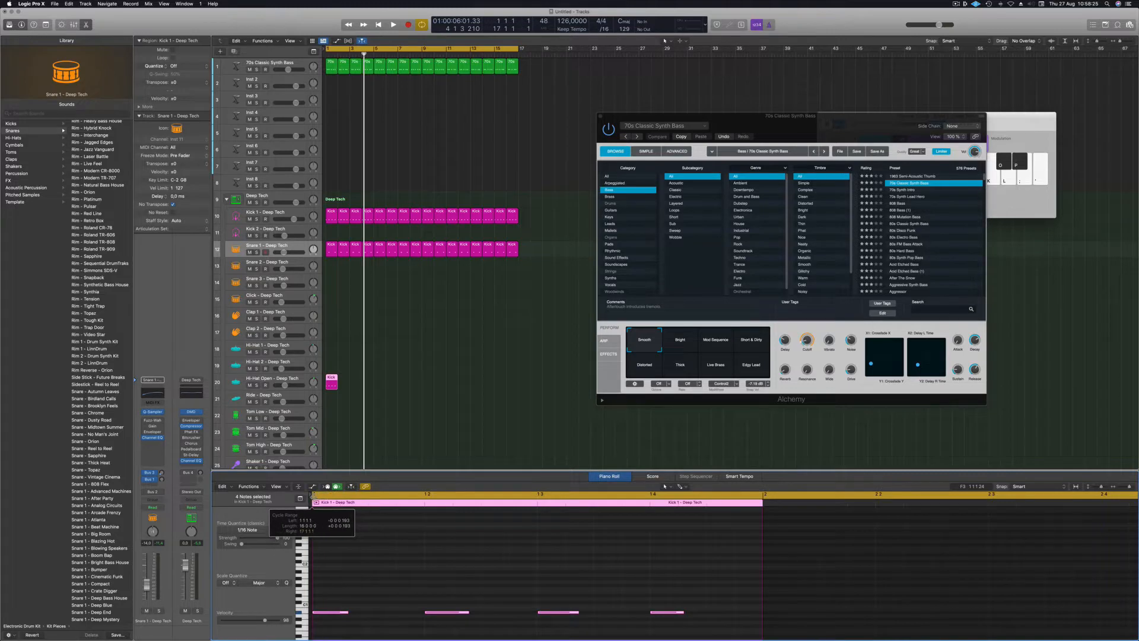
left_click_drag(332, 577, 711, 632)
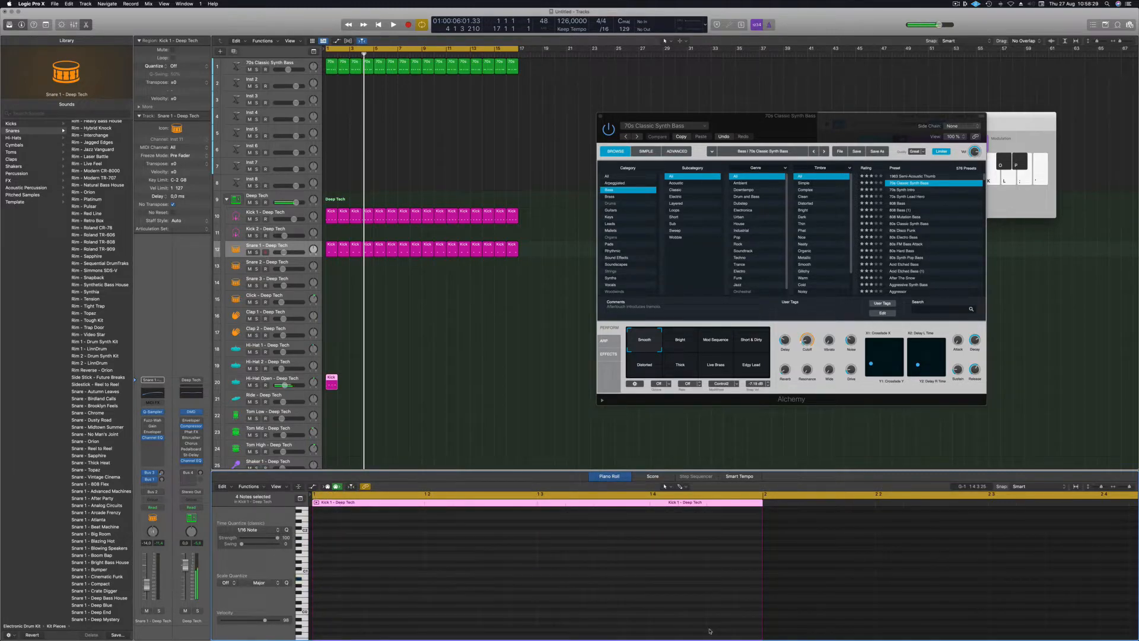
key("space")
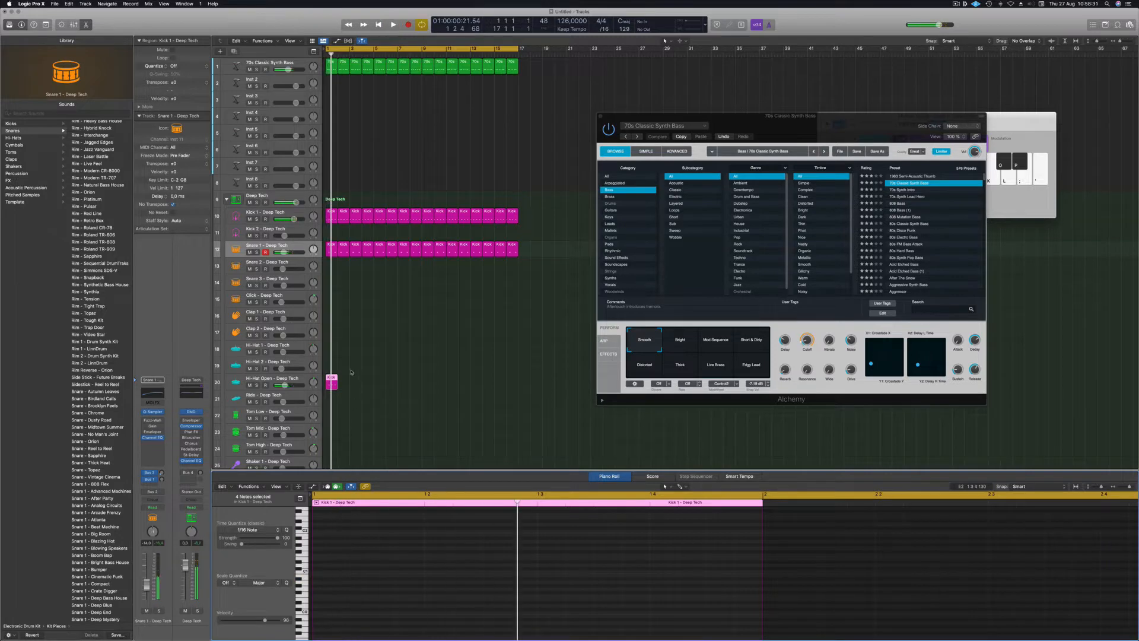
key("e")
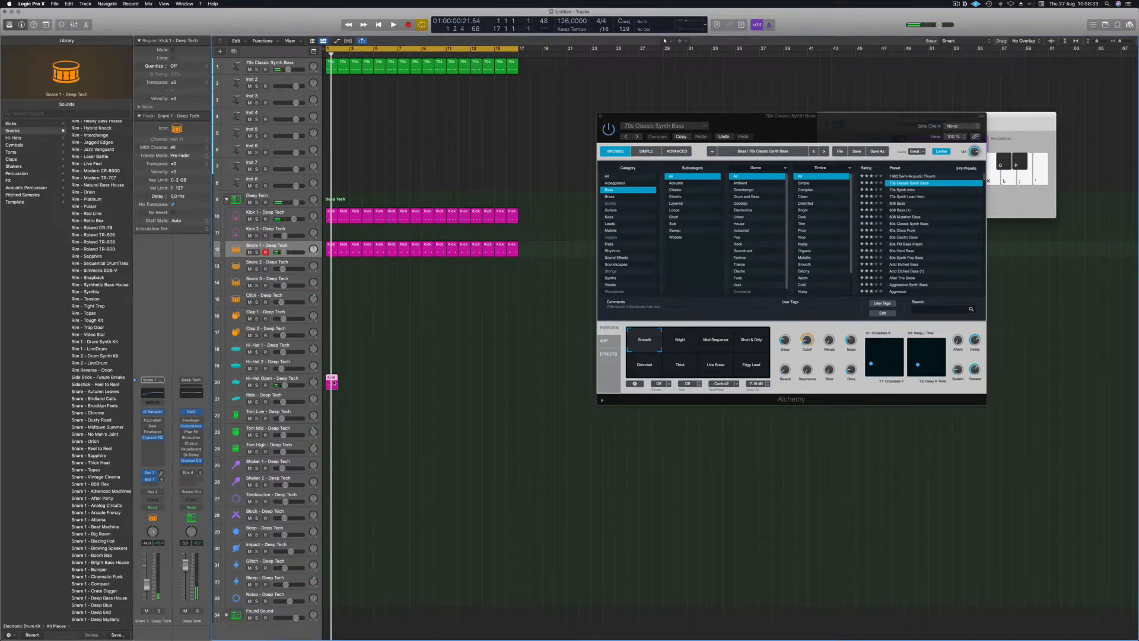
key("e")
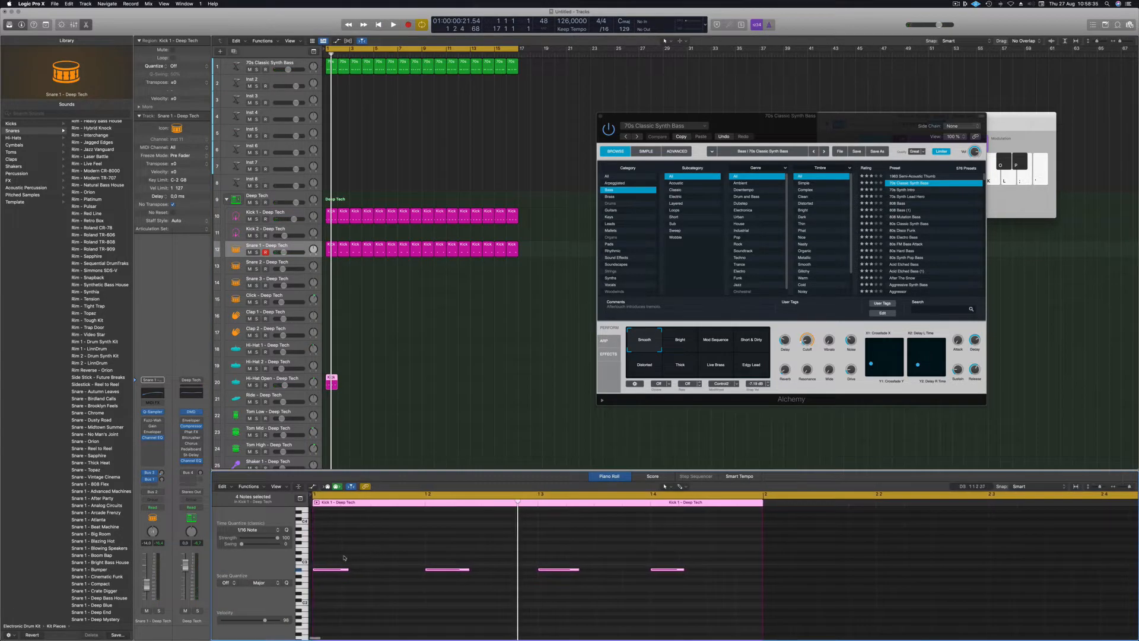
left_click_drag(332, 557, 678, 592)
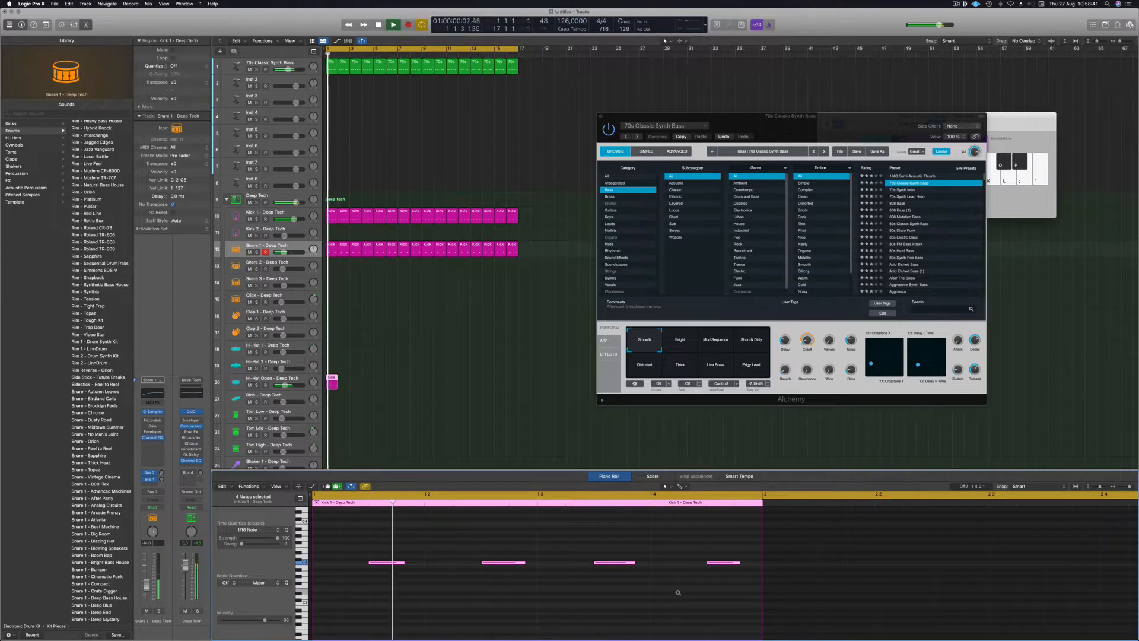
key("alt+Down")
key("alt+Down")
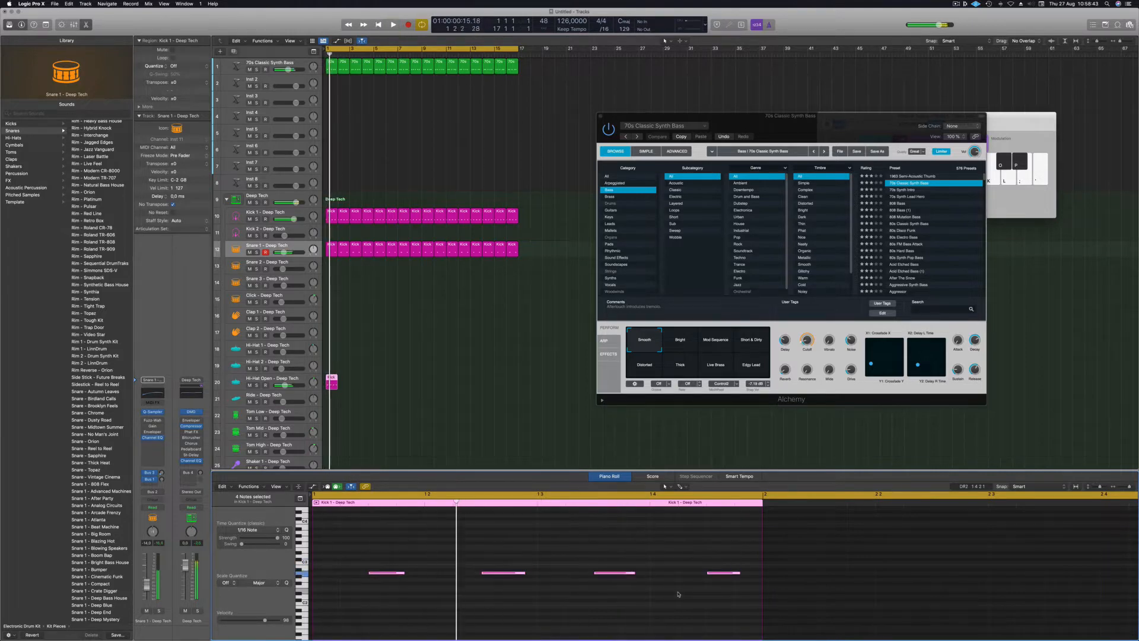
Restart playback from bar 1 and select the hi-hat region's notes.
key("space")
key("Up")
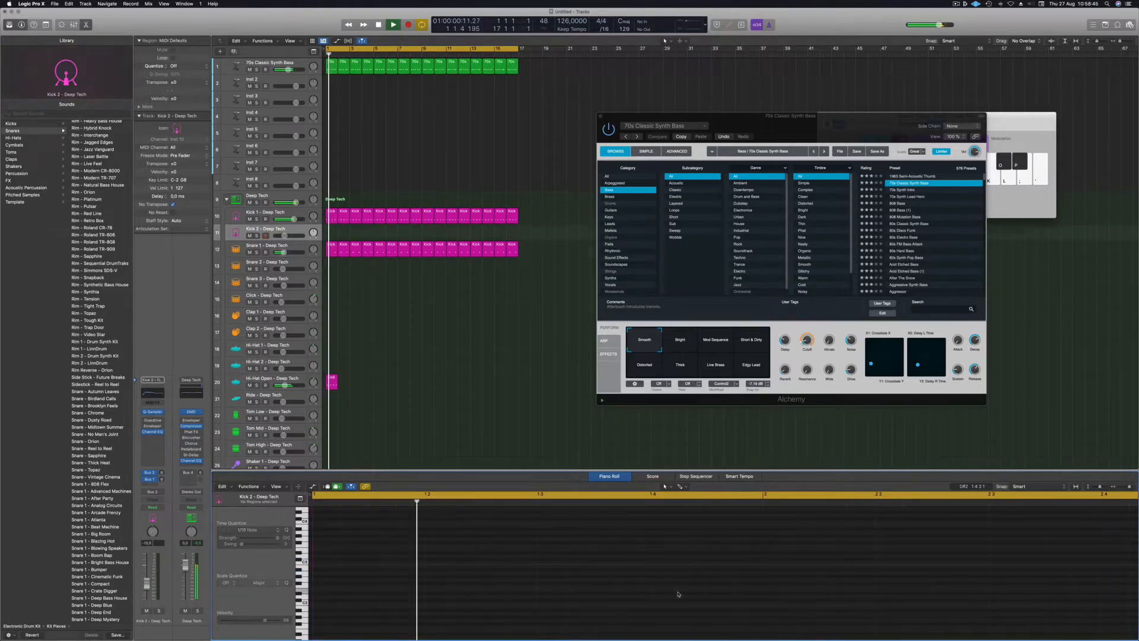
key("space")
key("space")
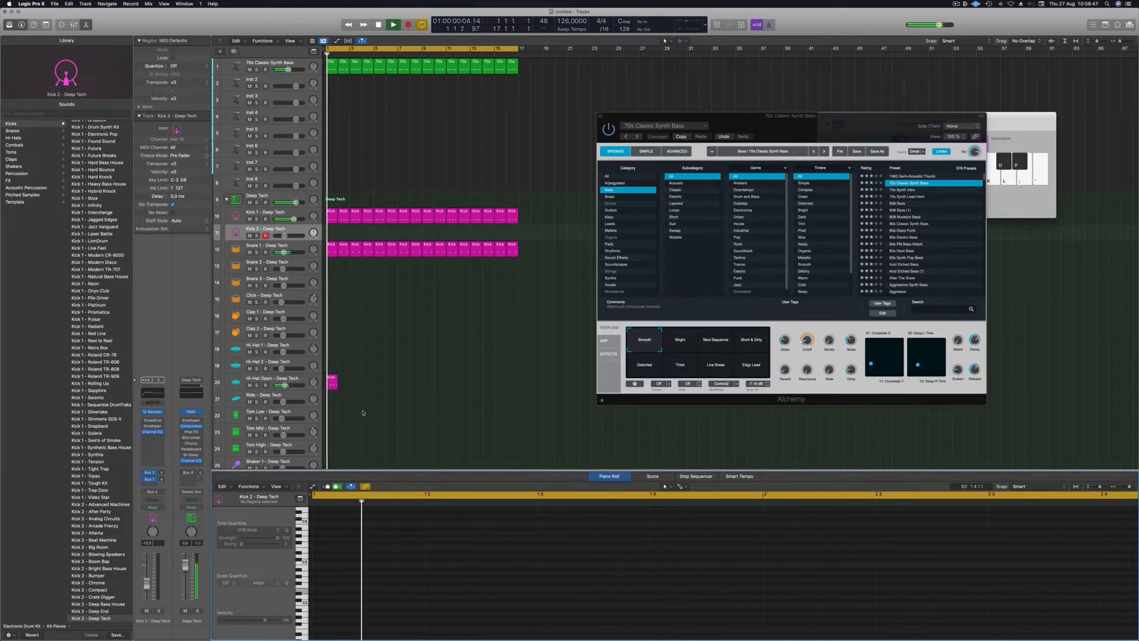
left_click(333, 383)
left_click_drag(364, 535, 748, 629)
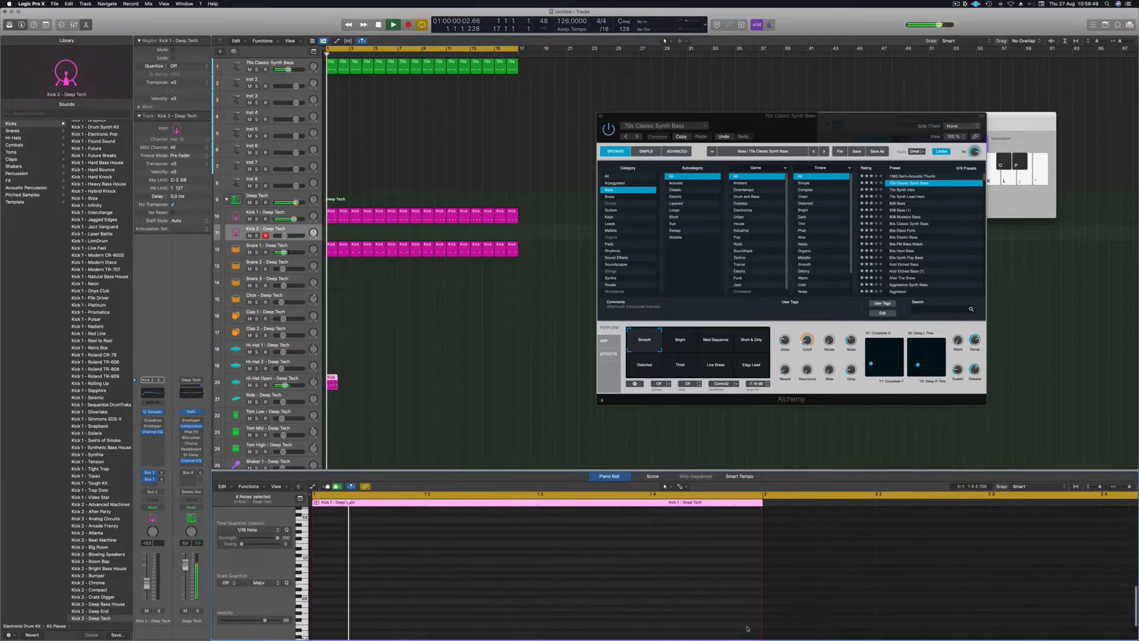
scroll(469, 546, "up", 5)
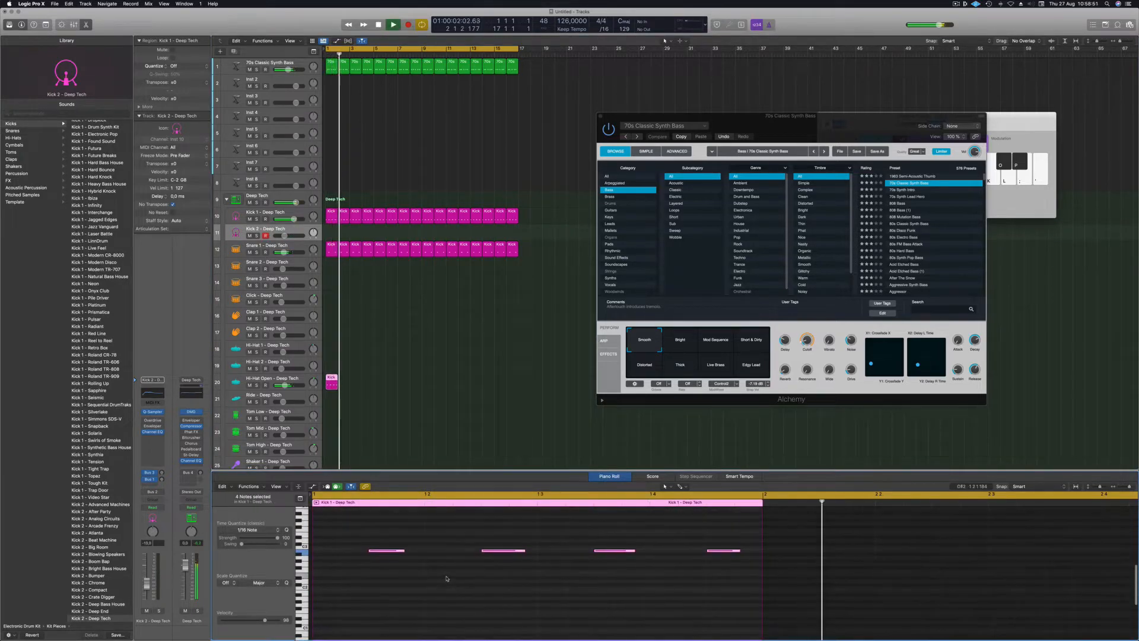
Repeat the hi-hat region as one-bar copies across bars 1–17 and play from bar 1.
mouse_move(330, 380)
left_mouse_down()
mouse_move(388, 383)
mouse_move(343, 382)
left_mouse_up()
left_click(330, 379, "shift")
left_click(435, 387)
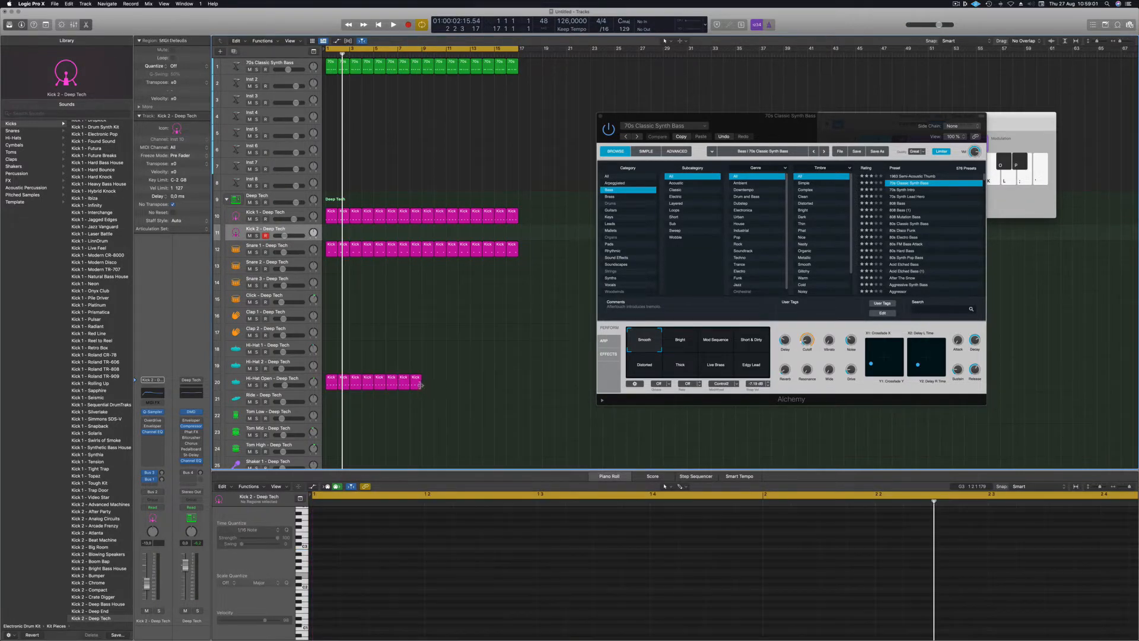
mouse_move(422, 379)
left_mouse_down()
mouse_move(515, 383)
mouse_move(421, 384)
left_mouse_up()
left_click(319, 382)
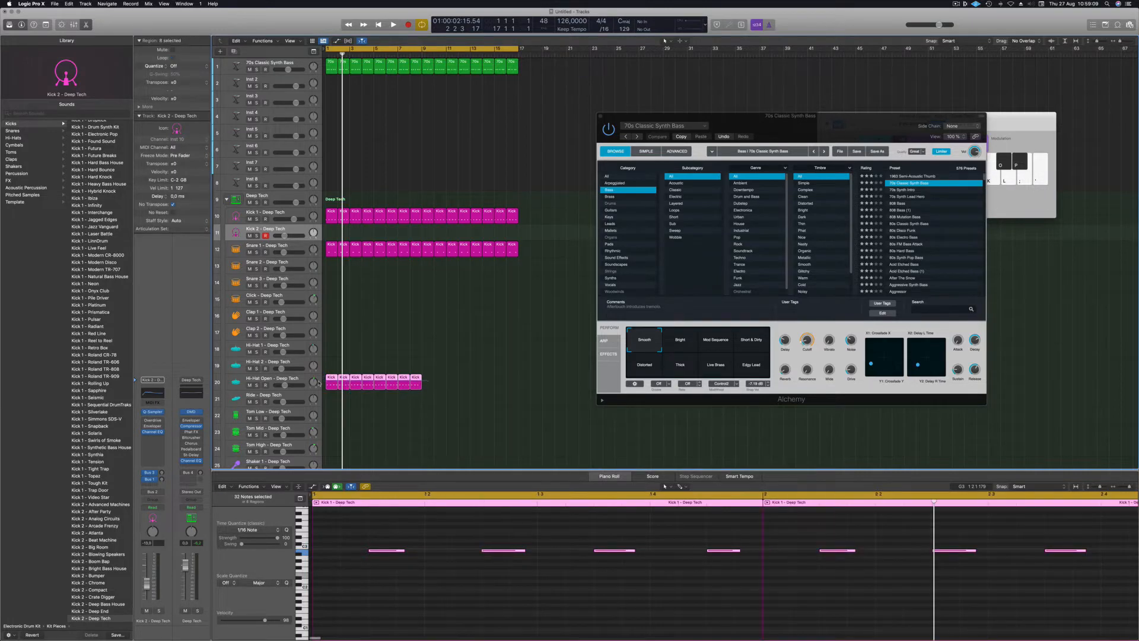
left_click_drag(329, 379, 424, 387)
left_click_drag(540, 385, 515, 386)
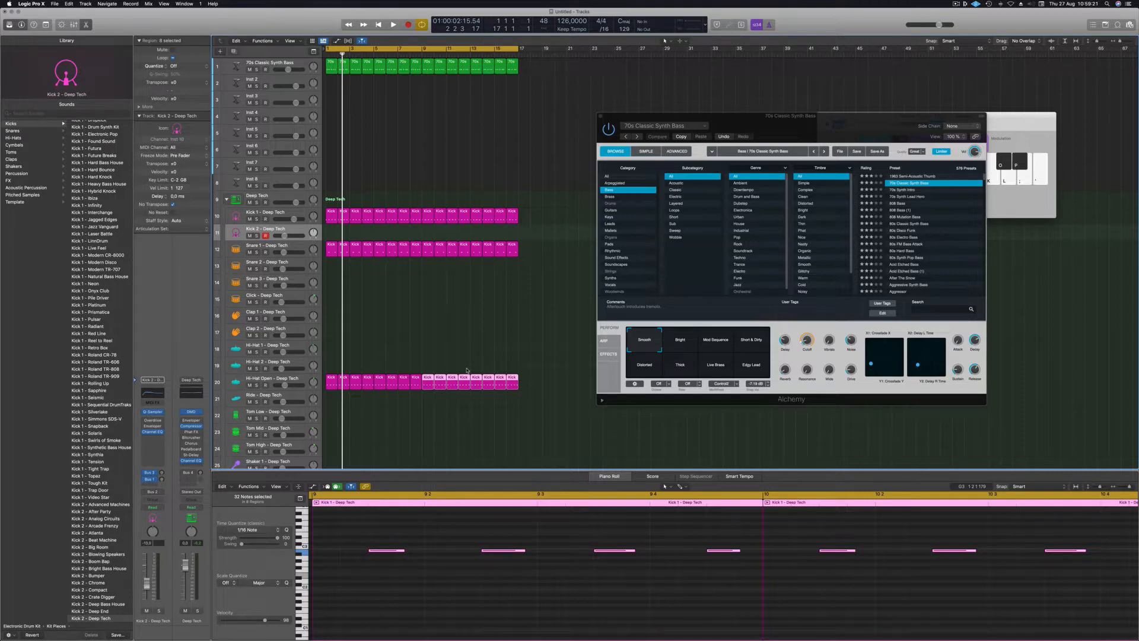
key("space")
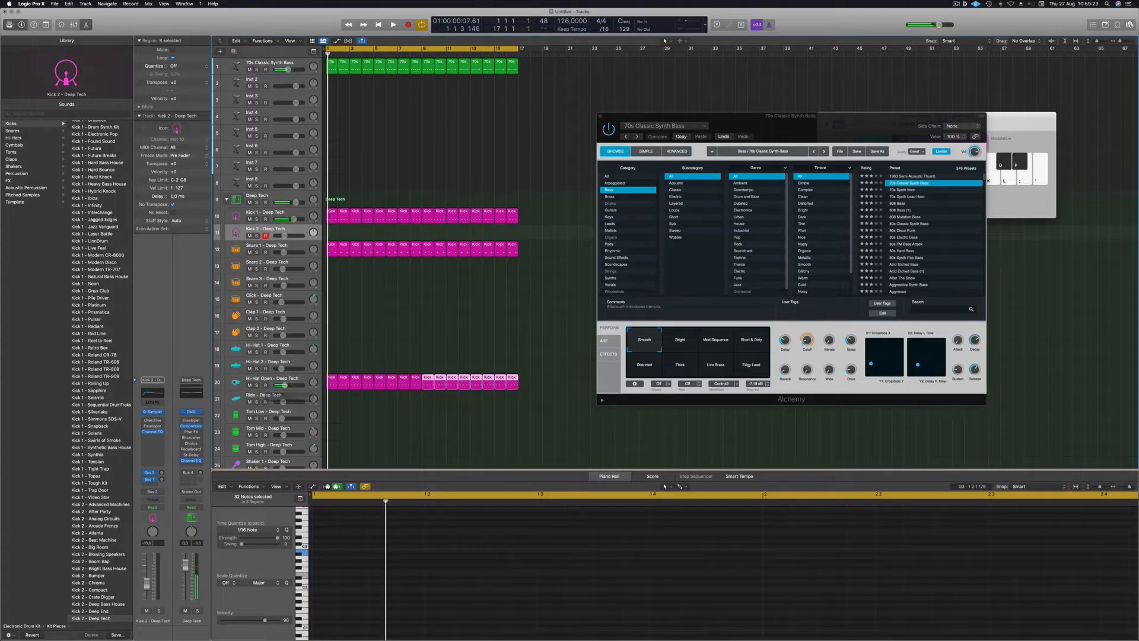
left_click(249, 383)
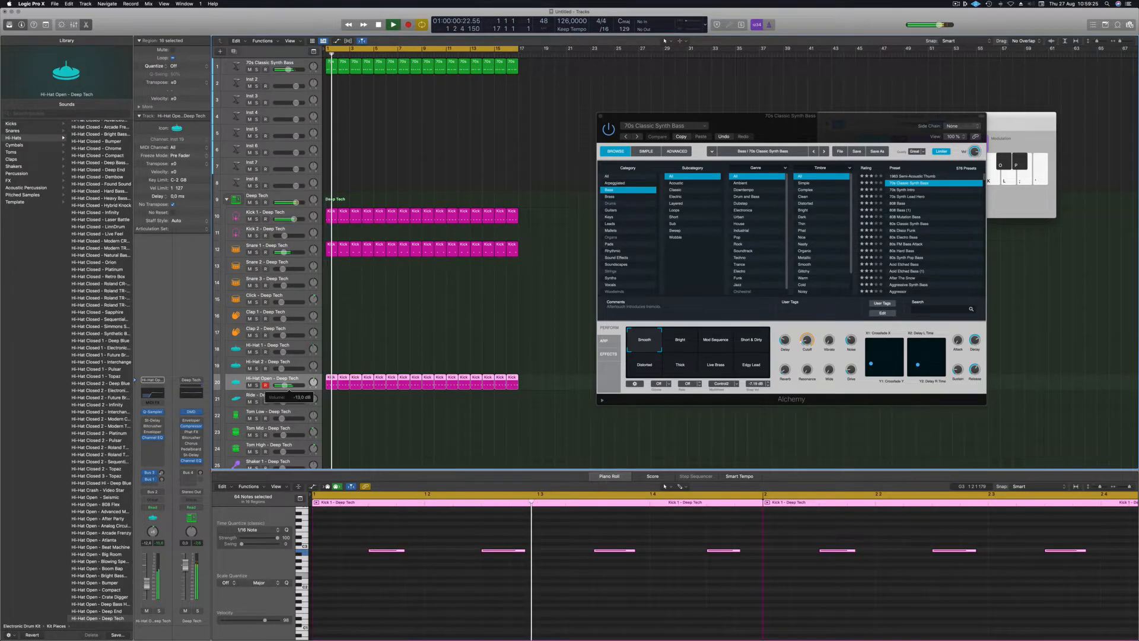
Lower the Hi-Hat Open volume to -20.5 dB.
left_click_drag(281, 385, 280, 385)
scroll(357, 333, "down", 5)
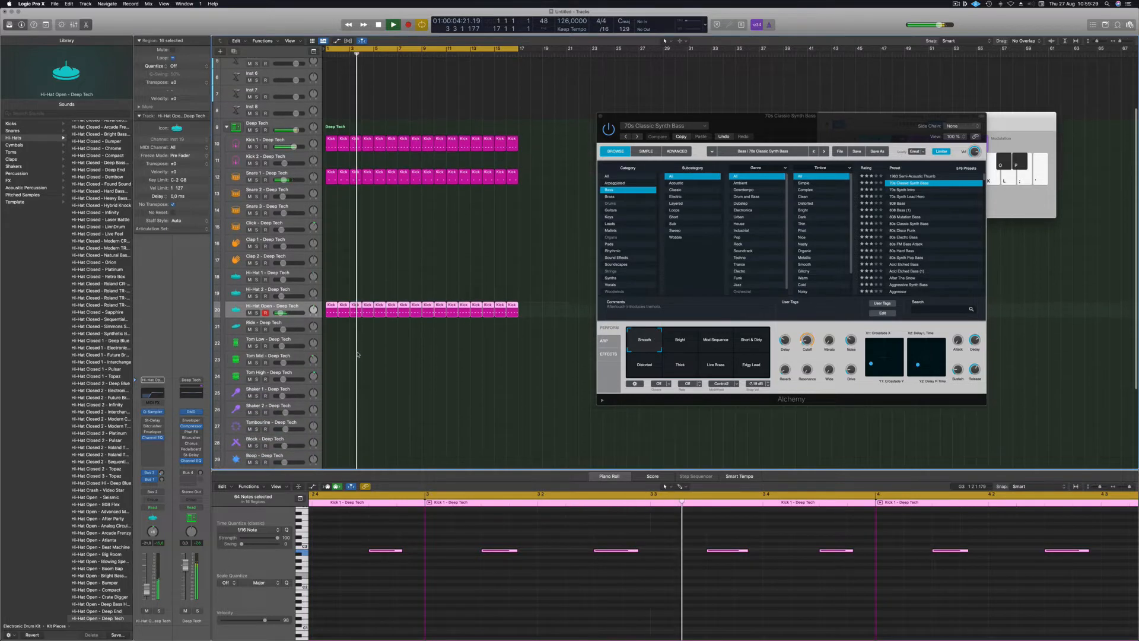
key("space")
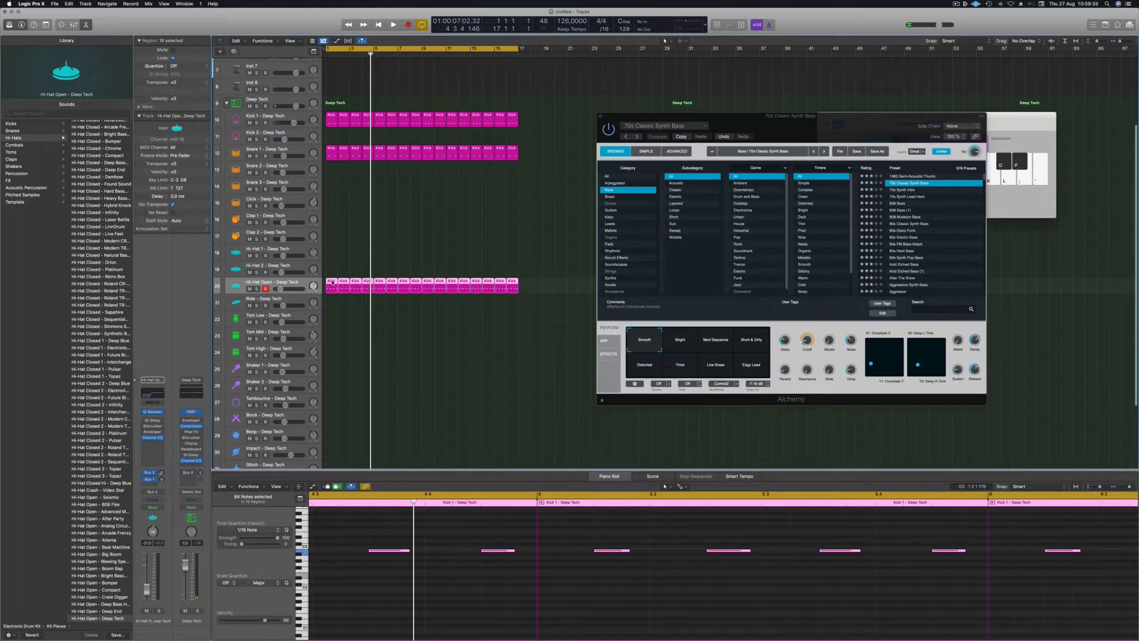
Copy a hi-hat region to Tom Low, keep one note, and drop it an octave.
left_click_drag(329, 308, 328, 320)
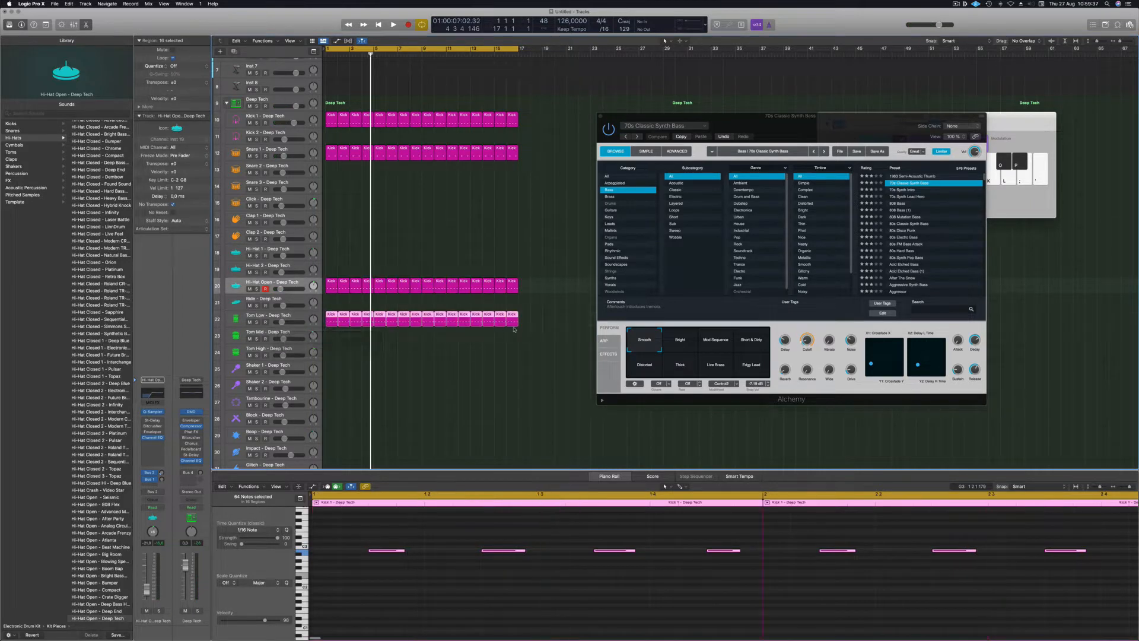
key("Delete")
left_click(331, 322)
left_click_drag(378, 548, 634, 558)
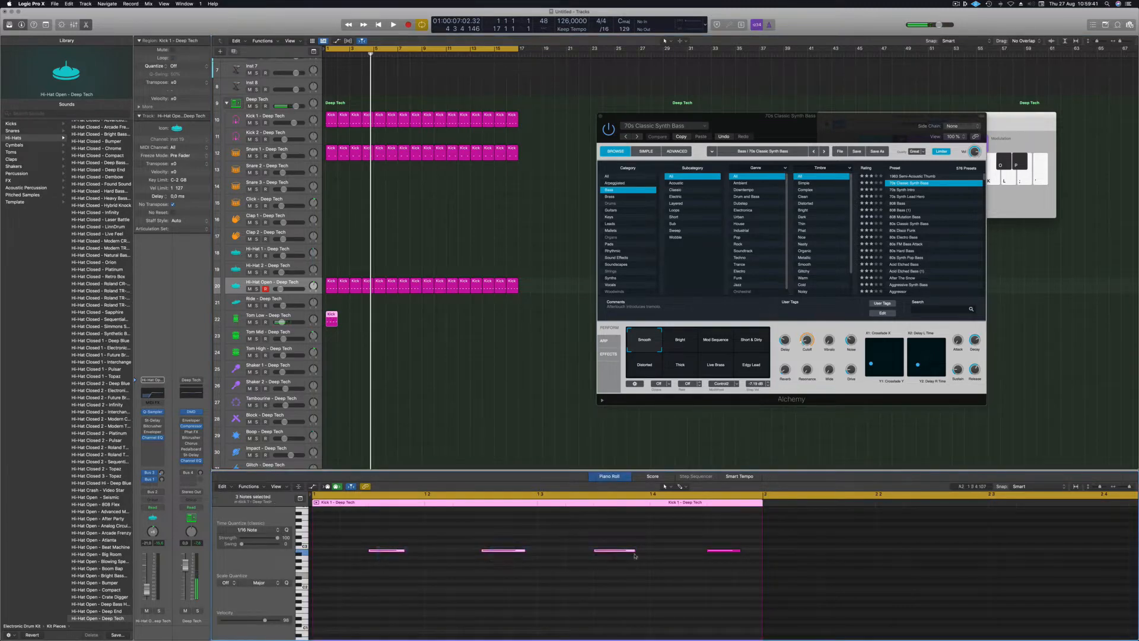
left_click_drag(764, 577, 752, 572)
key("ctrl+alt+Return")
key("space")
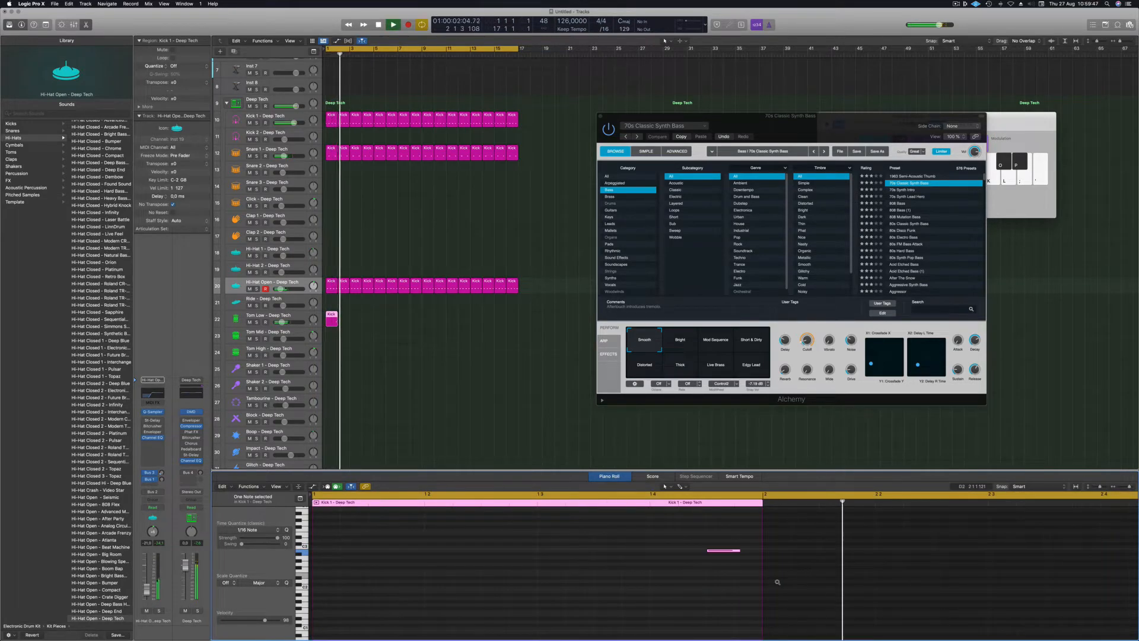
key("alt+shift+Down")
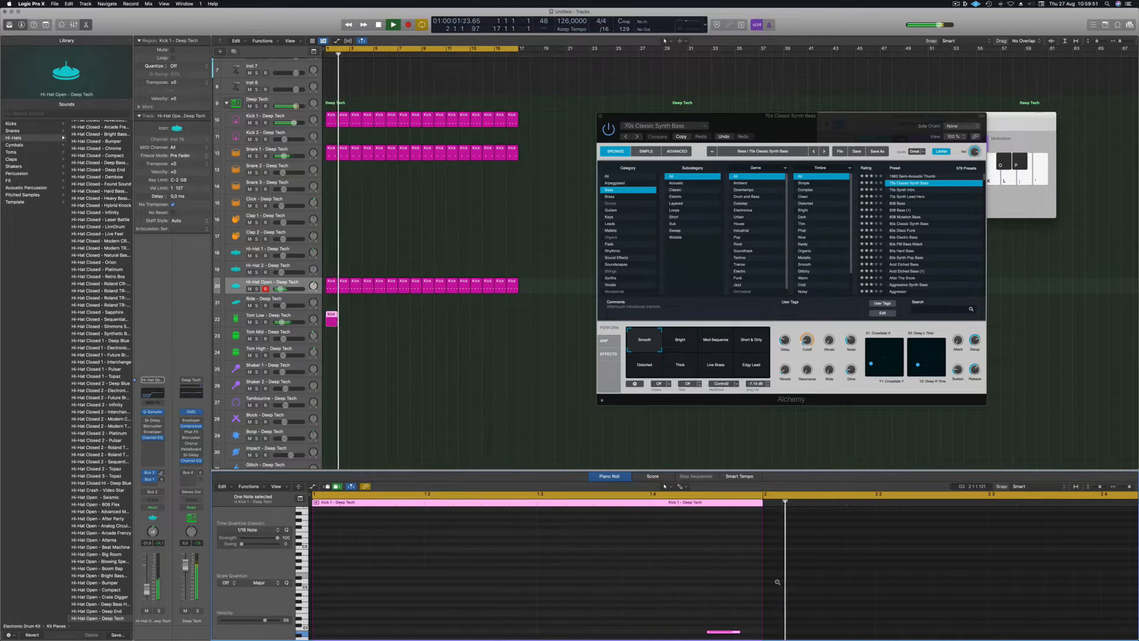
Duplicate the Tom Low region and copy the pair further along the track.
left_click_drag(332, 319, 347, 320)
left_click(334, 318)
left_click(346, 315)
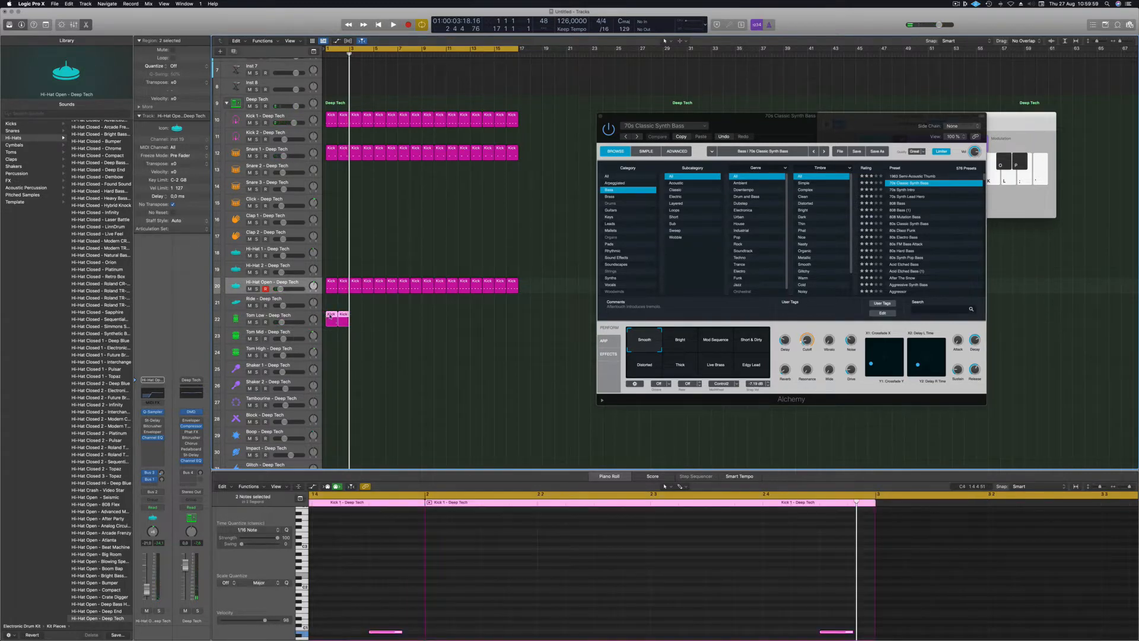
left_click_drag(329, 317, 428, 315)
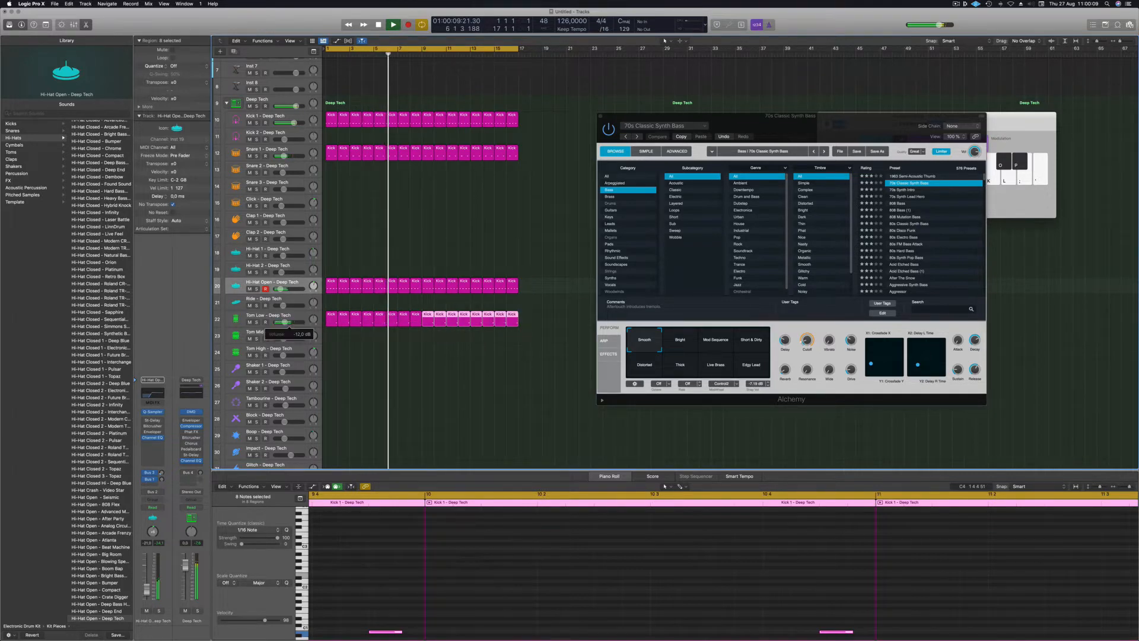
Select all 16 Tom Low regions and raise the track volume slightly.
left_click_drag(525, 320, 331, 321)
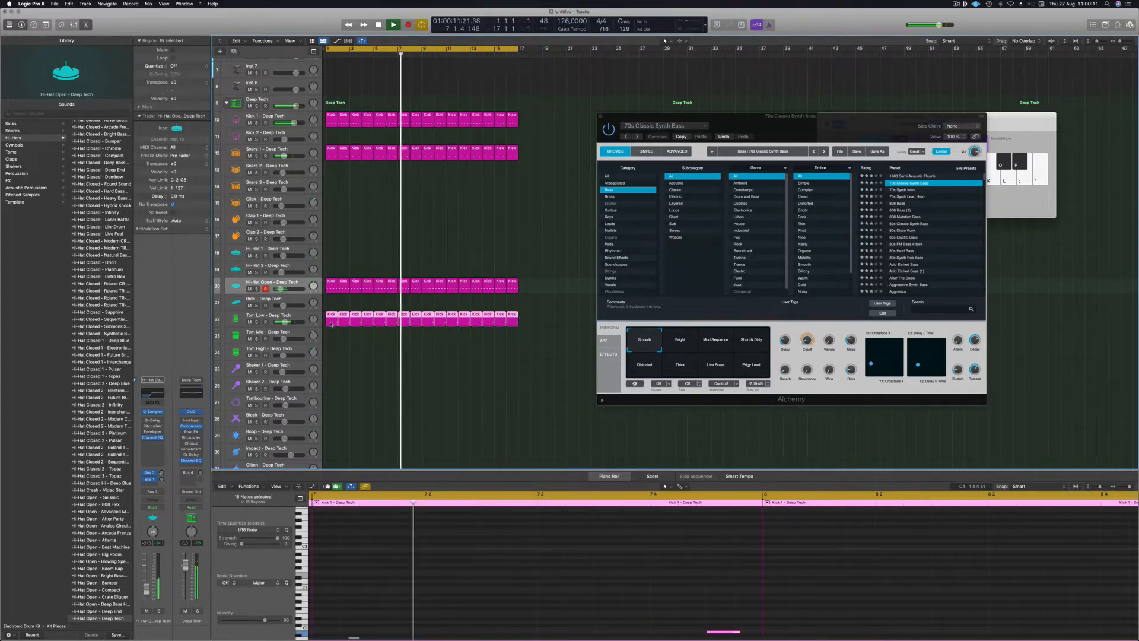
scroll(441, 594, "down", 8)
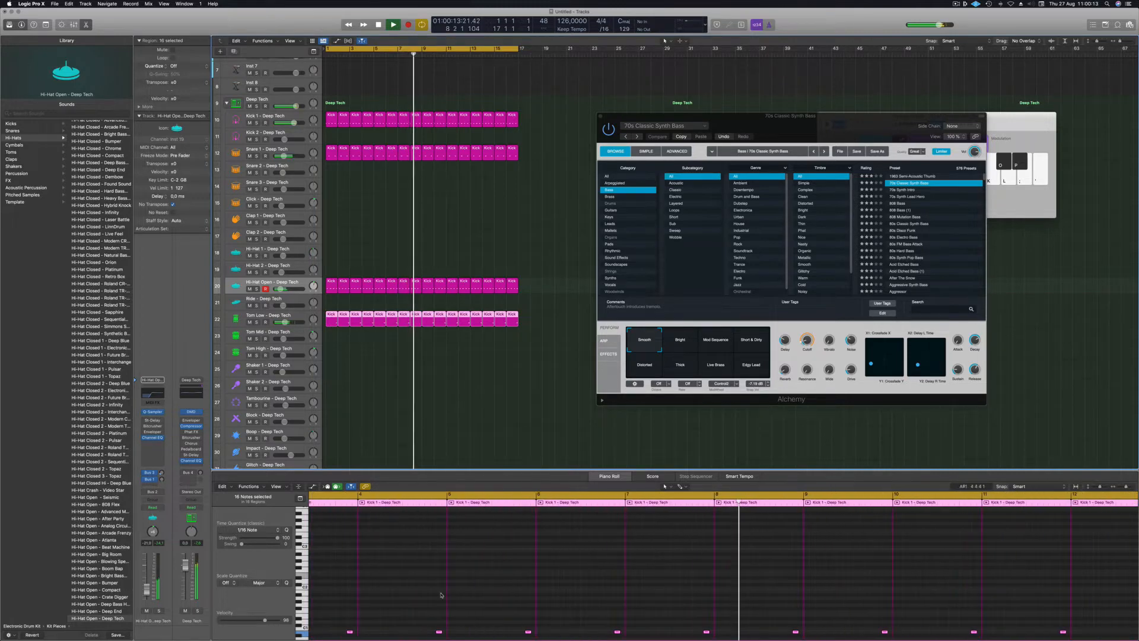
scroll(487, 591, "down", 10)
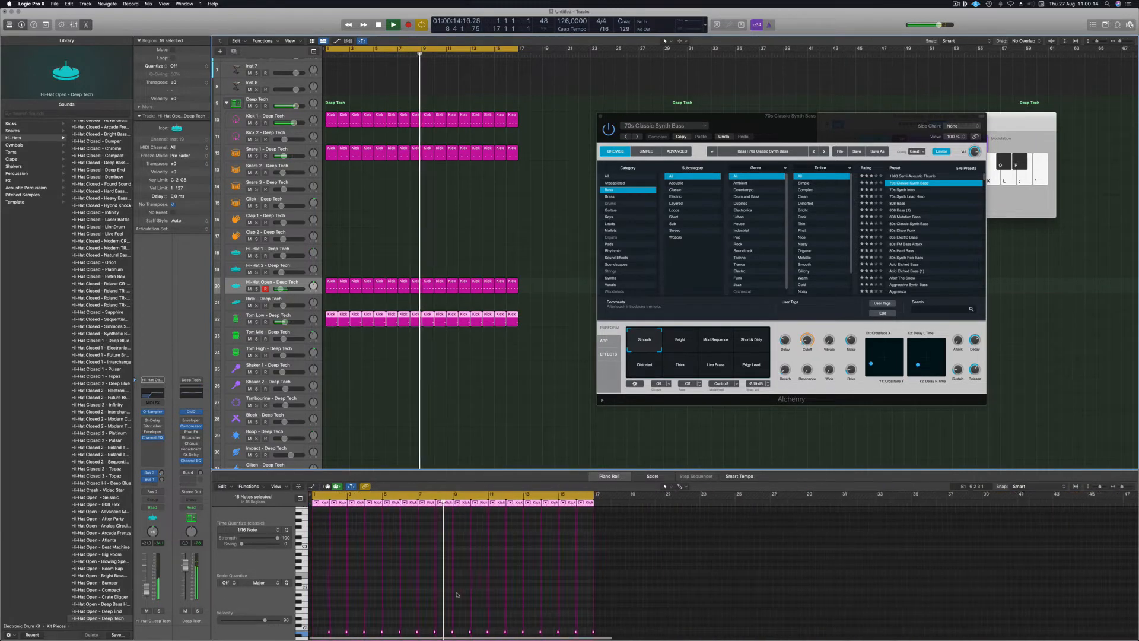
left_click(553, 588, "ctrl+alt")
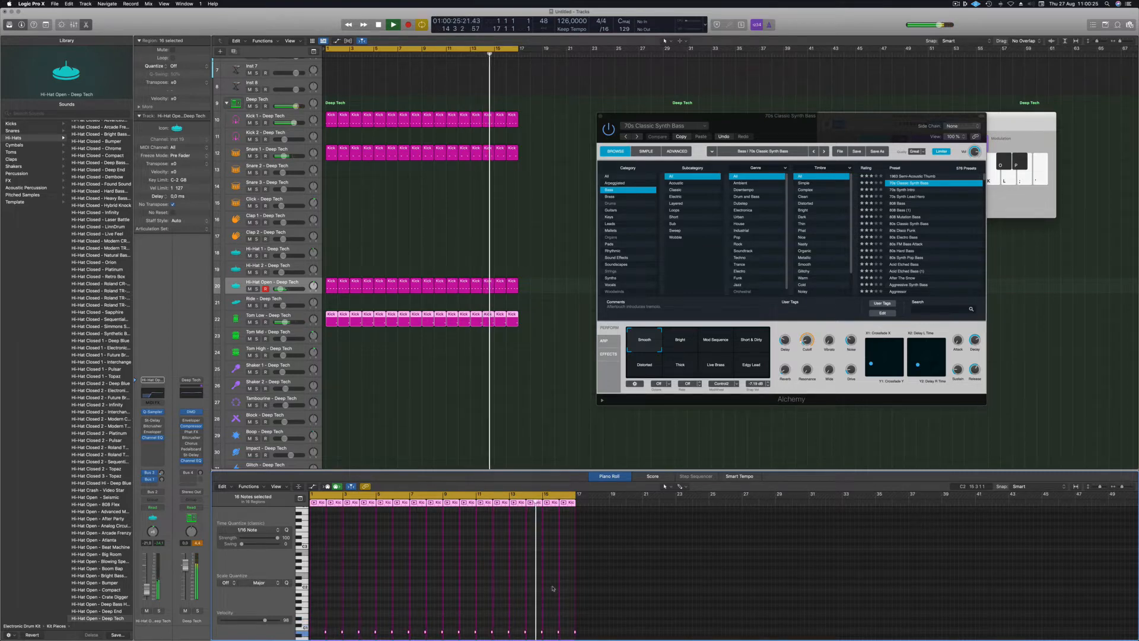
left_click_drag(285, 322, 287, 322)
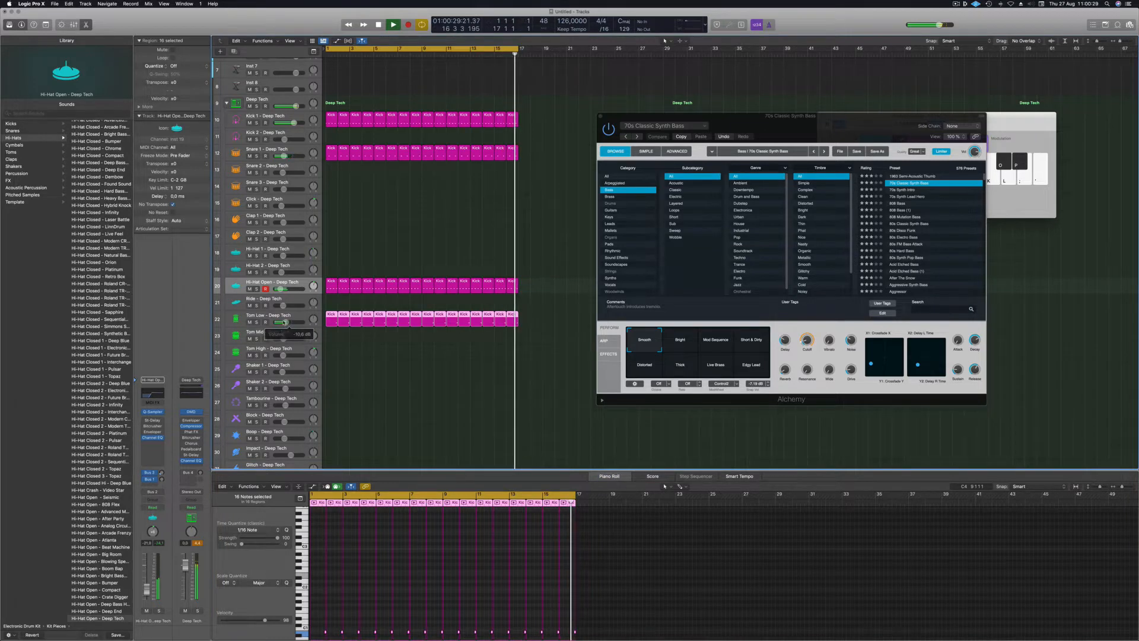
Switch the Tom Low track's sound to Tom Low - Atlanta from the Library.
left_click(256, 316)
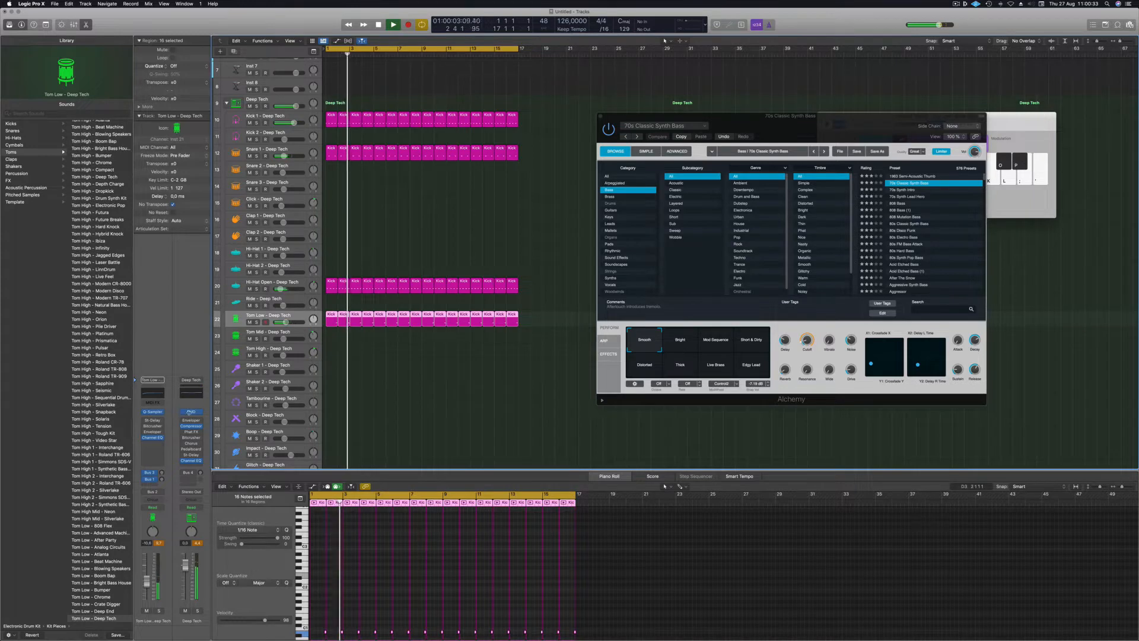
scroll(74, 366, "down", 5)
scroll(74, 366, "down", 5)
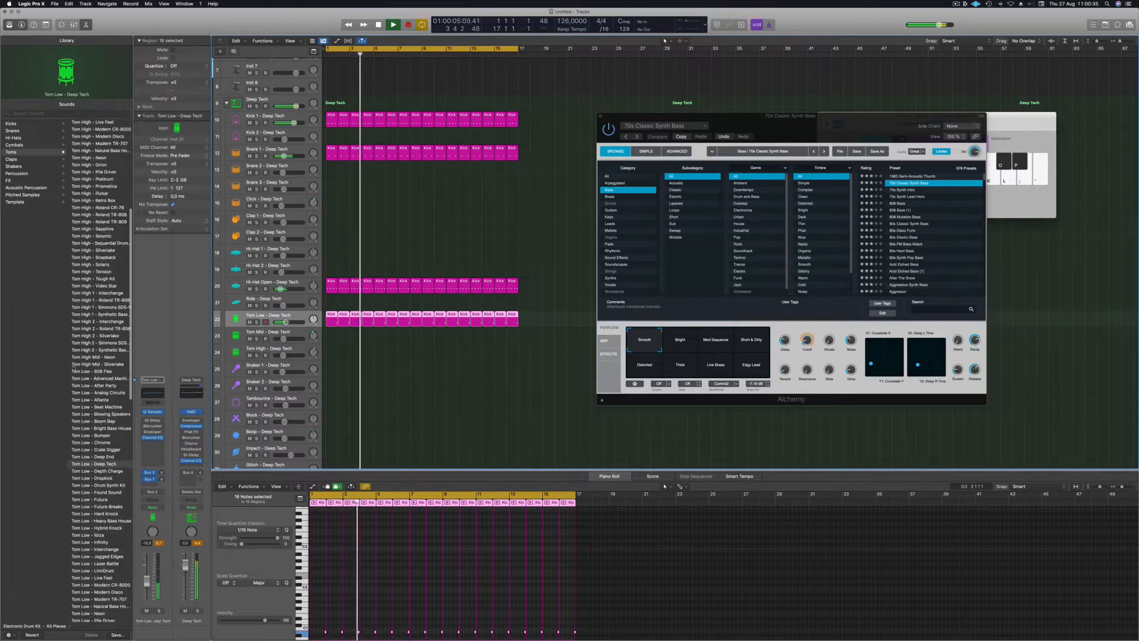
left_click(96, 401)
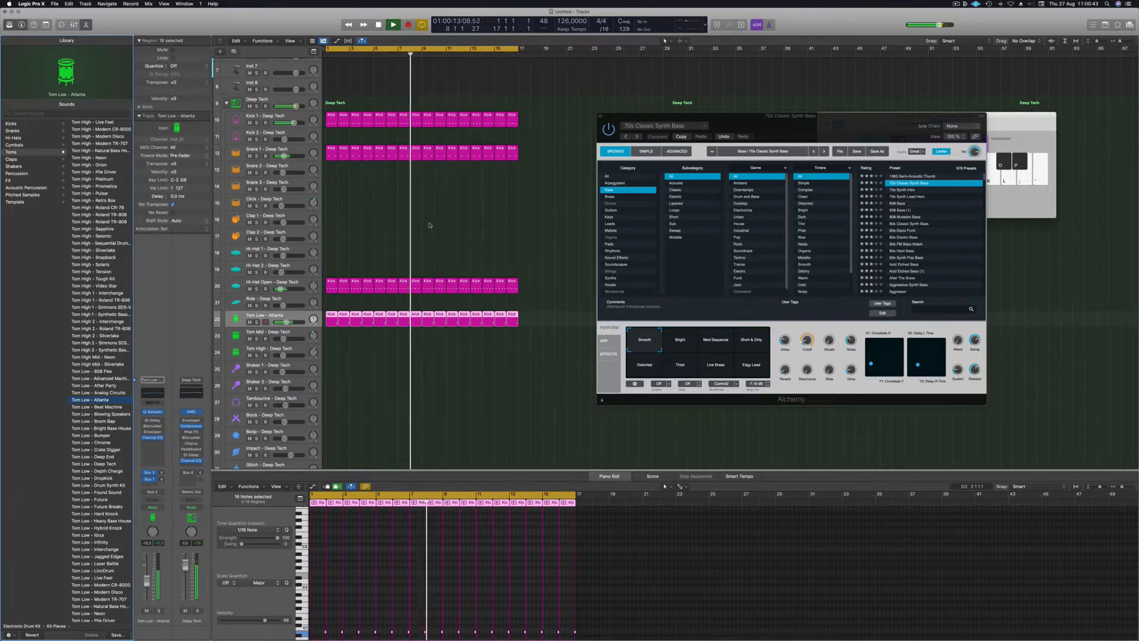
Copy the first Hi-Hat Open region onto Shaker 2 and shift its four notes two sixteenths earlier.
left_click(267, 282)
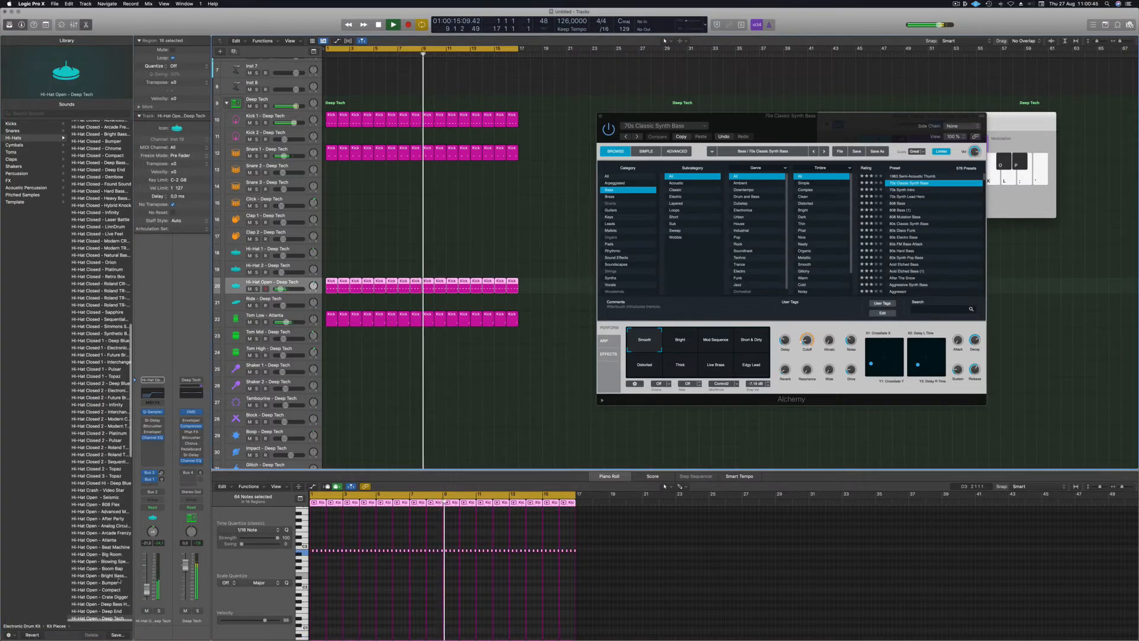
scroll(339, 255, "down", 1)
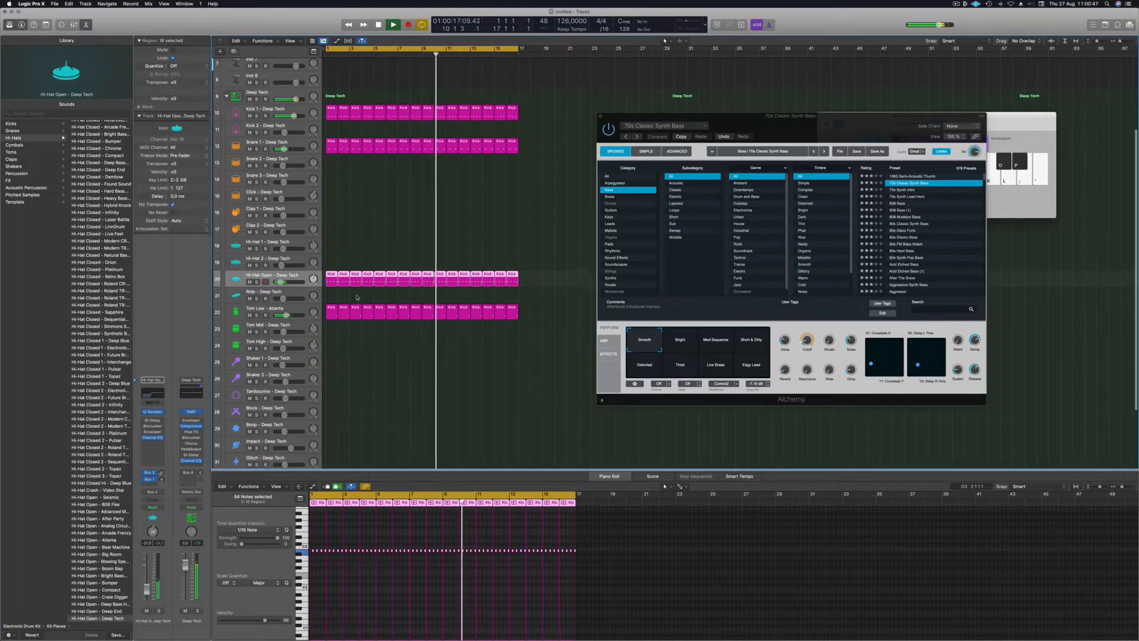
left_click(331, 273)
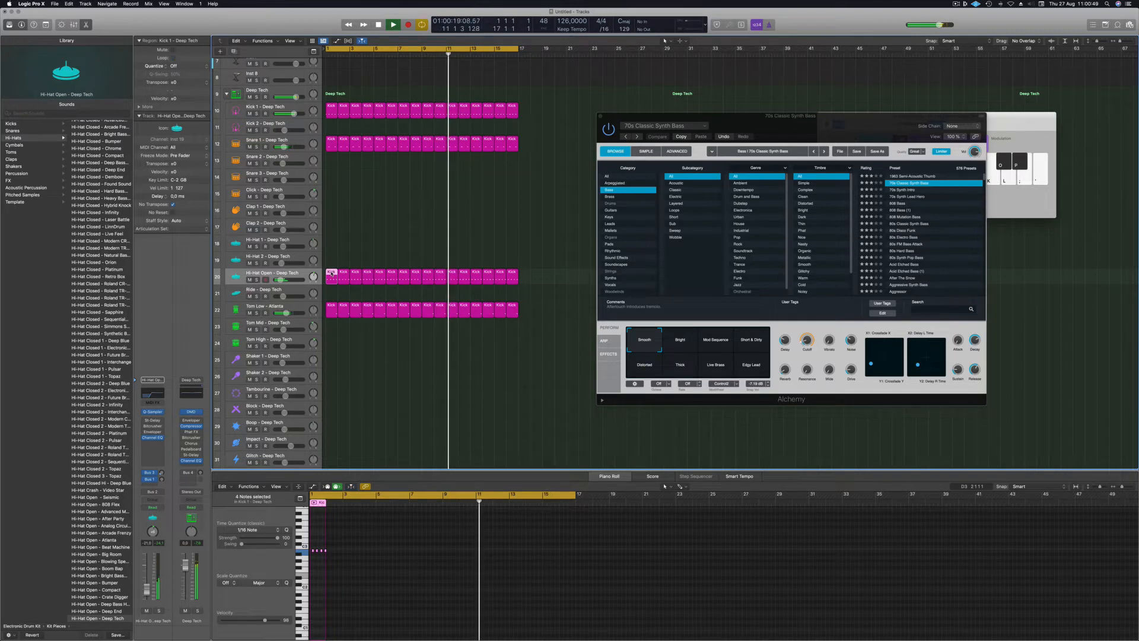
left_click_drag(331, 273, 320, 376)
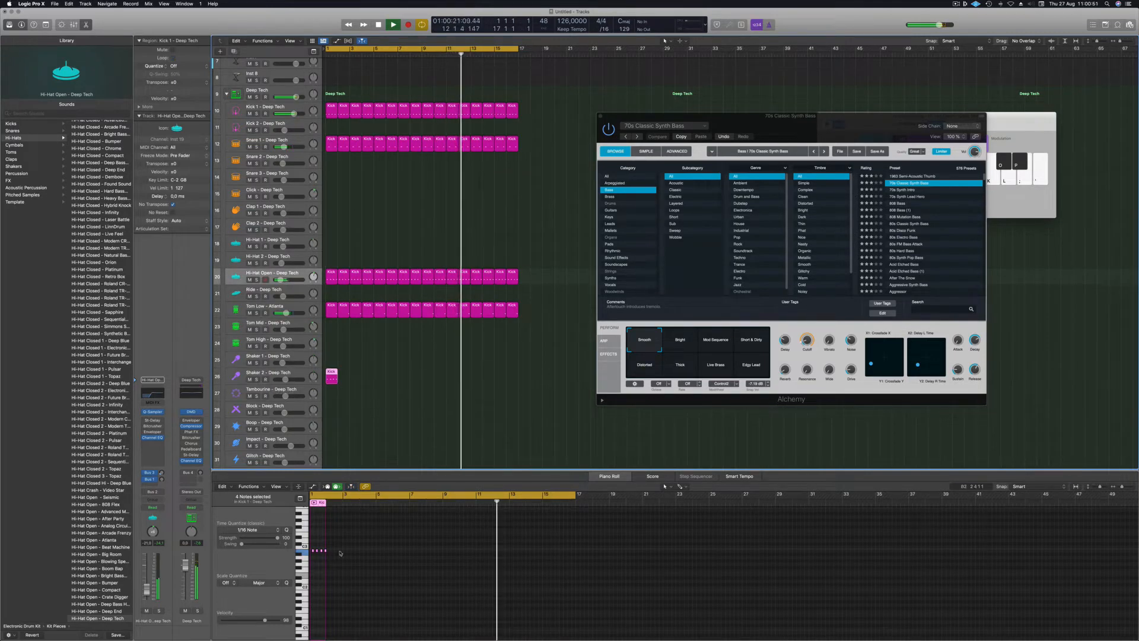
key("z")
left_click_drag(324, 542, 408, 560)
left_click_drag(328, 550, 321, 555)
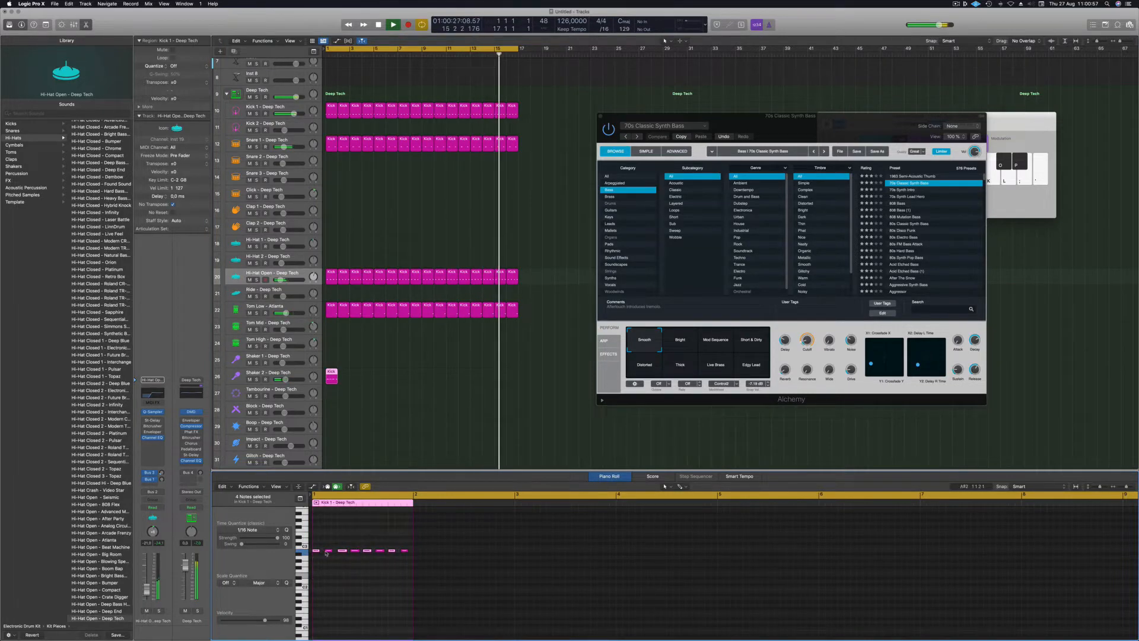
Arm Shaker 2, repeat its region to fill 16 bars, and open its Stereo Delay settings.
left_click(279, 373)
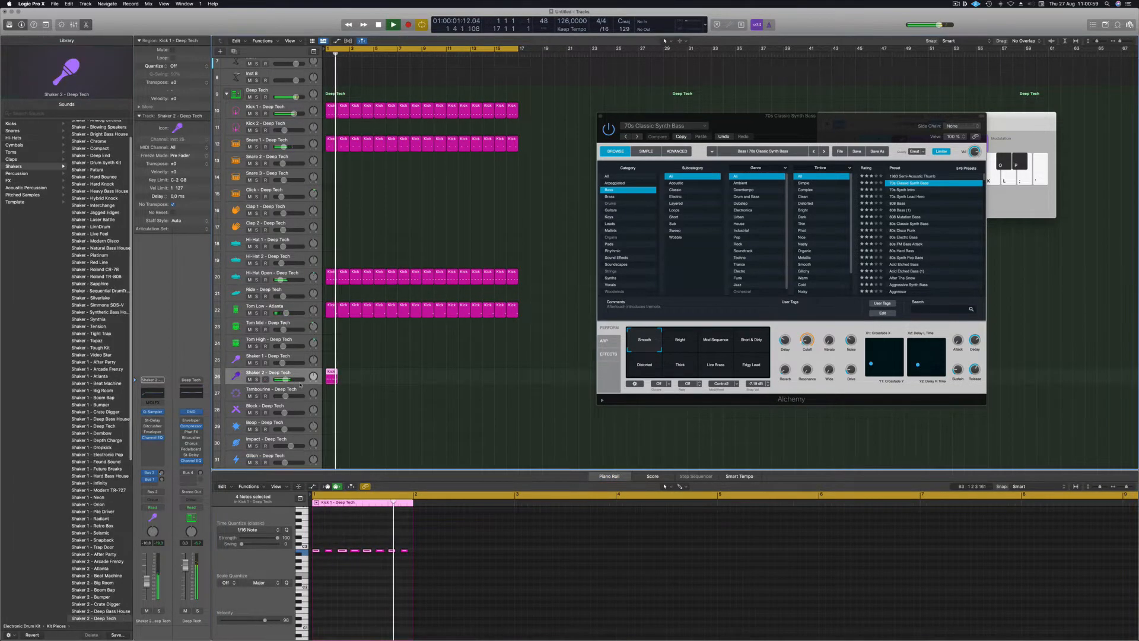
left_click(265, 379)
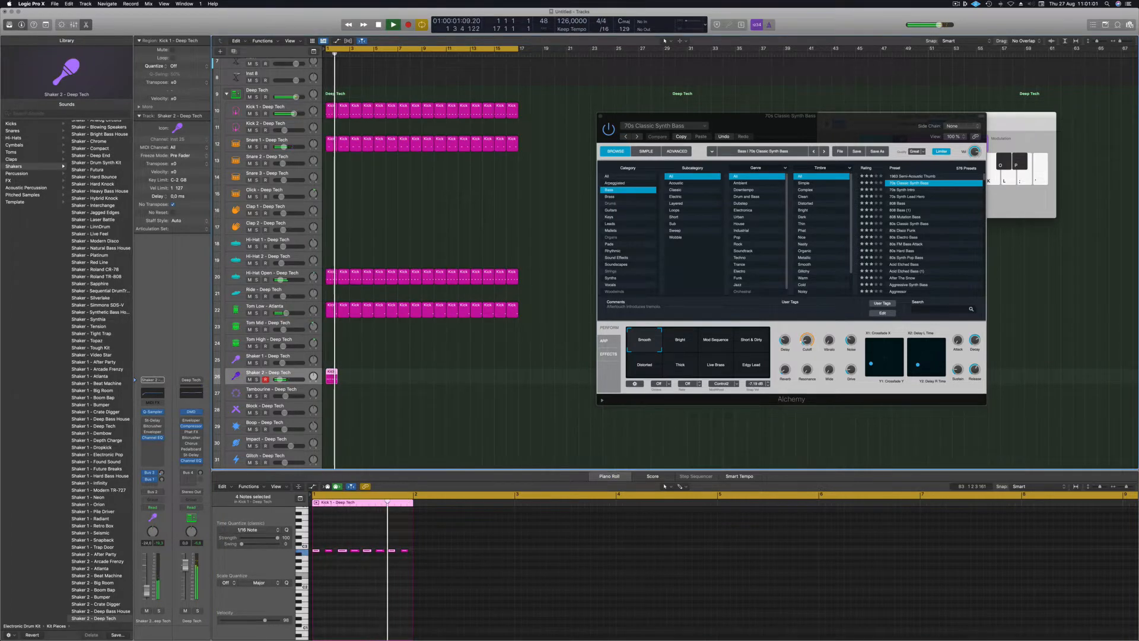
key("space")
left_click_drag(331, 376, 370, 378)
left_click(336, 378, "shift")
left_click_drag(338, 375, 430, 377)
key("super+Left")
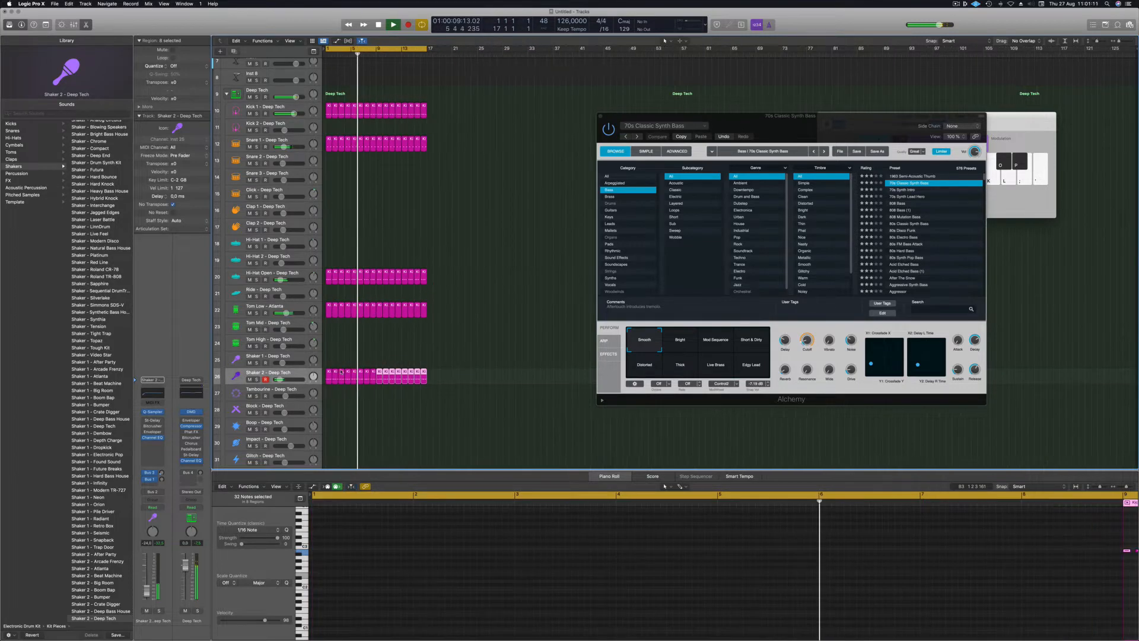
left_click(291, 377)
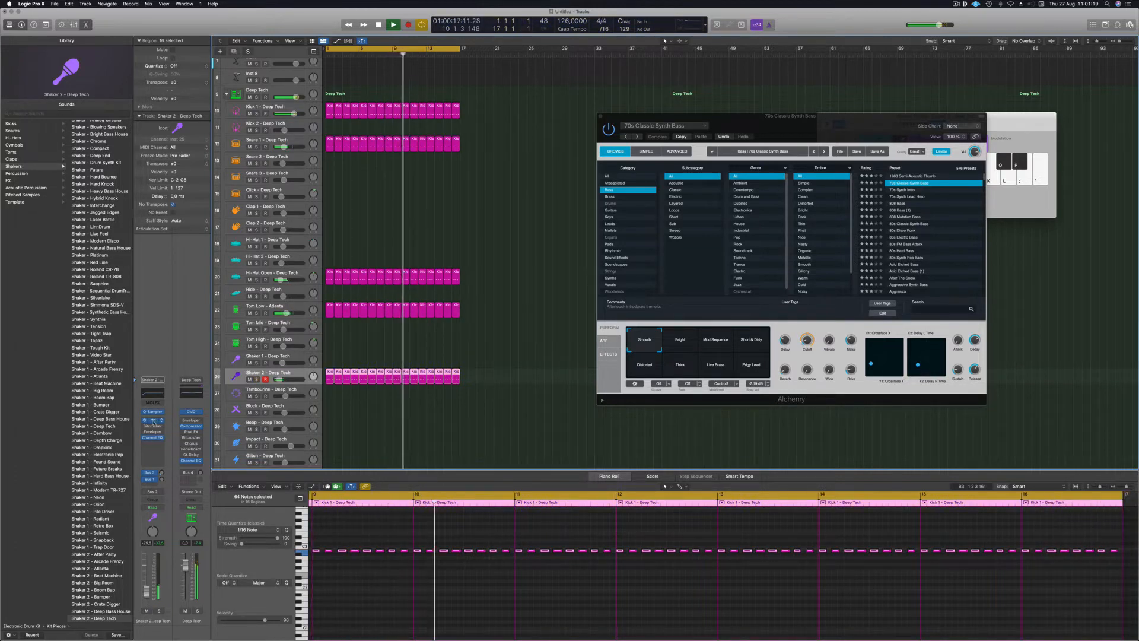
left_click(148, 420)
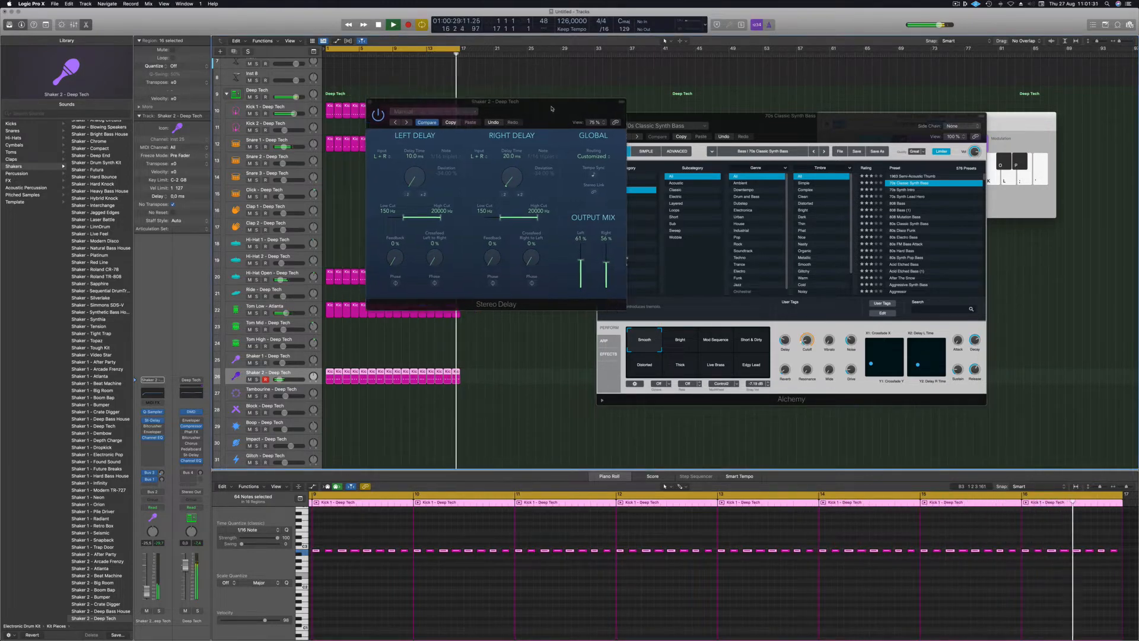
Move the Shaker 2 Stereo Delay window aside, then close it.
left_click_drag(546, 107, 539, 121)
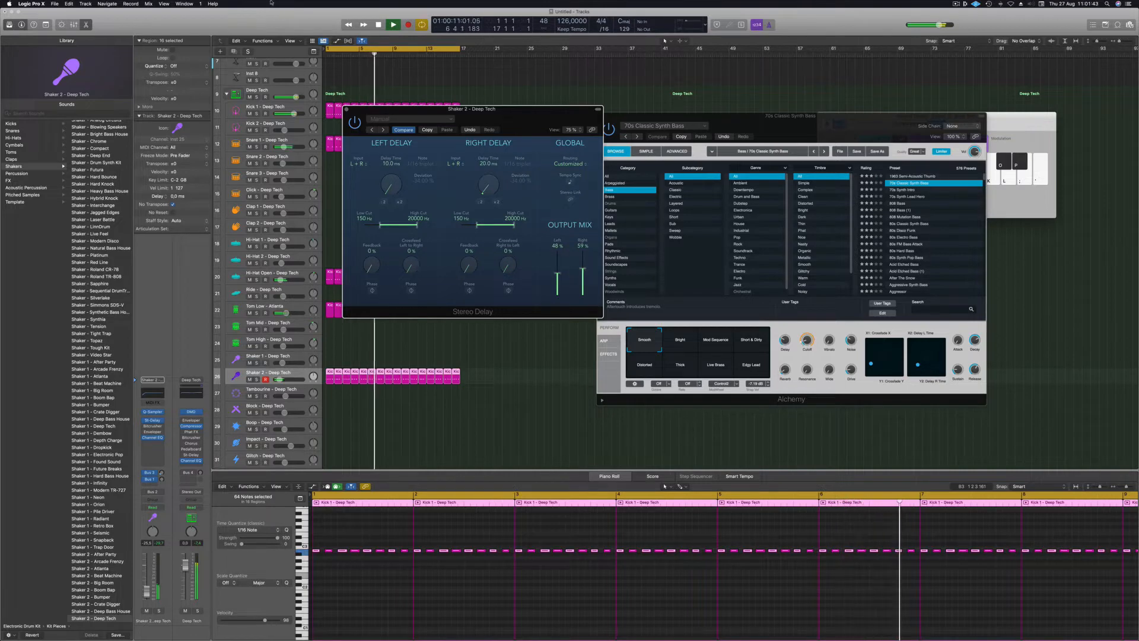
left_click(345, 109)
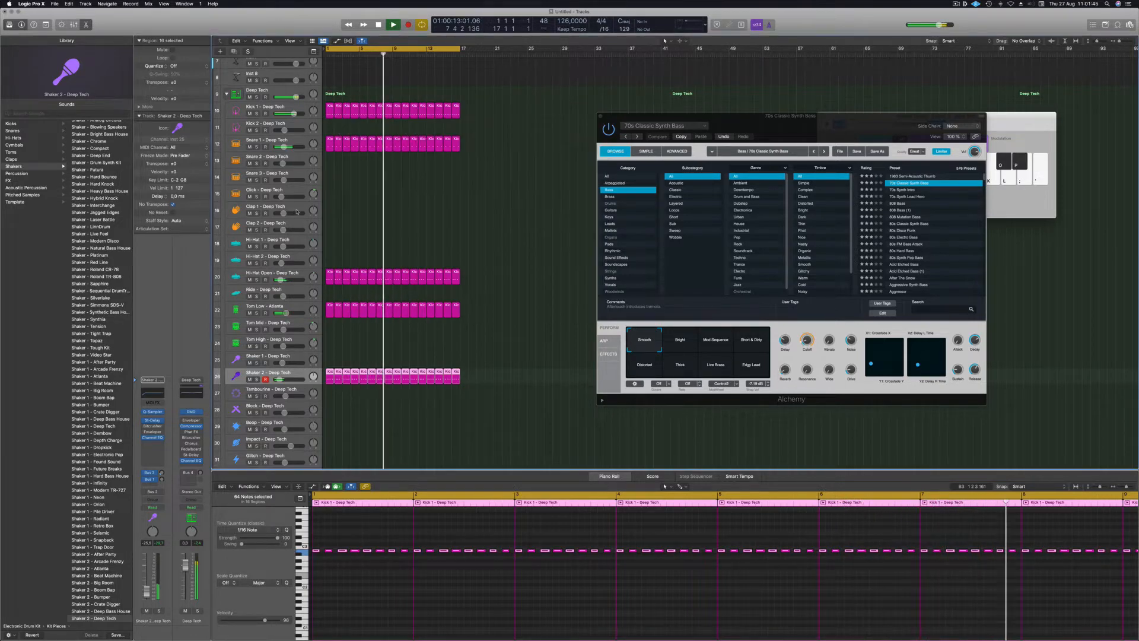
Deselect the shaker regions, select the 70s Classic Synth Bass track, and stop playback.
left_click(427, 208)
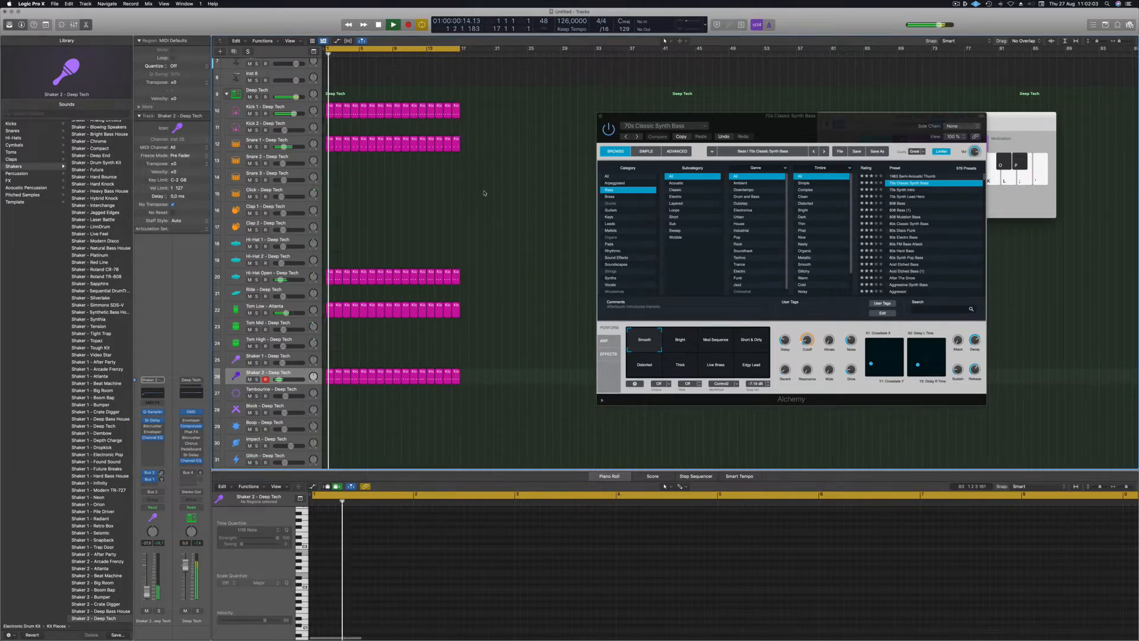
scroll(337, 93, "up", 4)
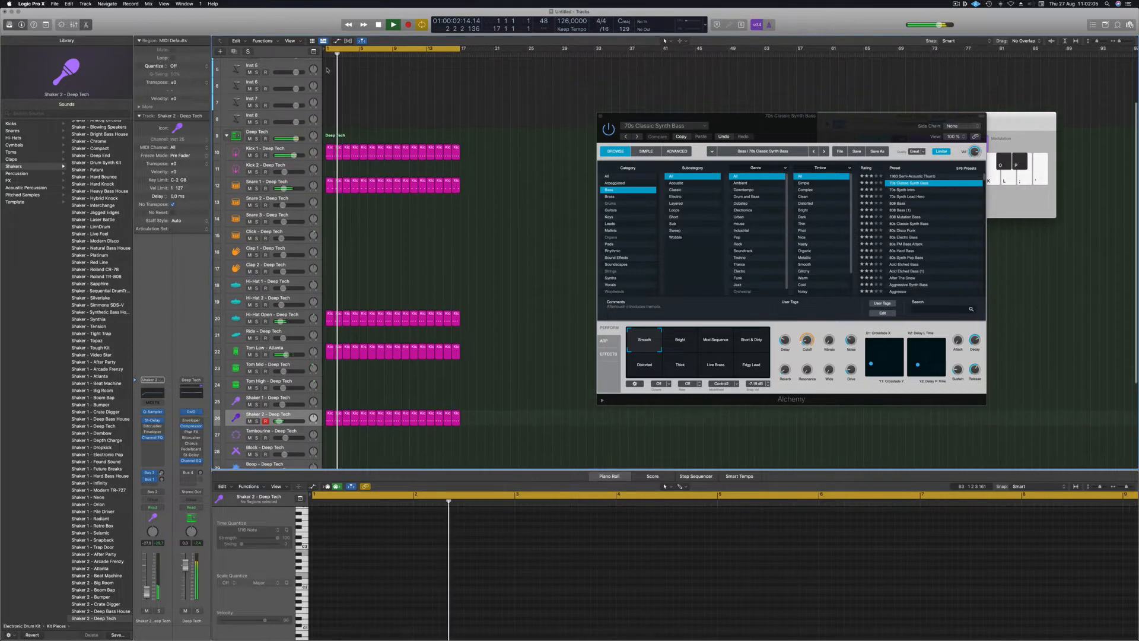
scroll(337, 93, "up", 3)
left_click(272, 63)
key("space")
key("space")
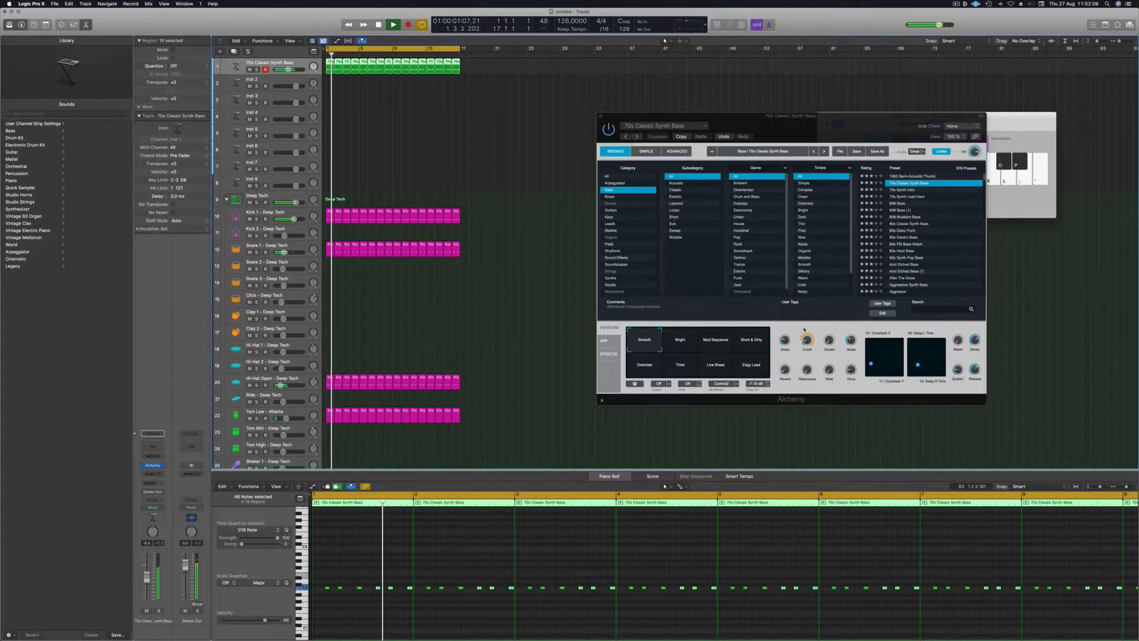
Move the bass synth window aside, select the Hi-Hat Open track, and hide the synth window.
left_click_drag(857, 116, 762, 116)
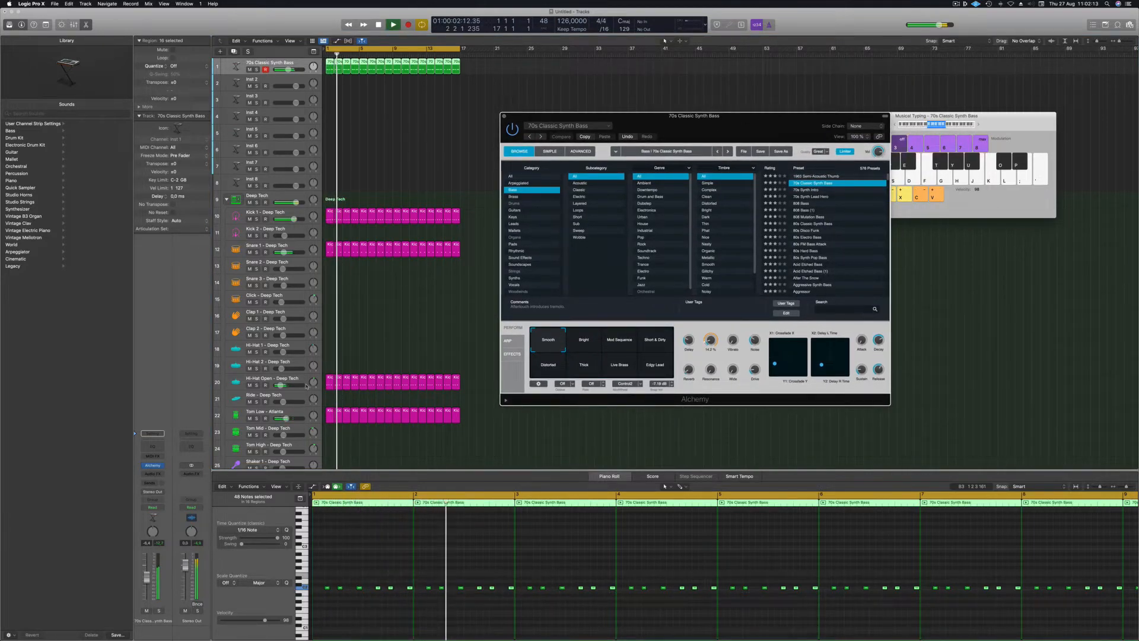
scroll(305, 368, "down", 1)
left_click(304, 368)
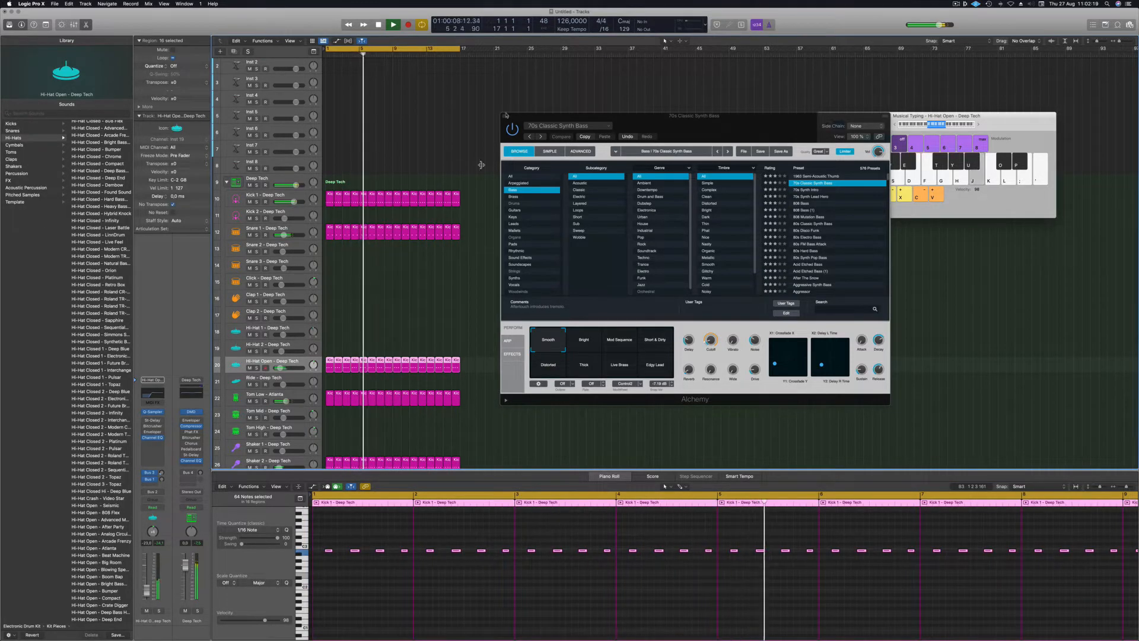
left_click_drag(721, 127, 694, 127)
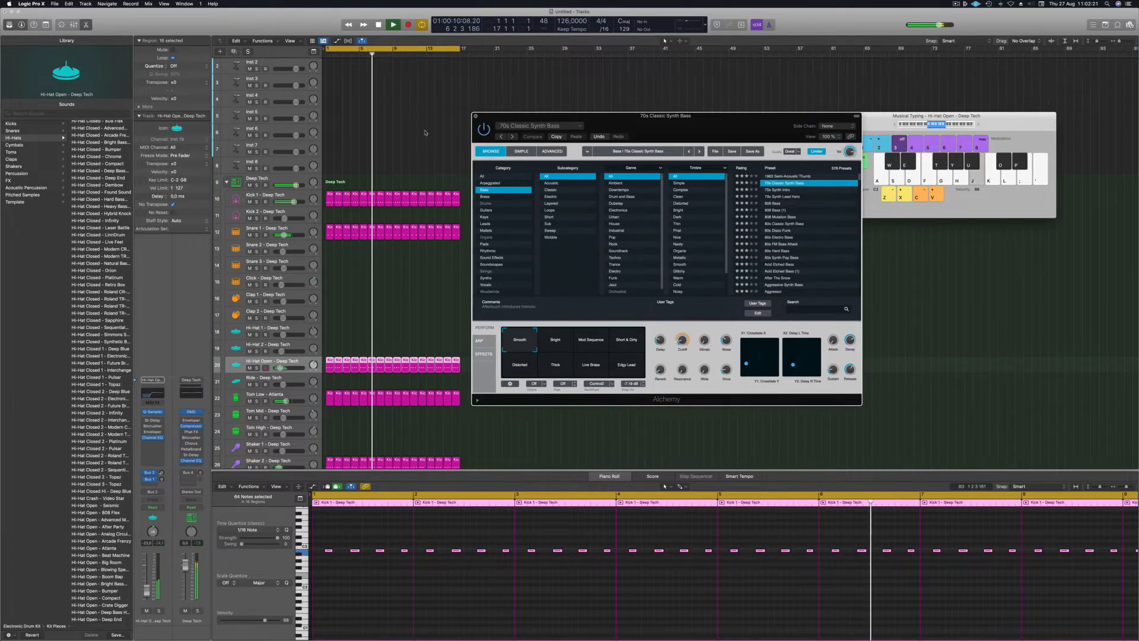
key("super+w")
scroll(434, 131, "up", 2)
Lower the 70s Classic Synth Bass filter cutoff to 26.9 % and close its synth window.
left_click(238, 67)
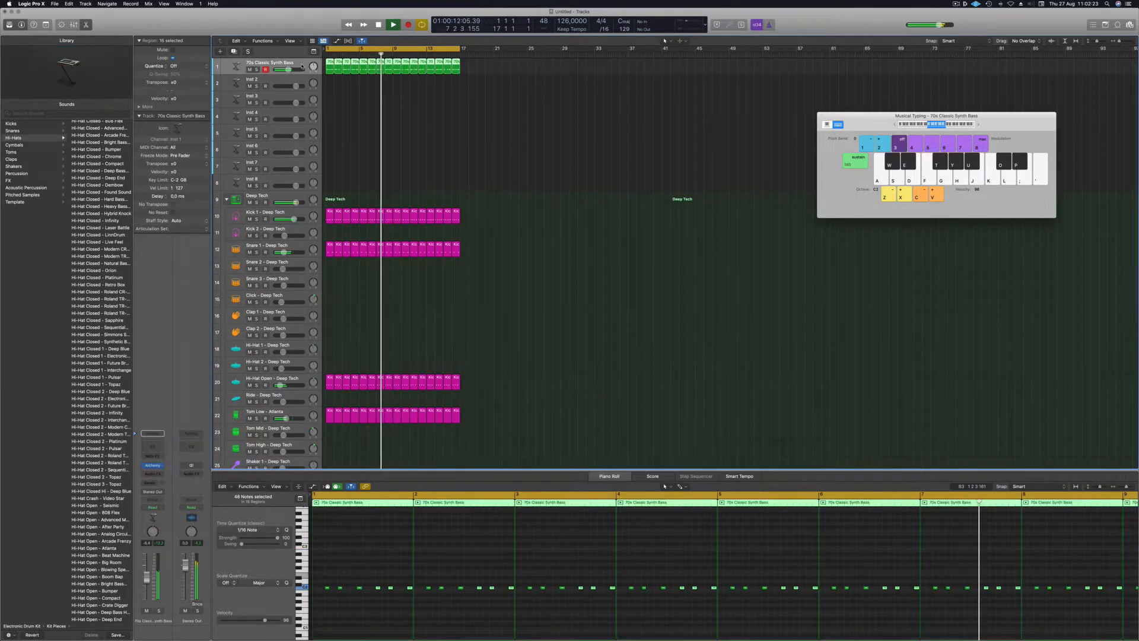
left_click(152, 465)
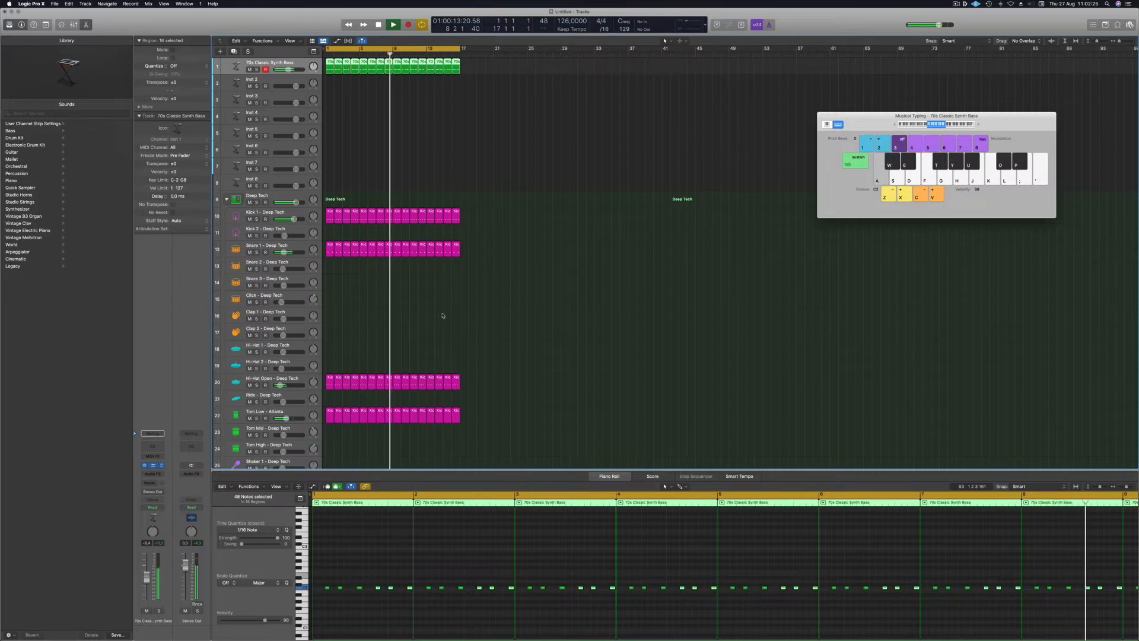
mouse_move(683, 339)
left_mouse_down()
mouse_move(684, 316)
mouse_move(683, 345)
left_mouse_up()
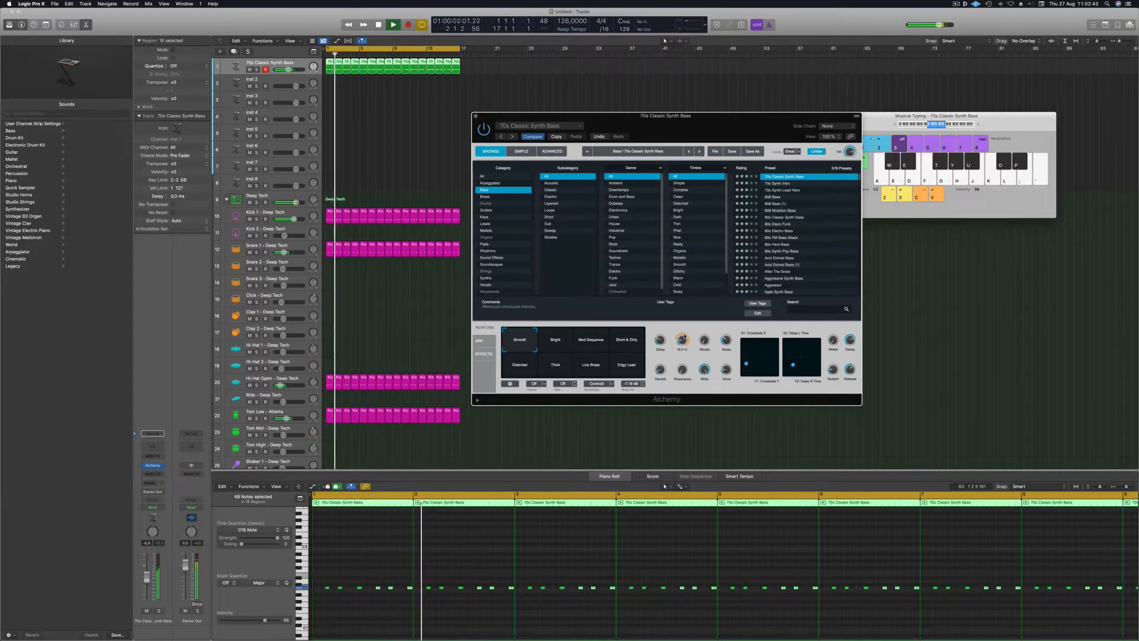
left_click_drag(718, 124, 683, 145)
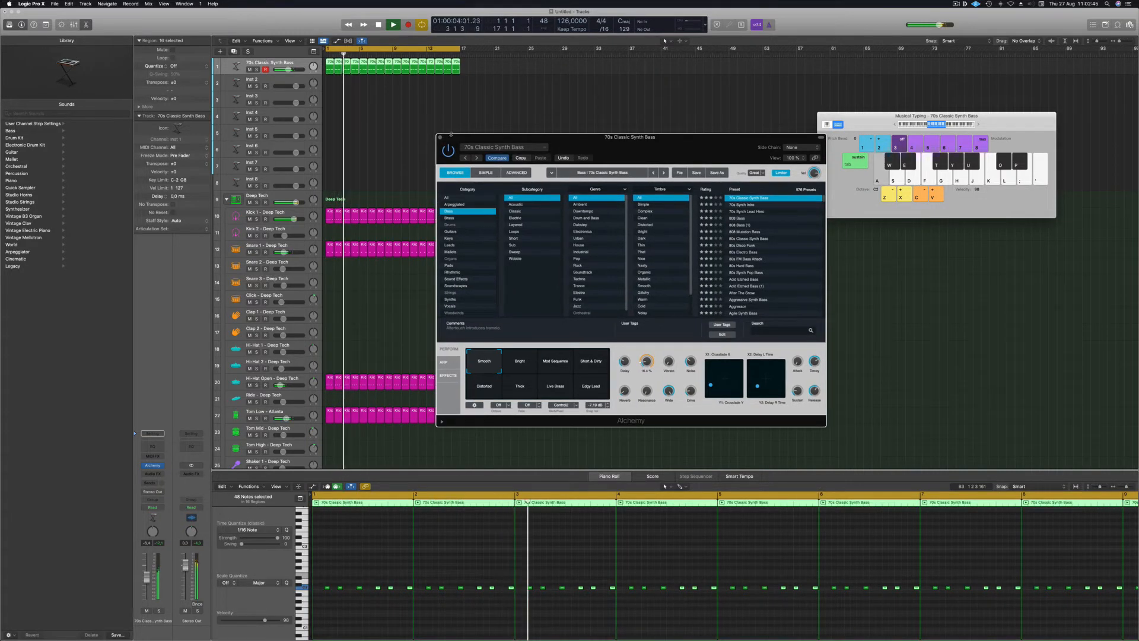
left_click(440, 139)
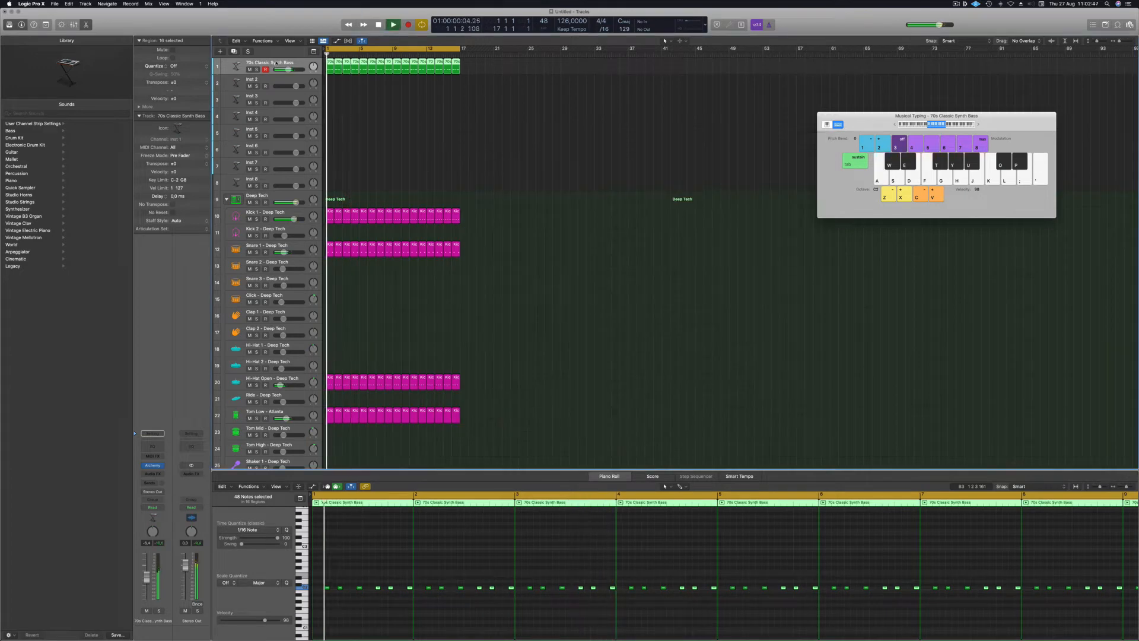
Add a second 70s Classic Synth Bass track, copy all 16 bass regions onto it, and open its synth.
left_click(235, 52)
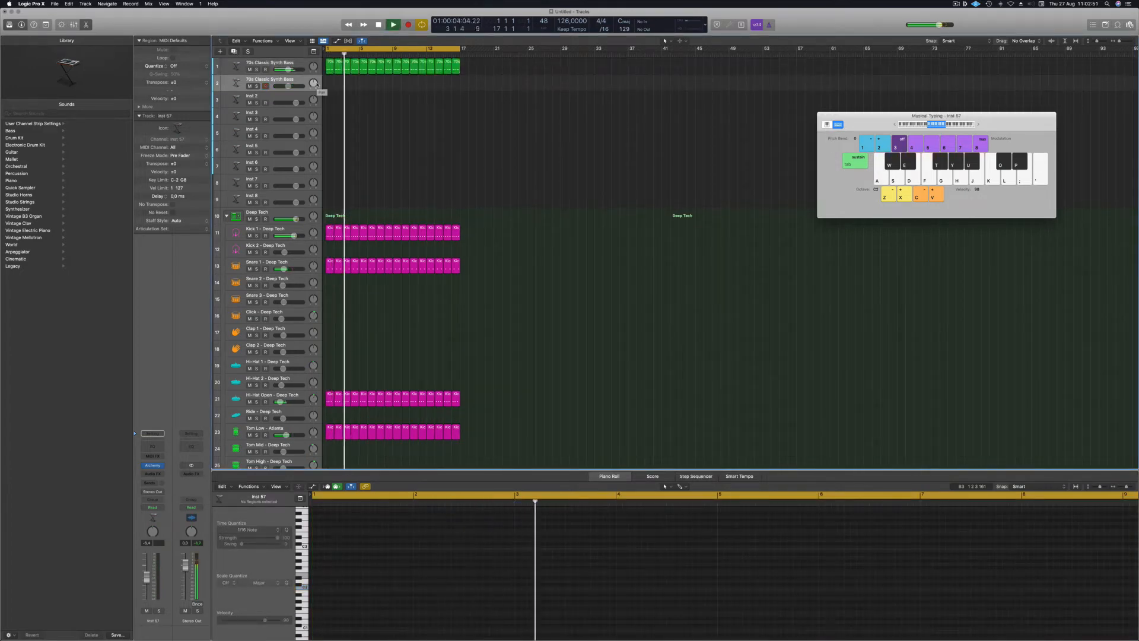
left_click_drag(328, 65, 329, 79)
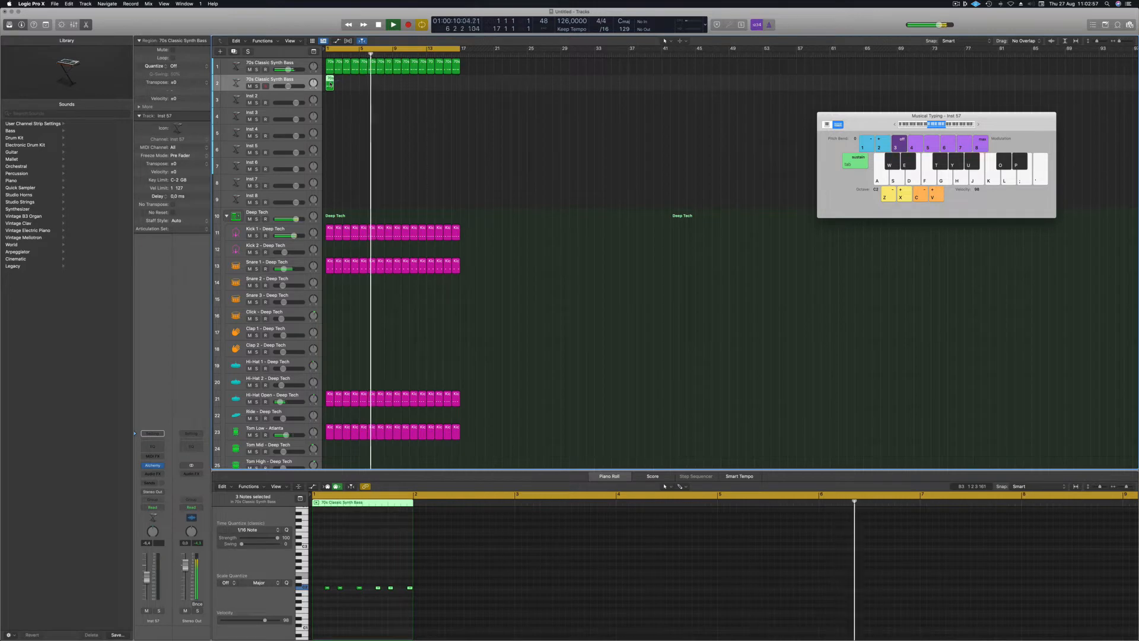
key("Delete")
left_click_drag(464, 69, 329, 80)
key("space")
key("space")
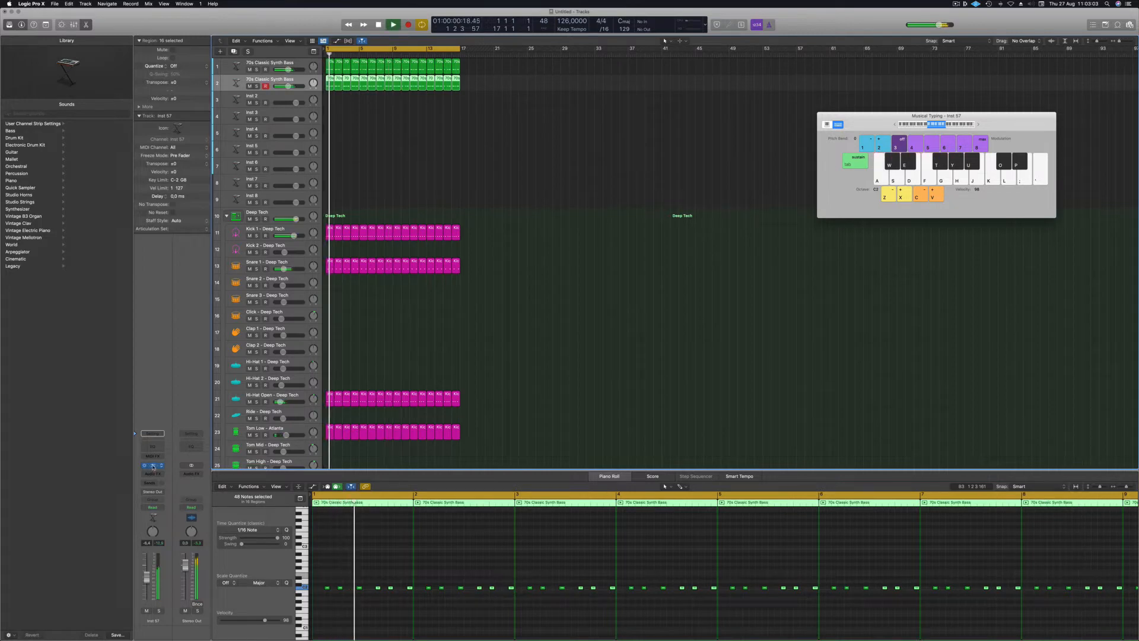
left_click(152, 466)
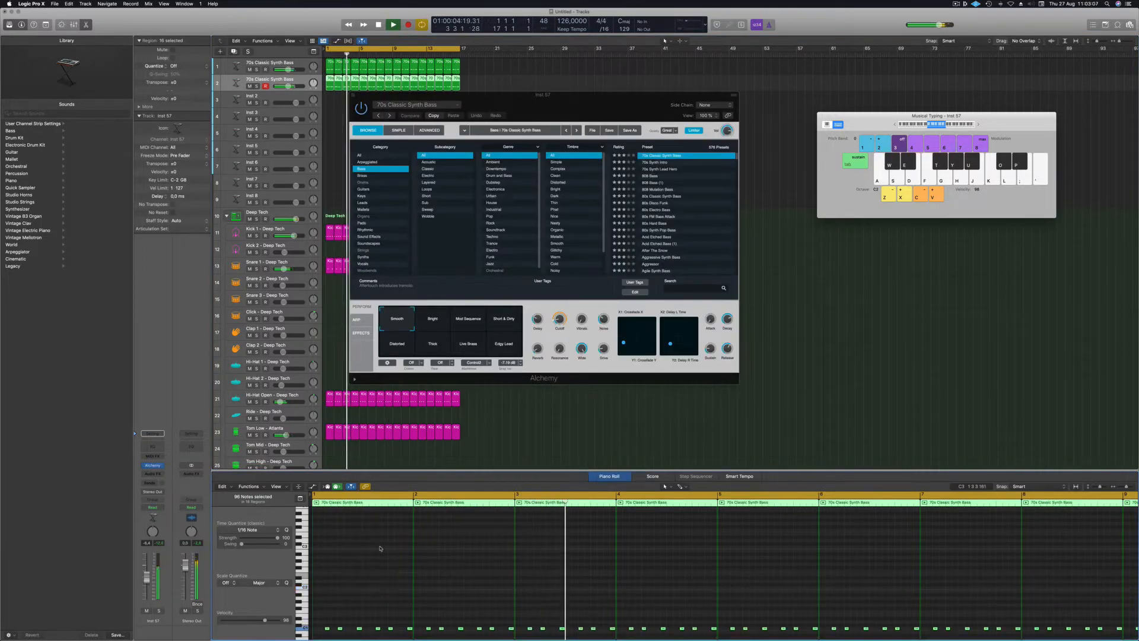
Set the second bass track's volume to -7.2 dB and load Alchemy's 808 Bass preset.
left_click_drag(596, 102, 648, 133)
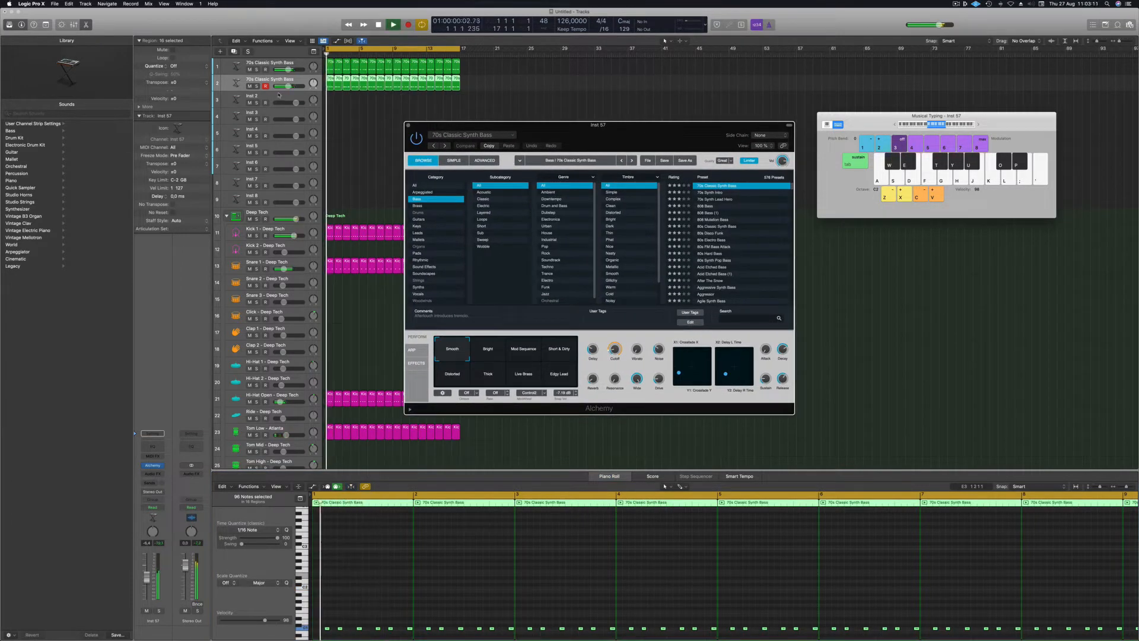
left_click_drag(289, 86, 287, 86)
left_click(714, 208)
left_click(703, 208)
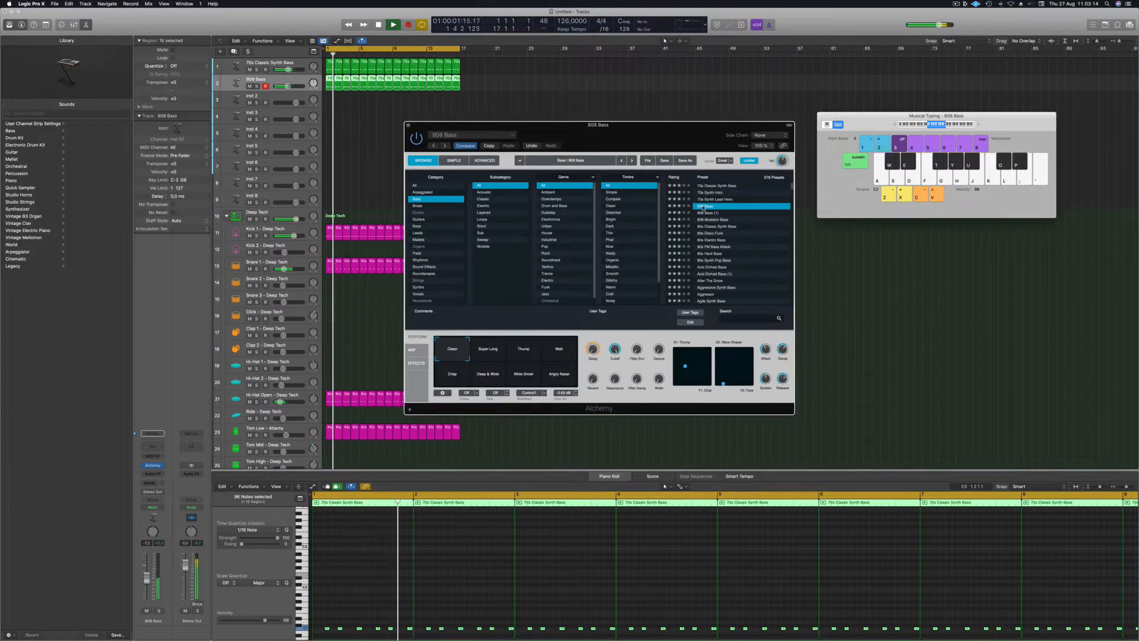
left_click(434, 583)
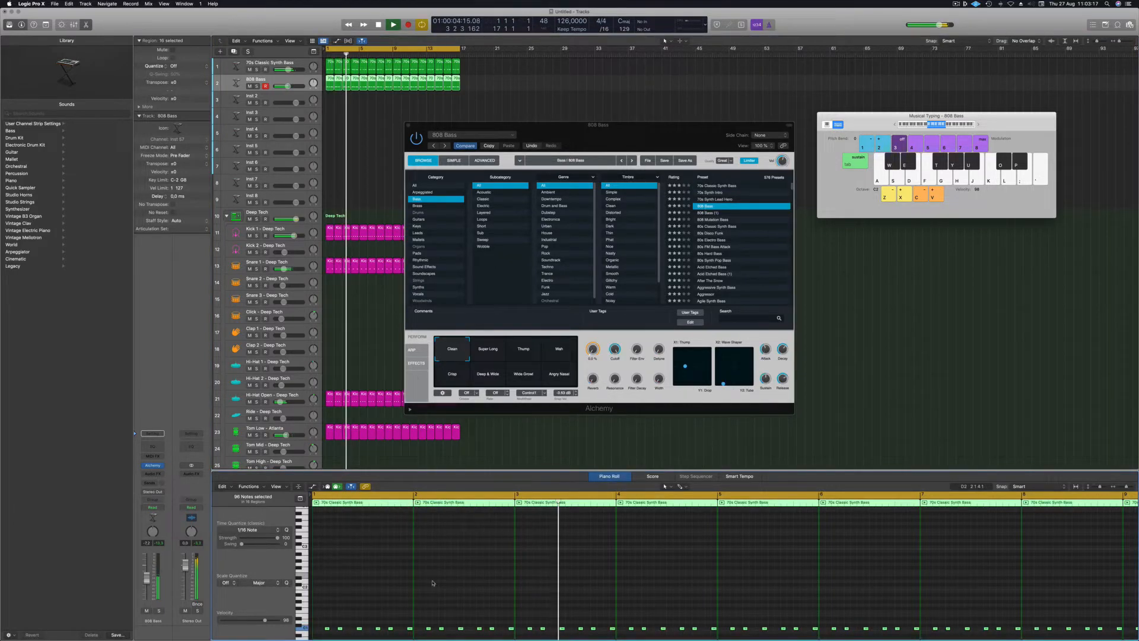
scroll(381, 627, "up", 3)
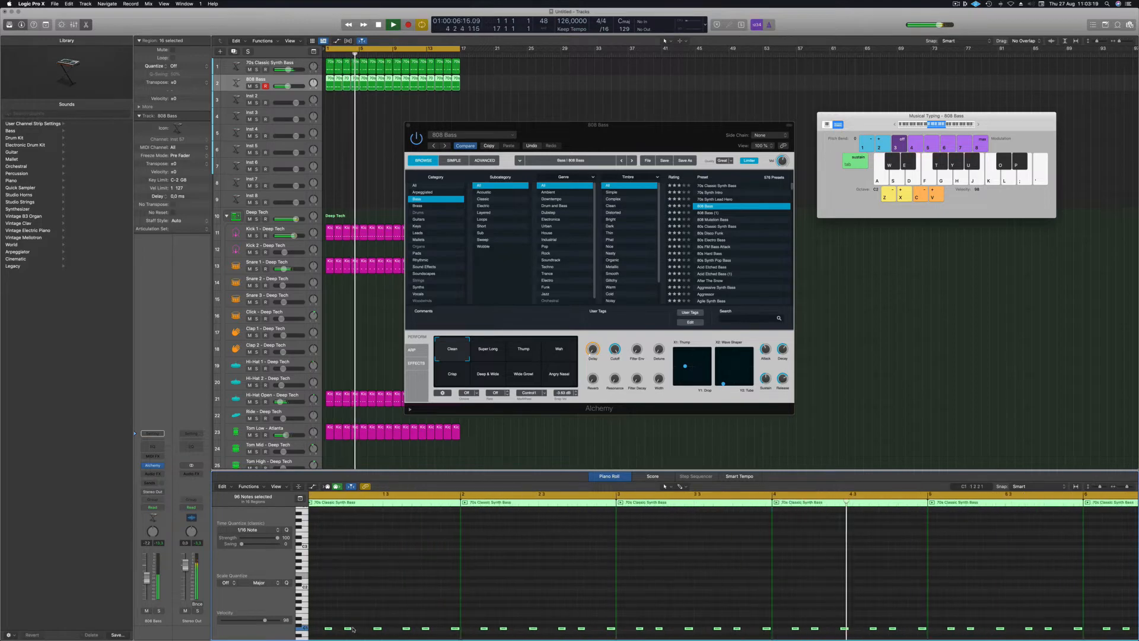
scroll(350, 627, "down", 5)
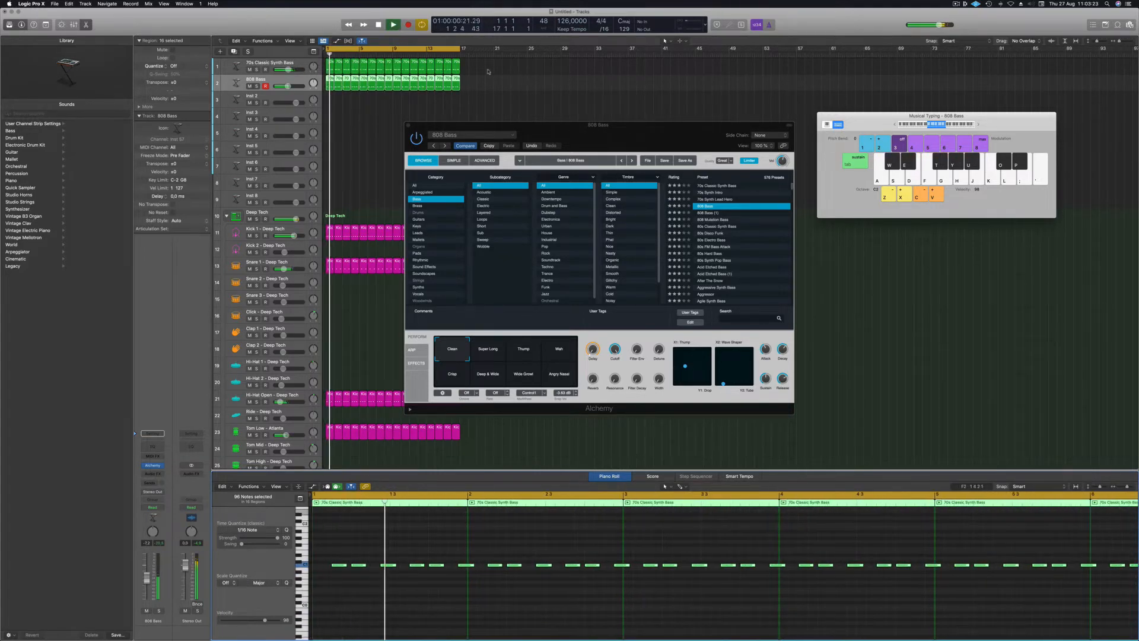
Audition 808 Mutation Bass, raise the bass notes one octave, and return to the 808 Bass preset.
left_click(257, 86)
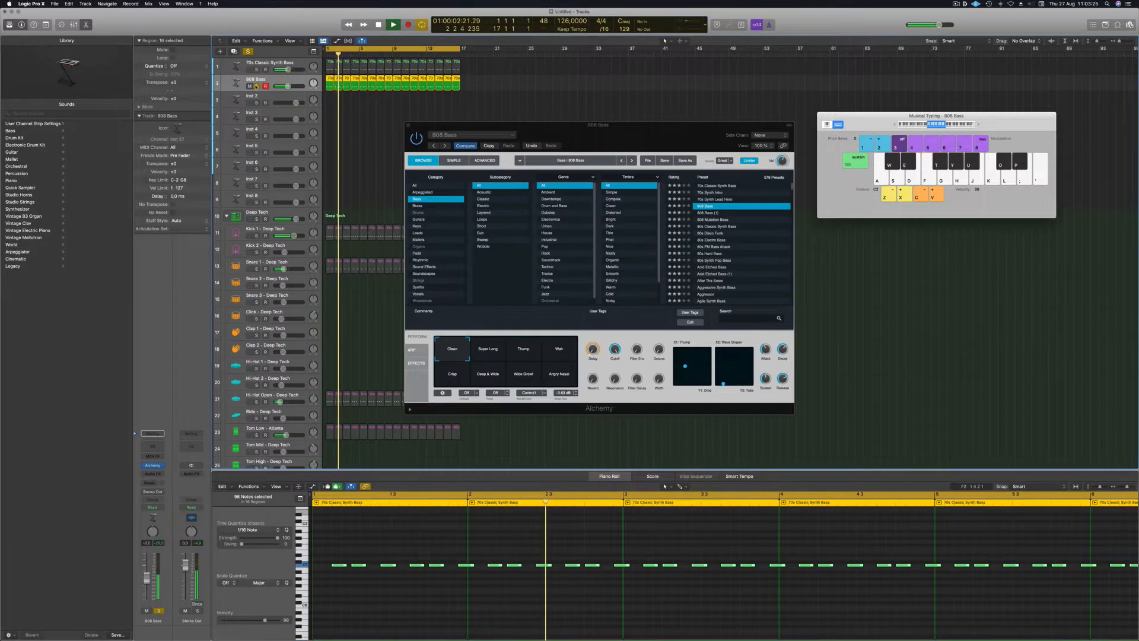
left_click(257, 86)
left_click(714, 220)
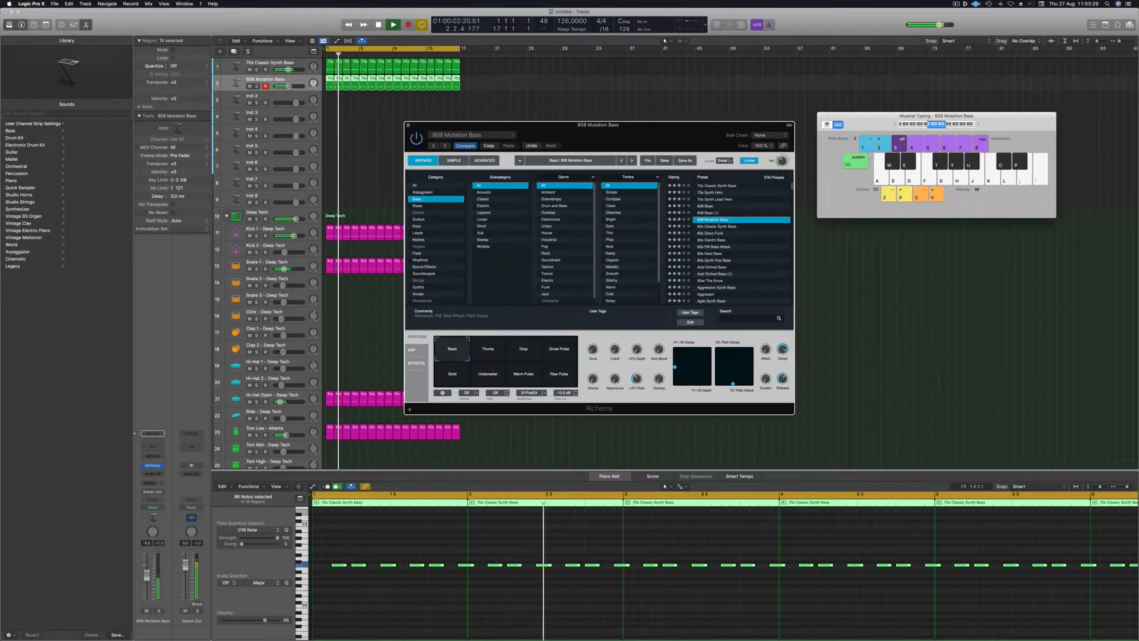
left_click(159, 611)
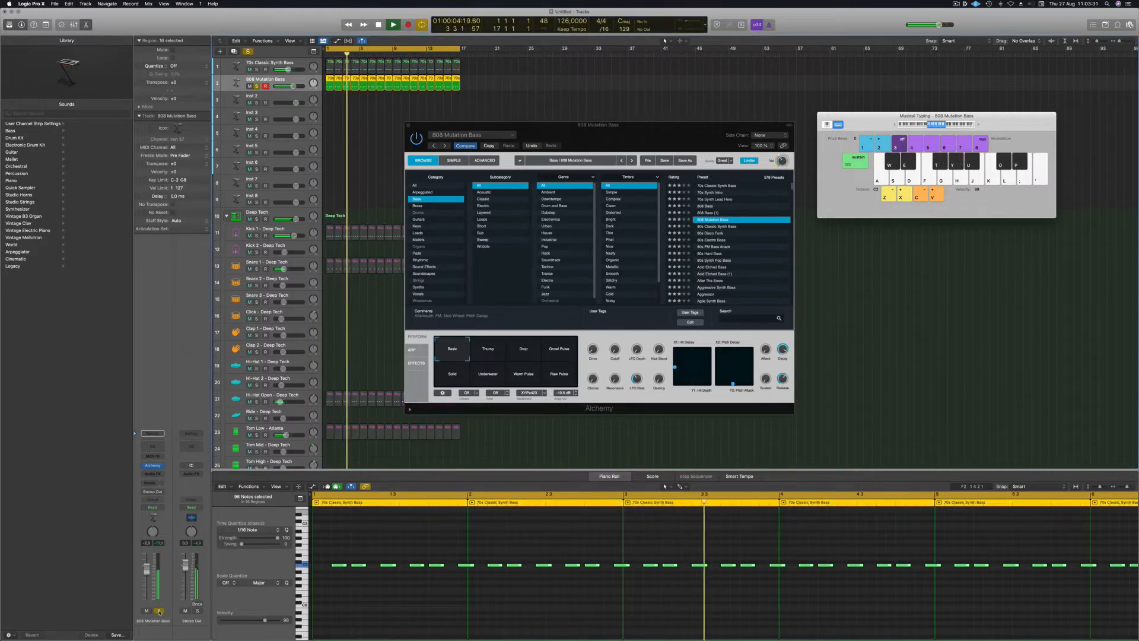
left_click(159, 611)
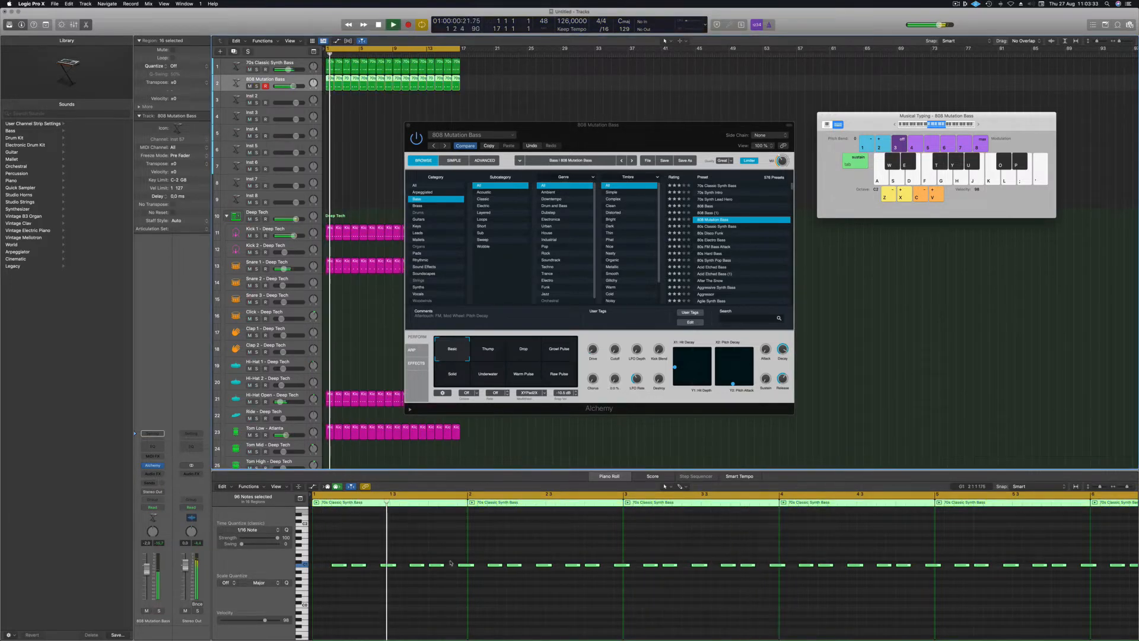
key("alt+shift+Up")
left_click(703, 206)
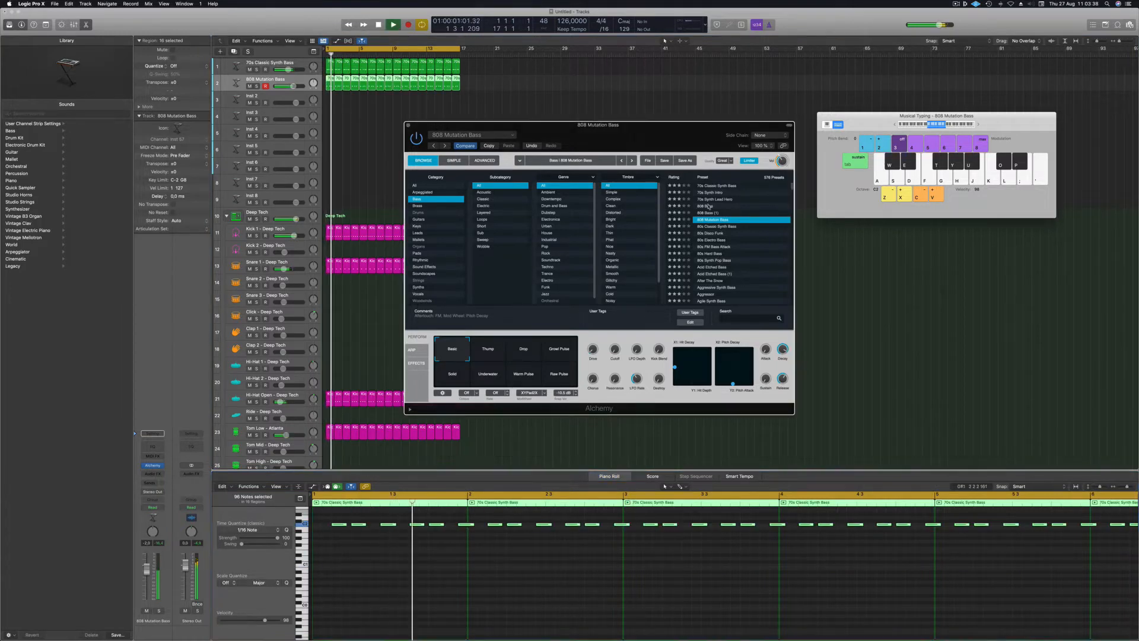
left_click(158, 611)
left_click(158, 610)
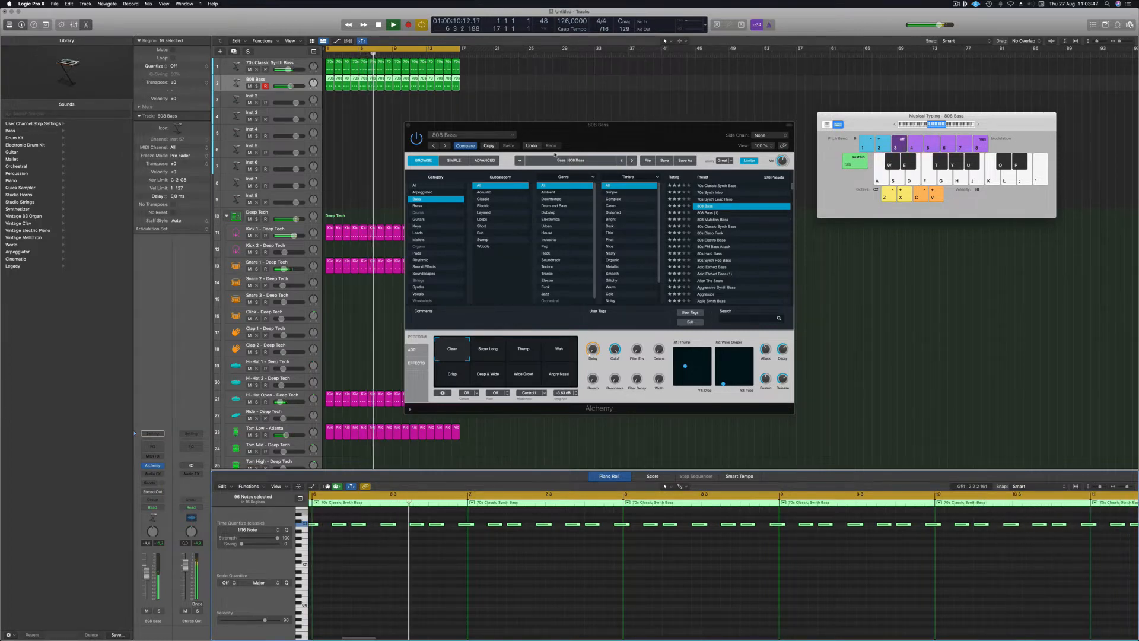
Audition the 808 Bass performance snapshots and settle on Wide Growl.
left_click(488, 350)
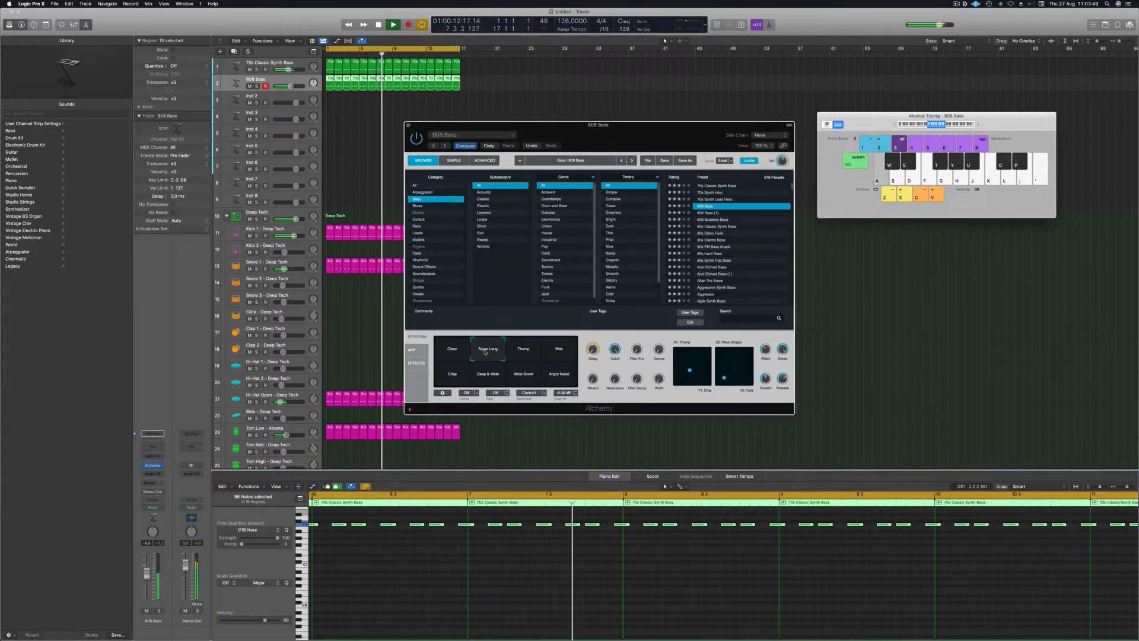
left_click(524, 353)
left_click(559, 352)
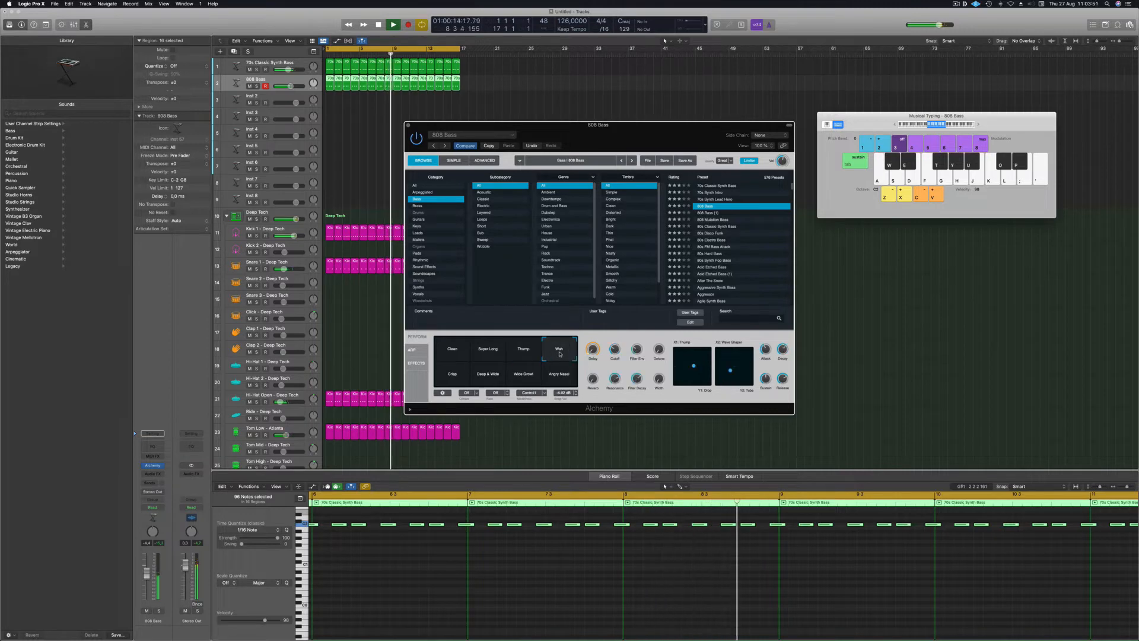
left_click(158, 610)
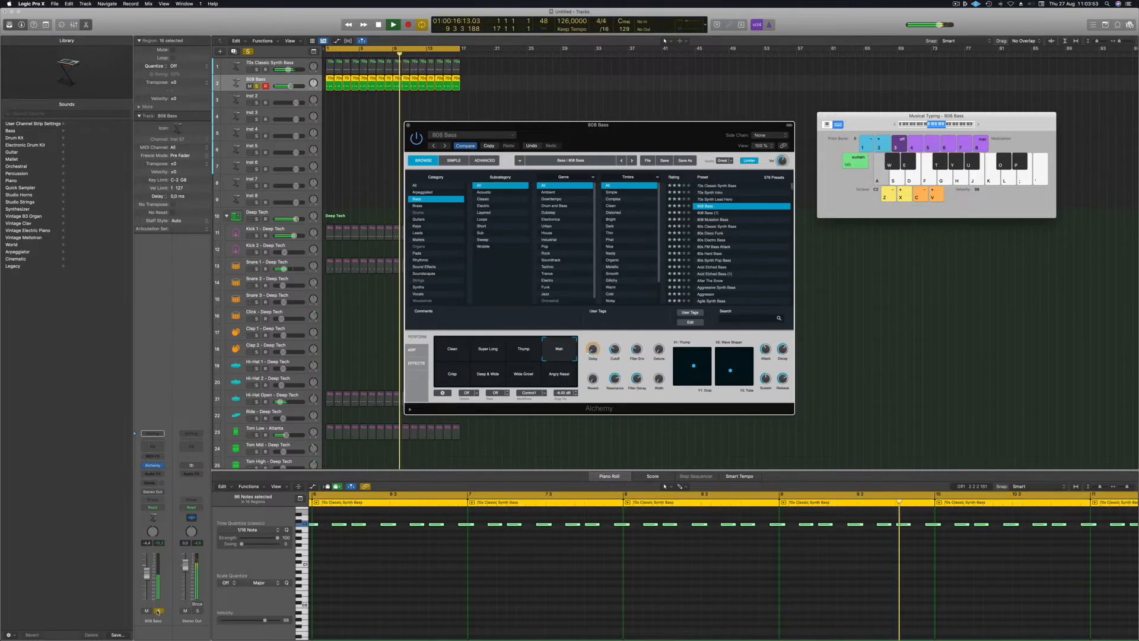
left_click(158, 610)
left_click(452, 374)
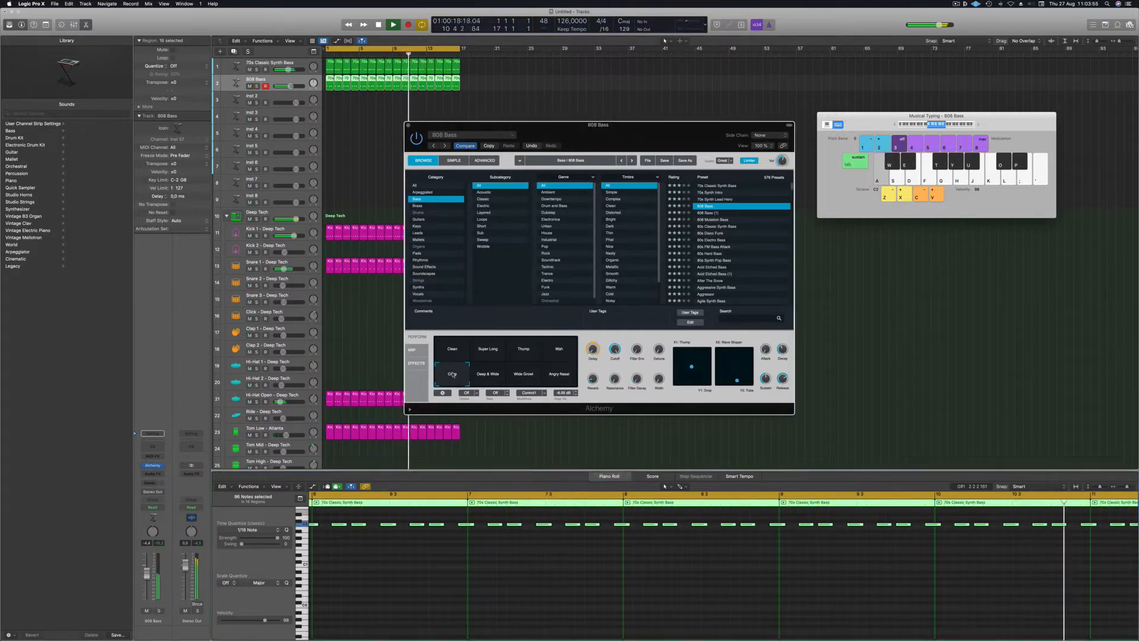
left_click(481, 376)
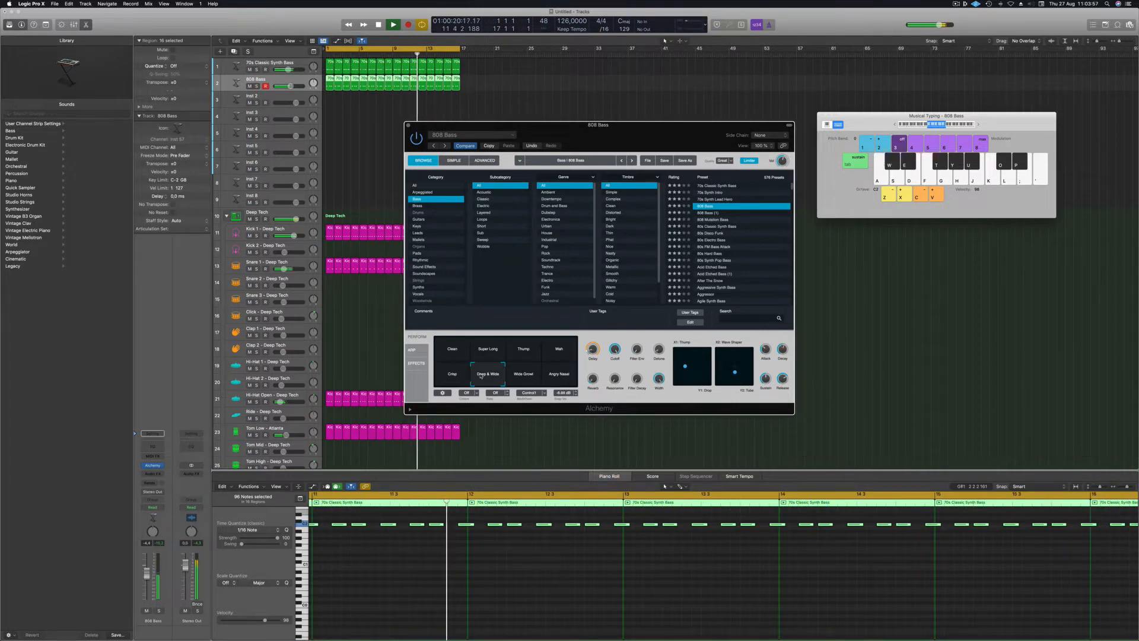
left_click(513, 375)
left_click(555, 377)
left_click(530, 377)
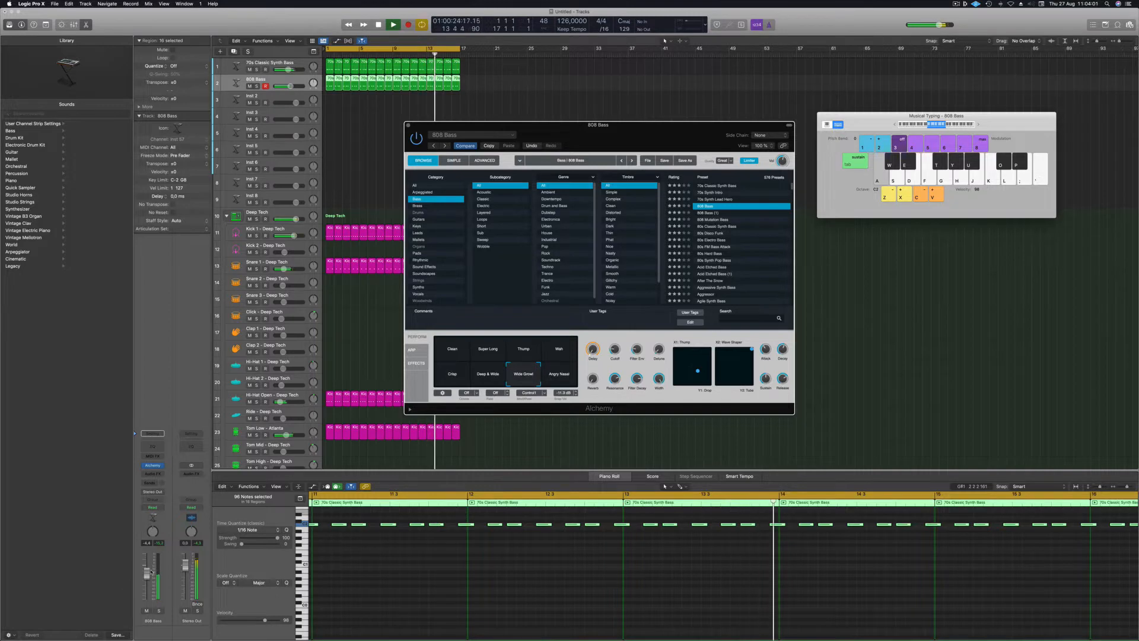
Lower the 808 Bass volume slightly and insert a Channel EQ on its channel.
left_click_drag(146, 573, 147, 577)
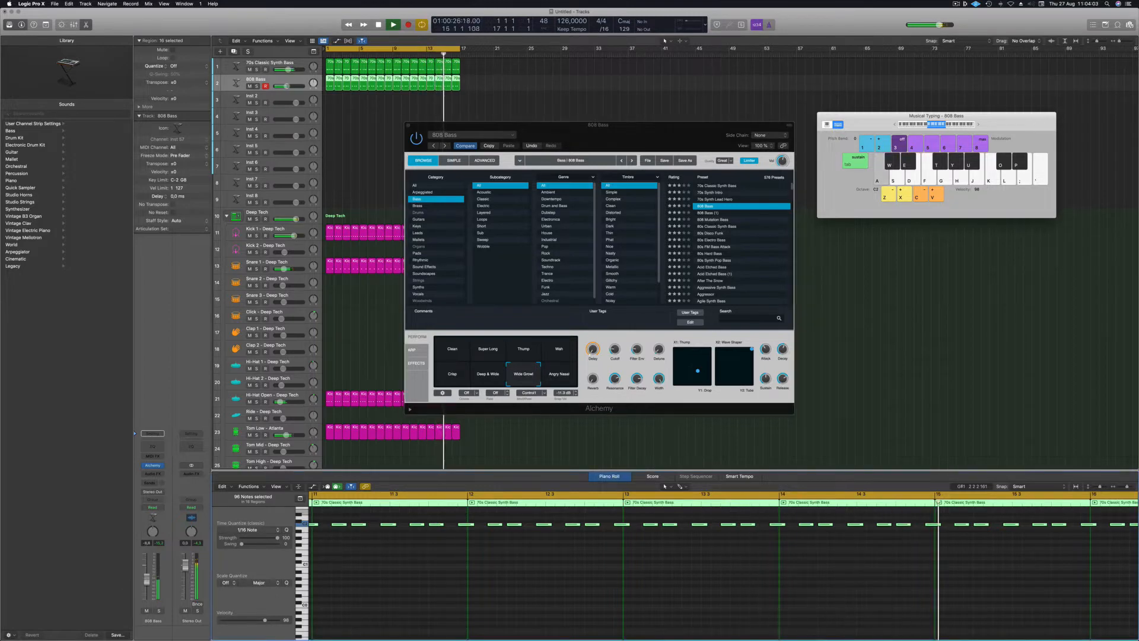
left_click(612, 355)
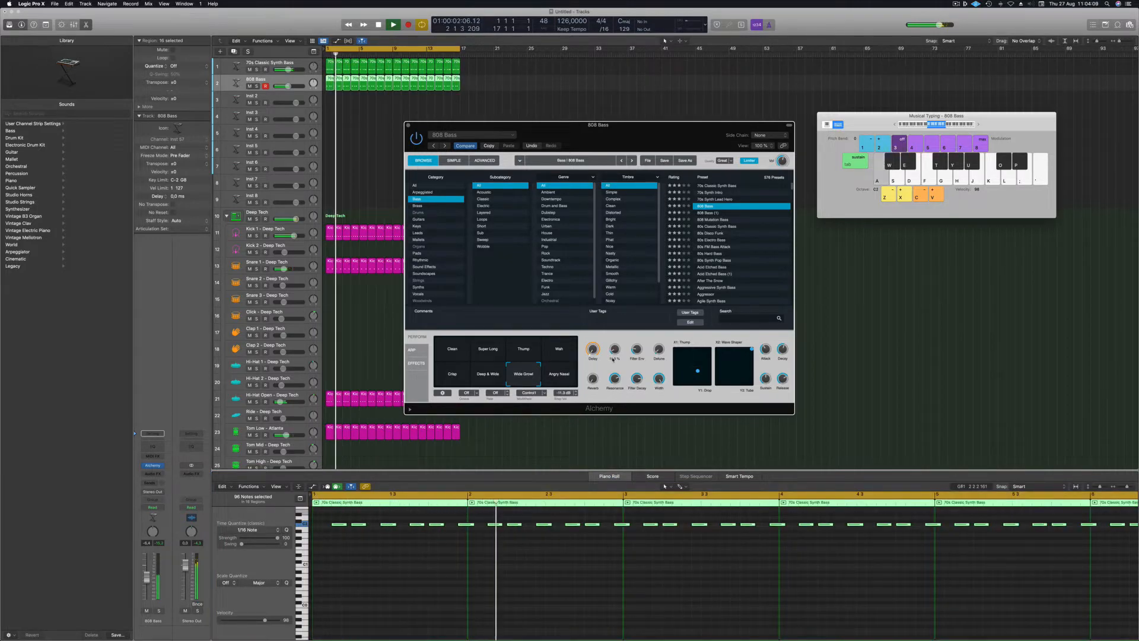
left_click_drag(146, 580, 146, 579)
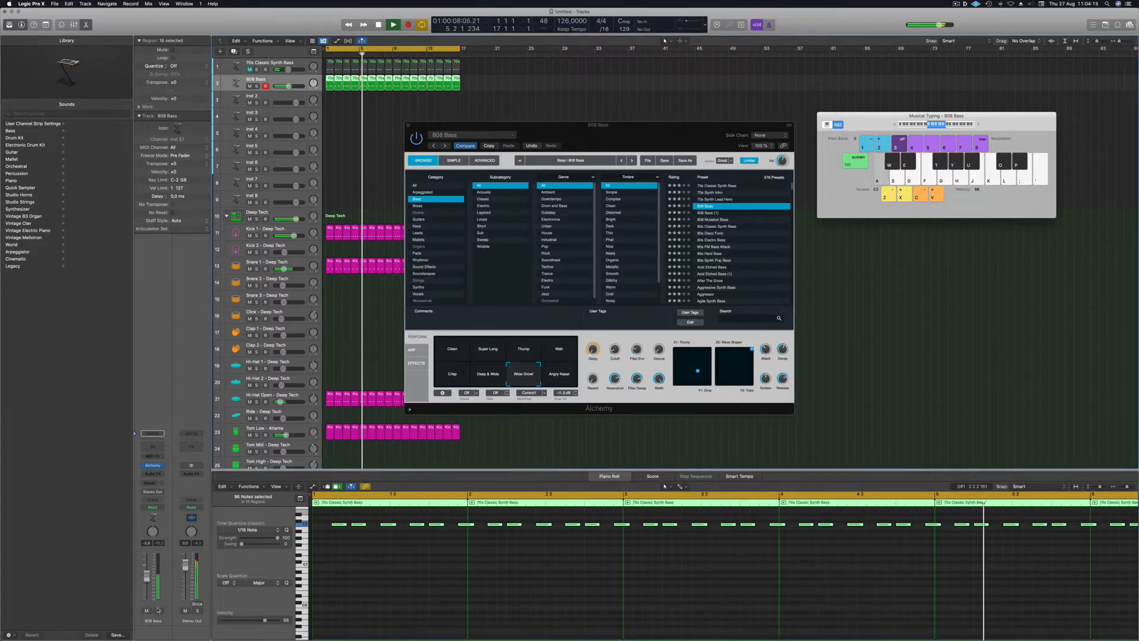
left_click(153, 446)
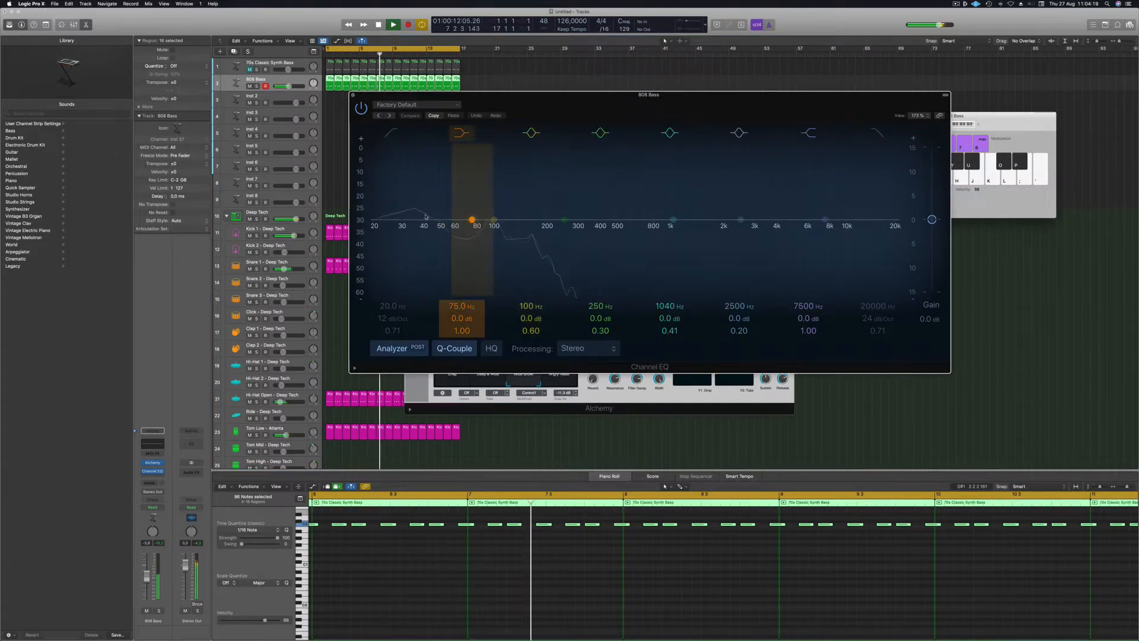
Close the Channel EQ and both bass instrument windows, then stop playback.
key("super+w")
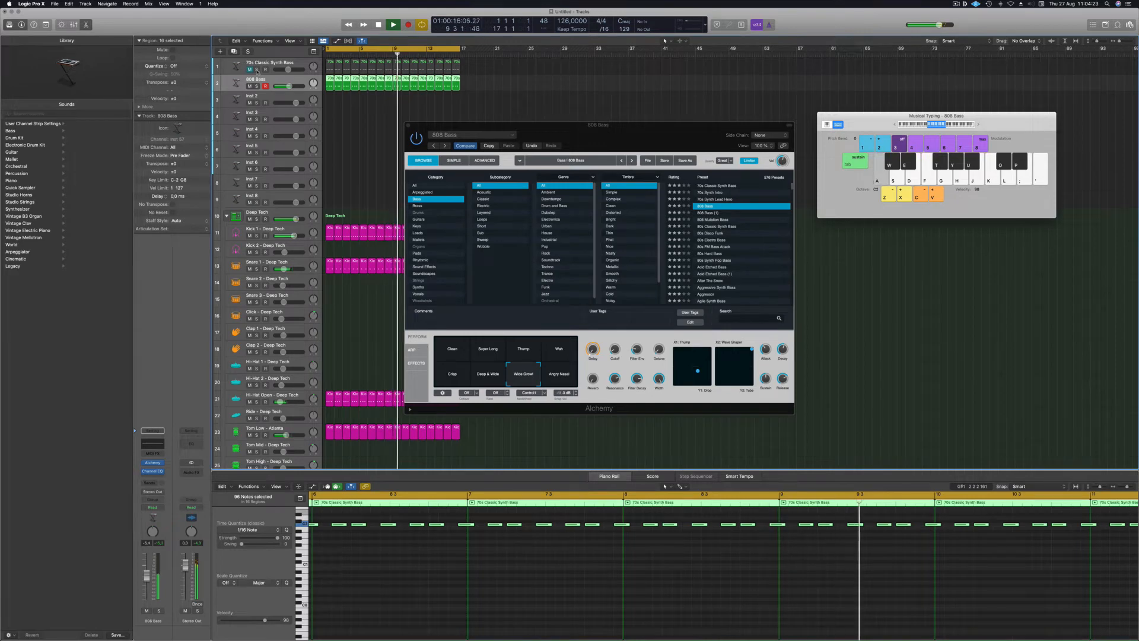
key("Up")
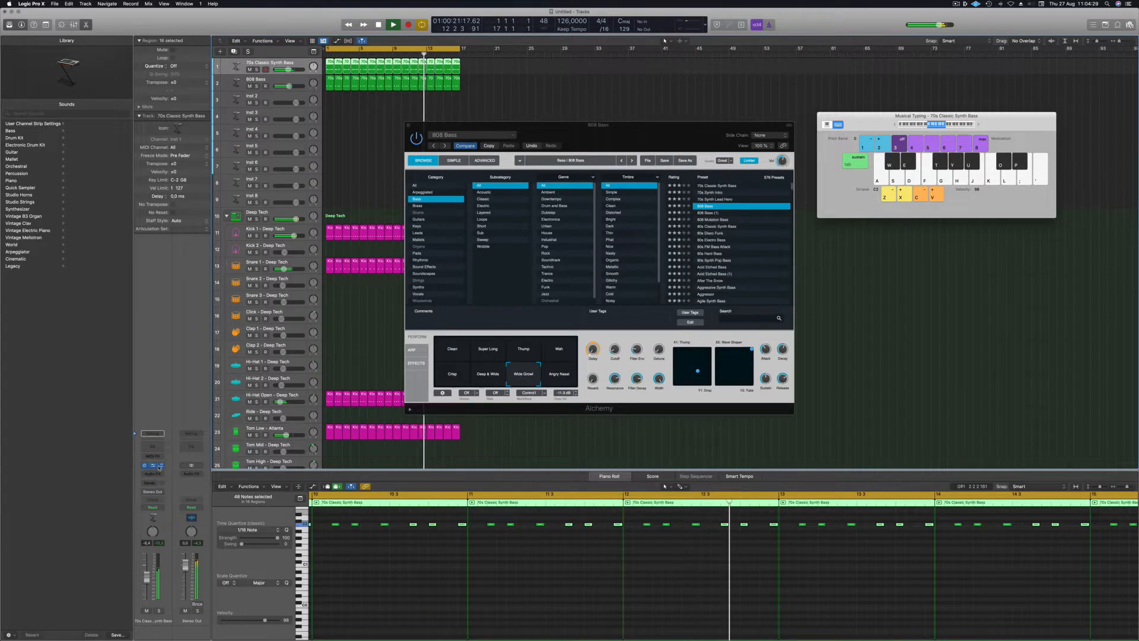
left_click(154, 467)
left_click_drag(618, 140, 671, 111)
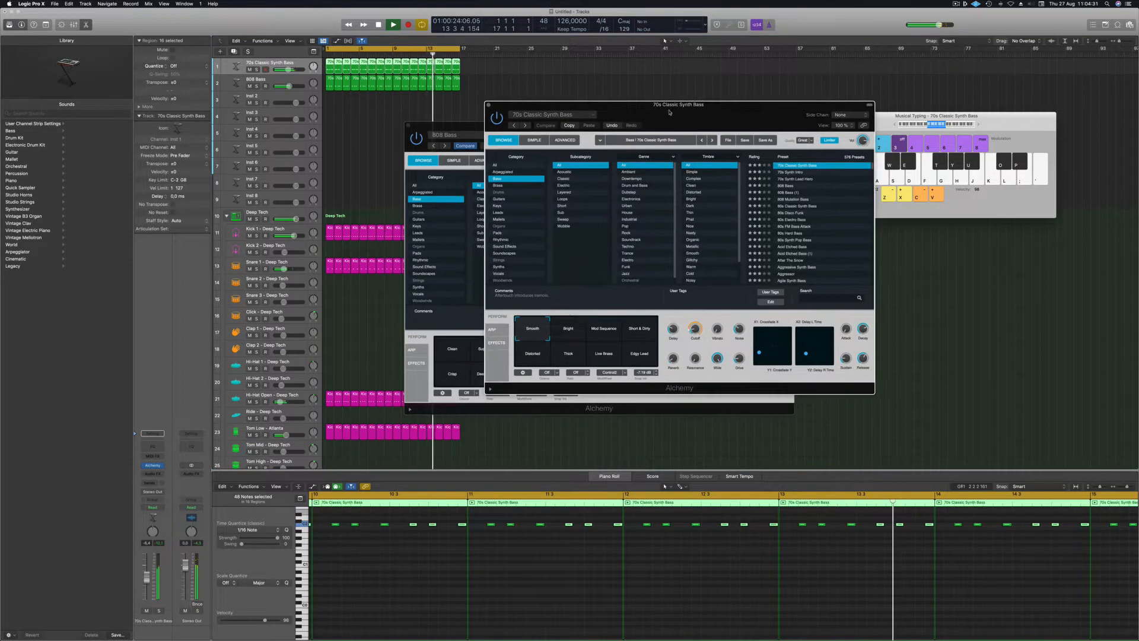
left_click_drag(490, 105, 321, 132)
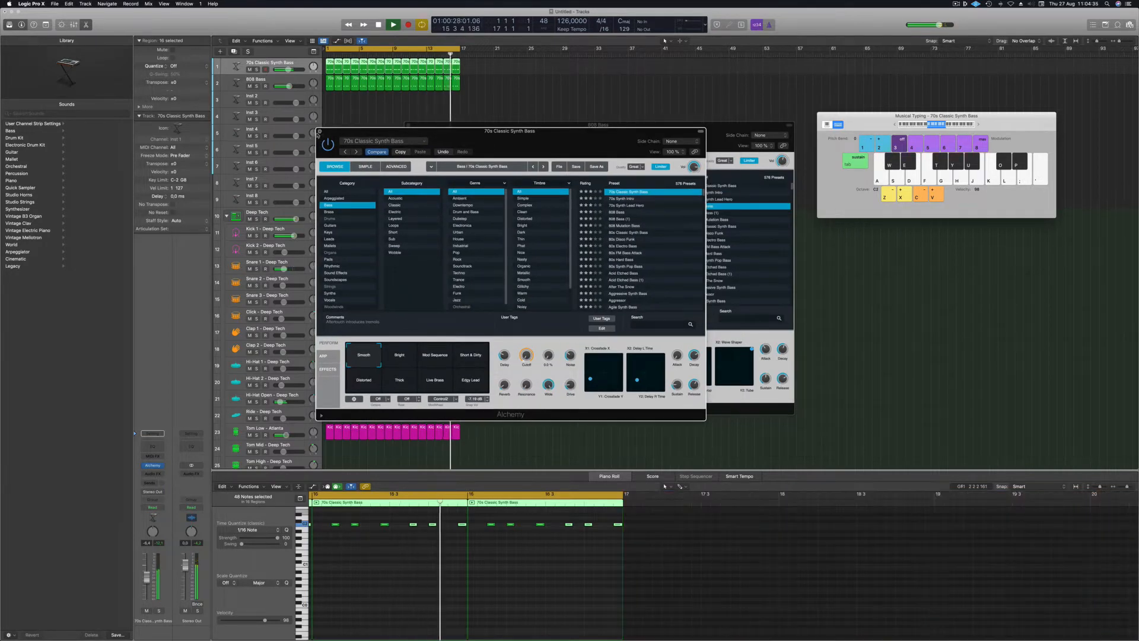
left_click(319, 132)
left_click_drag(416, 126, 382, 131)
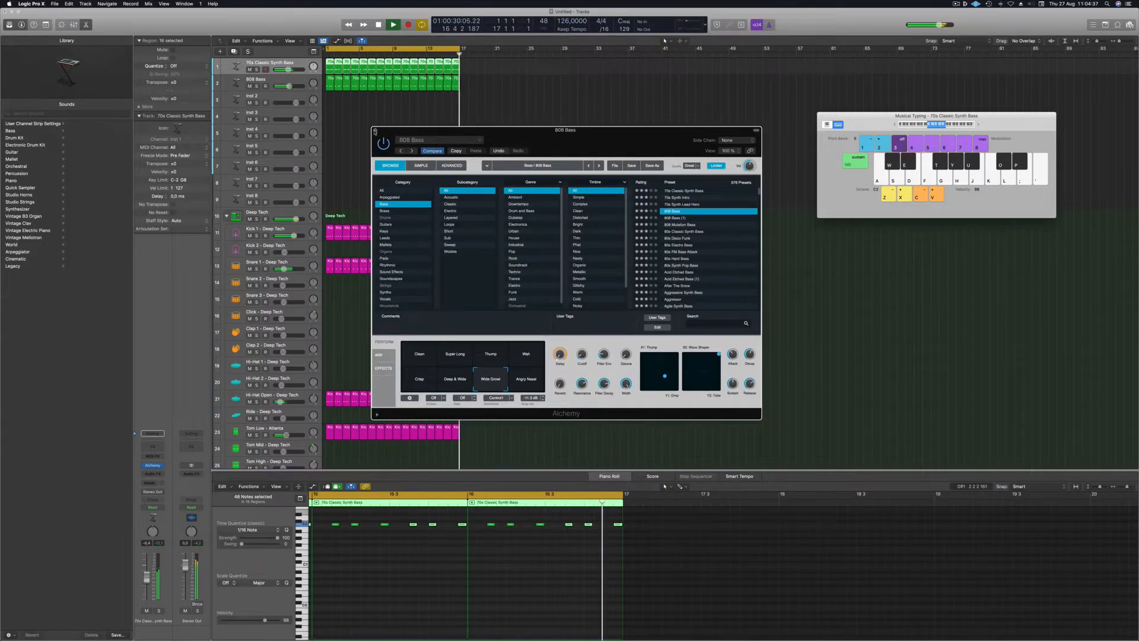
left_click(375, 131)
key("space")
Group the two bass tracks into a new Summing Stack, Sum 8.
right_click(299, 61)
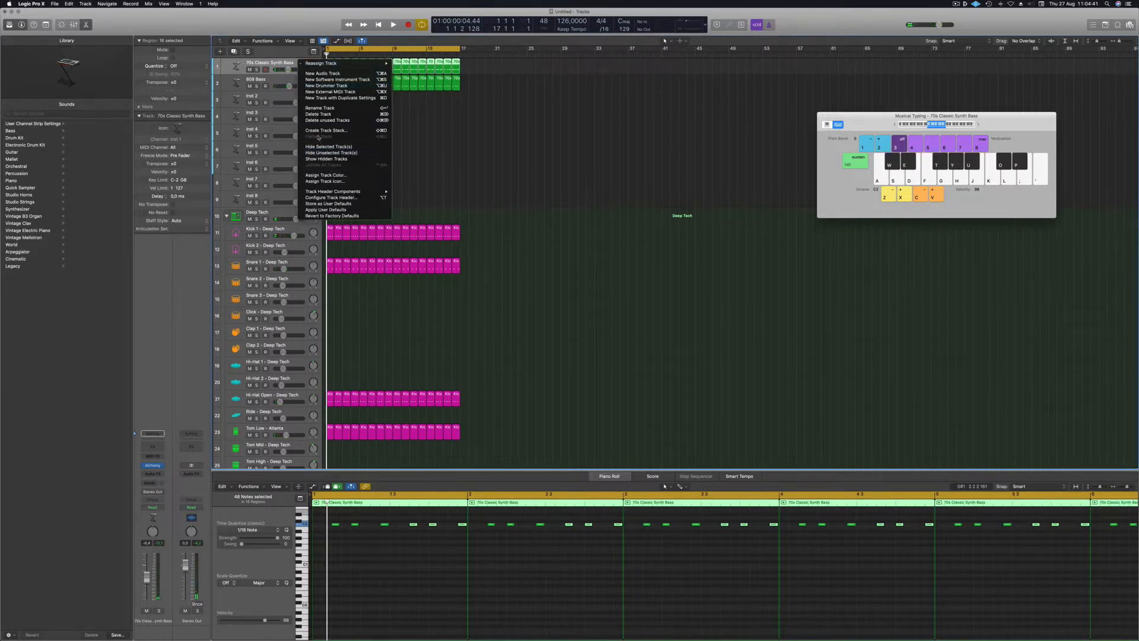
left_click(323, 131)
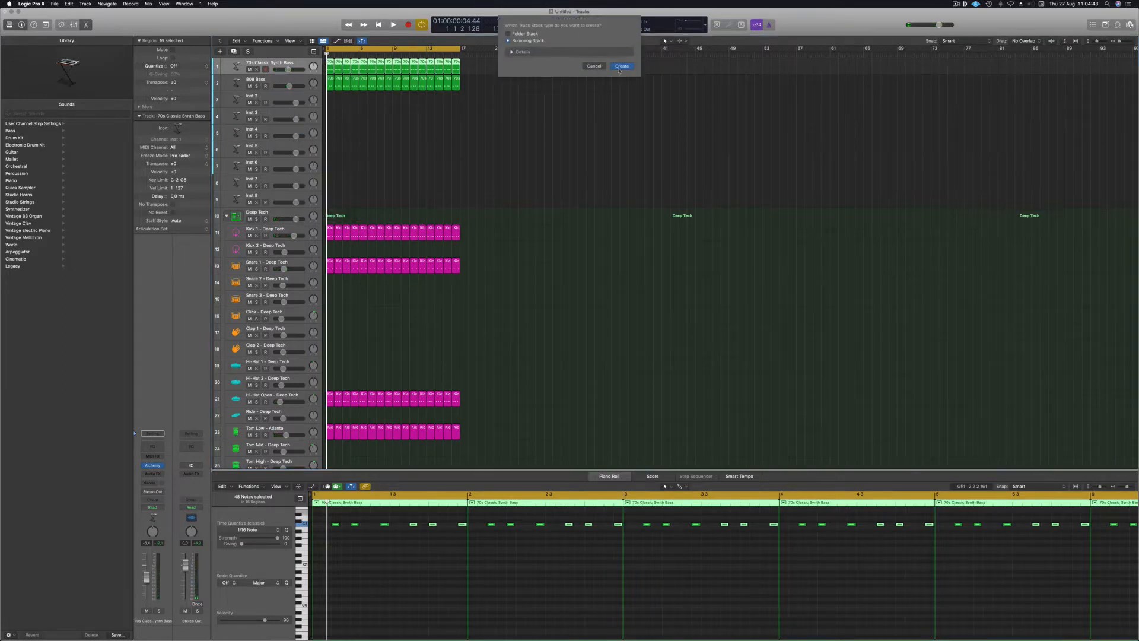
left_click(621, 66)
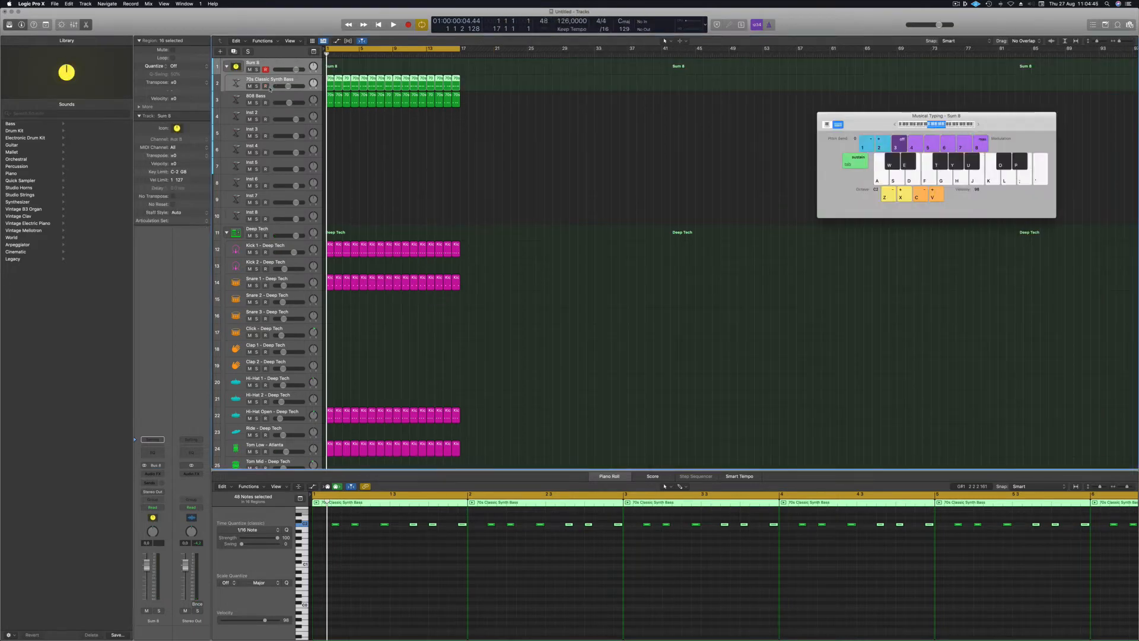
Place 808 Bass above the synth bass in the stack, play it back, and insert a stack Channel EQ.
left_click_drag(276, 90, 278, 77)
left_click(274, 62)
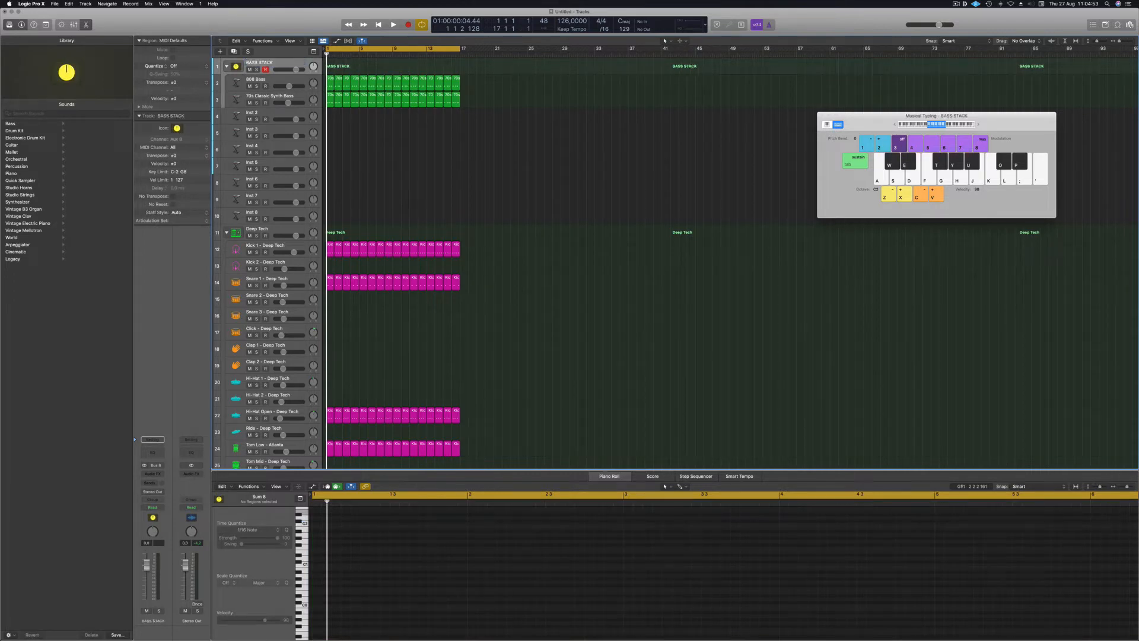
key("space")
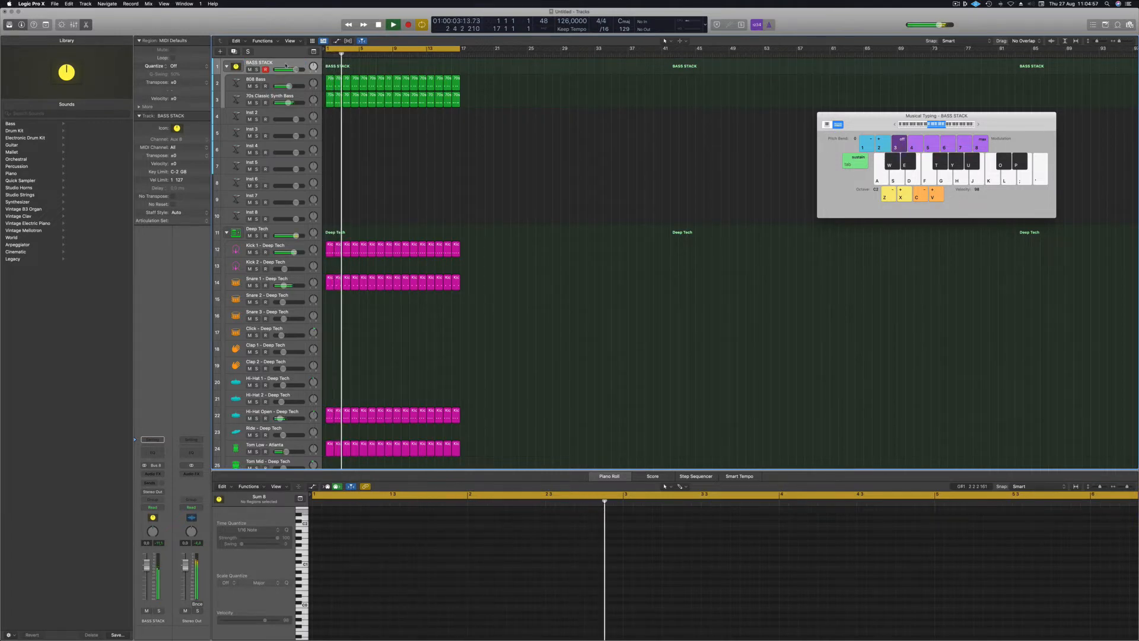
key("space")
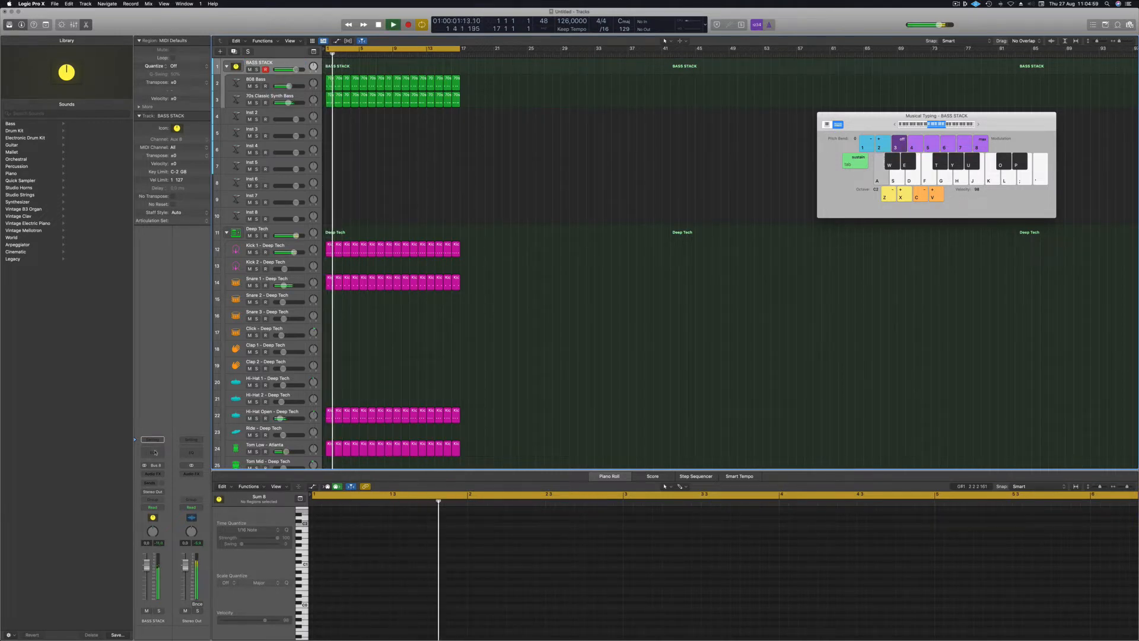
left_click(154, 452)
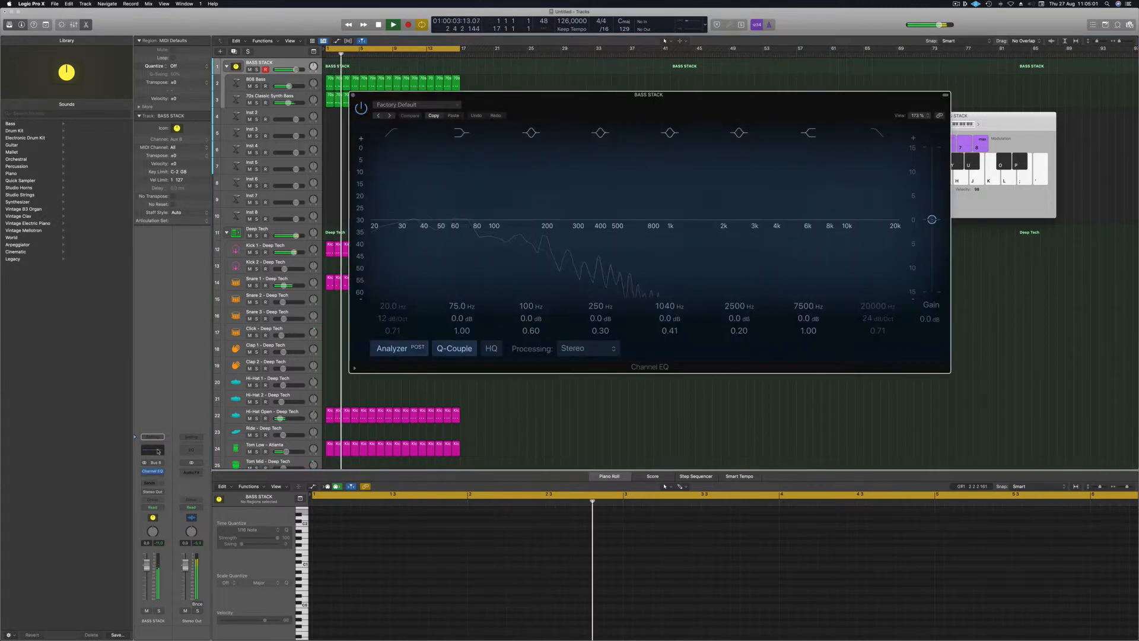
Add a stereo Compressor after the stack's Channel EQ, side-chained from Kick 1 - Deep Tech.
left_click(153, 478)
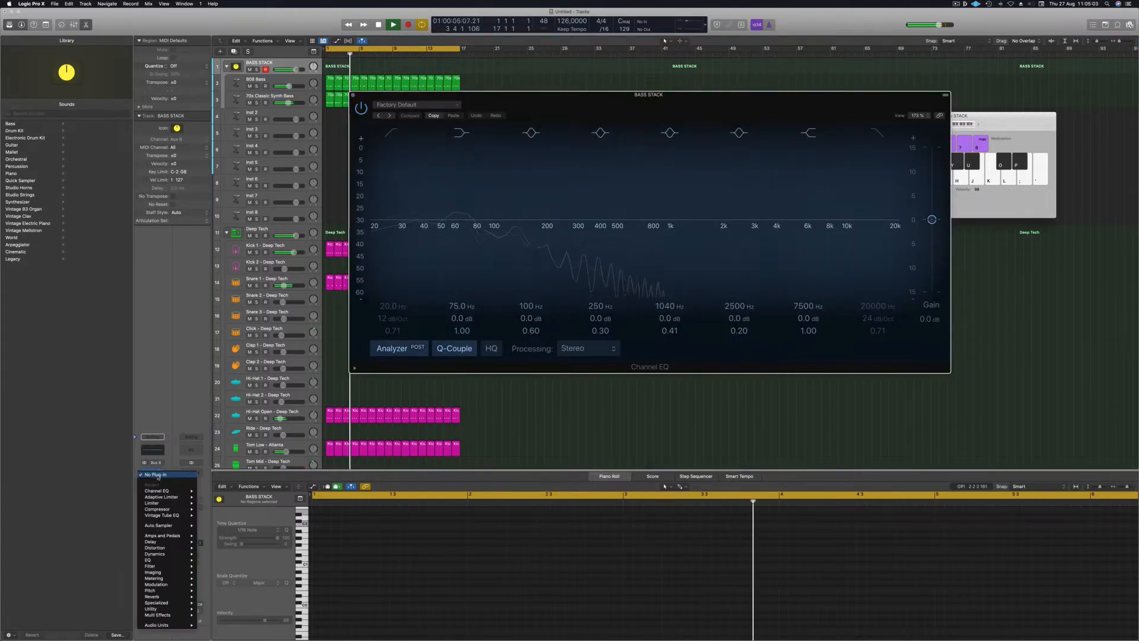
mouse_move(172, 509)
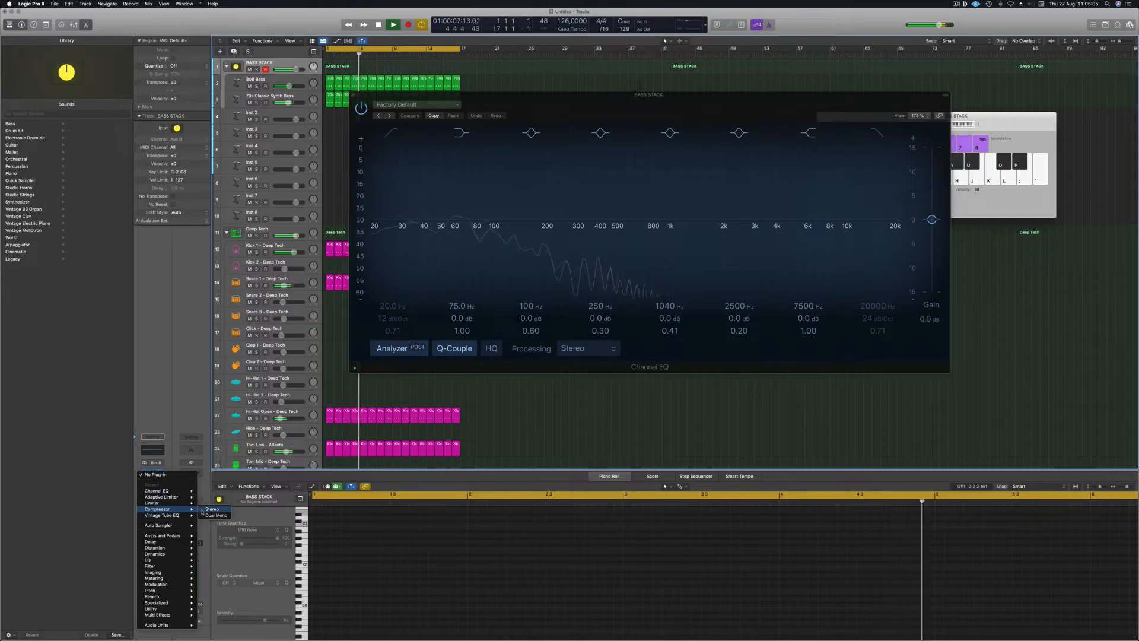
left_click(208, 514)
left_click(688, 112)
mouse_move(676, 128)
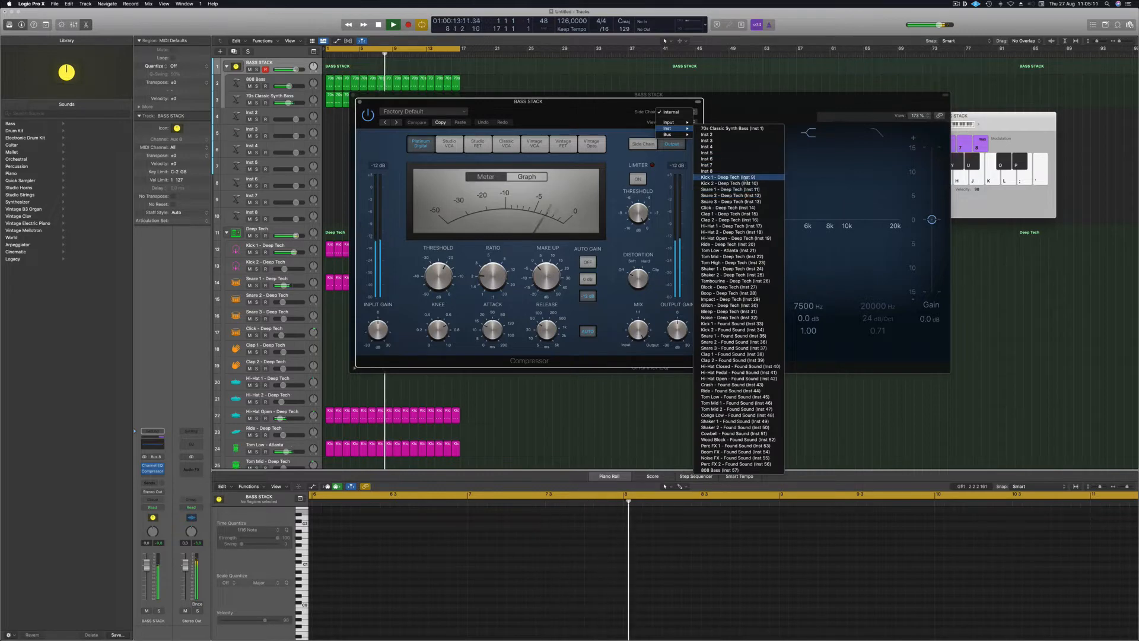
left_click(727, 177)
left_click_drag(598, 111, 677, 112)
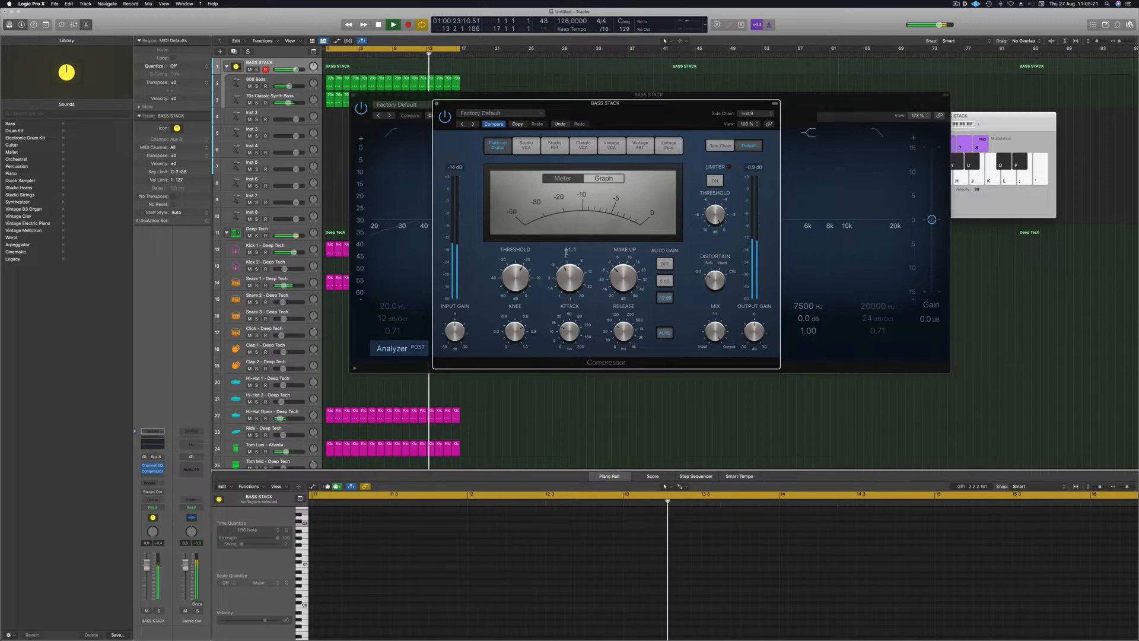
left_click_drag(645, 118, 644, 242)
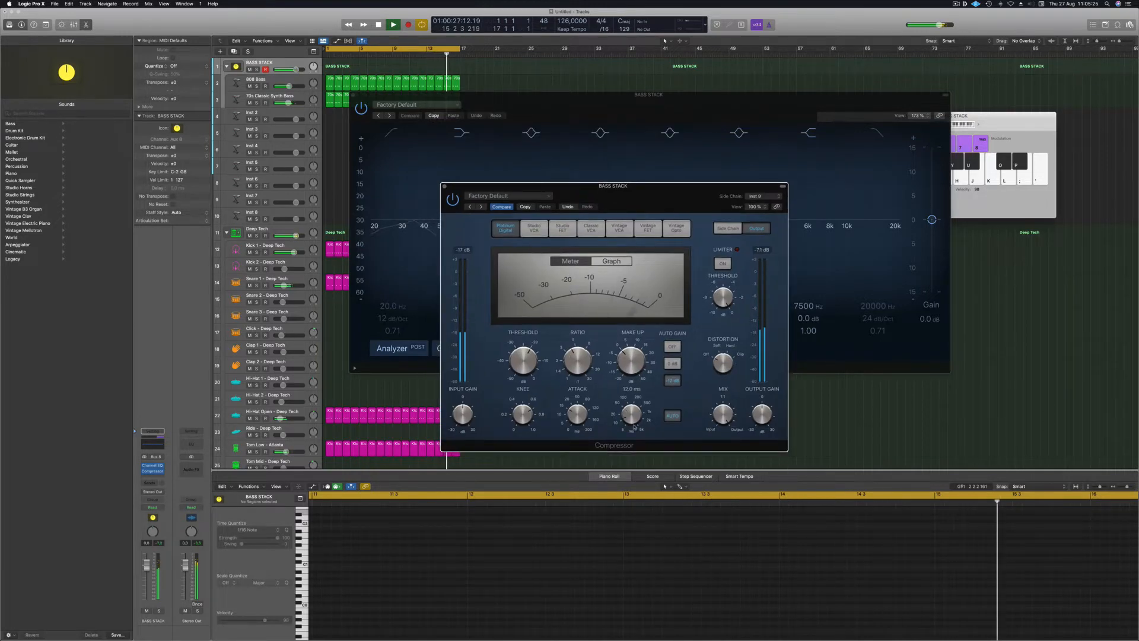
left_click(445, 186)
left_click_drag(544, 117, 513, 179)
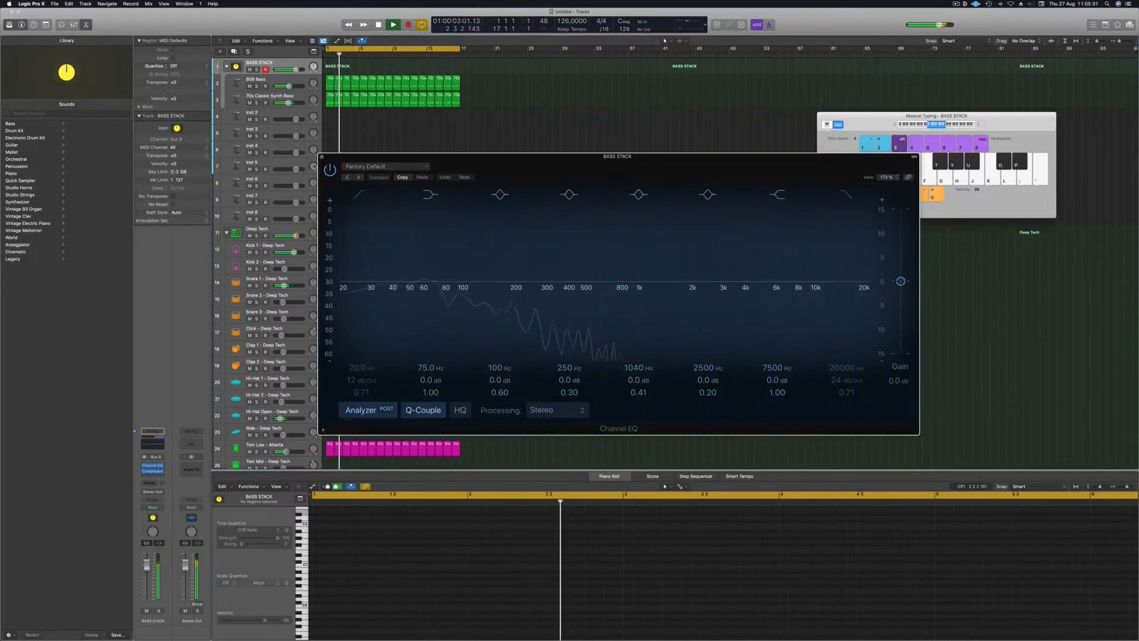
Insert a Compressor after the BASS STACK EQ: Vintage FET, -22 dB threshold, 3.7:1 ratio.
left_click(322, 157)
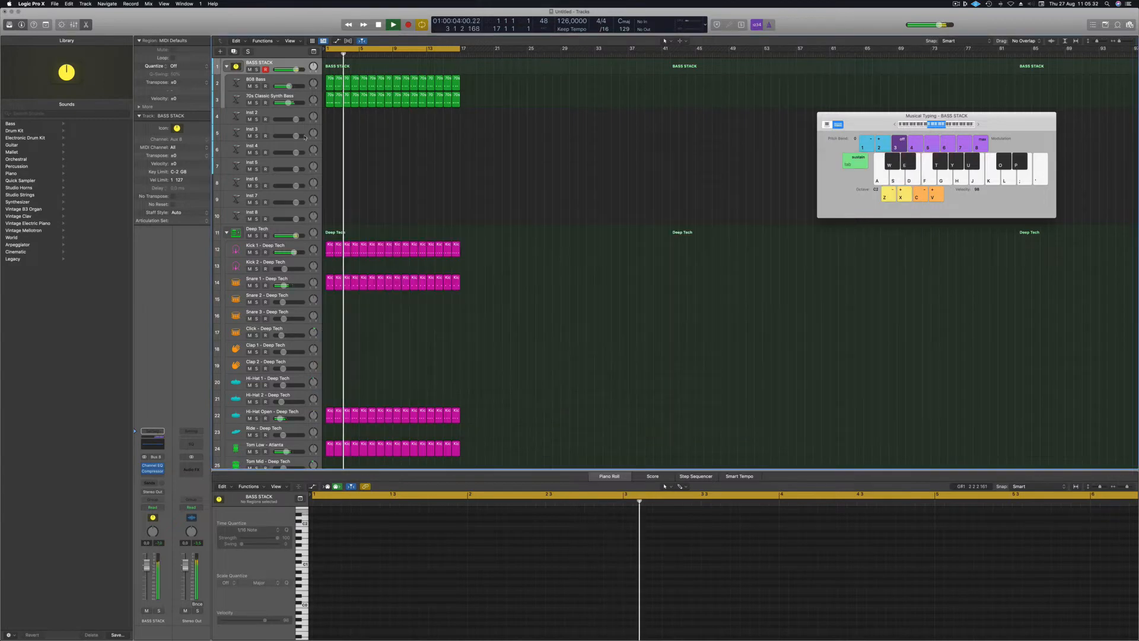
left_click(152, 479)
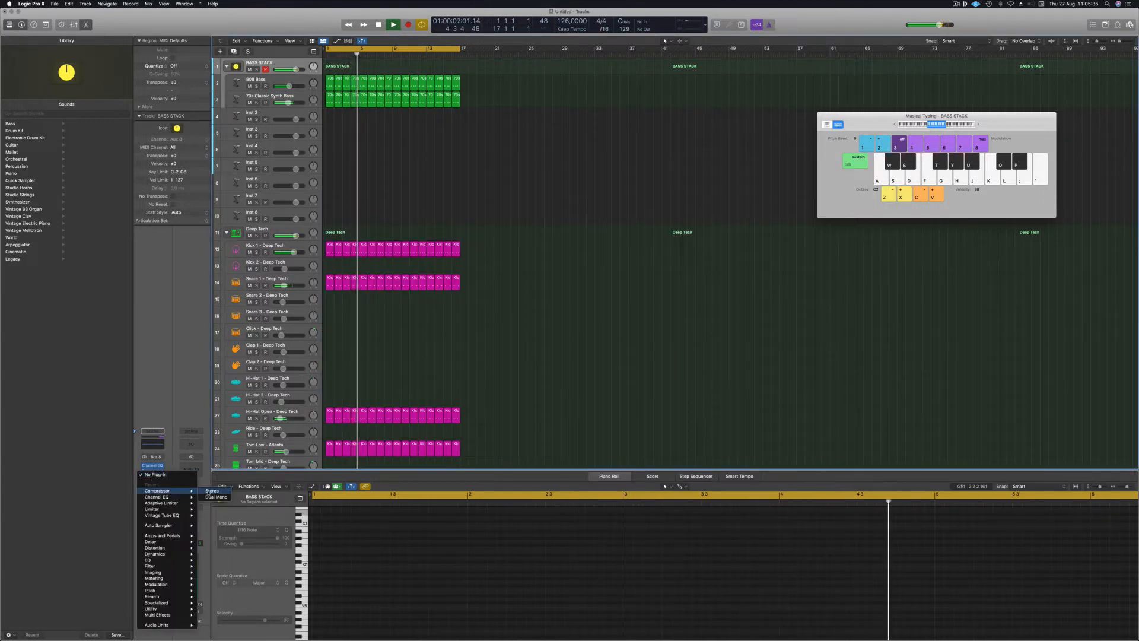
left_click(211, 490)
left_click_drag(540, 112, 574, 113)
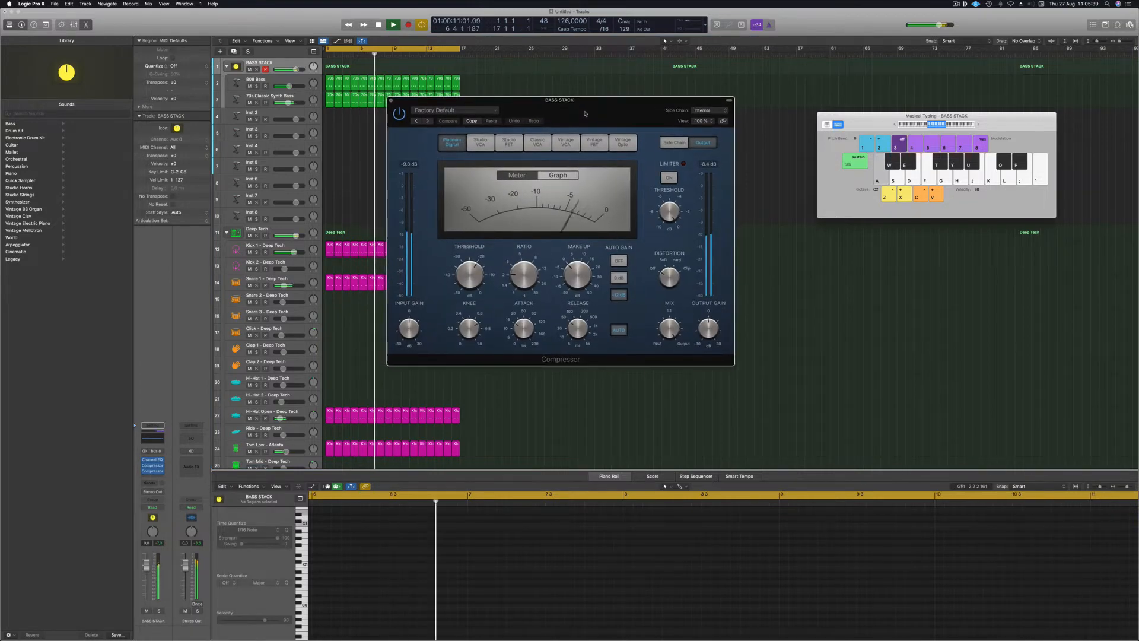
left_click(592, 141)
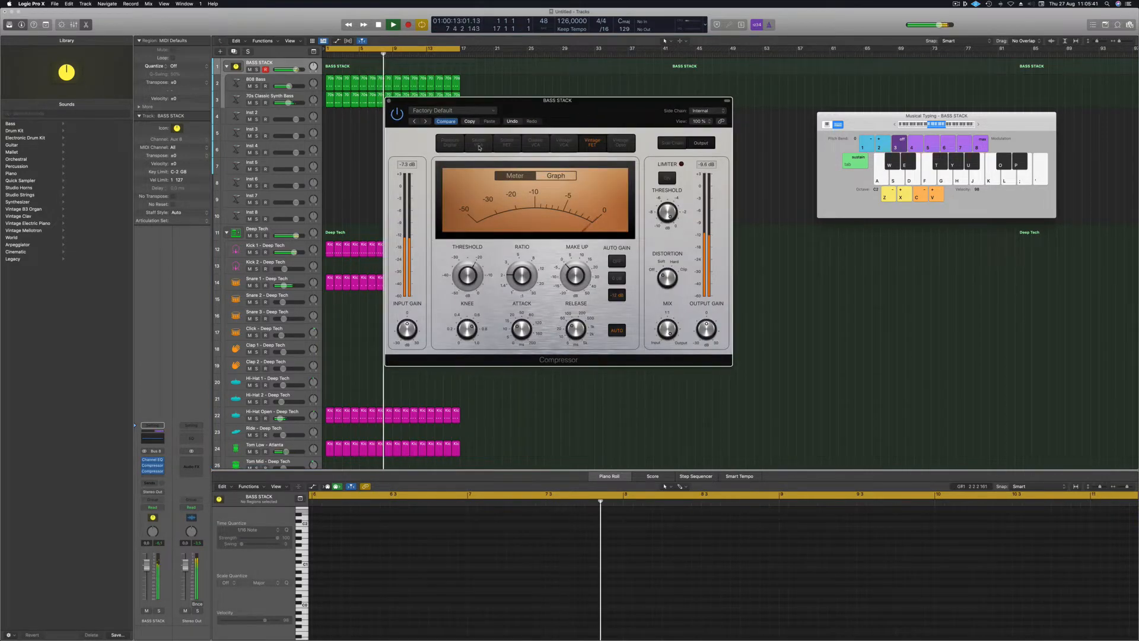
left_click_drag(471, 271, 470, 278)
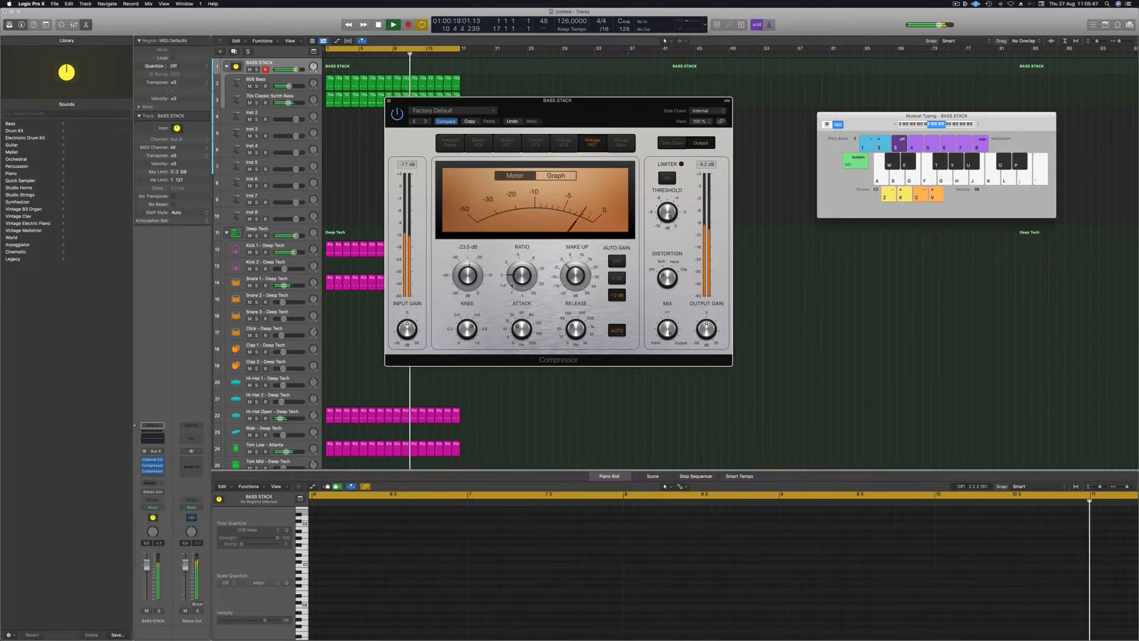
left_click_drag(520, 272, 520, 261)
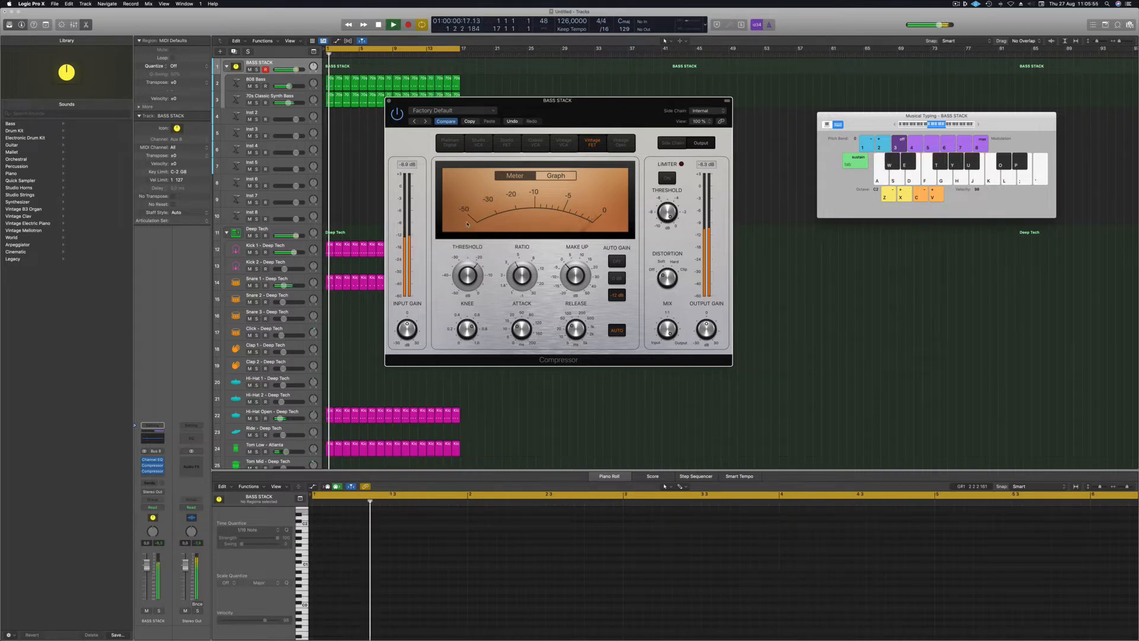
left_click_drag(611, 110, 633, 106)
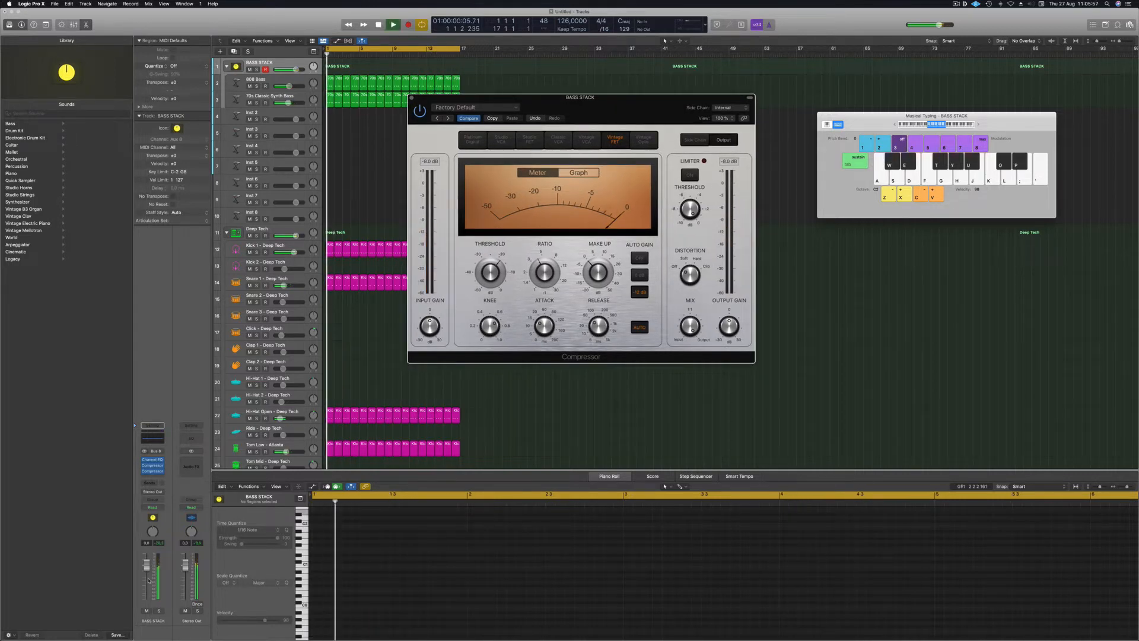
Lower the BASS STACK fader slightly and select the 808 Bass track and its regions.
mouse_move(147, 564)
left_mouse_down()
mouse_move(145, 598)
mouse_move(146, 582)
left_mouse_up()
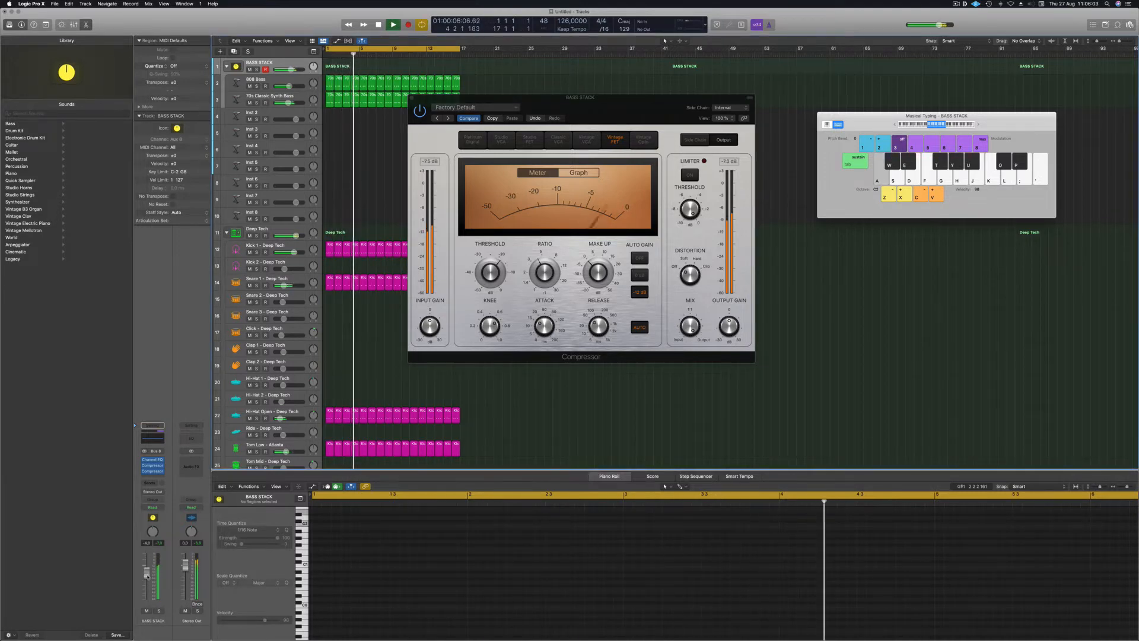
left_click_drag(148, 575, 148, 573)
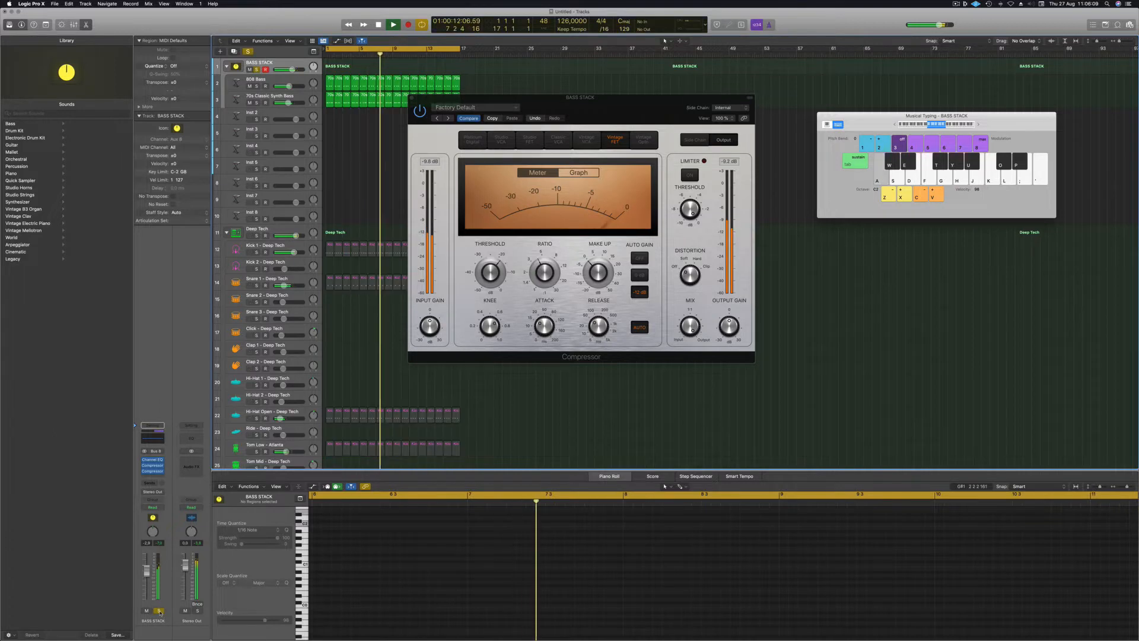
left_click(264, 82)
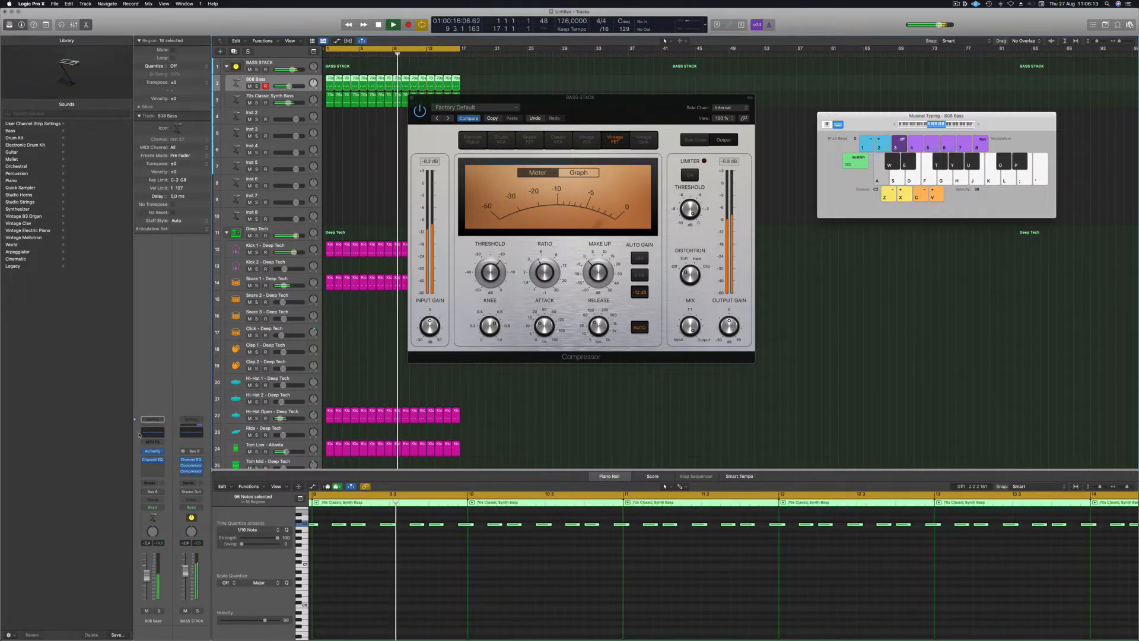
Boost the 808 Bass Channel EQ low shelf by +2.5 dB at 91 Hz, A/B-checking with bypass.
left_click(152, 460)
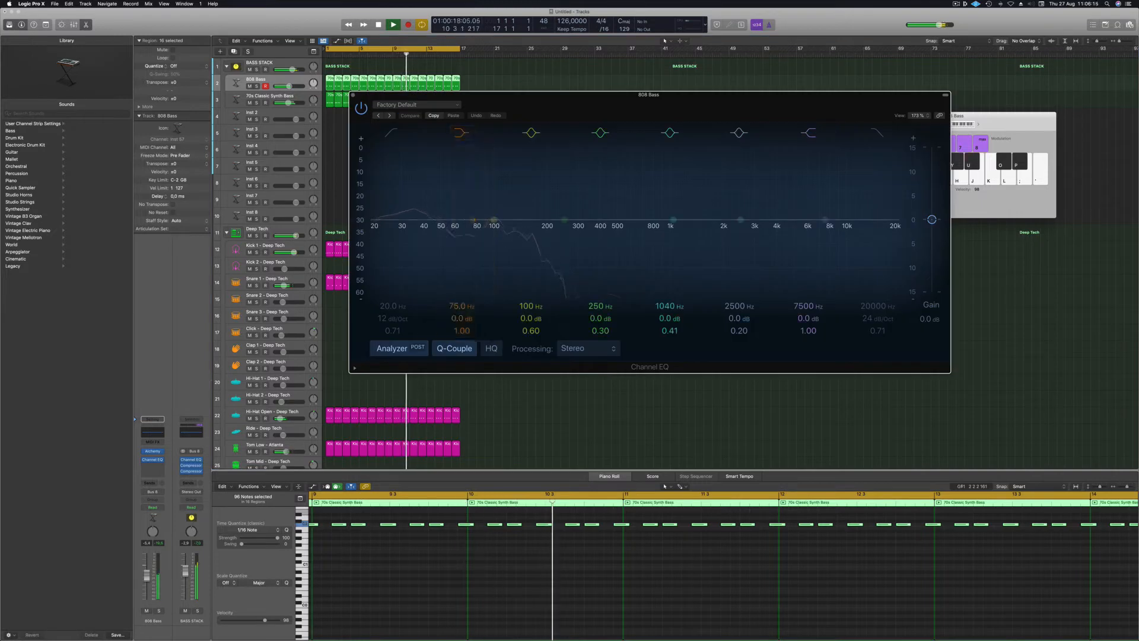
left_click_drag(461, 319, 462, 294)
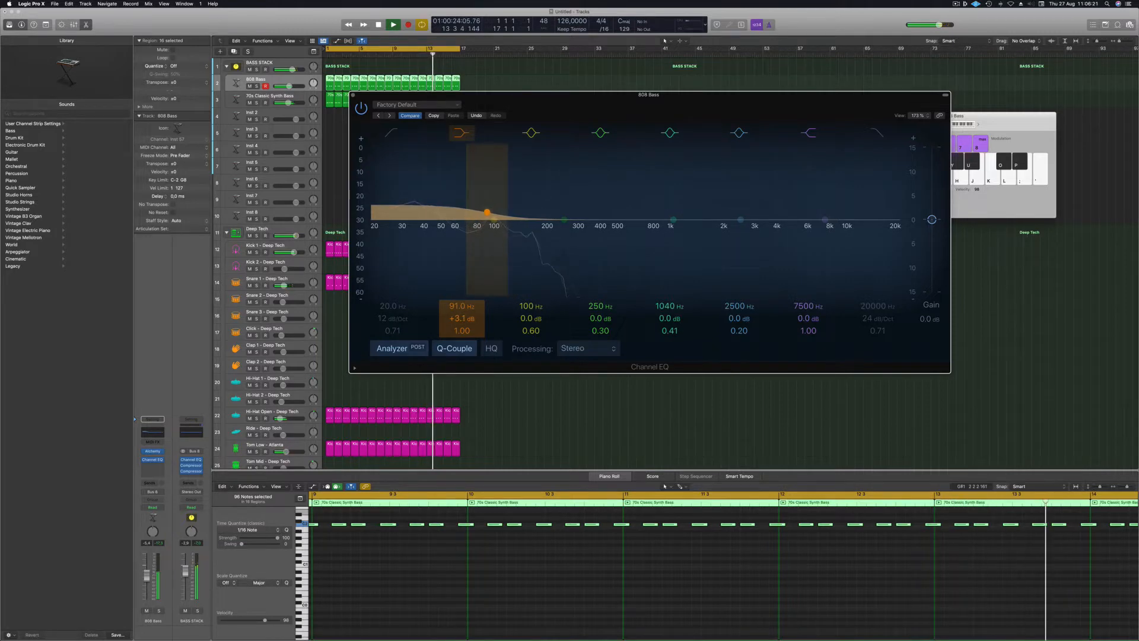
left_click_drag(462, 323, 461, 325)
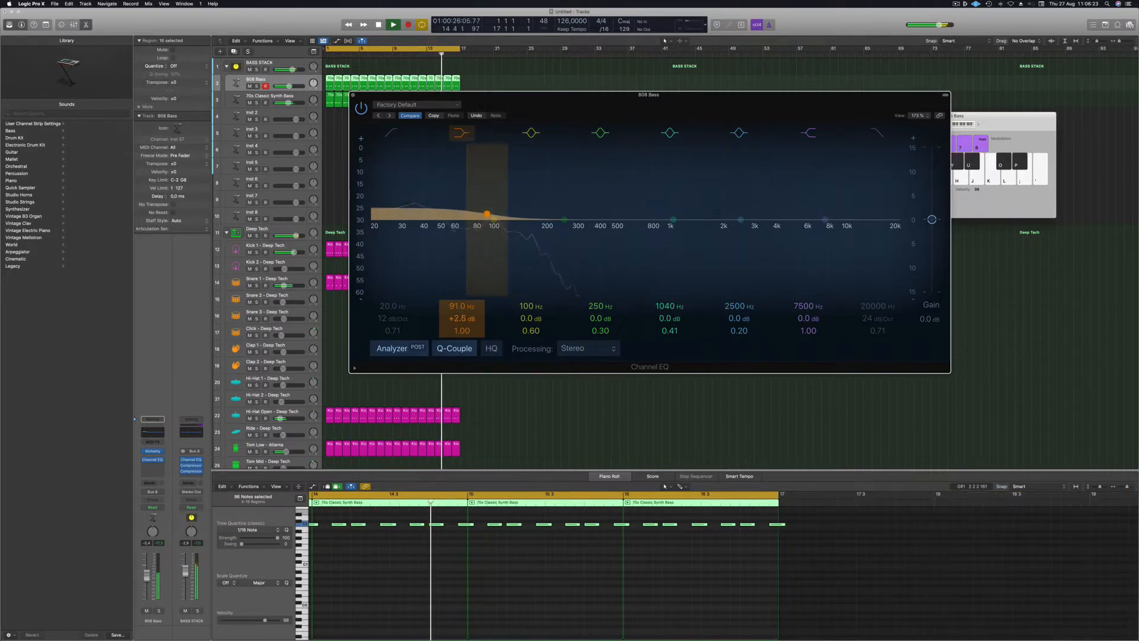
left_click(361, 111)
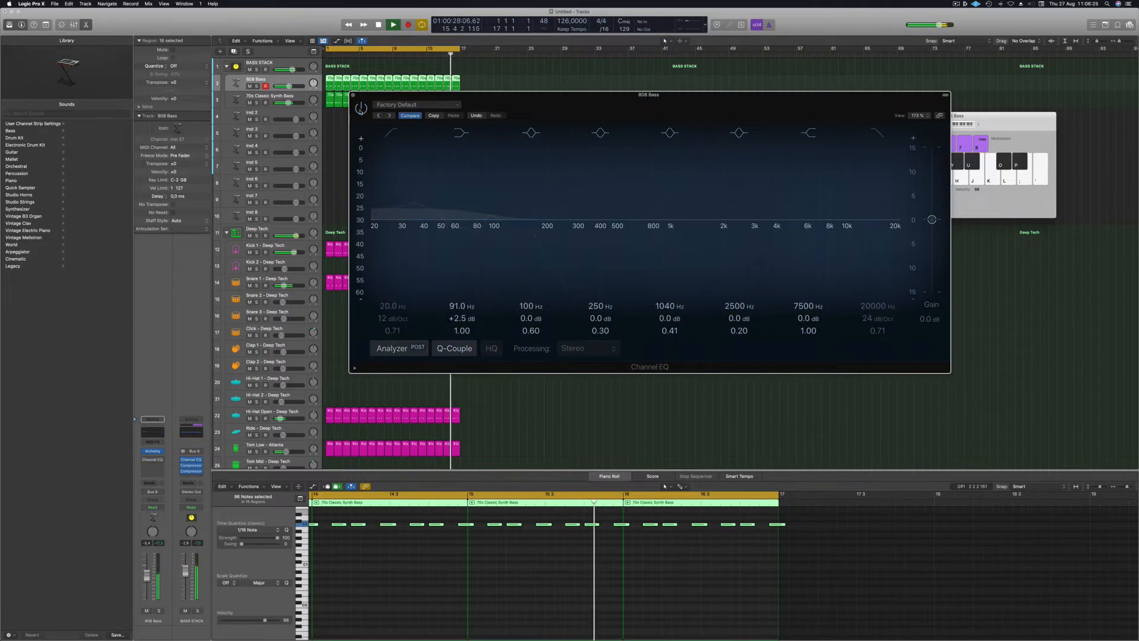
left_click(361, 109)
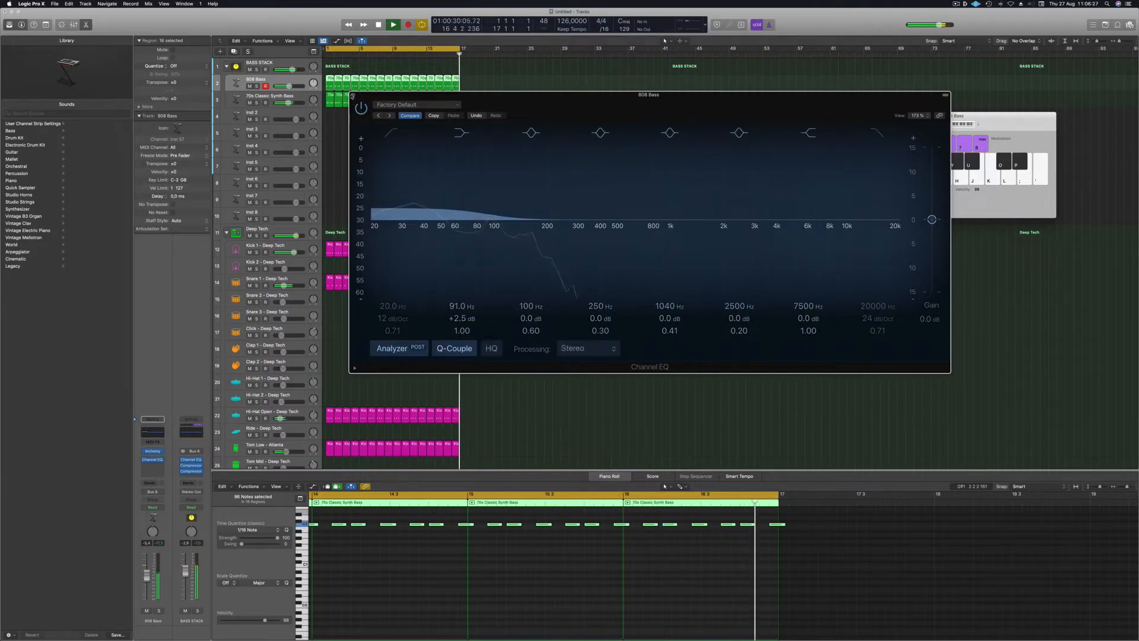
Close the 808 Bass EQ and BASS STACK Compressor windows and deselect the regions.
left_click(352, 95)
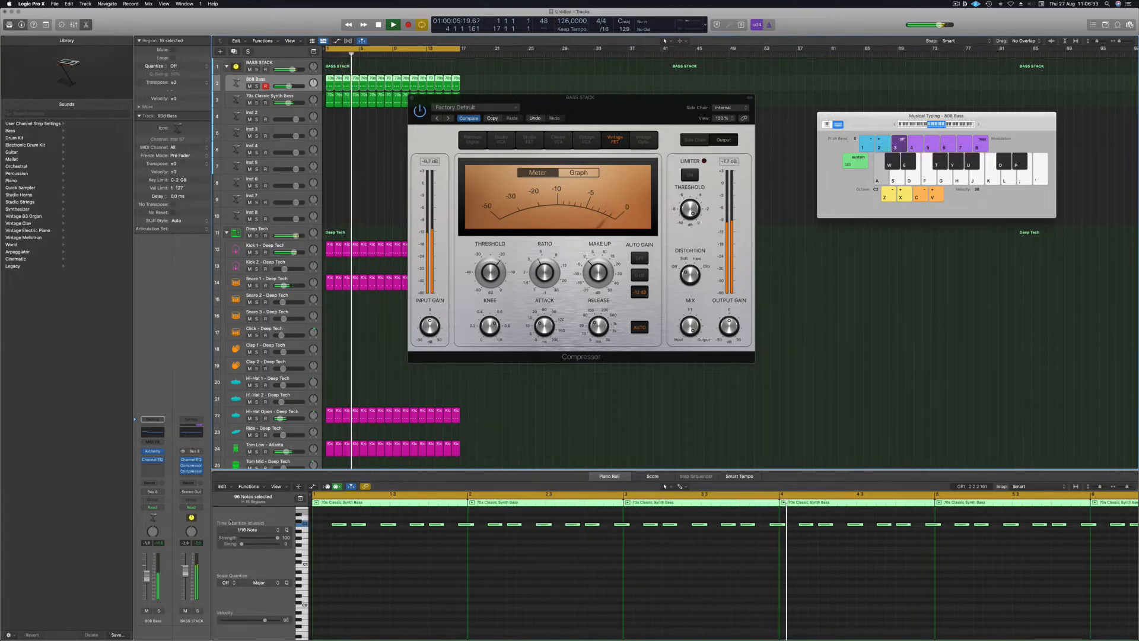
left_click_drag(458, 95, 448, 95)
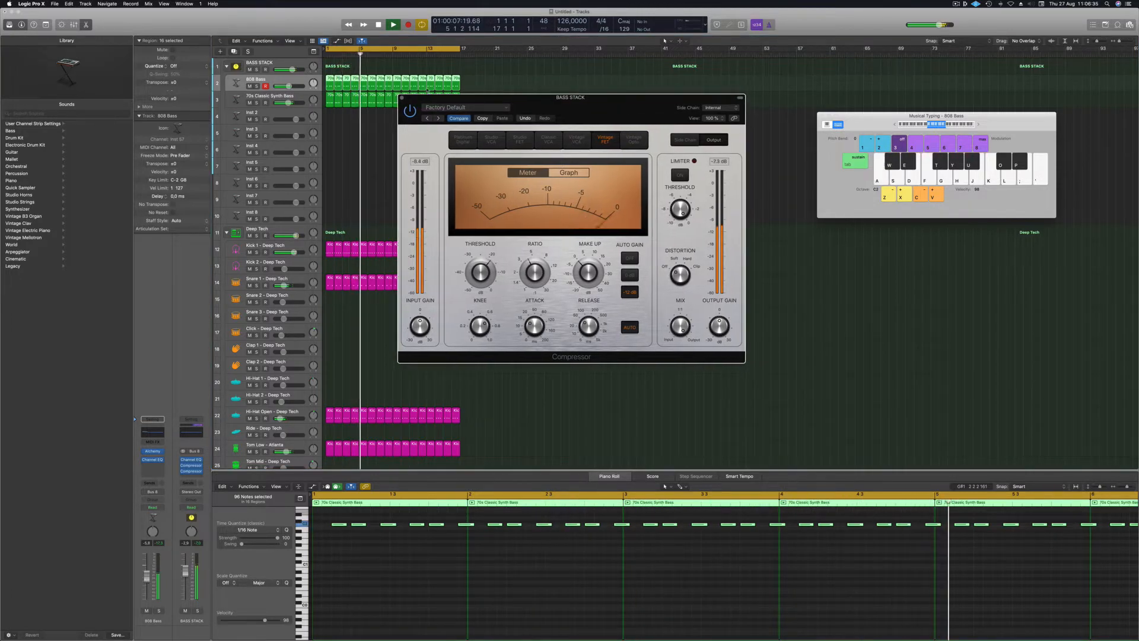
left_click(401, 98)
left_click(391, 143)
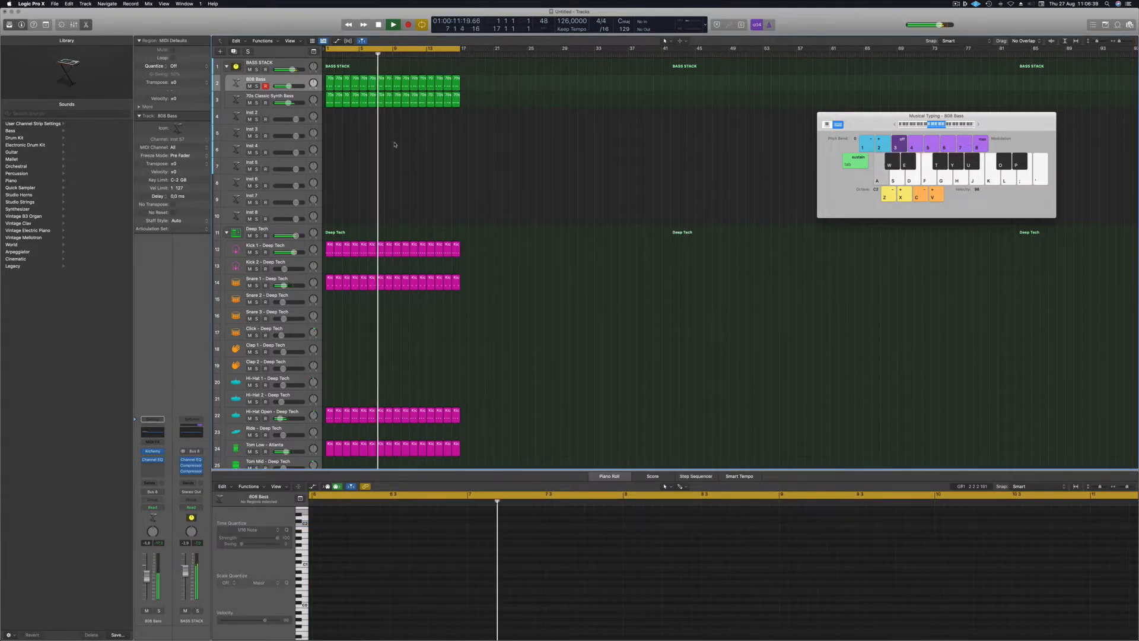
Restart playback from the beginning of the project.
key("space")
key("Return")
key("space")
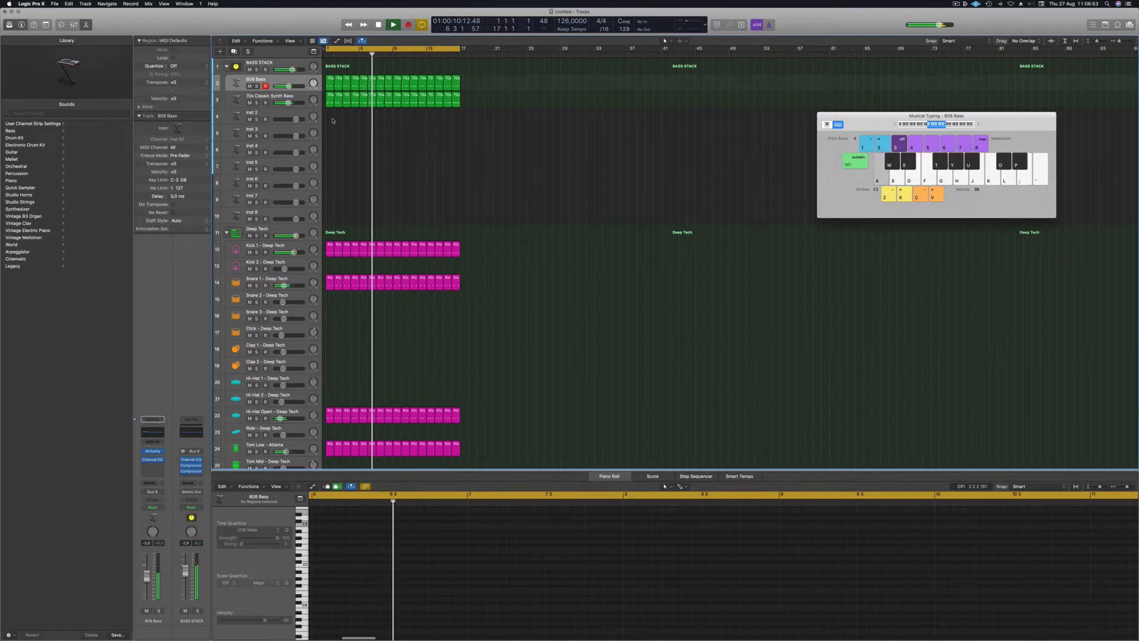
Load the stereo Sculpture modeling synth on the empty Inst 2 track and move its window aside.
left_click(330, 99)
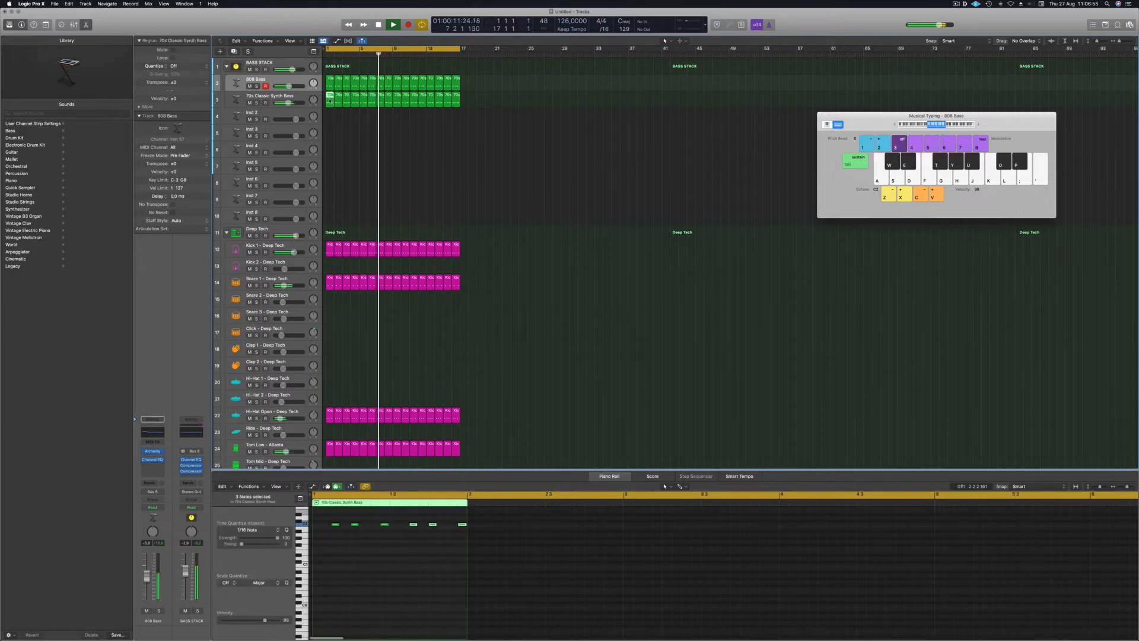
left_click(265, 118)
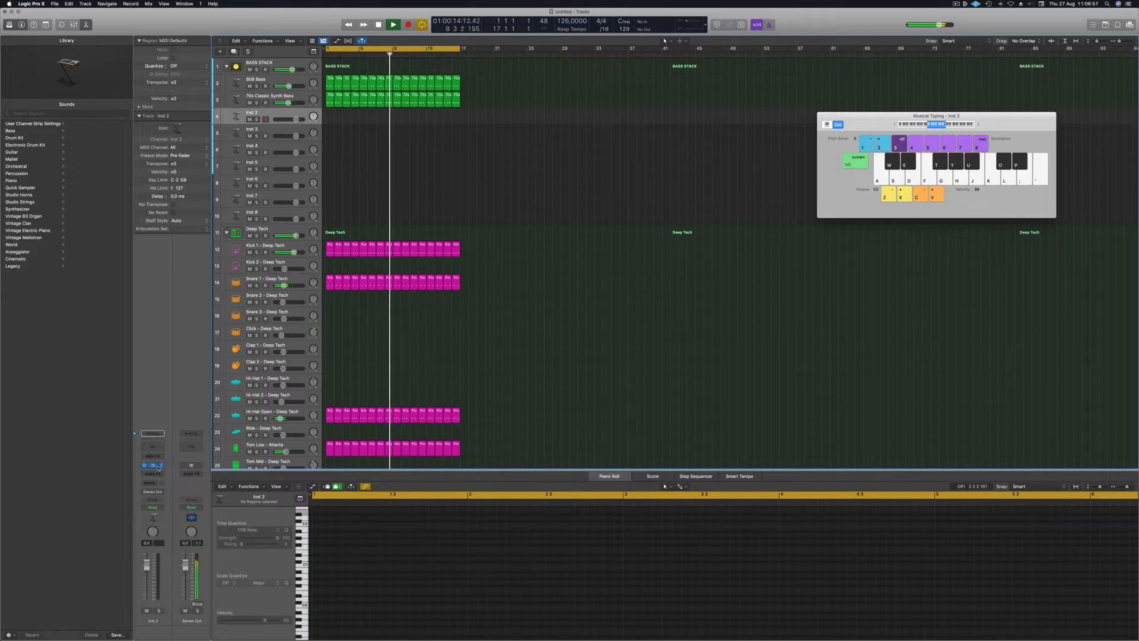
left_click(162, 466)
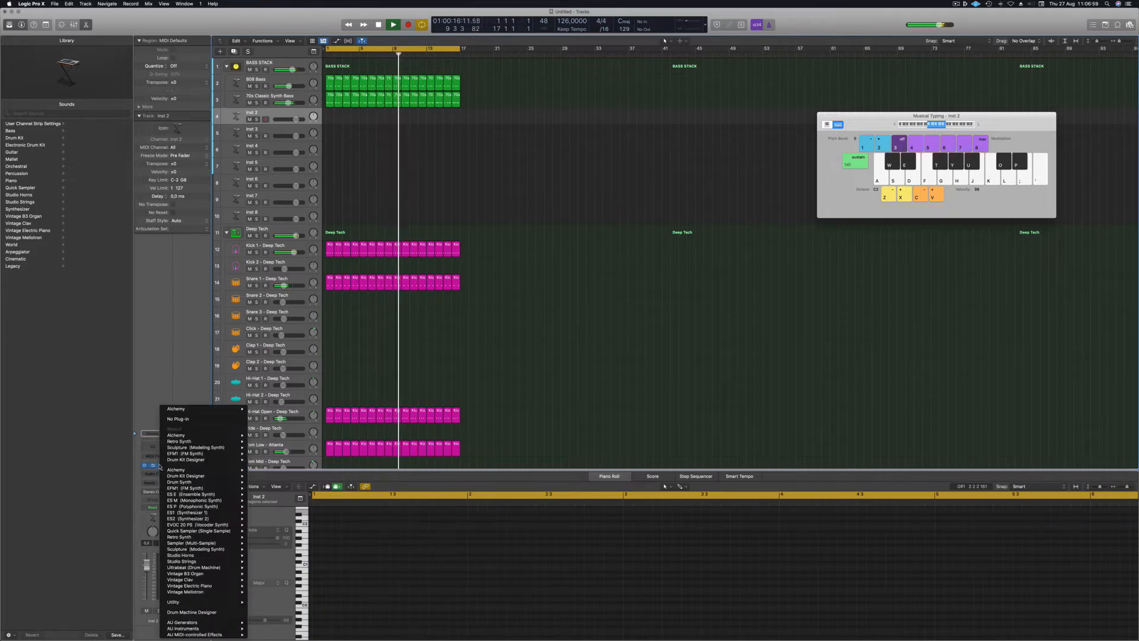
mouse_move(196, 489)
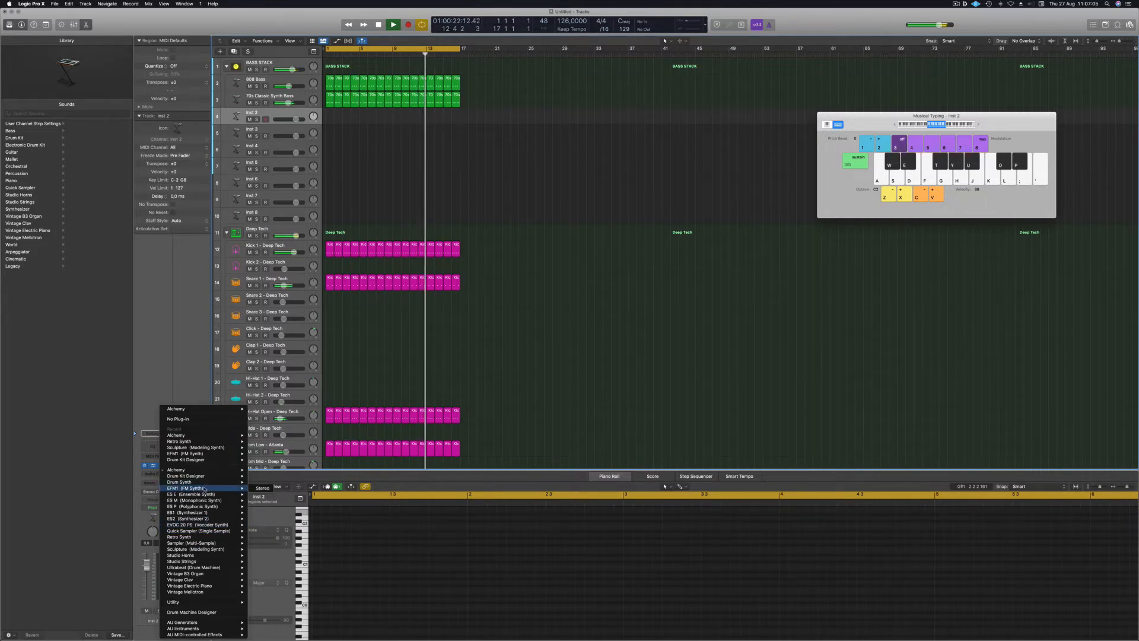
mouse_move(222, 551)
left_click(261, 549)
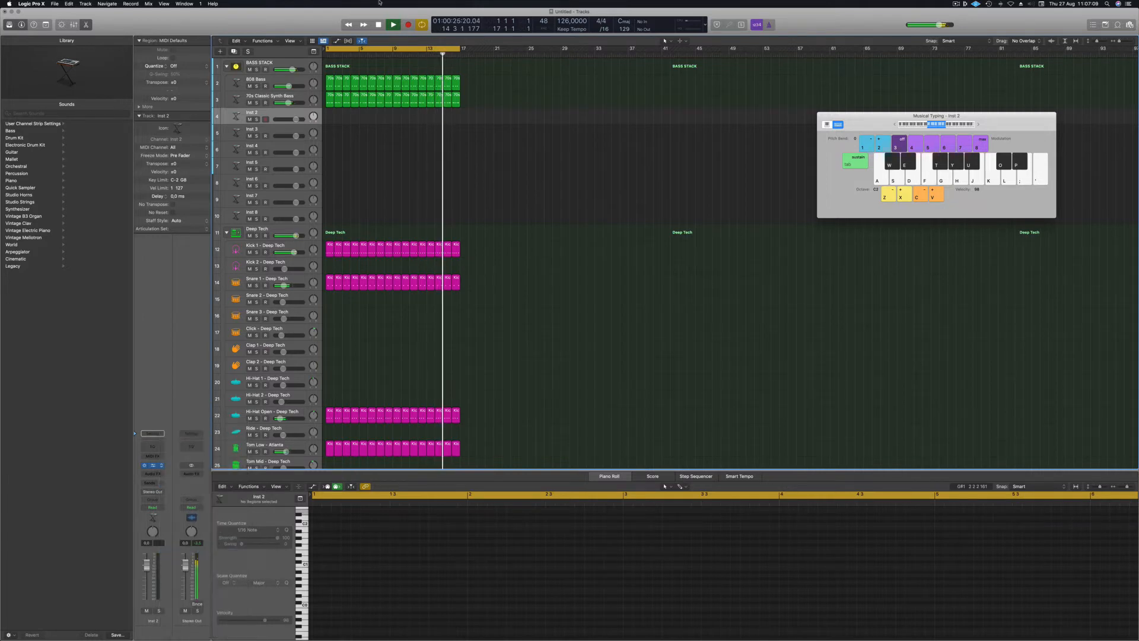
left_click_drag(497, 93, 660, 75)
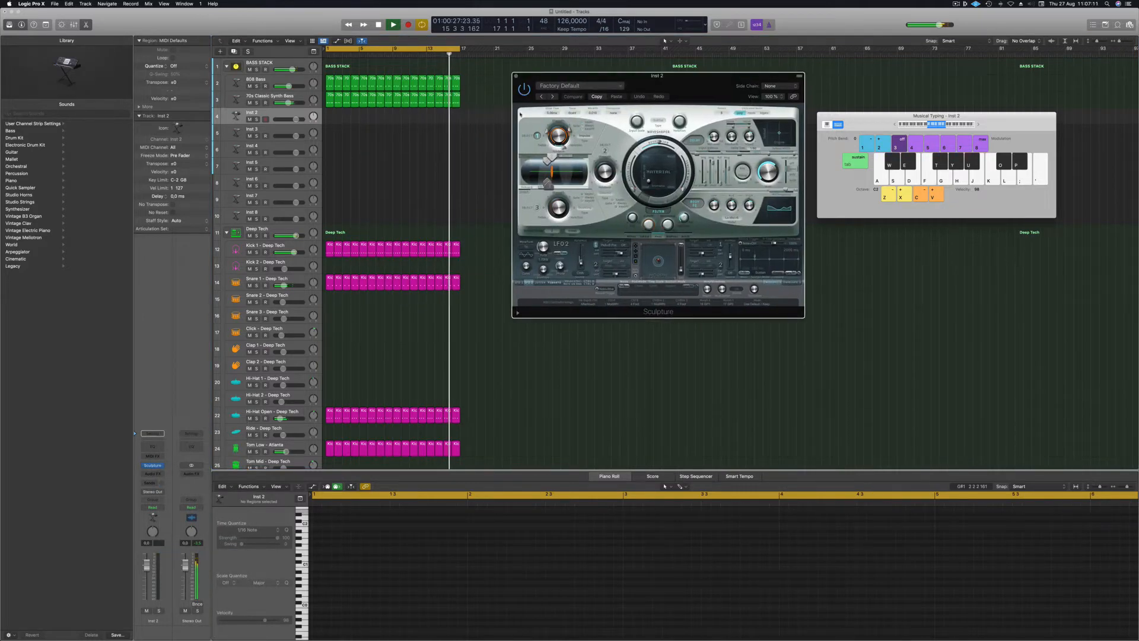
Copy the 70s Classic Synth Bass region to Inst 2, switch Sculpture to Lean on 2, and repeat it.
key("space")
left_click(330, 100)
left_click_drag(330, 101, 330, 116)
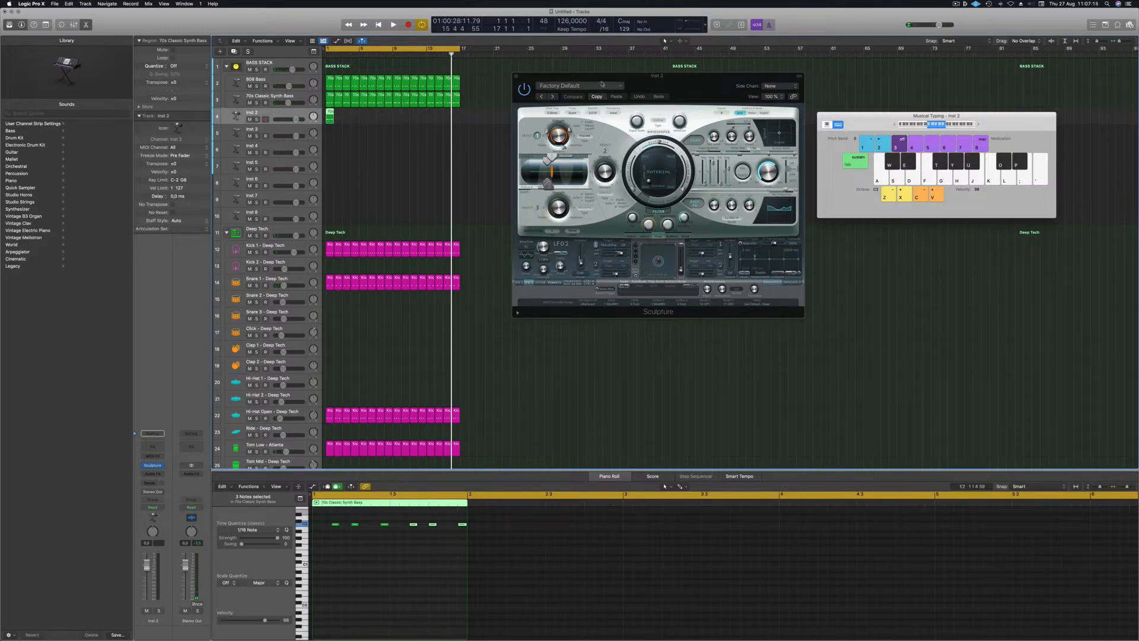
left_click(552, 97)
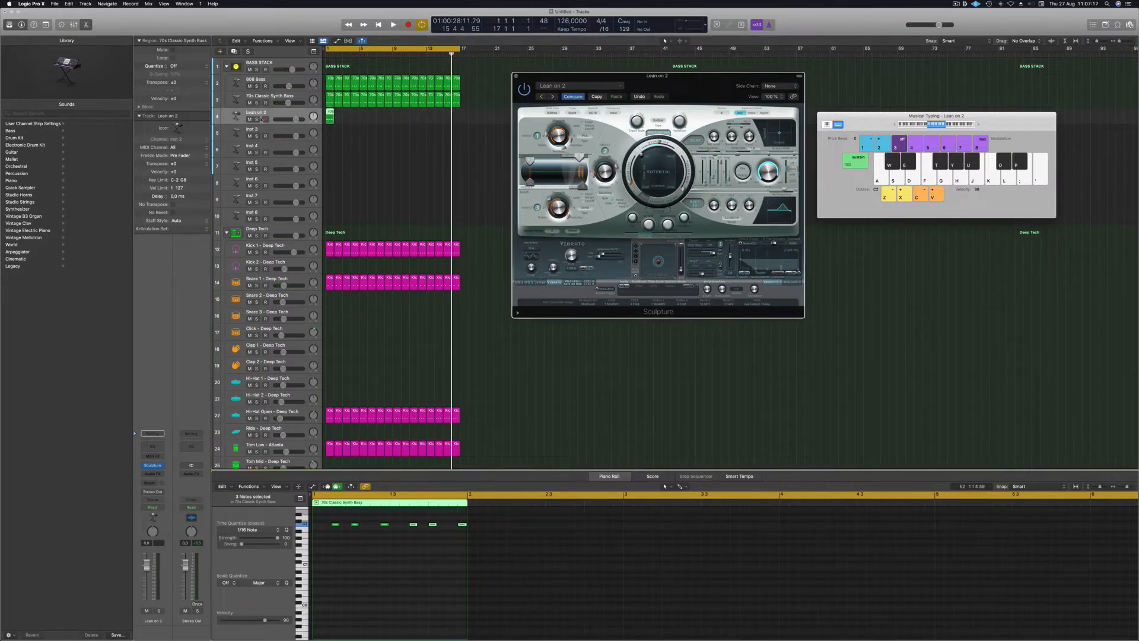
left_click_drag(330, 114, 399, 116)
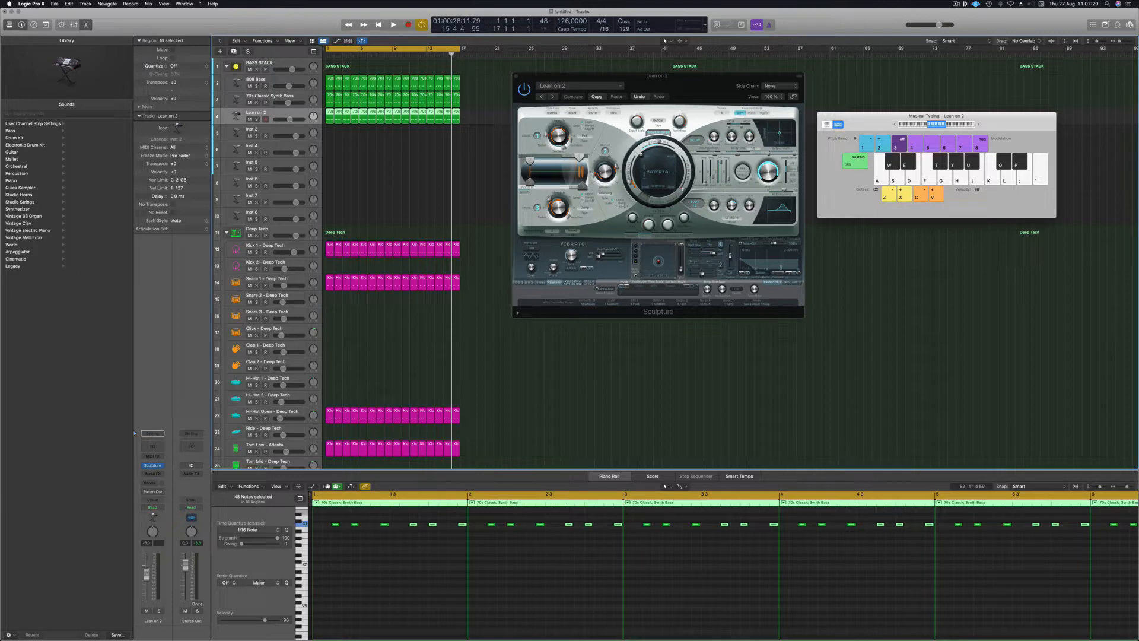
Play the groove, then select only the Lean on 2 regions for note editing.
key("space")
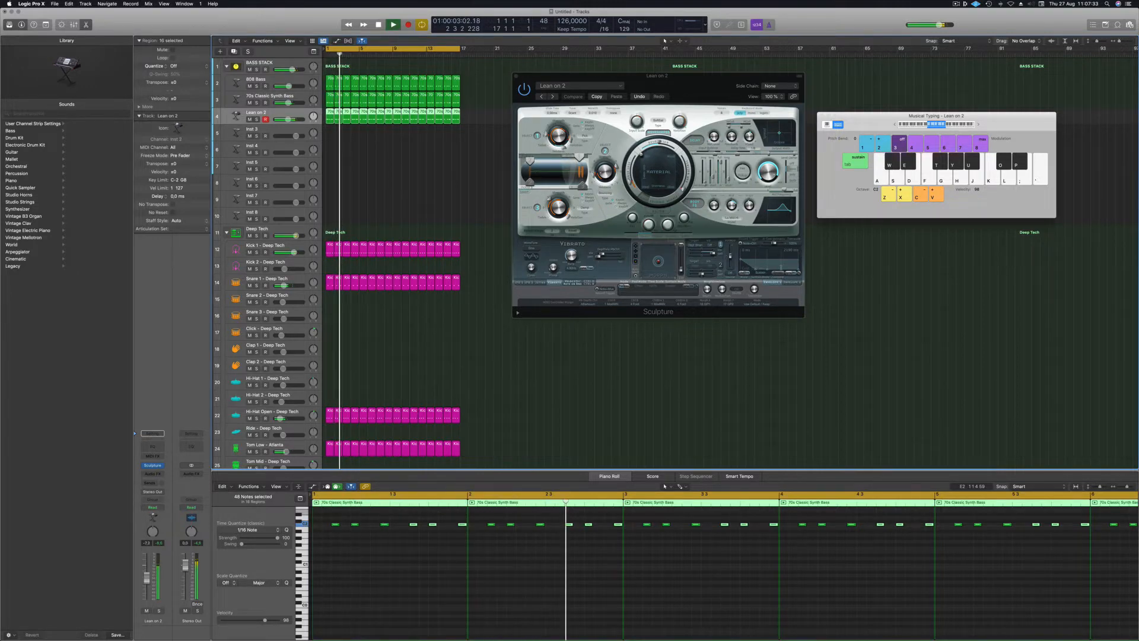
scroll(347, 573, "up", 5)
key("space")
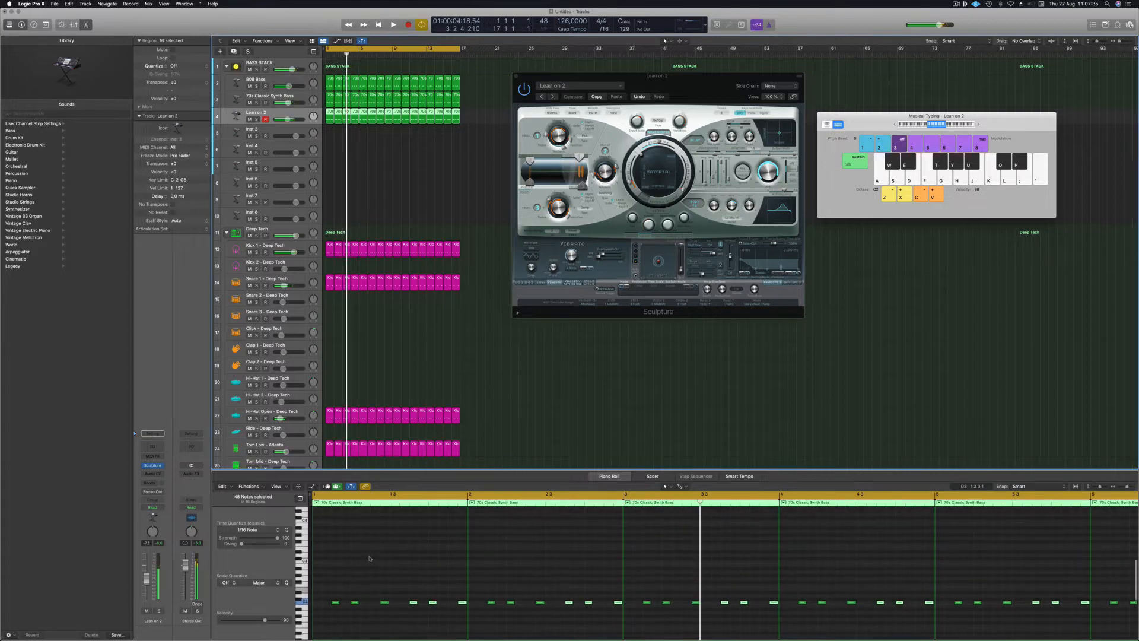
key("super+a")
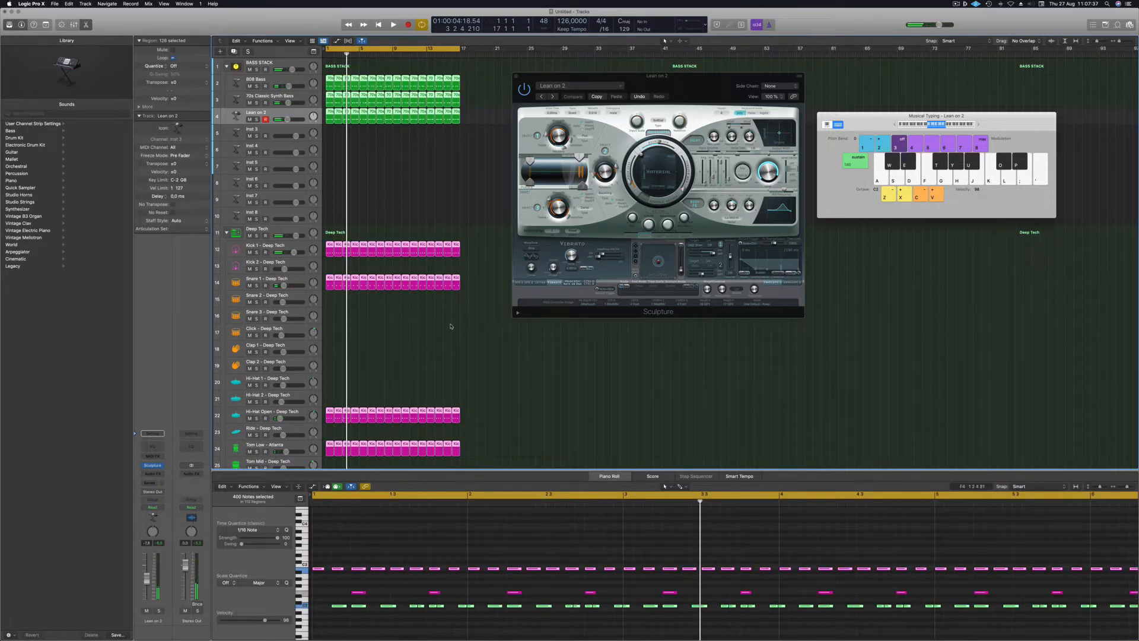
left_click(415, 159)
left_click(330, 118)
left_click(409, 563)
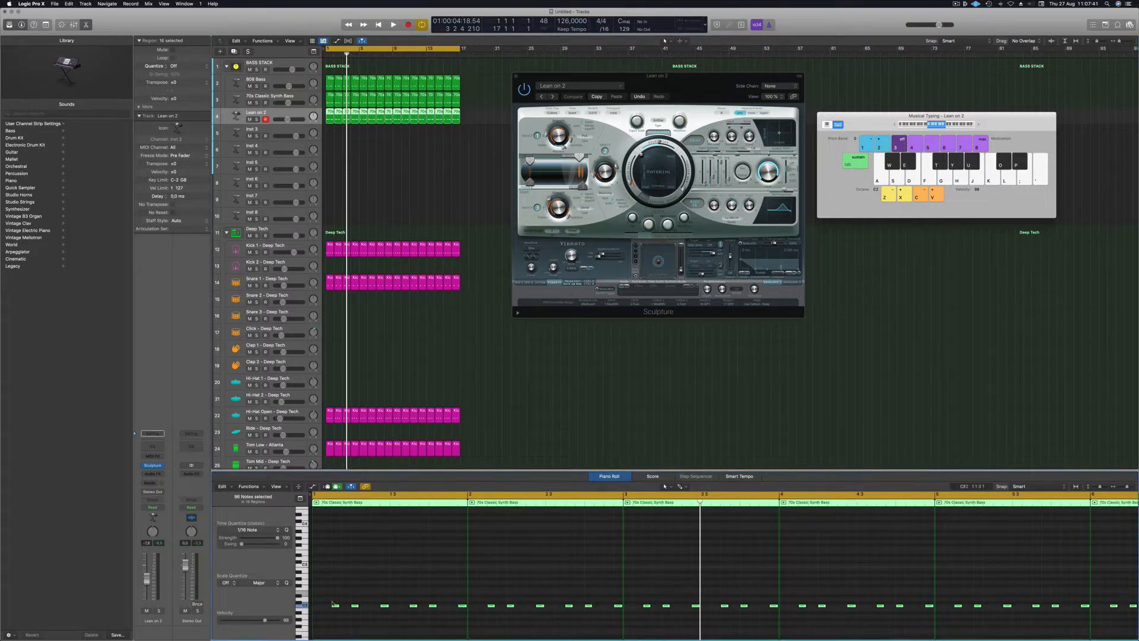
Copy the bass notes a few semitones higher and fine-tune their pitch during playback.
left_click_drag(335, 606, 337, 592)
key("Return")
key("space")
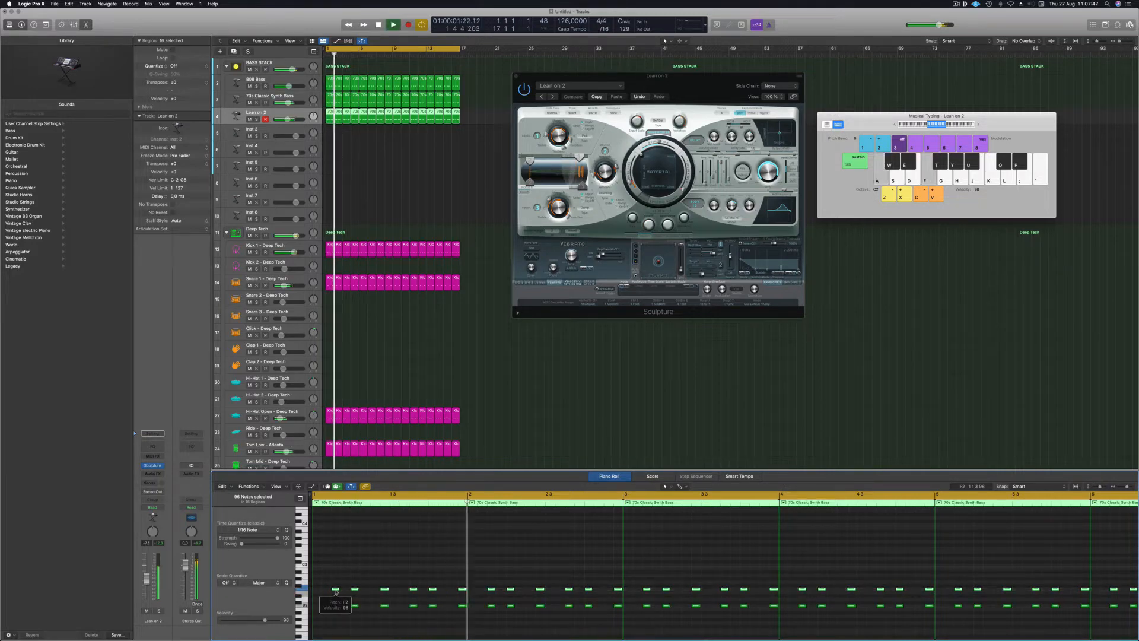
key("alt+Up")
key("alt+Up")
key("alt+Up")
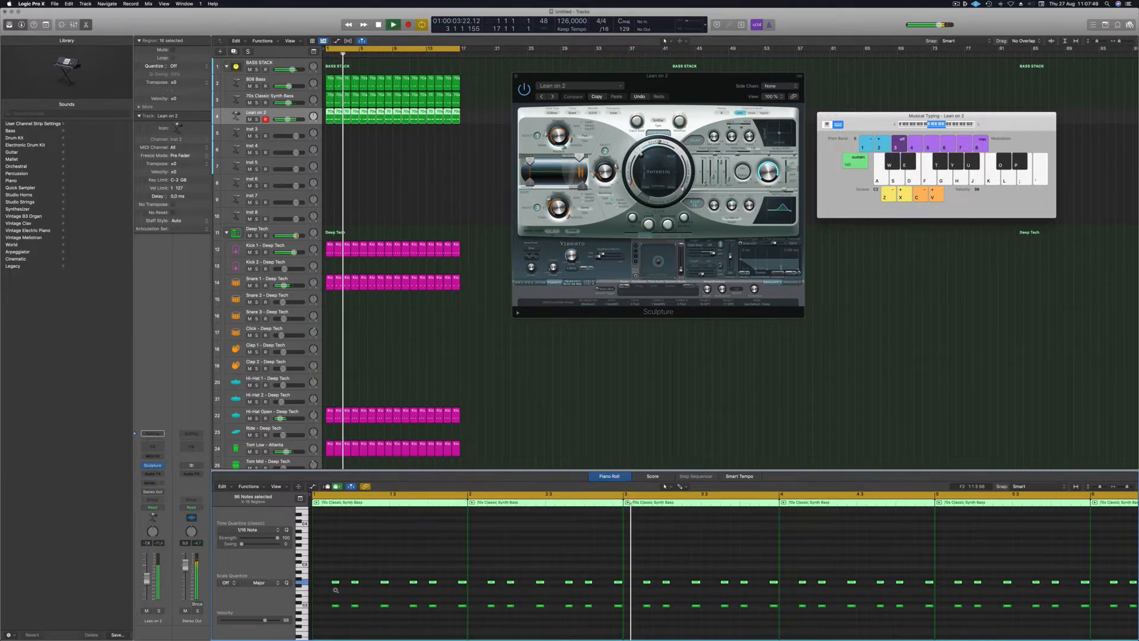
key("alt+Up")
key("alt+Up")
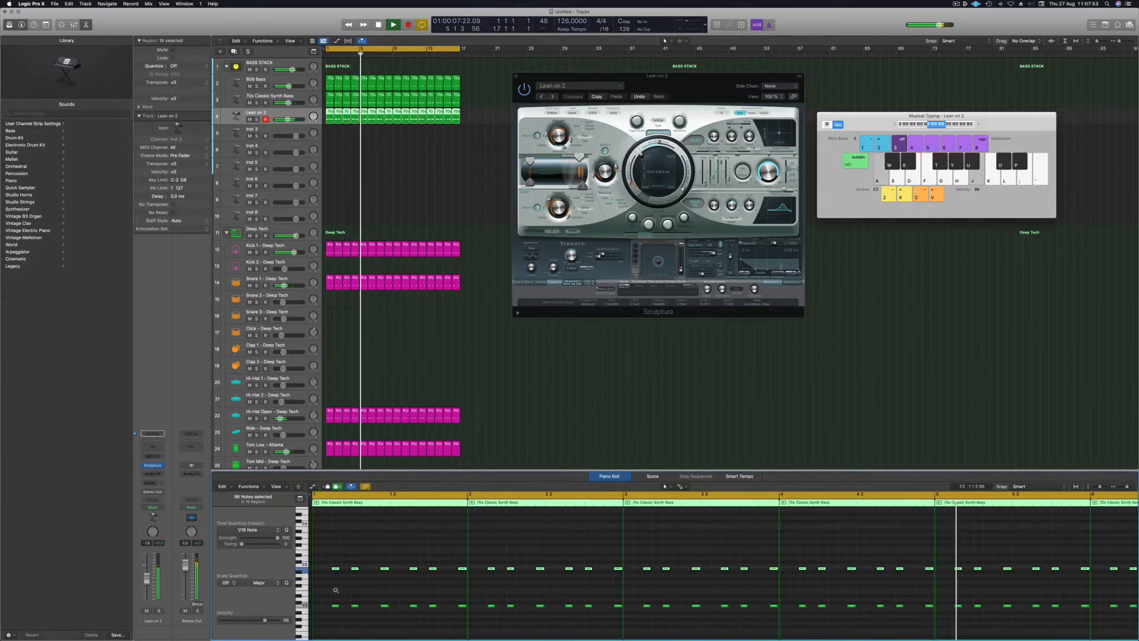
key("alt+Down")
key("alt+Down")
key("alt+Down")
key("alt+Down")
key("alt+Down")
key("alt+Down")
key("alt+Down")
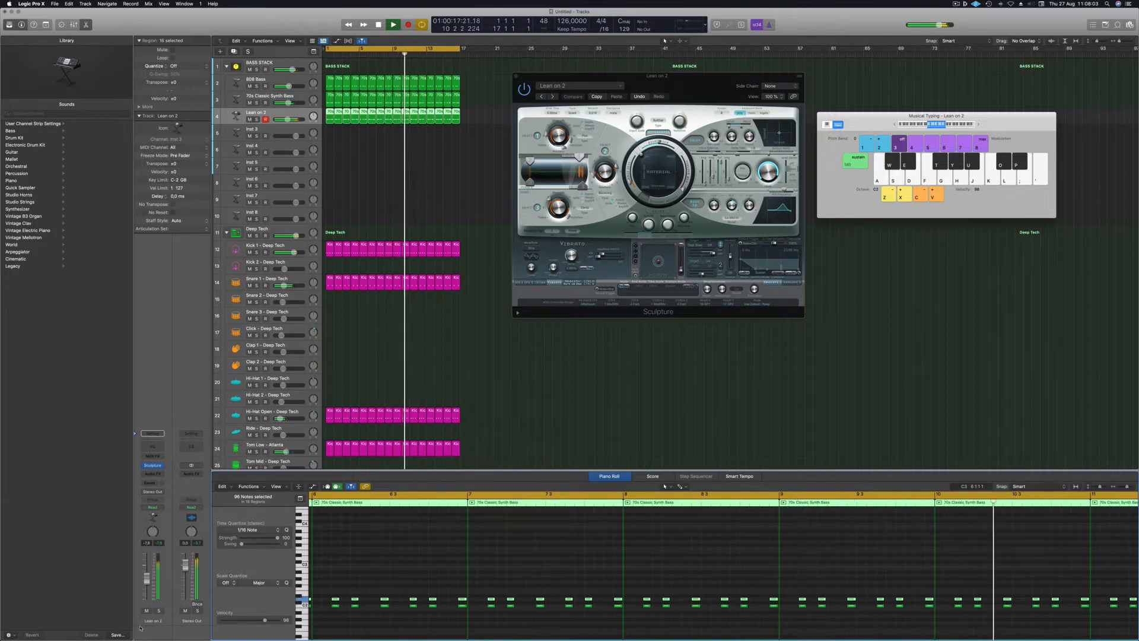
Solo Lean on 2 briefly, unsolo it, and close the Sculpture window.
left_click(158, 611)
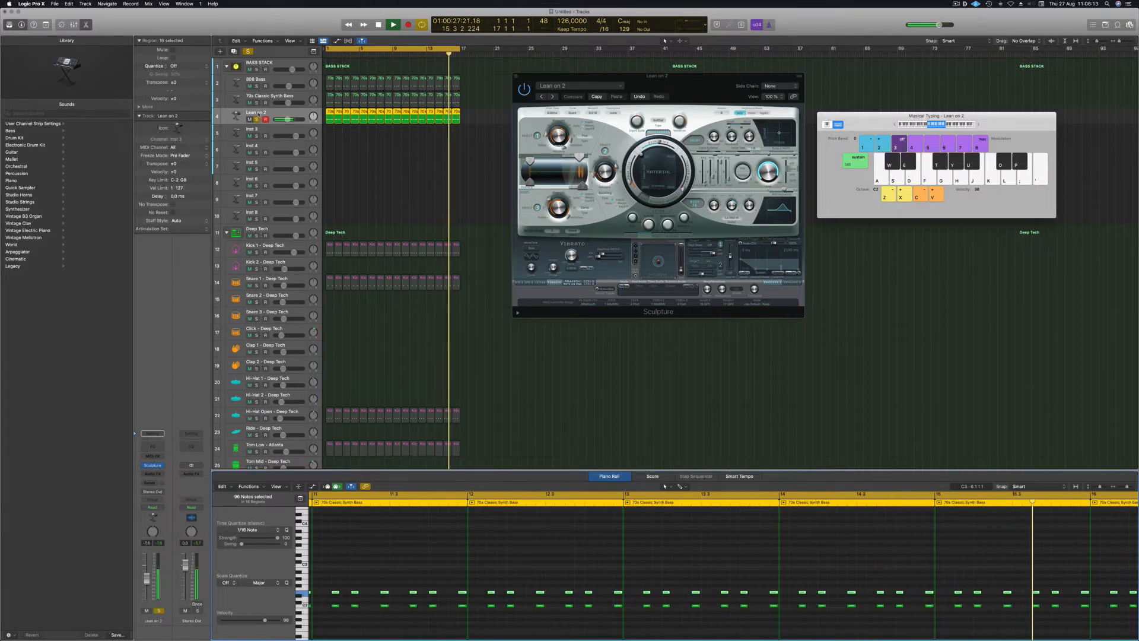
left_click(340, 149)
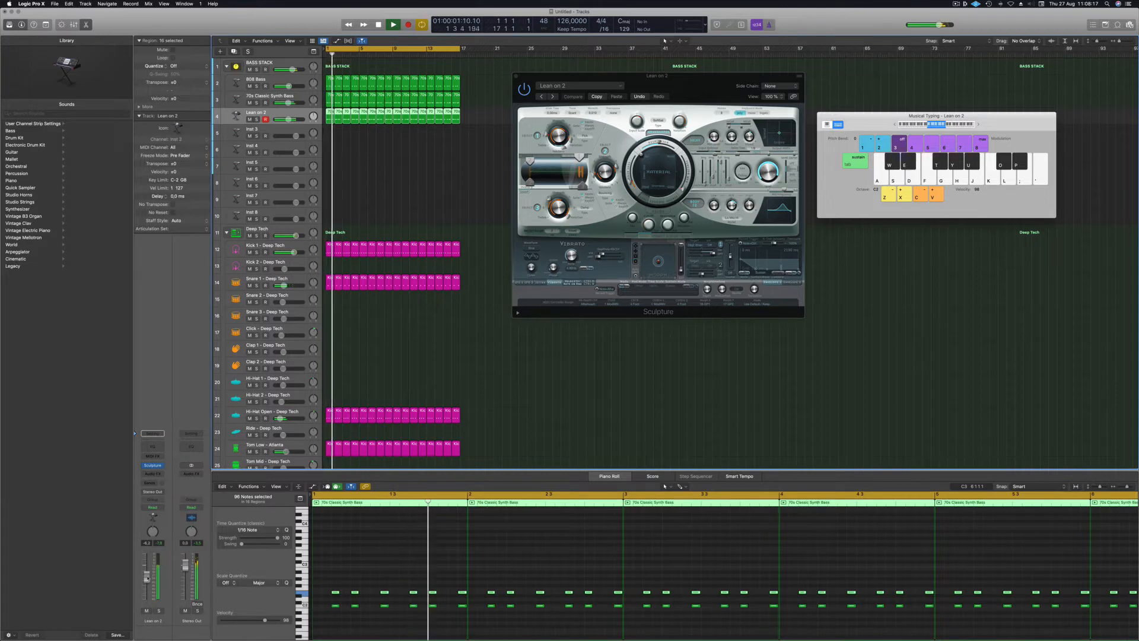
left_click_drag(532, 76, 404, 102)
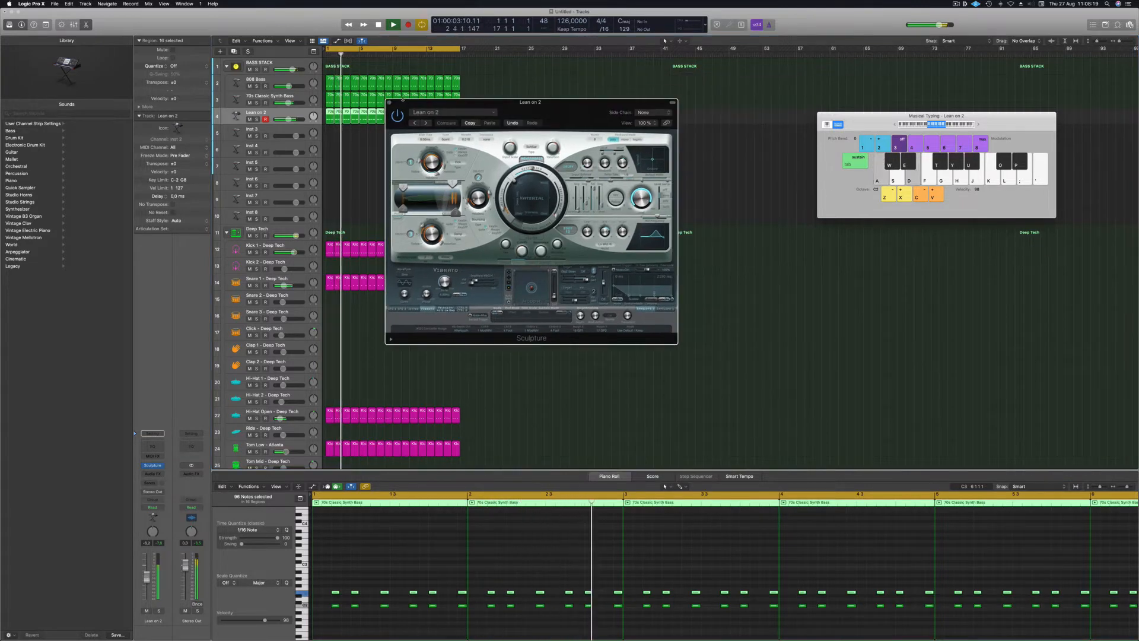
left_click(390, 102)
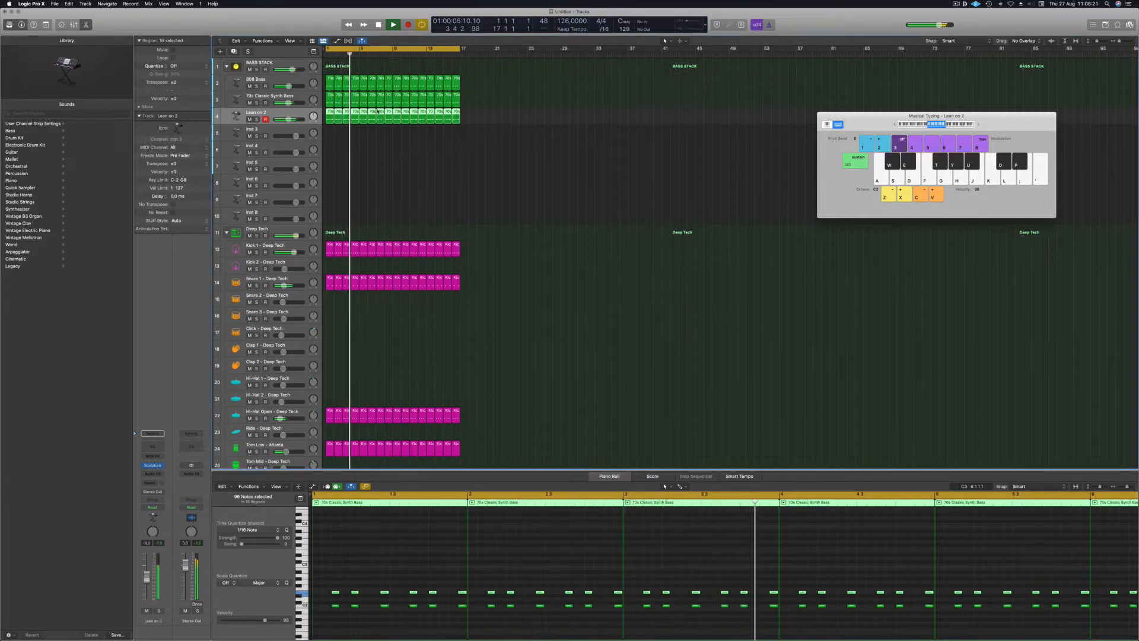
Add a Channel EQ to Lean on 2 with its low cut at 138 Hz, 18 dB/Oct.
left_click(153, 448)
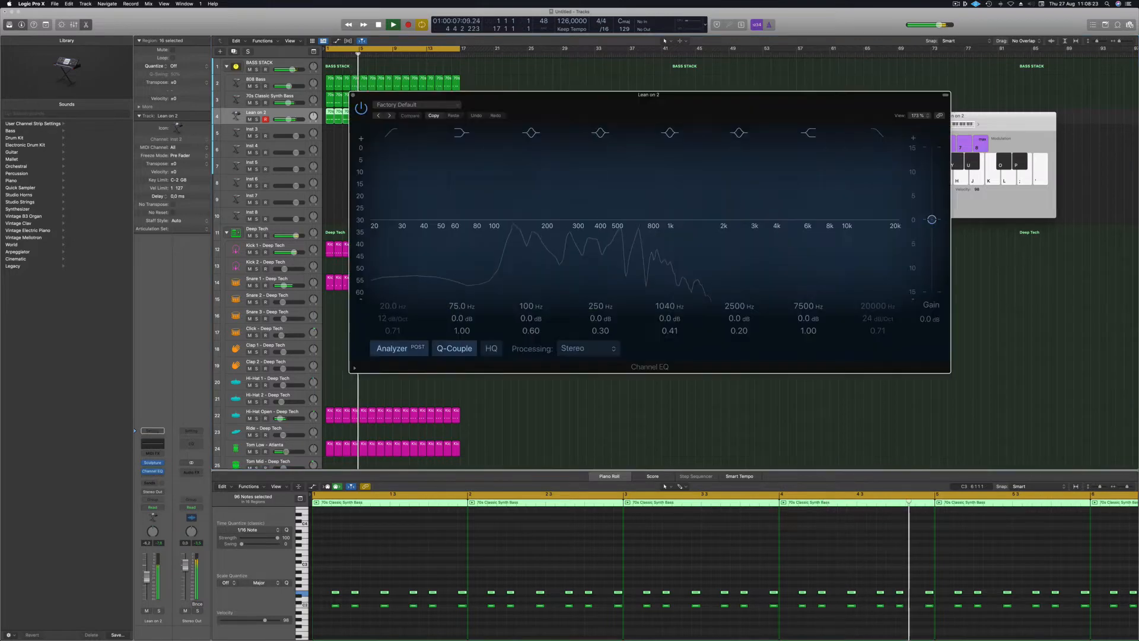
left_click_drag(658, 100, 621, 83)
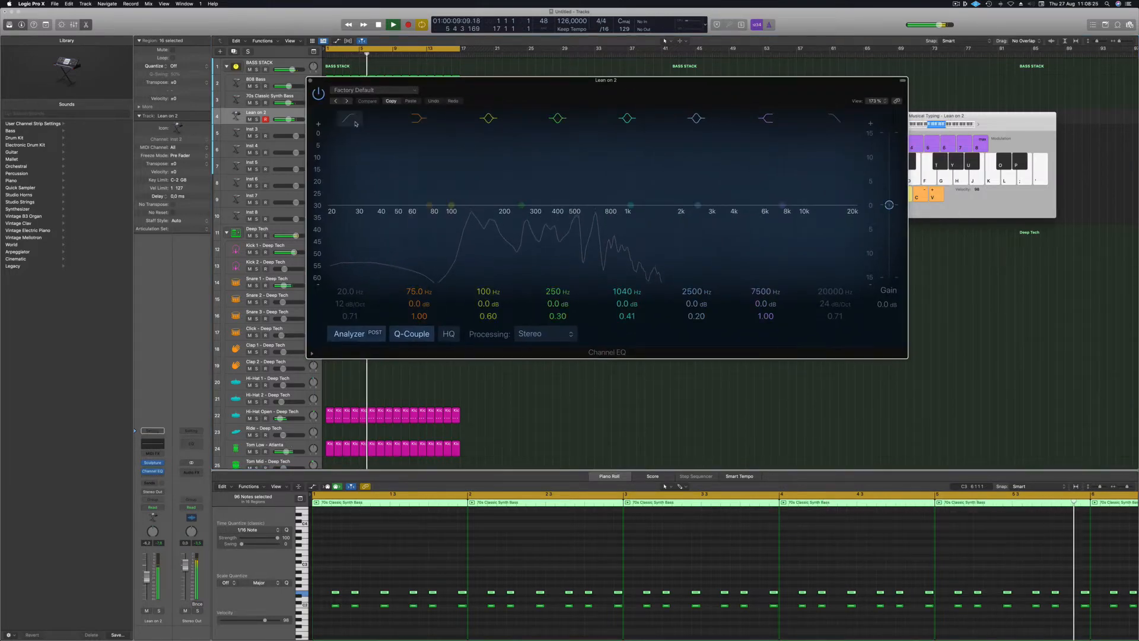
left_click(350, 119)
left_click_drag(351, 207, 475, 217)
left_click_drag(350, 304, 350, 299)
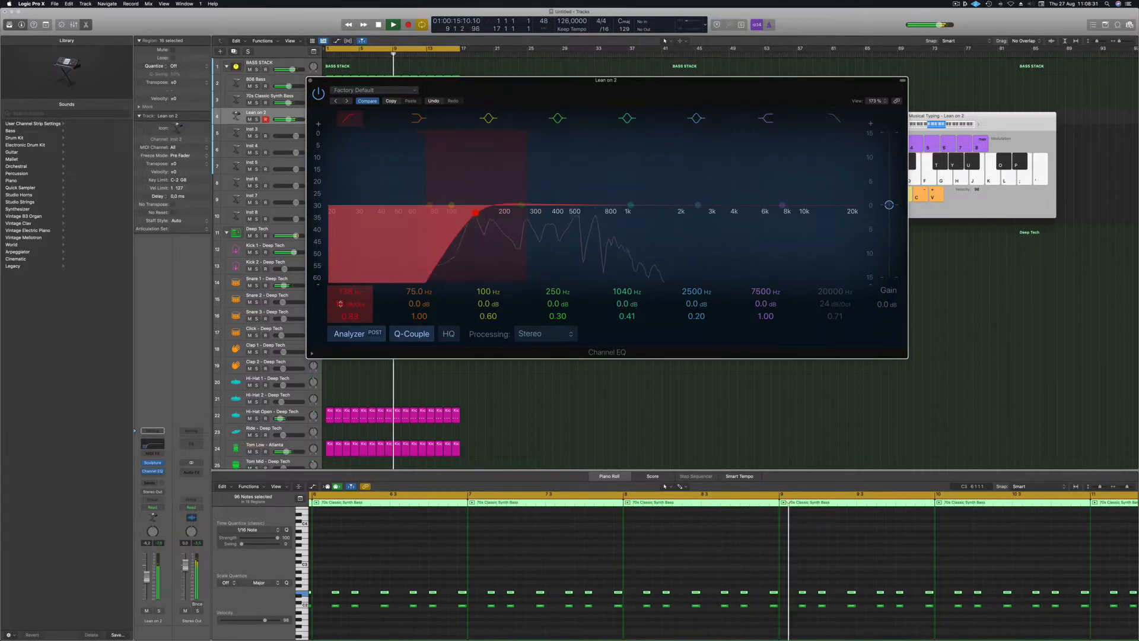
left_click(309, 81)
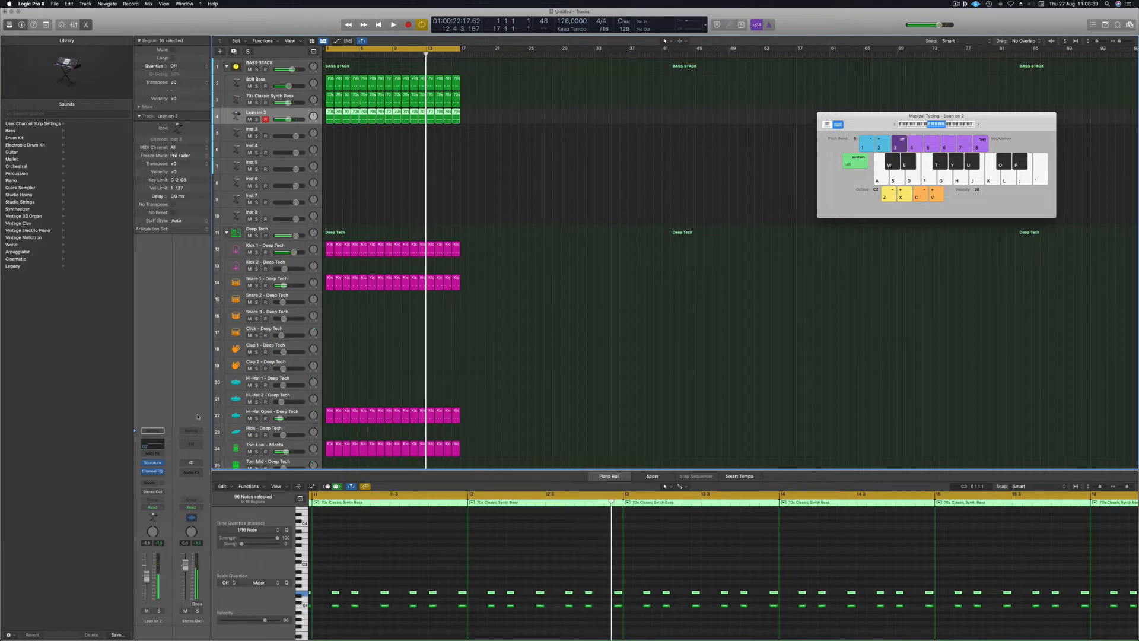
Play from bar 1 and insert a stereo Delay Designer on Lean on 2.
key("Return")
key("space")
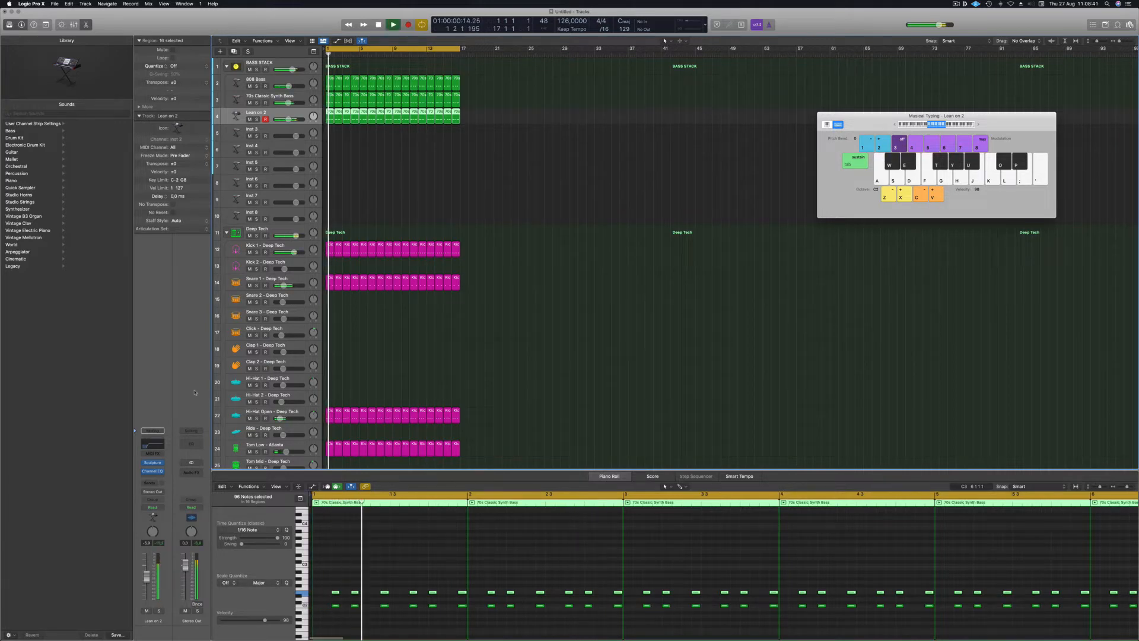
left_click(158, 478)
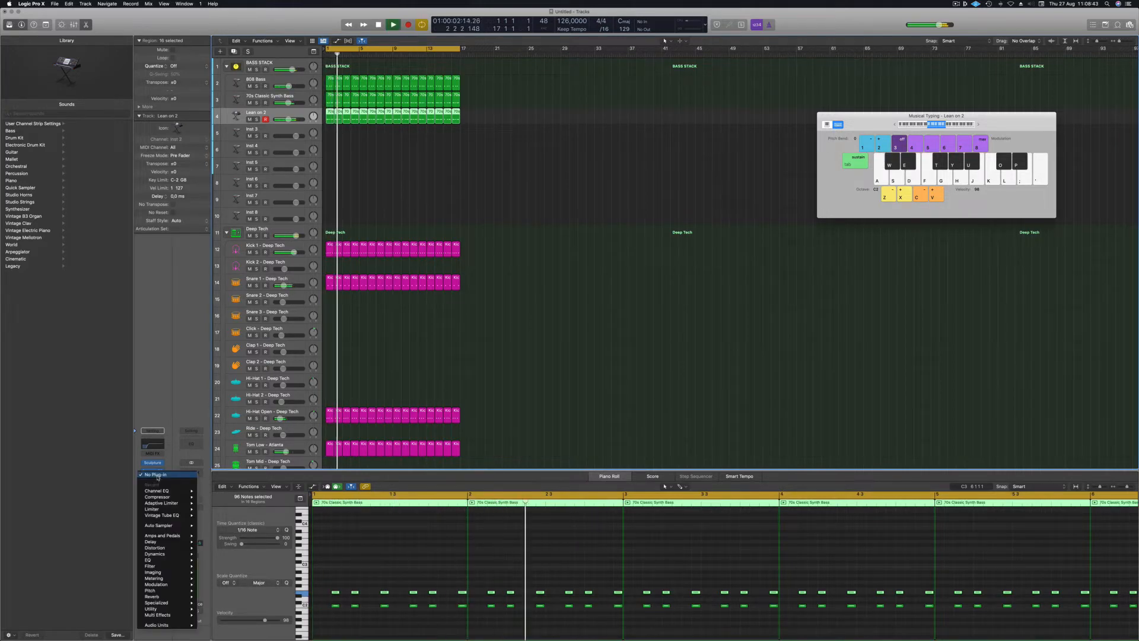
mouse_move(172, 504)
mouse_move(158, 554)
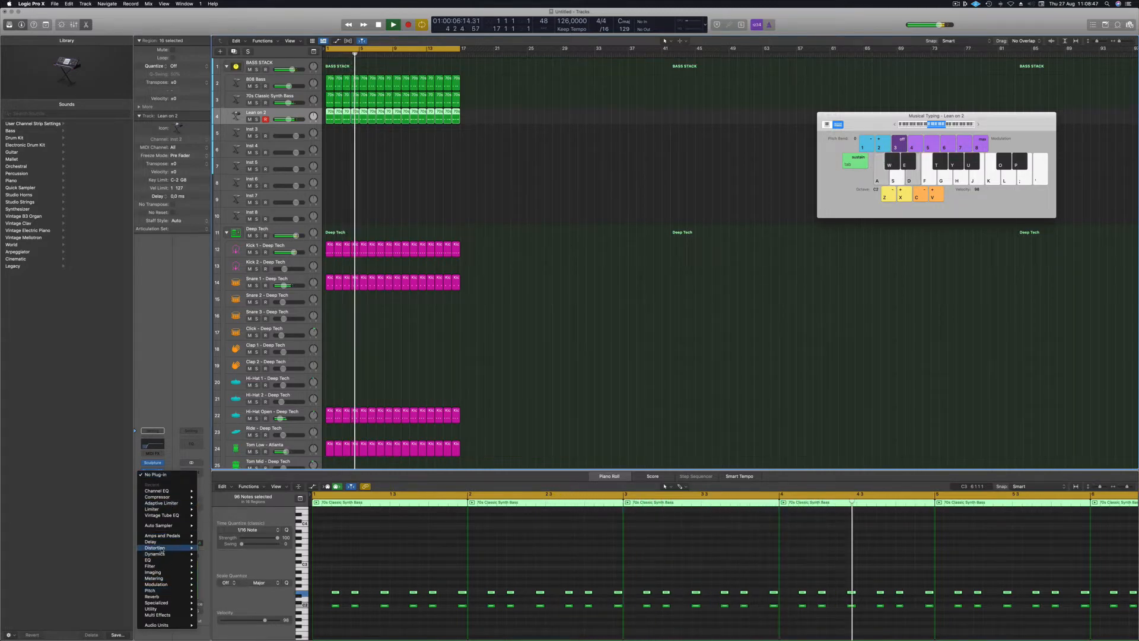
mouse_move(234, 541)
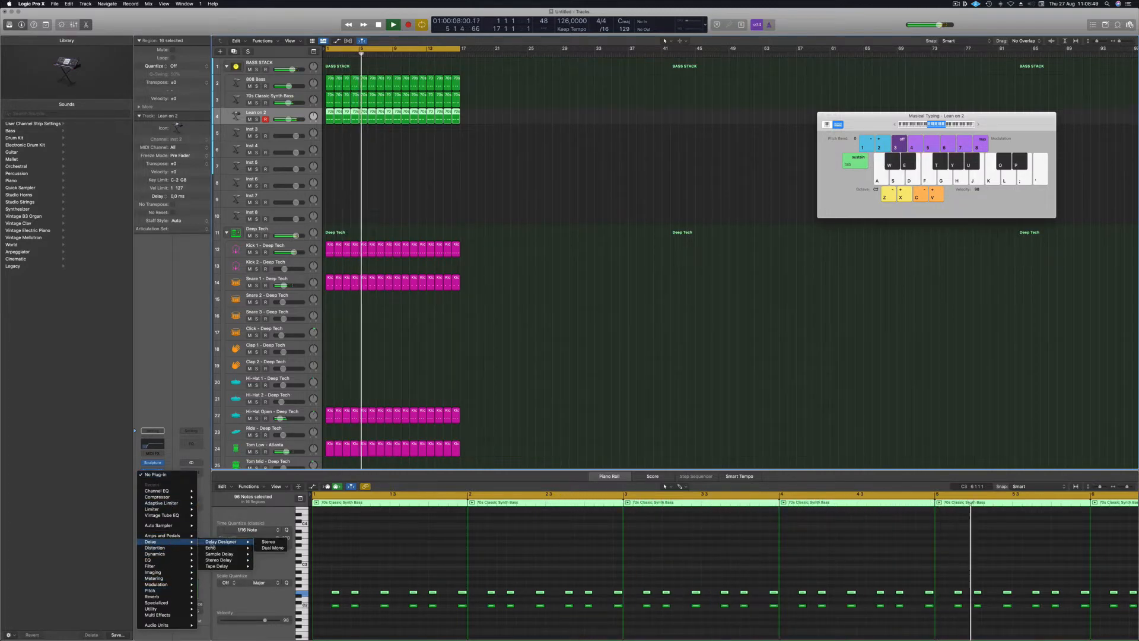
left_click(266, 542)
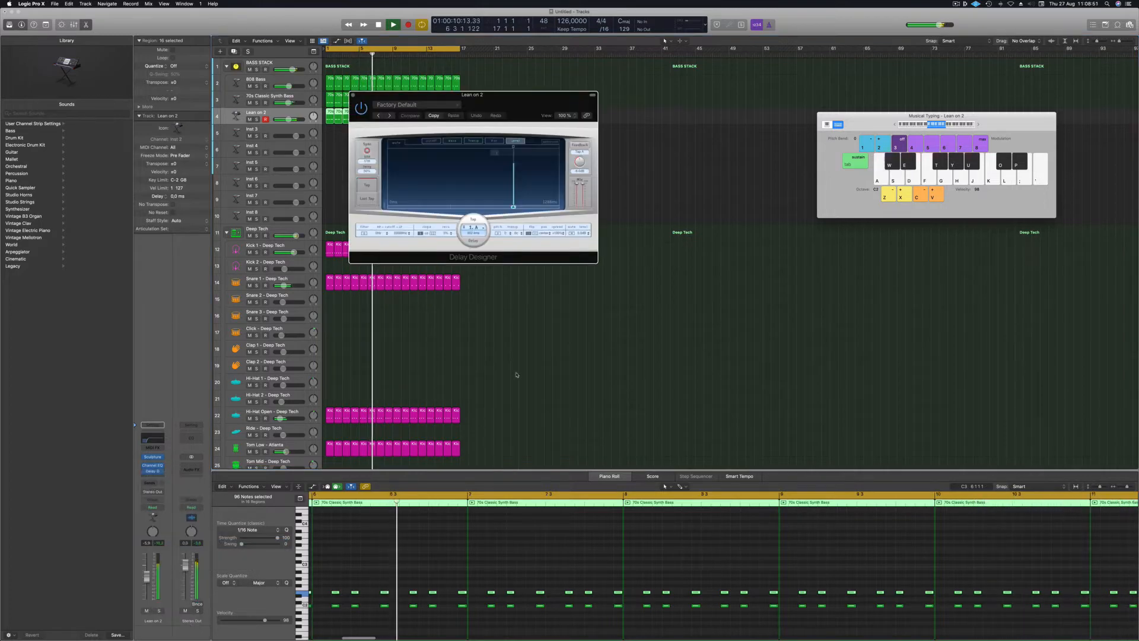
left_click_drag(621, 122, 558, 147)
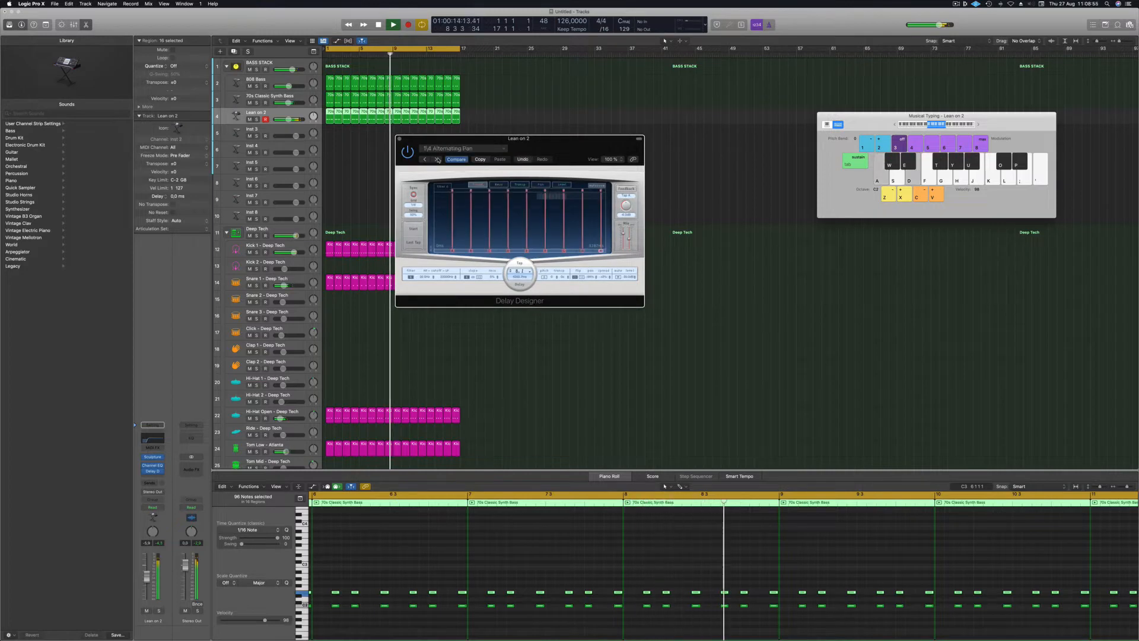
Audition Delay Designer presets: 1/4 Alternating Pan, Dotted Basic Pan, Simple Pan, Slow Pan, adjusting the mix.
left_click(437, 160)
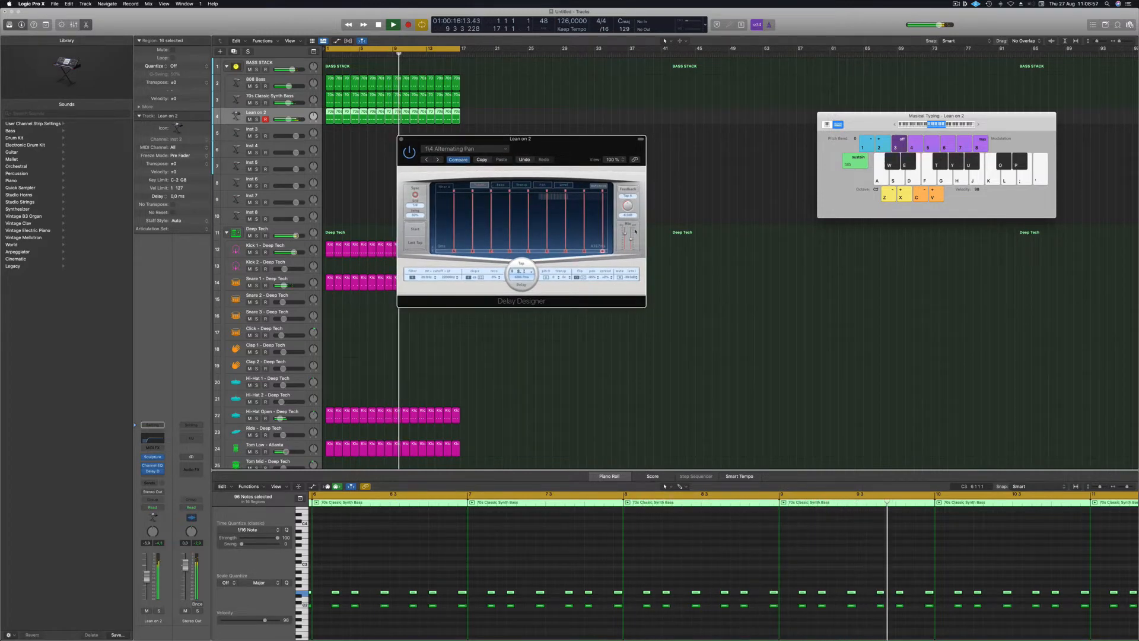
left_click_drag(631, 241, 631, 242)
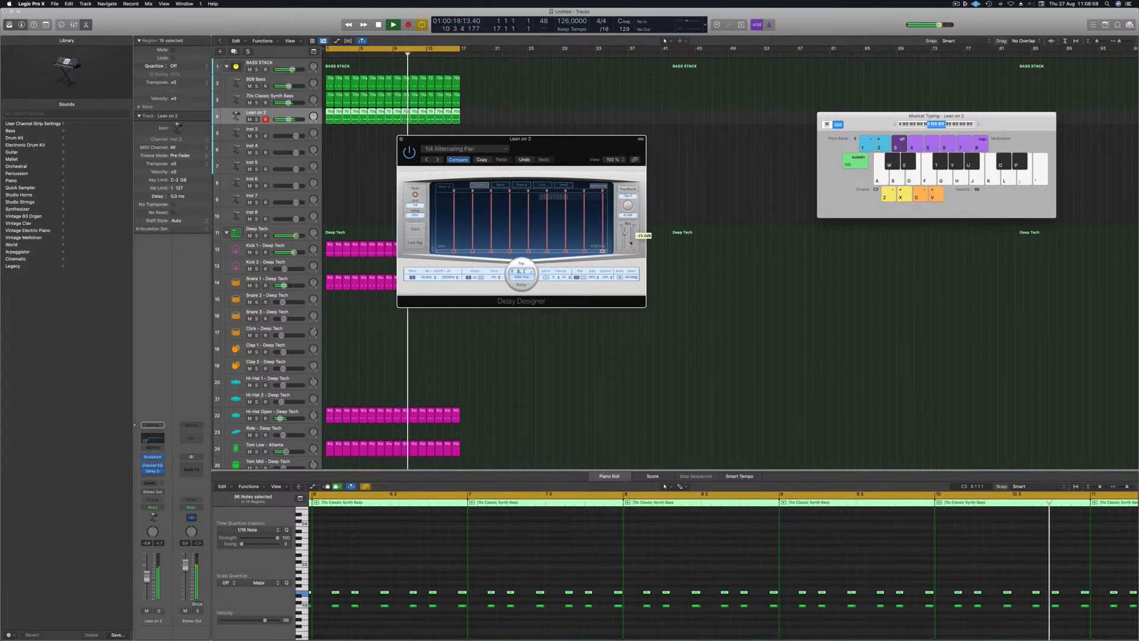
left_click(438, 160)
left_click_drag(538, 146, 554, 136)
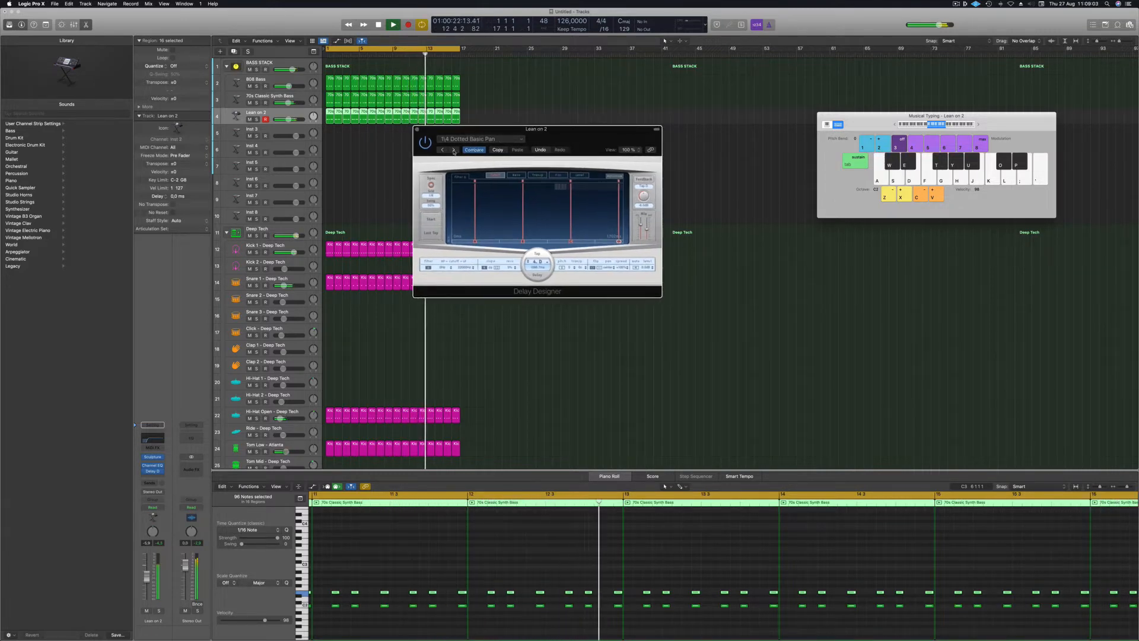
left_click(454, 151)
left_click_drag(582, 138, 574, 139)
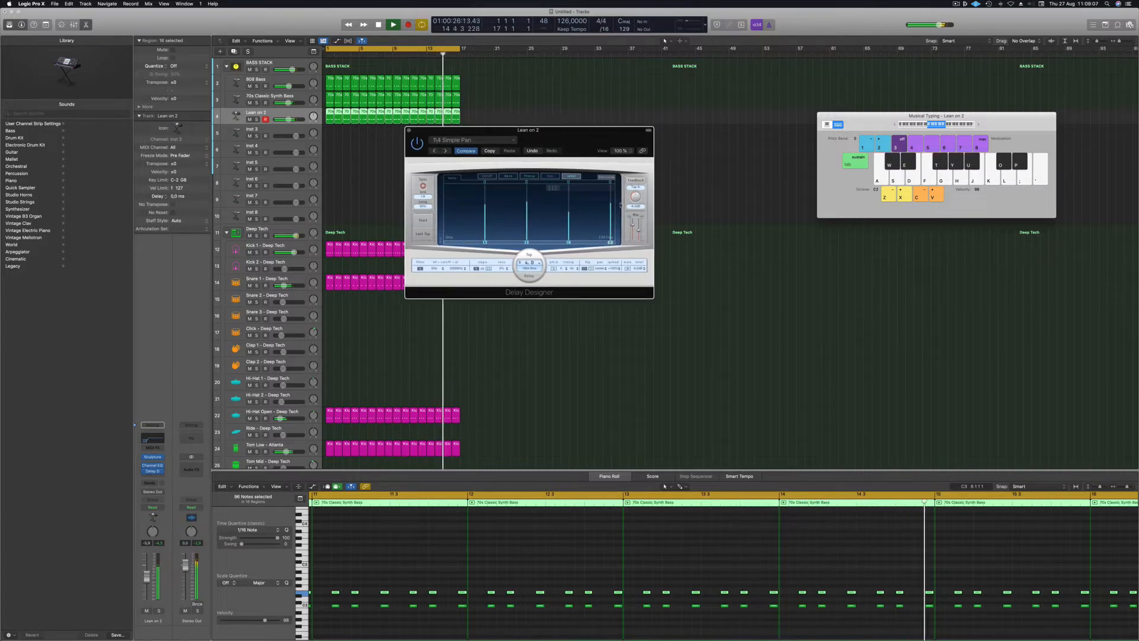
left_click_drag(632, 225, 633, 221)
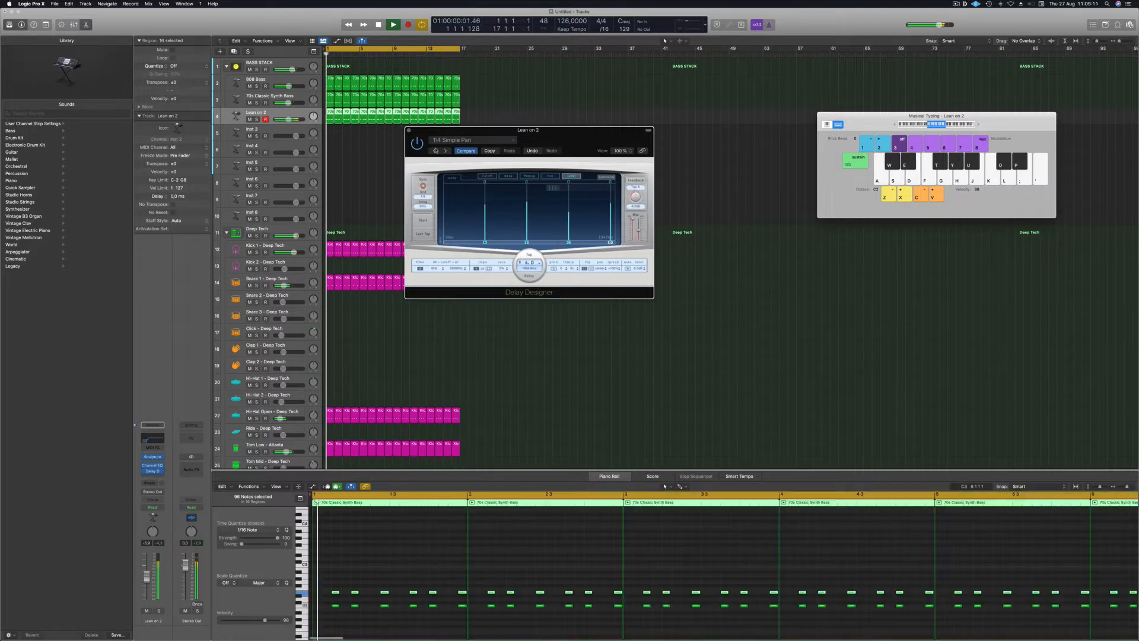
left_click(446, 151)
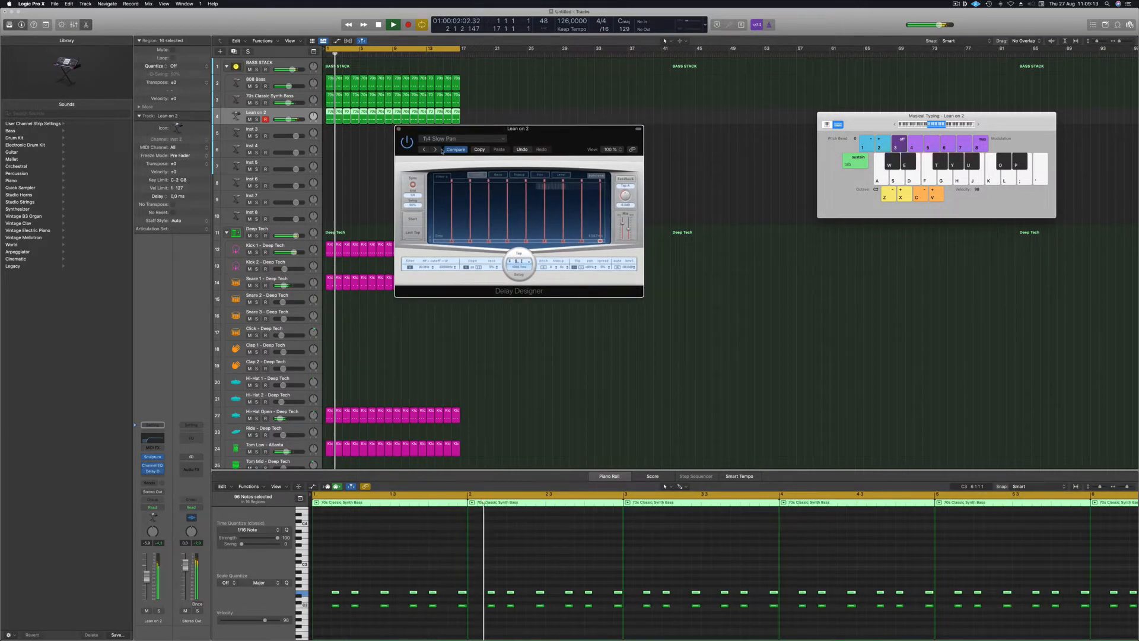
left_click(482, 139)
mouse_move(477, 277)
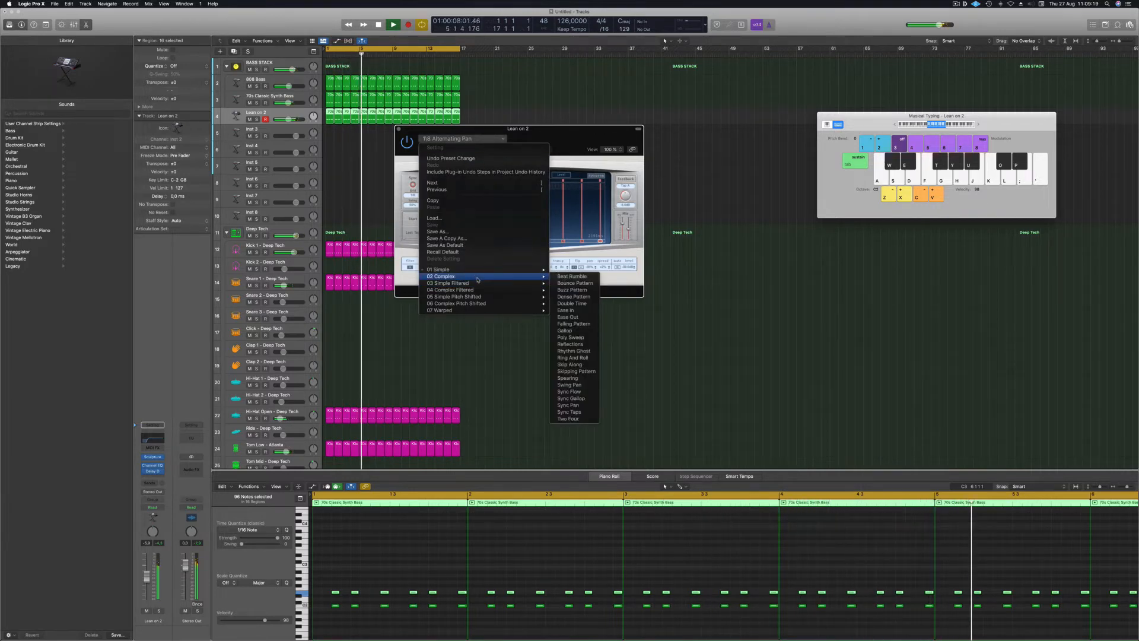
Step through delay presets Beat Rumble, Bounce Pattern, Buzz Pattern, Dense Pattern, Double Time and Ease In.
left_click(572, 276)
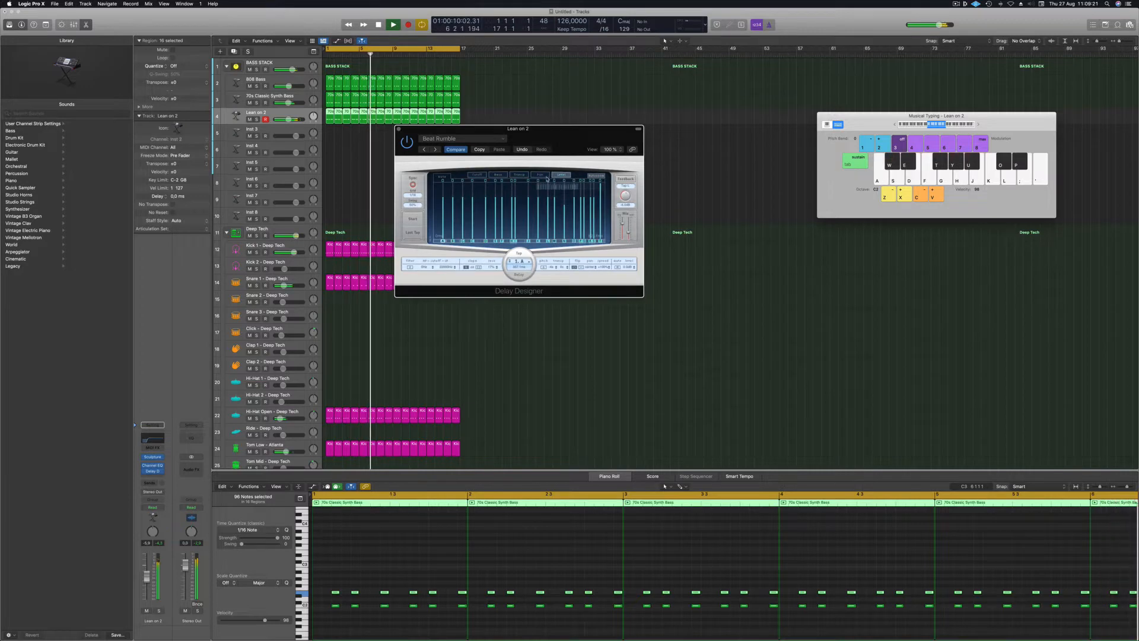
left_click(437, 150)
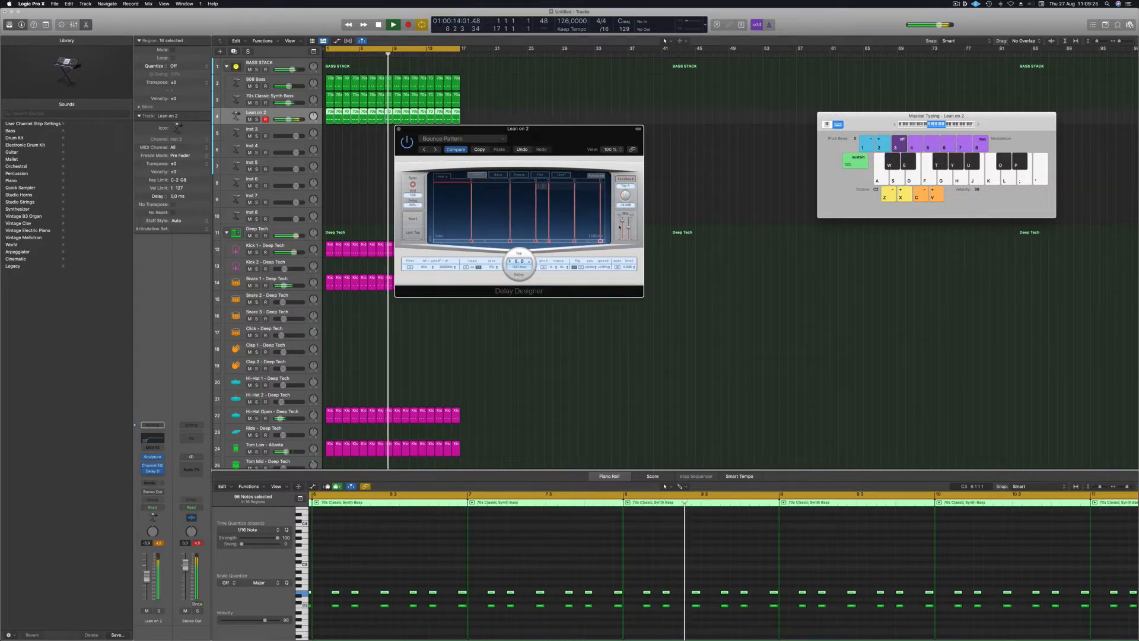
mouse_move(623, 220)
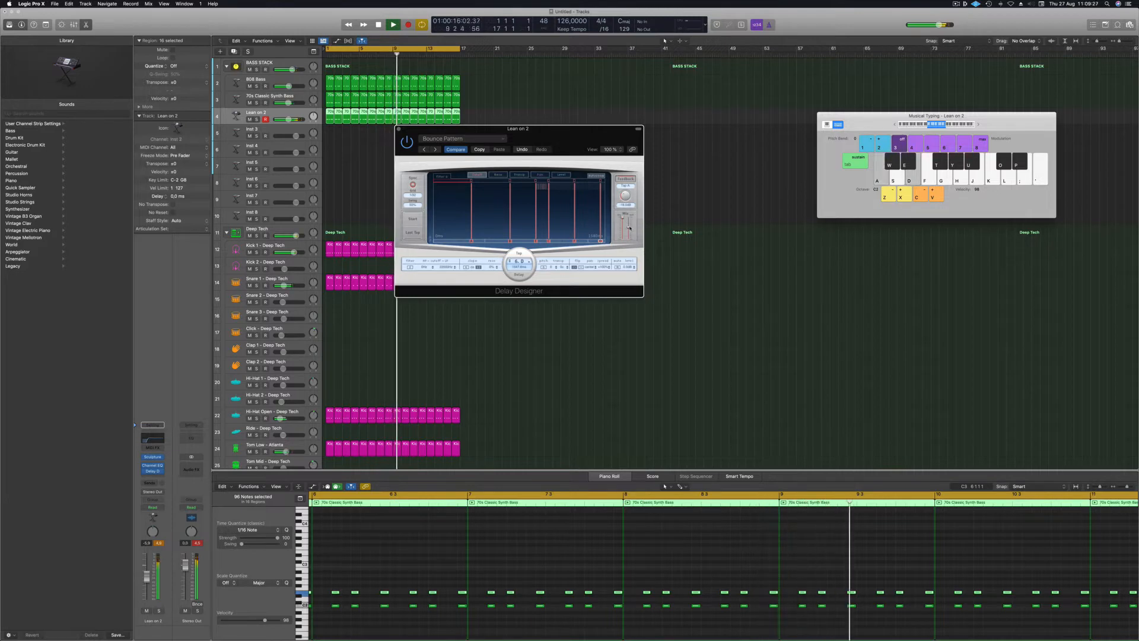
left_click(436, 150)
left_click(437, 150)
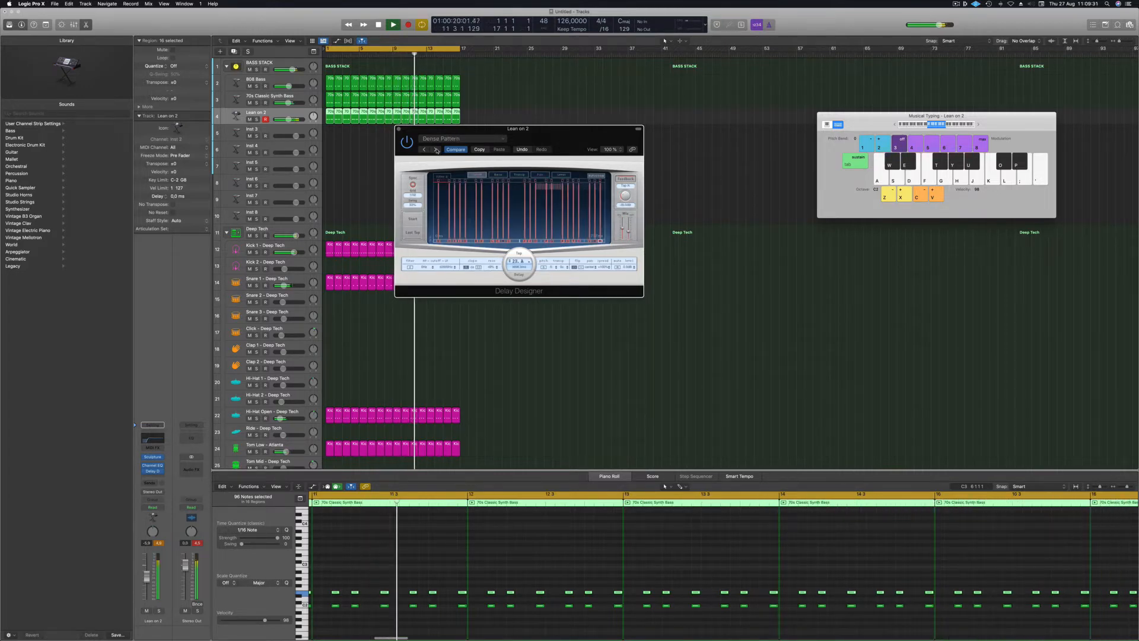
left_click(437, 150)
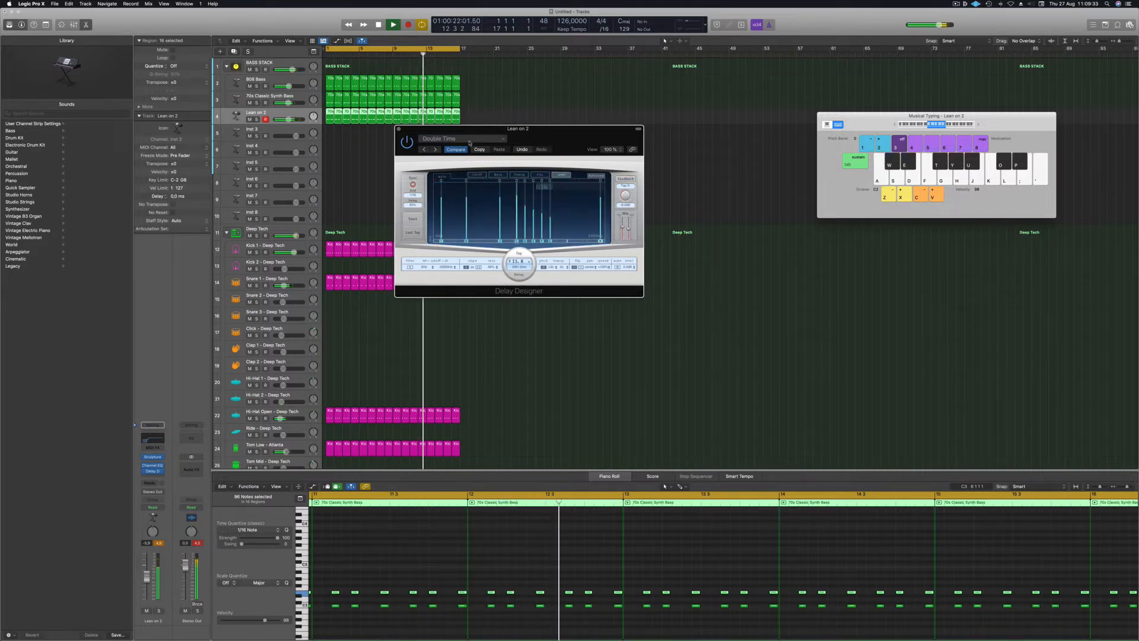
left_click_drag(556, 140, 582, 153)
left_click(461, 162)
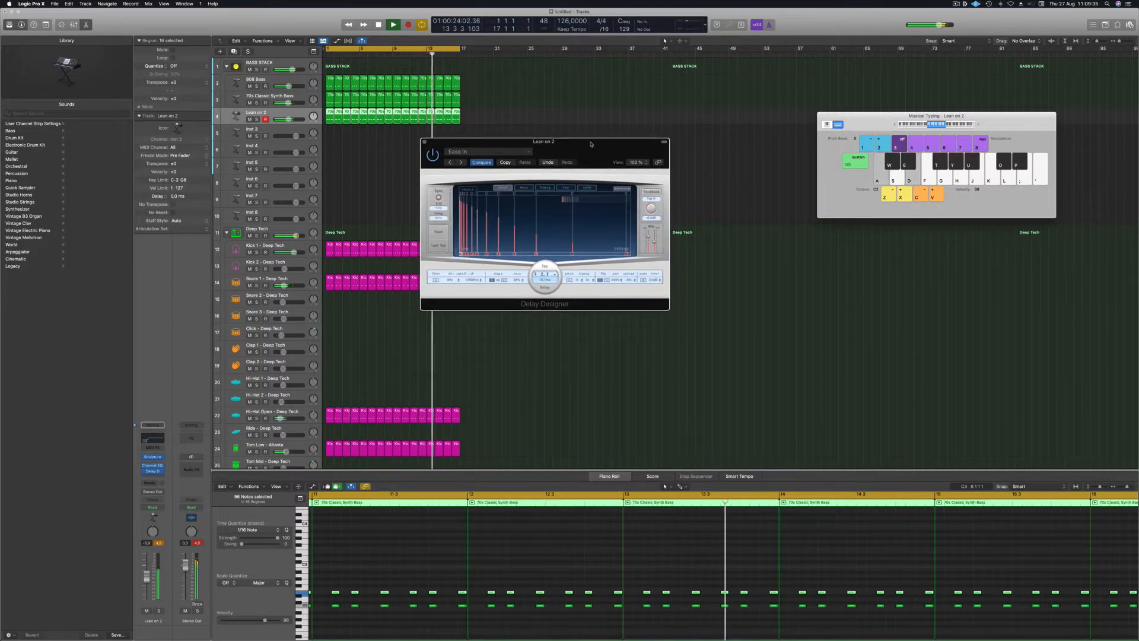
left_click_drag(465, 141, 454, 142)
Load 1/8 Dotted Filter Pan, raise Dry, lower Wet to -34 dB, close the delay, and return to start.
left_click(472, 152)
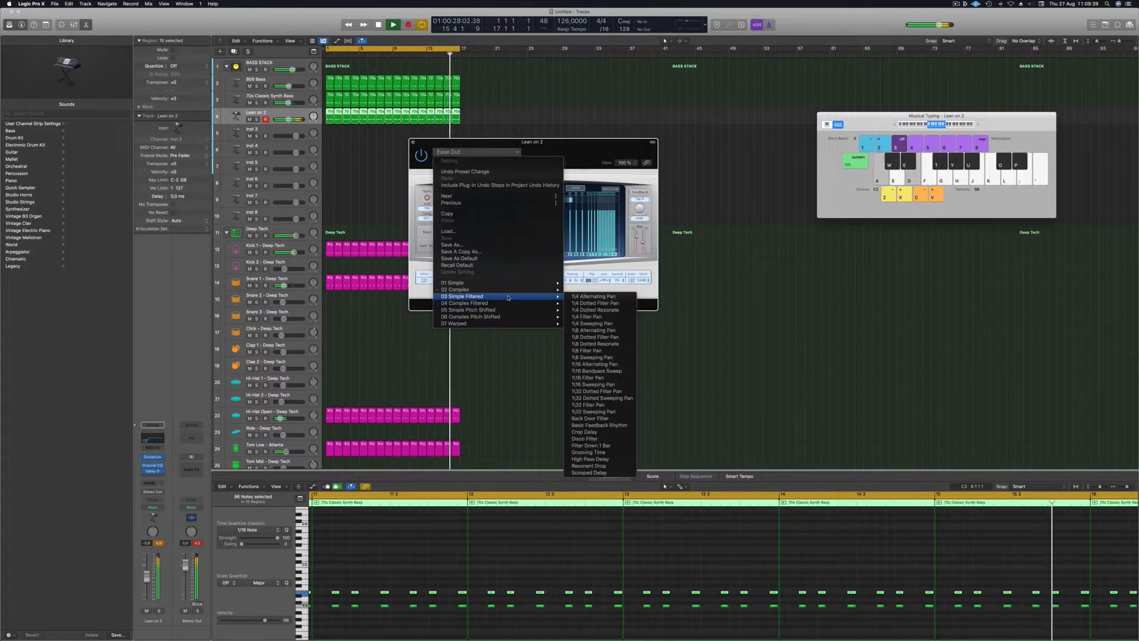
mouse_move(490, 300)
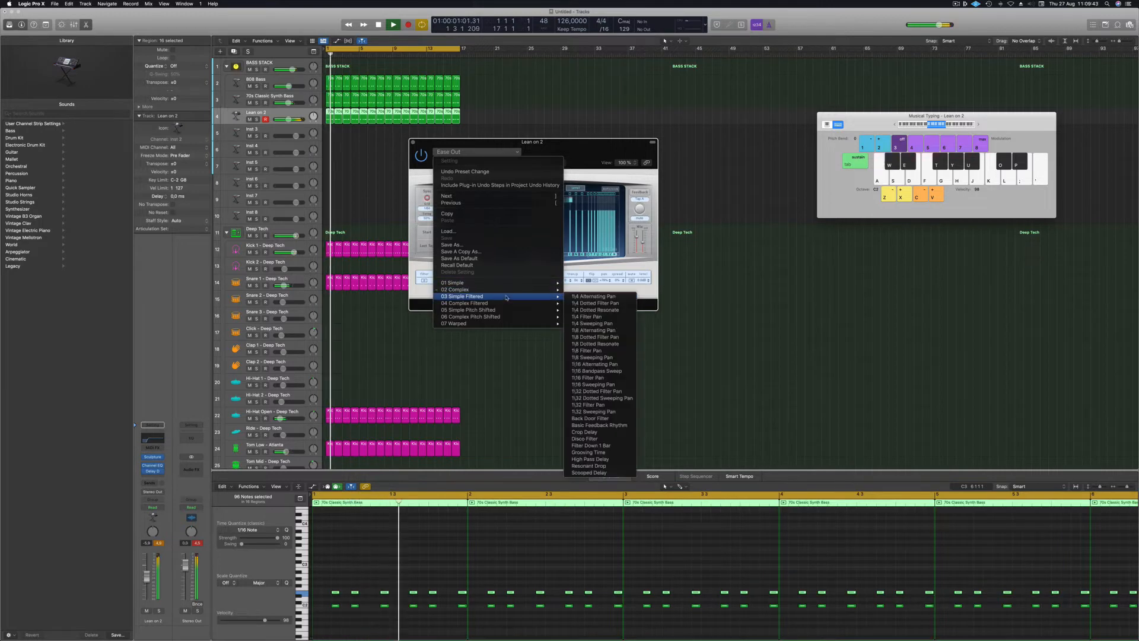
left_click(595, 337)
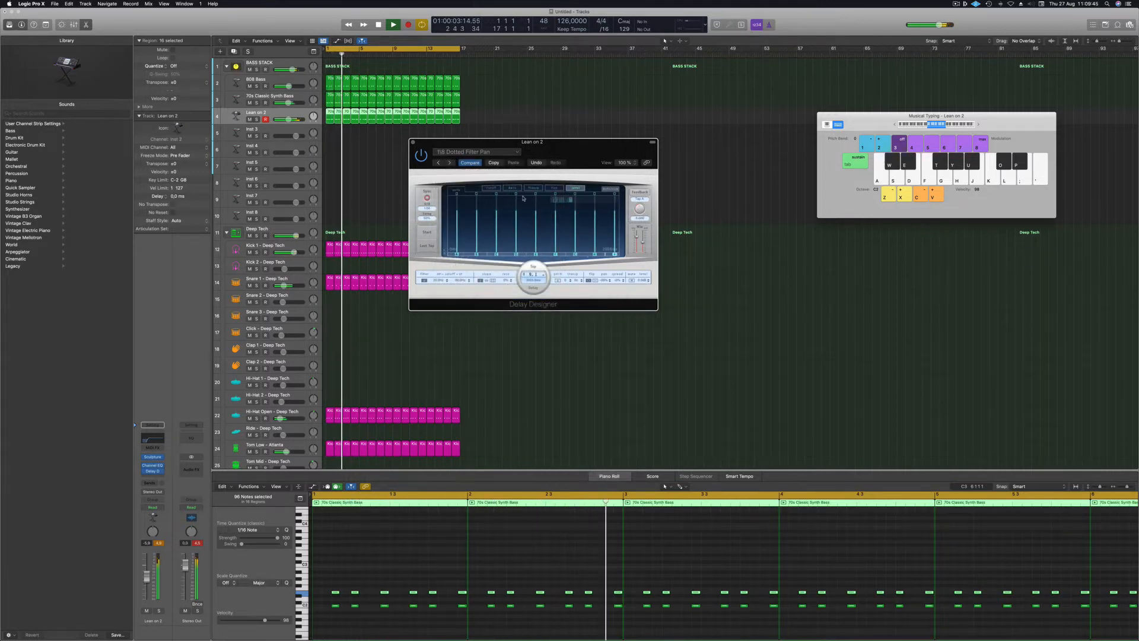
left_click_drag(564, 146, 581, 156)
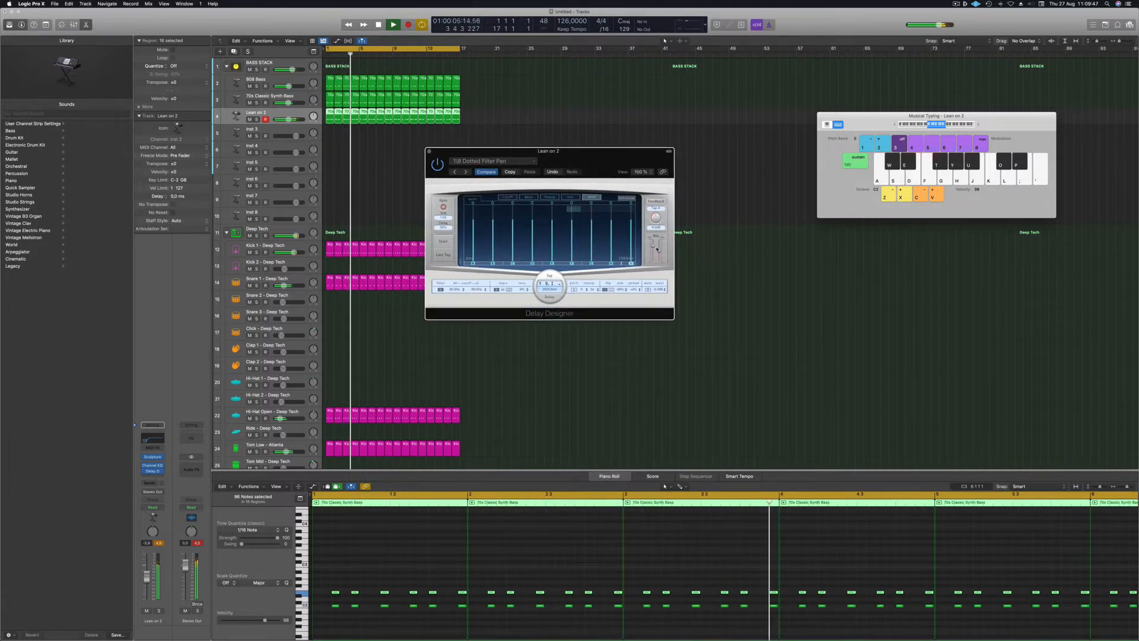
key("a")
left_click_drag(653, 245, 659, 258)
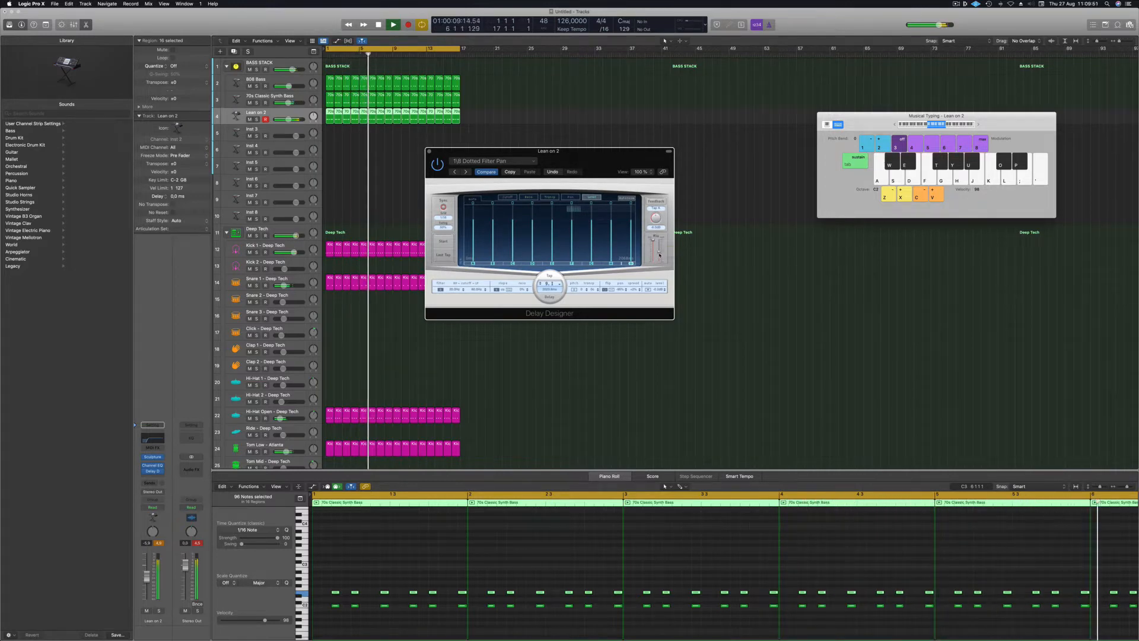
left_click_drag(448, 156, 452, 157)
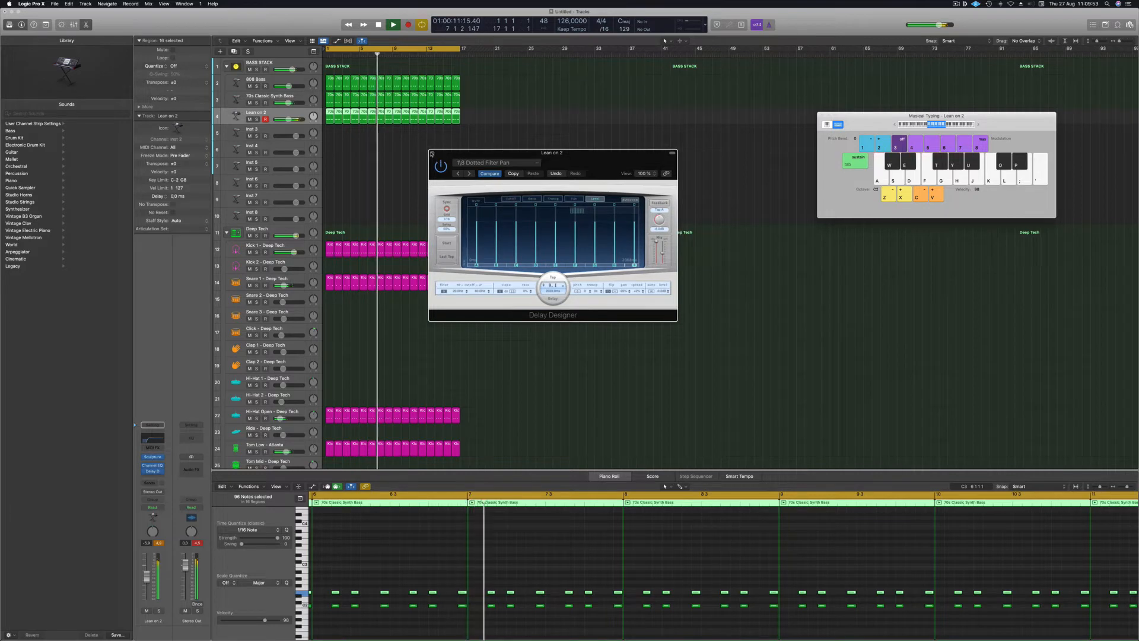
left_click(432, 152)
key("Return")
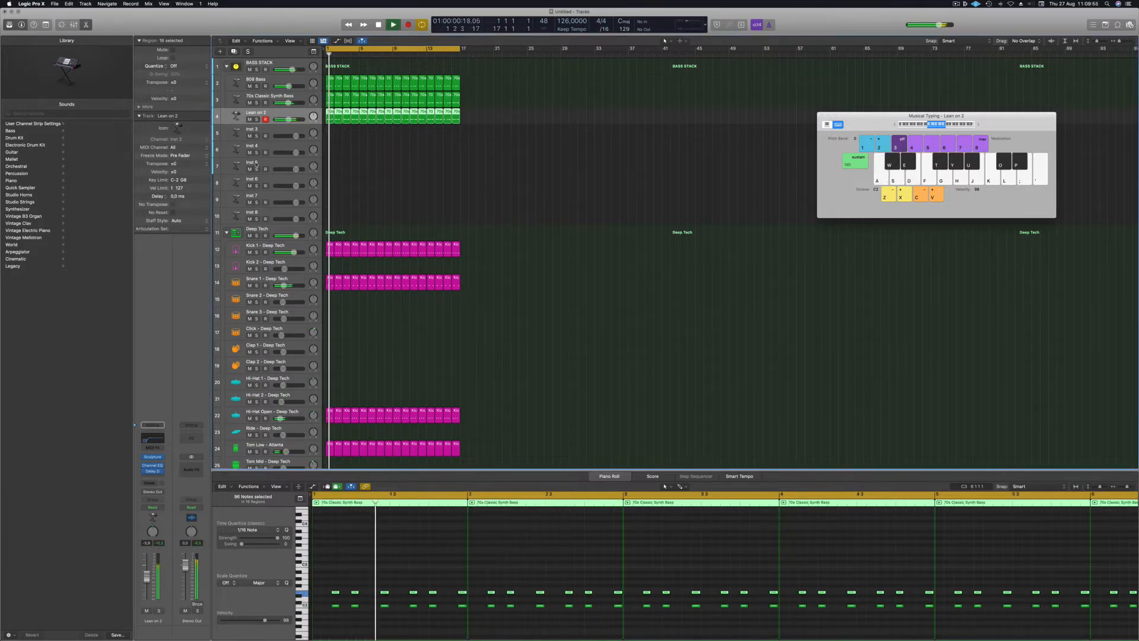
Lower Lean on 2 to -8.2 and add a Compressor in the first effect slot.
left_click_drag(147, 579, 147, 585)
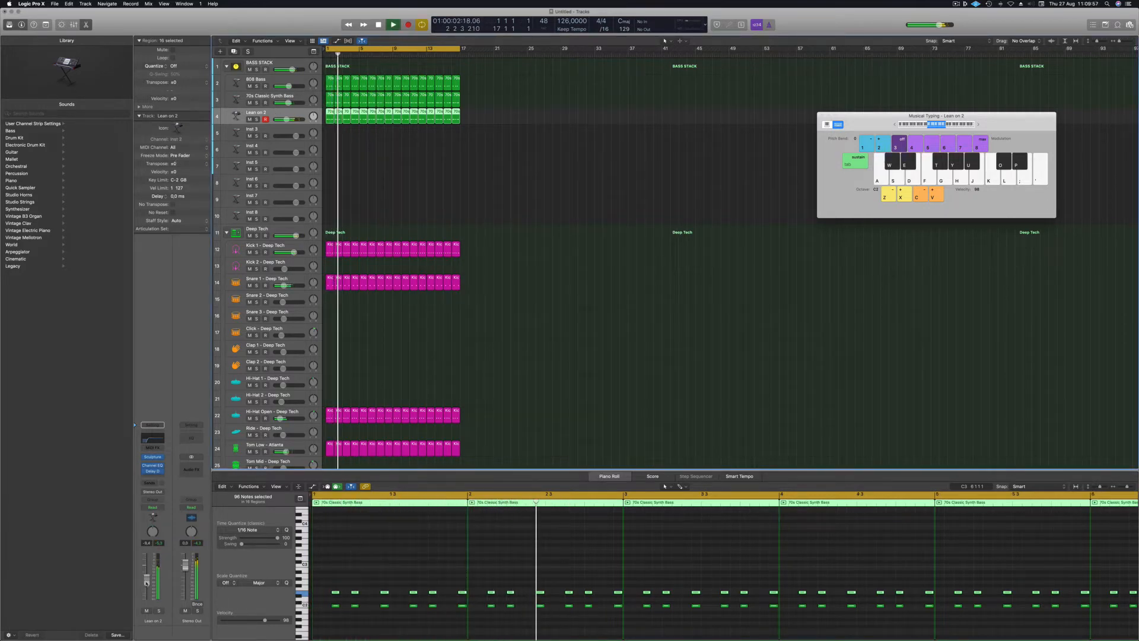
left_click(158, 476)
mouse_move(171, 501)
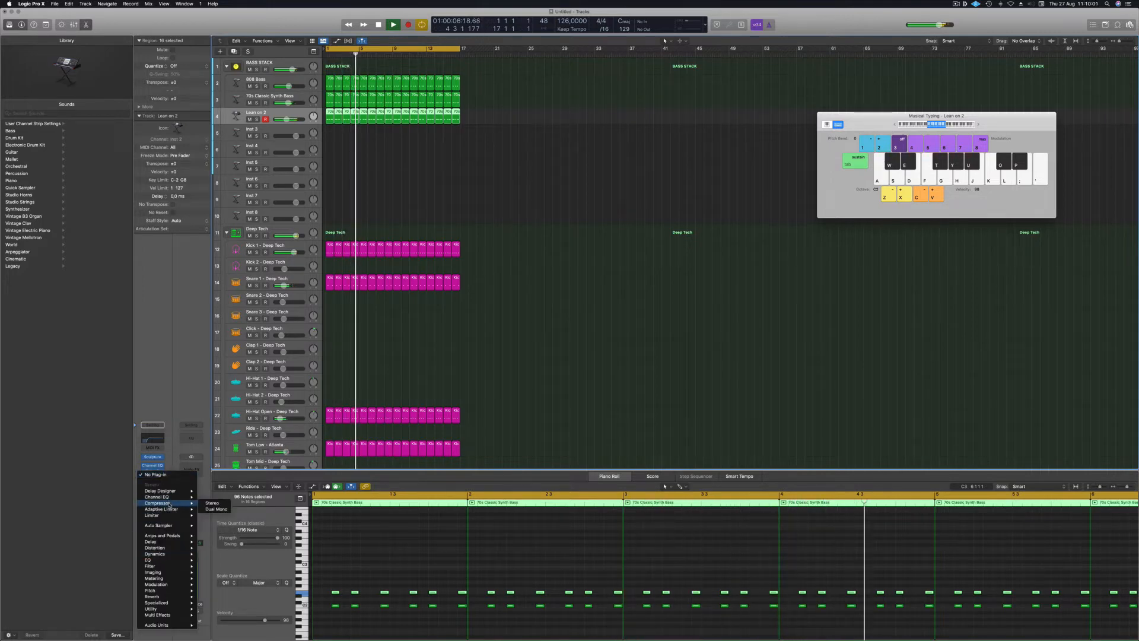
left_click(214, 505)
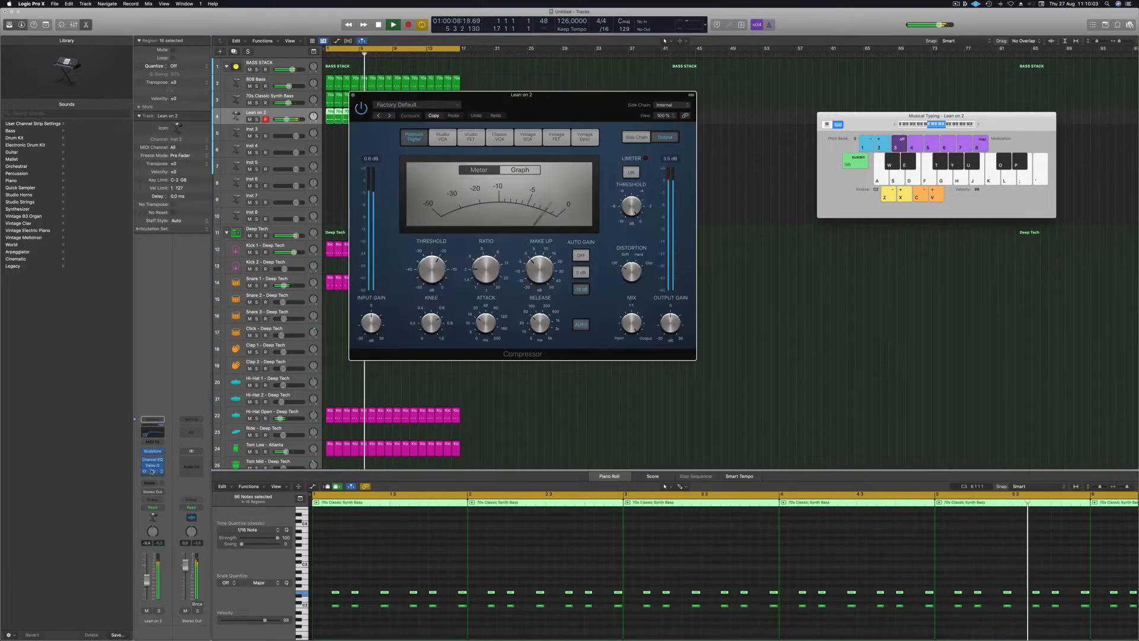
left_click_drag(152, 471, 155, 461)
left_click(154, 460)
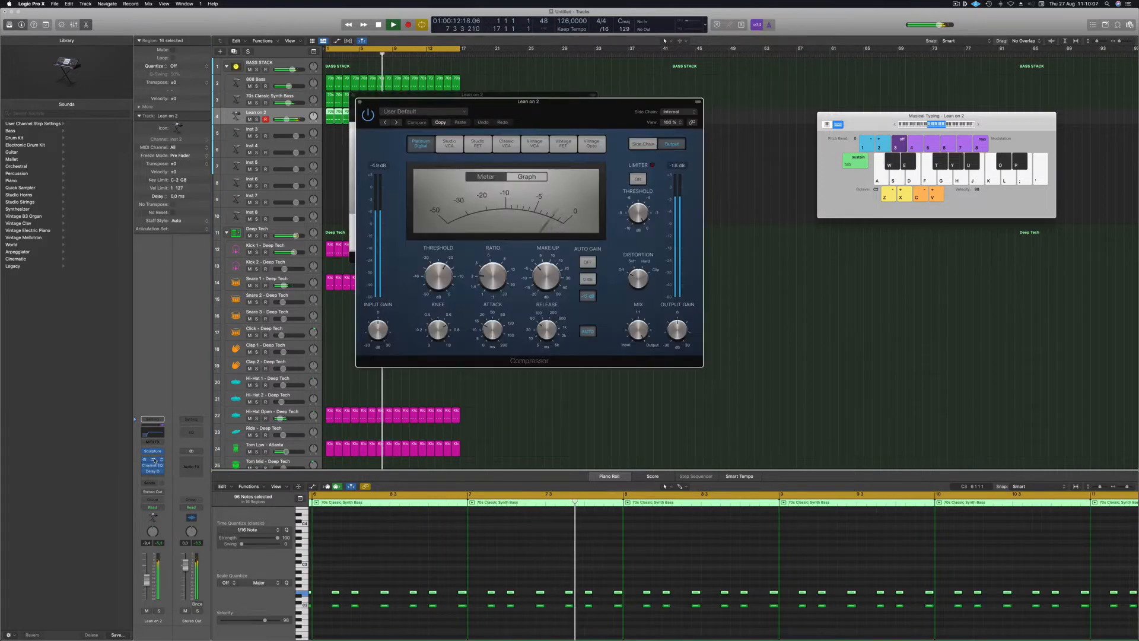
left_click_drag(561, 114, 574, 114)
Set the compressor to 1500 ms release, 0 ms attack, -23.5 dB threshold, and limiter -5.8 dB.
left_click_drag(573, 340, 562, 348)
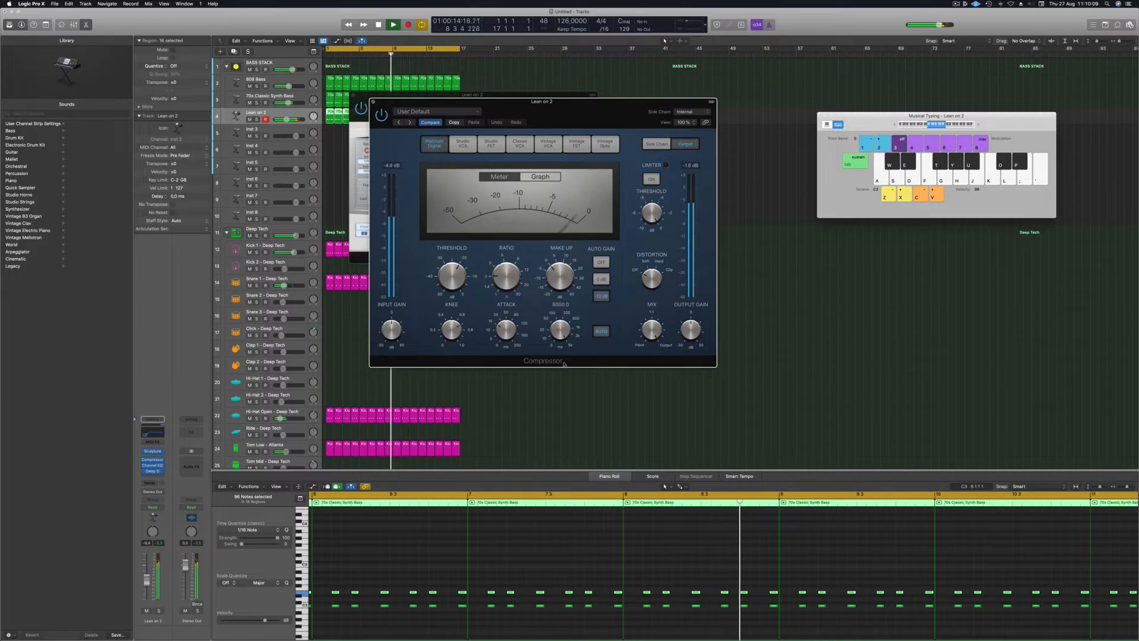
left_click_drag(500, 332, 528, 338)
left_click_drag(471, 270, 455, 280)
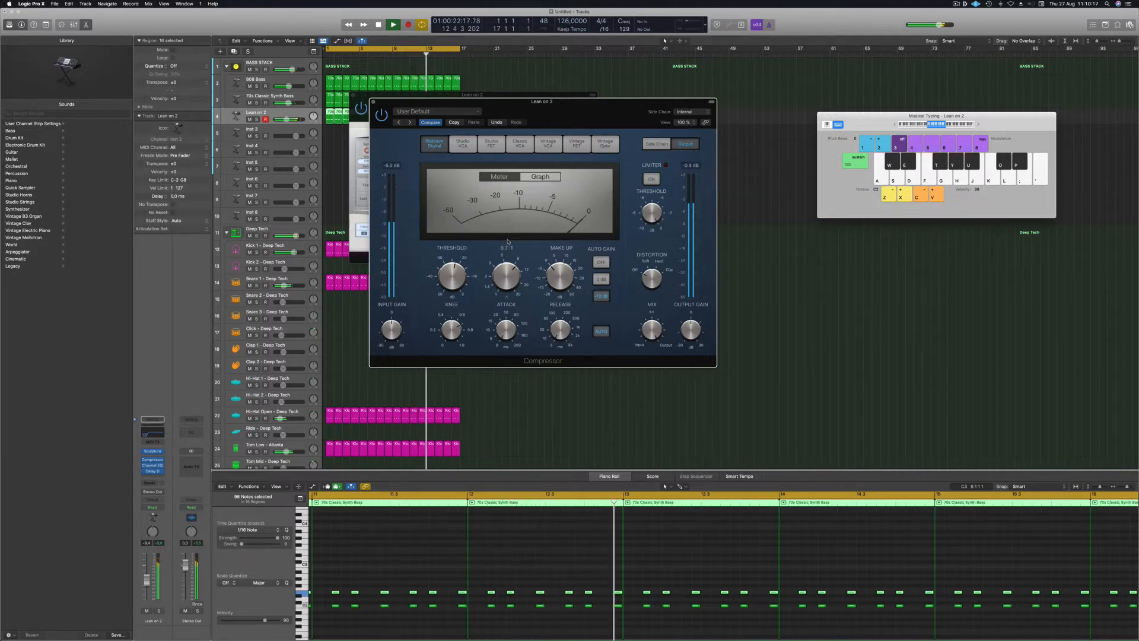
left_click_drag(462, 276, 461, 277)
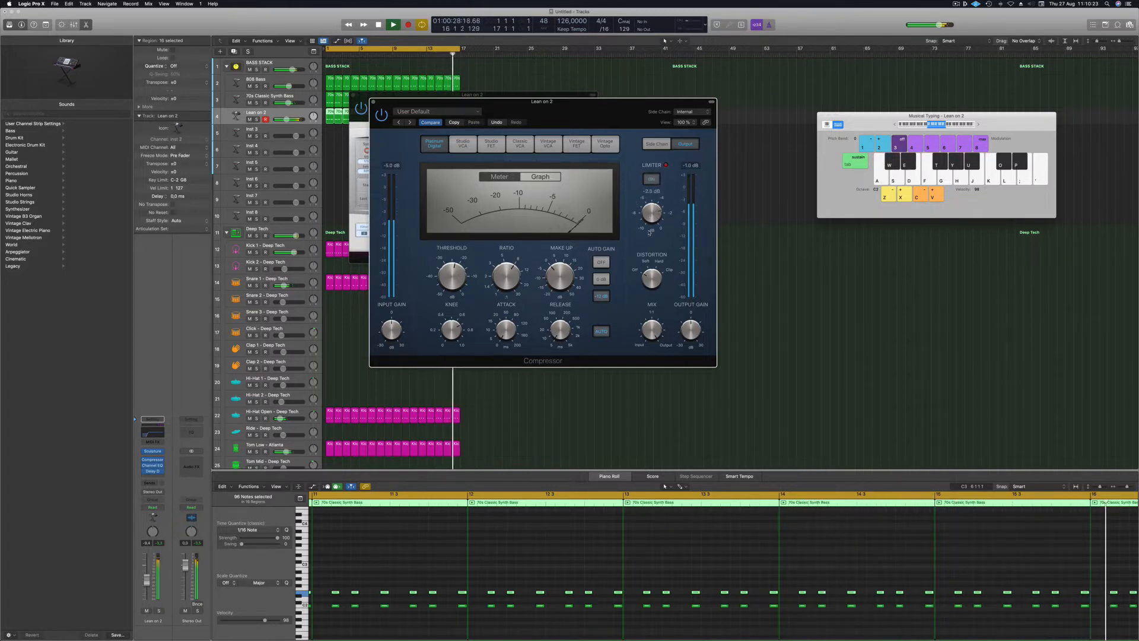
left_click_drag(650, 218, 651, 222)
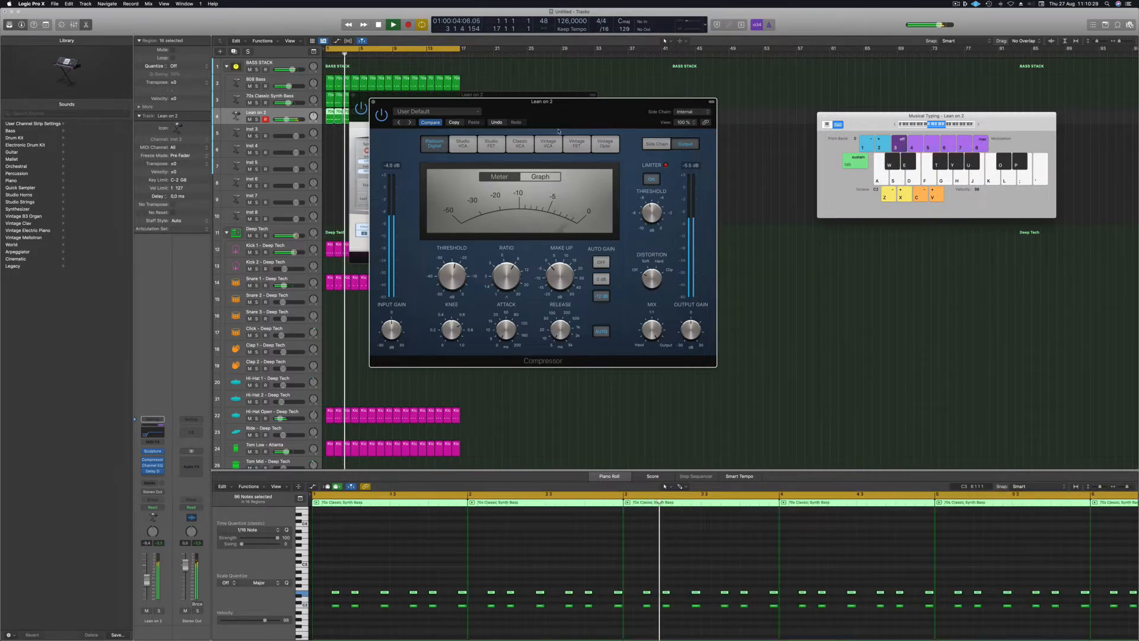
left_click_drag(571, 111, 620, 115)
Lower the Lean on 2 volume to -12.3 and insert a second stereo Compressor.
key("Return")
left_click_drag(147, 582, 147, 585)
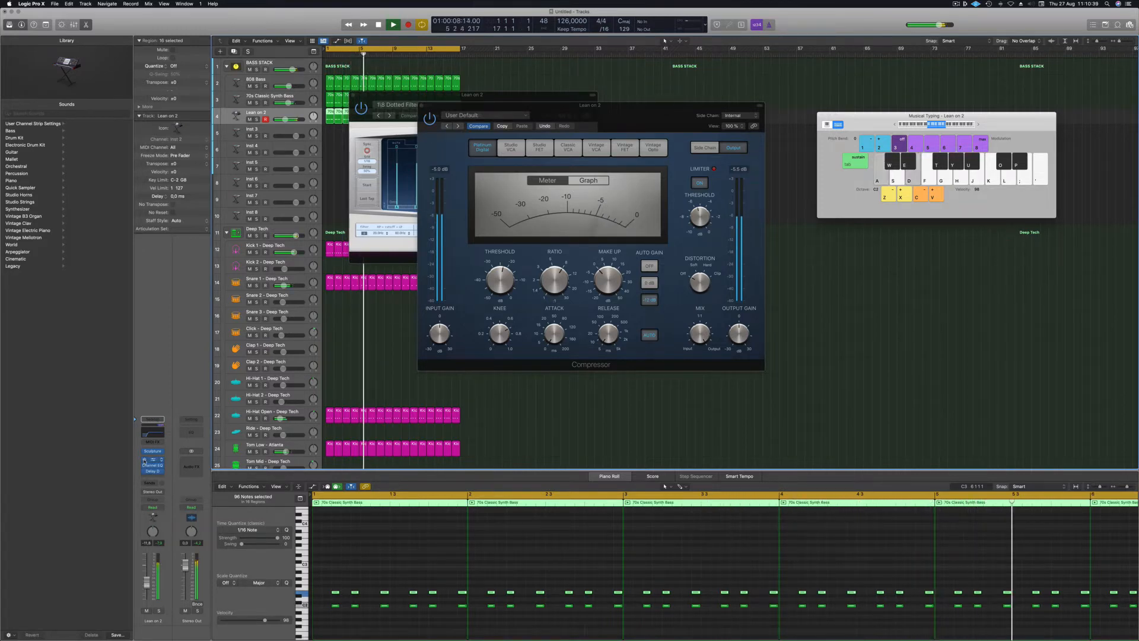
left_click_drag(147, 584, 147, 585)
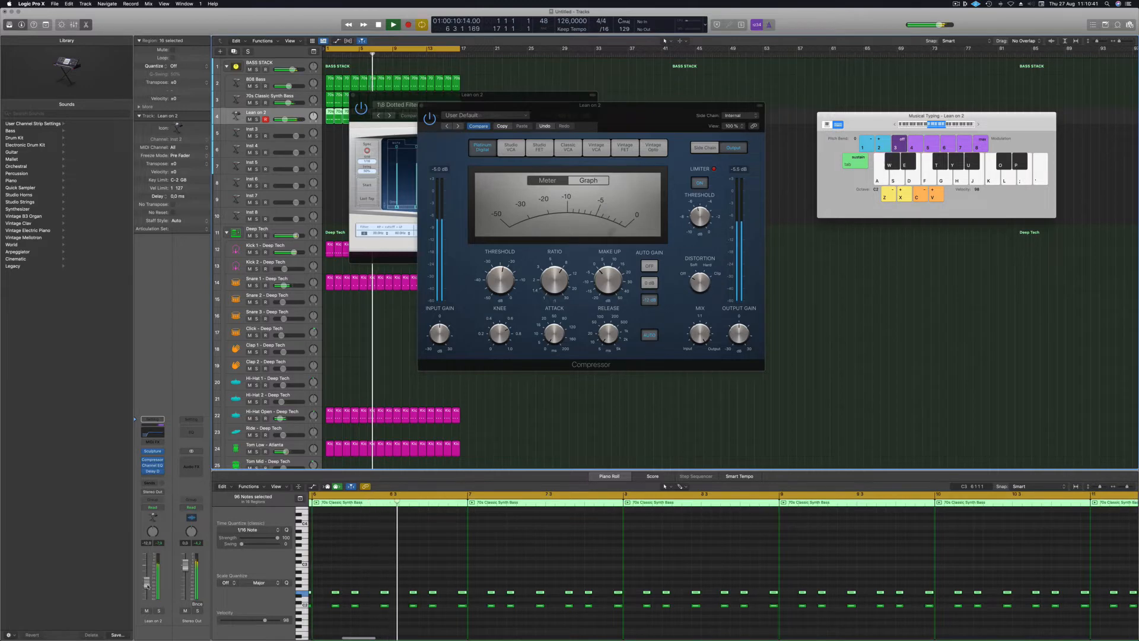
left_click(158, 474)
mouse_move(196, 483)
left_click(231, 484)
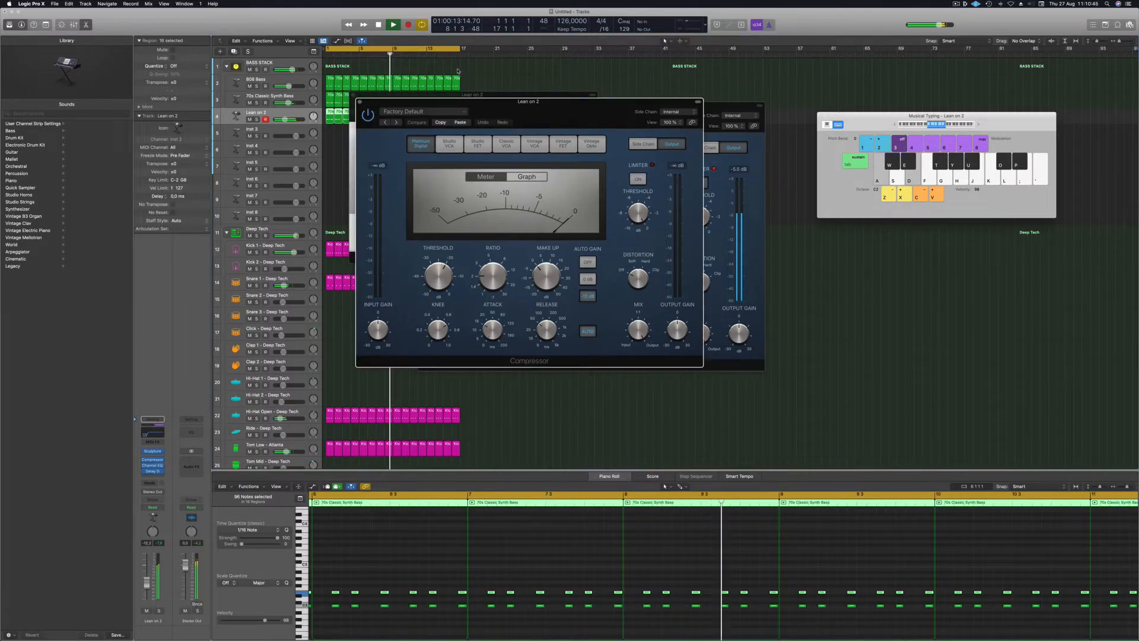
Side-chain the Lean on 2 compressor to Kick 1 - Deep Tech.
left_click(700, 121)
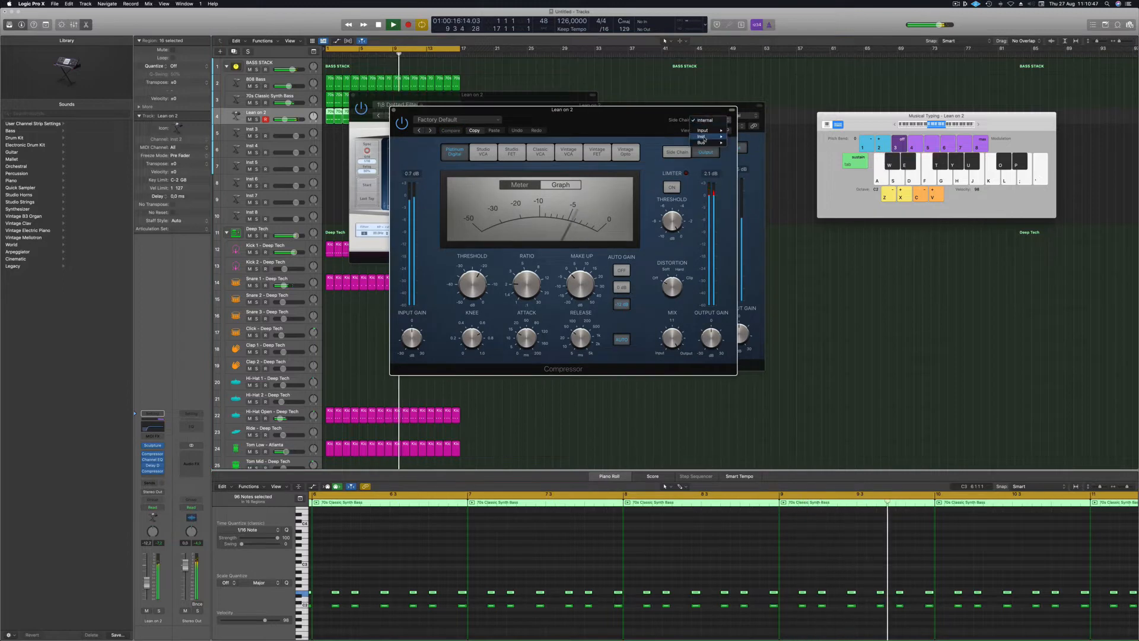
mouse_move(707, 138)
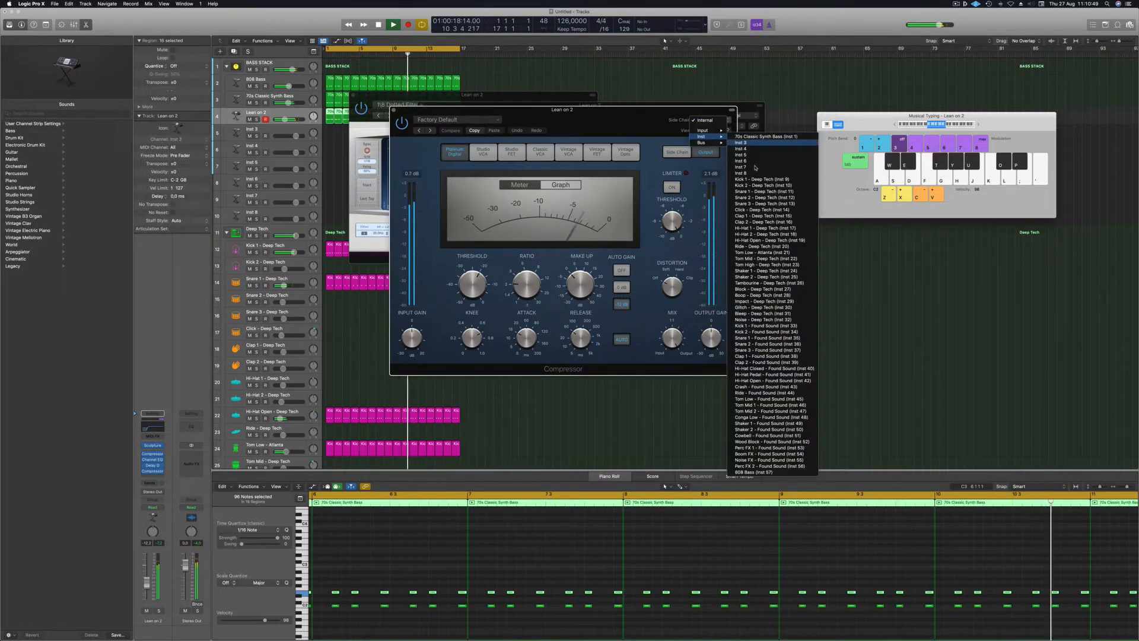
left_click(768, 179)
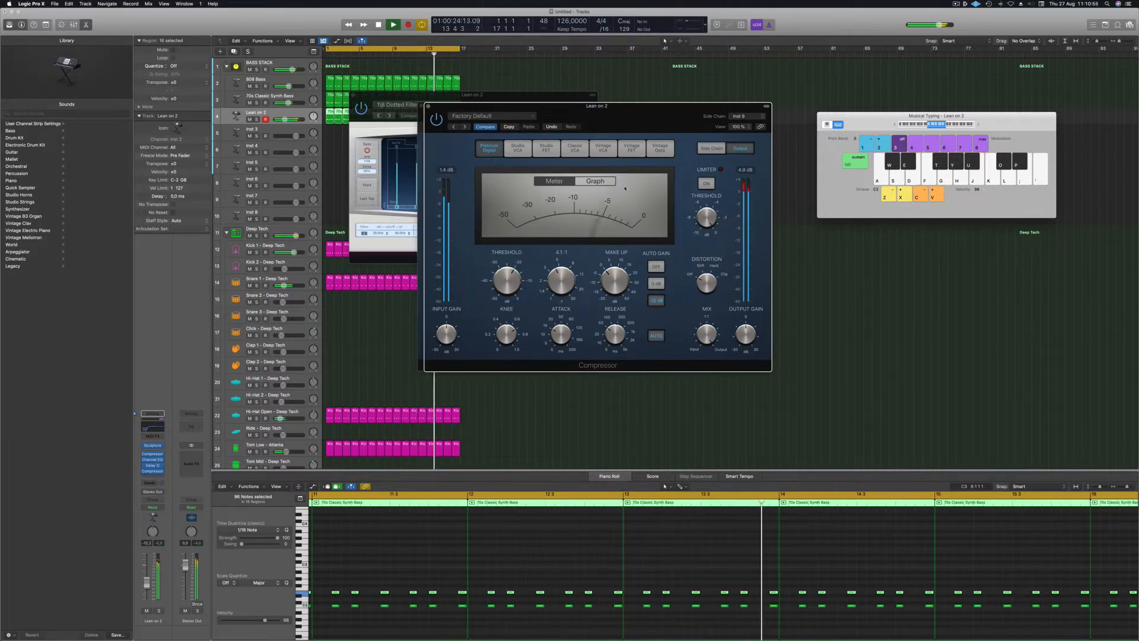
Compare compressor models, settle on Vintage Opto, turn auto gain off and enable the limiter.
left_click(597, 148)
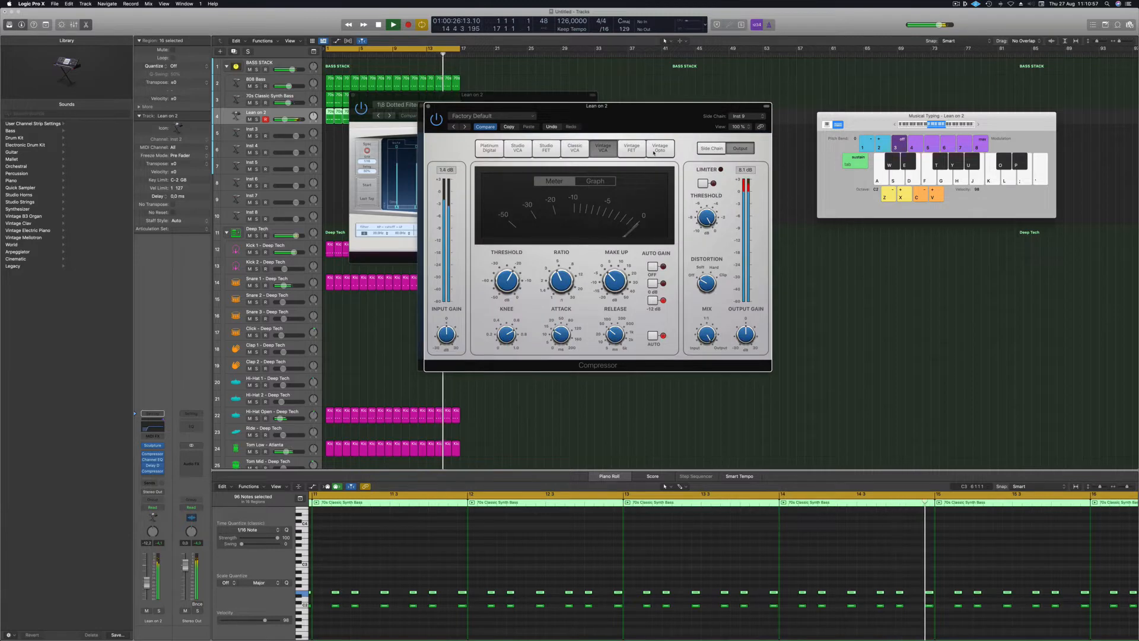
left_click(656, 152)
left_click(634, 150)
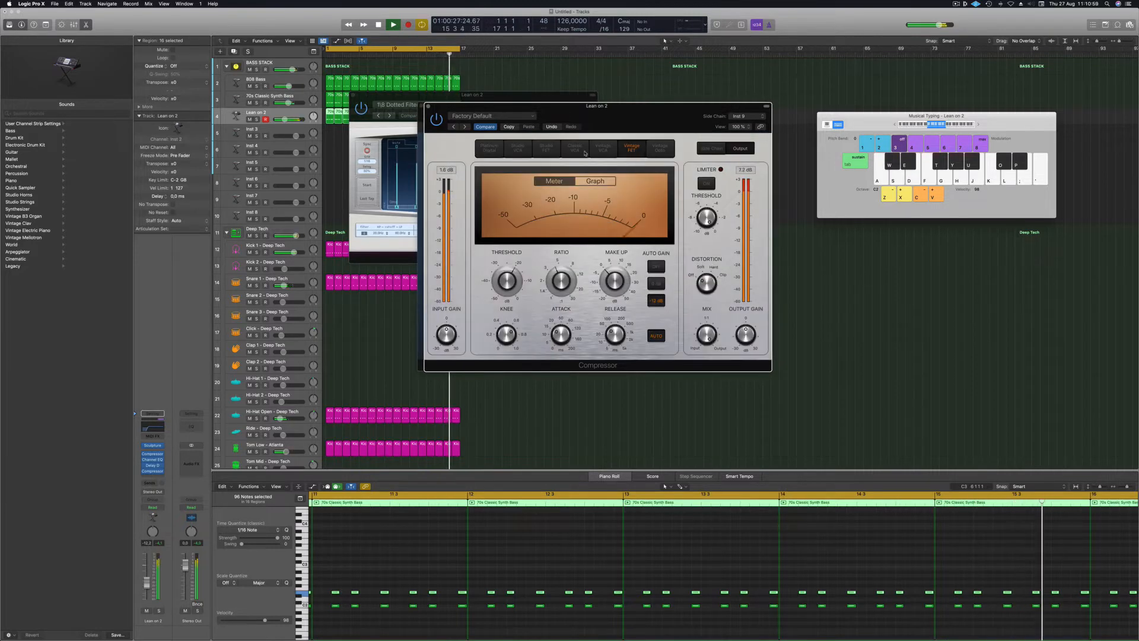
left_click(546, 149)
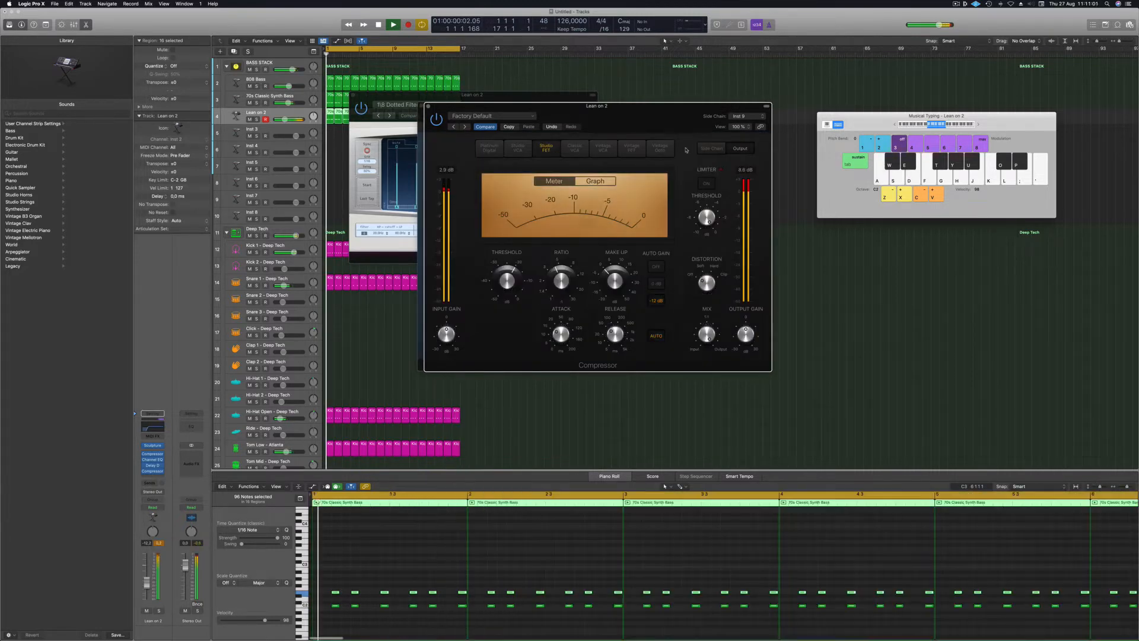
left_click(659, 148)
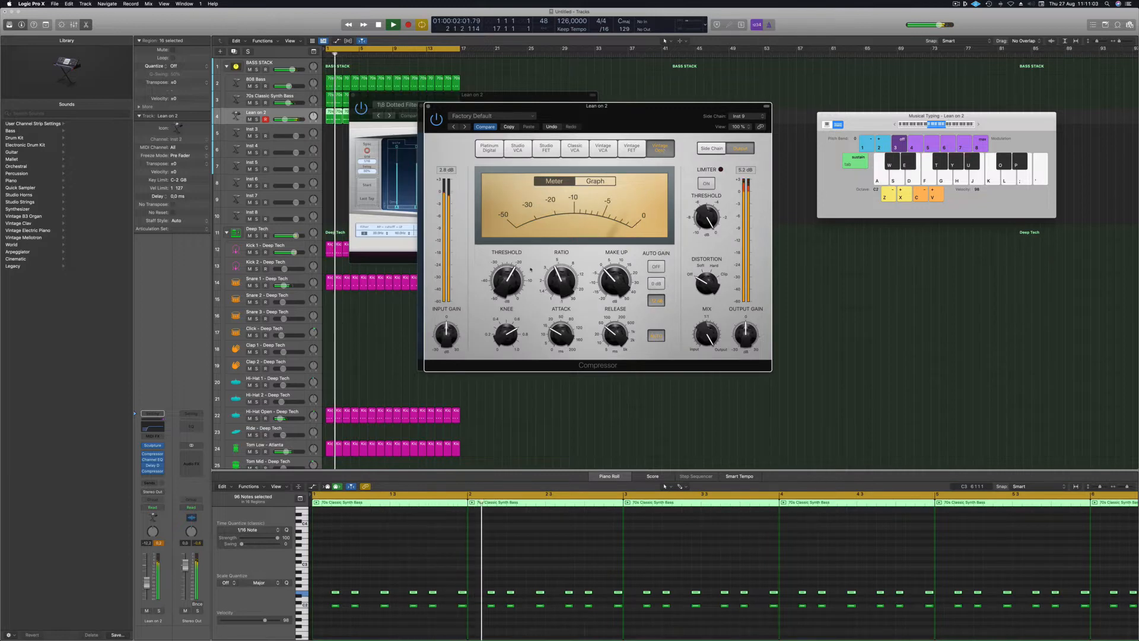
left_click(656, 267)
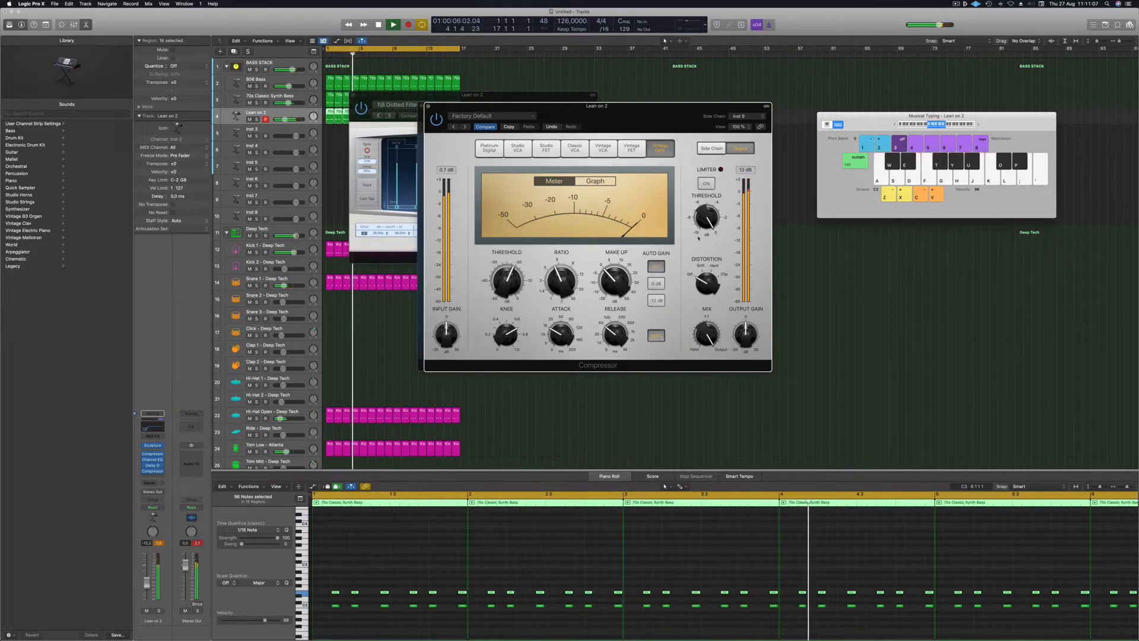
left_click(711, 181)
Lower the threshold to about -26.6 dB, toggle Solo on Lean on 2, and open its Channel EQ.
scroll(508, 288, "down", 5)
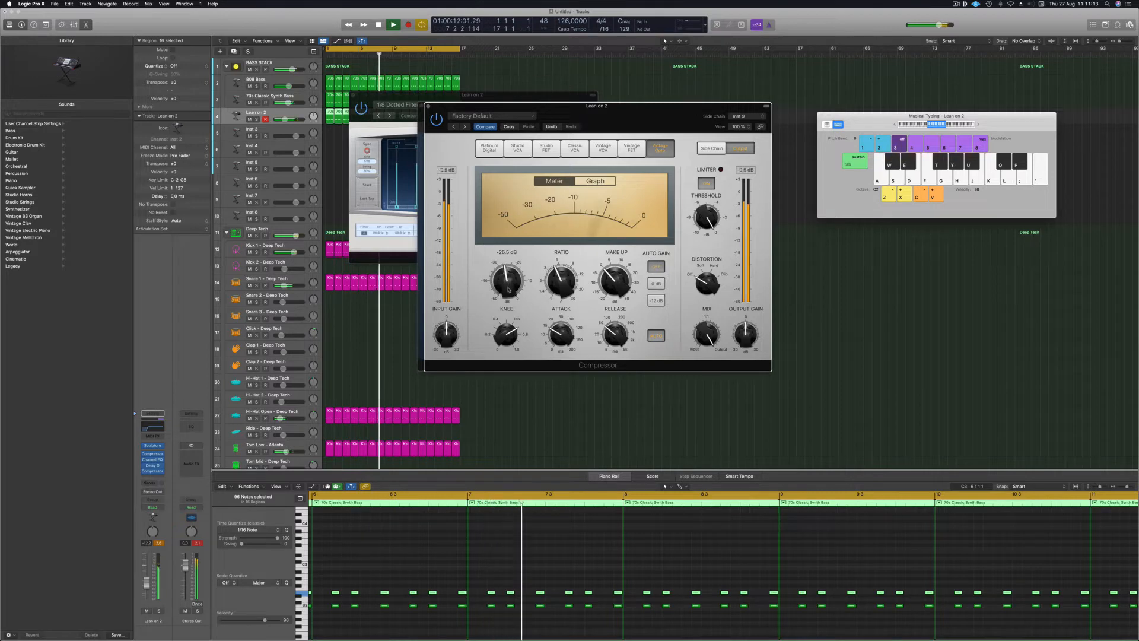
scroll(508, 287, "down", 1)
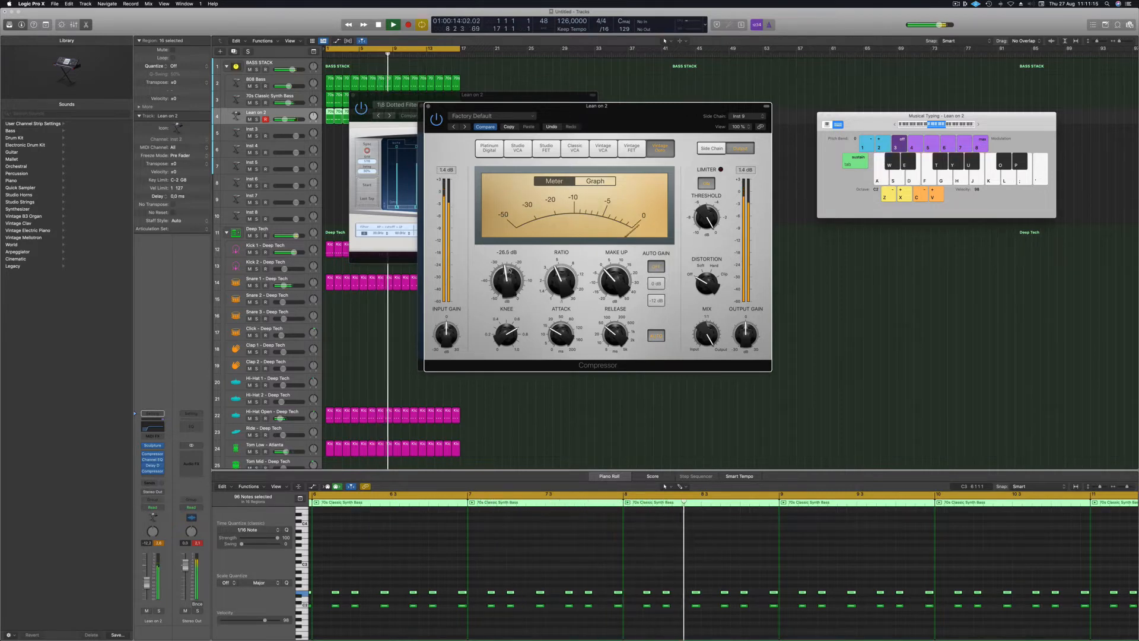
left_click(159, 545)
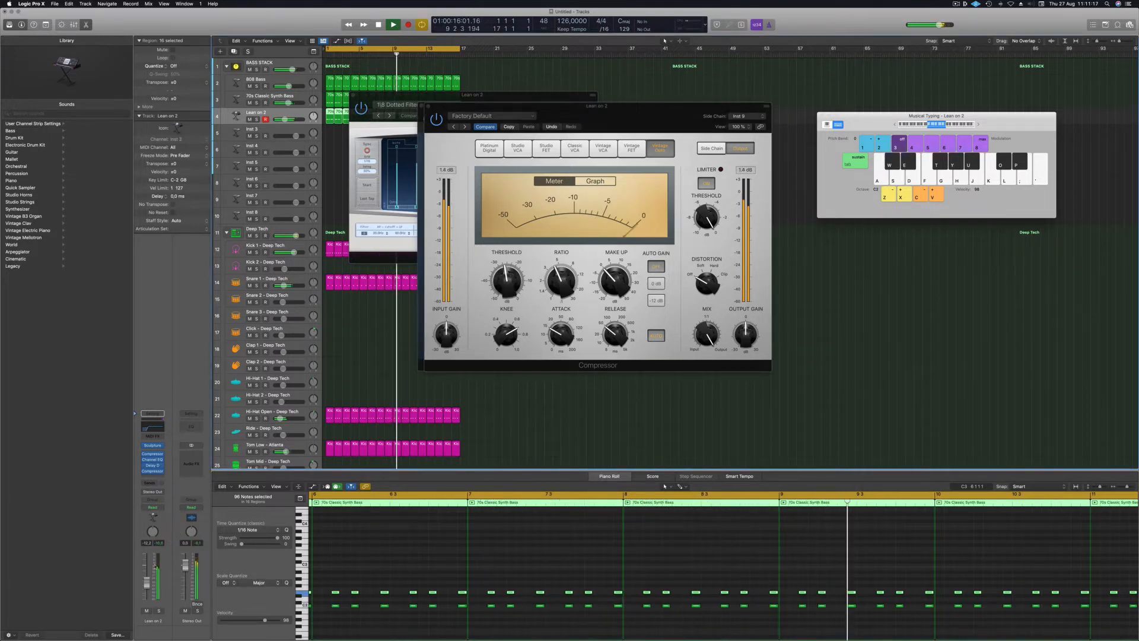
left_click(159, 611)
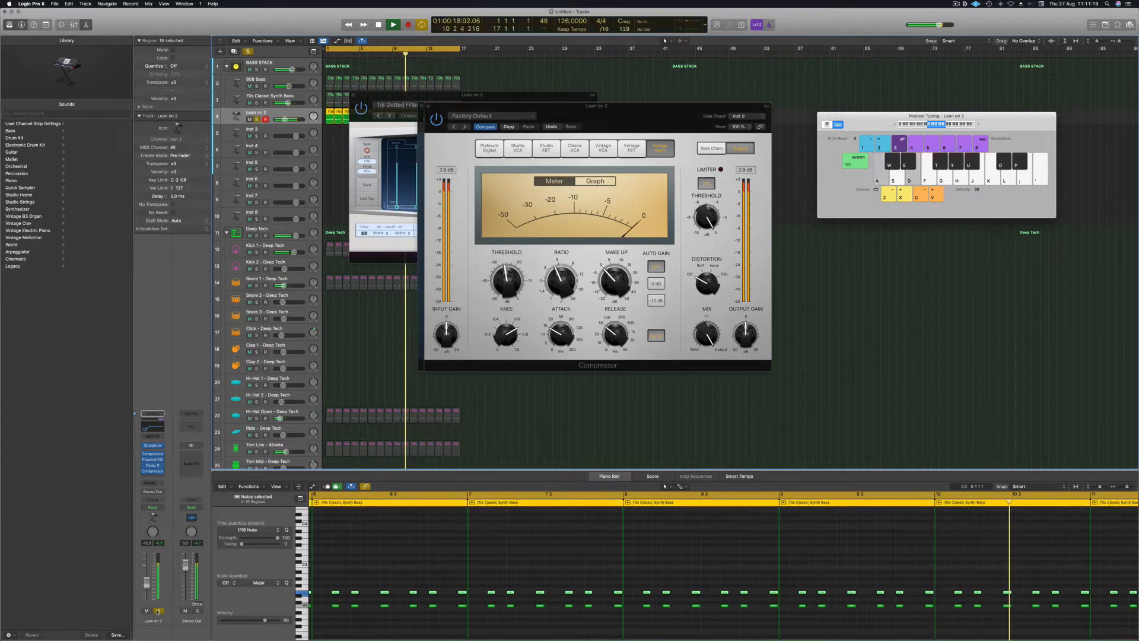
left_click(158, 611)
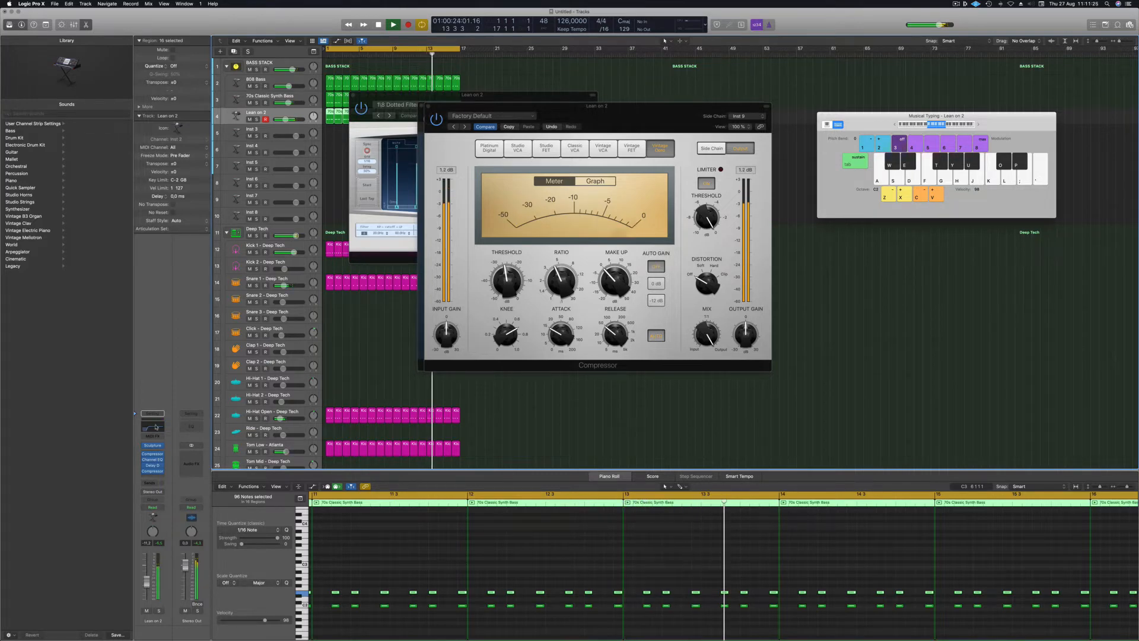
left_click(156, 426)
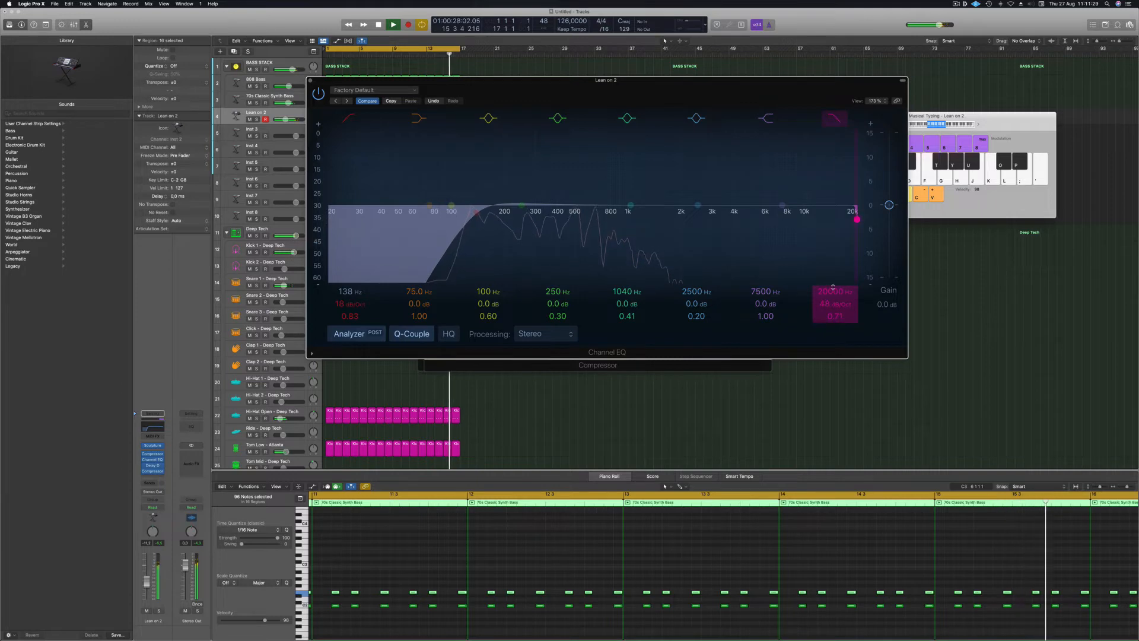
Lower Lean on 2's Channel EQ high cut to about 1910 Hz, then close the EQ and compressor windows.
left_click_drag(833, 290, 834, 332)
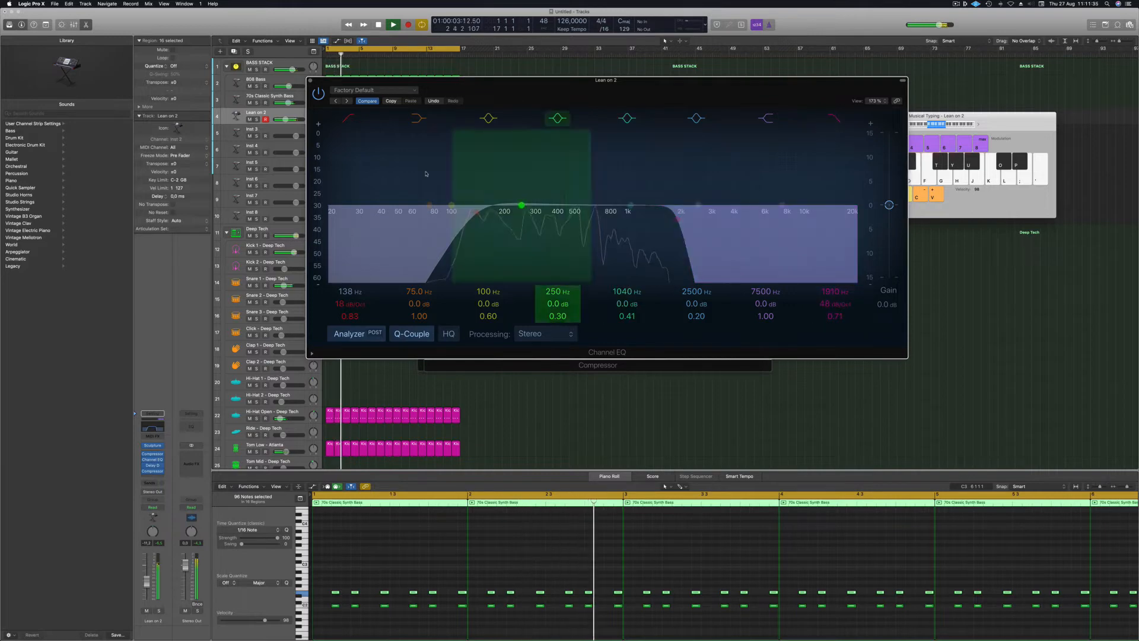
key("super+w")
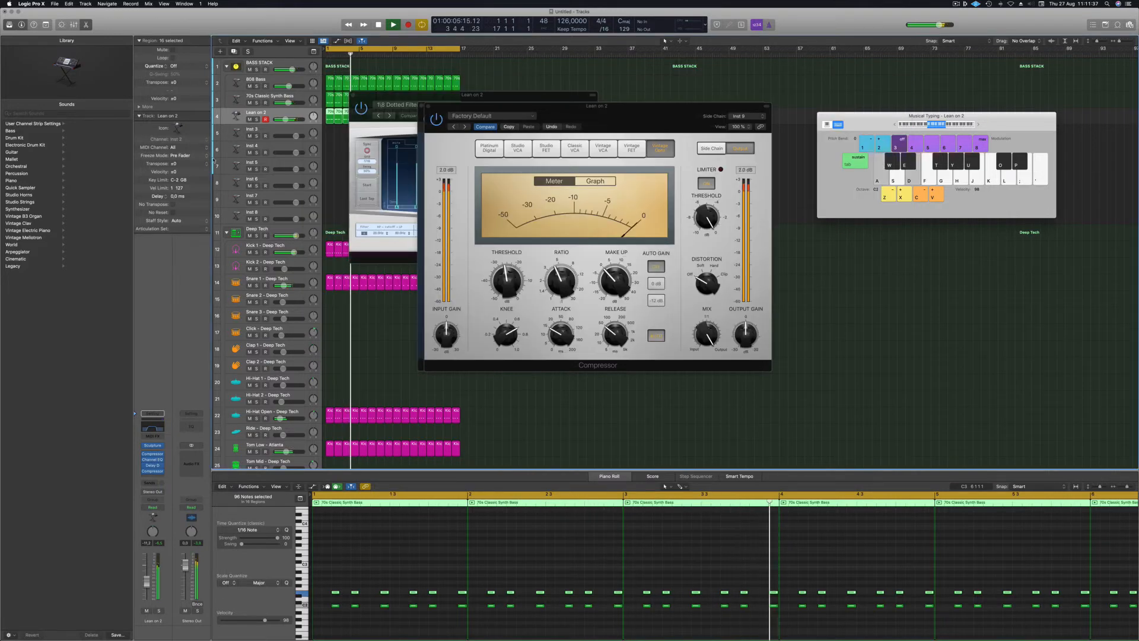
left_click_drag(601, 129, 672, 121)
left_click(498, 98)
left_click_drag(487, 106, 561, 93)
left_click(457, 101)
Close the filter plugin window and collapse the Deep Tech drum stack.
left_click(460, 93)
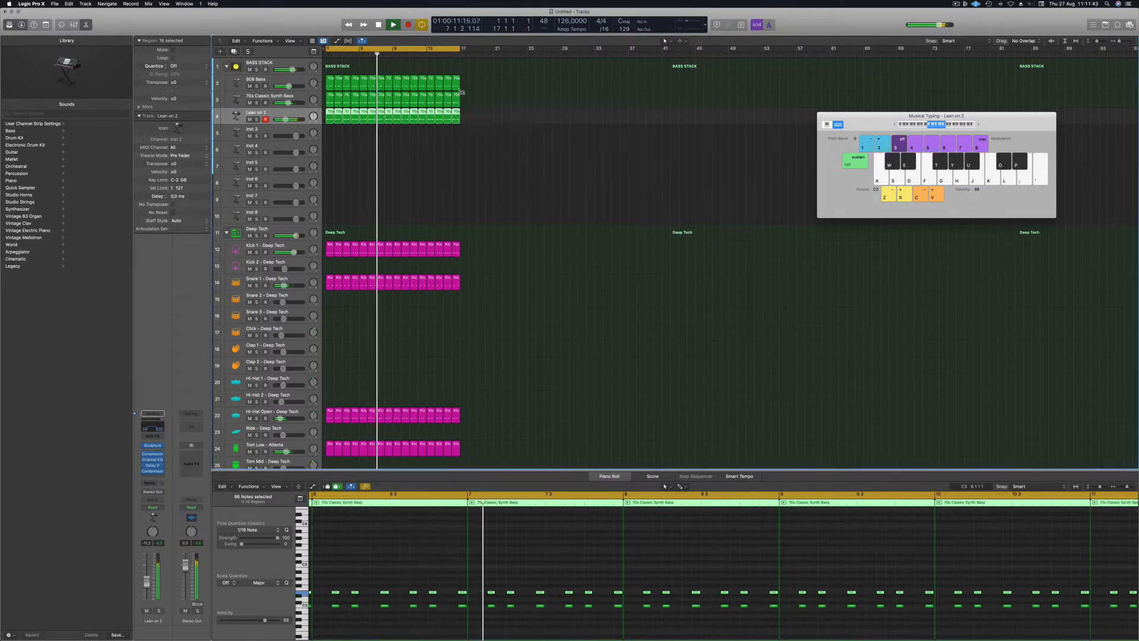
scroll(471, 295, "down", 1)
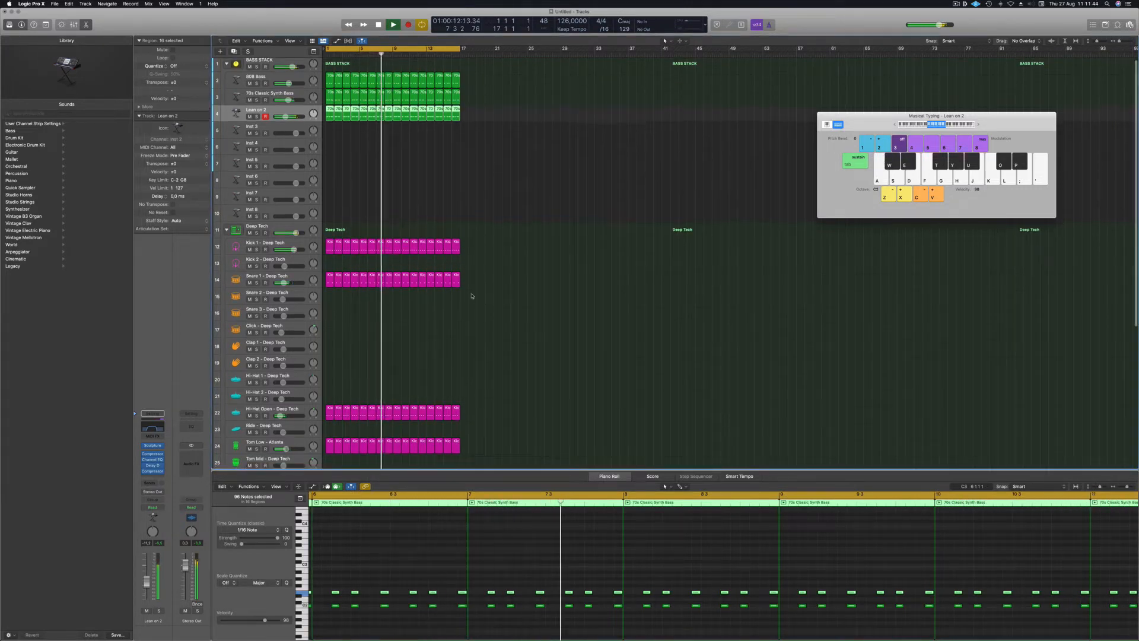
left_click(226, 229)
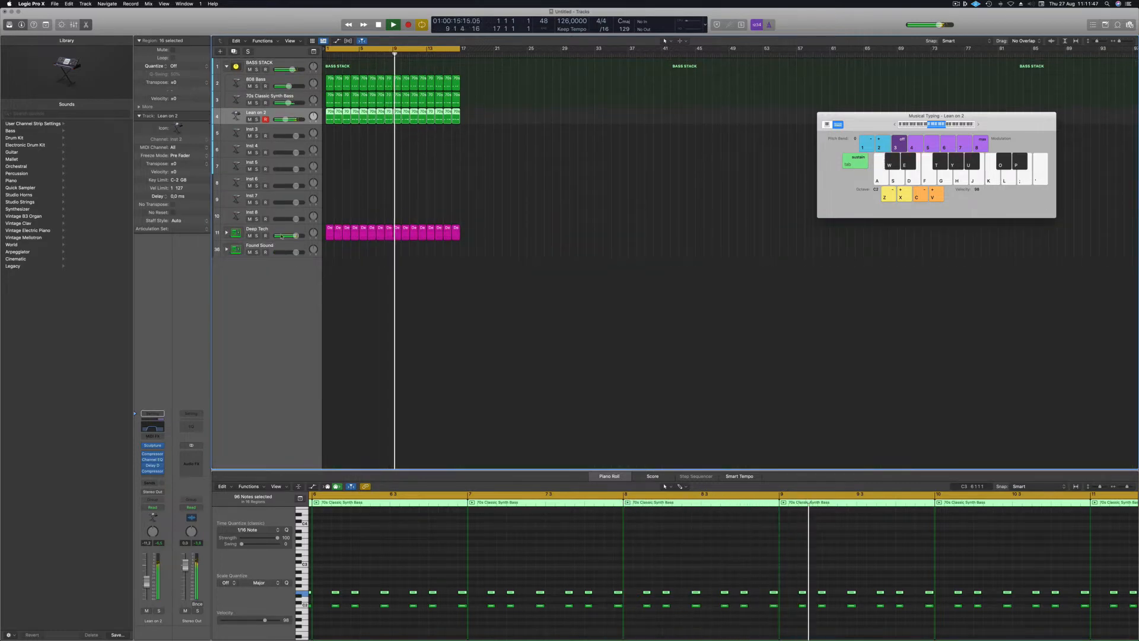
Expand the Found Sound kit stack to show its drum tracks and select the first Lean on 2 bass region.
left_click(218, 251)
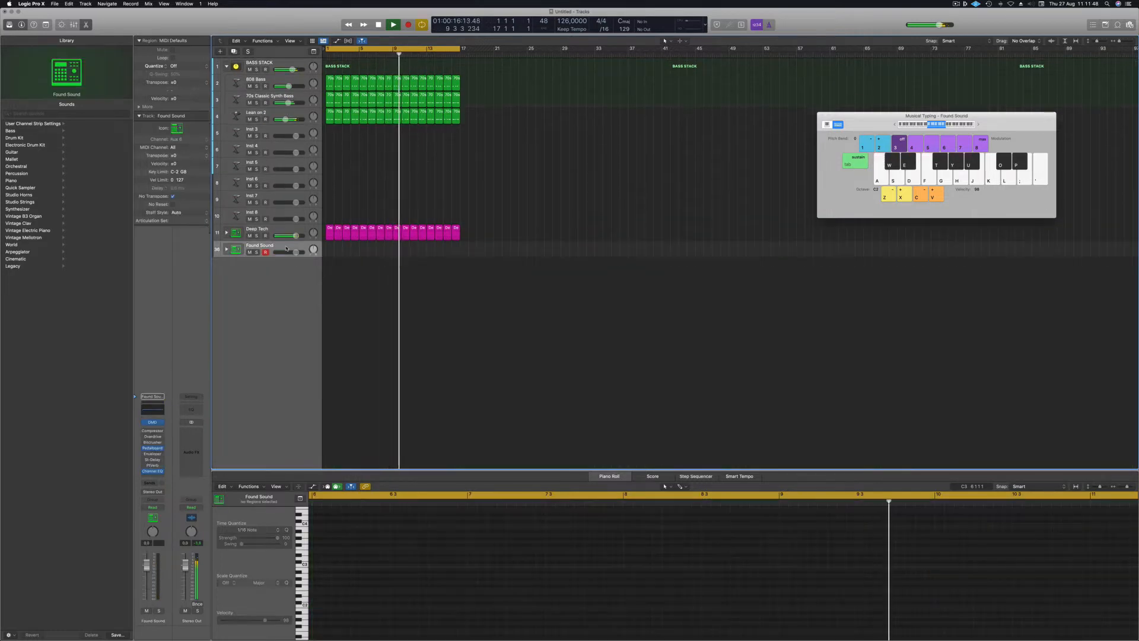
left_click(226, 250)
scroll(356, 361, "down", 3)
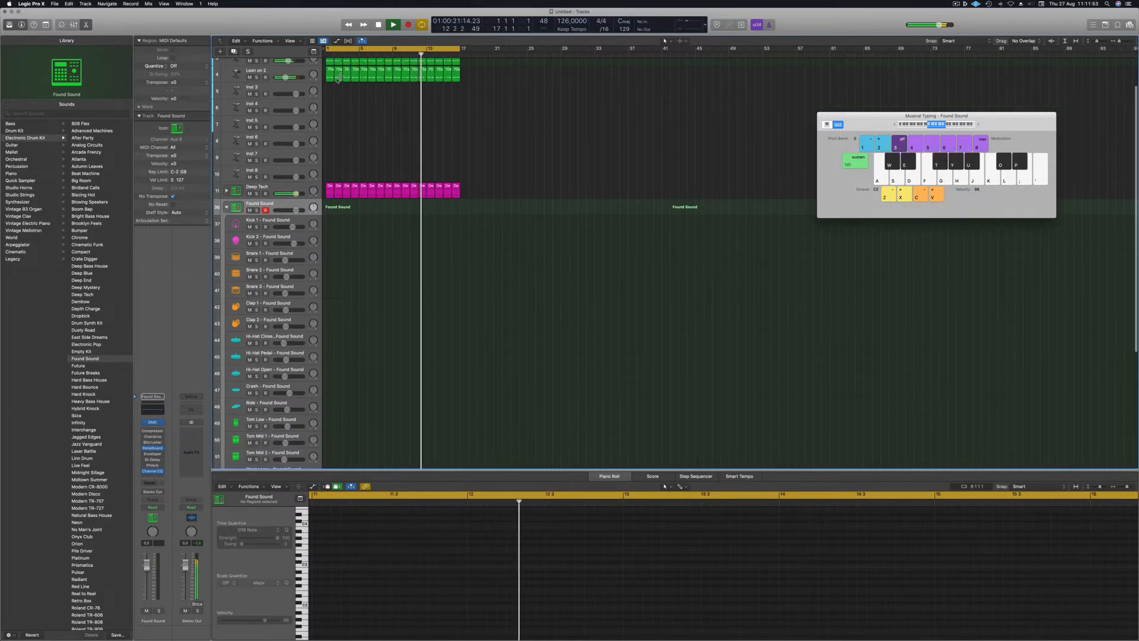
left_click(332, 72)
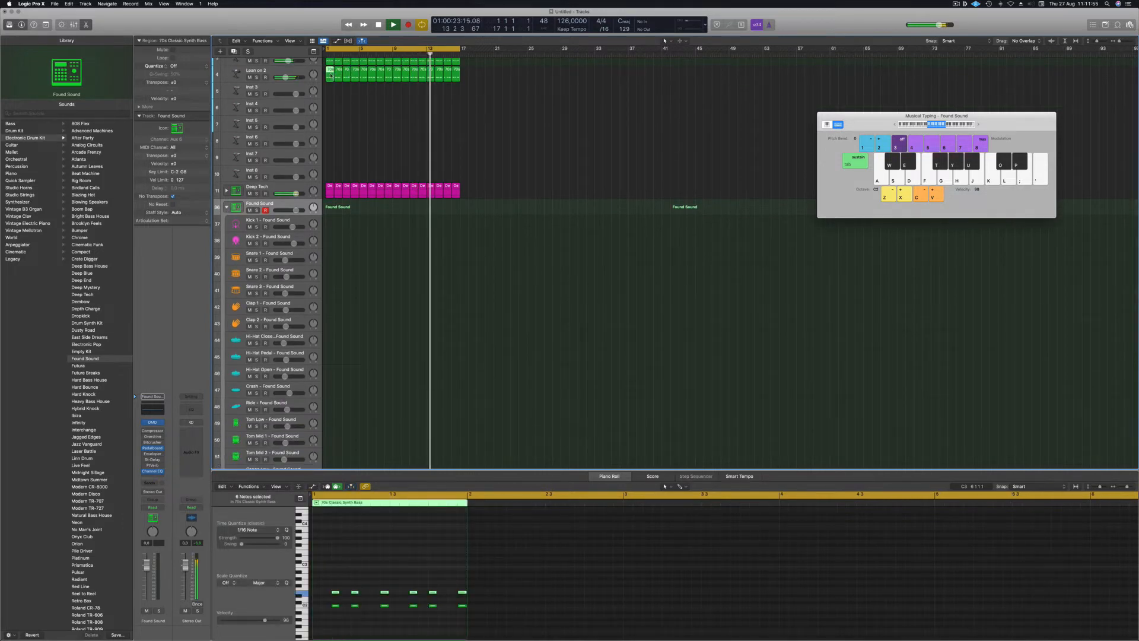
Copy the bass region onto the Tom Mid 1 track, removing the leftover copy on Tom Low.
left_click_drag(330, 75, 330, 425)
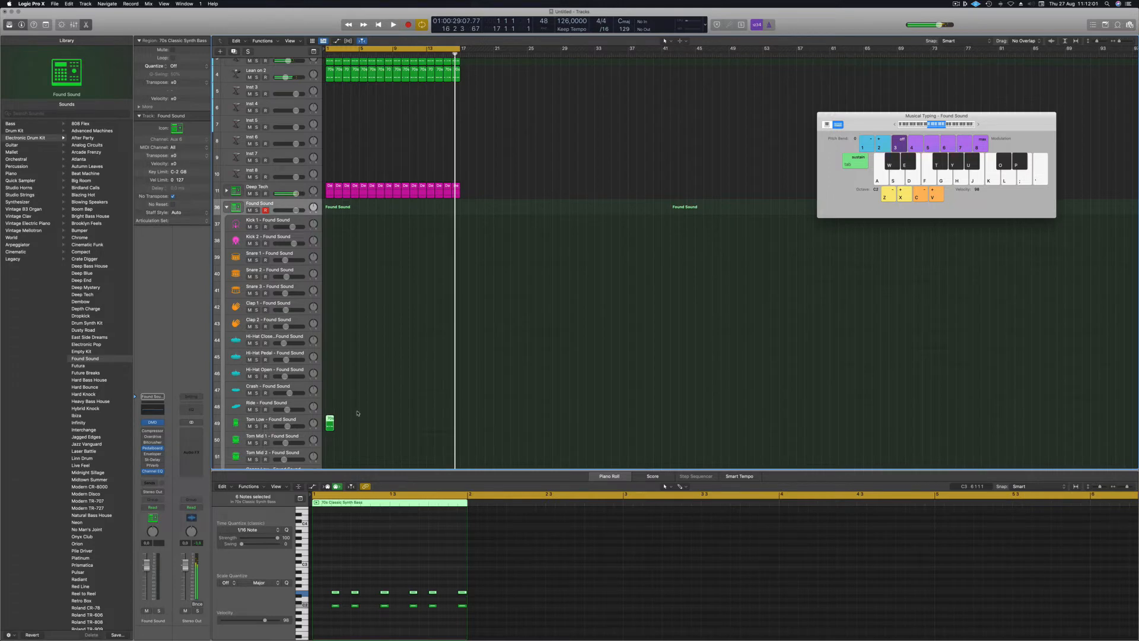
left_click(334, 430)
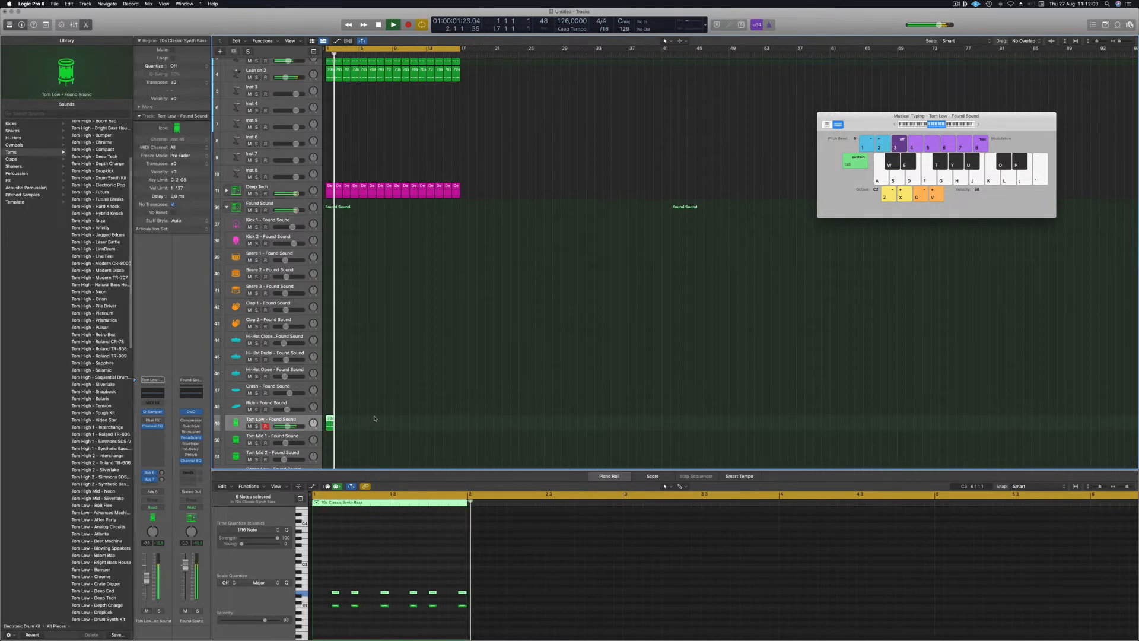
scroll(373, 417, "up", 8)
key("space")
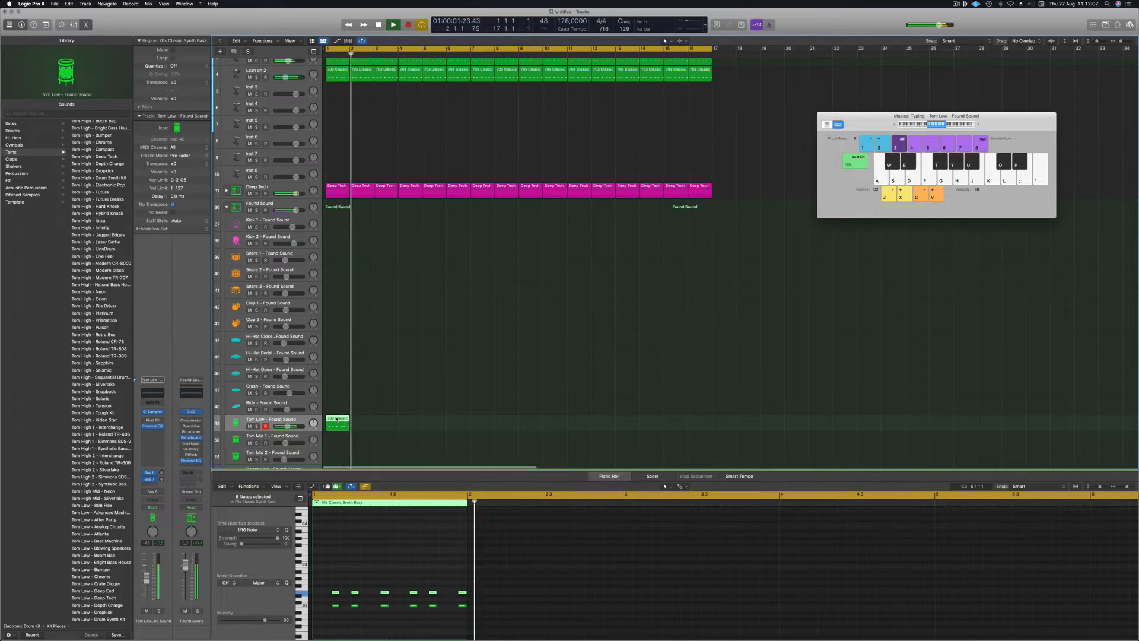
left_click_drag(336, 439, 336, 440)
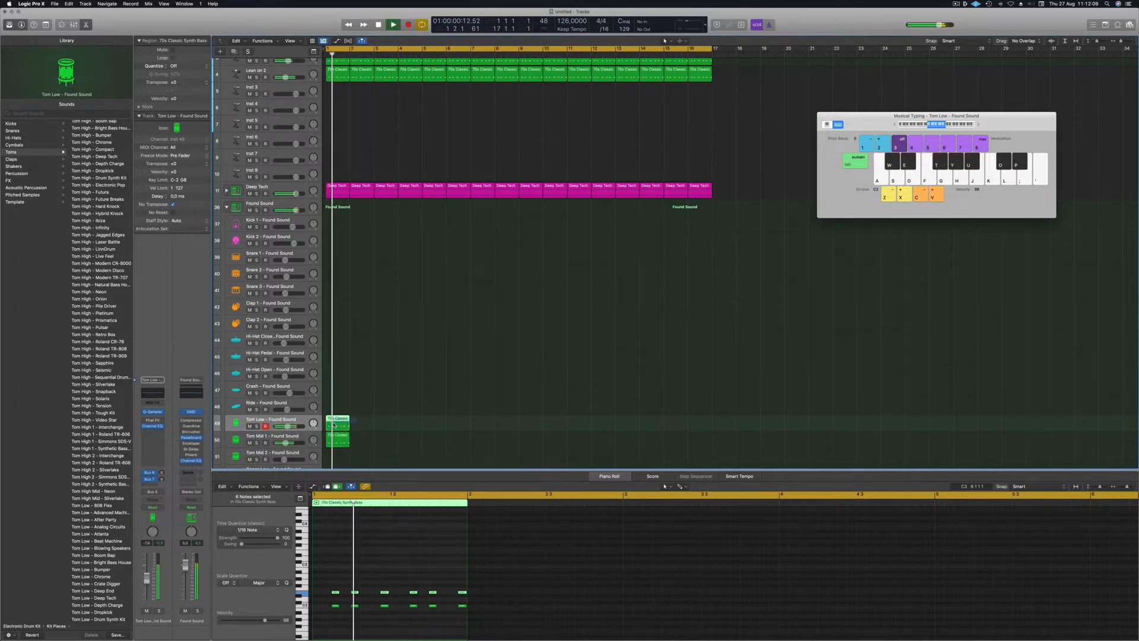
key("Delete")
Delete the upper row of notes in the Tom Mid 1 region, leaving a single row.
left_click(342, 440)
key("space")
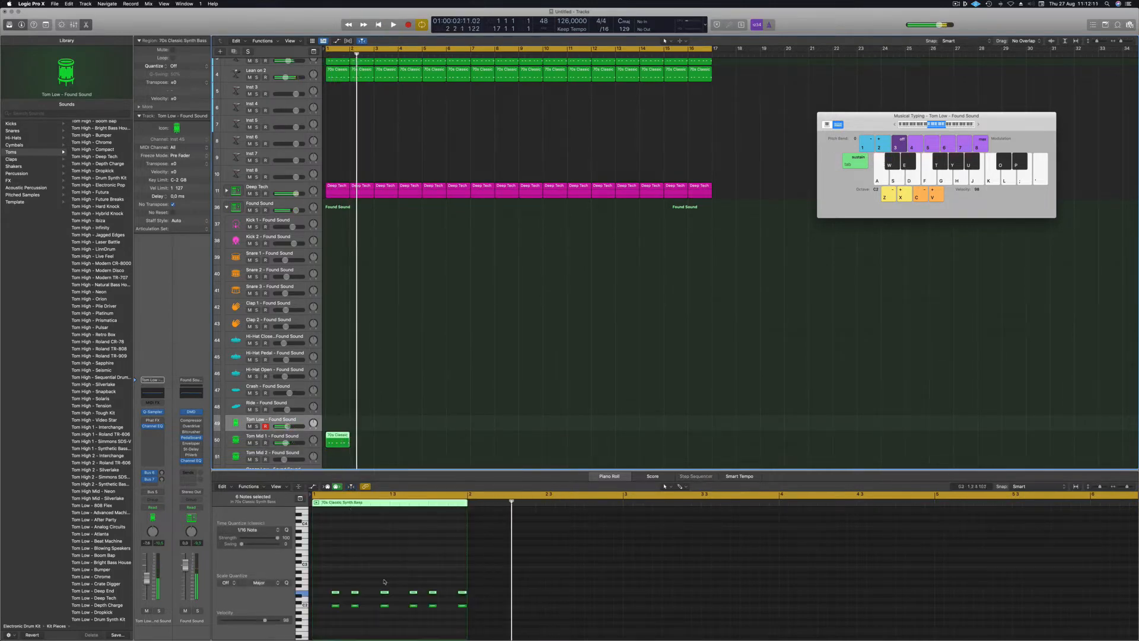
left_click_drag(321, 583, 384, 594)
key("Delete")
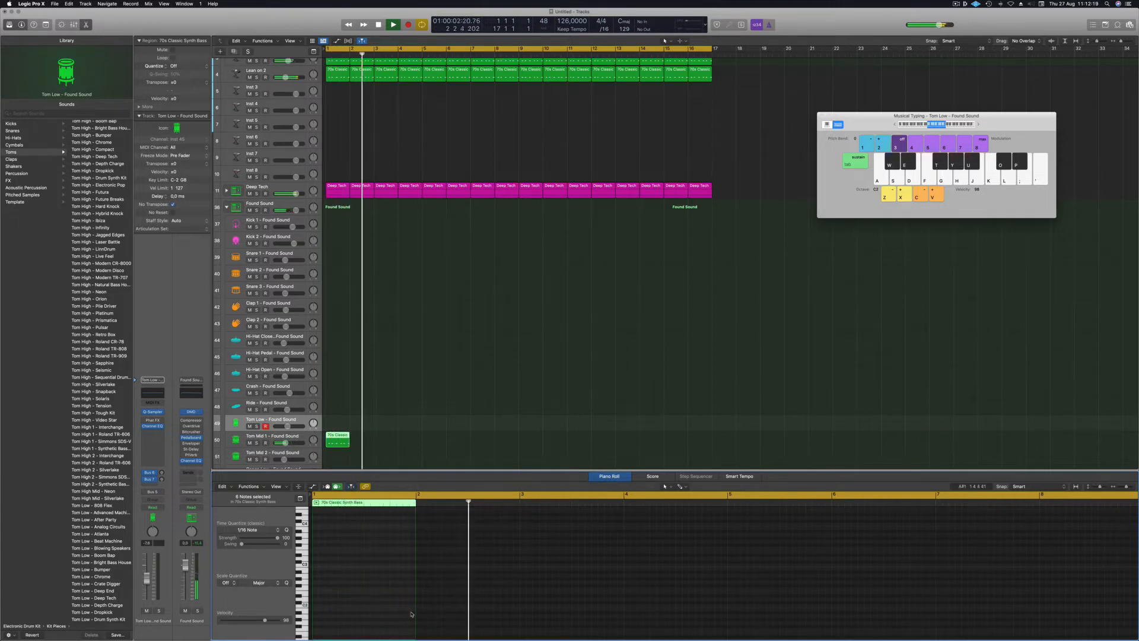
Move the percussion region down to the Conga Low track and copy it to bar 2.
scroll(393, 612, "down", 3)
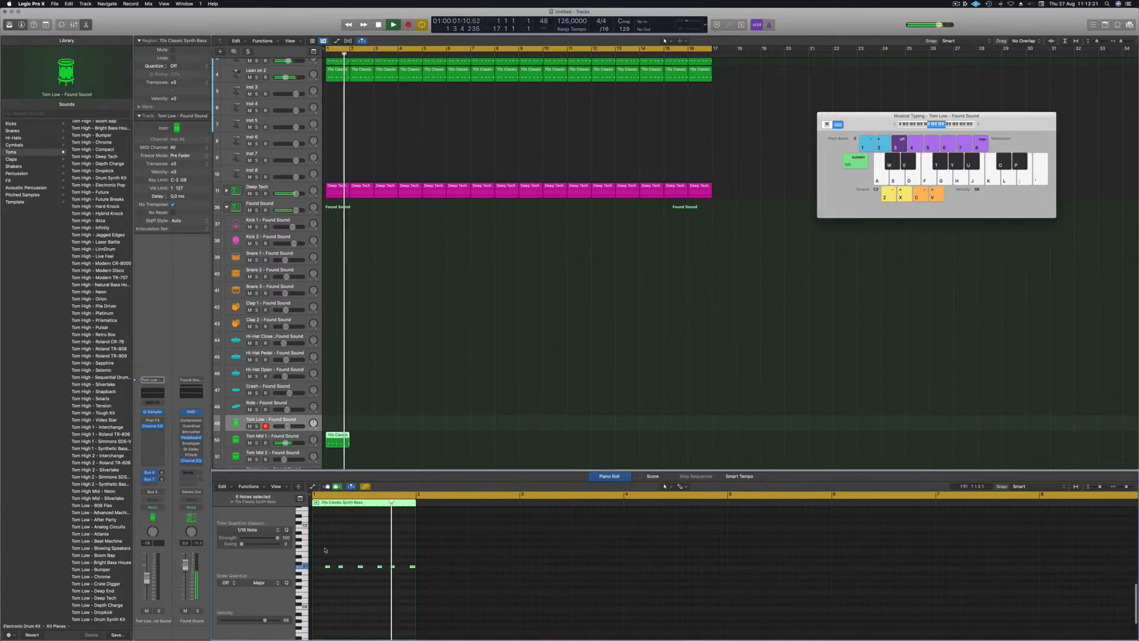
left_click_drag(412, 581, 412, 581)
scroll(374, 380, "down", 3)
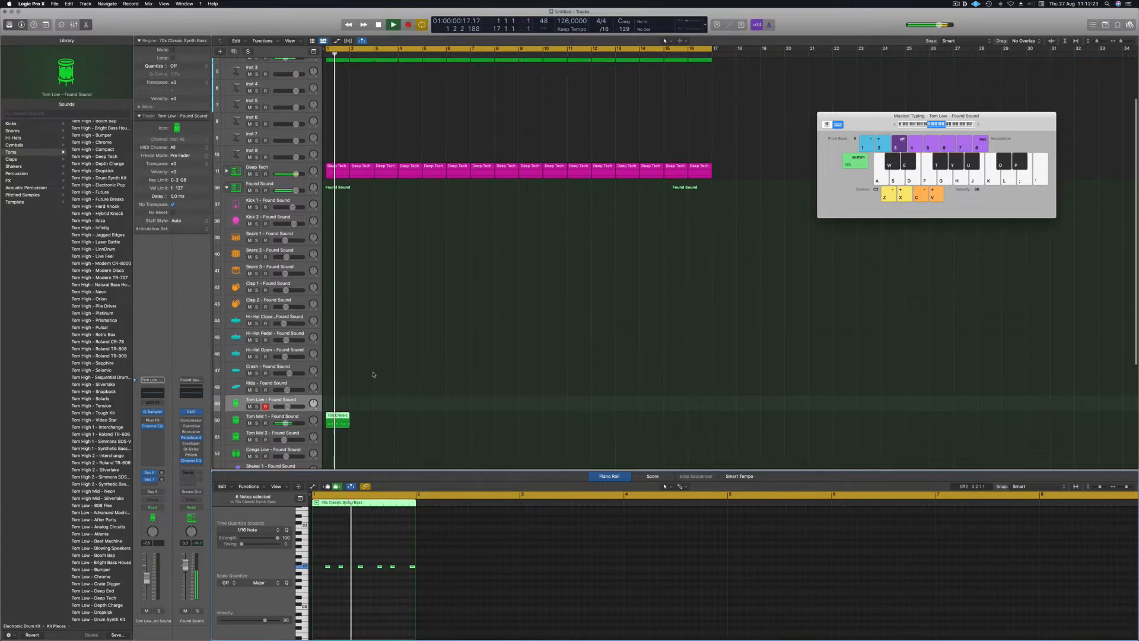
left_click_drag(341, 385, 339, 422)
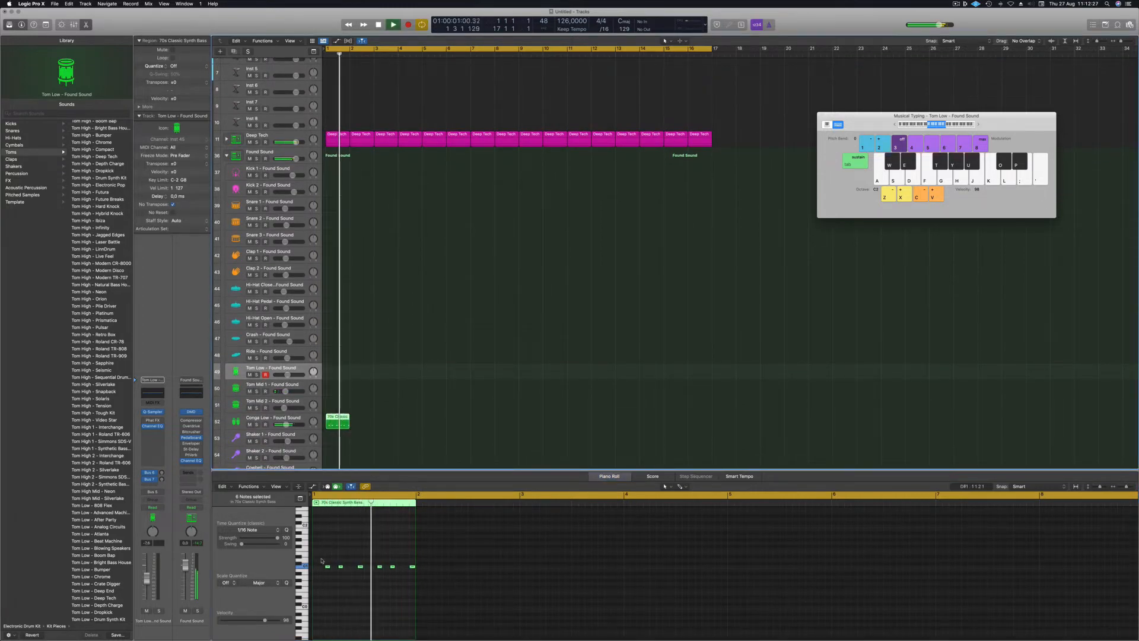
key("space")
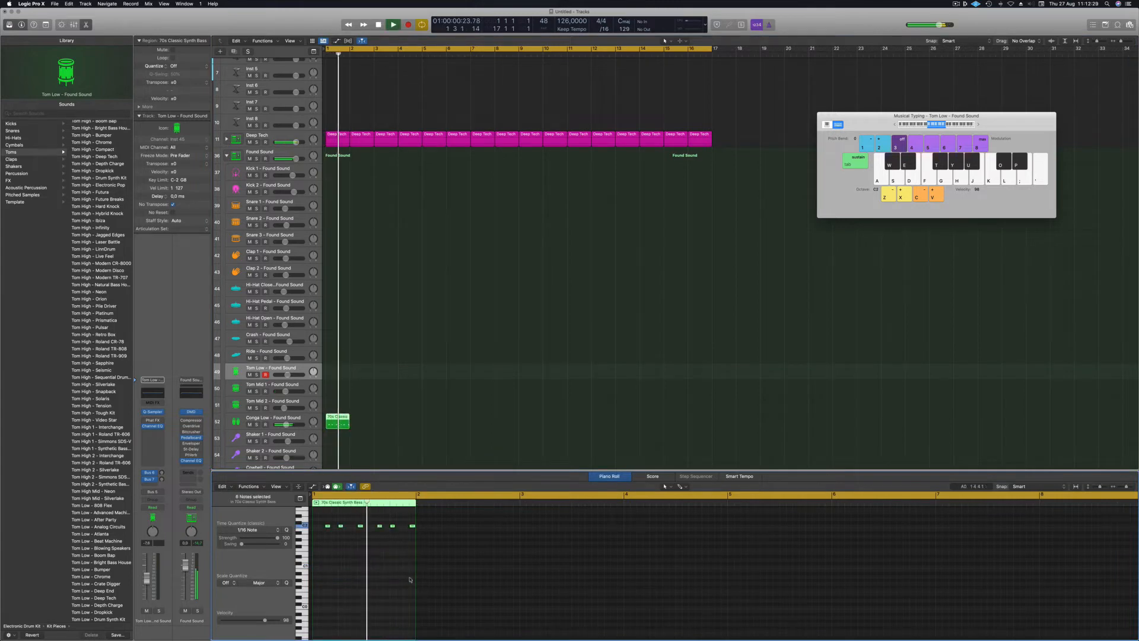
key("space")
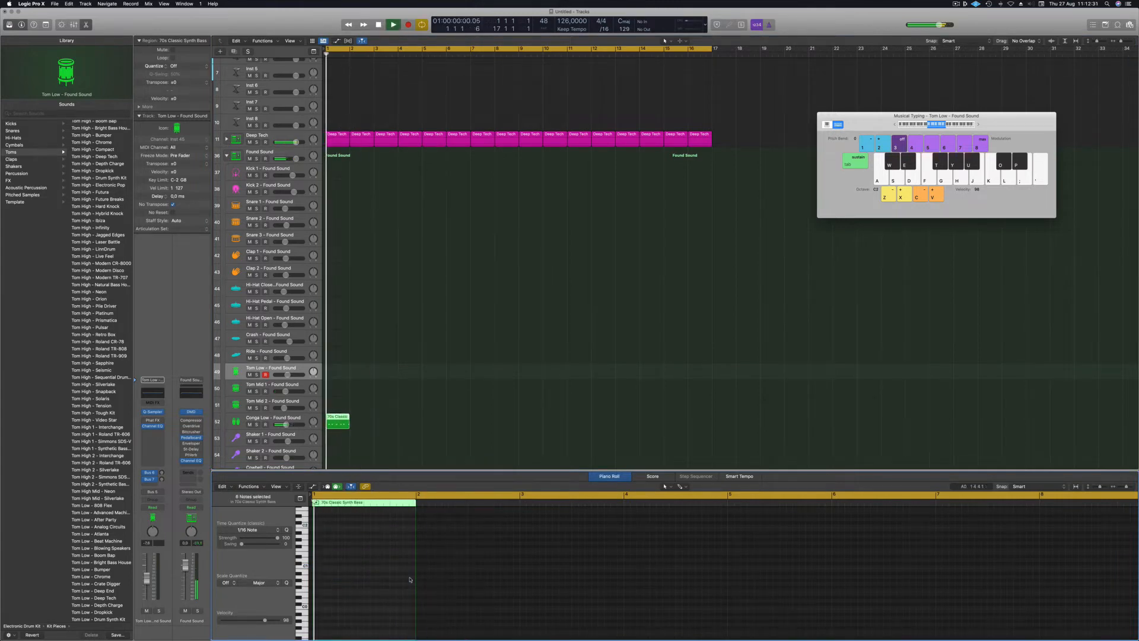
left_click_drag(345, 422, 432, 425)
Copy the Conga Low regions to fill bars 5–8 and then bars 9–16.
mouse_move(532, 423)
left_mouse_down()
mouse_move(332, 423)
mouse_move(526, 430)
left_mouse_up()
key("space")
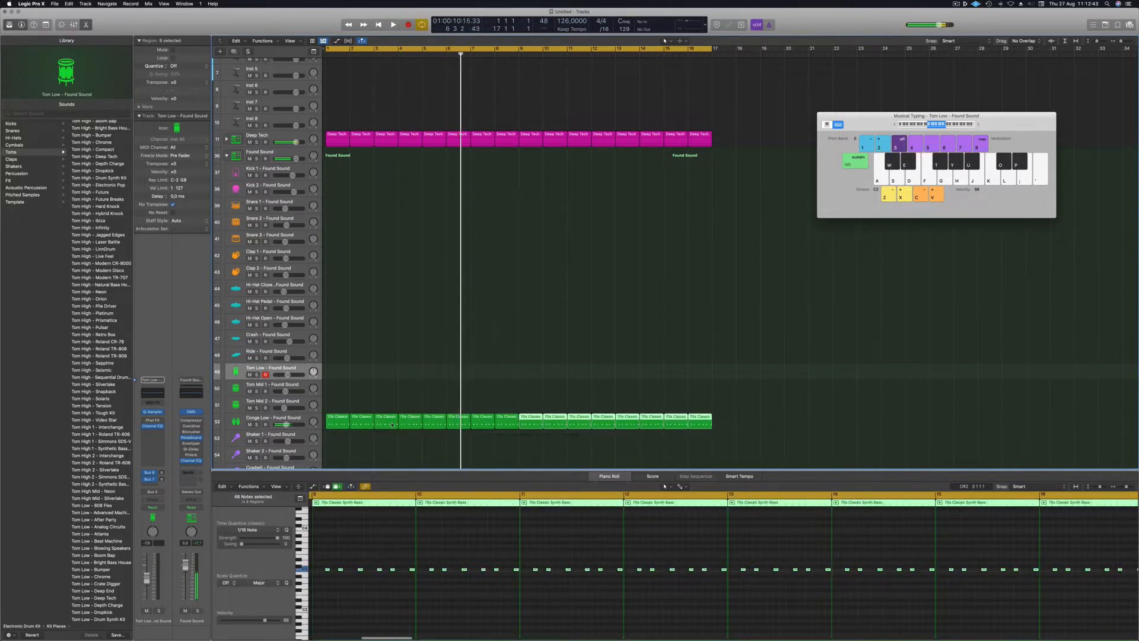
key("space")
Select all Conga Low regions and transpose their notes up one octave.
left_click(401, 460)
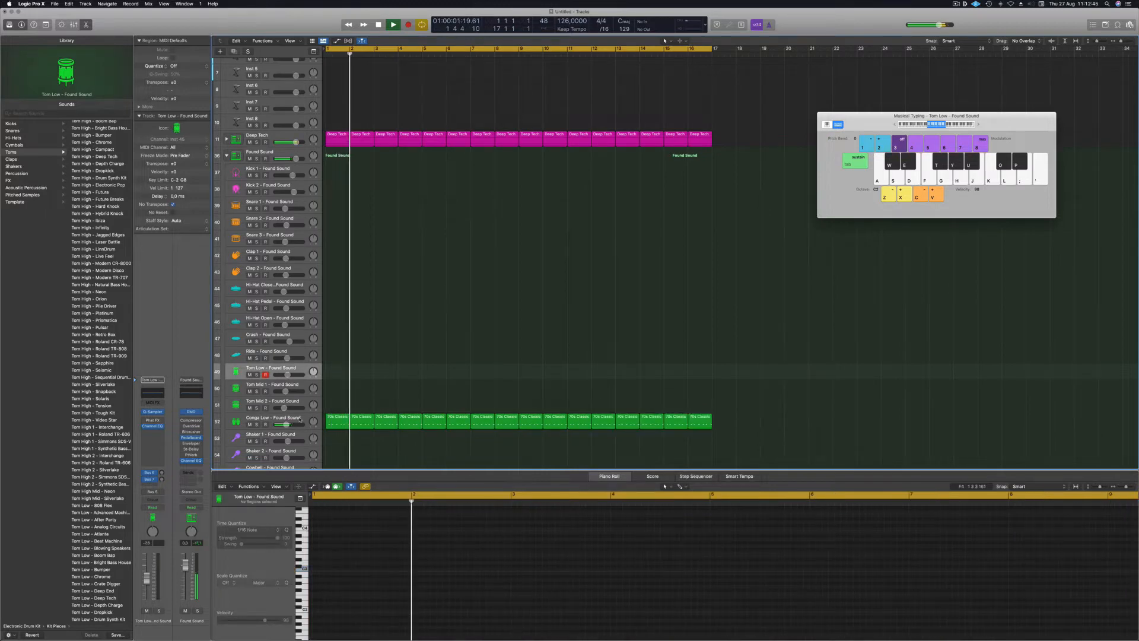
left_click(320, 424)
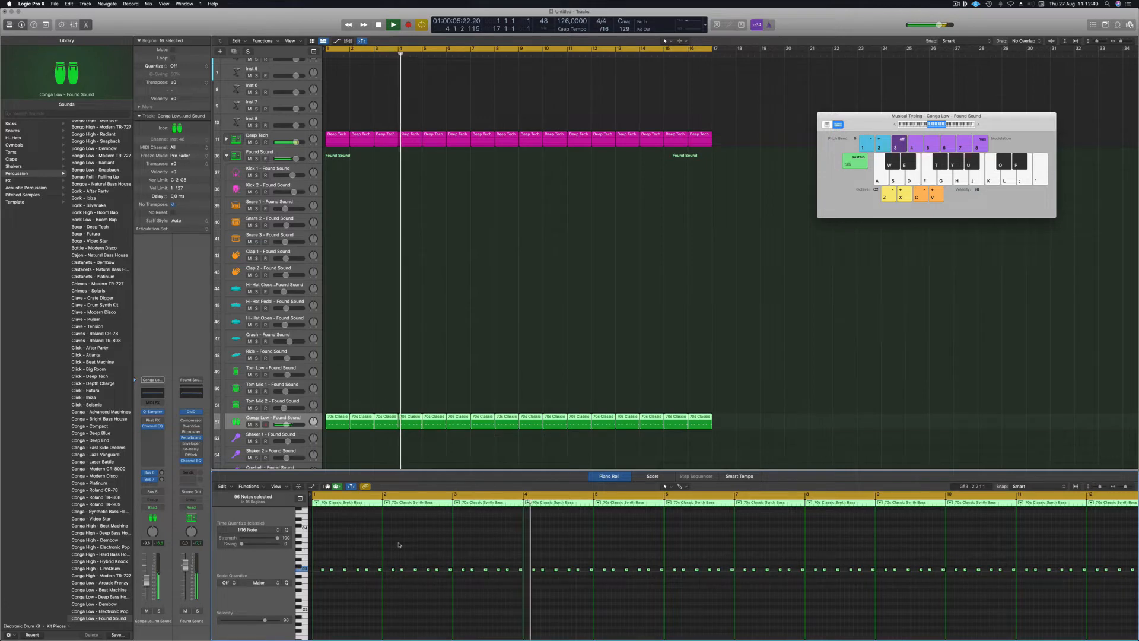
key("shift+alt+Up")
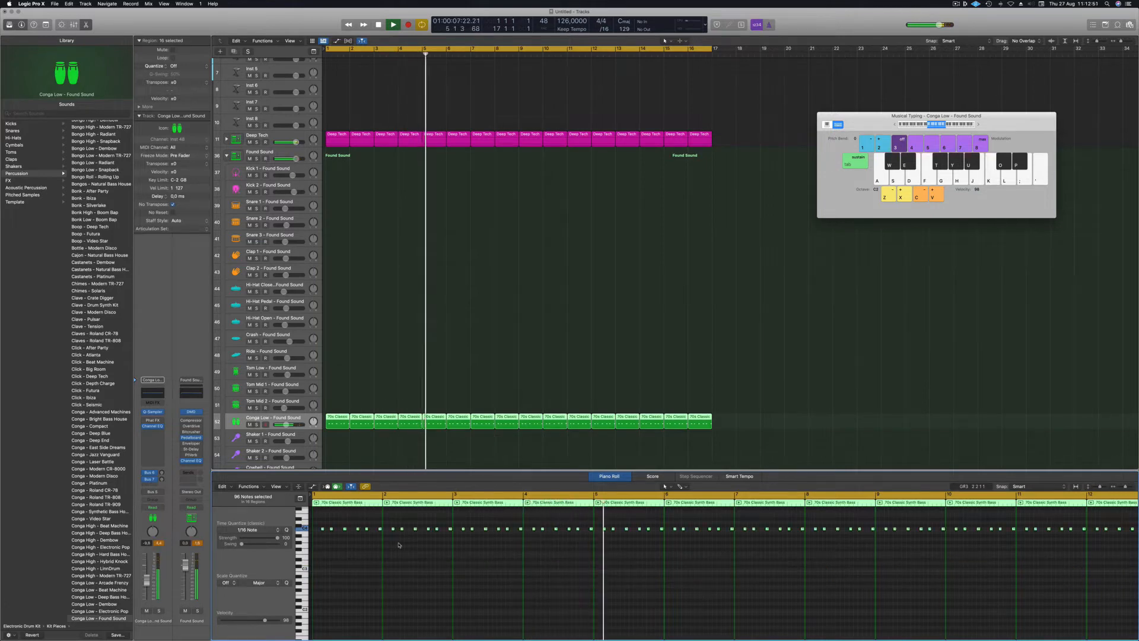
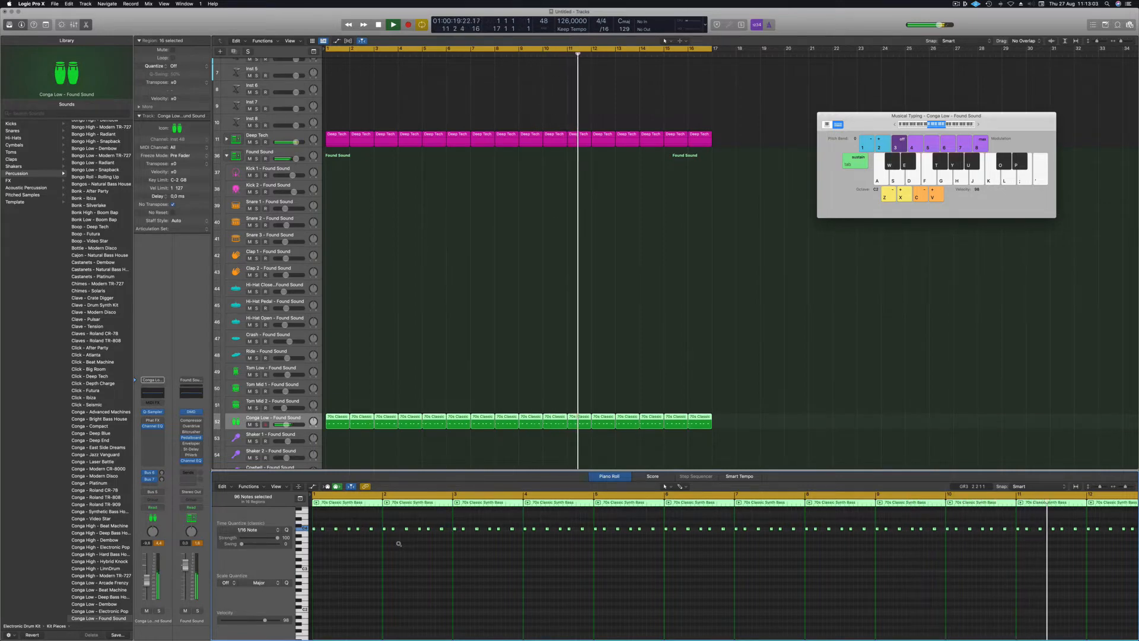
Return playback to bar 1 and load the Perc - 808 Flex patch onto the former Conga Low track.
key("Return")
left_click(278, 421)
scroll(82, 437, "down", 5)
scroll(82, 437, "down", 6)
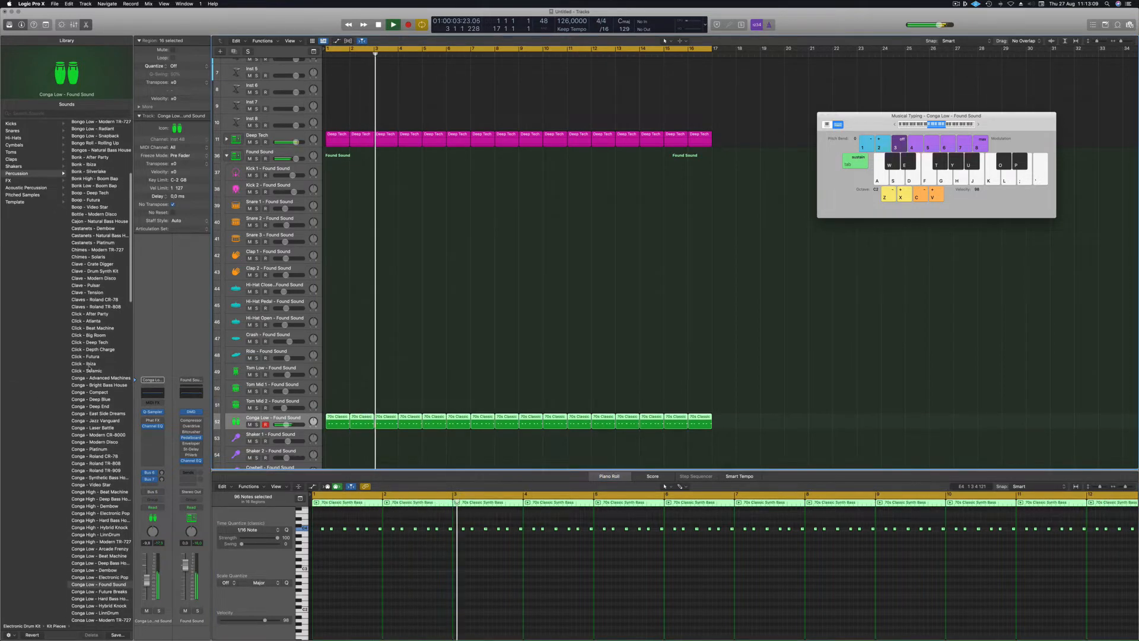
scroll(87, 423, "down", 20)
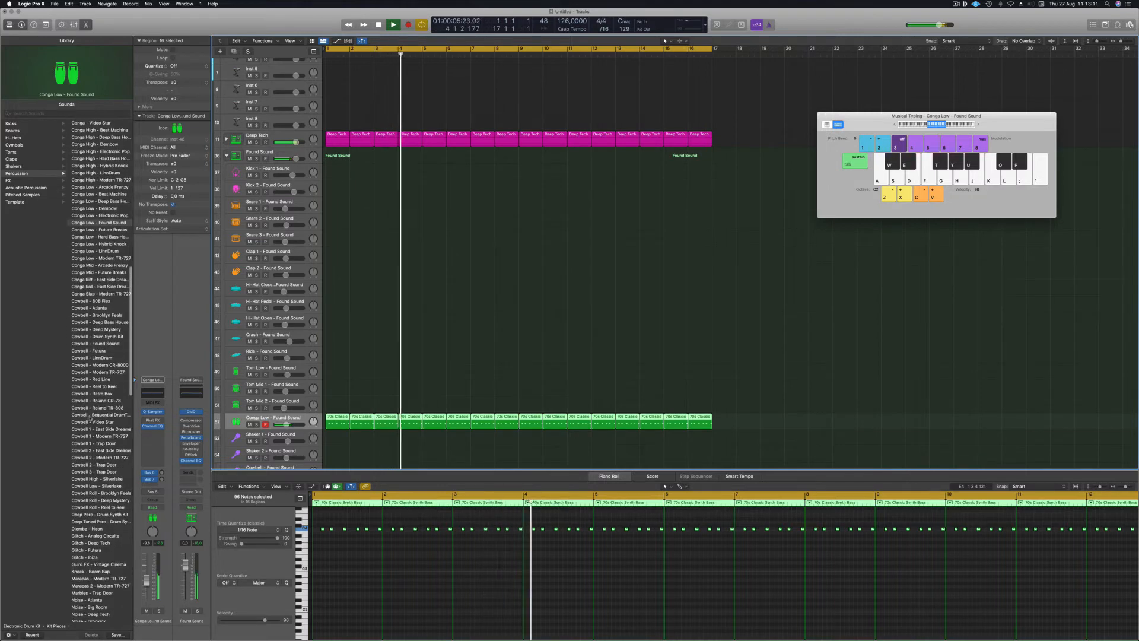
scroll(89, 417, "down", 9)
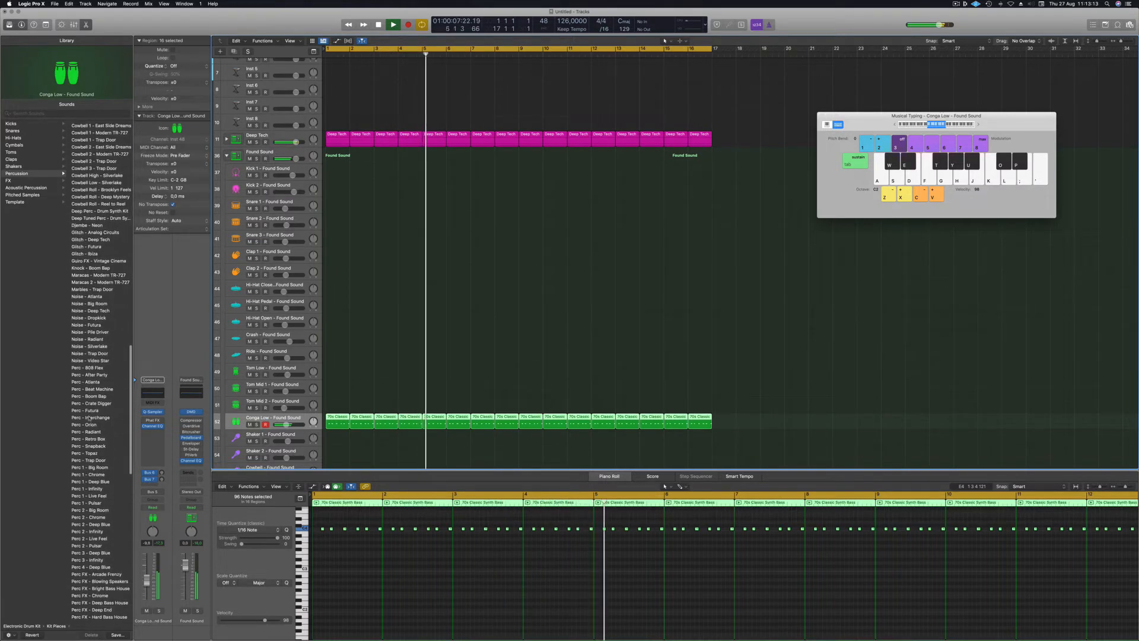
left_click(96, 325)
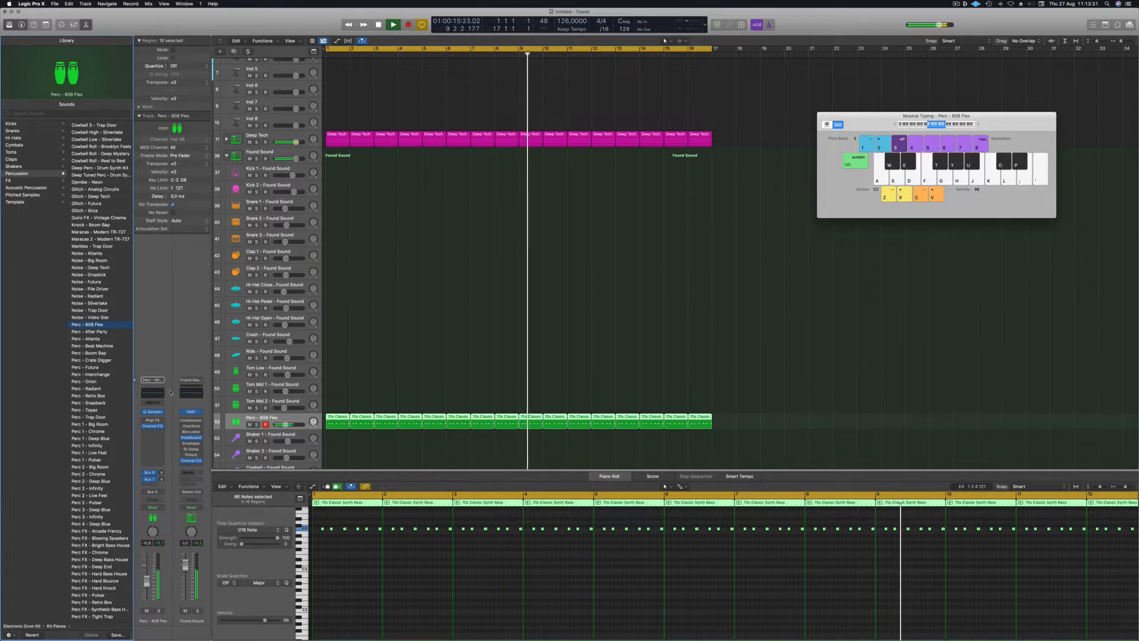
Set the track's Phat FX to the Mechanical Crunch preset and lower its volume to -12,0 dB.
left_click(153, 421)
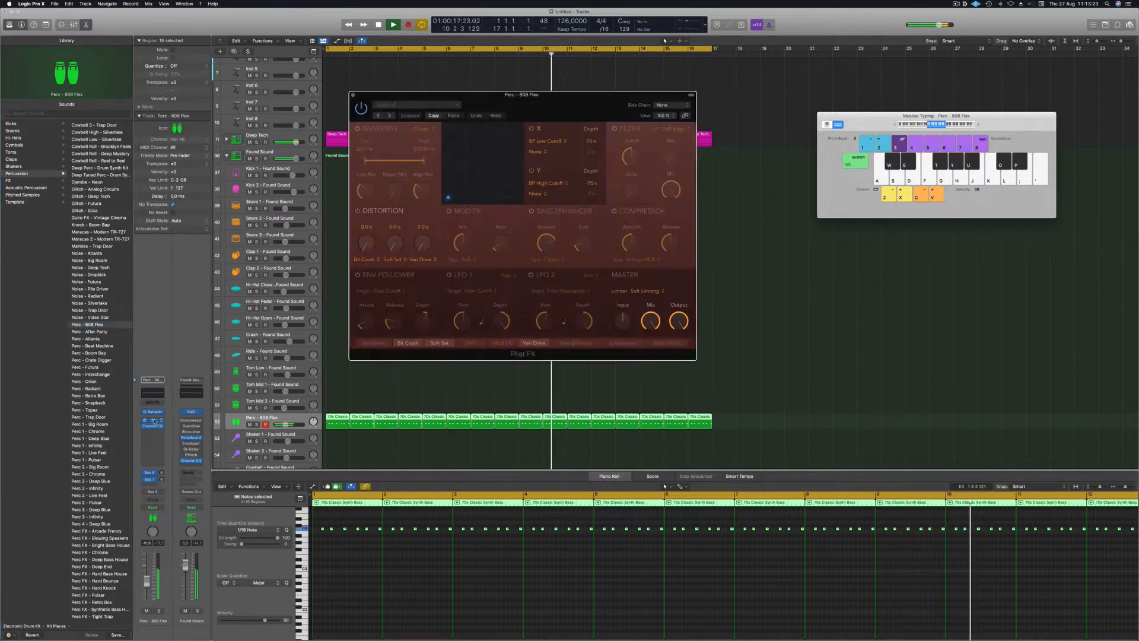
left_click(416, 107)
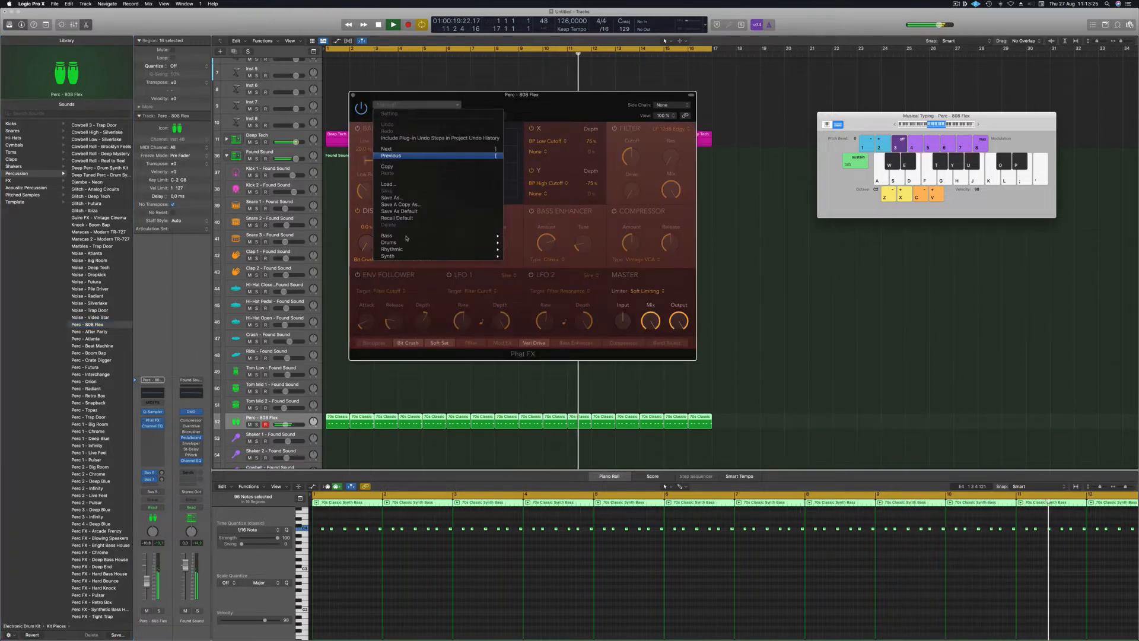
mouse_move(455, 248)
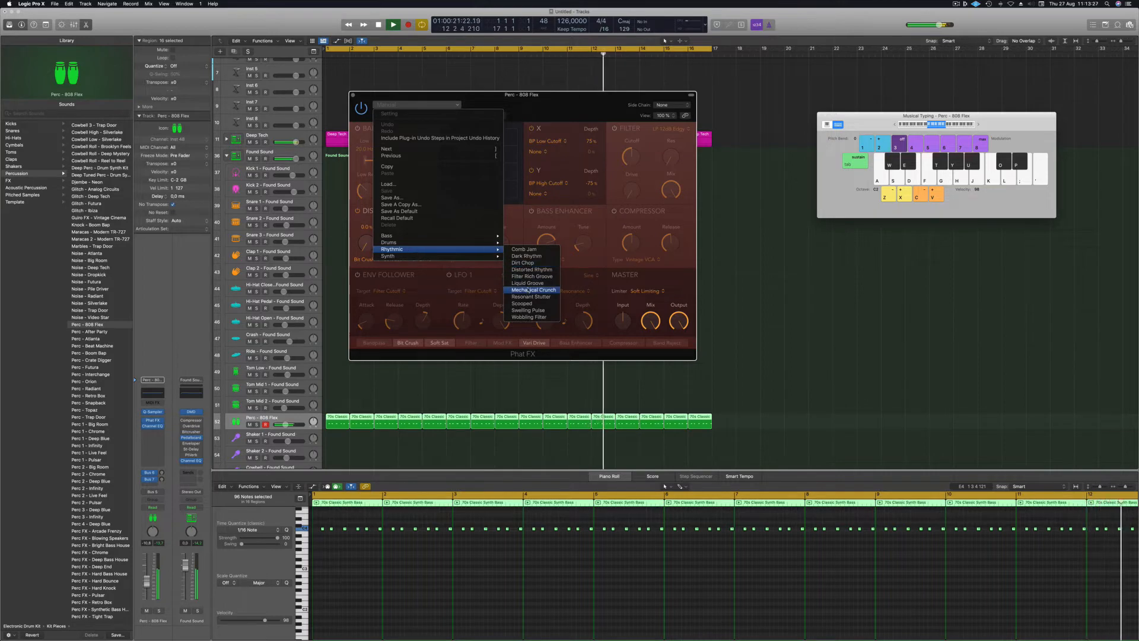
left_click(526, 283)
left_click_drag(561, 108, 509, 102)
left_click(461, 118)
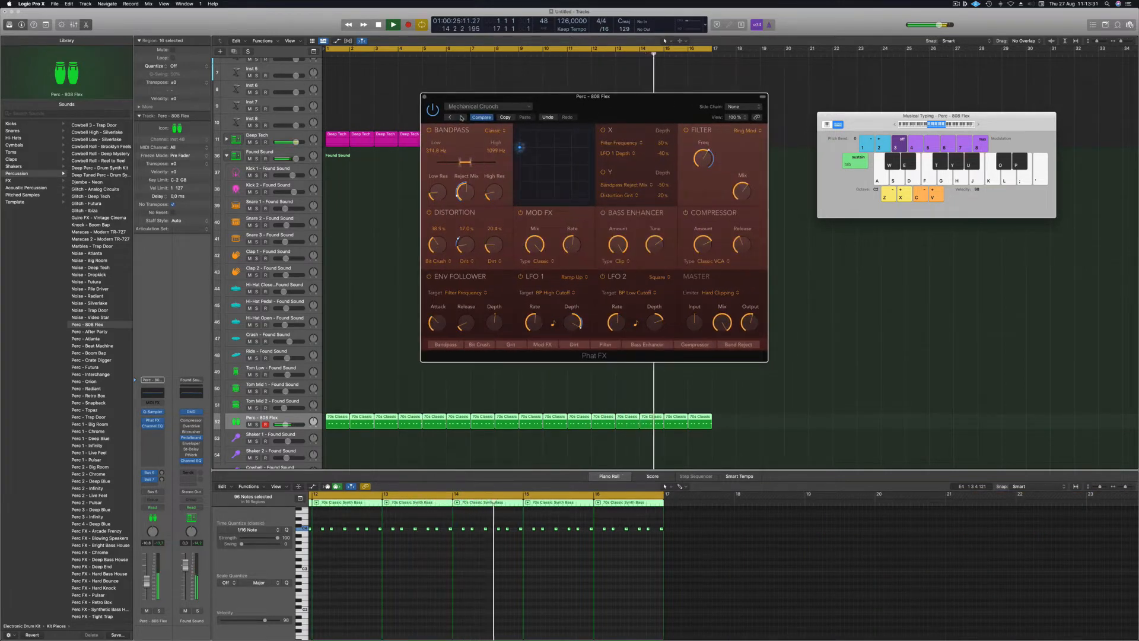
left_click_drag(450, 96, 421, 104)
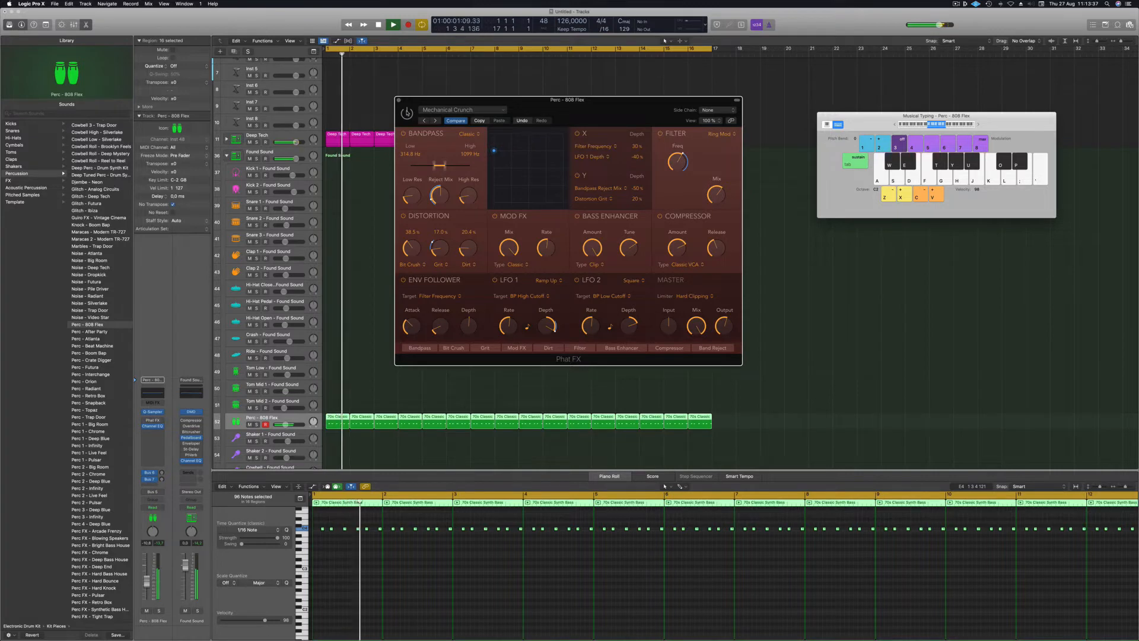
left_click_drag(594, 102, 578, 98)
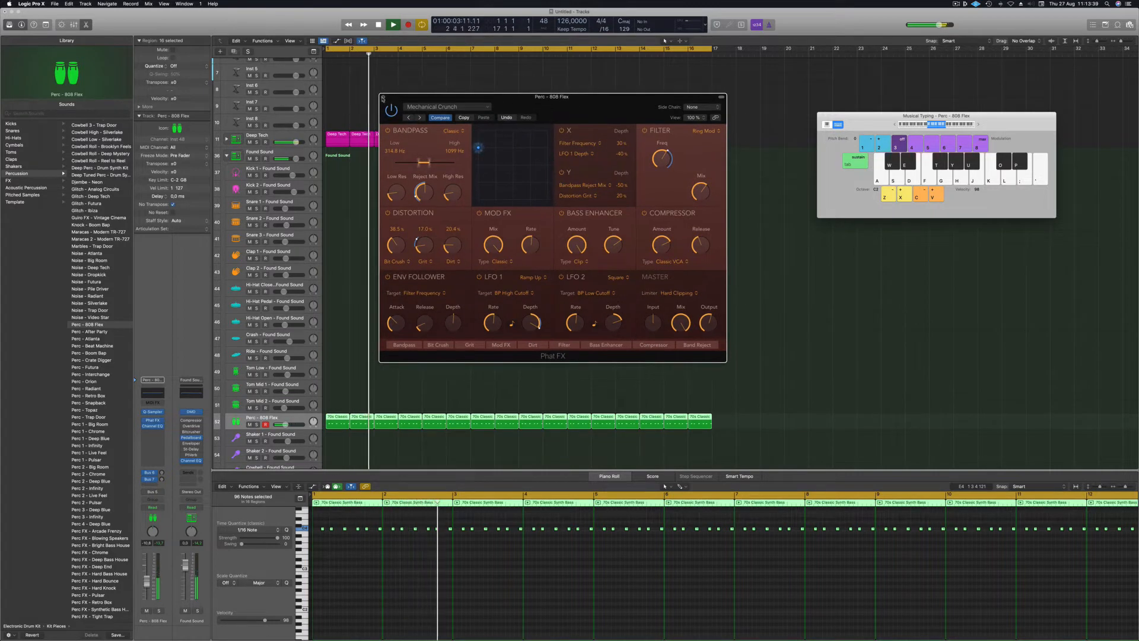
key("super+w")
left_click_drag(148, 584, 148, 586)
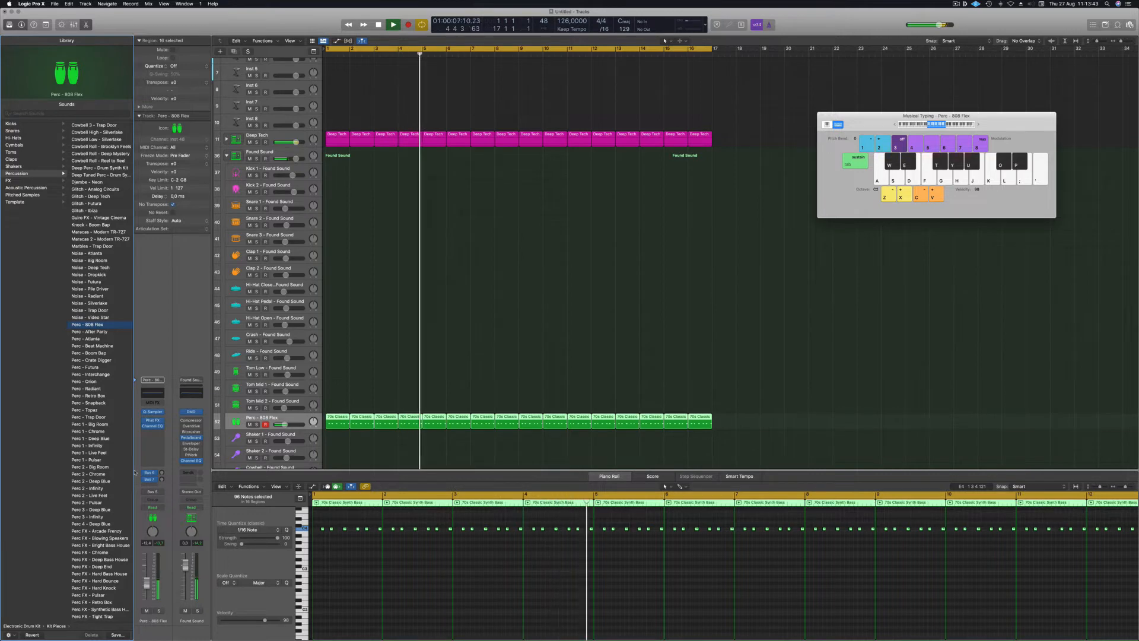
Add a send from Perc - 808 Flex to Bus 9.
left_click(160, 433)
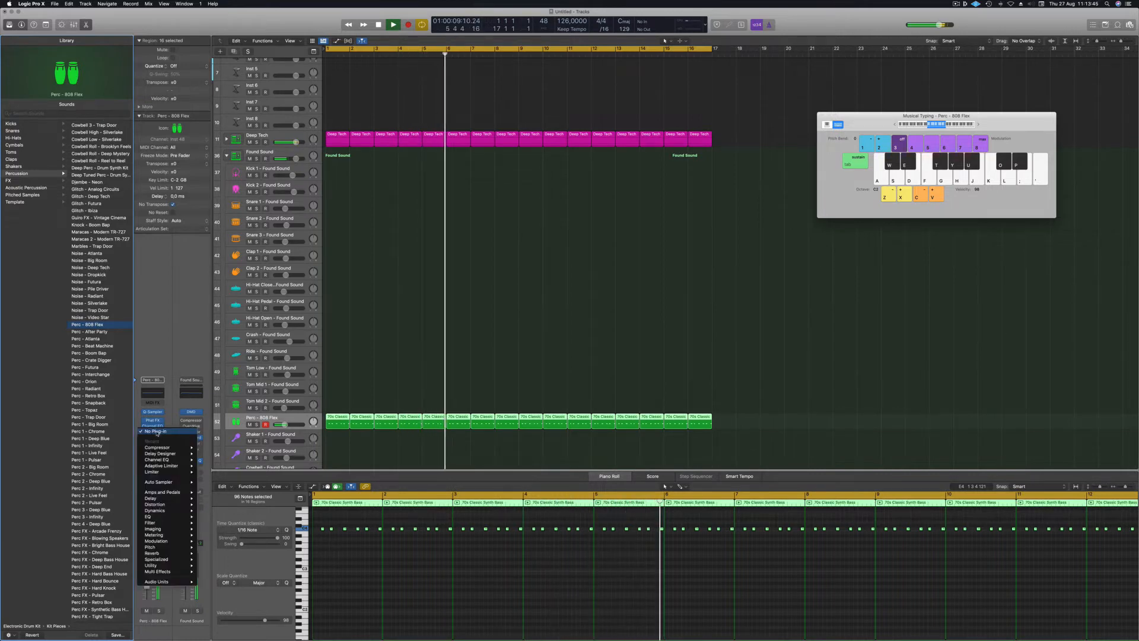
left_click(182, 335)
left_click(153, 482)
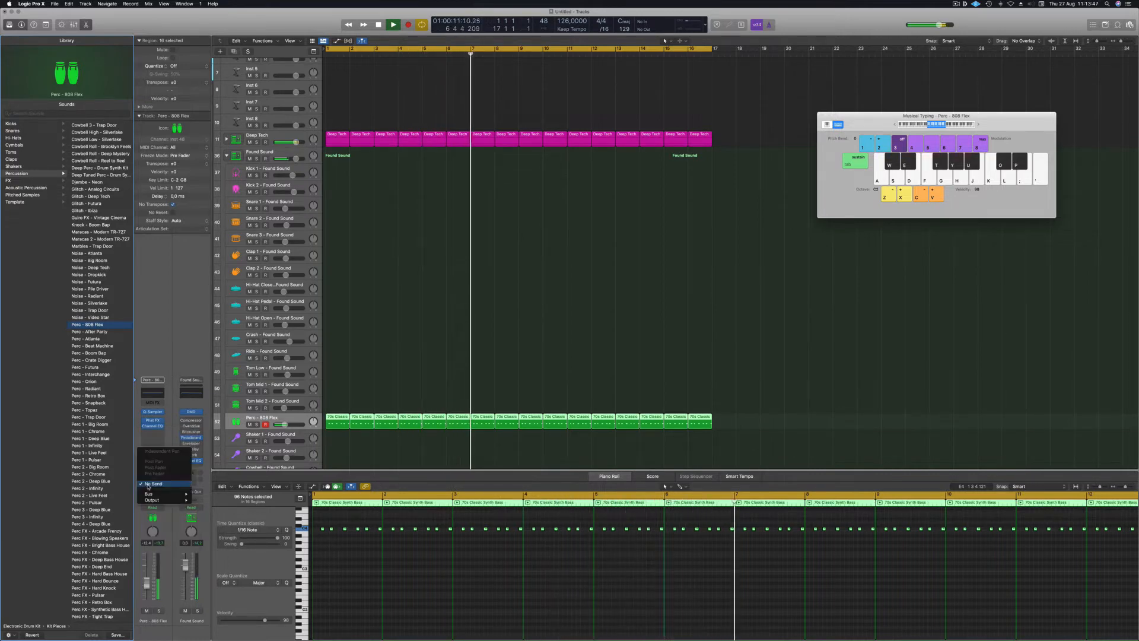
mouse_move(153, 495)
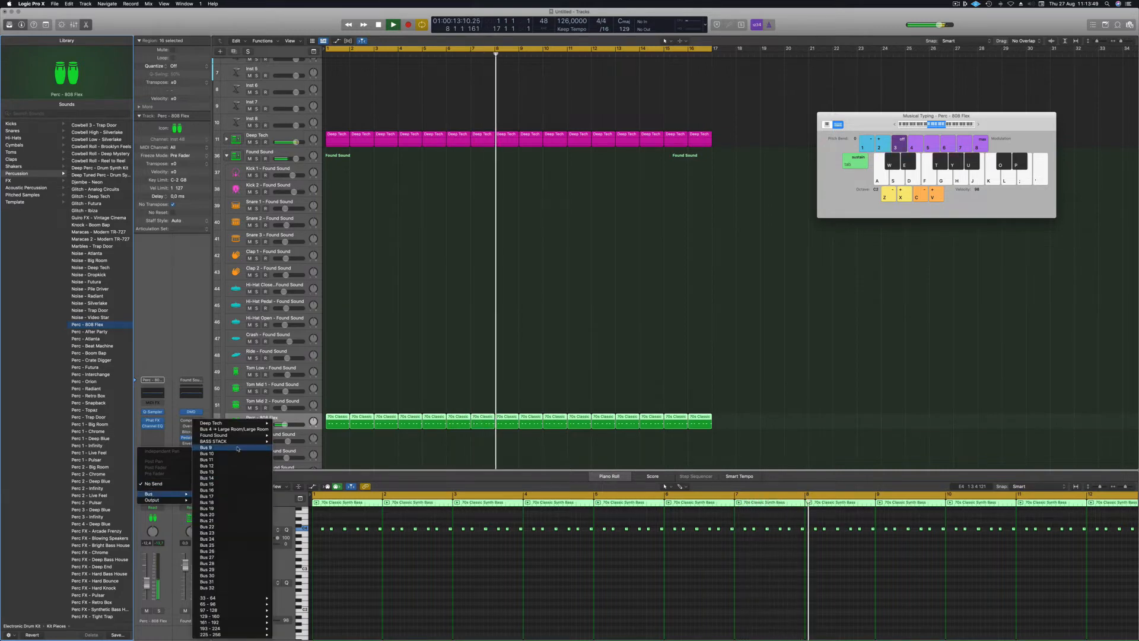
left_click(238, 448)
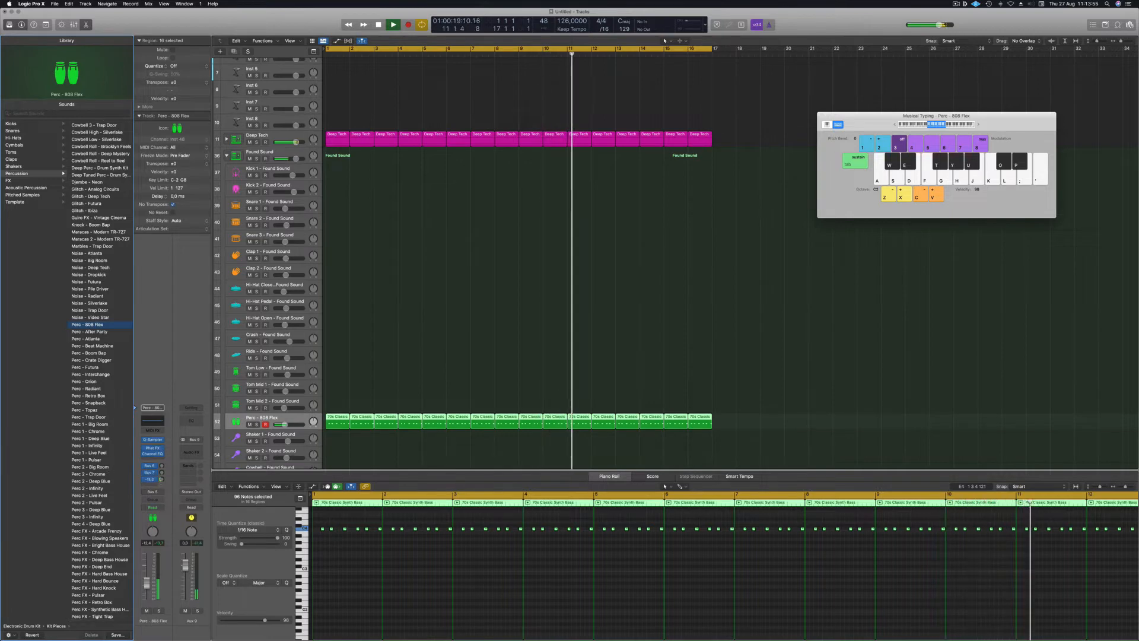
Insert a stereo Stereo Delay on the new Aux 9 channel.
left_click(191, 452)
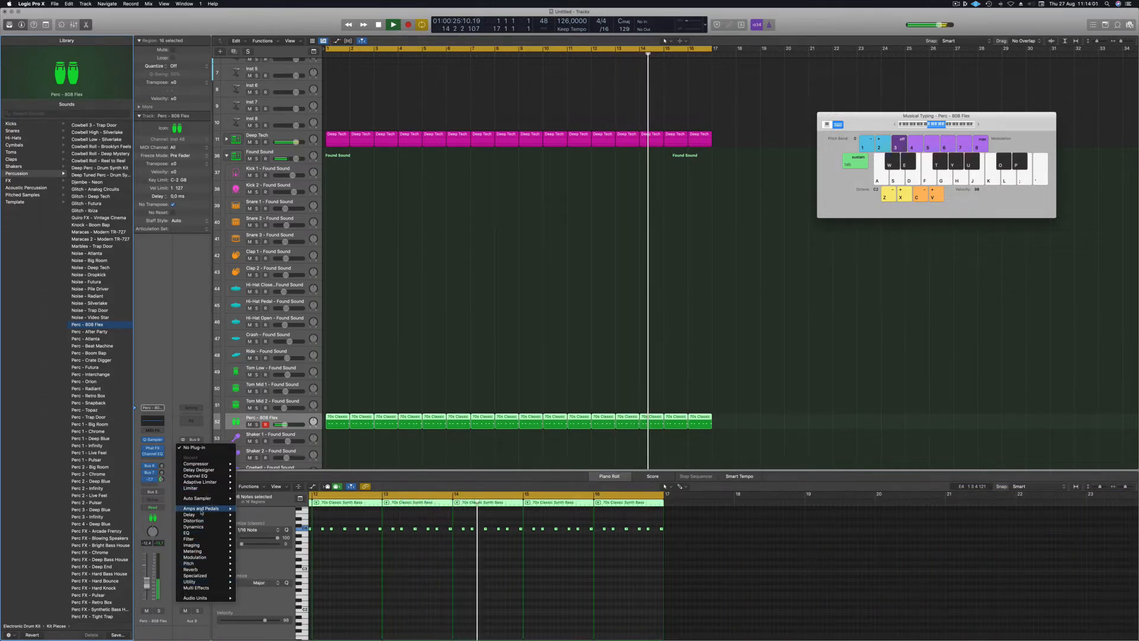
mouse_move(202, 514)
mouse_move(259, 533)
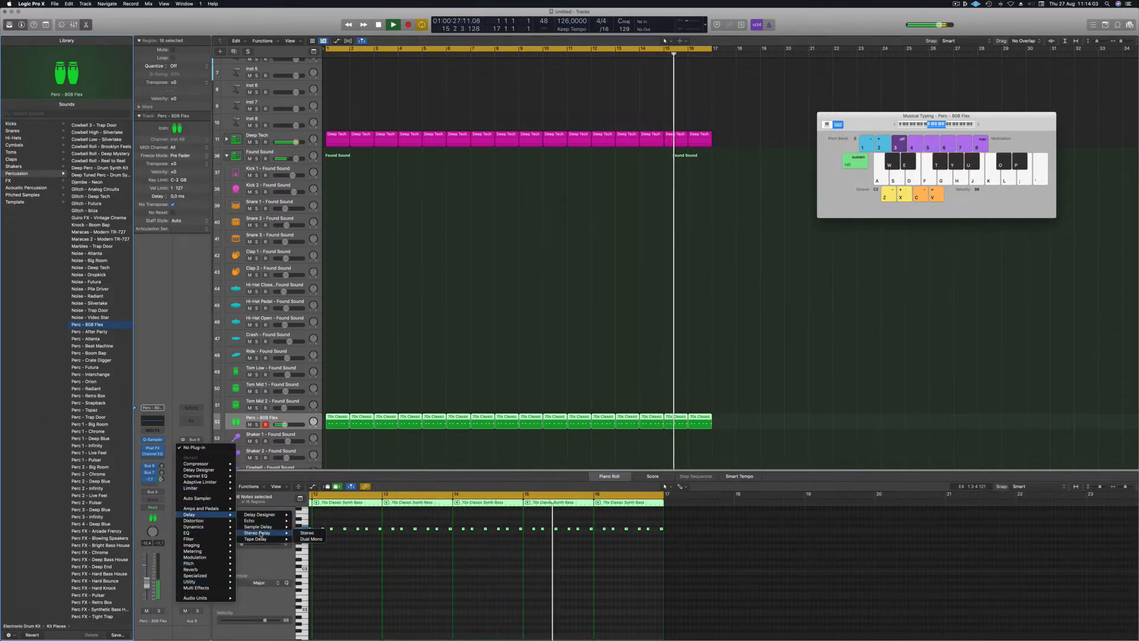
left_click(307, 533)
left_click_drag(431, 97, 533, 104)
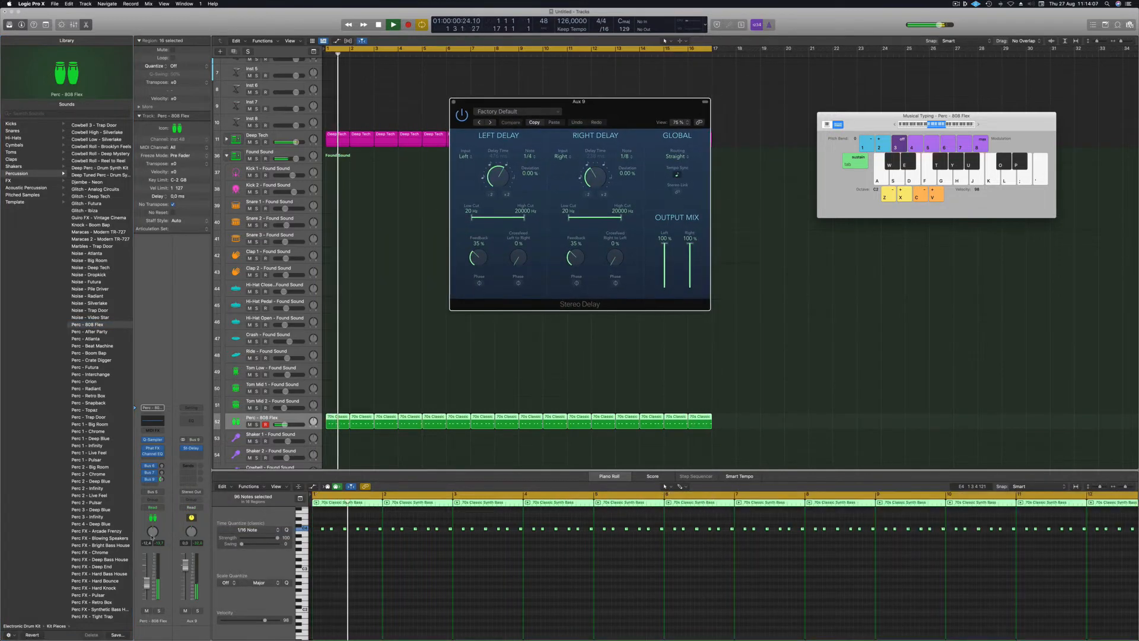
Raise both Stereo Delay feedback knobs to the mid-40s % and set the Bus 9 send to -19,7 dB.
left_click(161, 479)
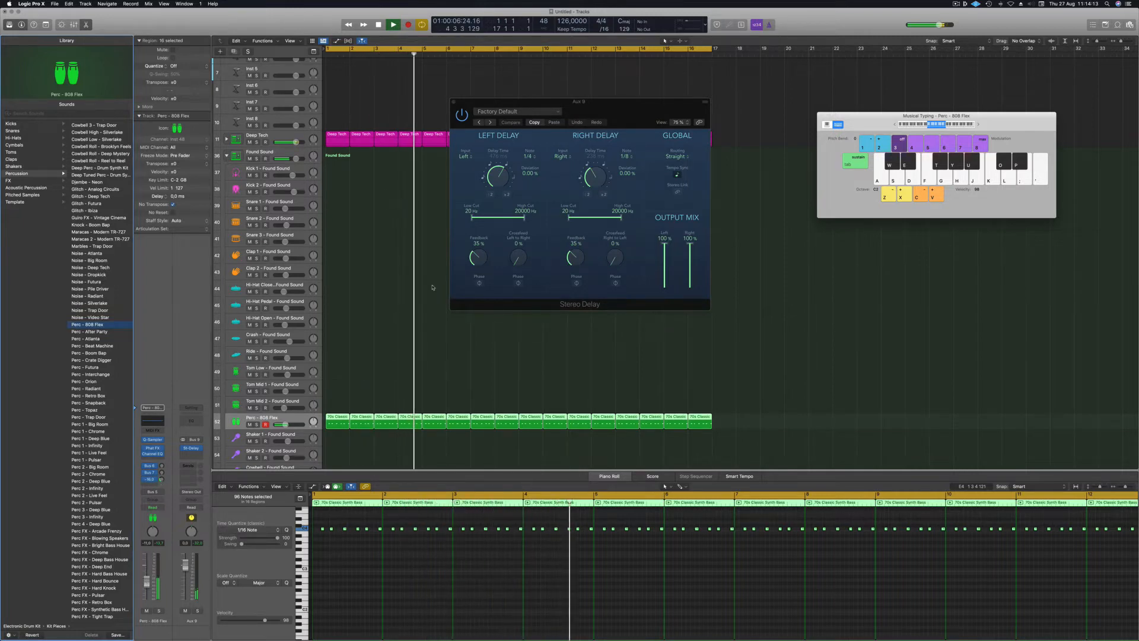
left_click_drag(575, 256, 574, 246)
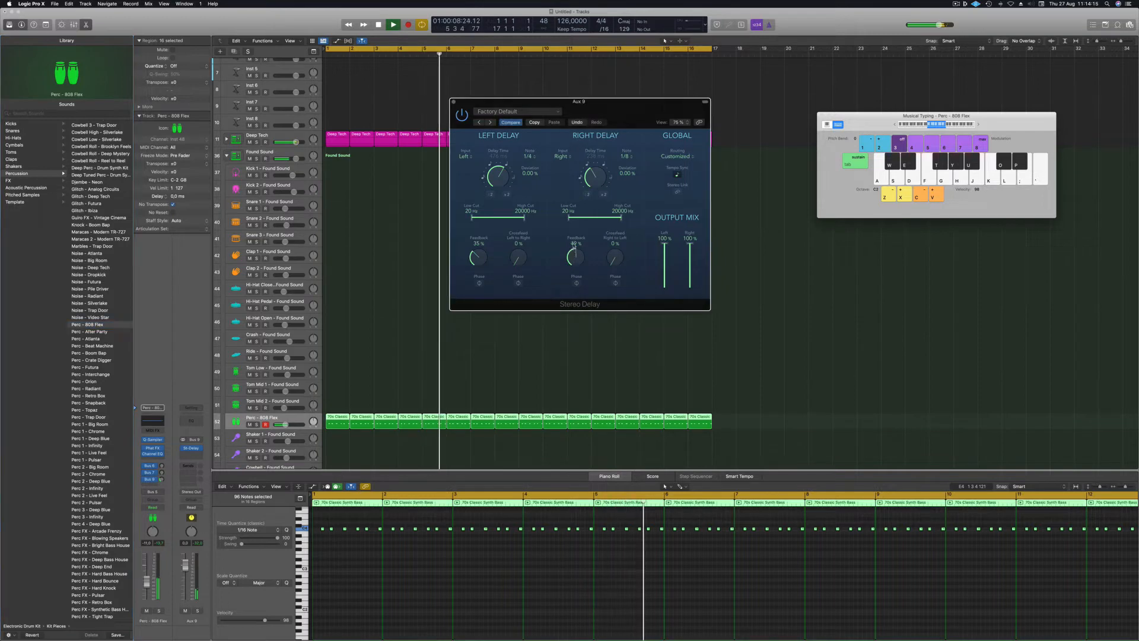
left_click_drag(478, 256, 474, 248)
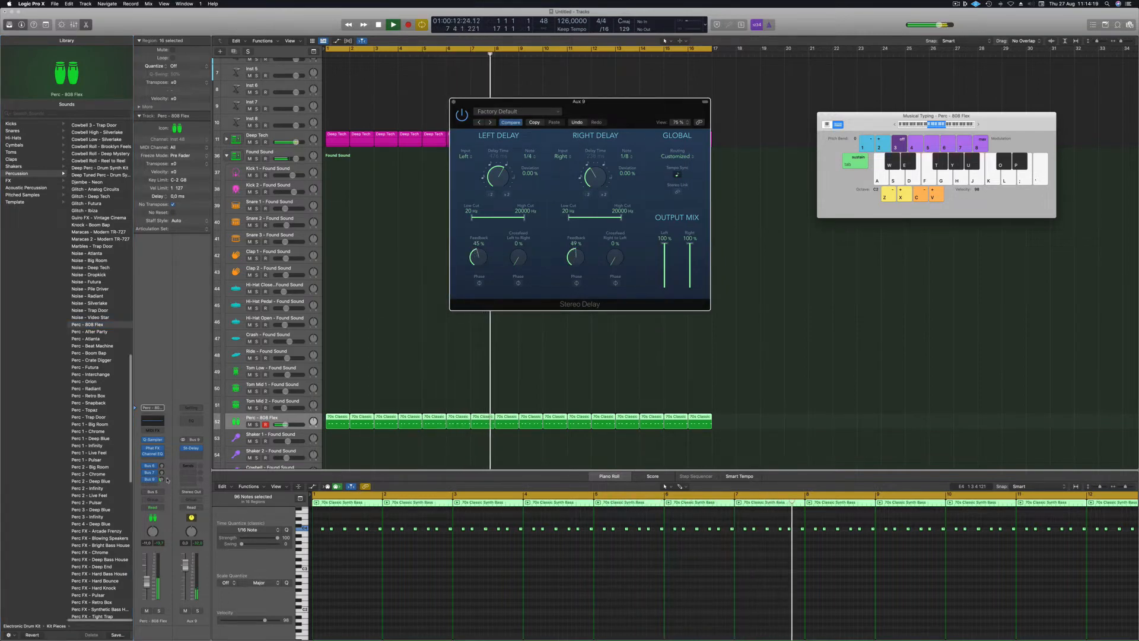
left_click_drag(161, 479, 161, 482)
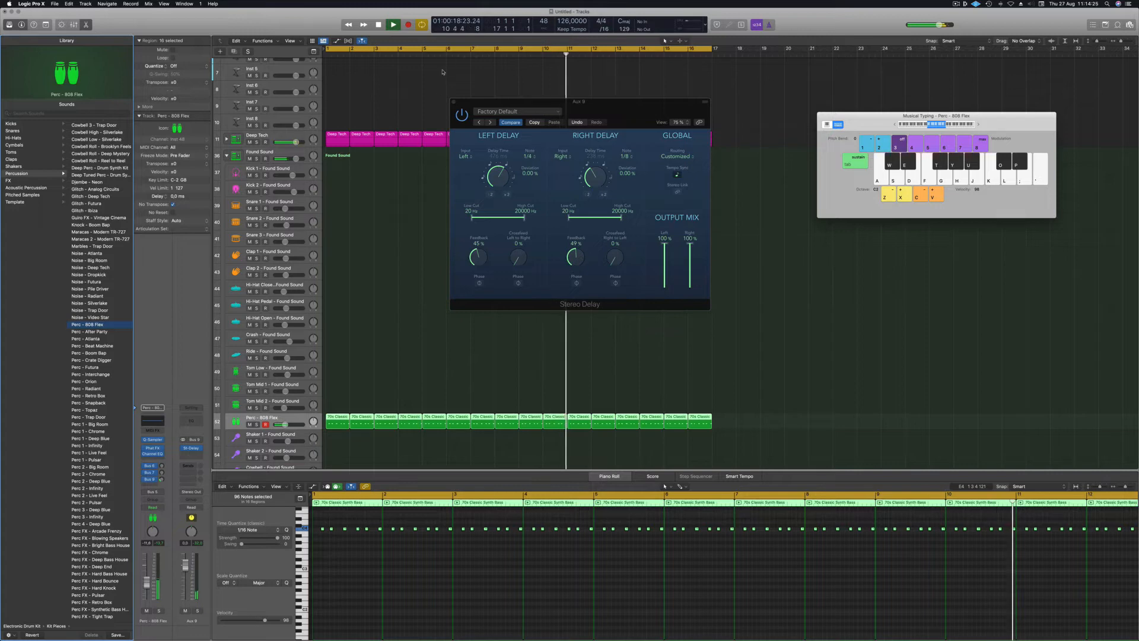
left_click(452, 101)
left_click(394, 272)
Copy the first 70s Classic region onto Tom Low and transpose its six notes down an octave to C3.
scroll(399, 259, "down", 5)
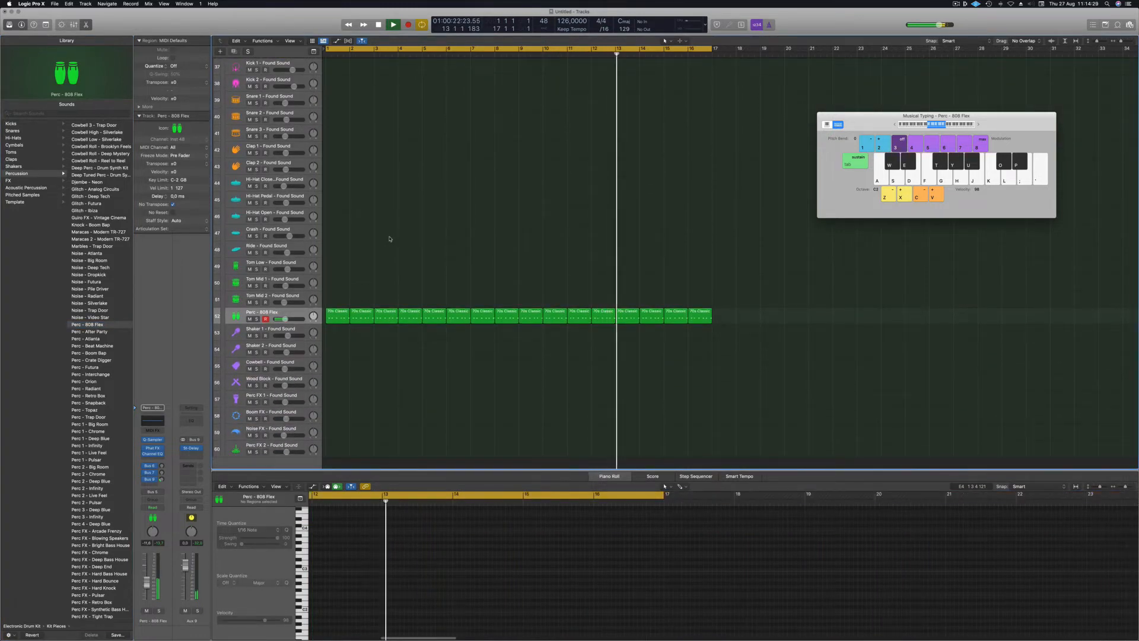
scroll(419, 257, "up", 1)
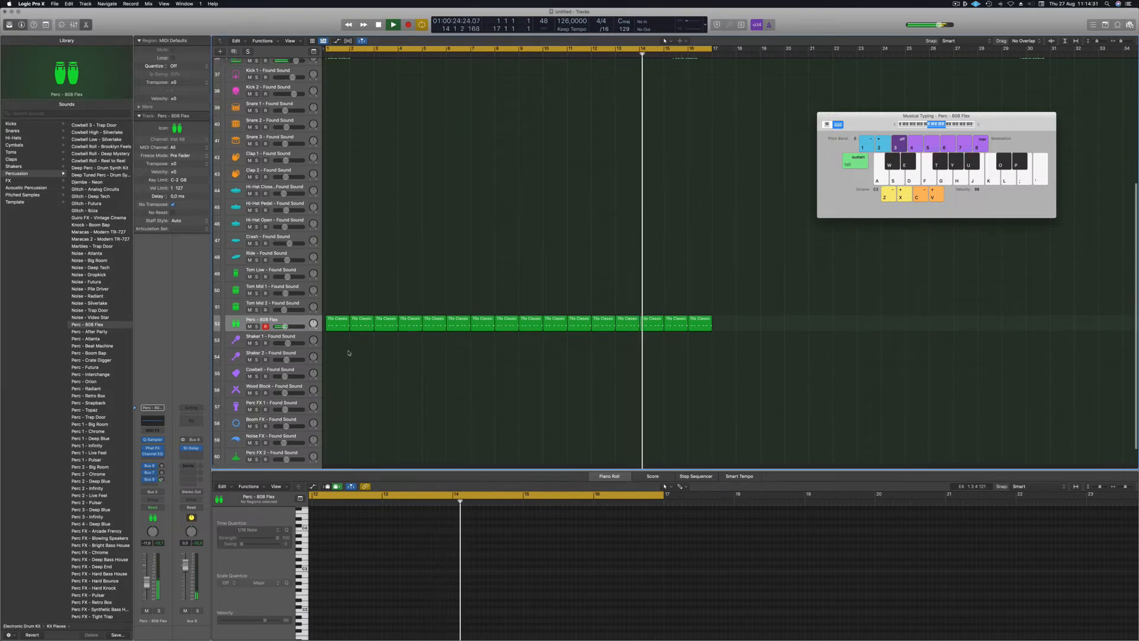
scroll(377, 244, "up", 3)
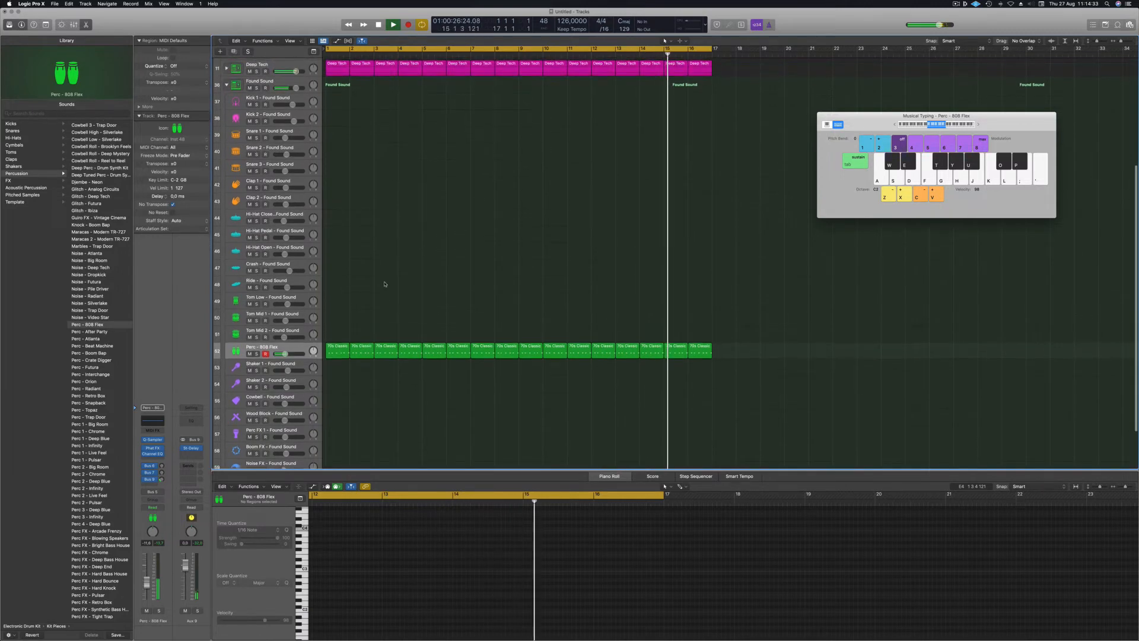
left_click(339, 350)
left_click_drag(338, 348, 341, 303)
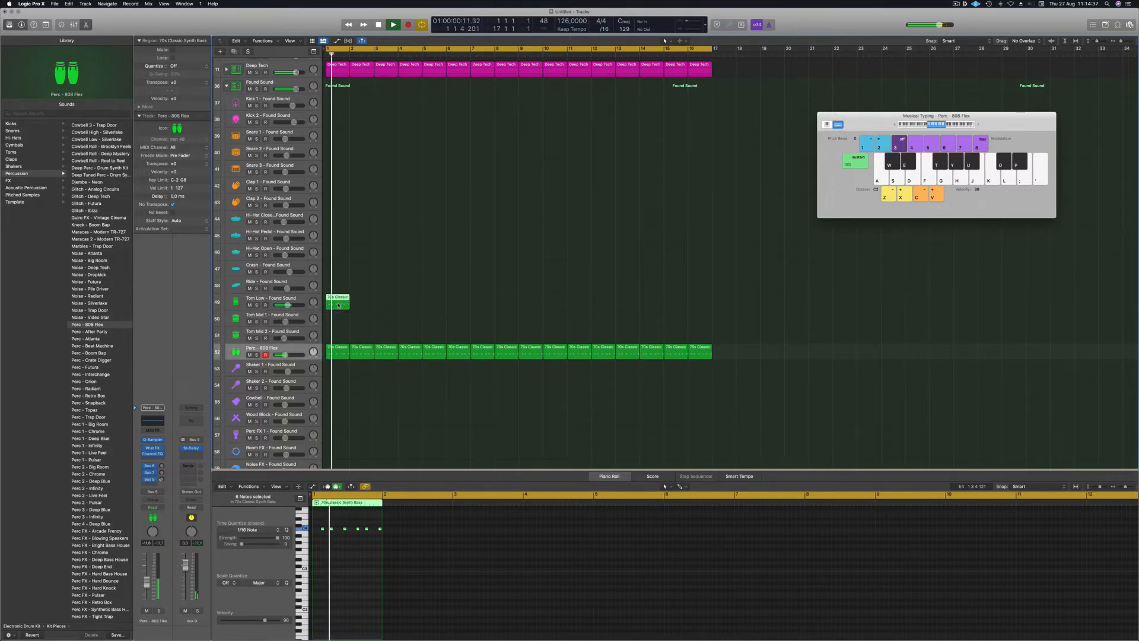
left_click(298, 300)
left_click_drag(317, 522, 373, 543)
key("alt+shift+Down")
key("space")
key("space")
Duplicate the Tom Low region along the track to fill bars 1–16.
left_click_drag(342, 298, 385, 302)
left_click(336, 300, "shift")
left_click_drag(462, 304, 438, 302)
mouse_move(564, 296)
left_mouse_down()
mouse_move(340, 305)
mouse_move(556, 303)
left_mouse_up()
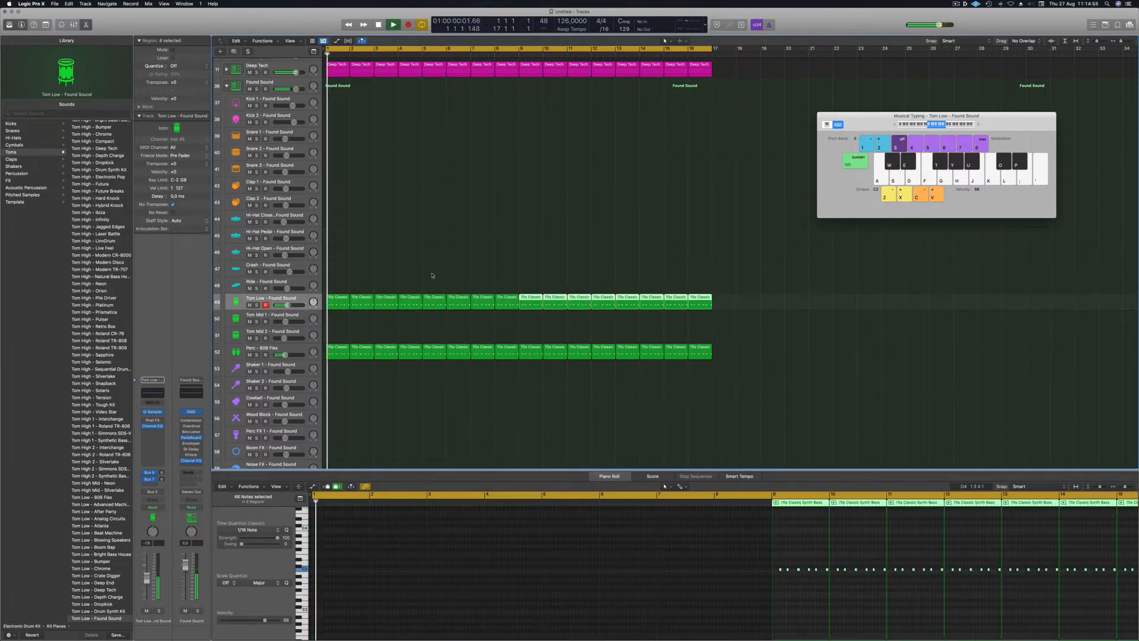
Pan the Tom Low track to +1.
scroll(379, 284, "left", 1)
left_click_drag(313, 302, 313, 300)
key("space")
key("space")
Audition tom sounds and settle on Tom Low 2 - Tough Kit, then select all its regions.
scroll(84, 363, "down", 1)
scroll(85, 364, "down", 7)
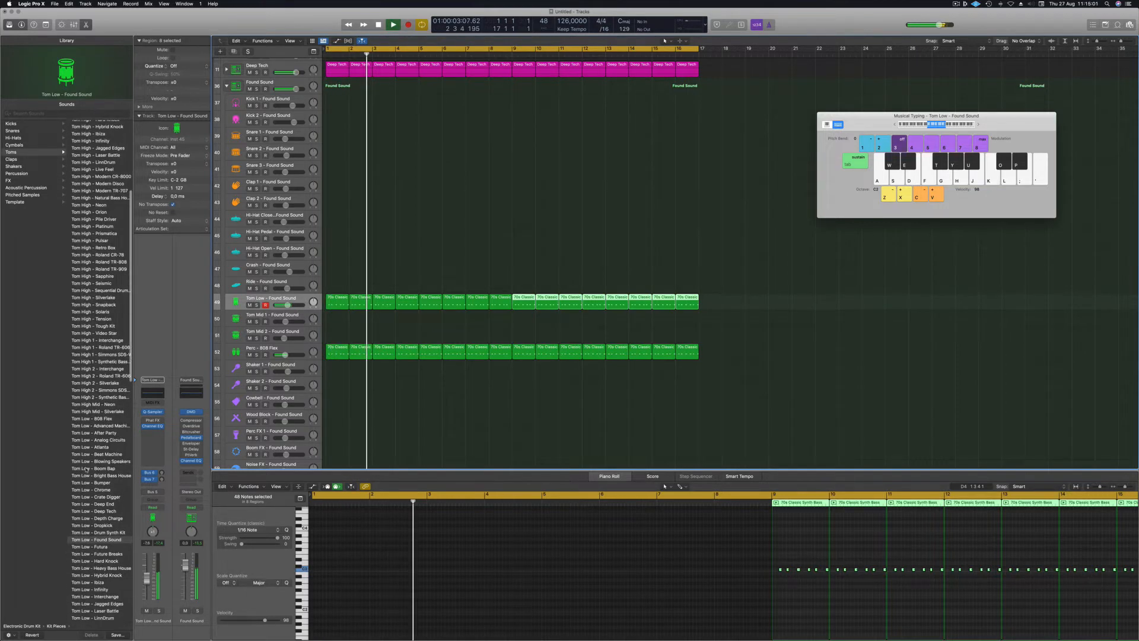
scroll(87, 467, "down", 9)
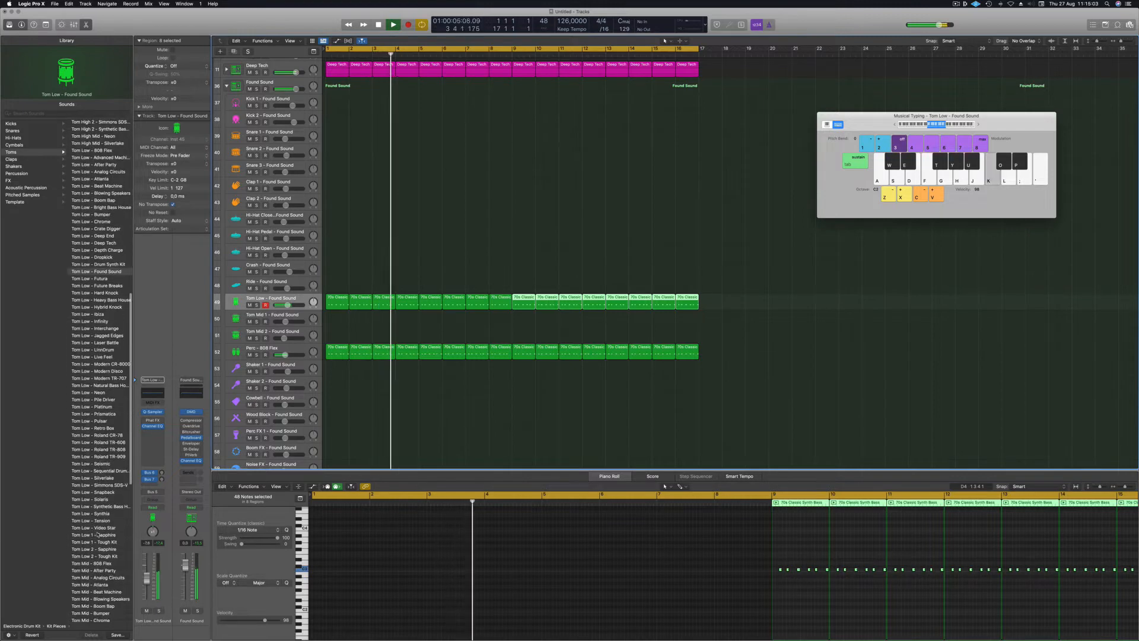
left_click(89, 556)
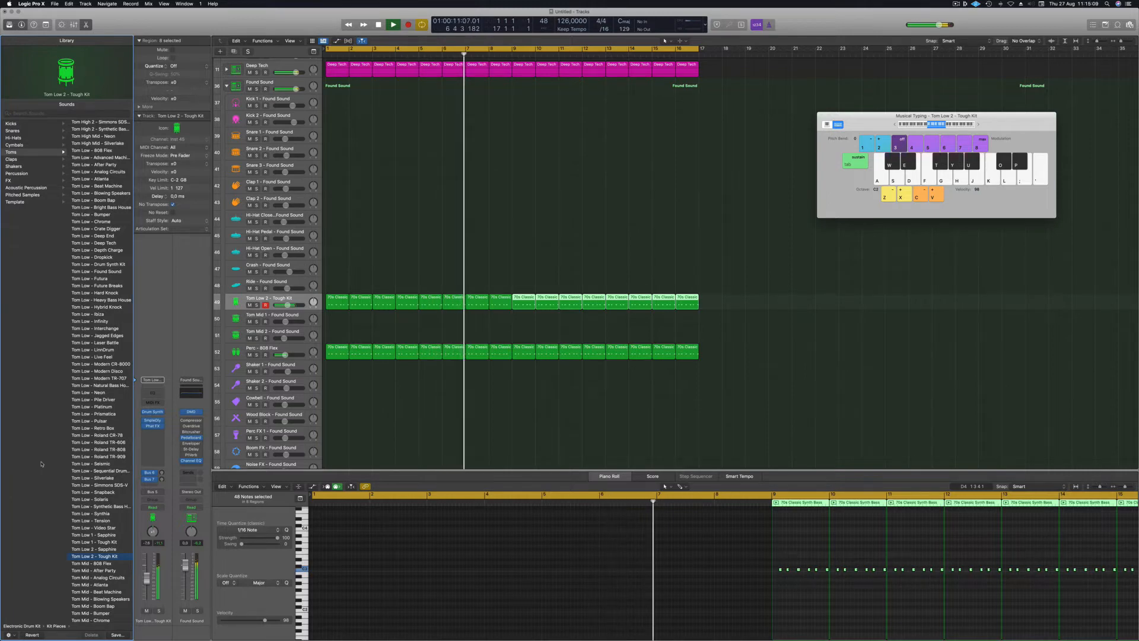
key("Up")
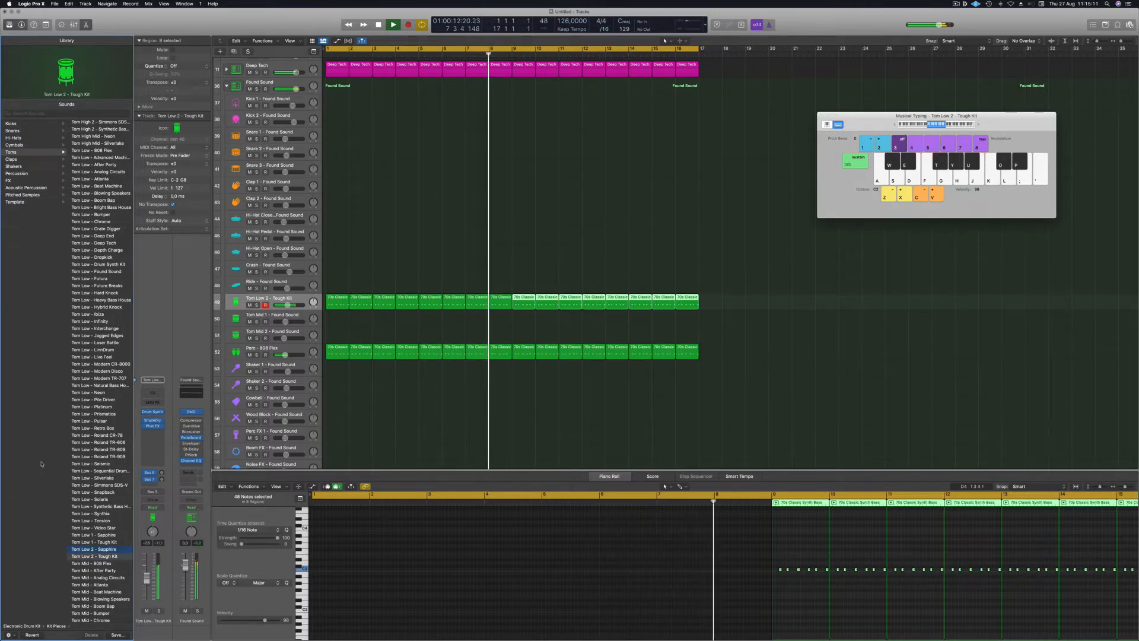
key("Down")
key("space")
key("space")
left_click(270, 298)
scroll(390, 547, "down", 1)
scroll(391, 547, "down", 2)
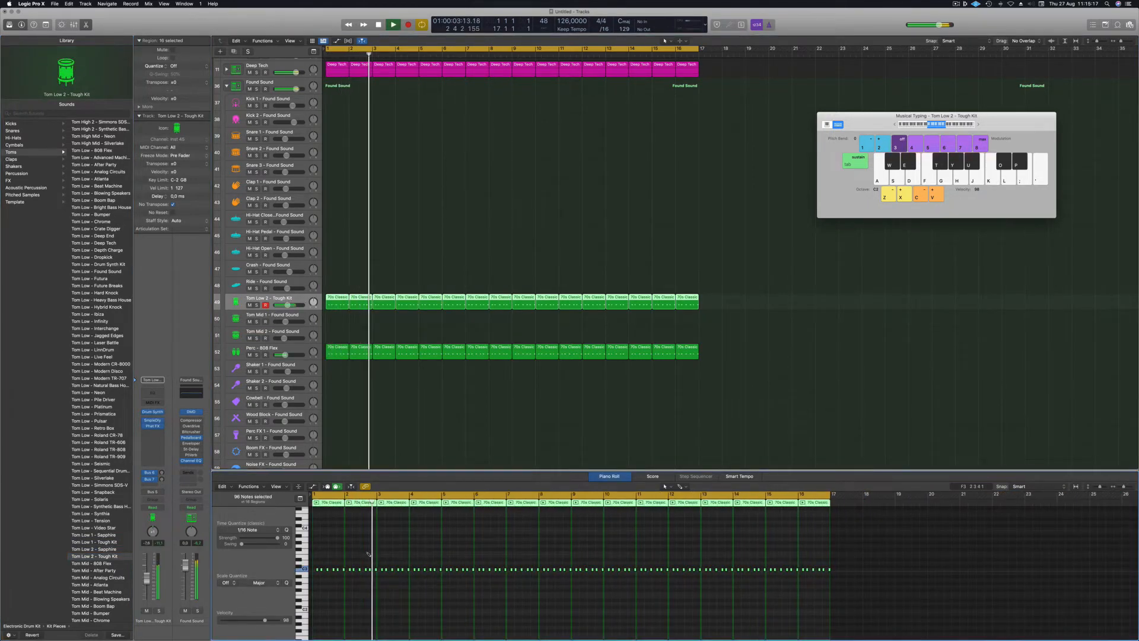
Transpose the tom notes up an octave plus several more semitones, then return to bar 1.
key("alt+shift+Up")
key("alt+Up")
key("alt+Up")
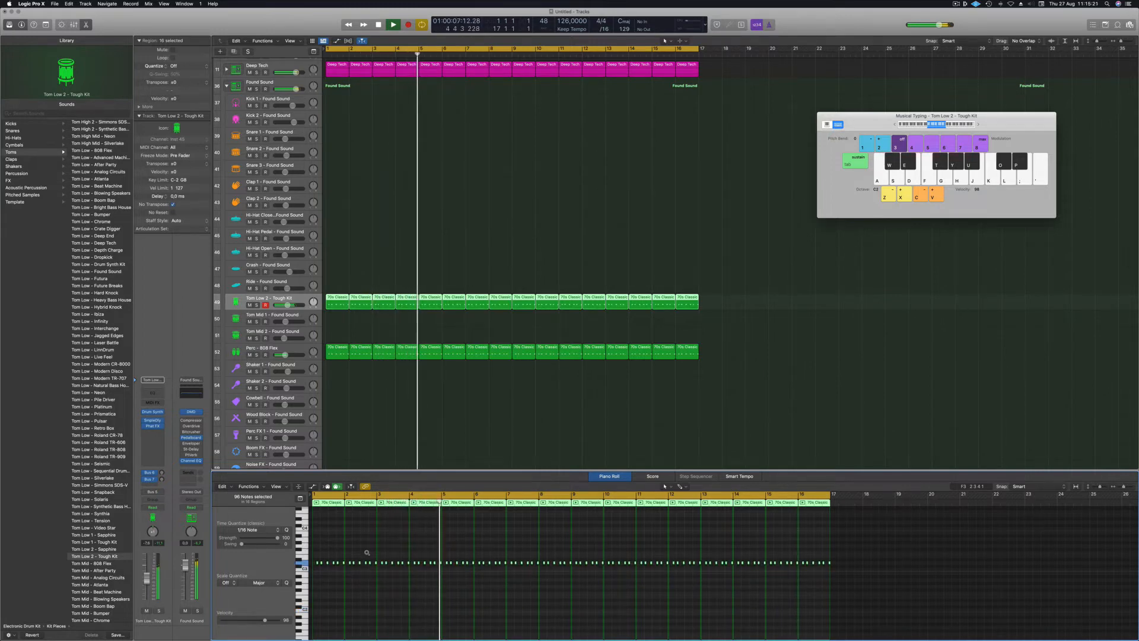
key("alt+Up")
key("alt+Up")
key("alt+Up")
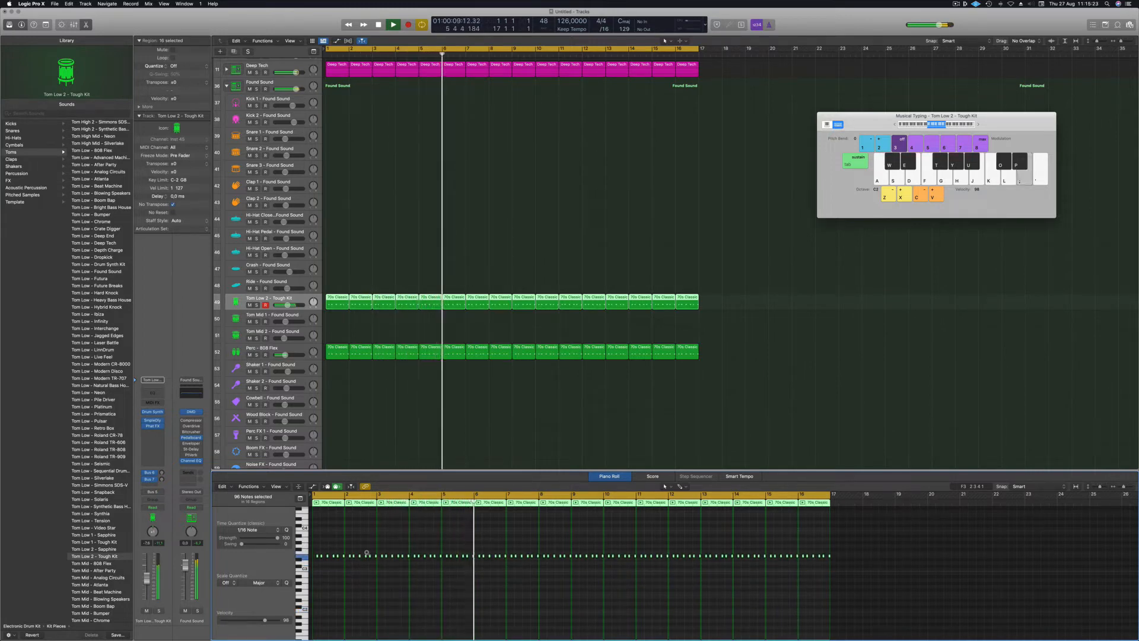
key("alt+Up")
key("alt+Up")
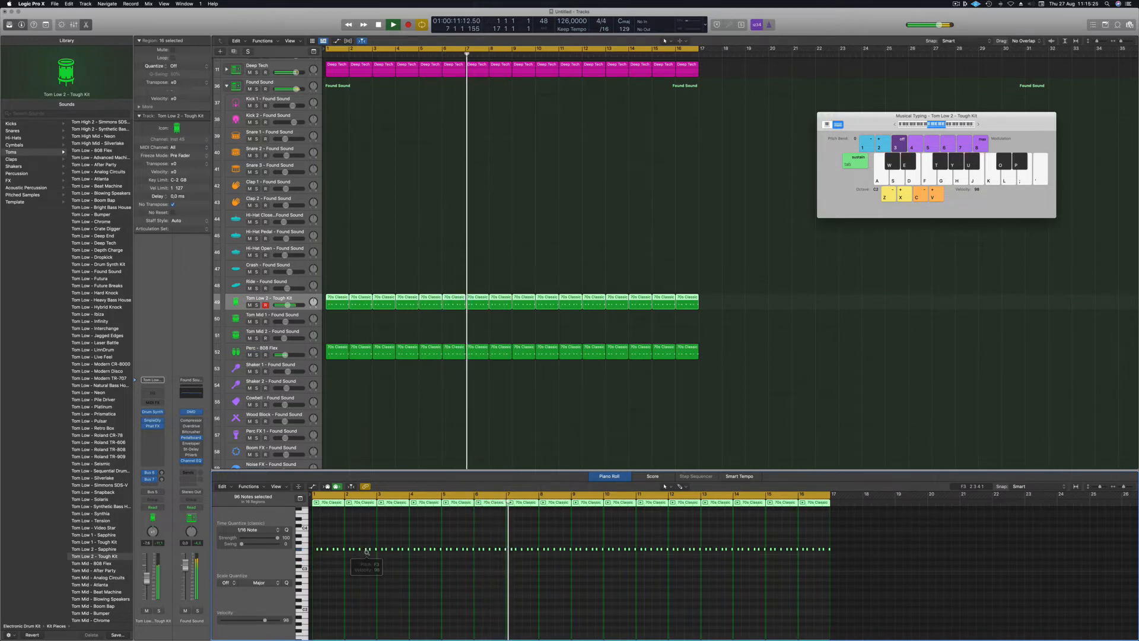
key("alt+Up")
key("alt+Up")
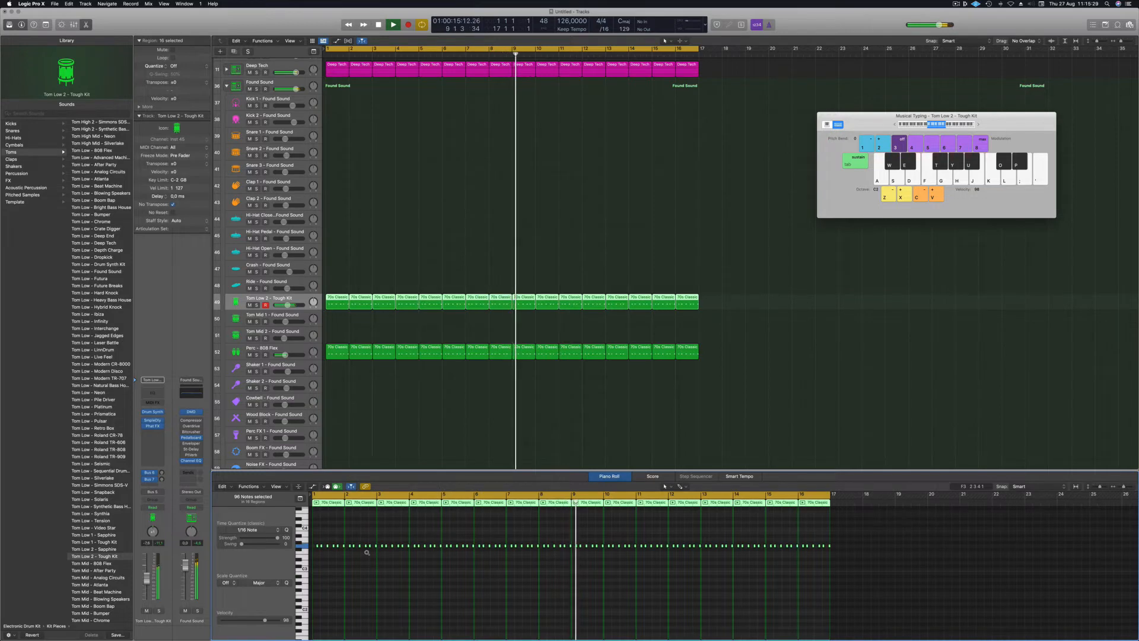
key("Return")
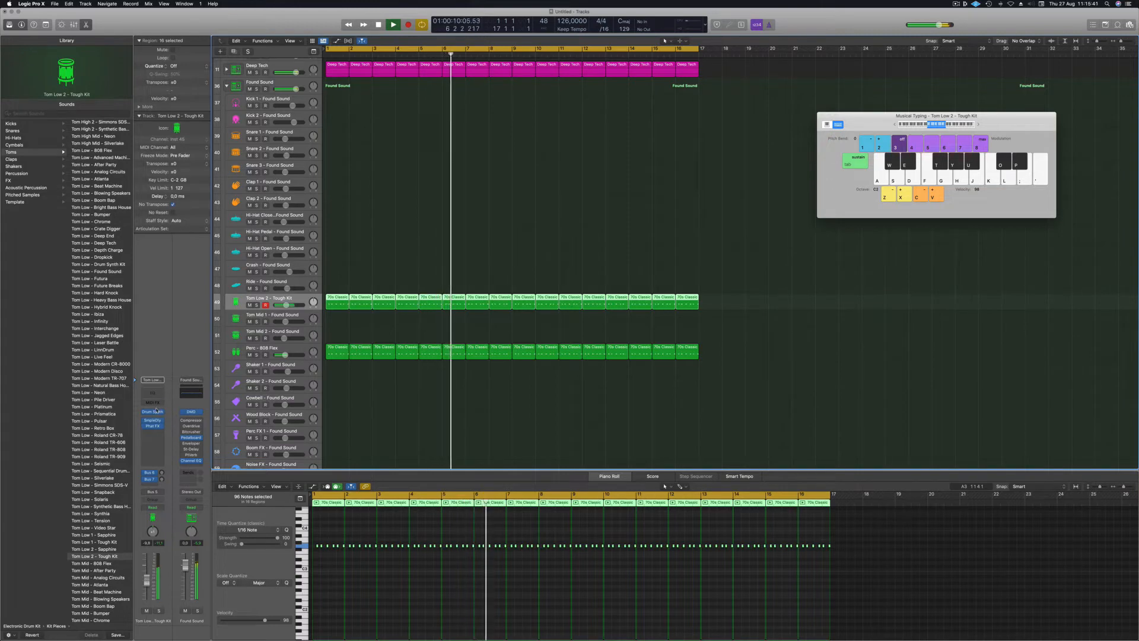
Set the tom's Drum Synth decay to about 46%.
left_click(153, 411)
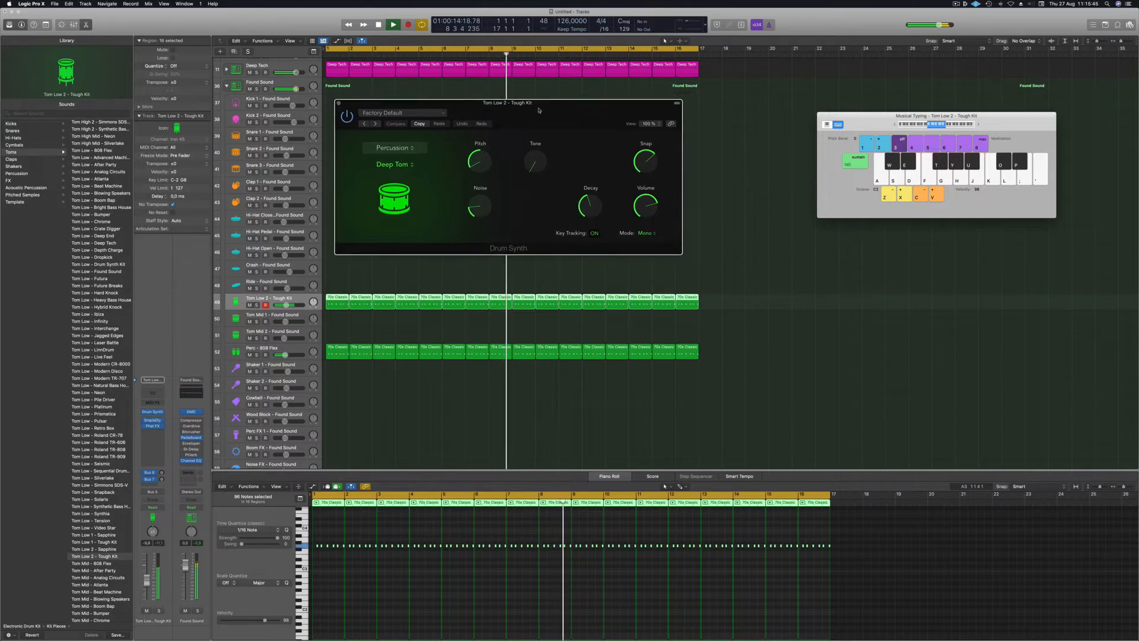
left_click_drag(560, 103, 645, 182)
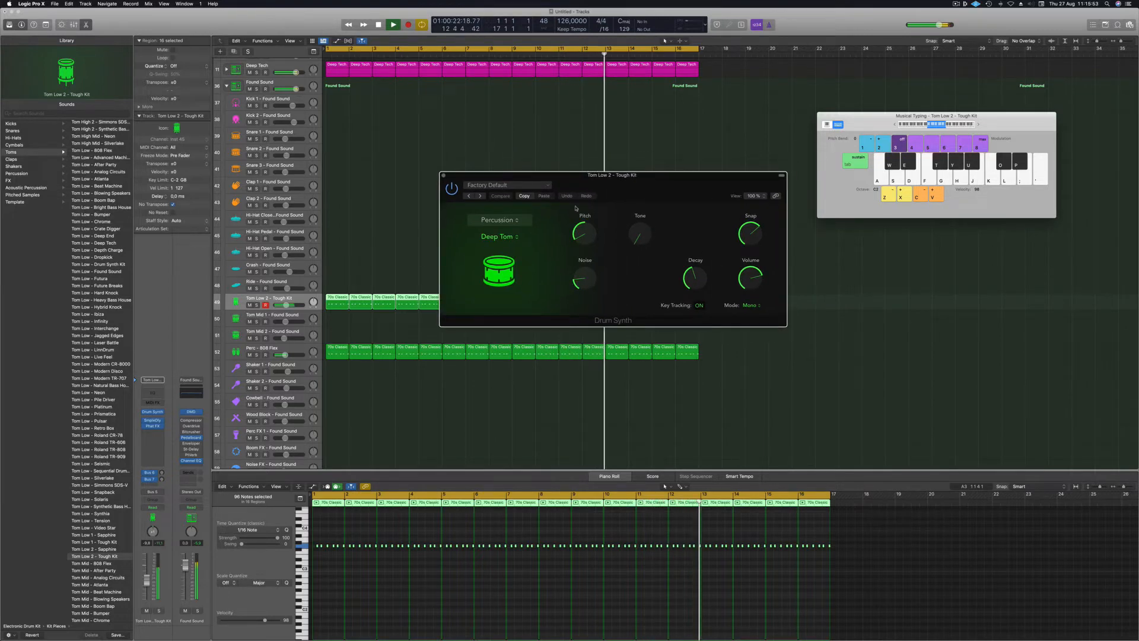
left_click_drag(640, 230, 644, 184)
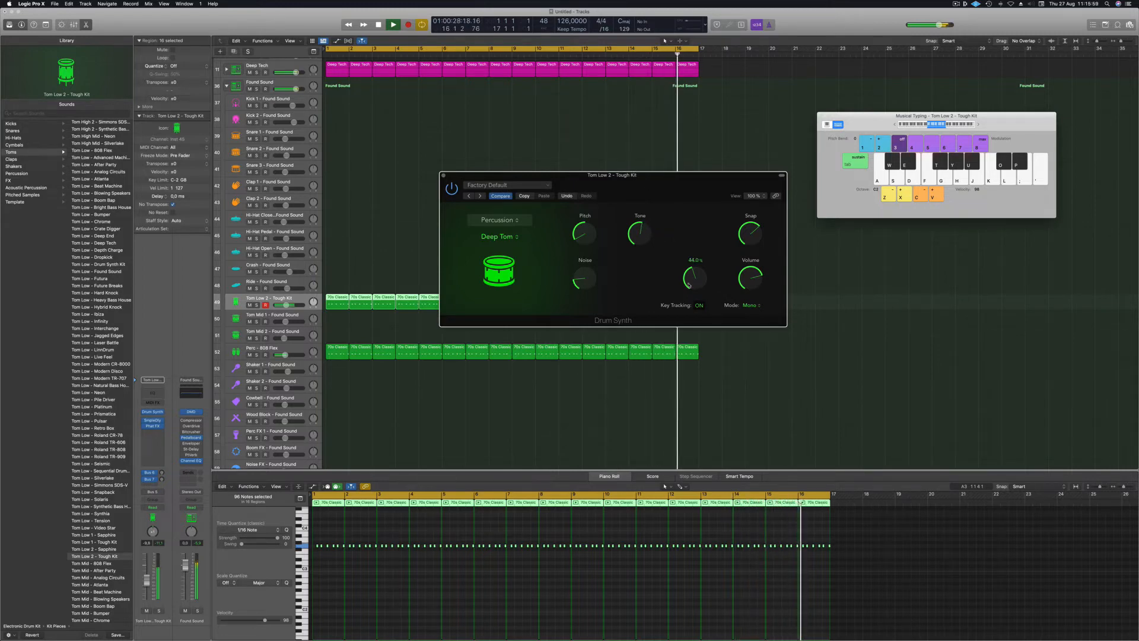
left_click_drag(696, 270, 694, 280)
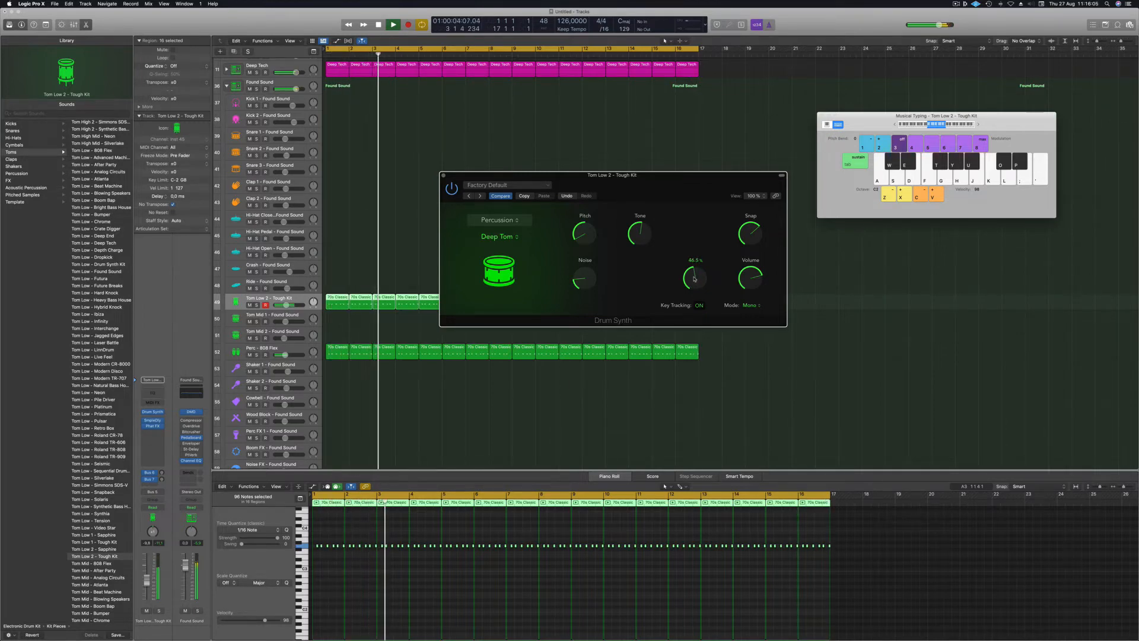
key("space")
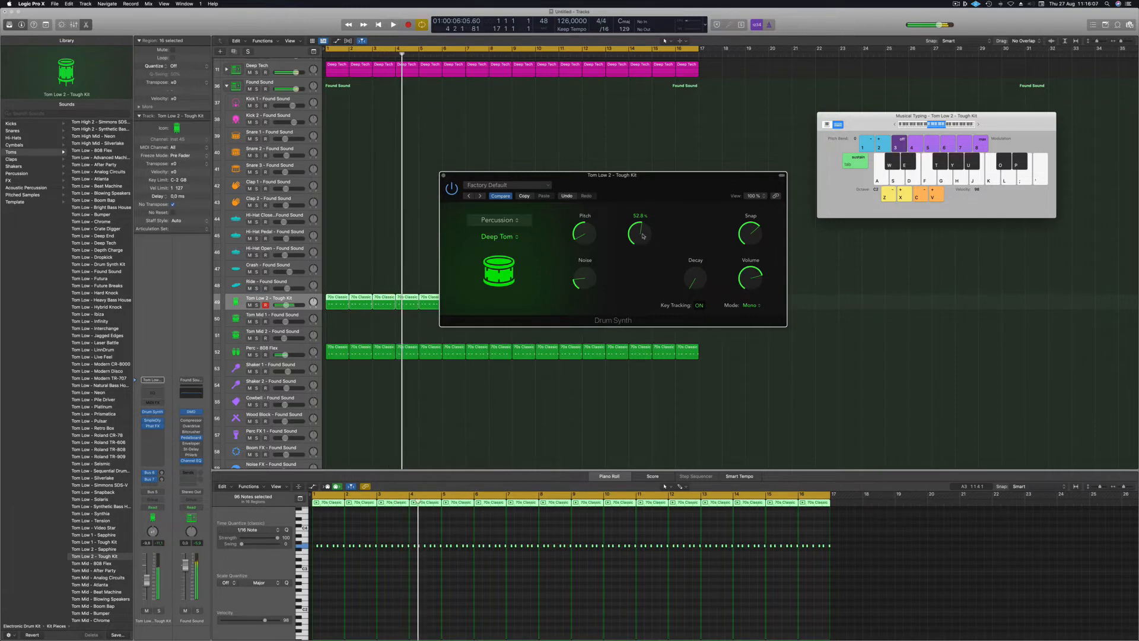
key("space")
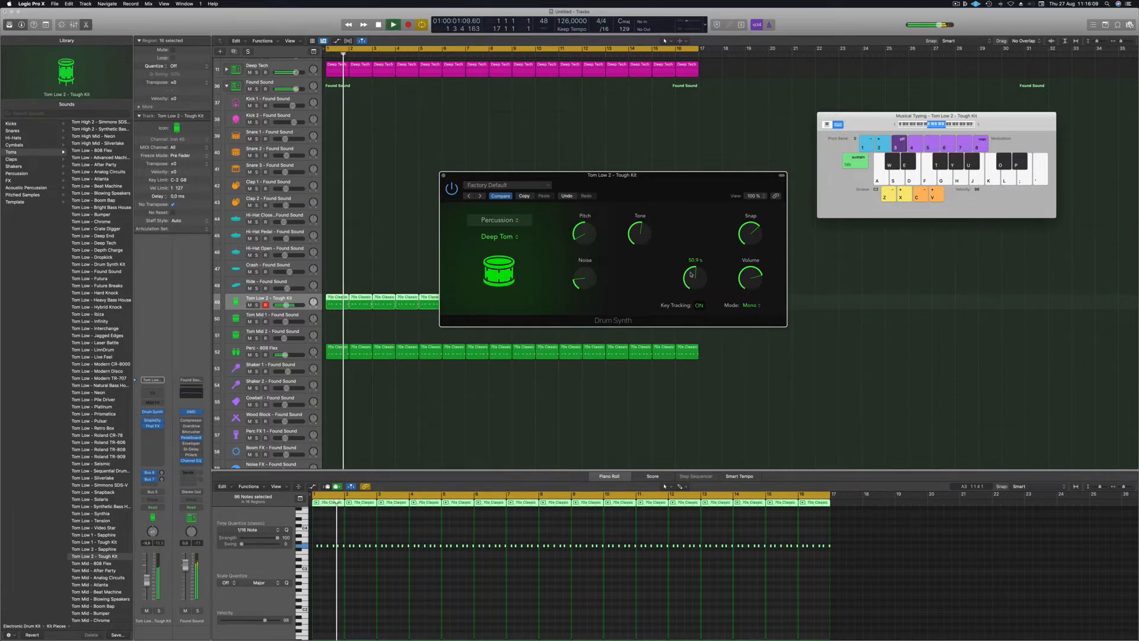
left_click_drag(691, 277, 722, 294)
Switch the Drum Synth voice mode to Poly and audition the Tom Low 2 track in solo.
left_click(750, 305)
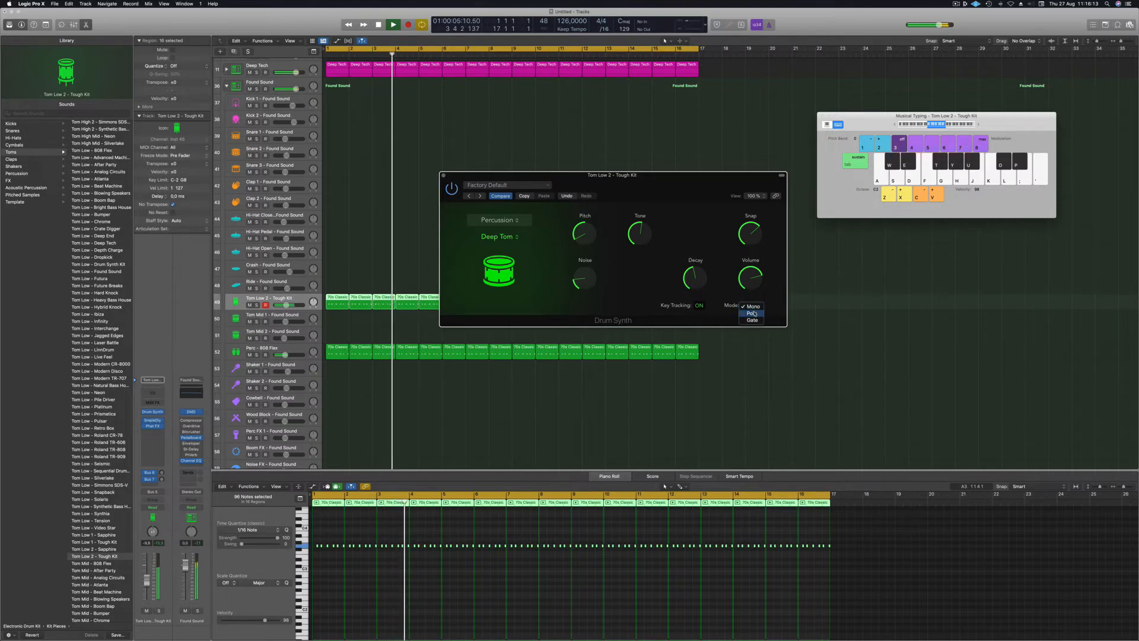
left_click(751, 313)
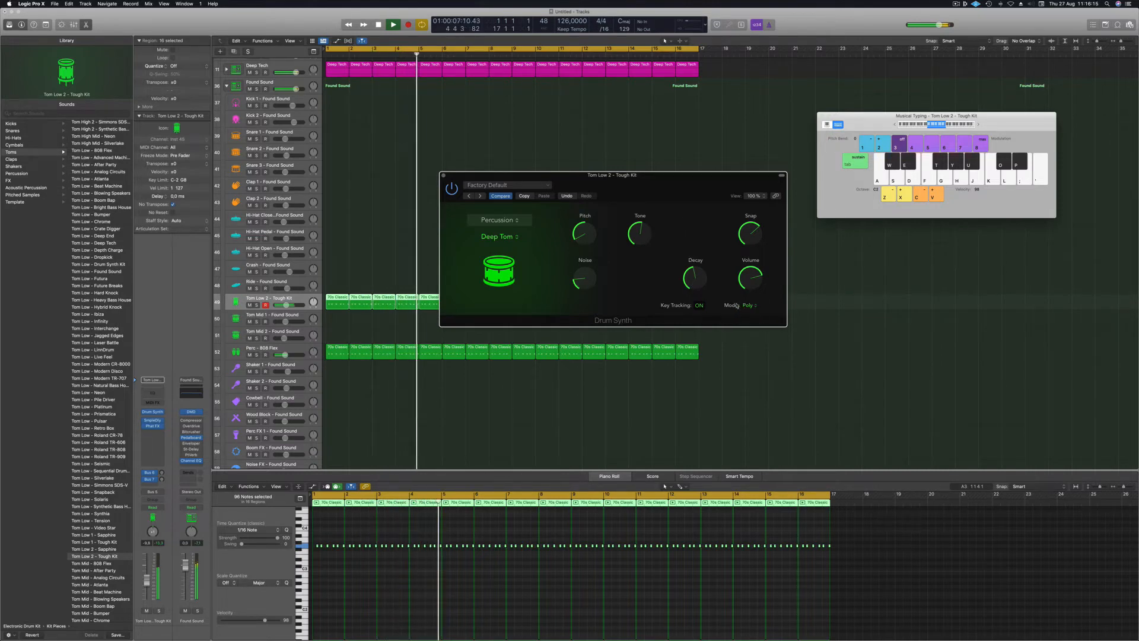
left_click_drag(662, 196, 643, 181)
key("space")
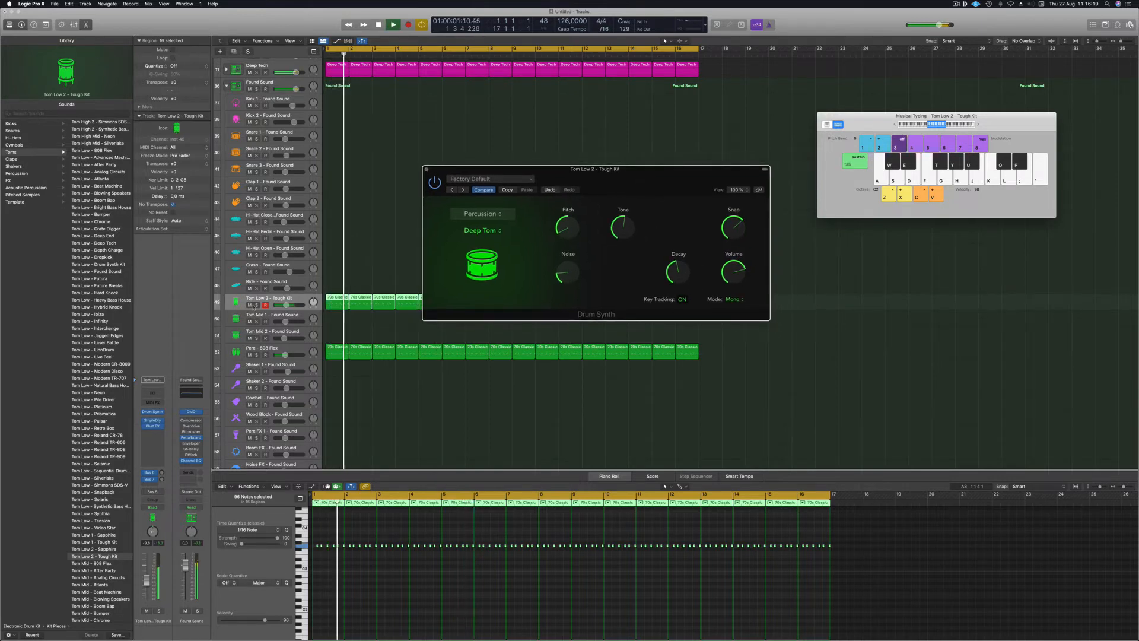
left_click(257, 305)
left_click(257, 306)
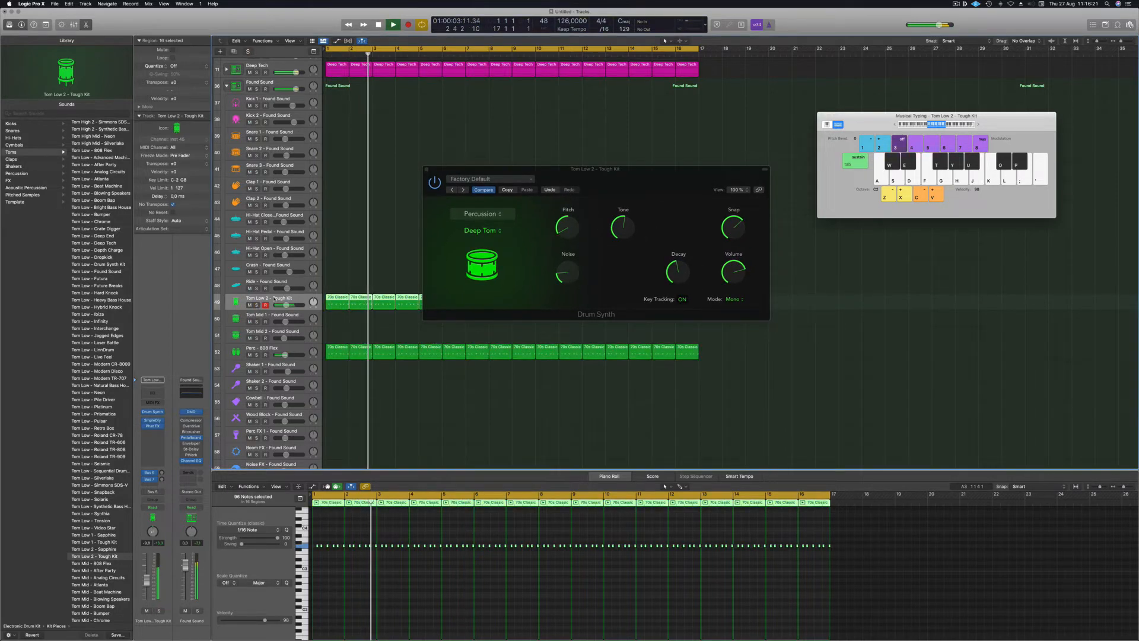
key("space")
key("space")
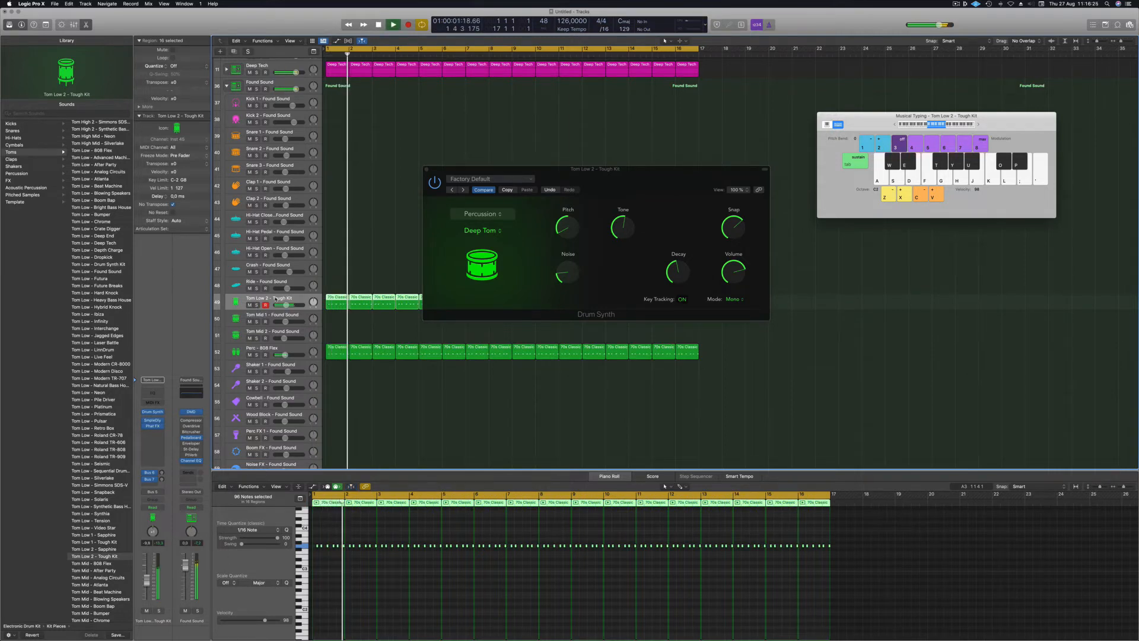
left_click_drag(601, 173, 590, 173)
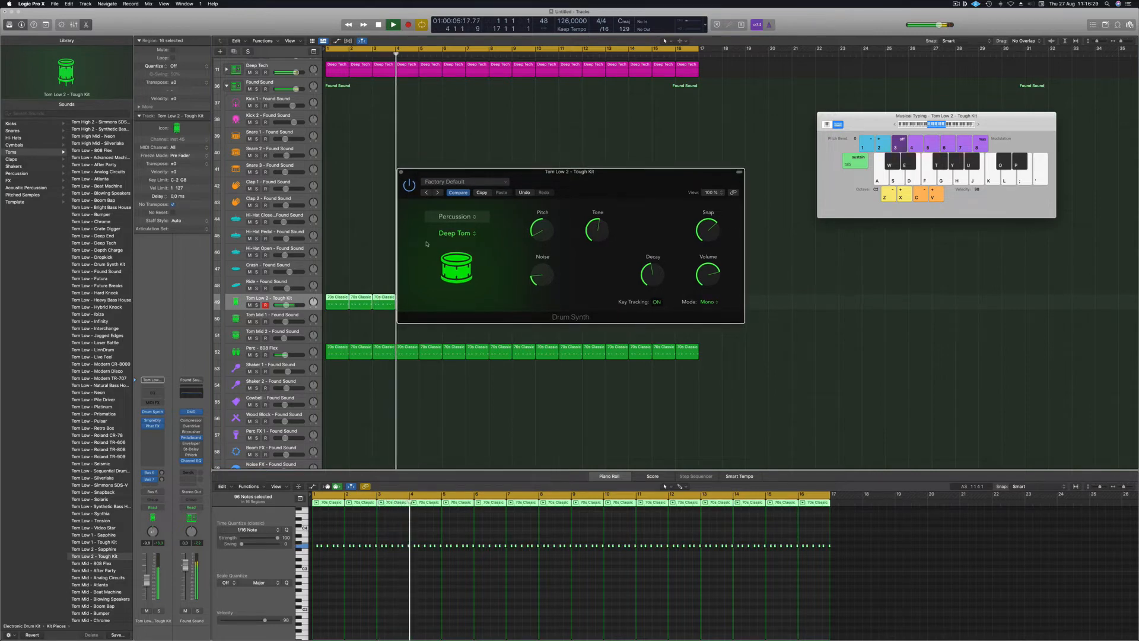
Lower the tom channel level slightly, mute it, and close the Drum Synth window.
left_click_drag(147, 580, 148, 582)
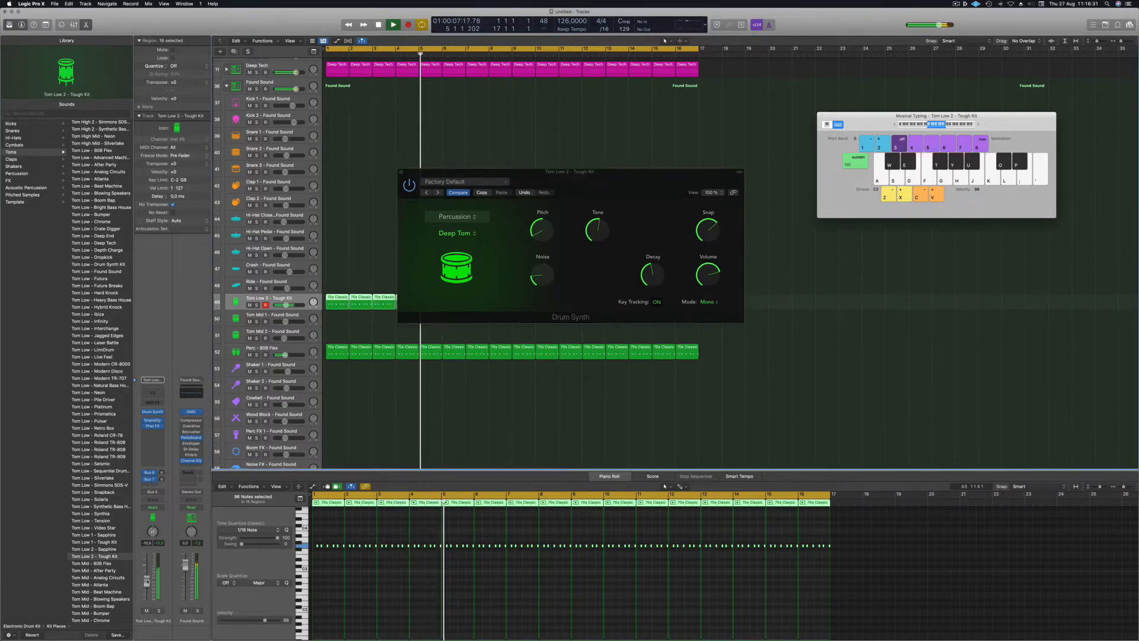
left_click(146, 610)
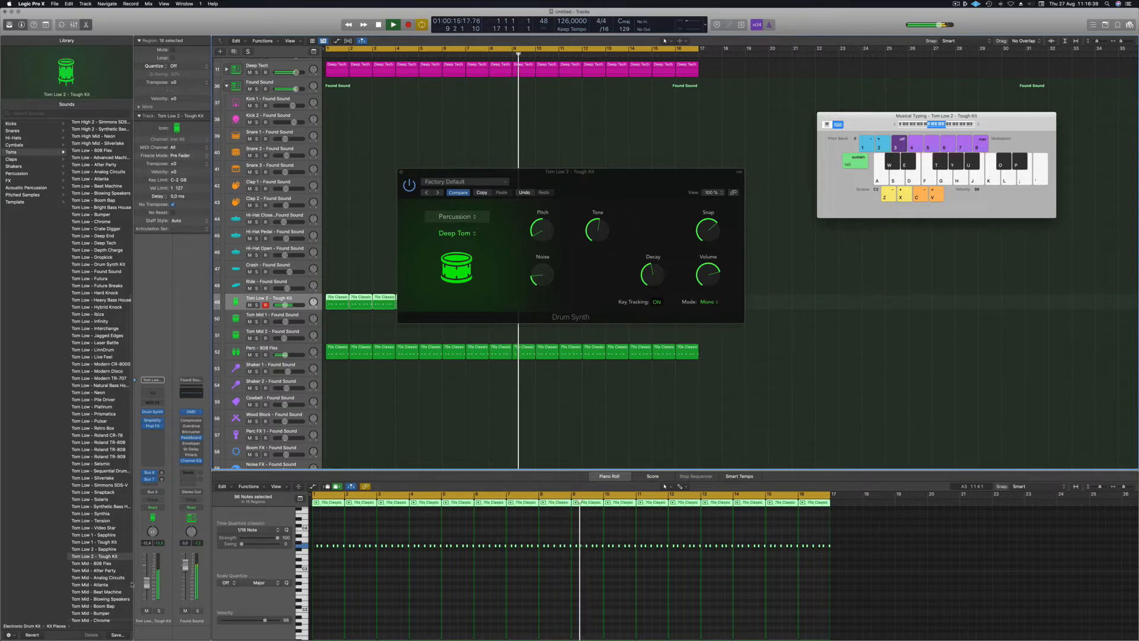
left_click(401, 172)
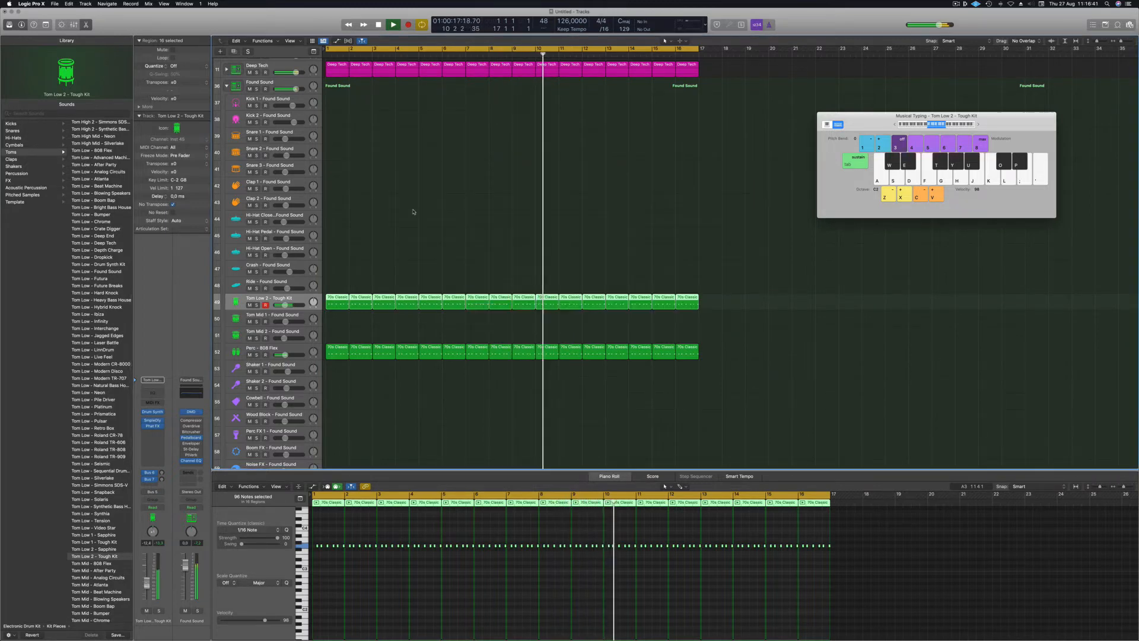
Copy the first Tom Low 2 region onto the Ride track at bar 1 and select the Ride track.
scroll(413, 211, "down", 1)
left_click(337, 295)
left_click_drag(336, 289, 336, 278)
key("space")
scroll(319, 559, "up", 2)
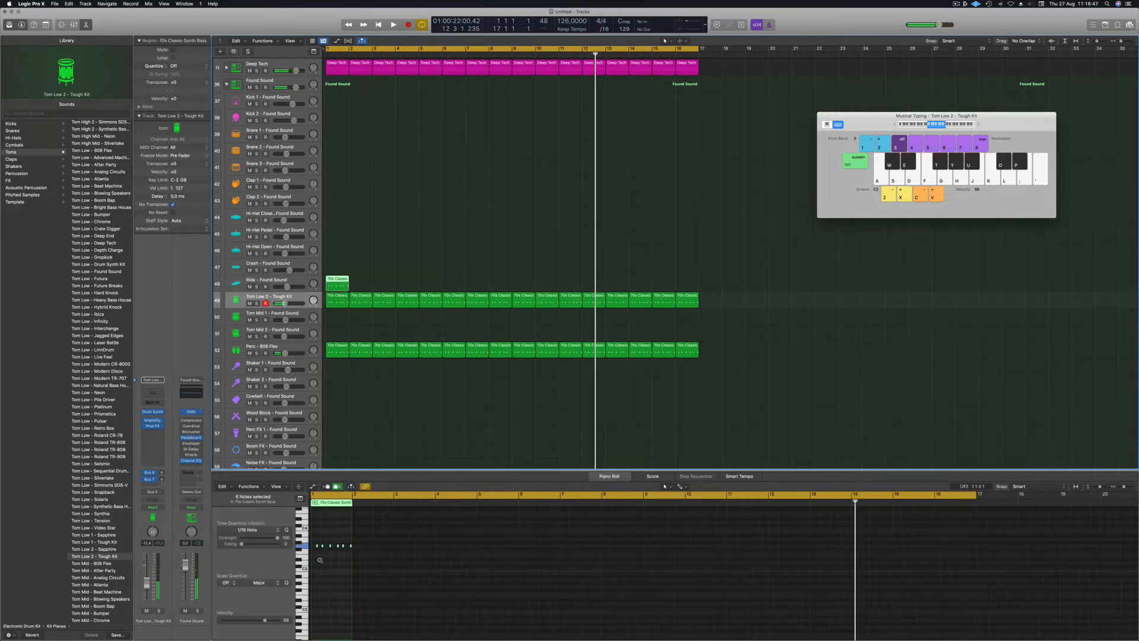
left_click(350, 549)
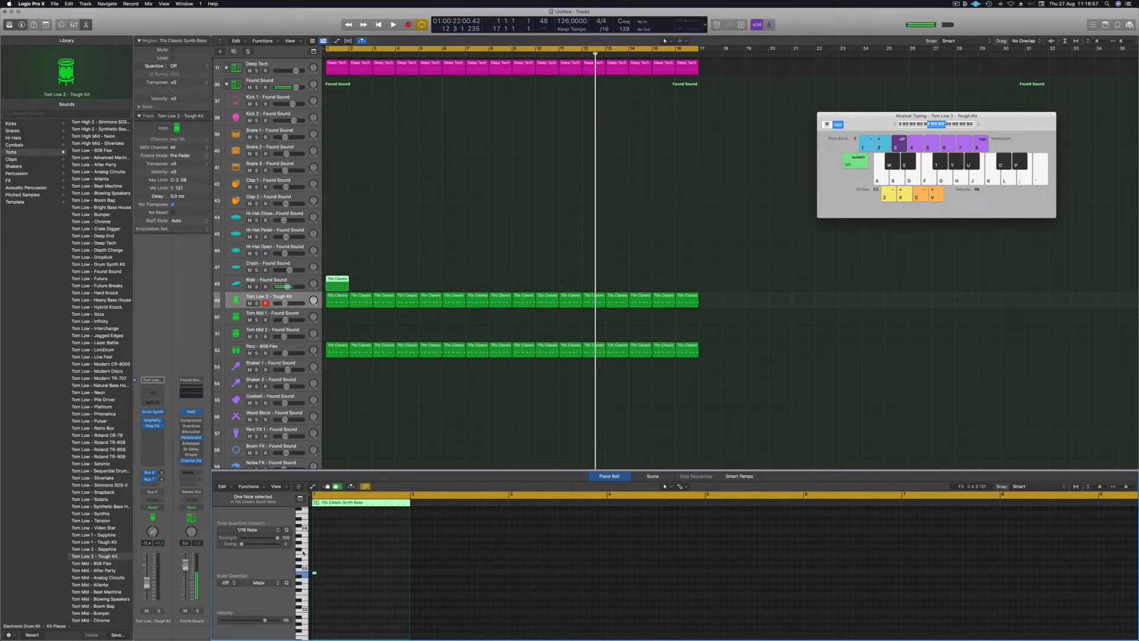
key("space")
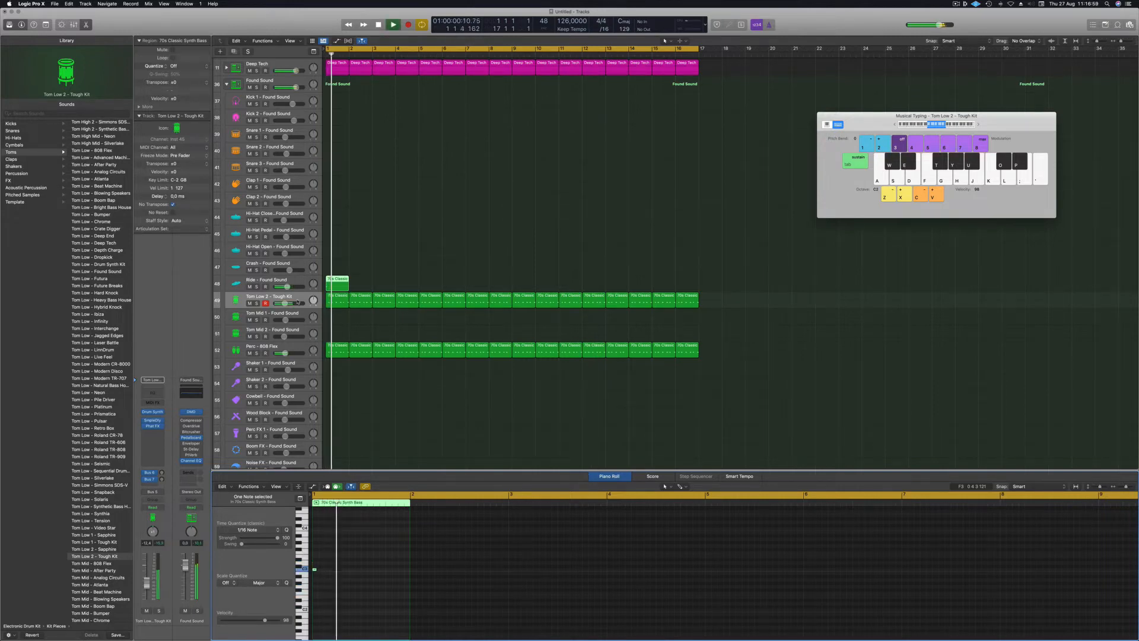
key("Up")
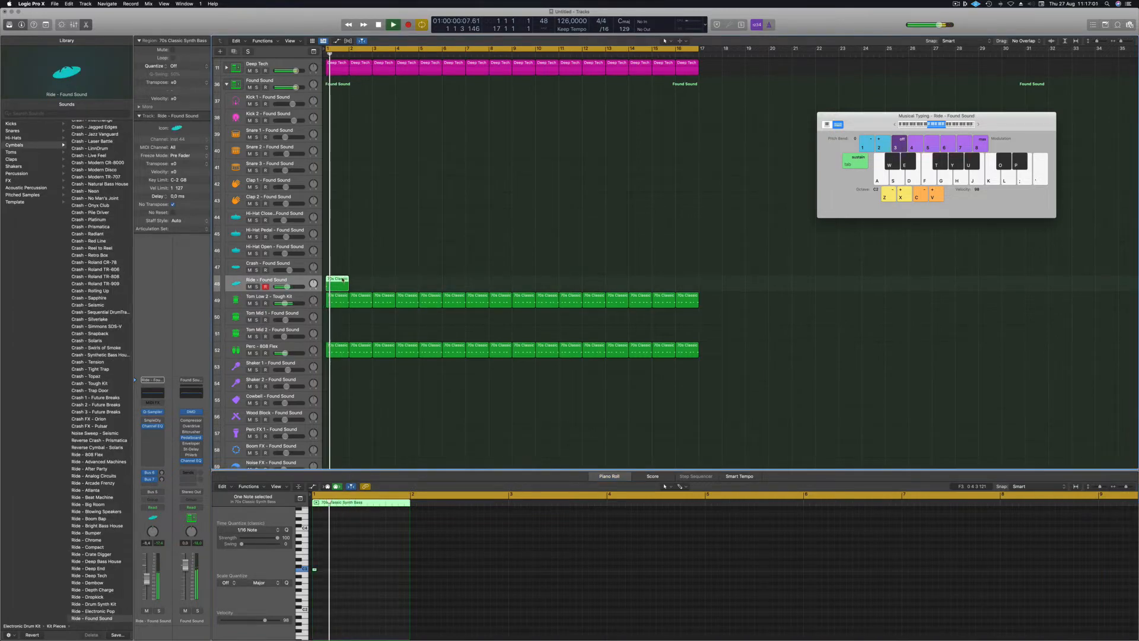
Copy the Ride region every two bars, at bars 3, 5, 7 and onward through bar 15.
left_click_drag(339, 283, 525, 284)
left_click(337, 283, "shift")
scroll(84, 361, "down", 12)
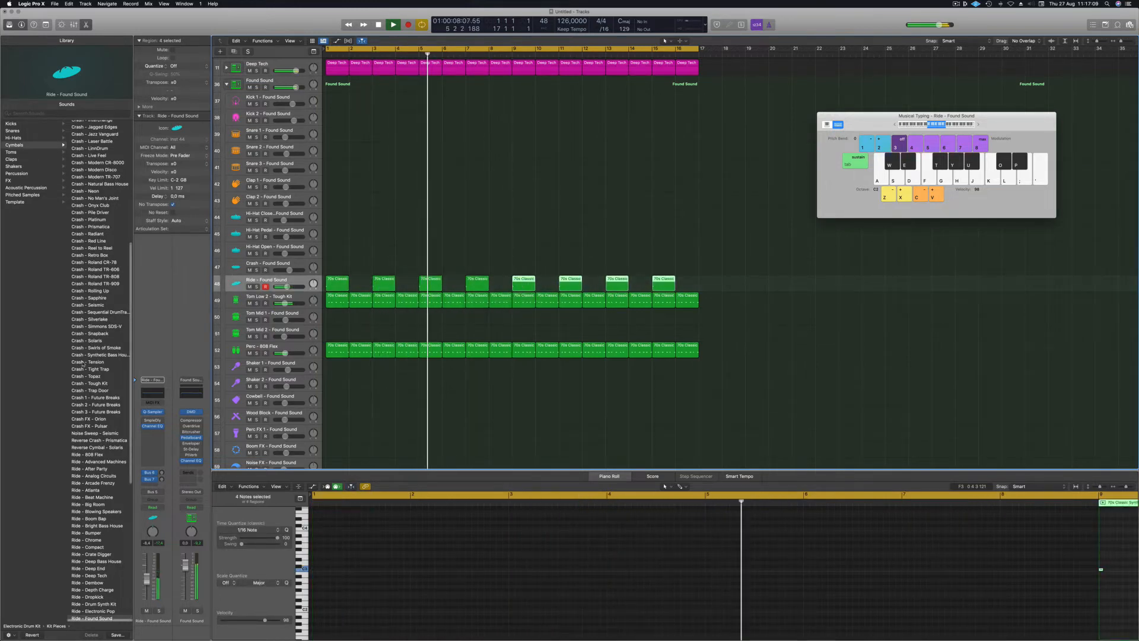
scroll(85, 362, "up", 4)
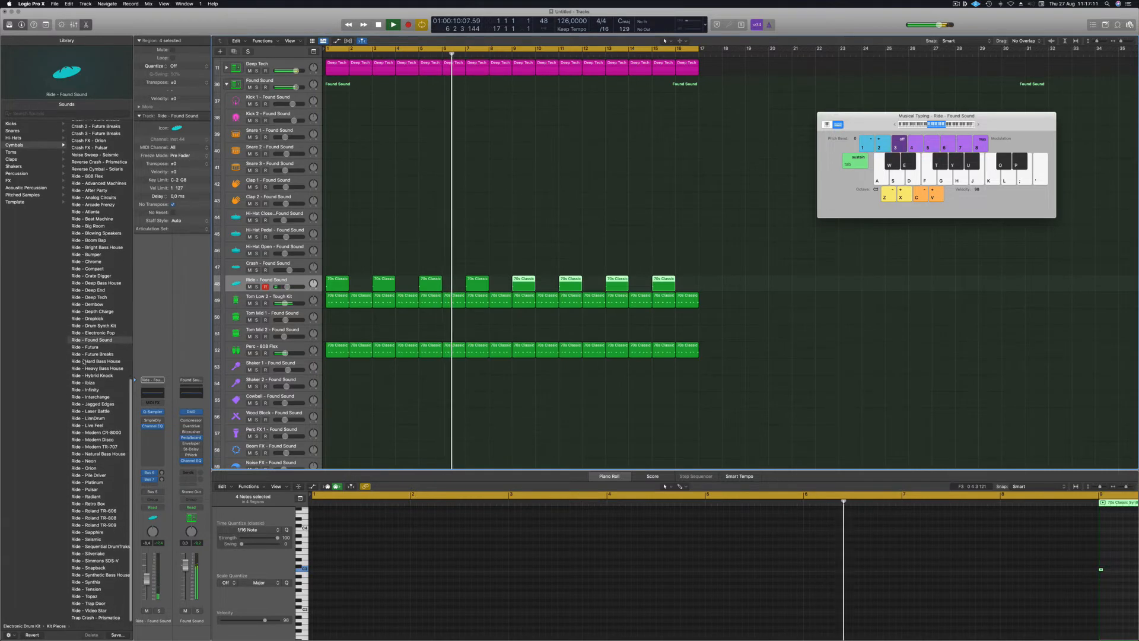
scroll(85, 363, "up", 20)
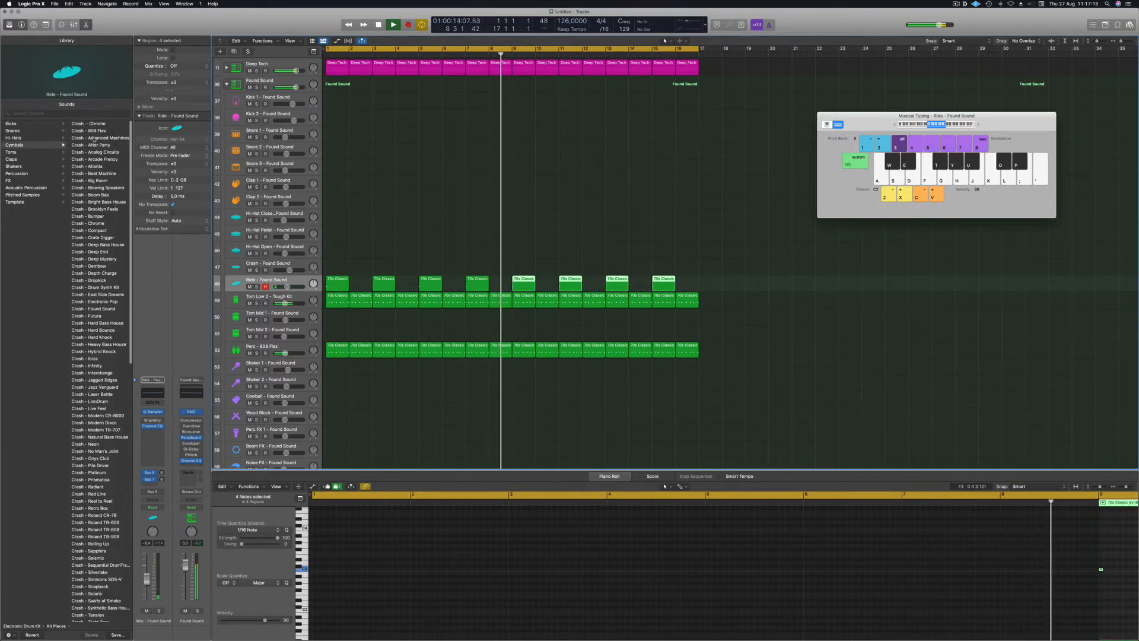
Switch the track's sound to Crash - Chrome and lower its fader to -16.8 dB.
left_click(98, 124)
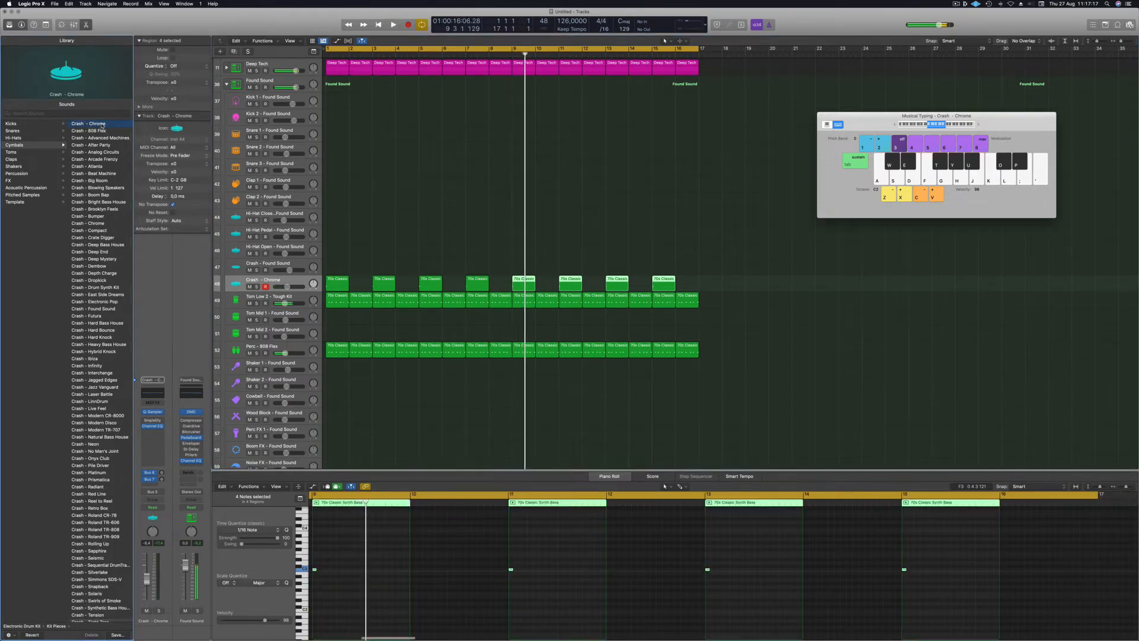
key("space")
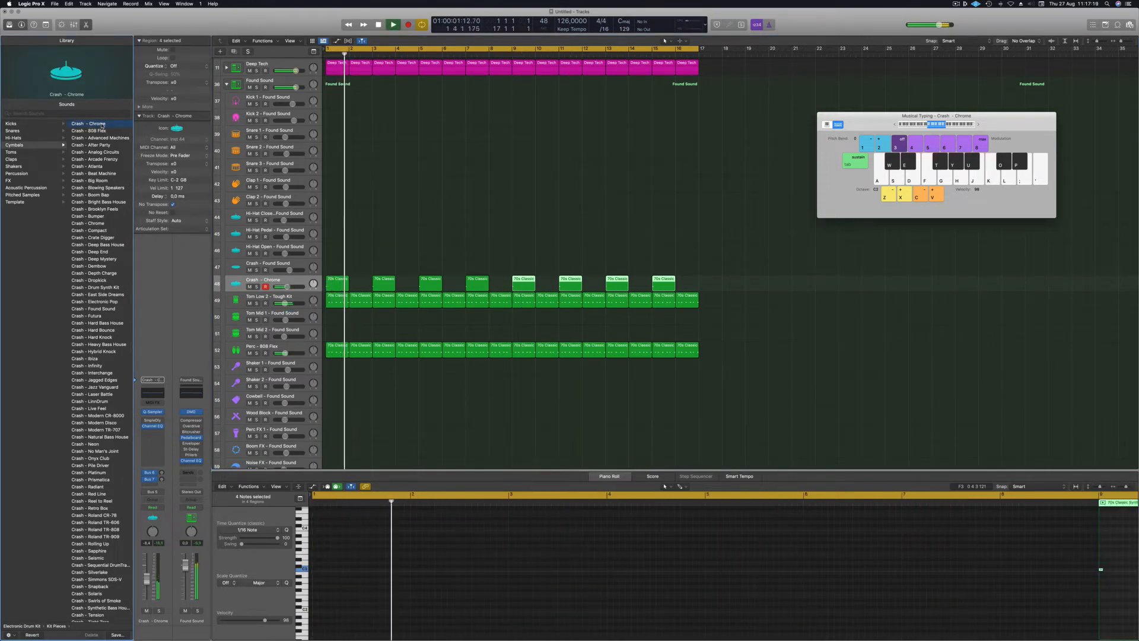
key("space")
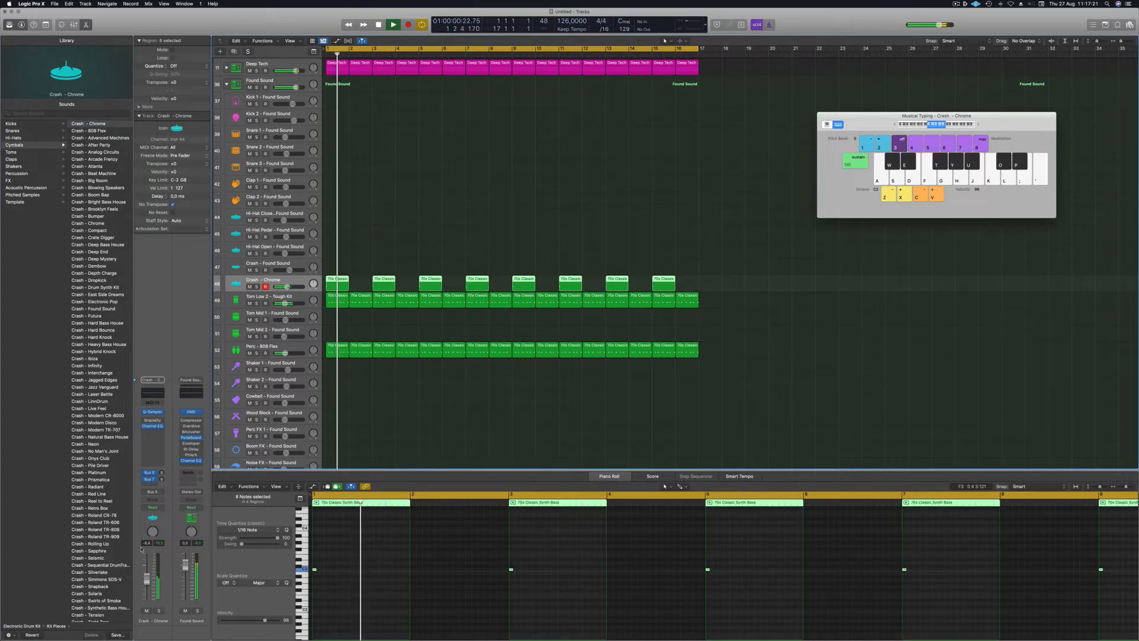
left_click_drag(147, 584, 147, 592)
key("space")
key("space")
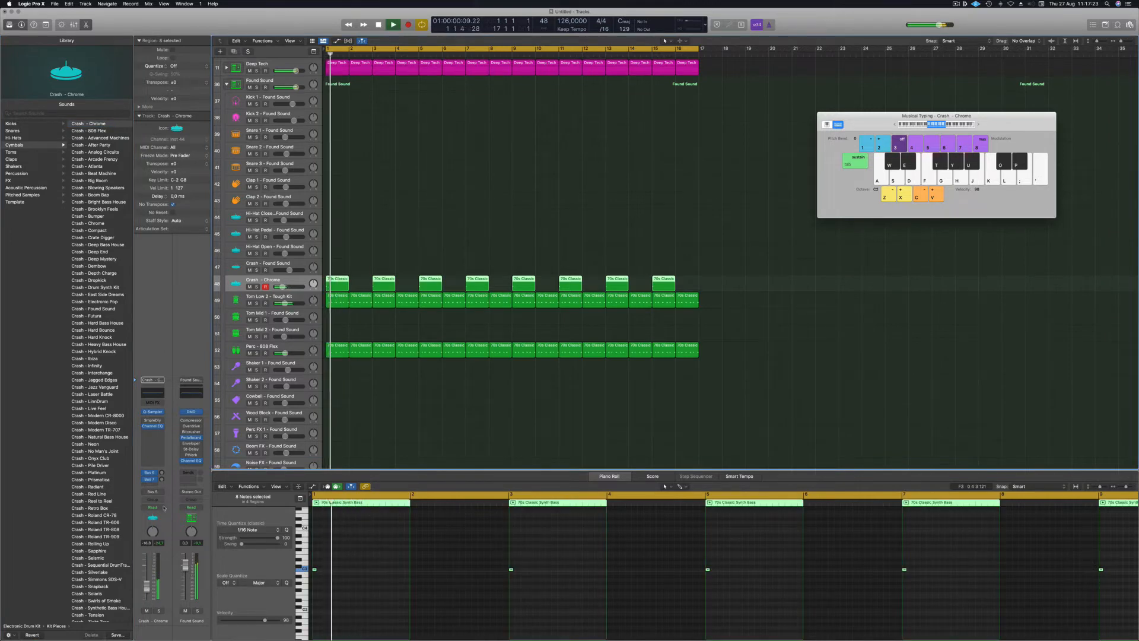
Add a bus send on the crash channel and set its level to -12.2 dB.
left_click(150, 485)
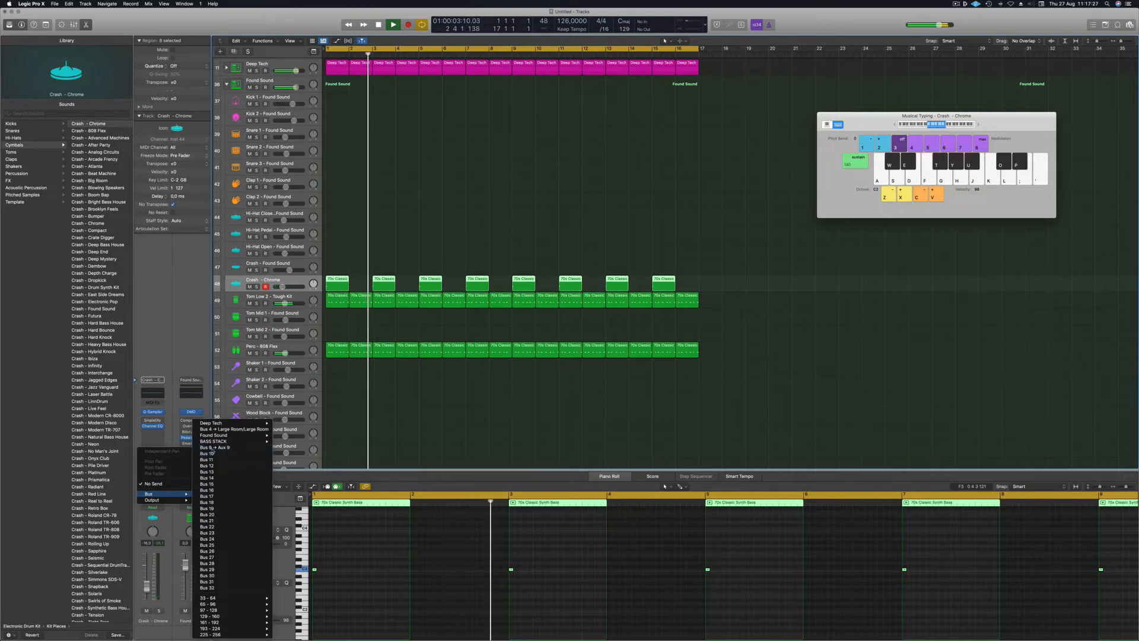
left_click(231, 450)
key("space")
key("space")
key("space")
left_click_drag(161, 480, 162, 476)
key("space")
key("space")
key("space")
Route a Crash - Chrome send to Bus 10, creating the Aux 10 return.
left_click(152, 485)
mouse_move(156, 496)
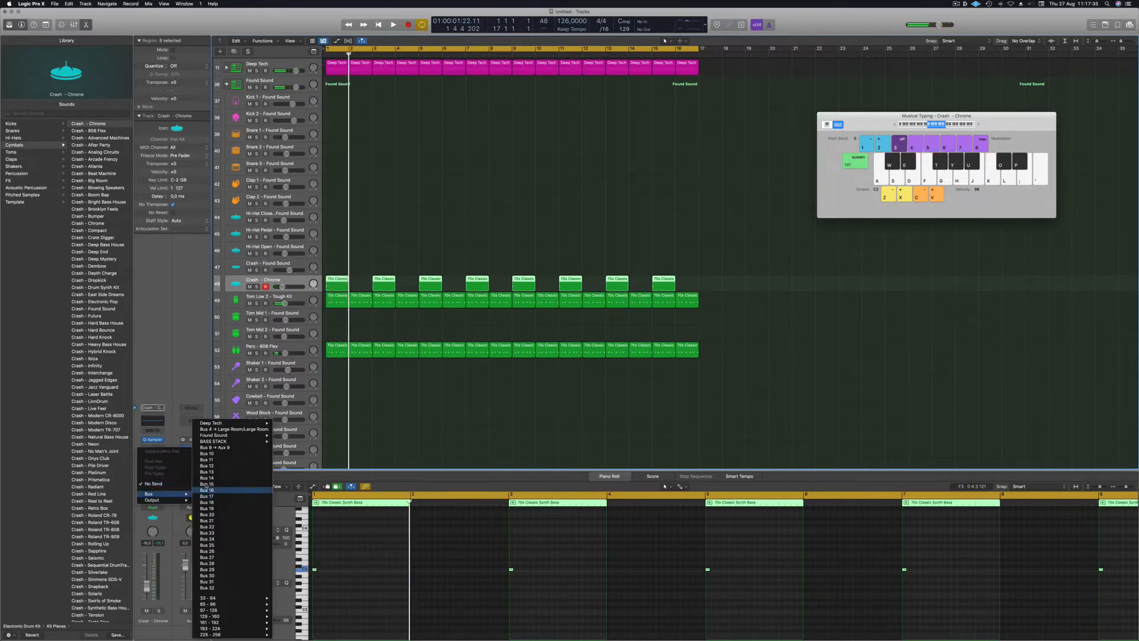
left_click(208, 454)
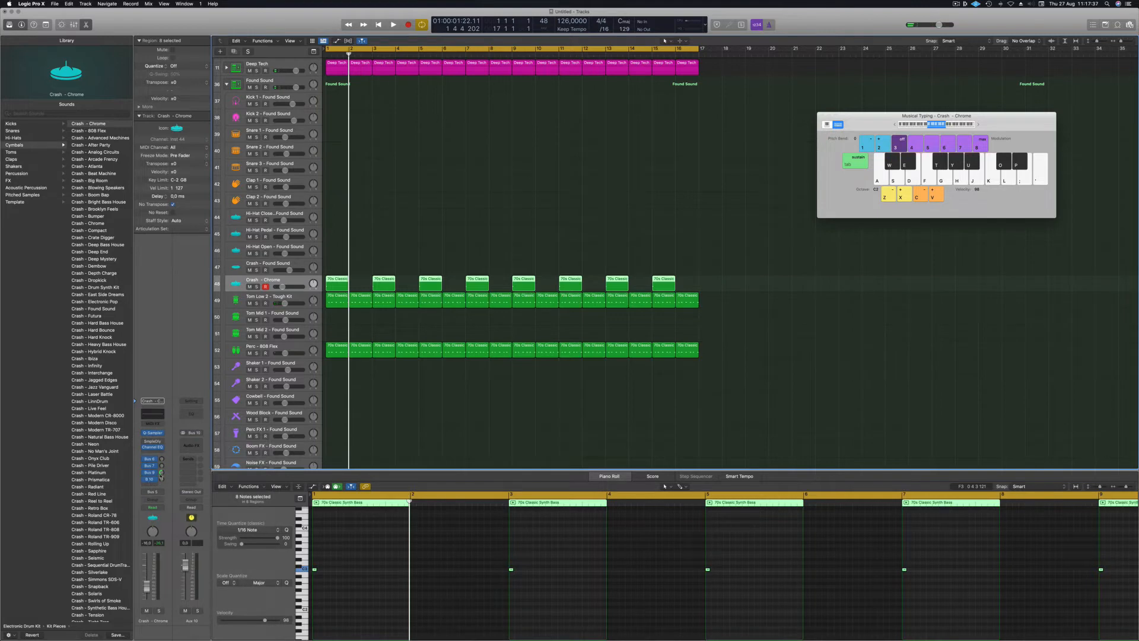
left_click(195, 443)
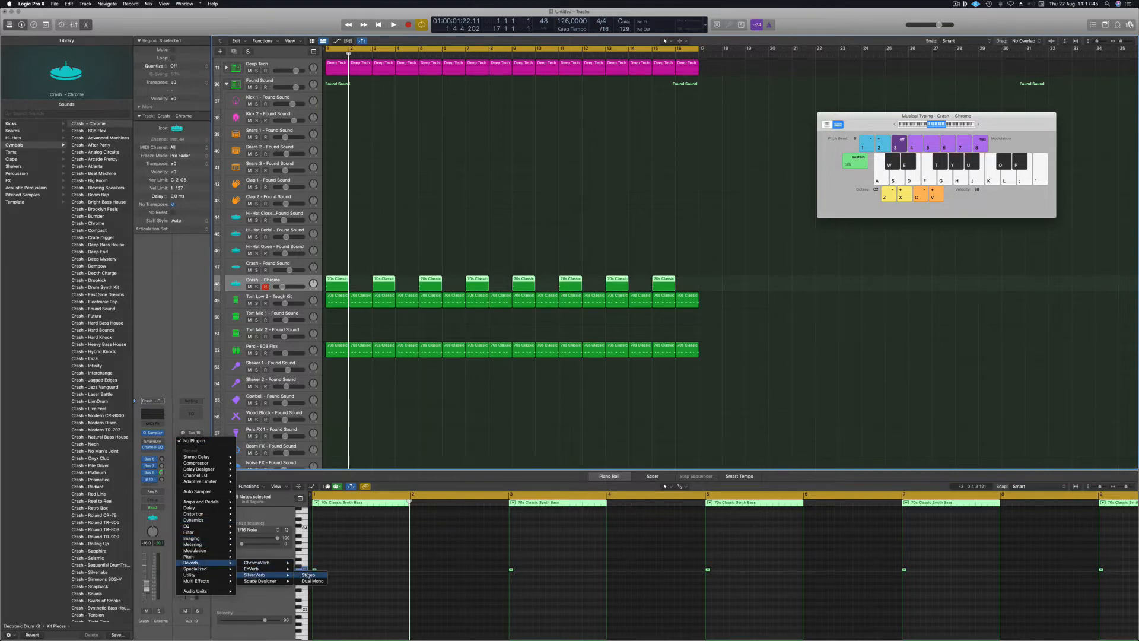
Insert a SilverVerb on Aux 10 and load its 'grandiose' preset.
left_click(307, 575)
key("space")
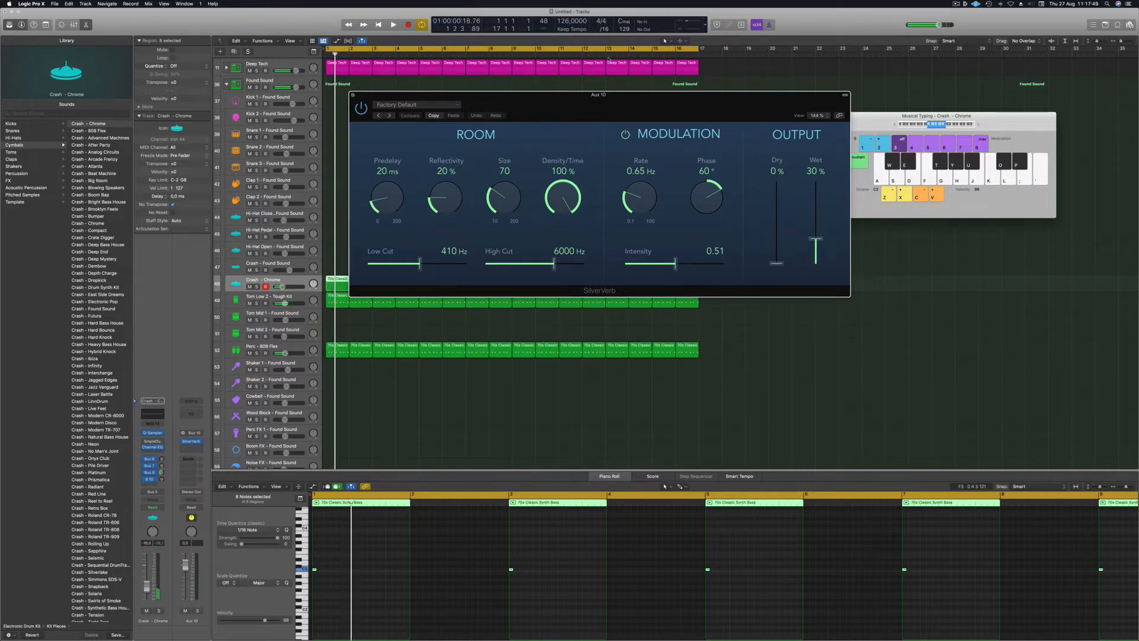
left_click(422, 105)
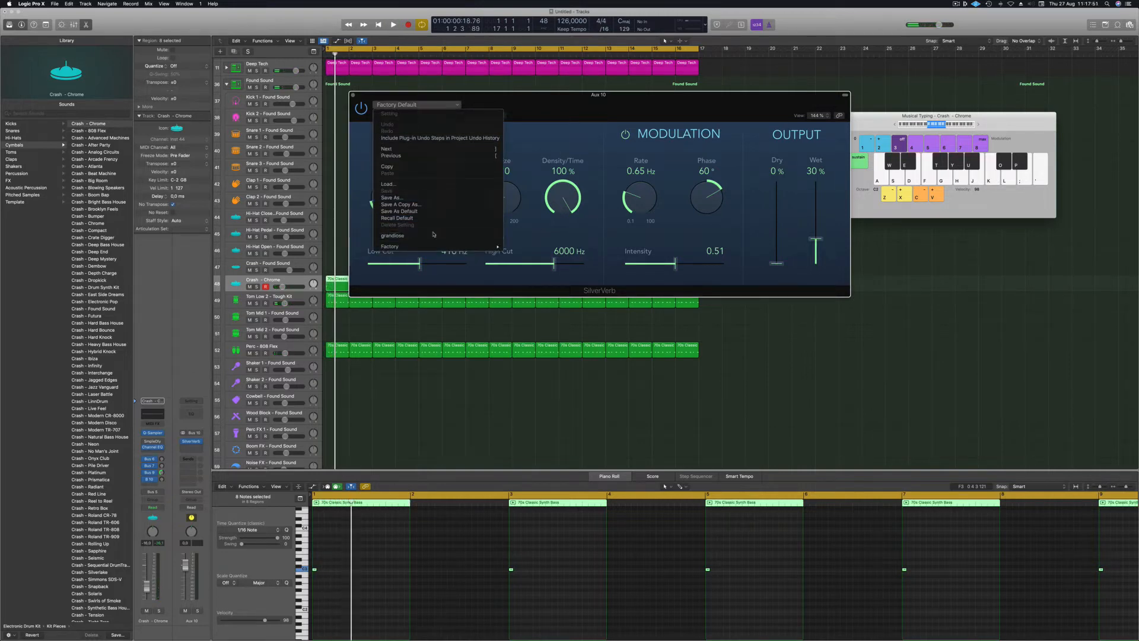
left_click(401, 235)
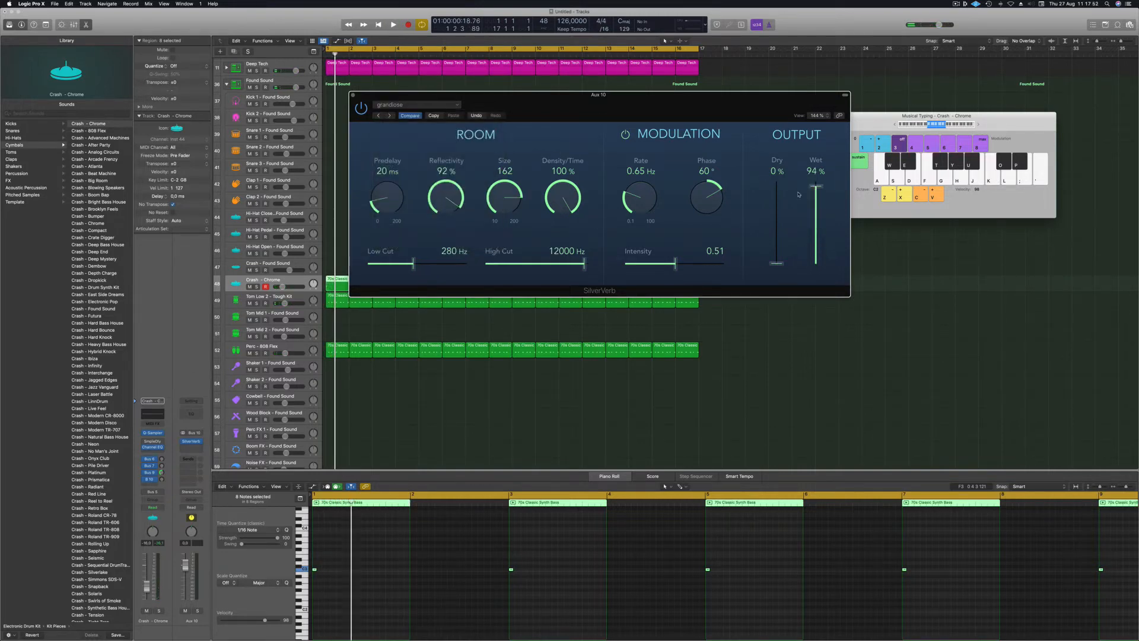
left_click(352, 96)
key("space")
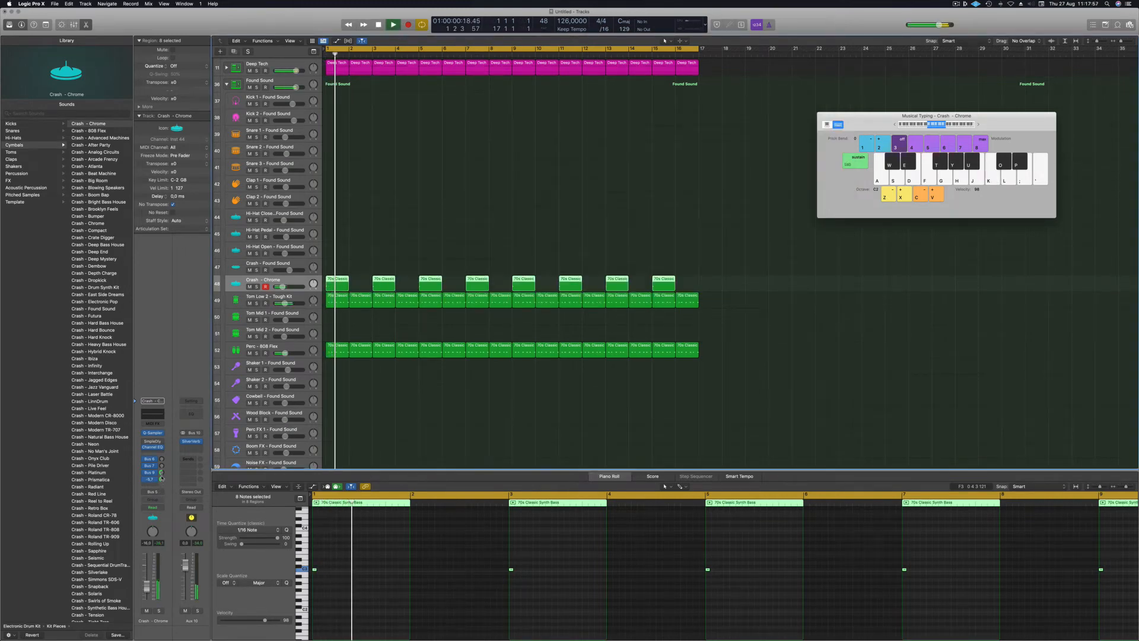
Enable a Channel EQ low cut on Aux 10 at about 276 Hz, 36 dB/Oct.
left_click(191, 414)
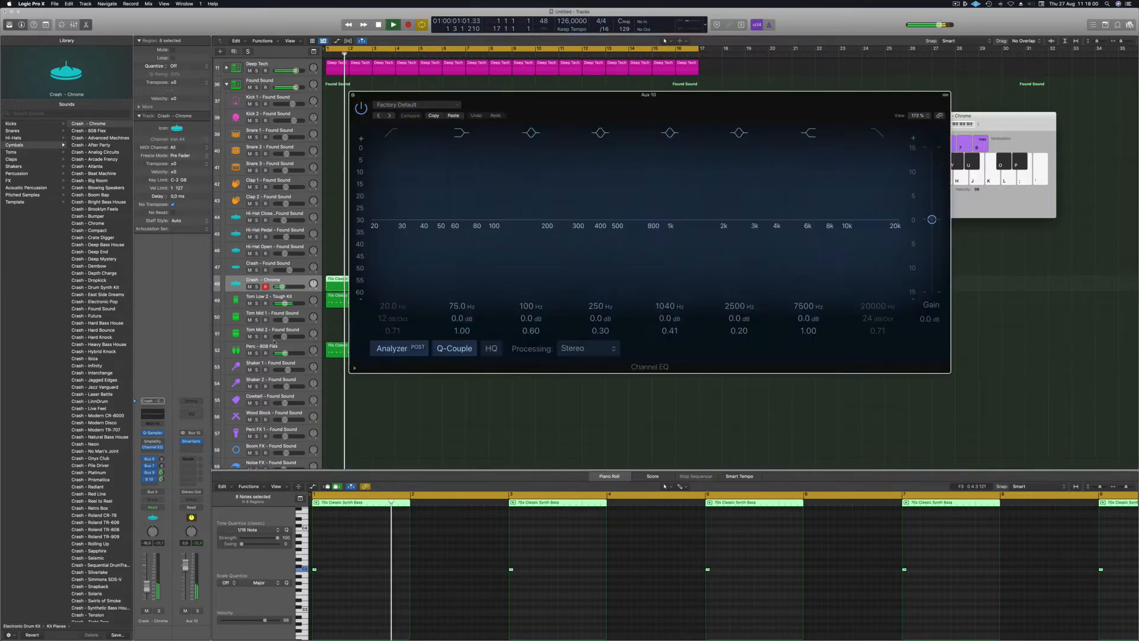
left_click(391, 133)
left_click_drag(387, 228, 428, 226)
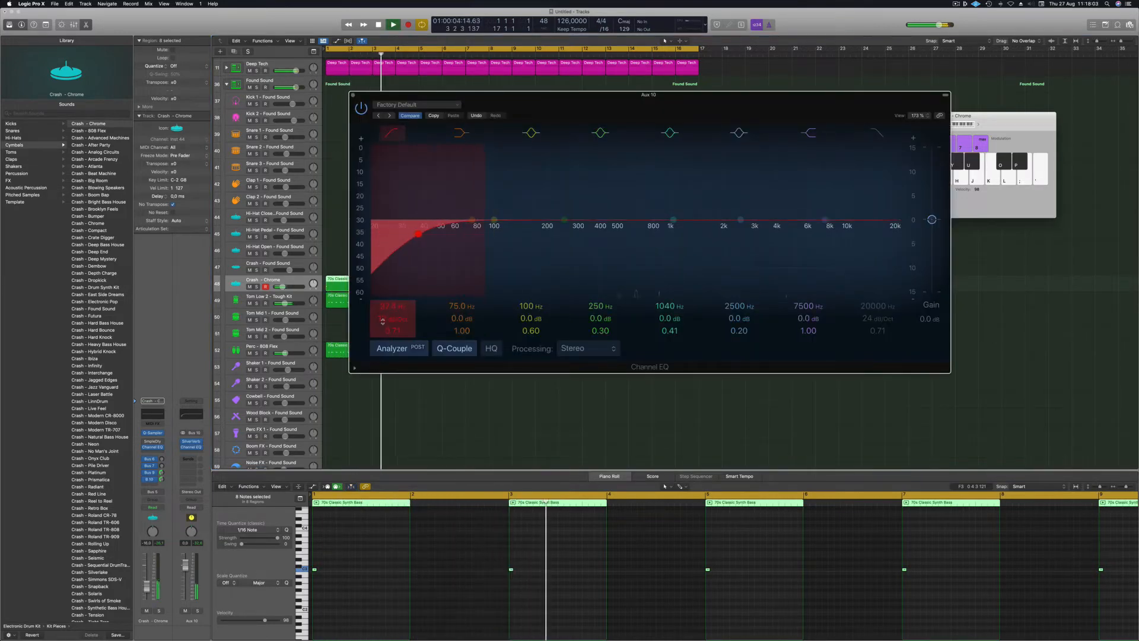
left_click_drag(420, 234, 573, 236)
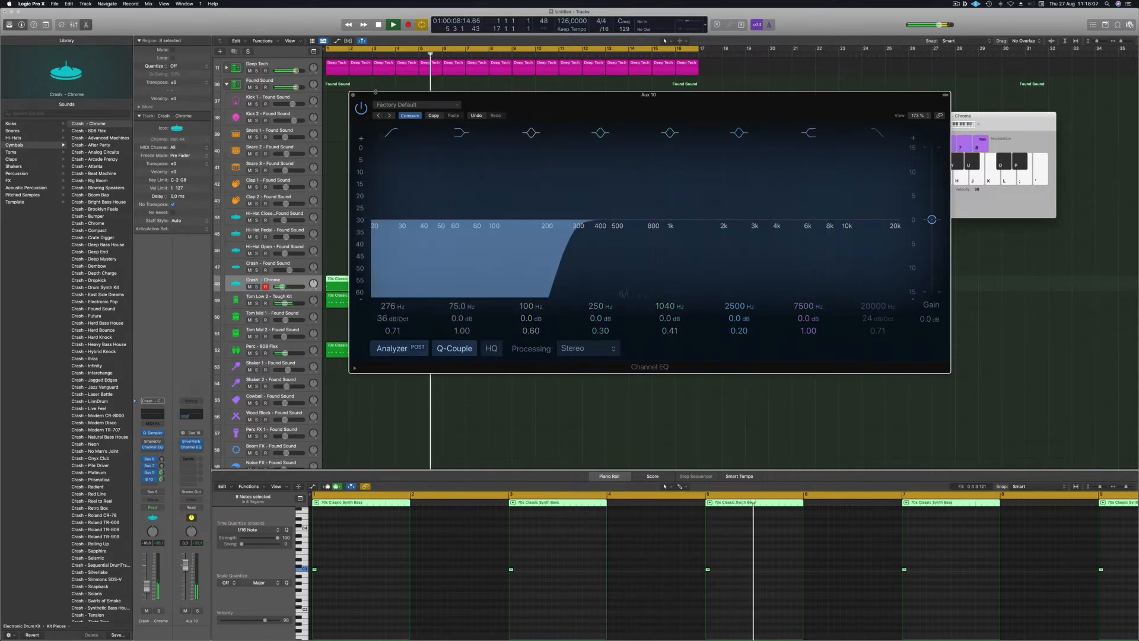
left_click(353, 95)
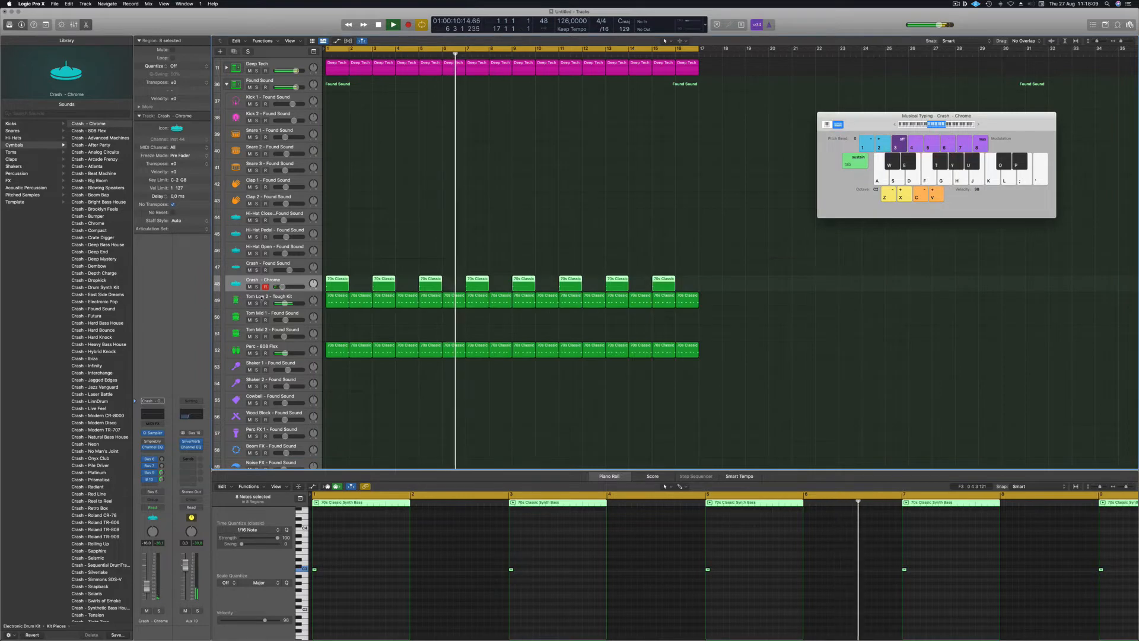
key("Return")
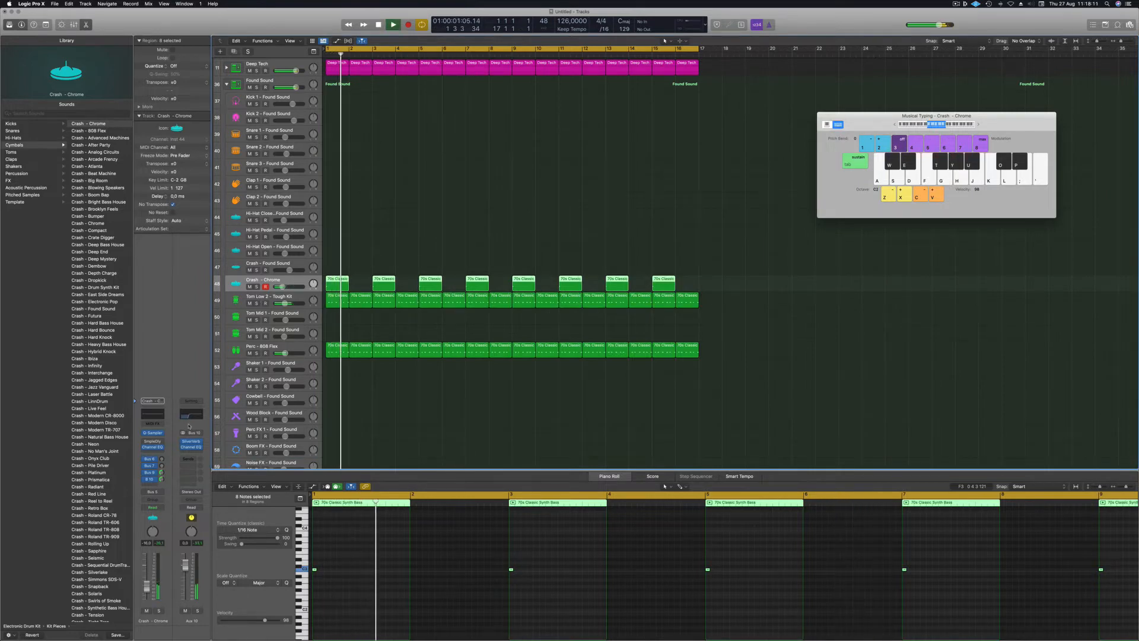
left_click(191, 453)
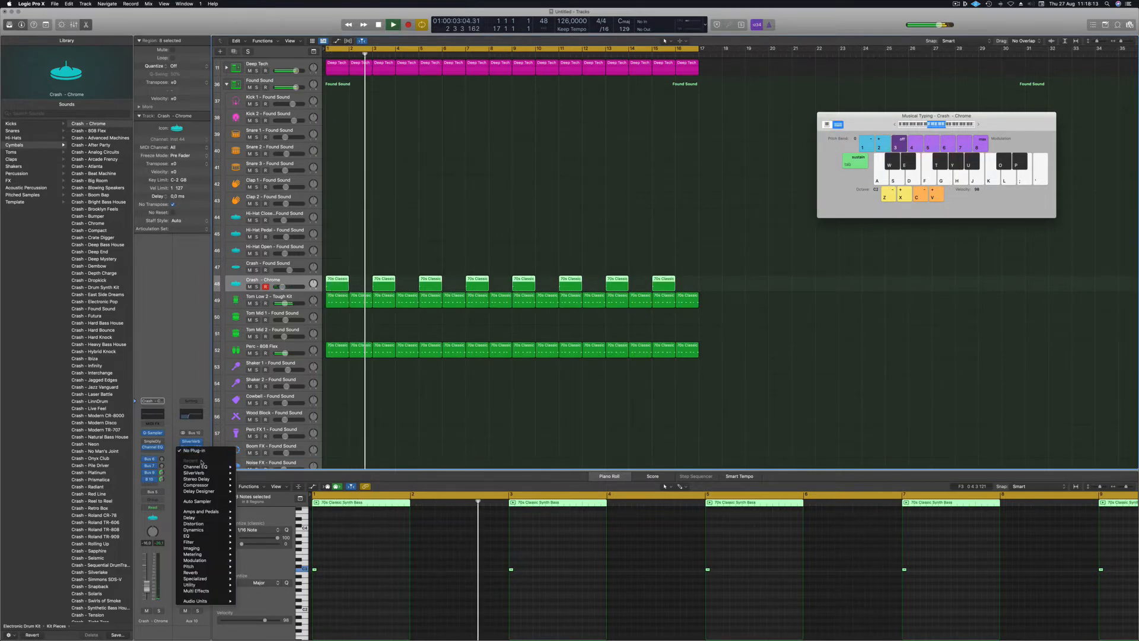
Insert a stereo Compressor on Aux 10 side-chained from Inst 9.
left_click(251, 485)
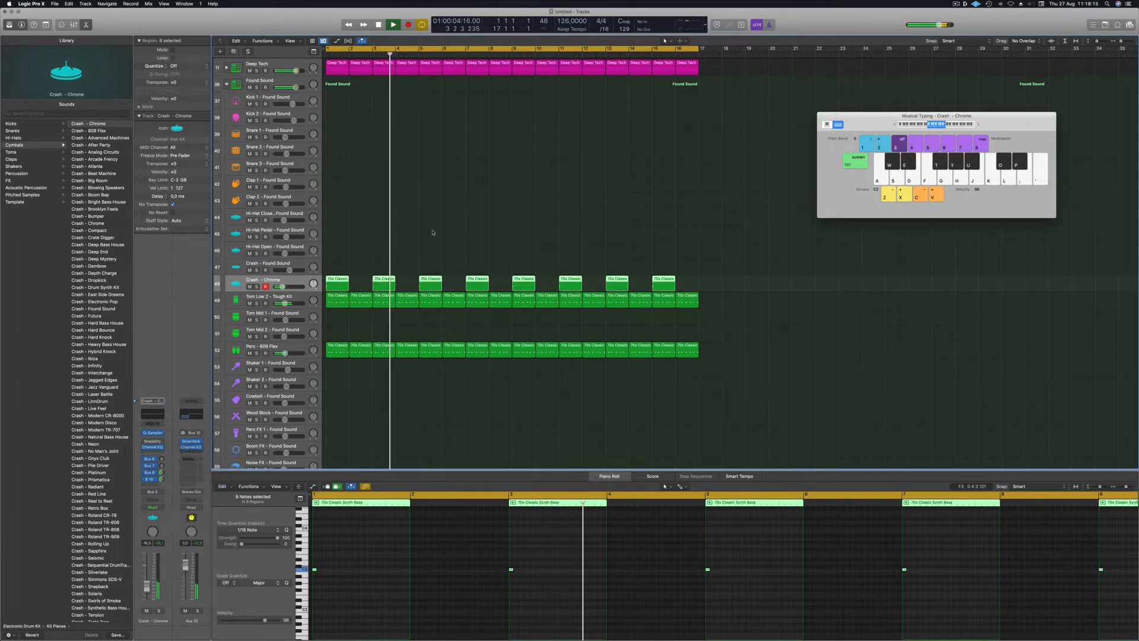
left_click_drag(542, 117, 538, 120)
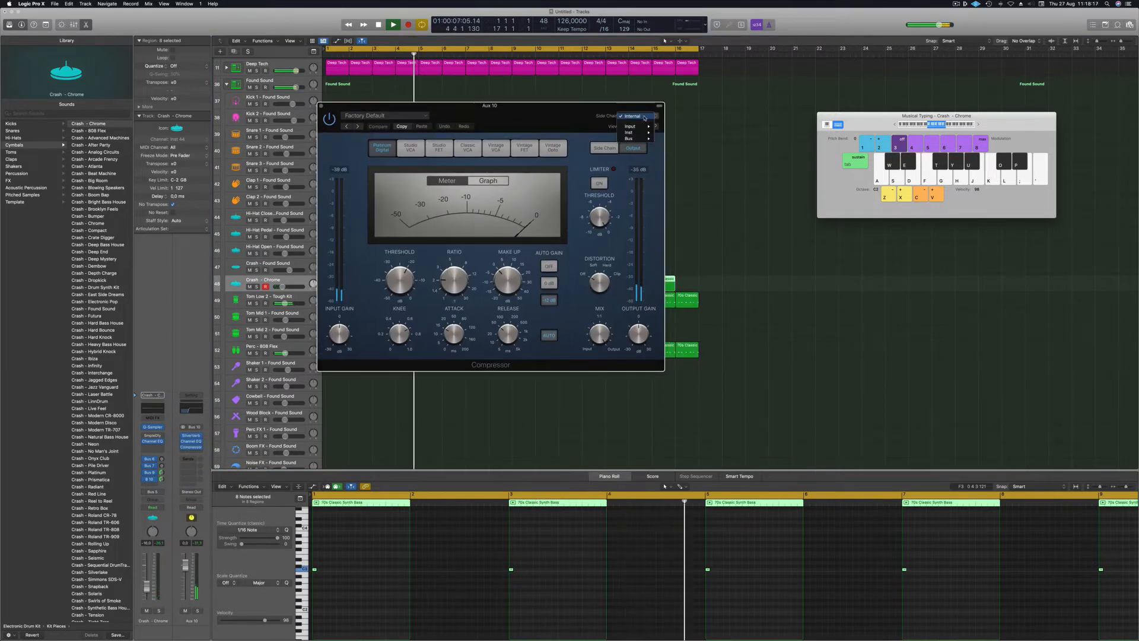
mouse_move(640, 139)
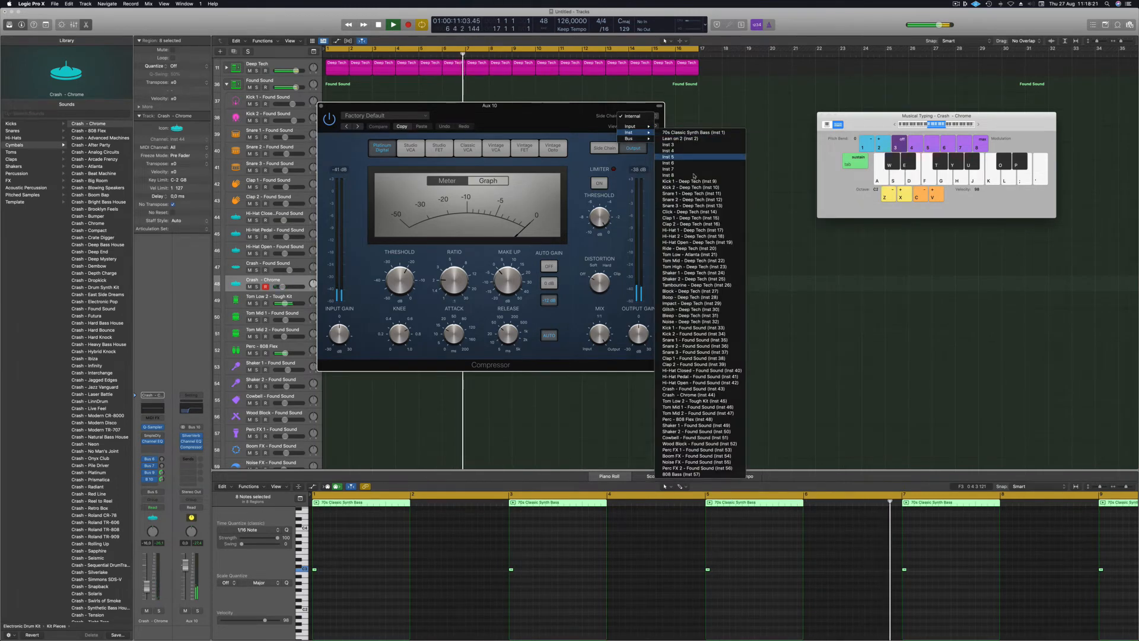
left_click(691, 181)
left_click_drag(489, 282, 597, 281)
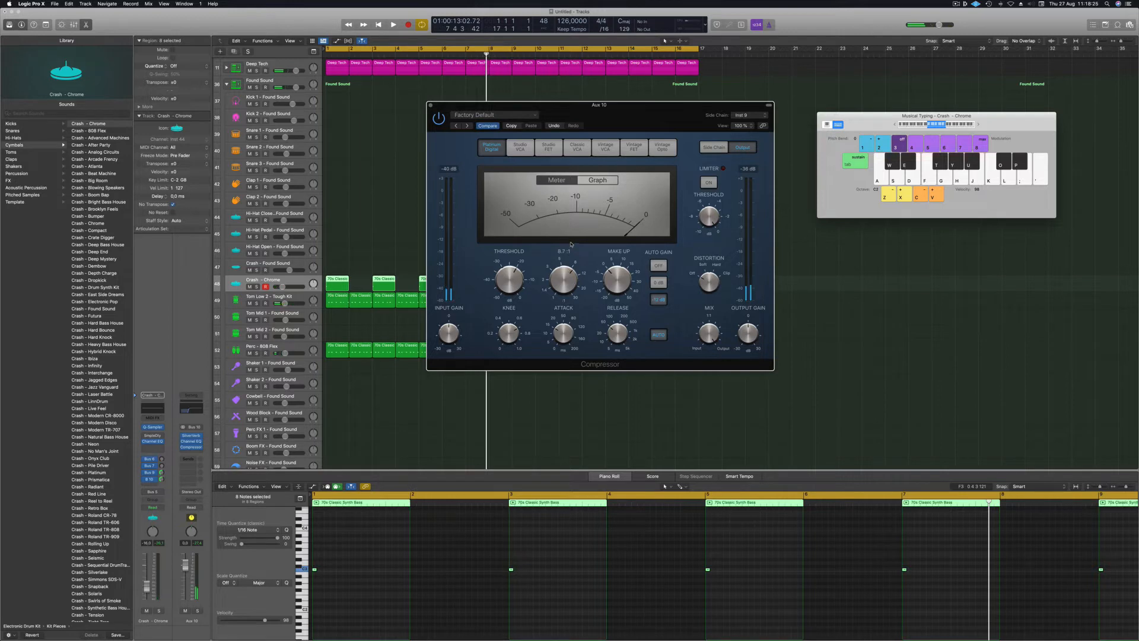
Set the Compressor threshold to -28.5 dB and close its window.
key("space")
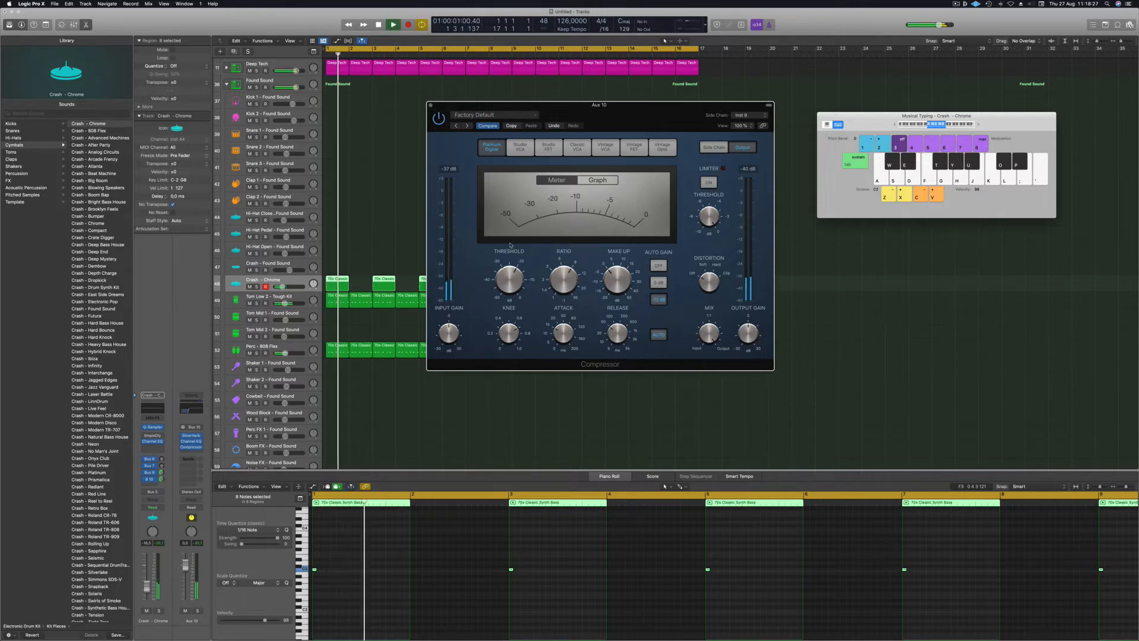
left_click_drag(508, 290, 507, 287)
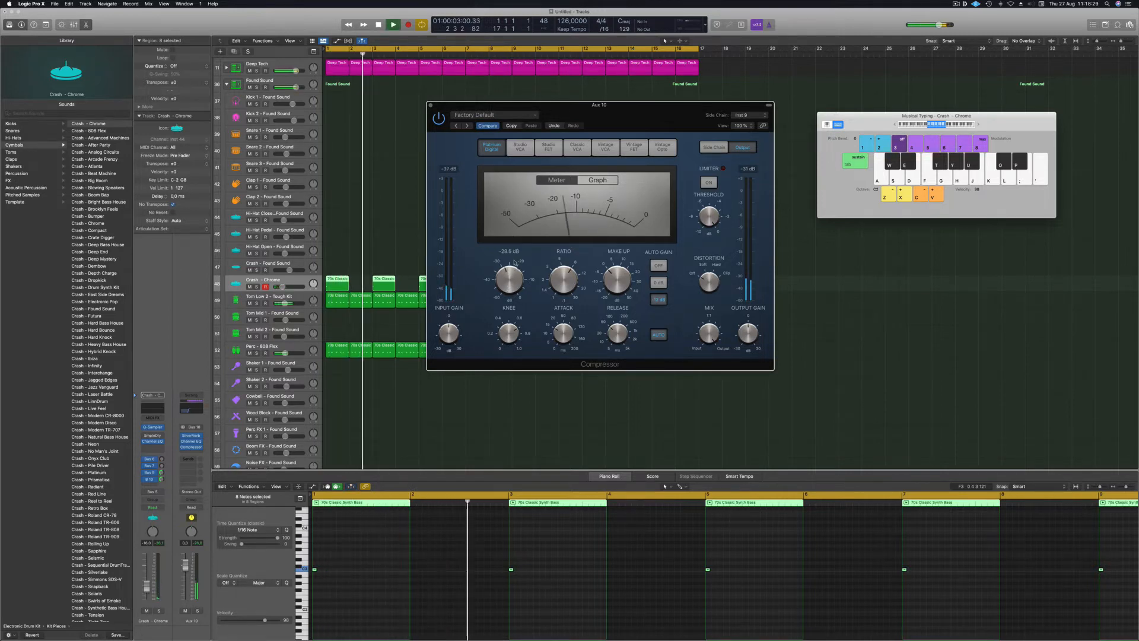
left_click_drag(440, 105, 457, 104)
left_click(448, 104)
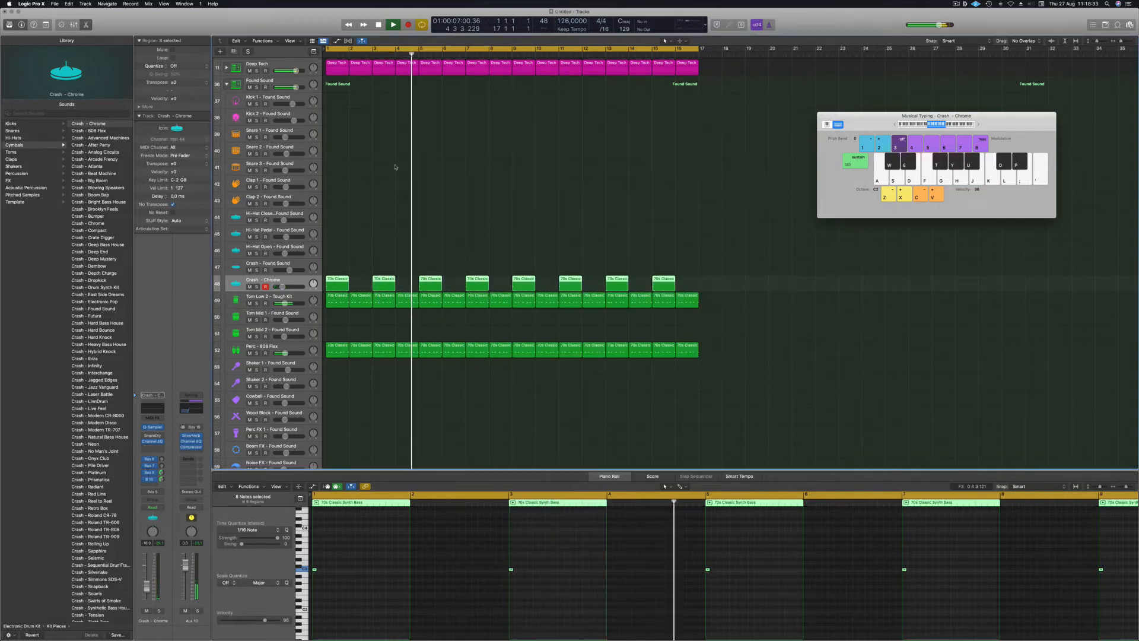
key("space")
left_click(416, 276)
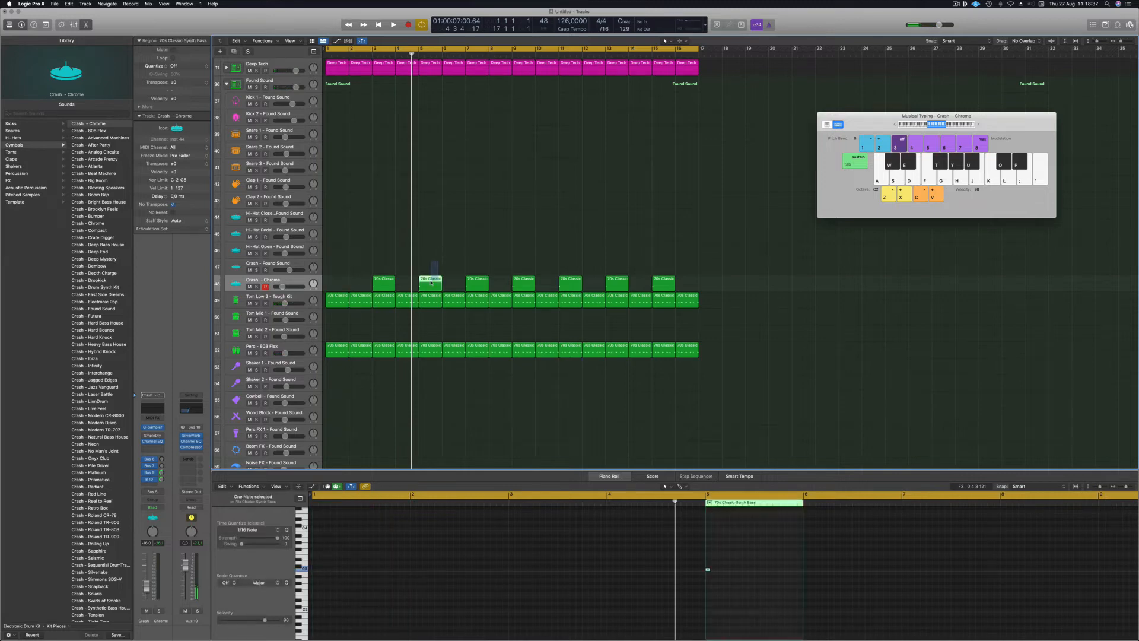
Delete the extra 70s Classic crash region at bar 14.
left_click(617, 277)
key("Delete")
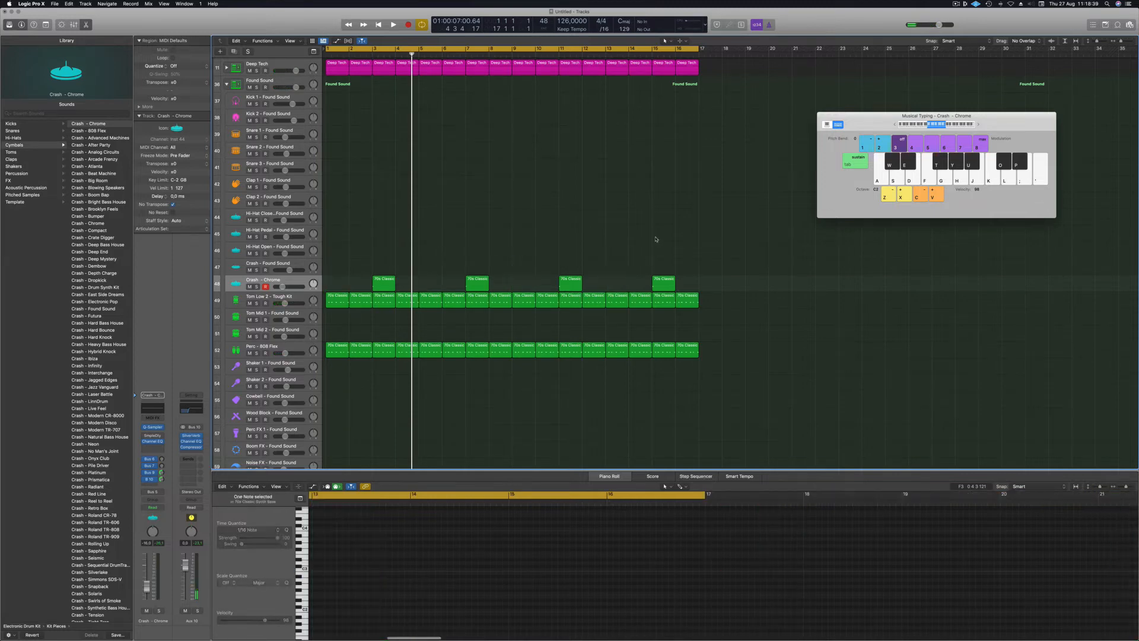
key("space")
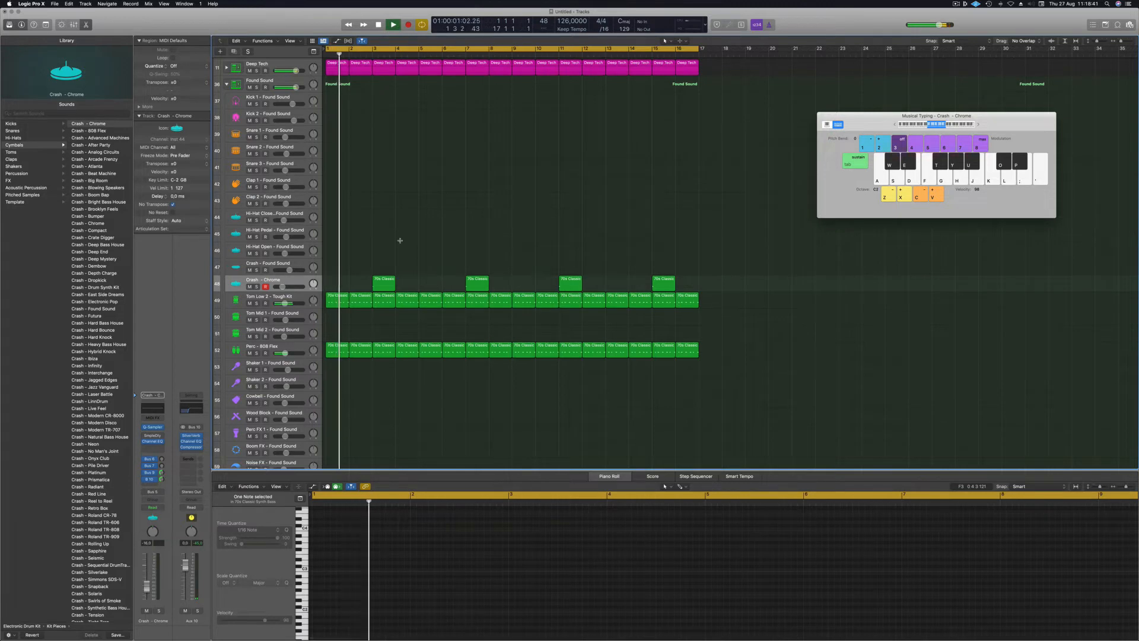
Save the project as 'Episode 131 guys'.
key("super+s")
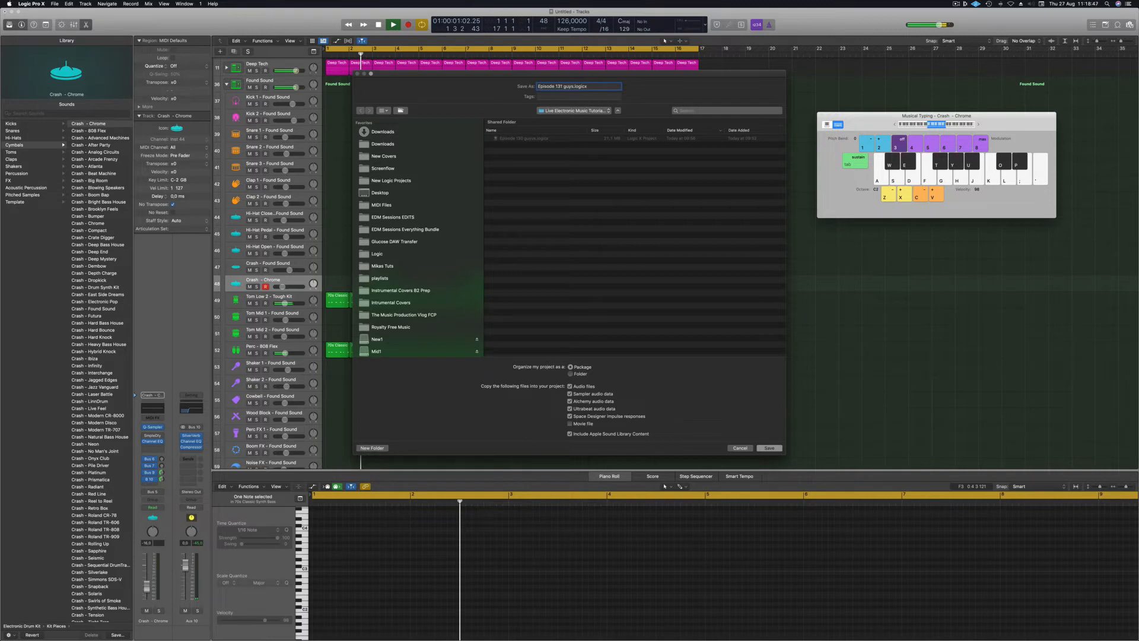
key("Return")
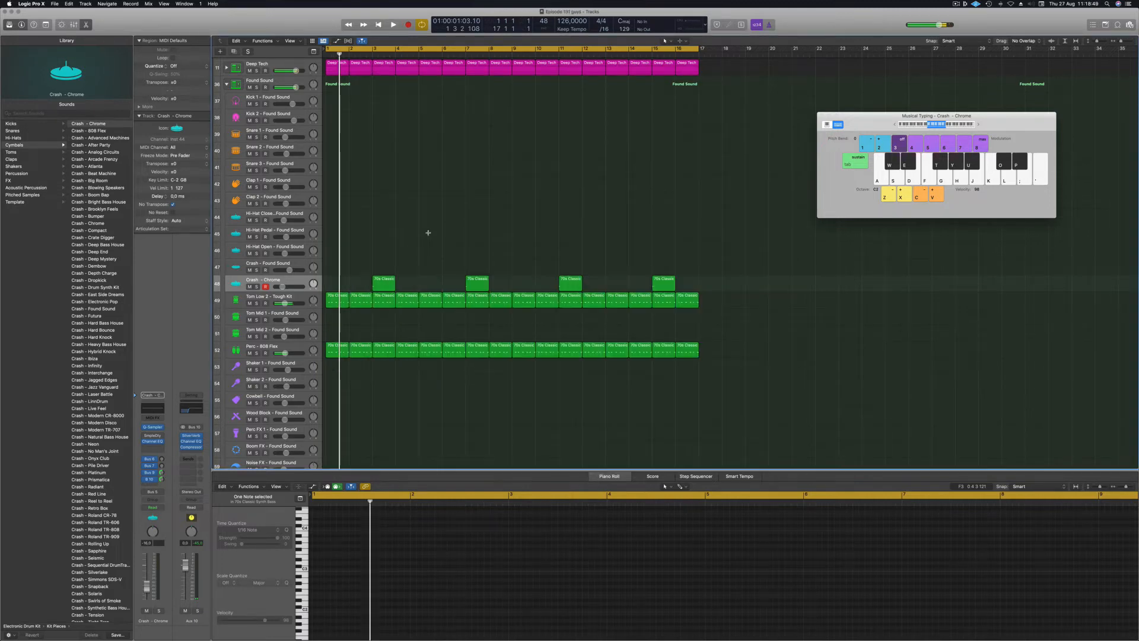
key("space")
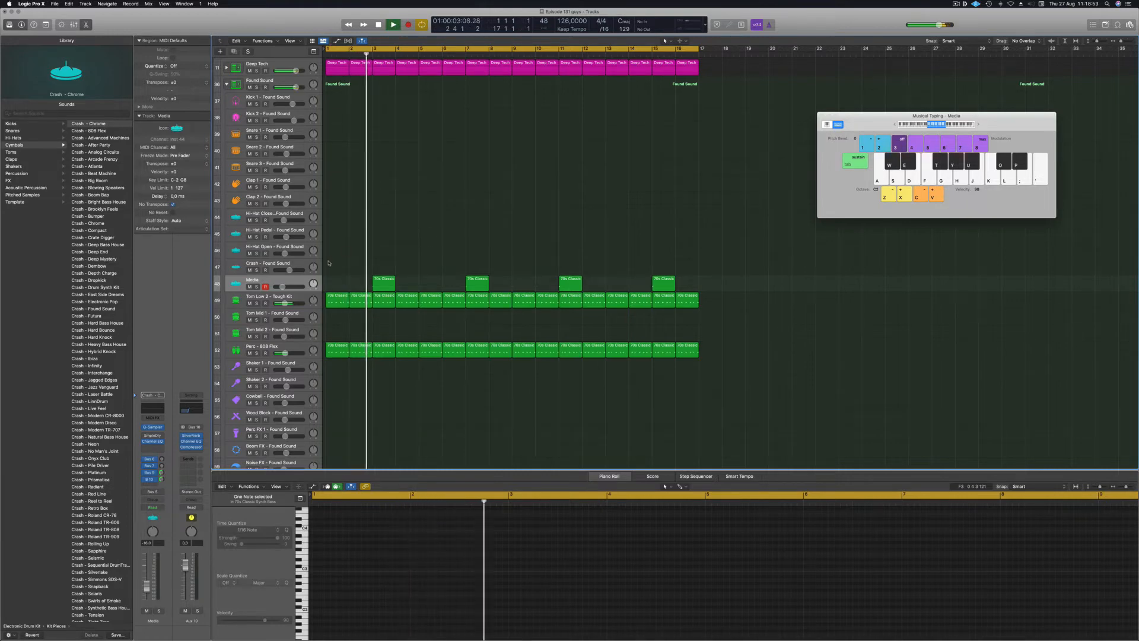
Select all four regions on the Media track and return the playhead to bar 1.
left_click(240, 282)
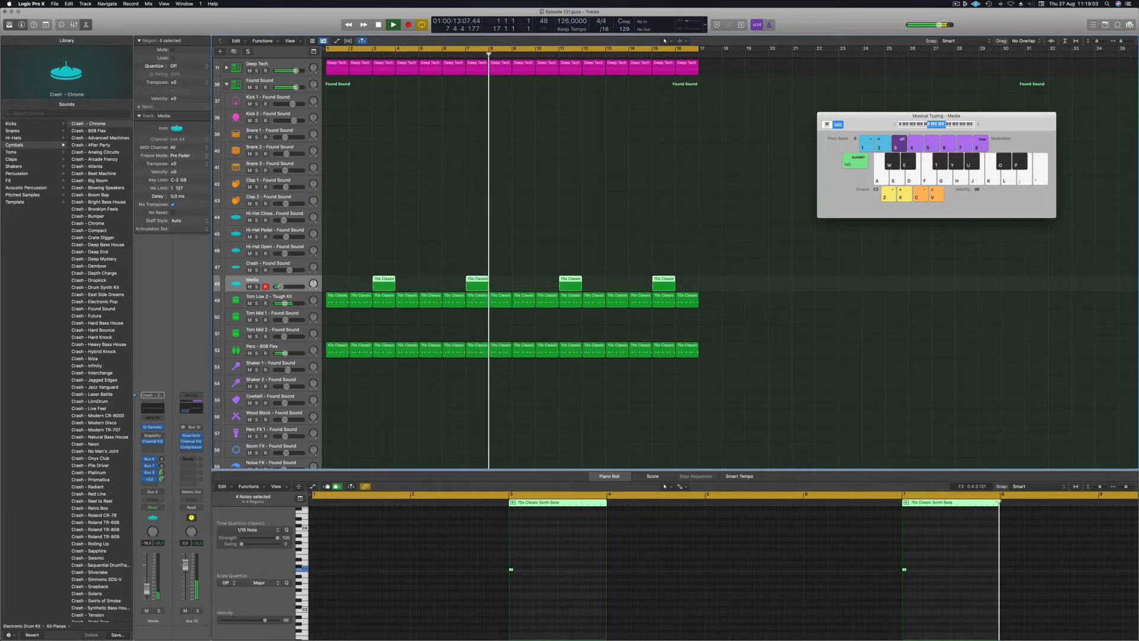
key("Return")
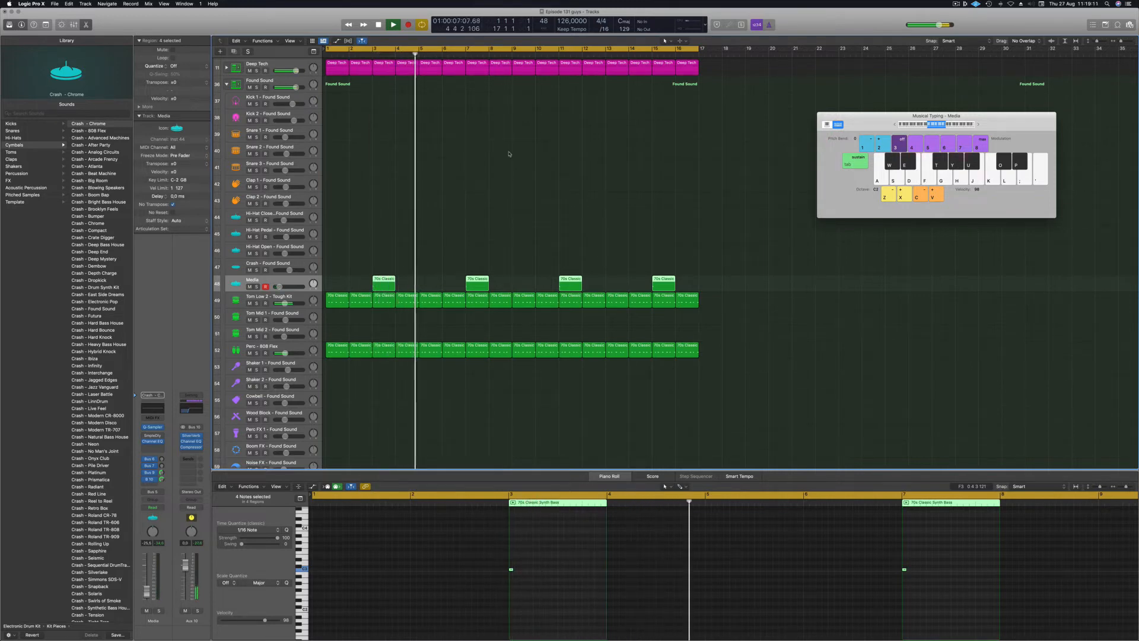
scroll(457, 195, "left", 2)
scroll(451, 195, "down", 2)
scroll(450, 195, "down", 2)
Copy a Media region onto the Noise FX track at bar 1 and select its C3 note.
left_click(412, 197)
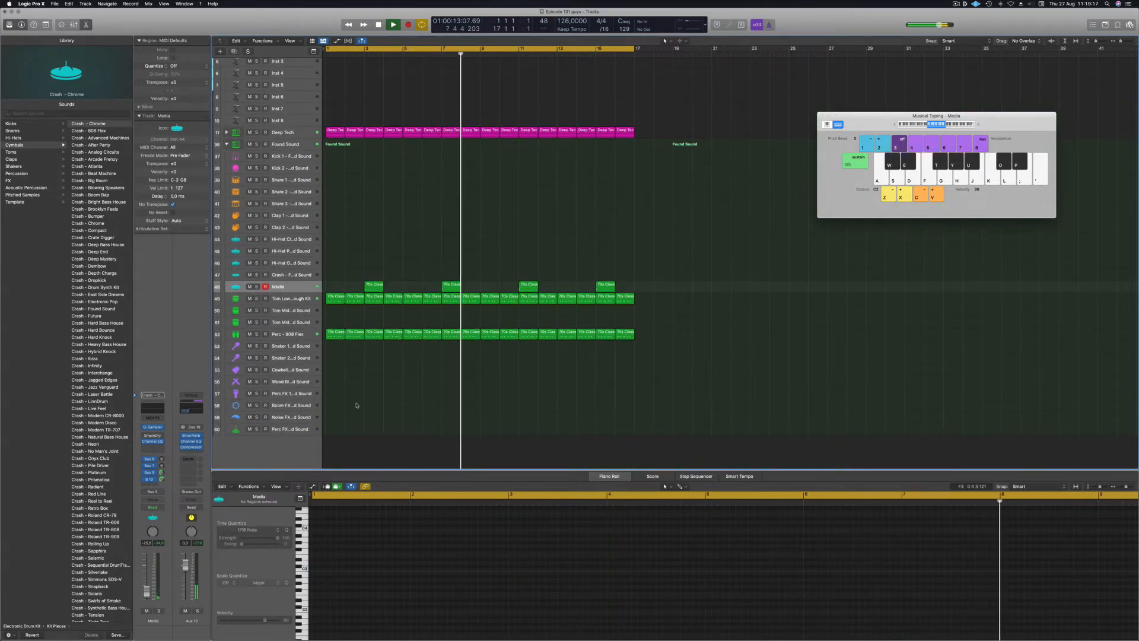
left_click_drag(374, 285, 330, 423)
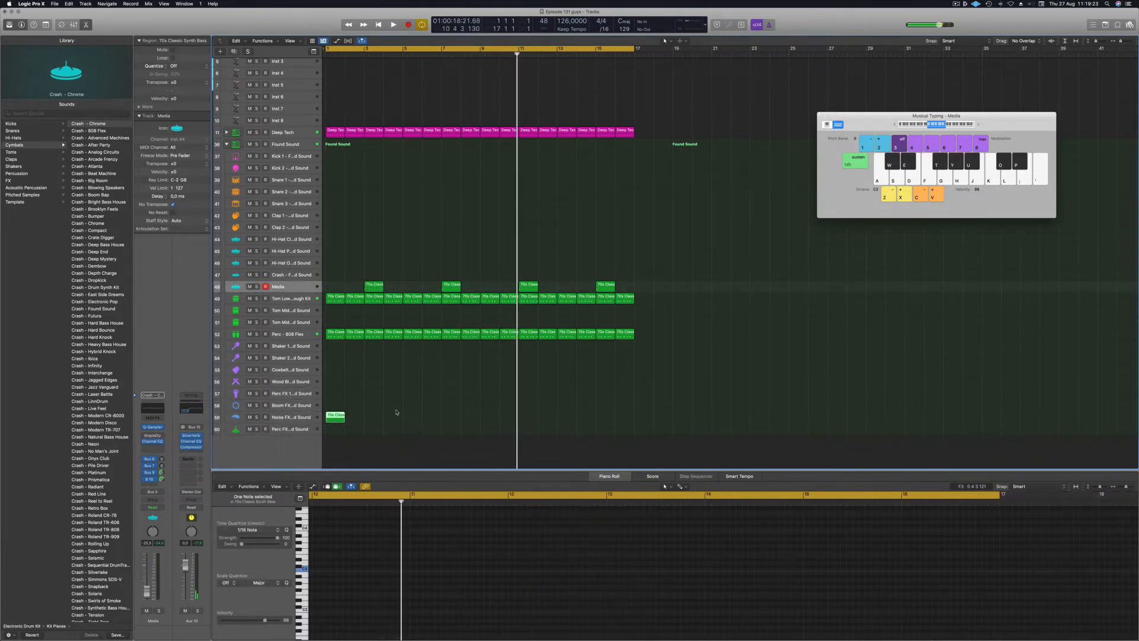
key("space")
key("space")
key("space")
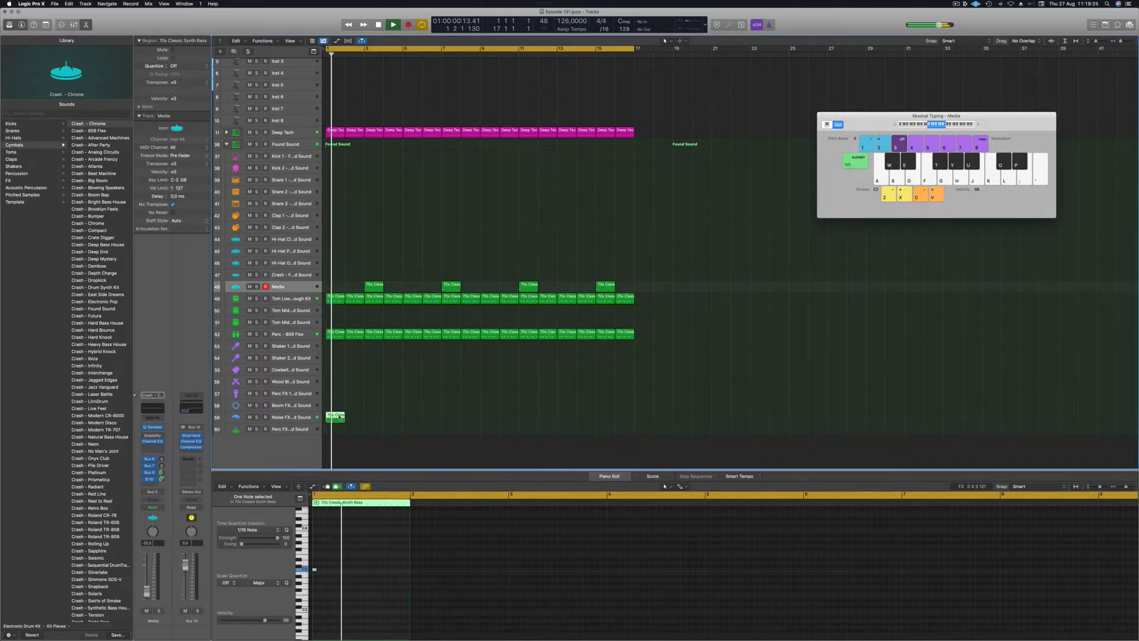
key("super+Right")
mouse_move(340, 565)
left_mouse_down()
mouse_move(308, 579)
mouse_move(351, 571)
left_mouse_up()
Duplicate the one-bar Noise FX region to bar 2, then across bars 5–8.
key("Return")
scroll(370, 588, "up", 3)
scroll(371, 589, "up", 2)
key("Return")
left_click_drag(336, 417, 418, 420)
mouse_move(516, 414)
left_mouse_down()
mouse_move(333, 420)
mouse_move(505, 420)
left_mouse_up()
Zoom out, return the playhead to the start and select the first Noise FX region.
left_click(440, 394, "ctrl+alt")
key("Return")
left_click(342, 403)
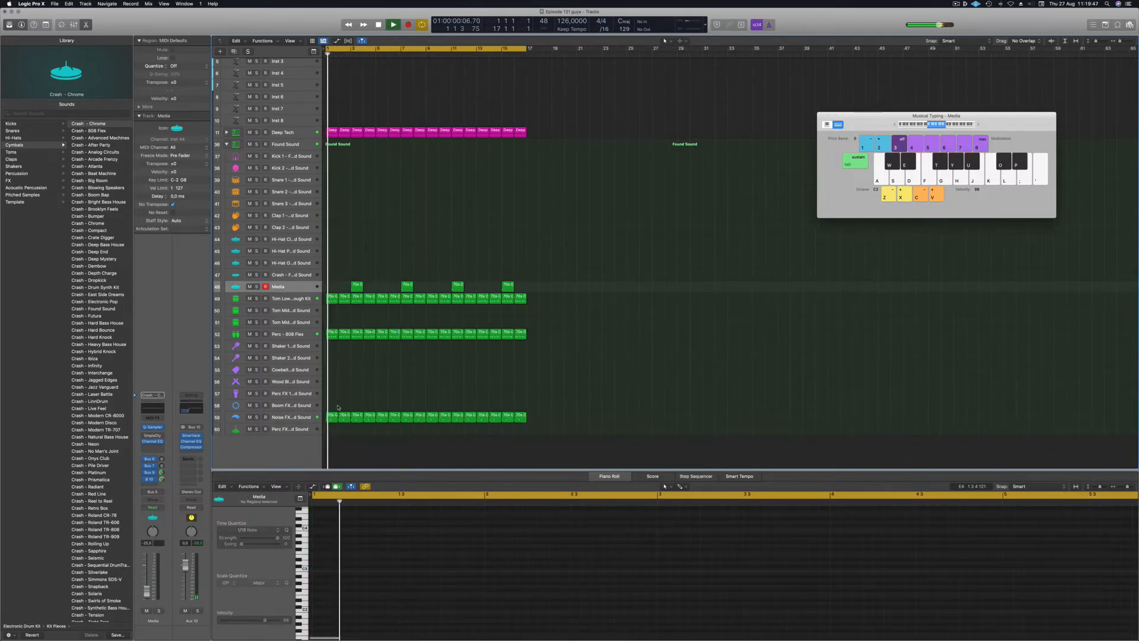
left_click(331, 415)
scroll(392, 395, "up", 1)
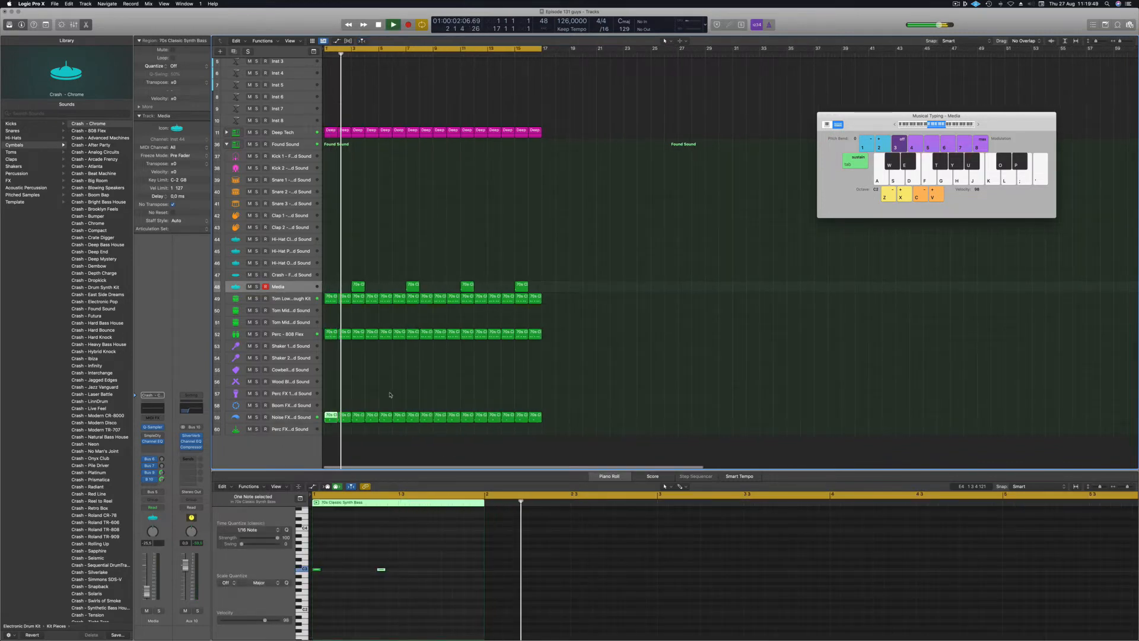
scroll(391, 395, "up", 1)
Give the Noise FX - Found Sound track a low-level send to Bus 9 (Aux 9).
left_click(298, 419)
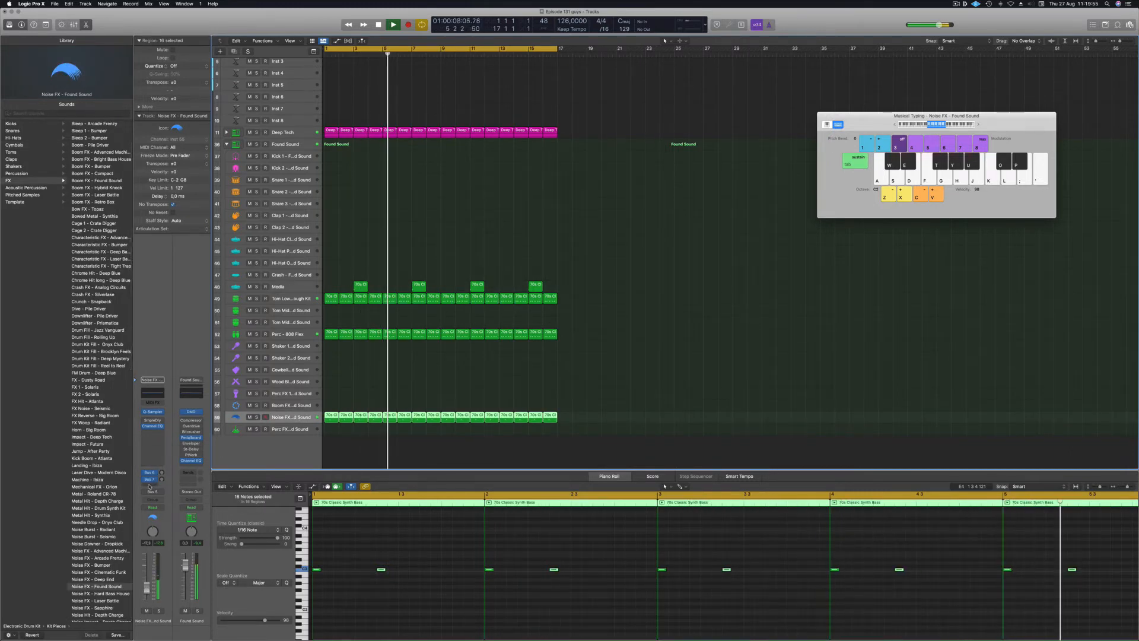
left_click(150, 485)
mouse_move(191, 491)
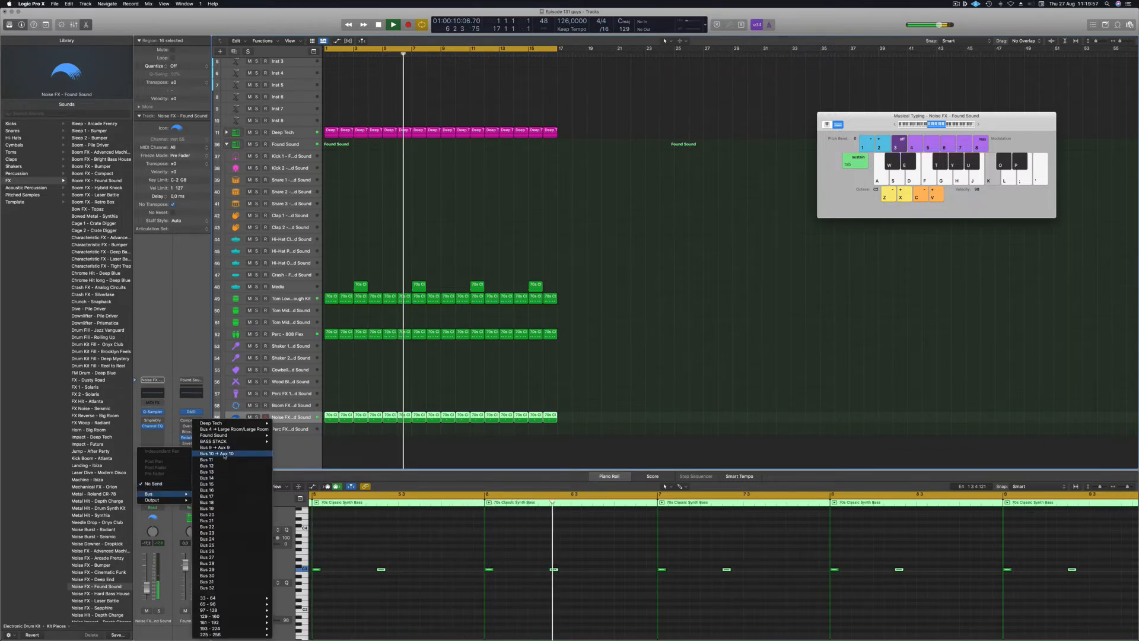
left_click(215, 447)
left_click_drag(162, 481, 164, 473)
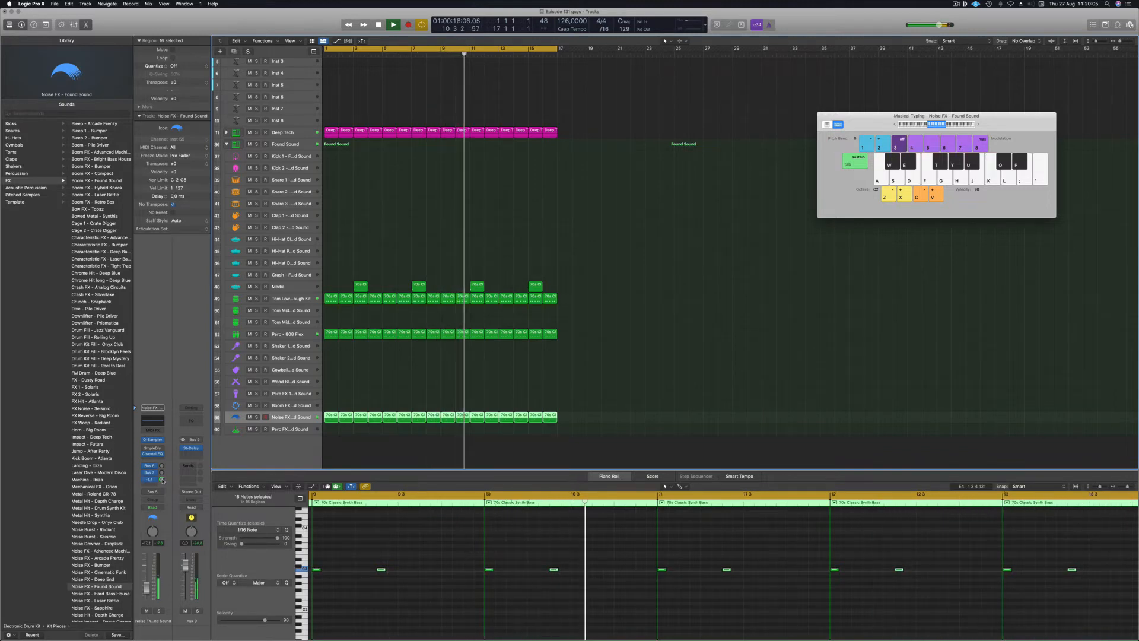
left_click(460, 376)
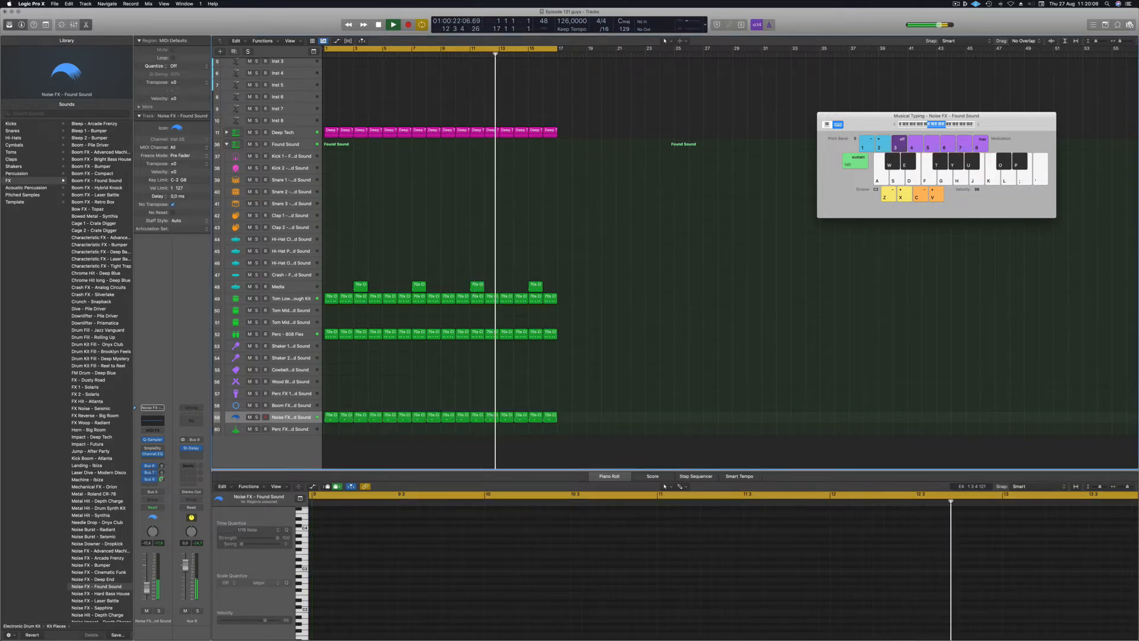
scroll(417, 135, "up", 4)
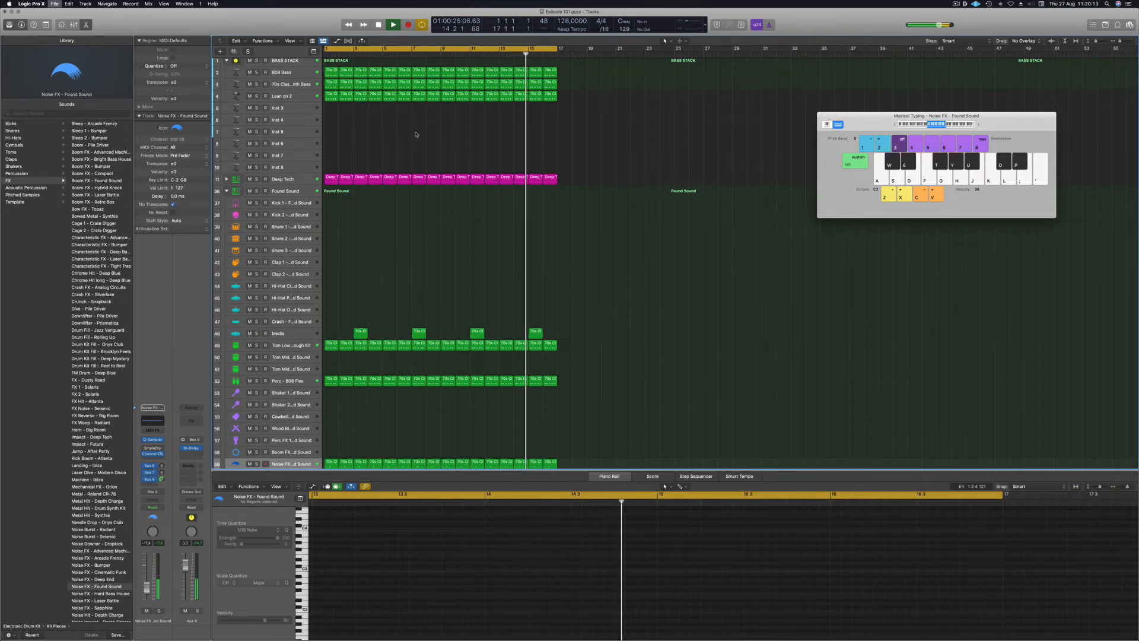
Enlarge the Inst 3 track and load Alchemy's Perfect Pad 01 preset from the Pads category.
scroll(374, 140, "up", 1)
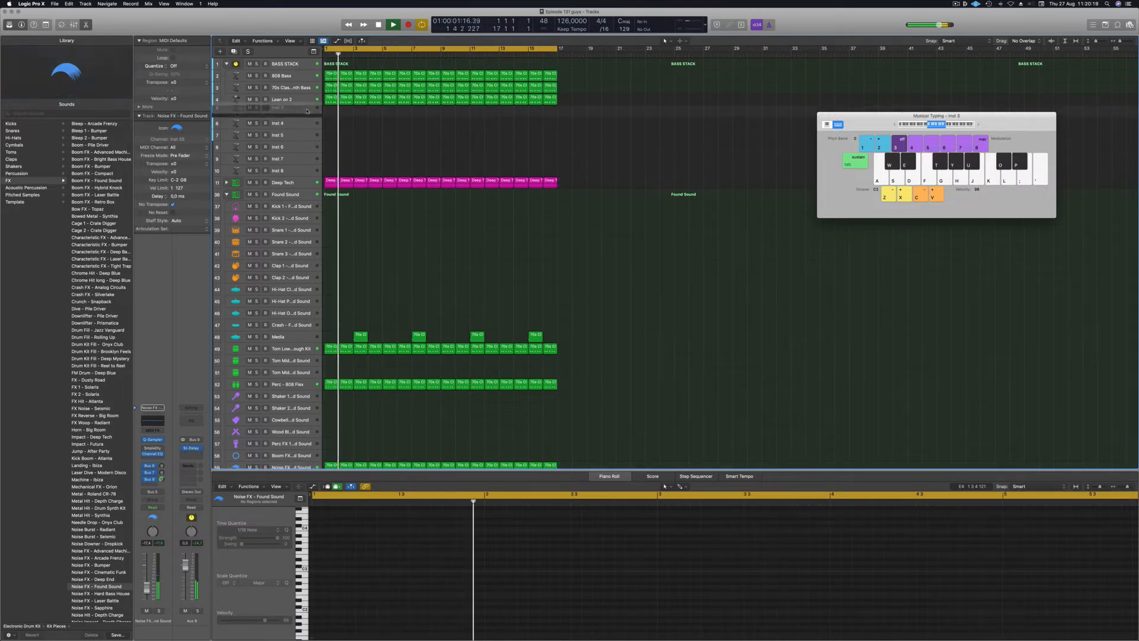
left_click(306, 112)
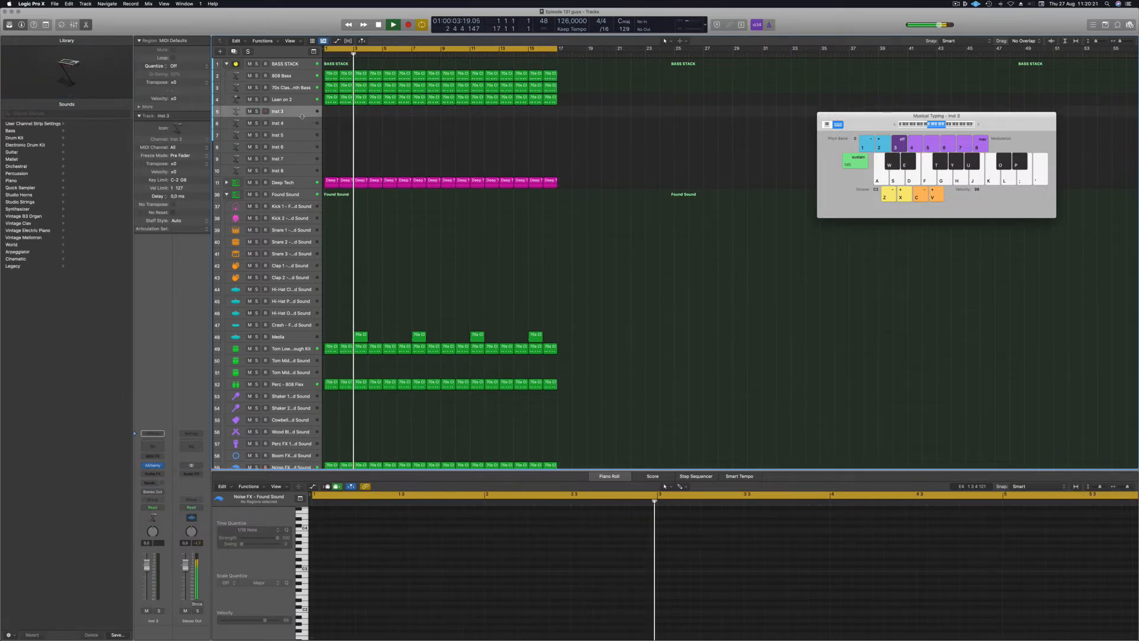
left_click_drag(299, 133, 299, 155)
key("space")
key("space")
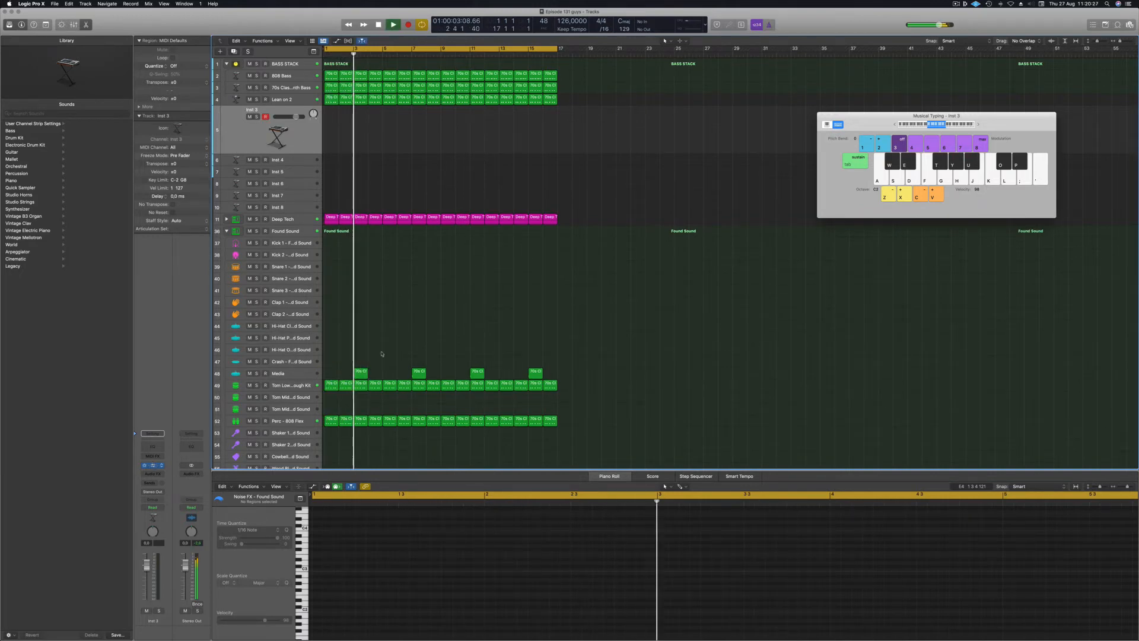
left_click(152, 465)
left_click_drag(379, 99, 552, 149)
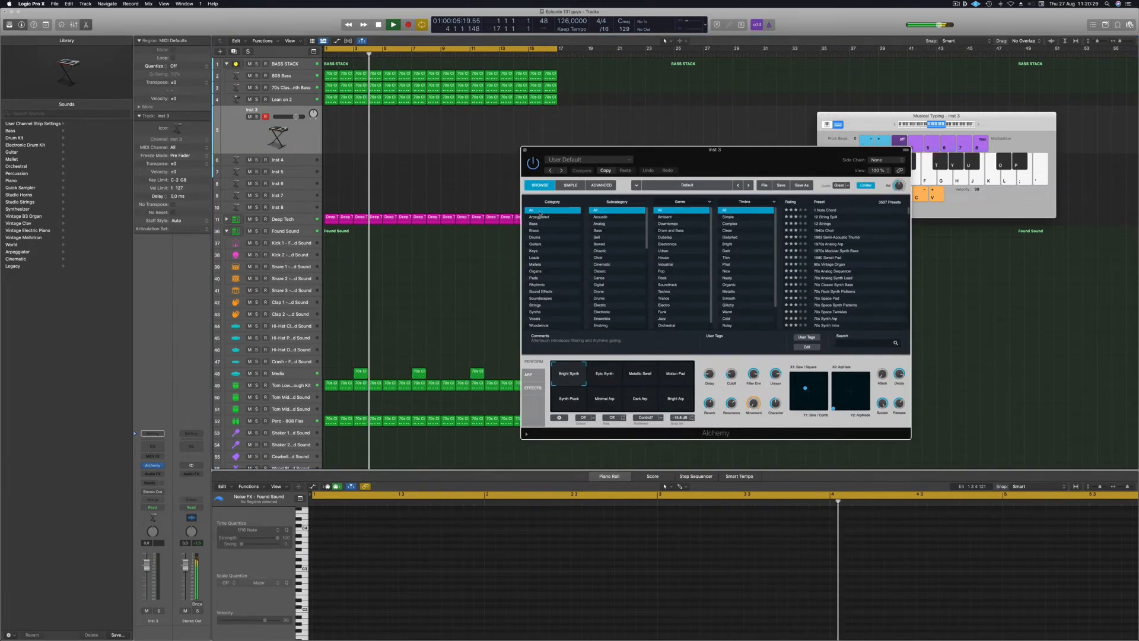
left_click(533, 277)
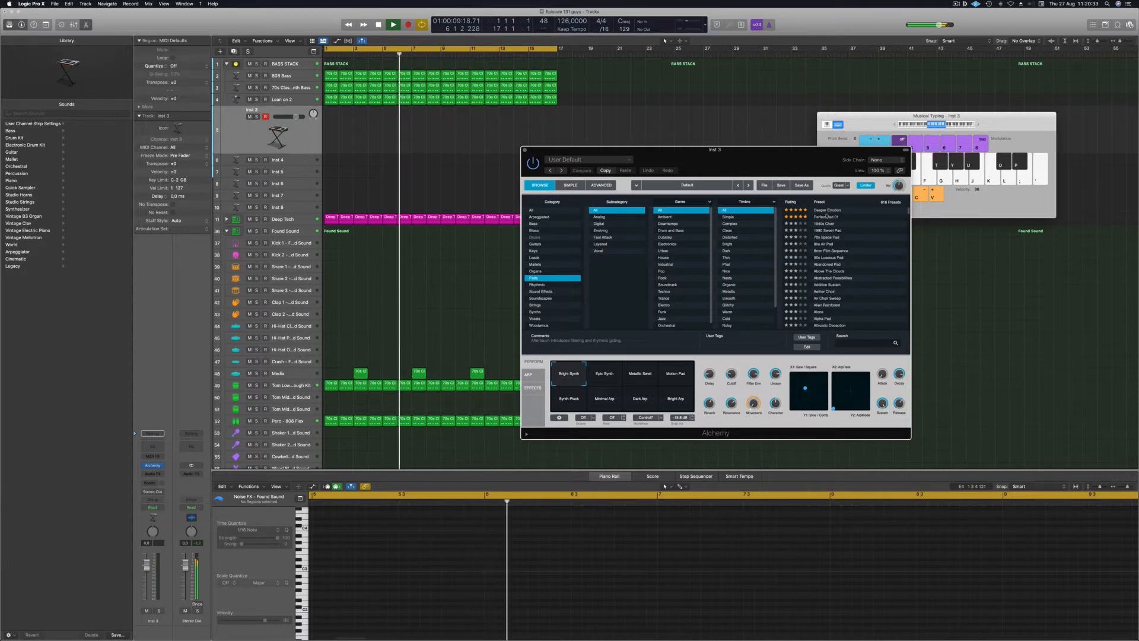
left_click(828, 218)
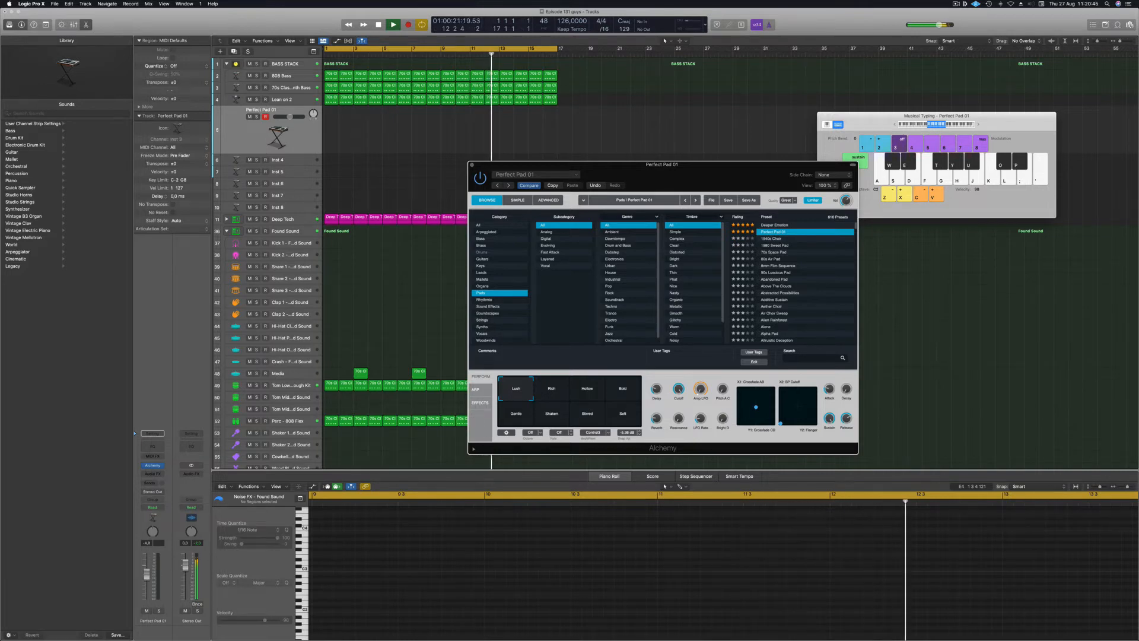
Lower the Perfect Pad 01 fader to -5,3 and add a send to Bus 10 (Aux 10).
left_click_drag(156, 567, 158, 568)
left_click(146, 484)
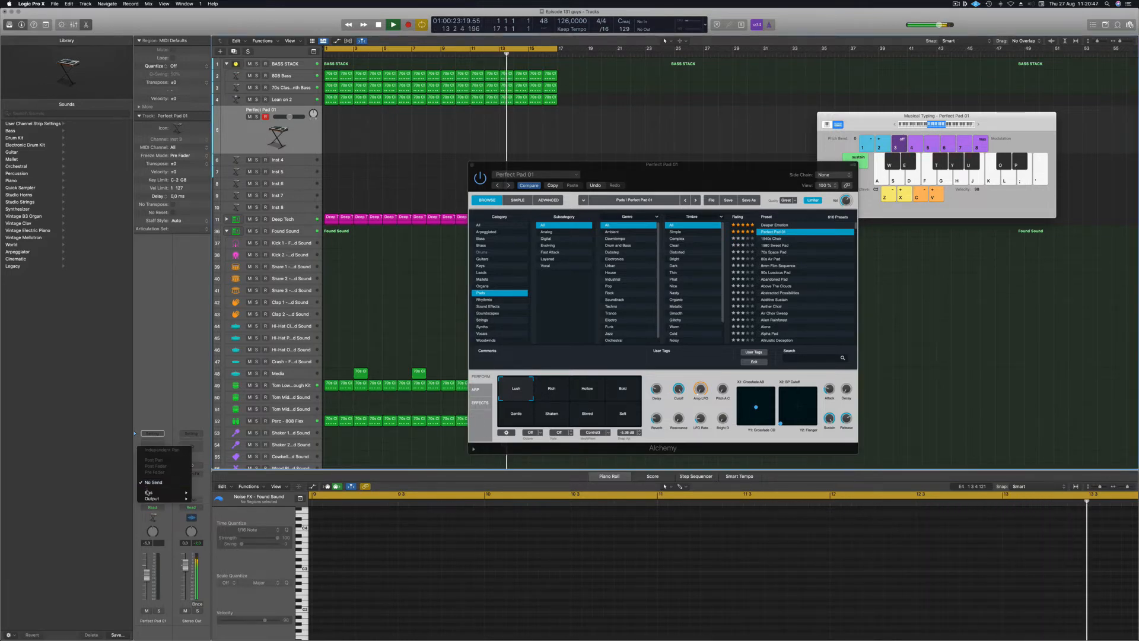
mouse_move(148, 492)
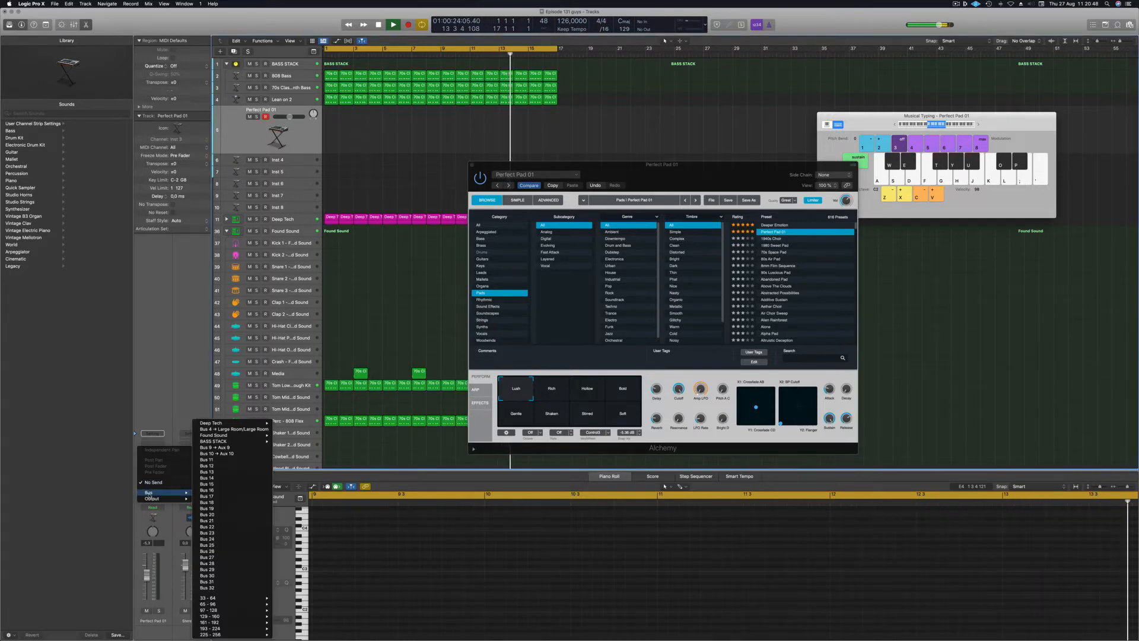
left_click(217, 453)
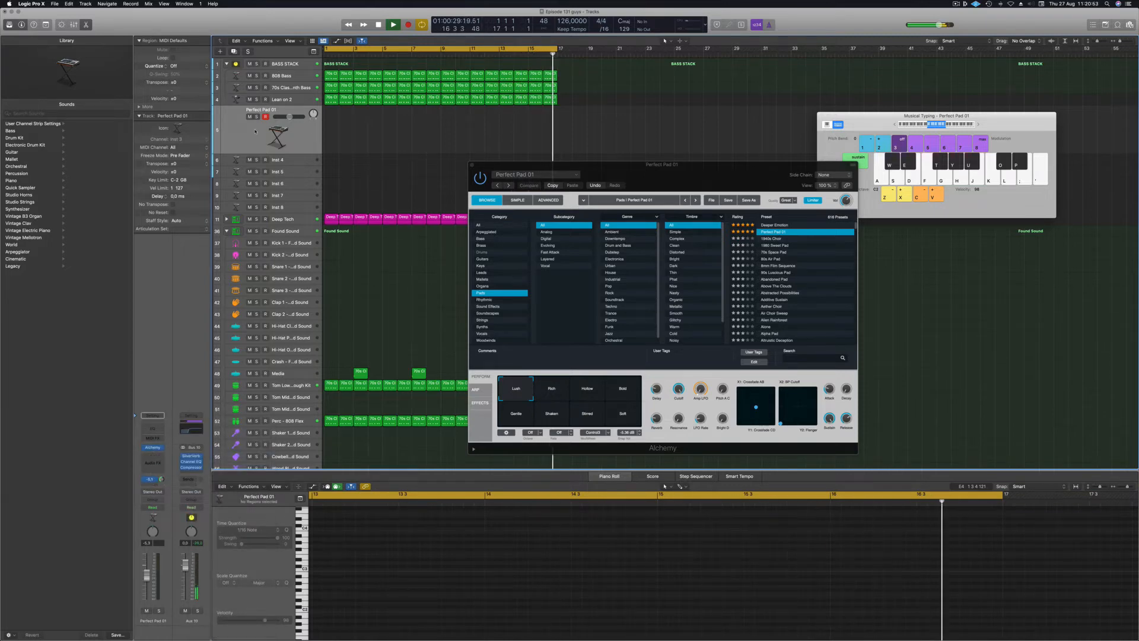
left_click(149, 479)
mouse_move(150, 494)
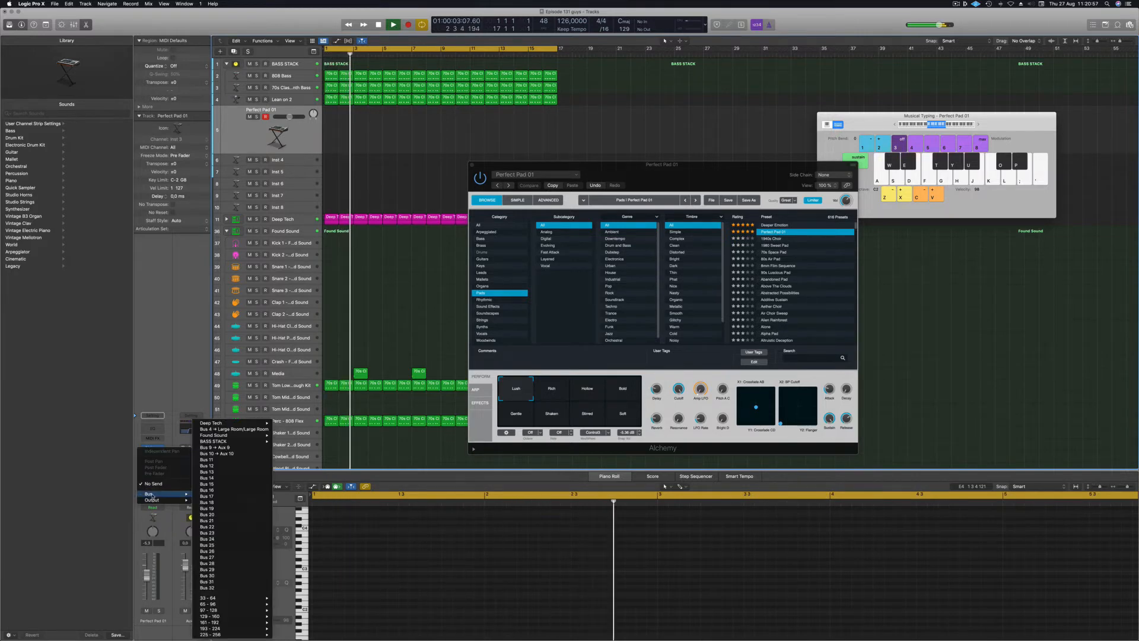
left_click(129, 405)
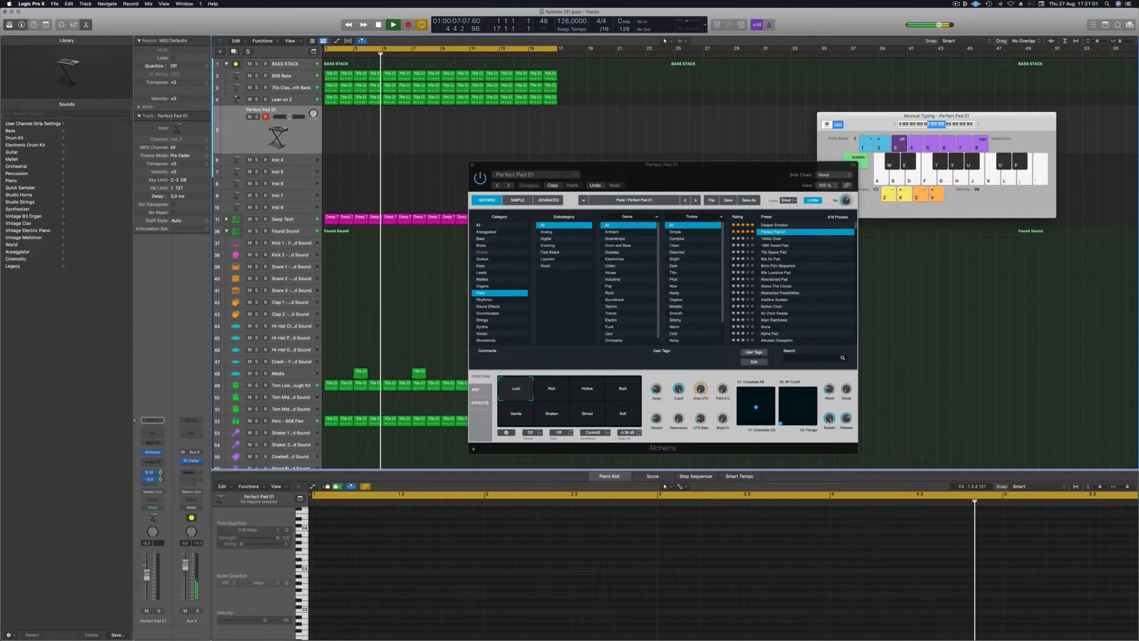
left_click_drag(777, 166, 713, 172)
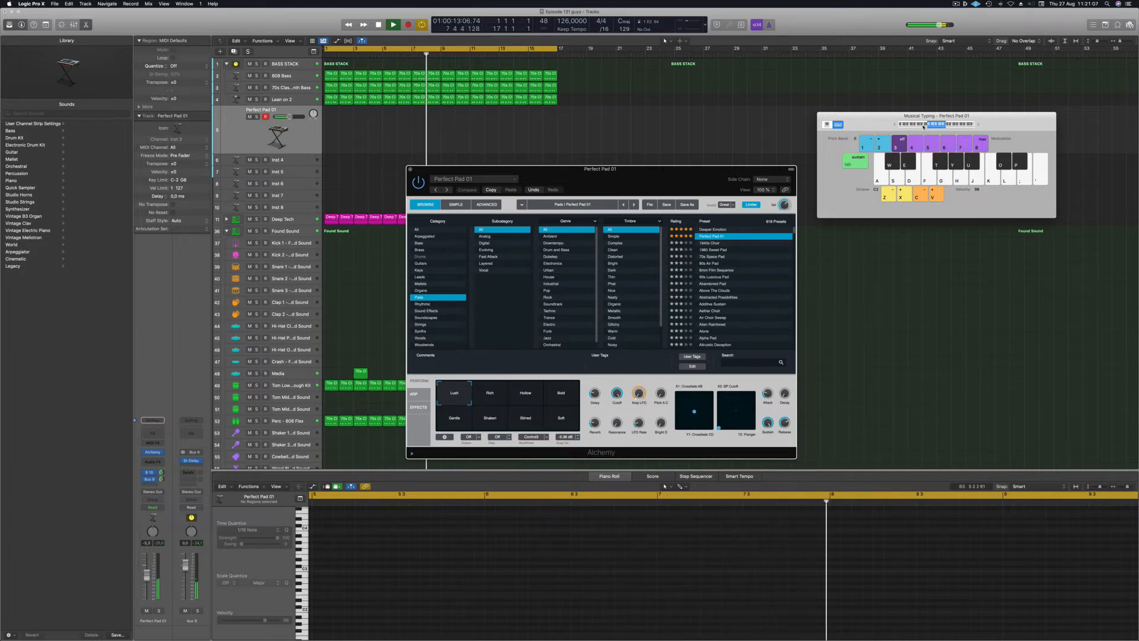
Set the pad's Bus 9 send to -14,0 and raise its volume to -1,1.
left_click_drag(1003, 121, 945, 95)
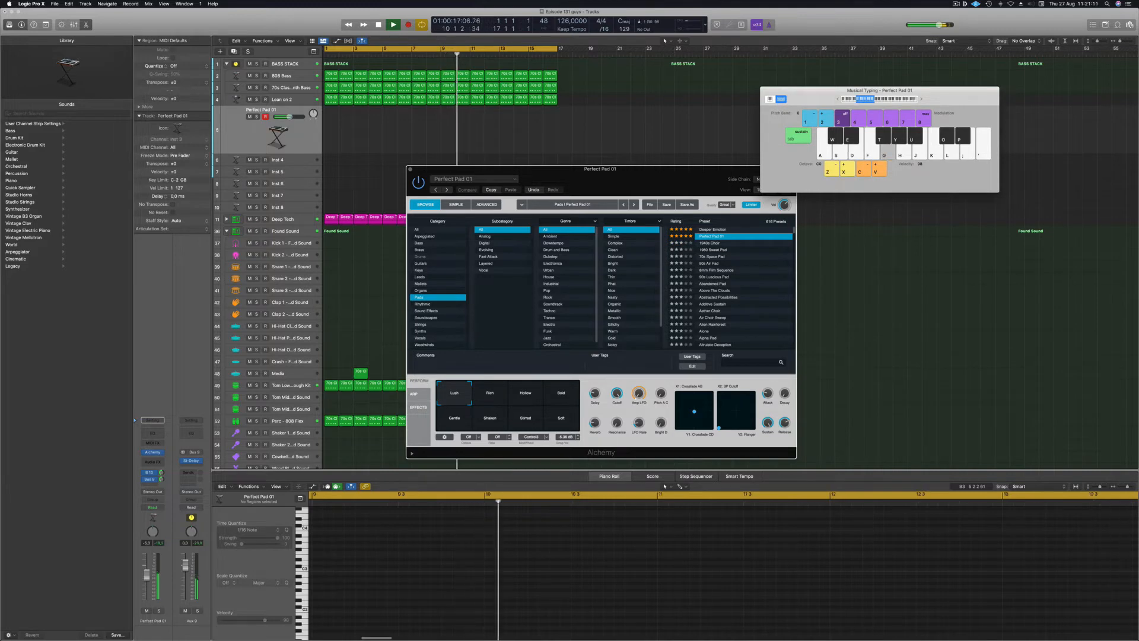
left_click(148, 572)
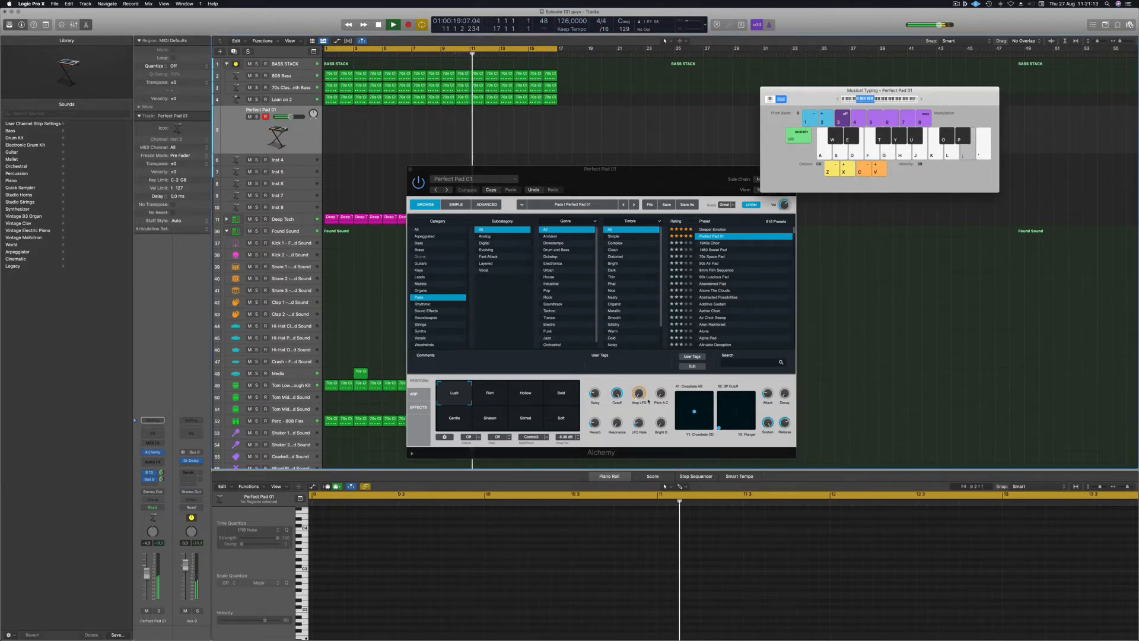
left_click_drag(702, 185, 906, 158)
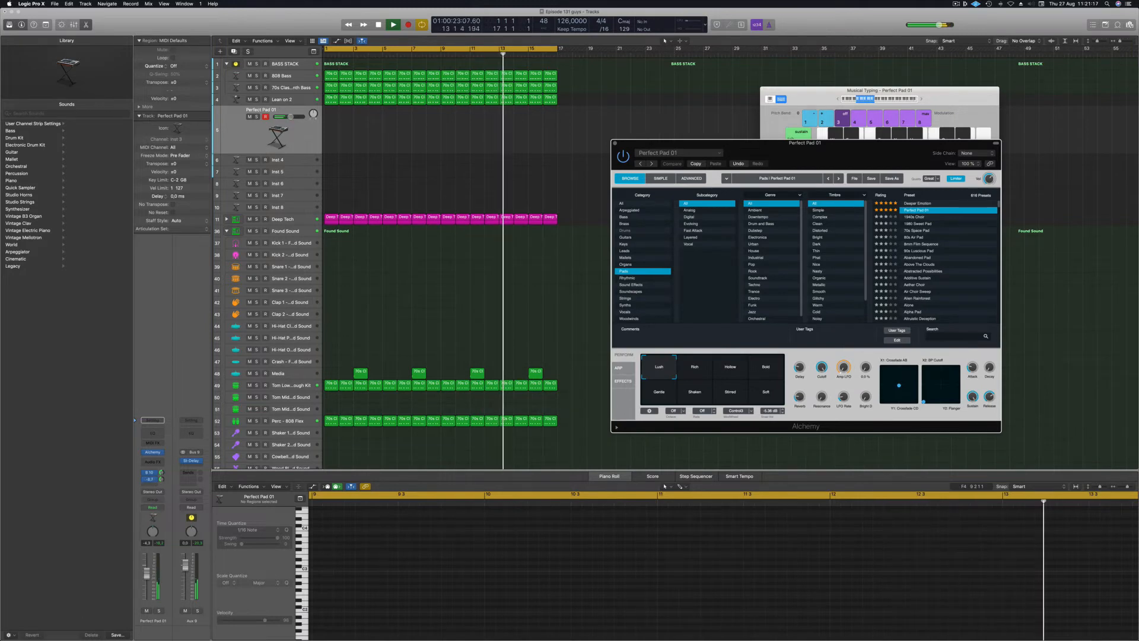
mouse_move(162, 479)
left_mouse_down()
mouse_move(163, 491)
mouse_move(161, 481)
left_mouse_up()
left_click_drag(147, 573, 146, 567)
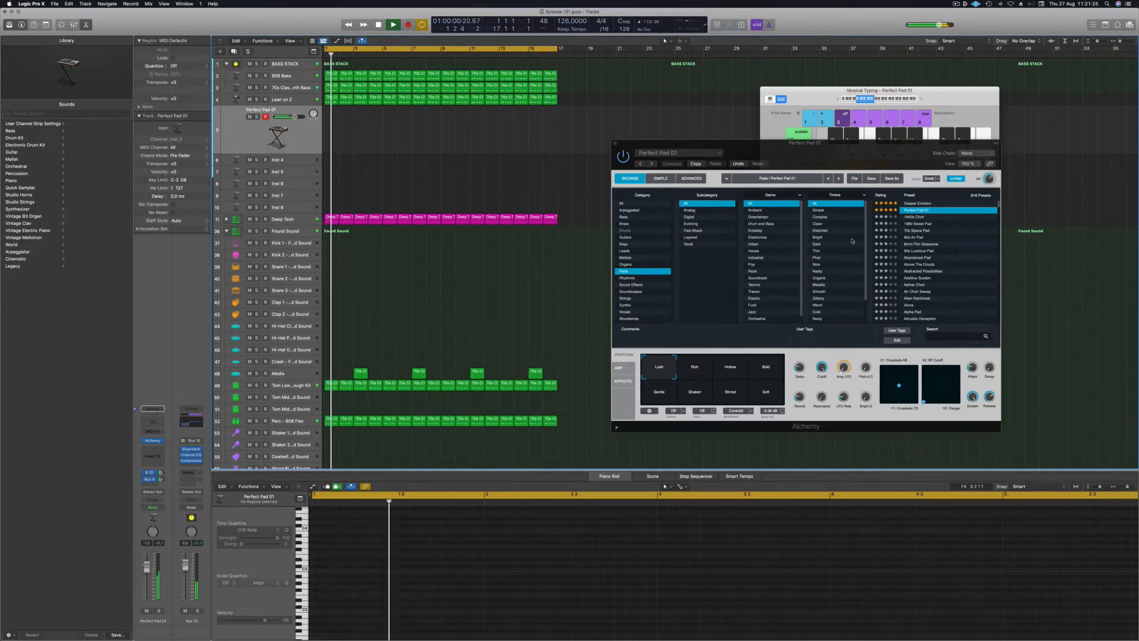
Try Alchemy's Perform variations Rich, Hollow, Bold and Soft, ending on Gentle.
left_click(695, 367)
left_click(730, 372)
left_click(766, 368)
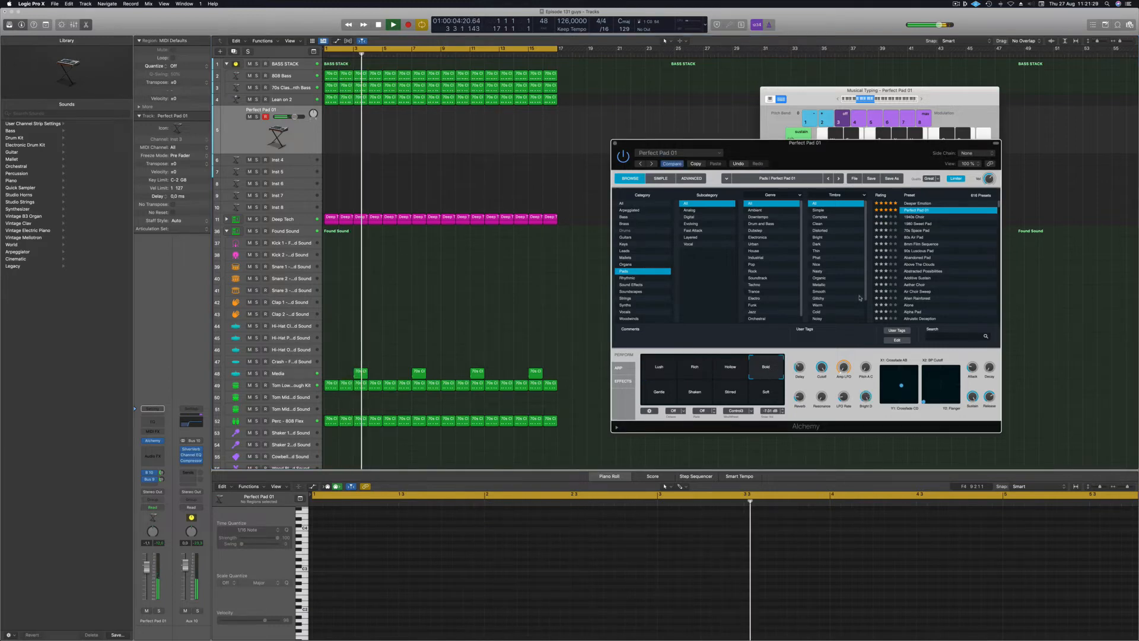
left_click(920, 100)
left_click(921, 100)
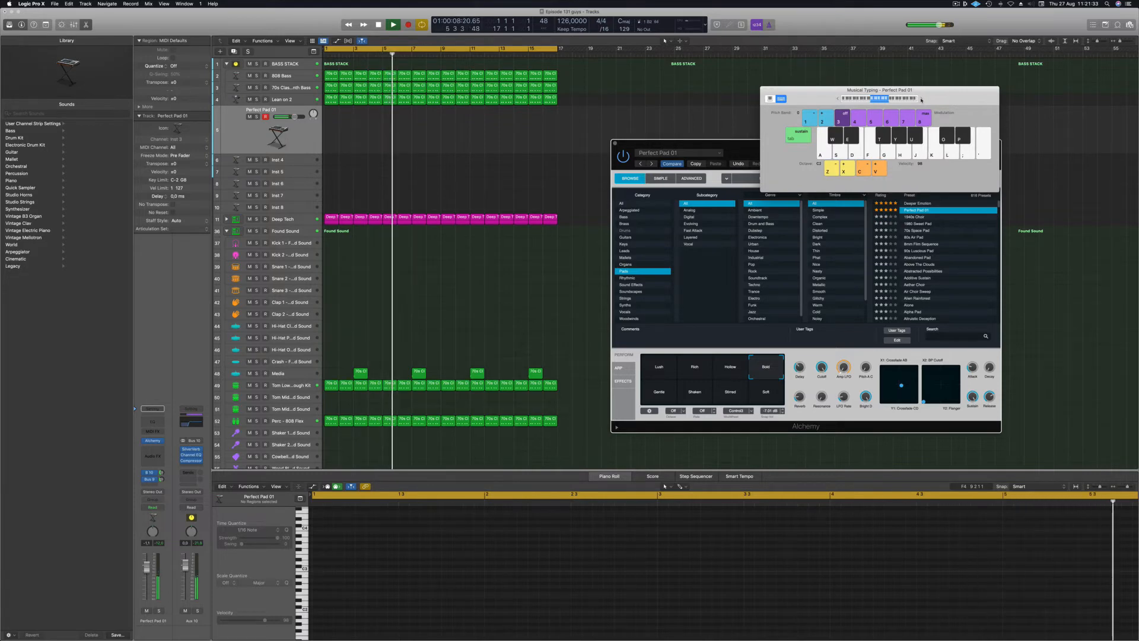
left_click_drag(939, 97, 915, 85)
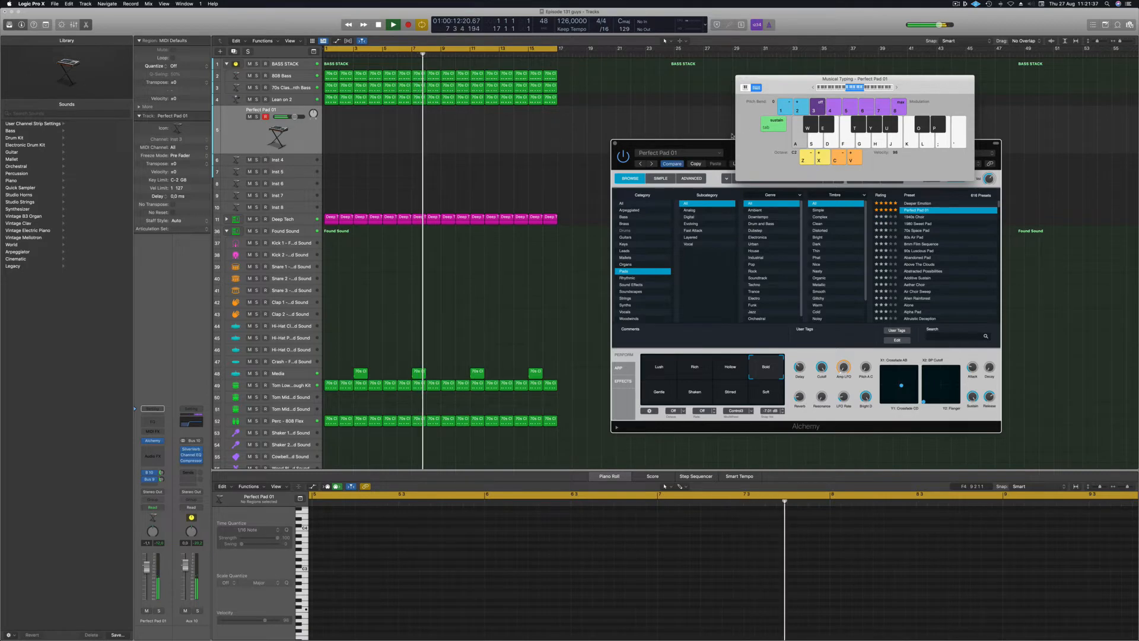
left_click_drag(712, 143, 664, 129)
left_click(717, 384)
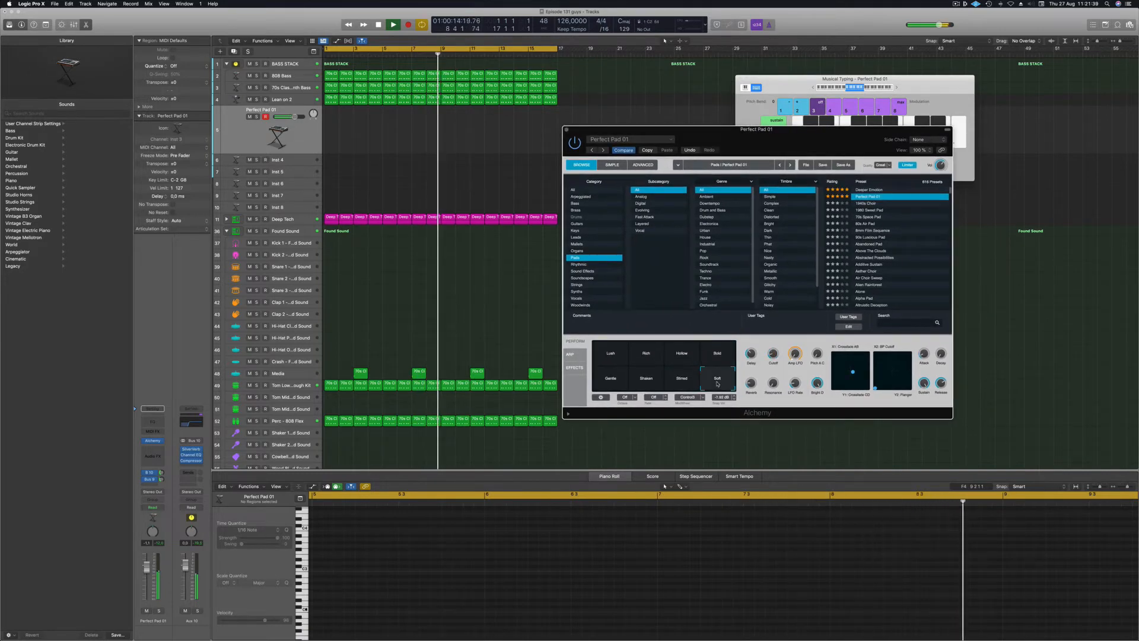
left_click(607, 383)
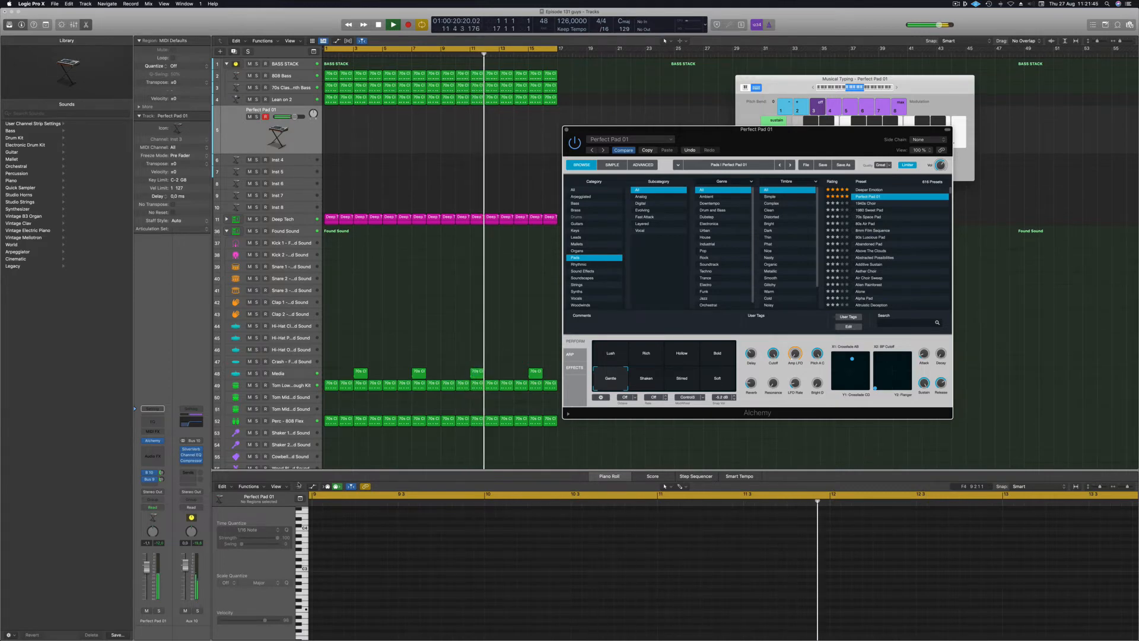
Audition the pad by playing C1 on the Musical Typing keyboard an octave lower.
left_click(145, 574)
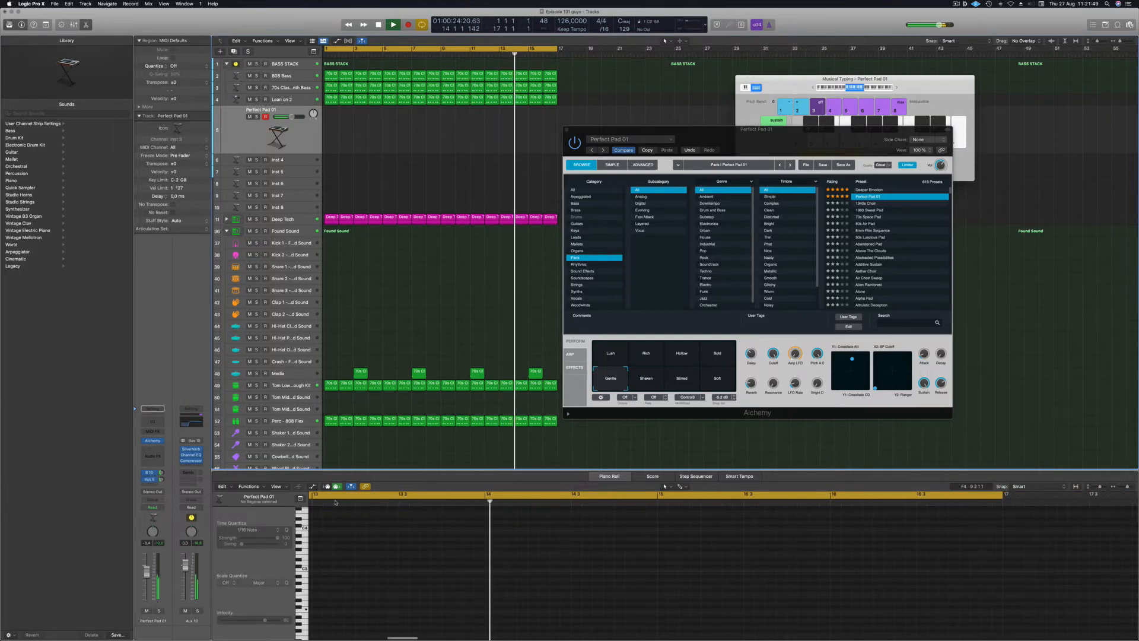
left_click(813, 88)
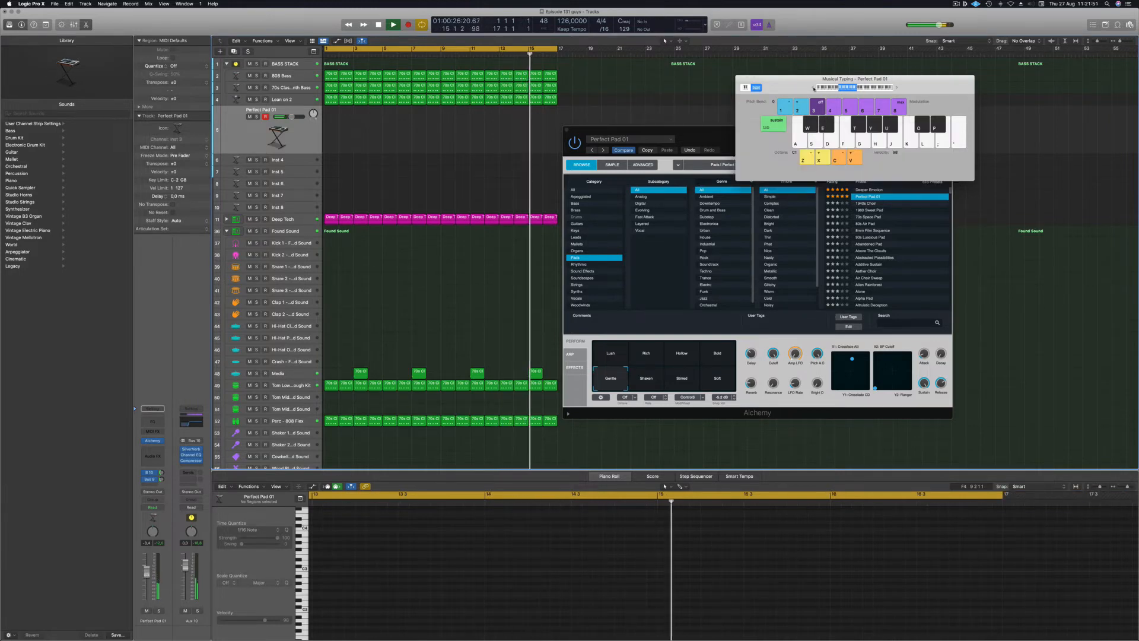
key("a")
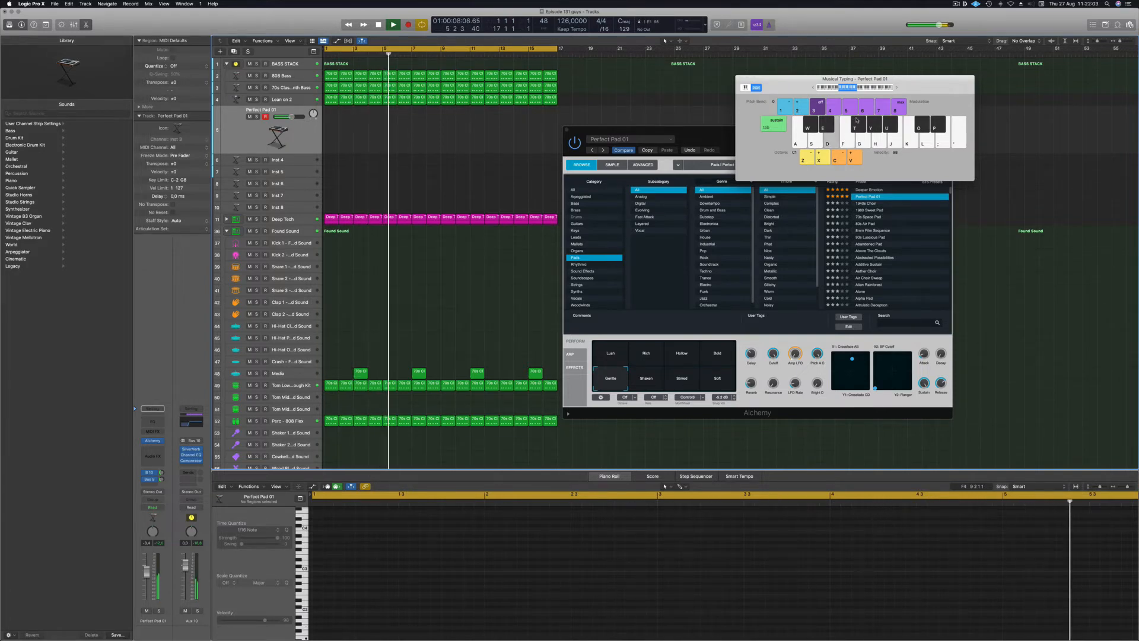
left_click_drag(922, 77, 1022, 44)
left_click(875, 189)
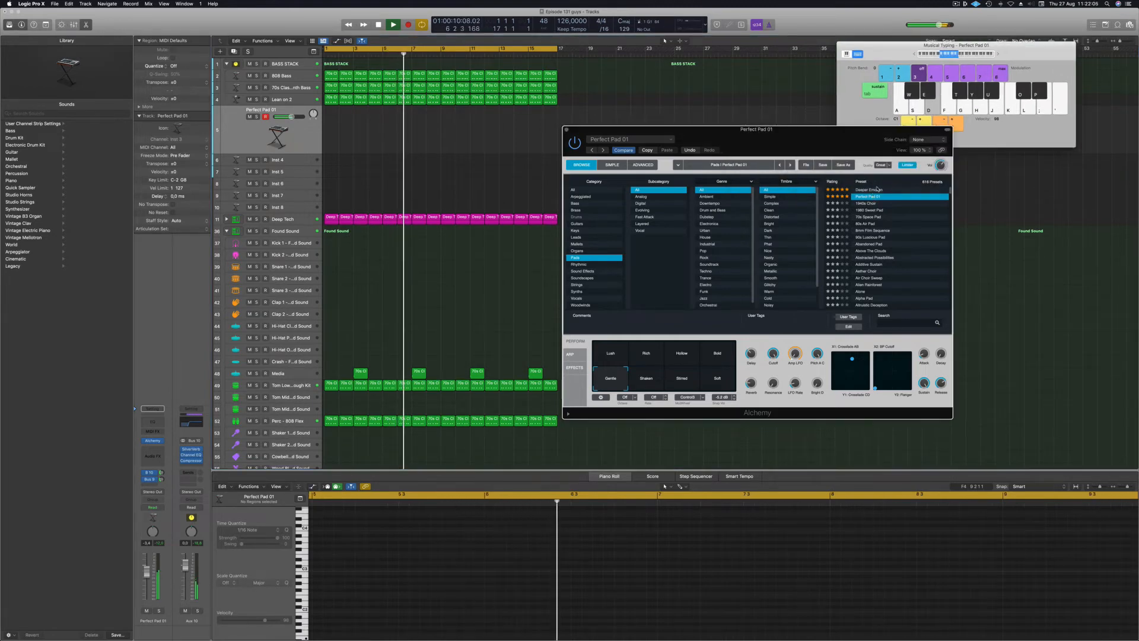
Load Alchemy's Deeper Emotion preset and start recording a take with R during playback.
left_click(876, 189)
left_click_drag(825, 144, 770, 136)
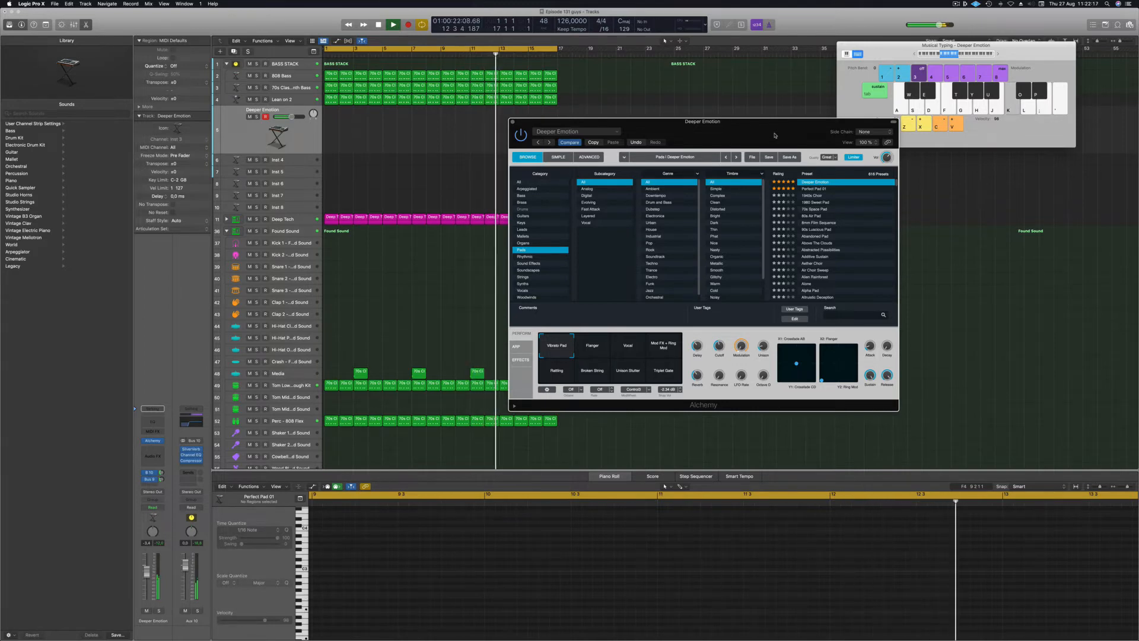
key("r")
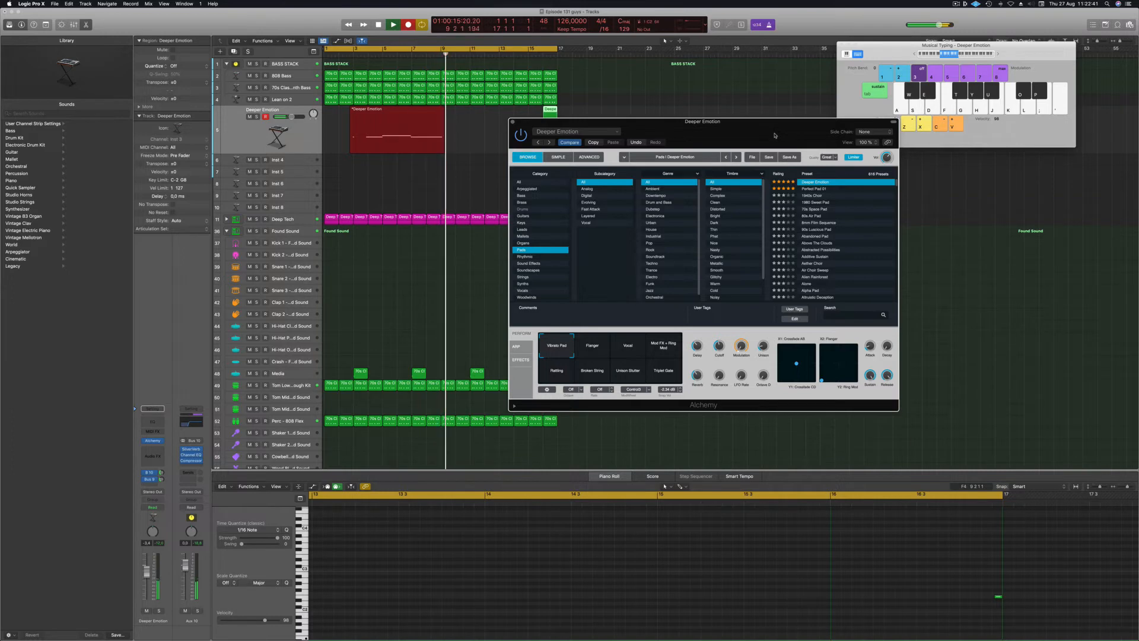
Stop recording and trim the Deeper Emotion take to a short region starting at bar 1.
key("space")
left_click(383, 131)
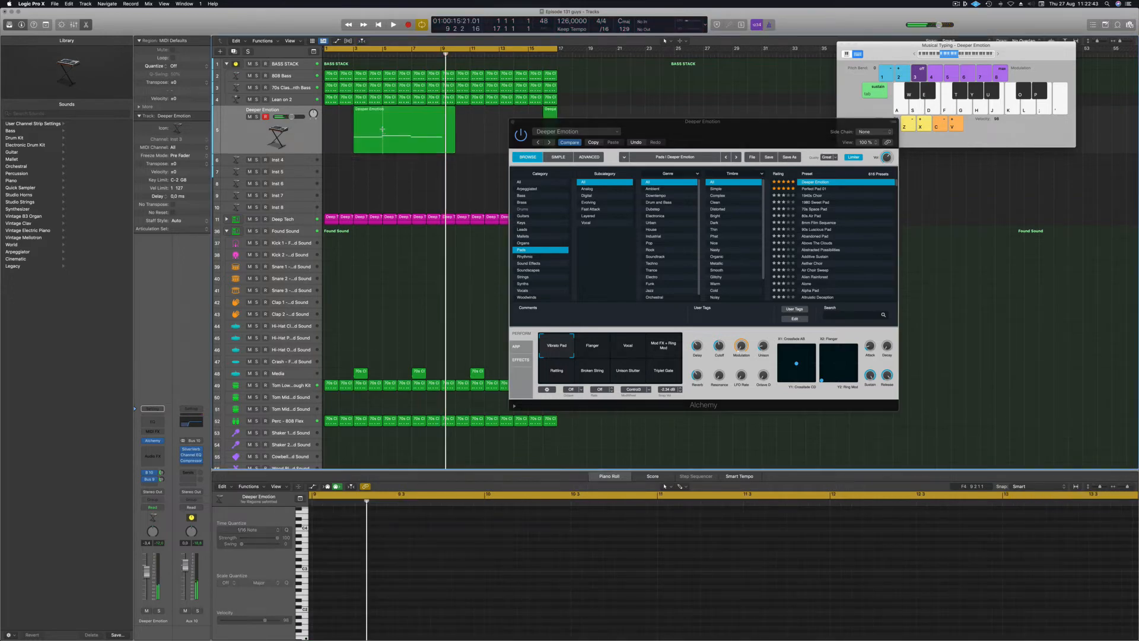
left_click(383, 130)
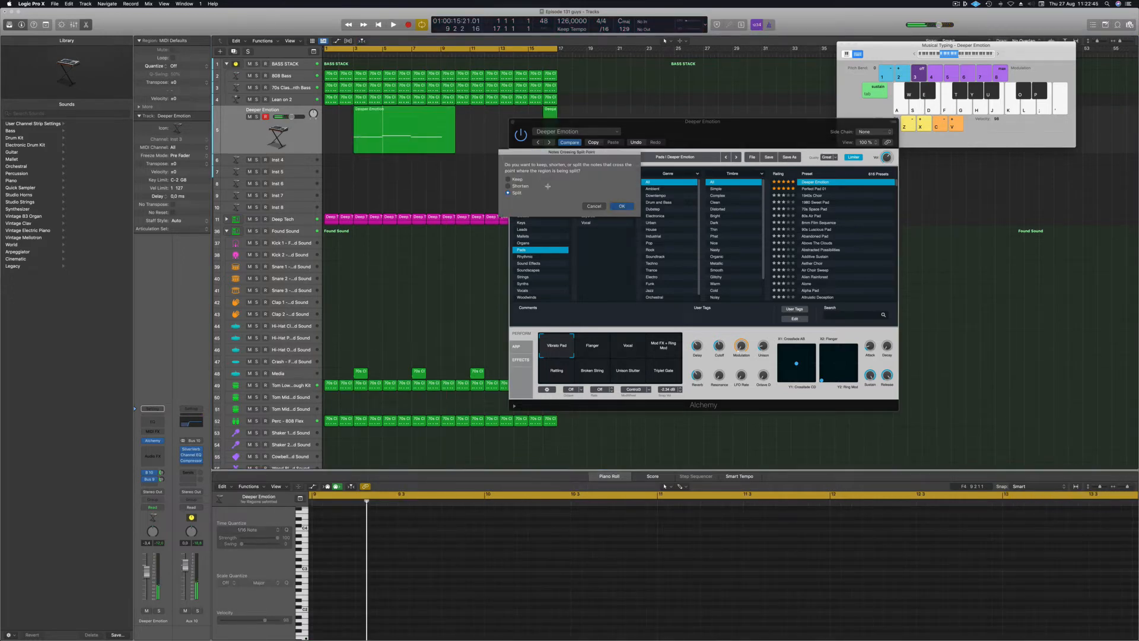
key("Return")
left_click_drag(379, 124, 384, 126)
left_click(383, 126)
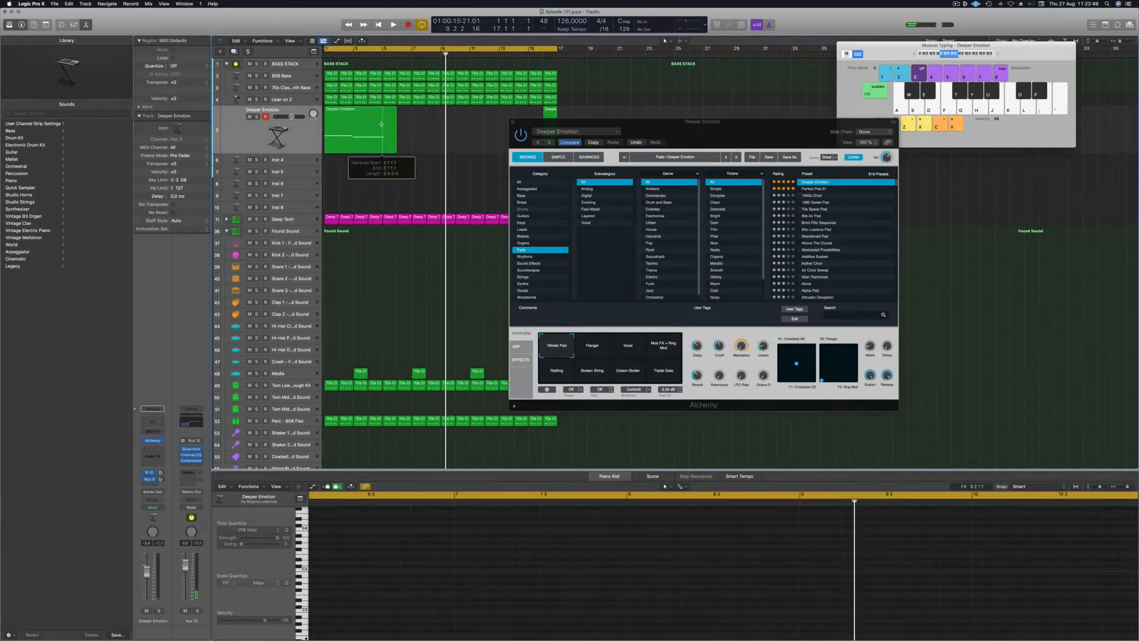
left_click(626, 208)
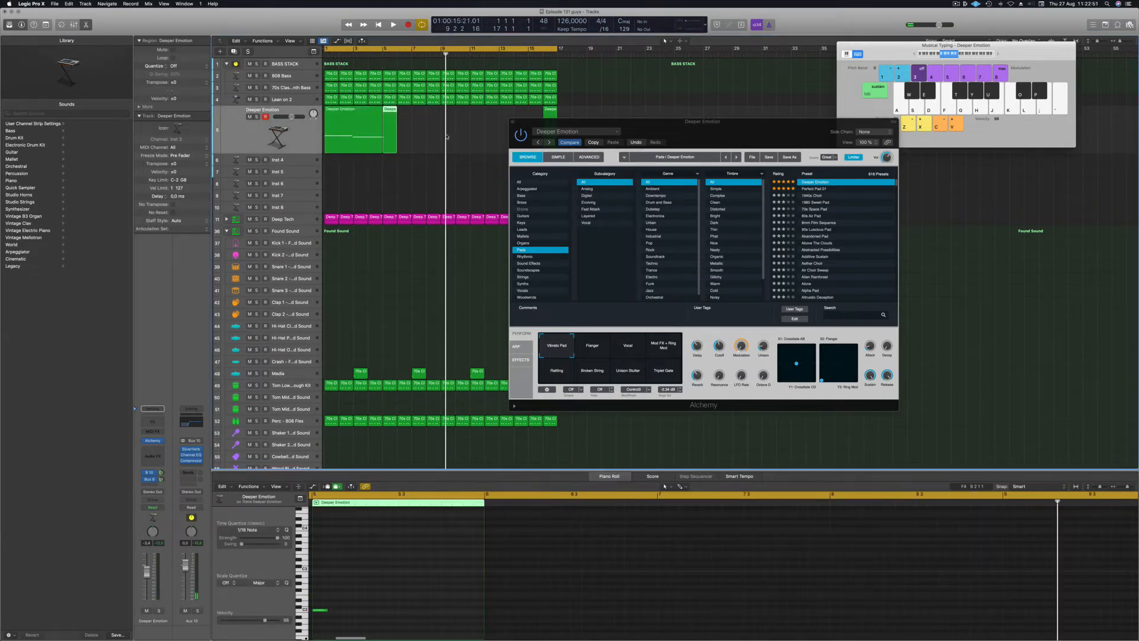
key("BackSpace")
Replay with Alchemy's Flanger variation, pad volume lowered slightly, and select the stray bar-16 region.
key("space")
left_click(259, 137)
key("Return")
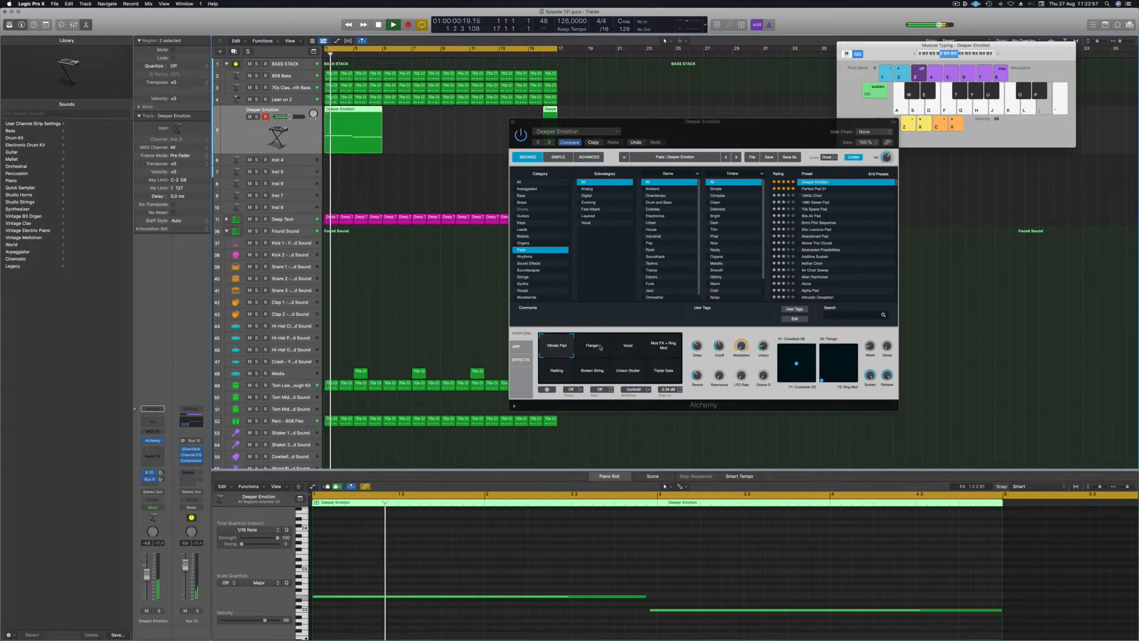
left_click(593, 347)
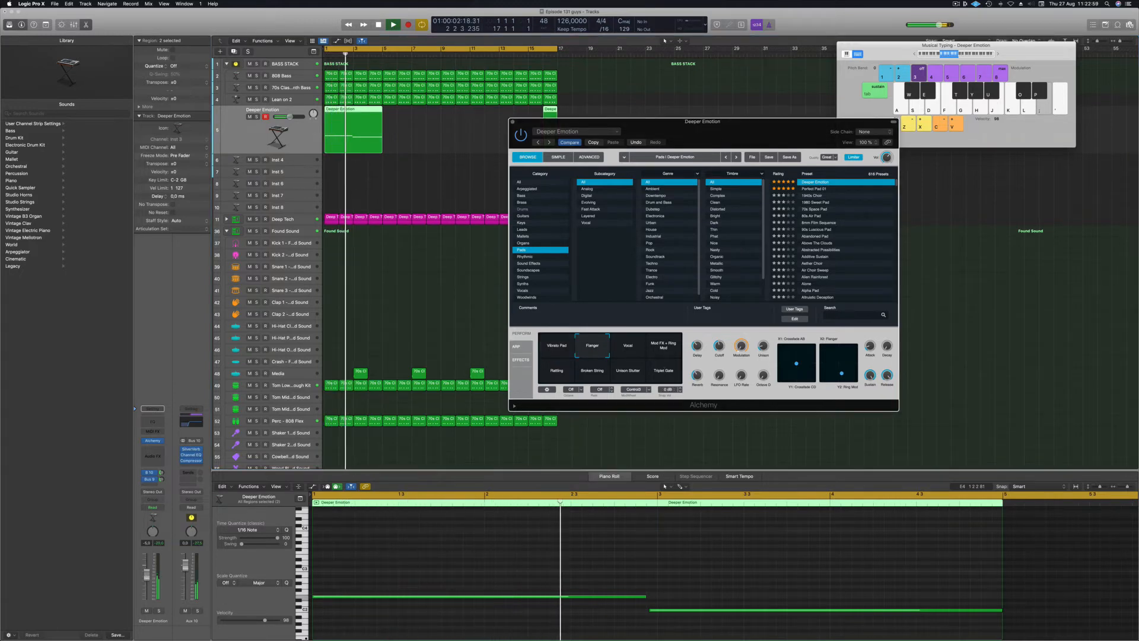
left_click_drag(146, 575, 147, 577)
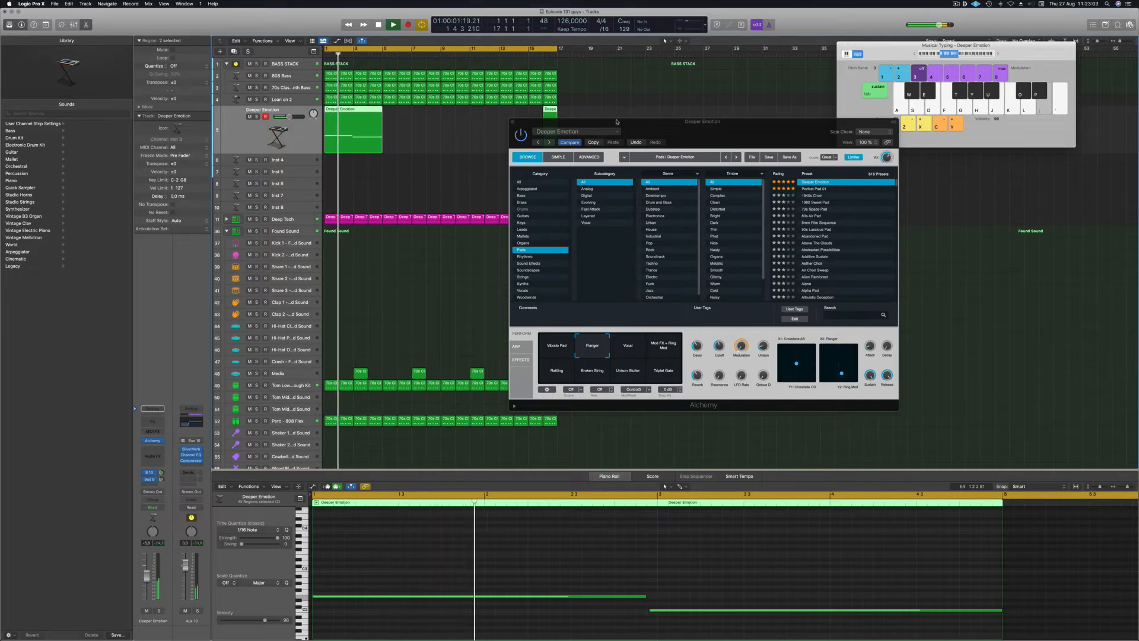
left_click_drag(613, 122, 765, 144)
left_click_drag(572, 123, 542, 136)
Delete the bar-16 region and copy the bar-1 region to bars 5 and 9.
key("Delete")
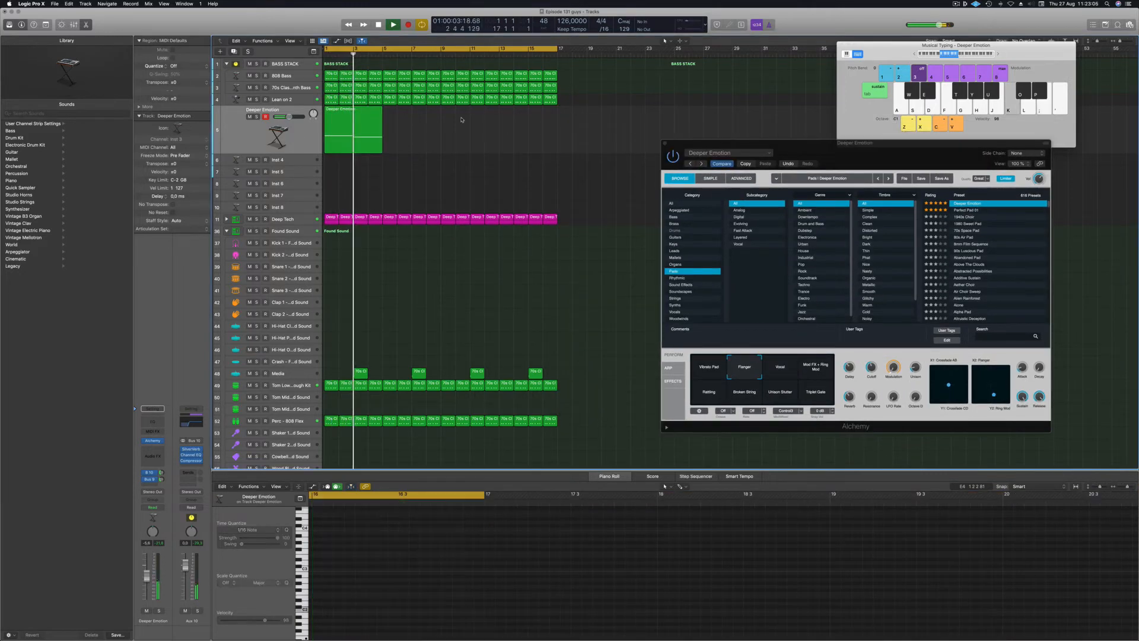
left_click(336, 111)
left_click_drag(335, 111, 394, 119)
mouse_move(467, 134)
left_mouse_down()
mouse_move(364, 121)
mouse_move(477, 115)
left_mouse_up()
Double all notes ten semitones higher in the Piano Roll, then play with the Vocal variation.
scroll(483, 604, "down", 8)
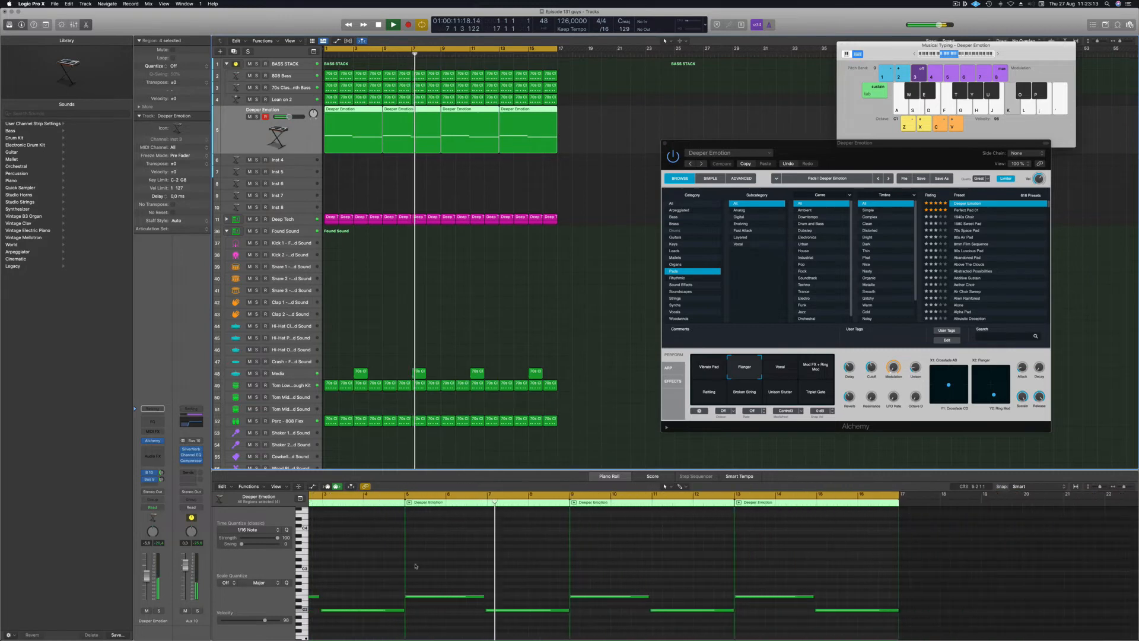
left_click(464, 564)
key("super+a")
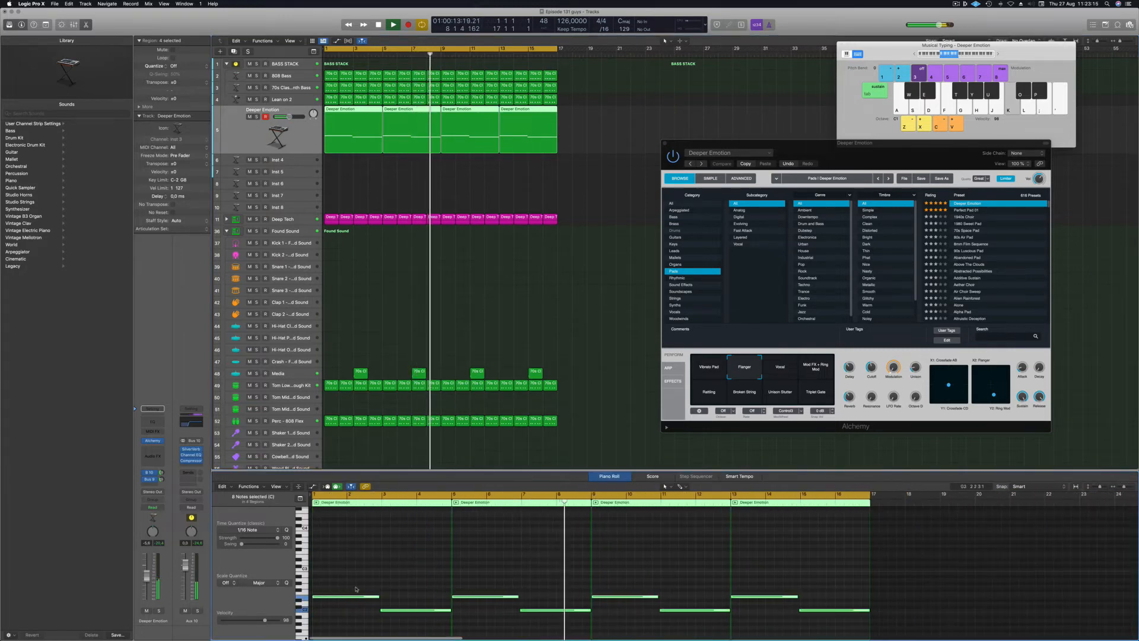
left_click_drag(354, 596, 355, 559)
key("space")
left_click_drag(890, 149, 808, 160)
left_click(701, 375)
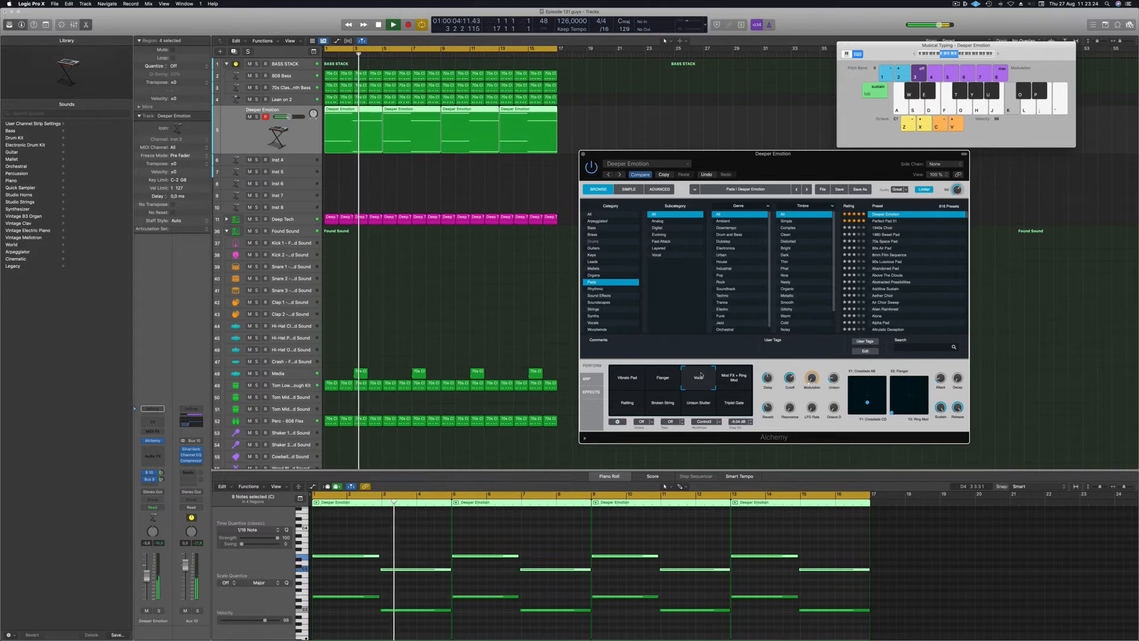
Audition Mod FX + Ring Mod, Rattling, Broken String, settle on Vibrato Pad, then load Perfect Pad 01.
left_click(734, 377)
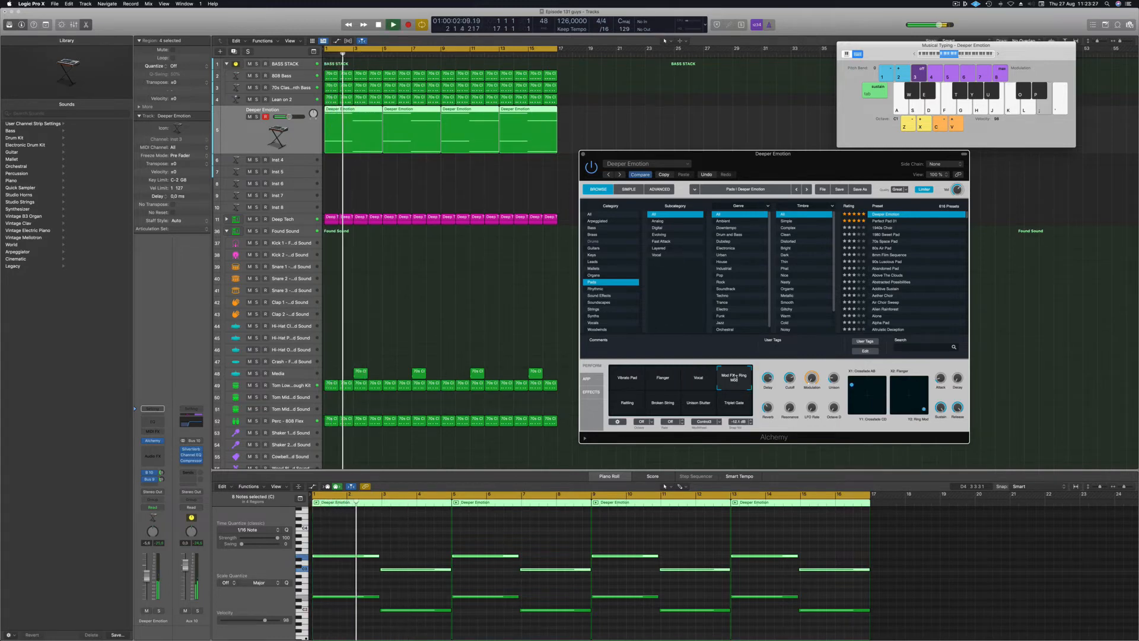
left_click(619, 404)
left_click(670, 407)
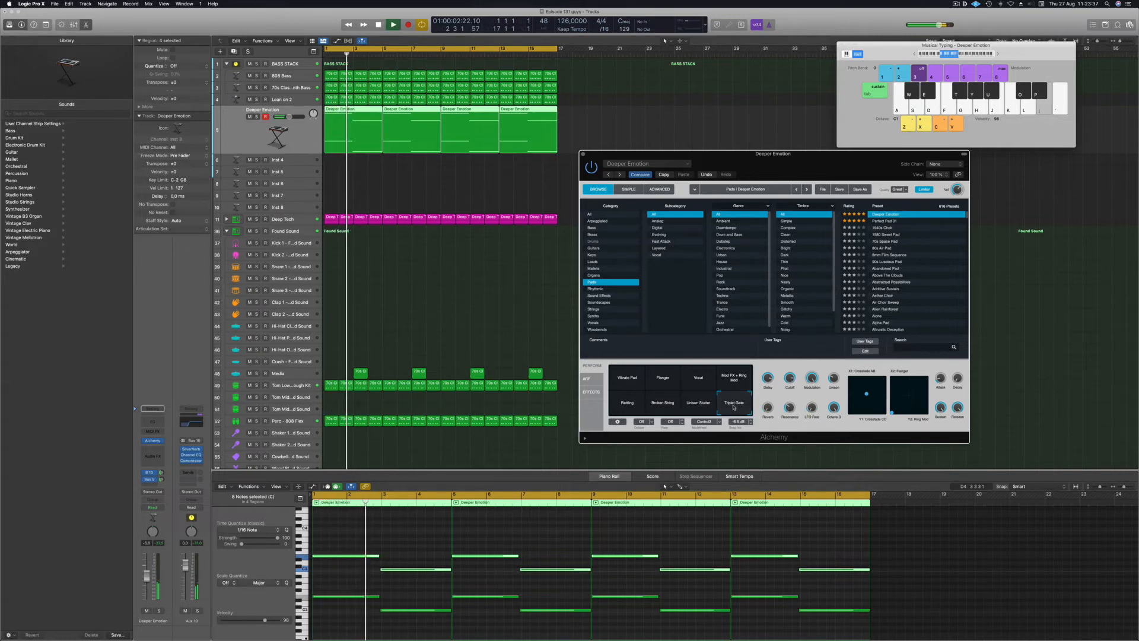
left_click(627, 380)
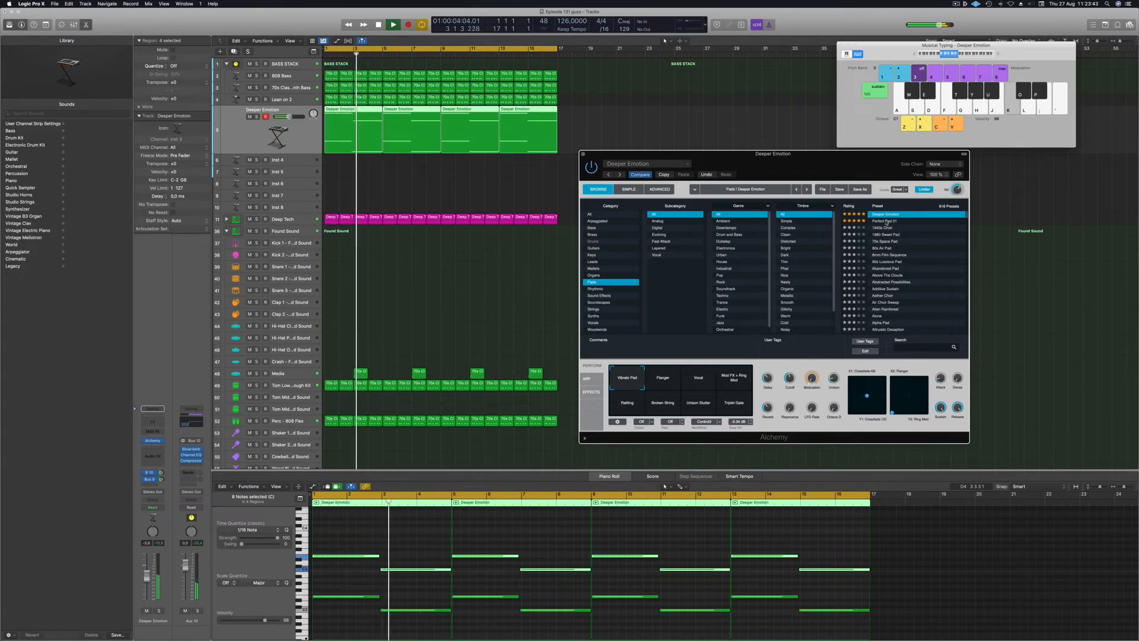
left_click(885, 221)
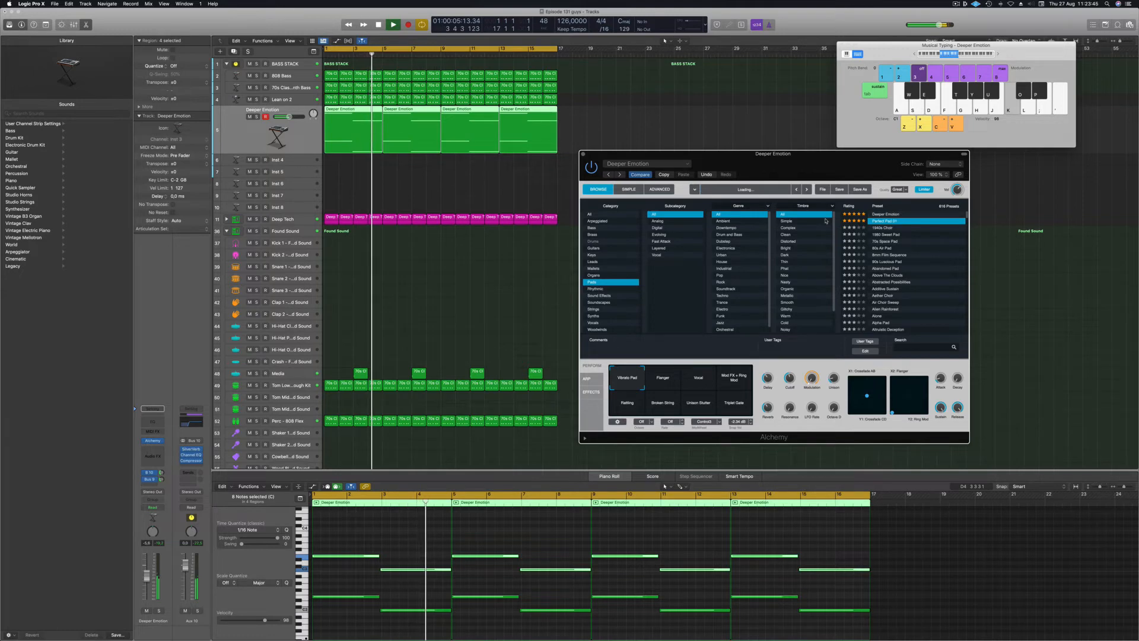
Audition Perfect Pad 01's Hollow, Bold, Soft and Stirred variations.
key("Return")
left_click(699, 382)
left_click(733, 382)
left_click(735, 401)
left_click(702, 409)
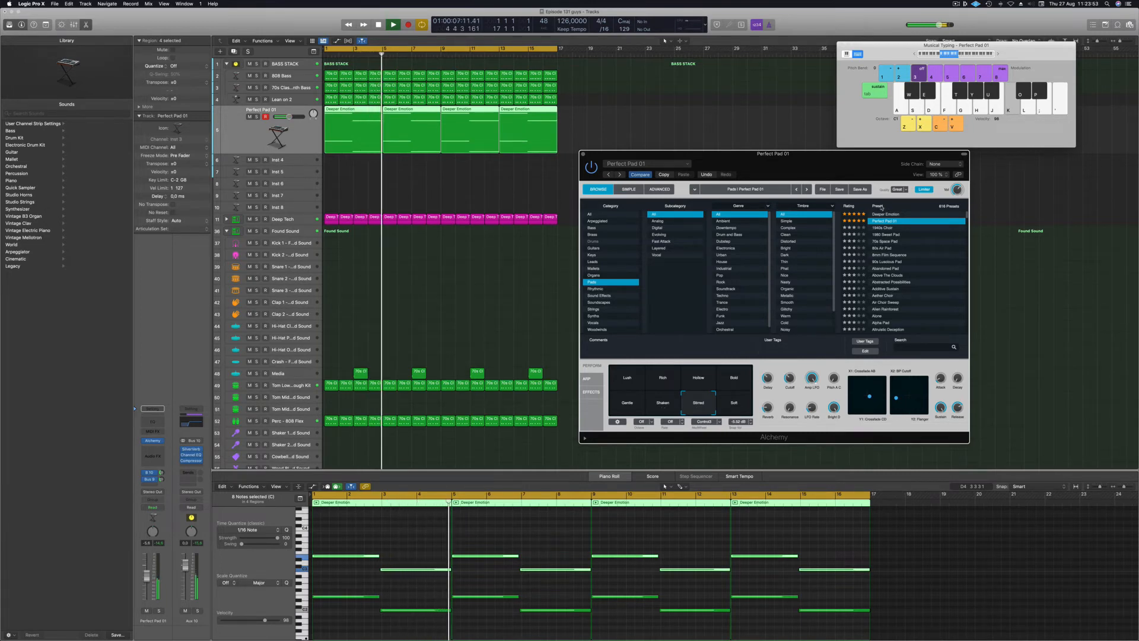
scroll(914, 211, "down", 10)
scroll(911, 248, "up", 3)
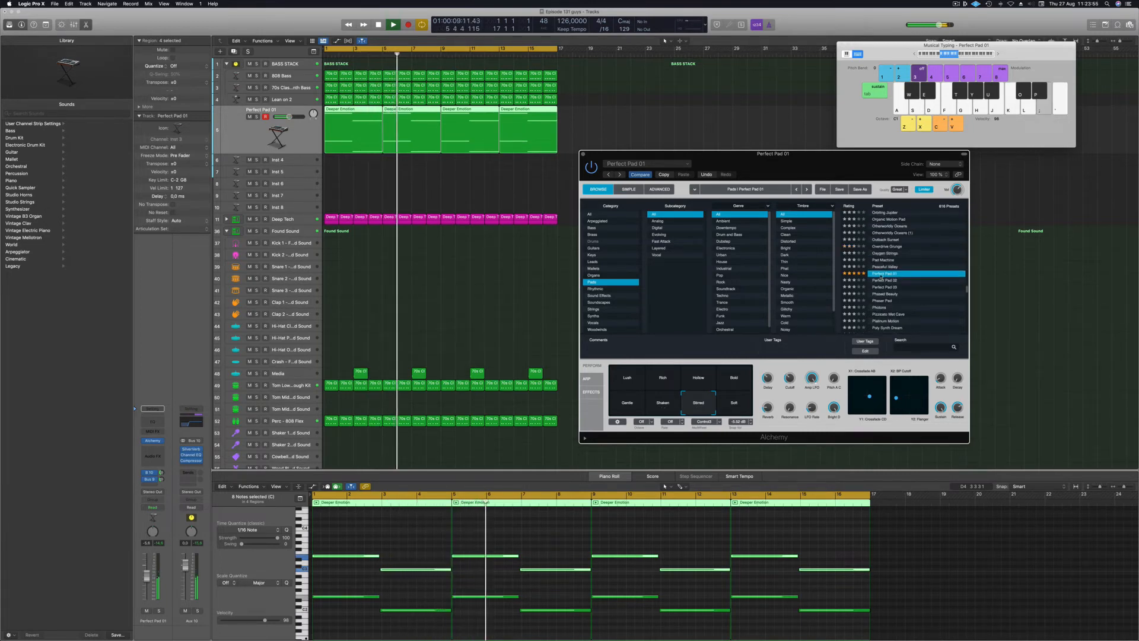
Try Perfect Pad 02, Perfect Pad 03, Phaser Pad, then Pizzicato Wet Cave with its Pizz variation.
left_click(885, 280)
key("space")
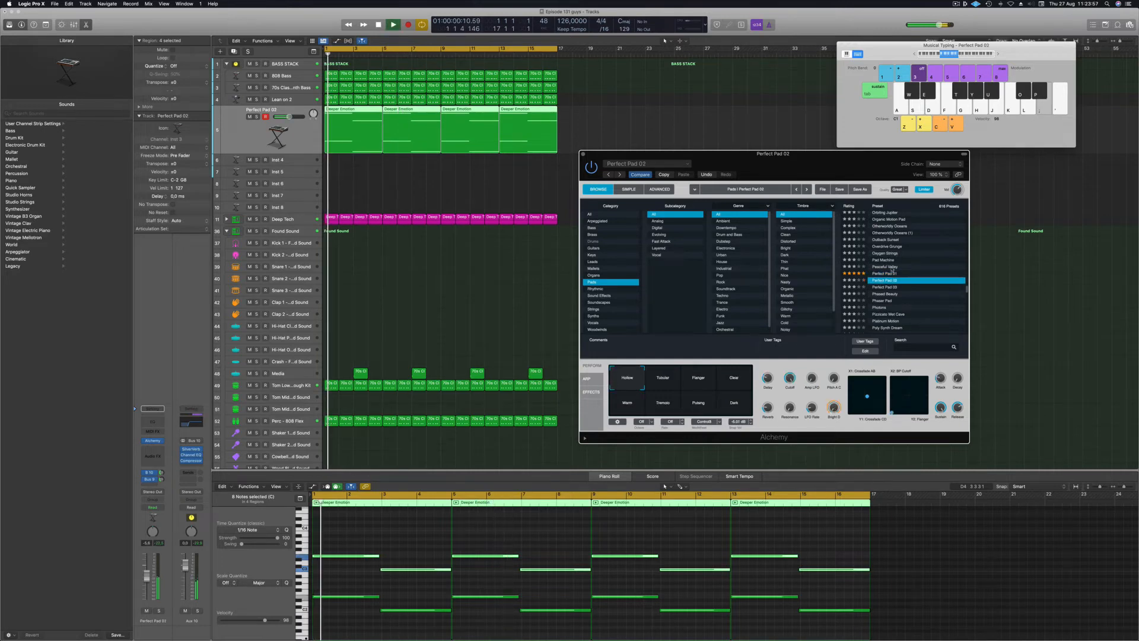
key("Down")
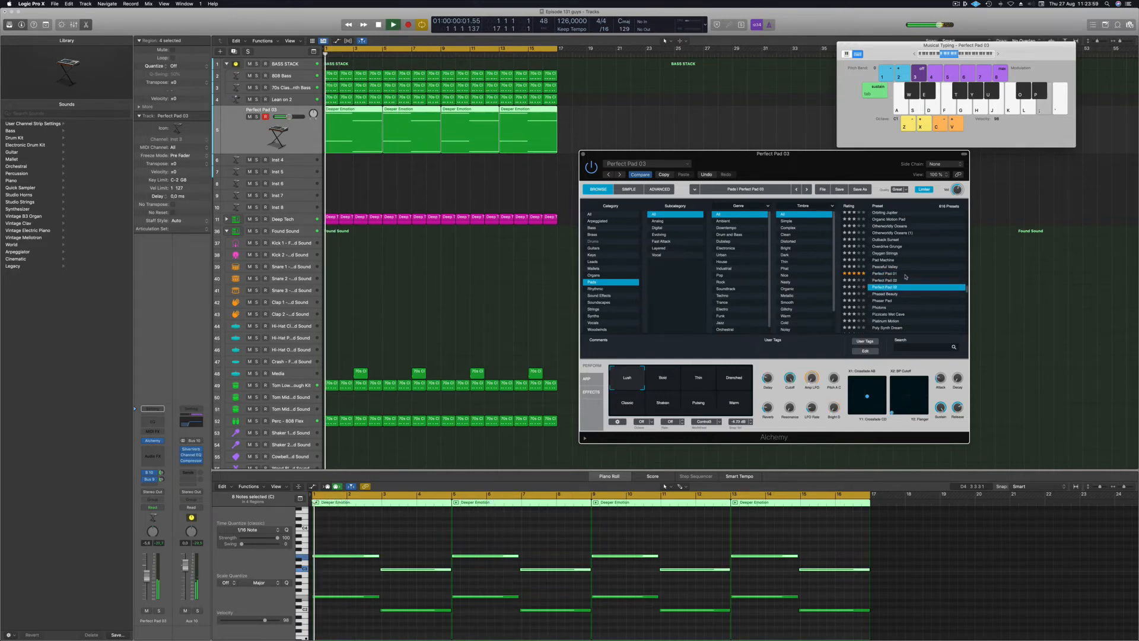
left_click(878, 301)
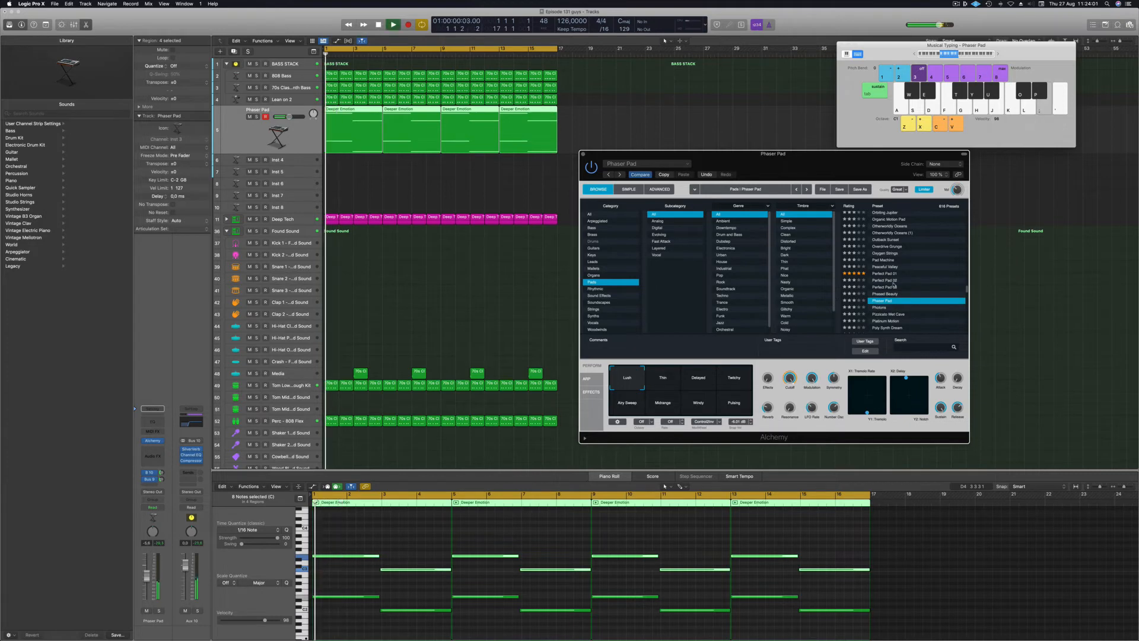
scroll(915, 270, "down", 2)
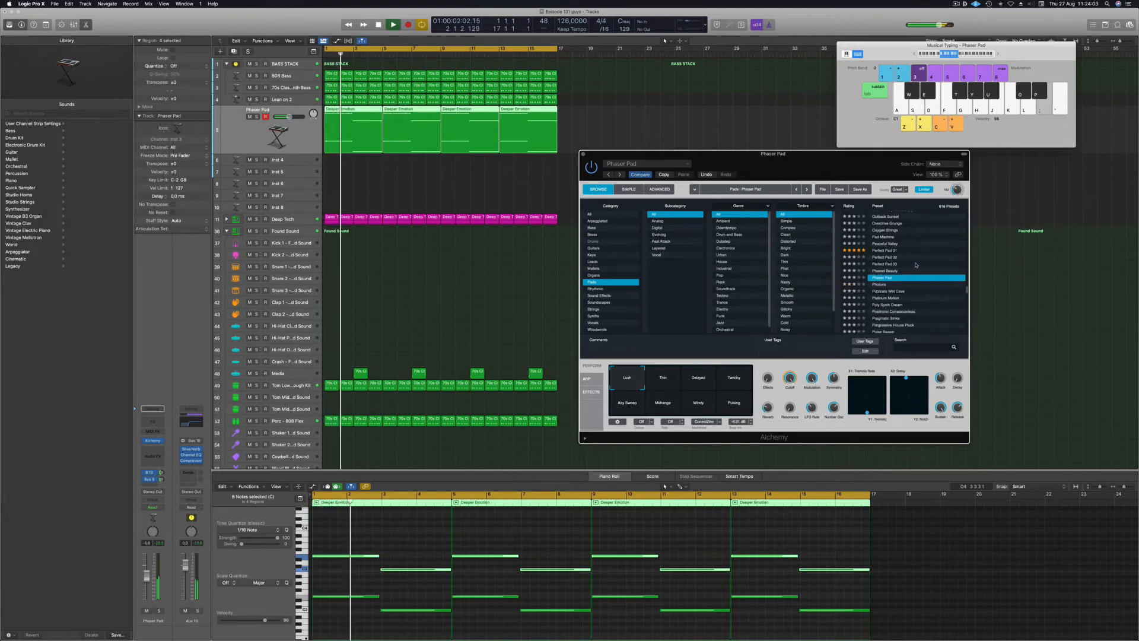
left_click(888, 292)
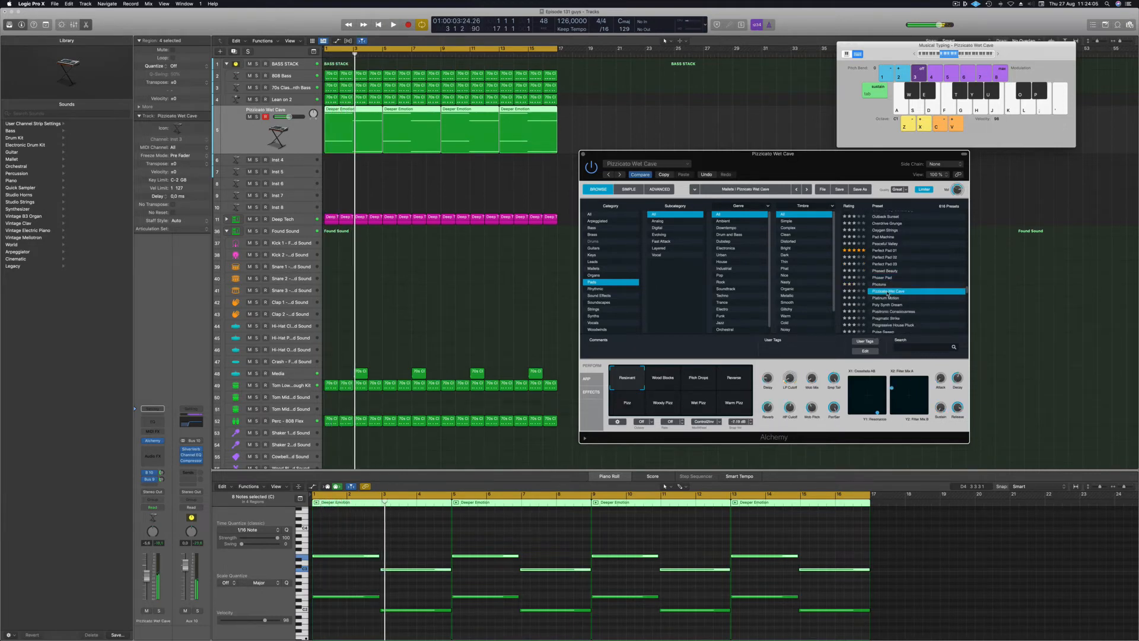
scroll(914, 274, "down", 2)
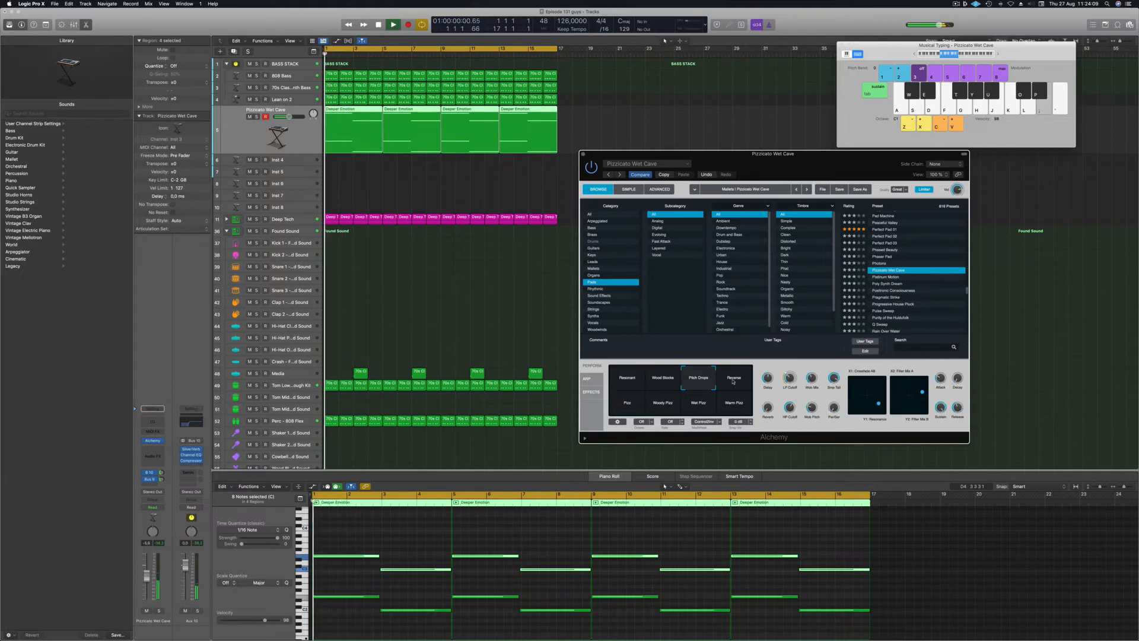
left_click(630, 407)
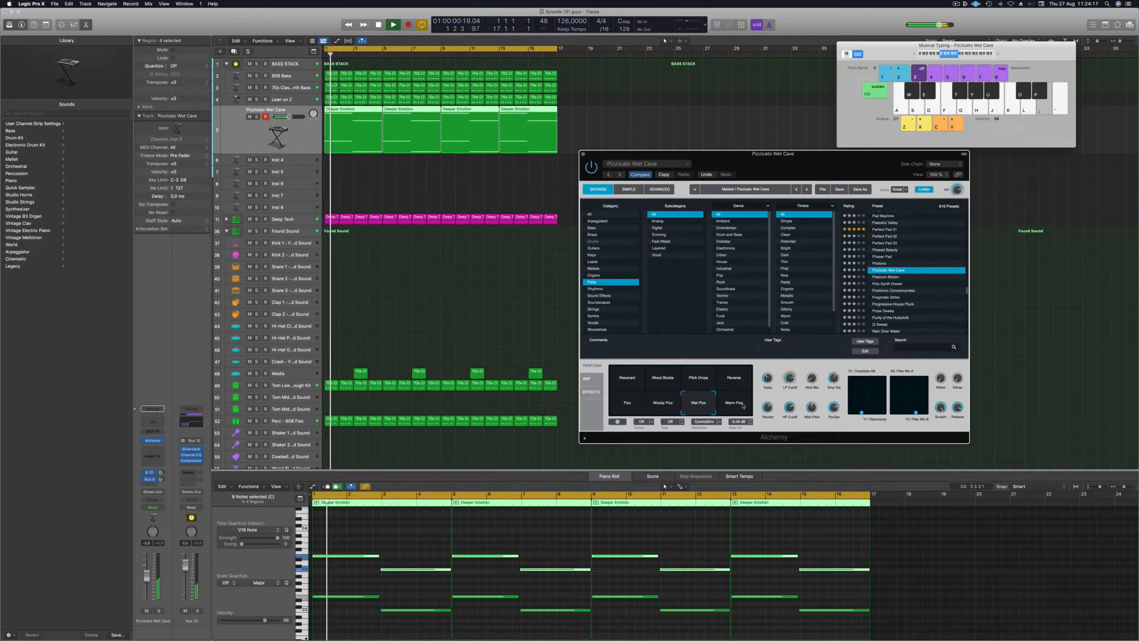
Try Poly Synth Dream, then settle on Positronic Consciousness with its Touch of Saw variation.
left_click(888, 284)
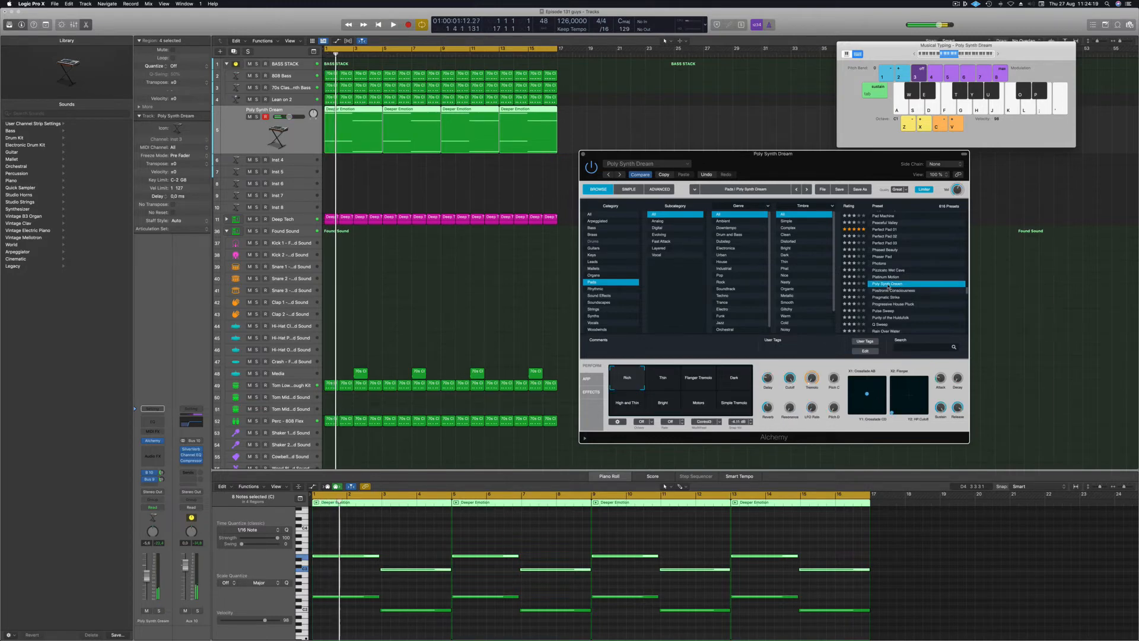
scroll(926, 262, "down", 2)
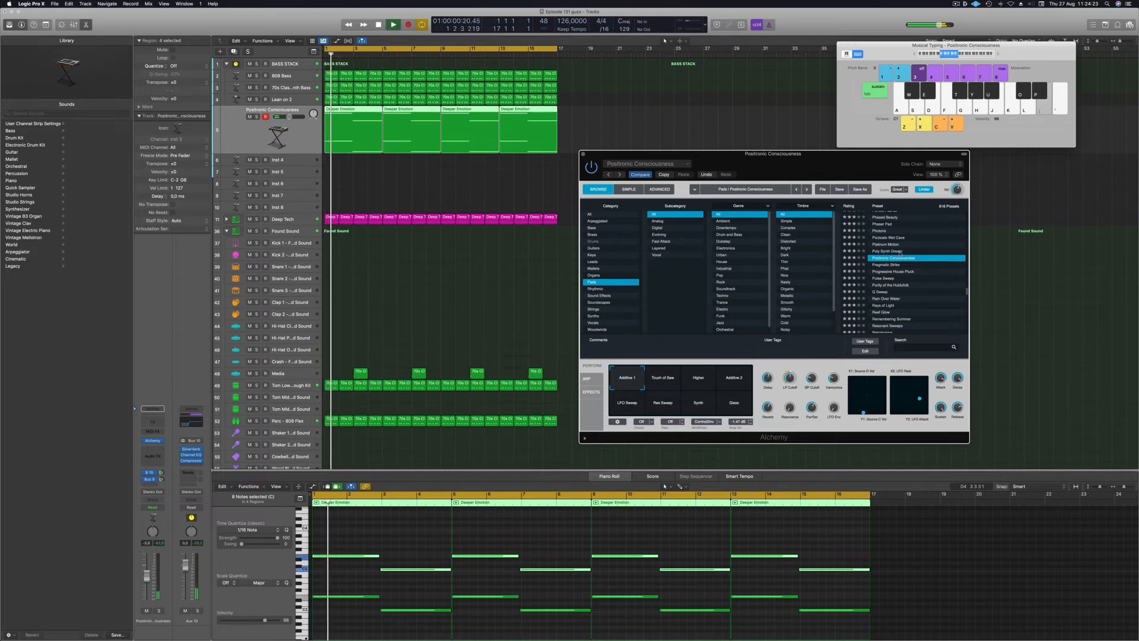
left_click_drag(782, 165, 911, 144)
left_click(765, 360)
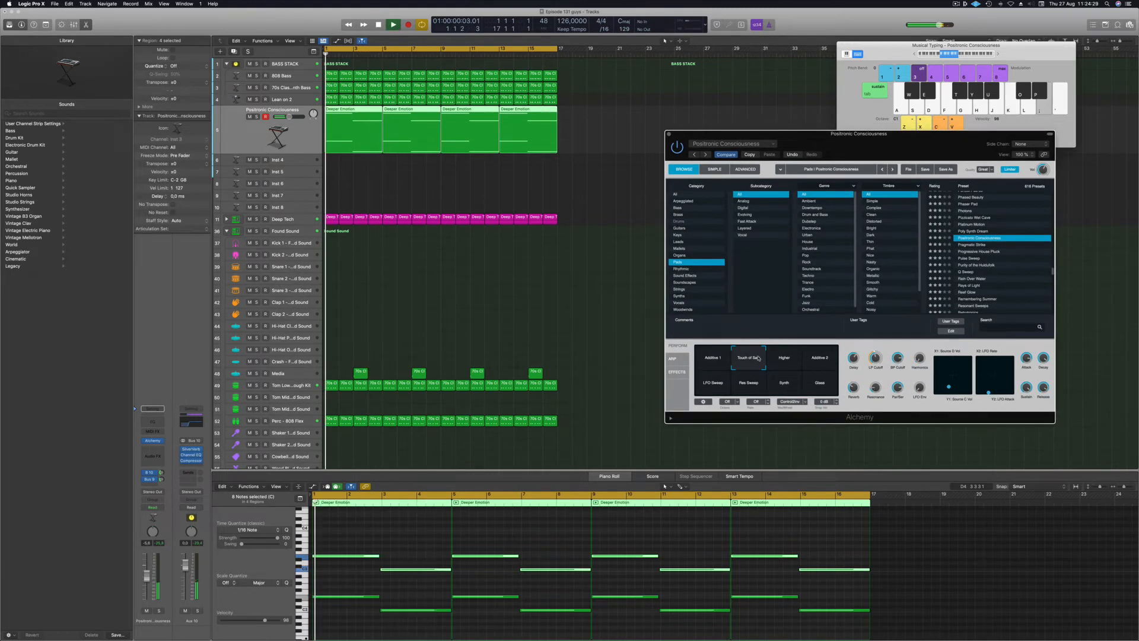
Audition Higher, Additive 2, LFO Sweep, Res Sweep and Synth variations, then load Rain Over Water.
left_click(786, 359)
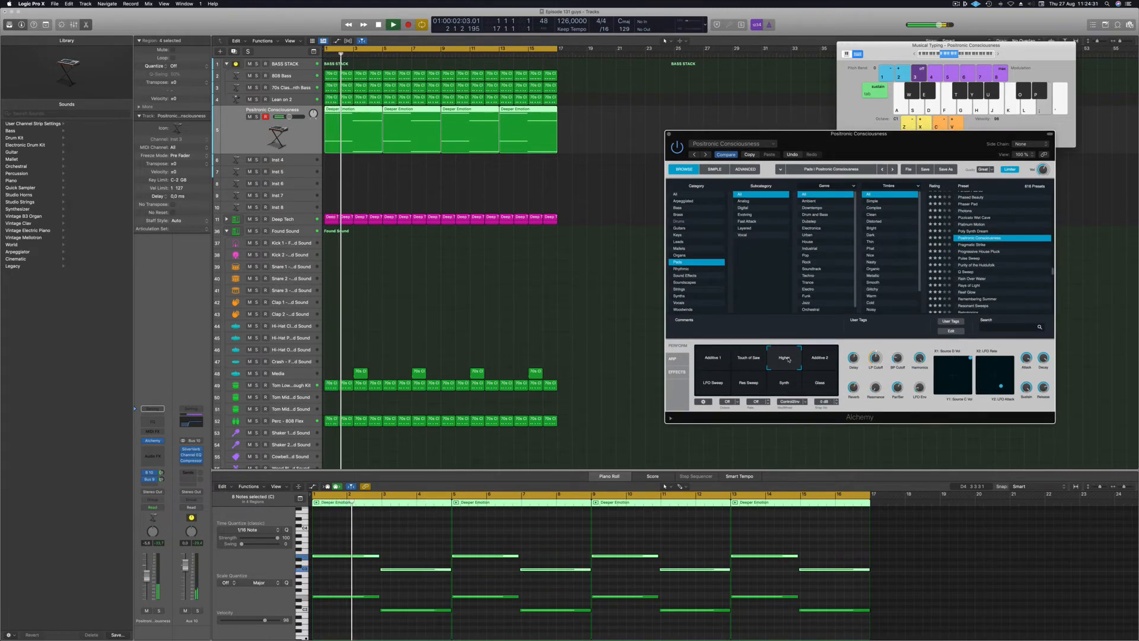
left_click(818, 361)
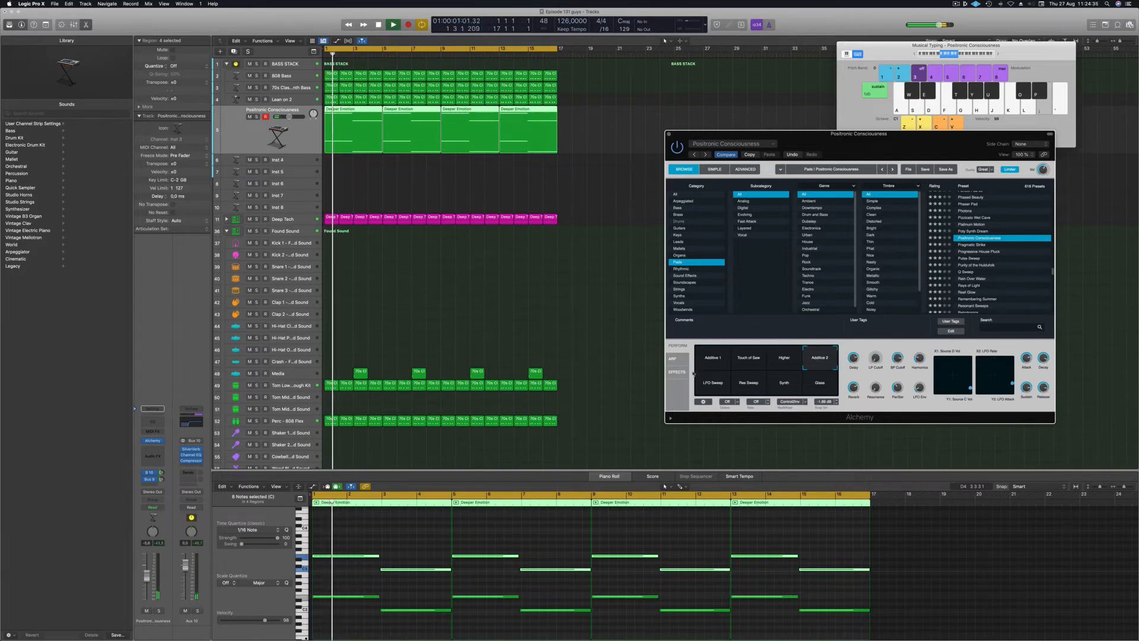
left_click(711, 387)
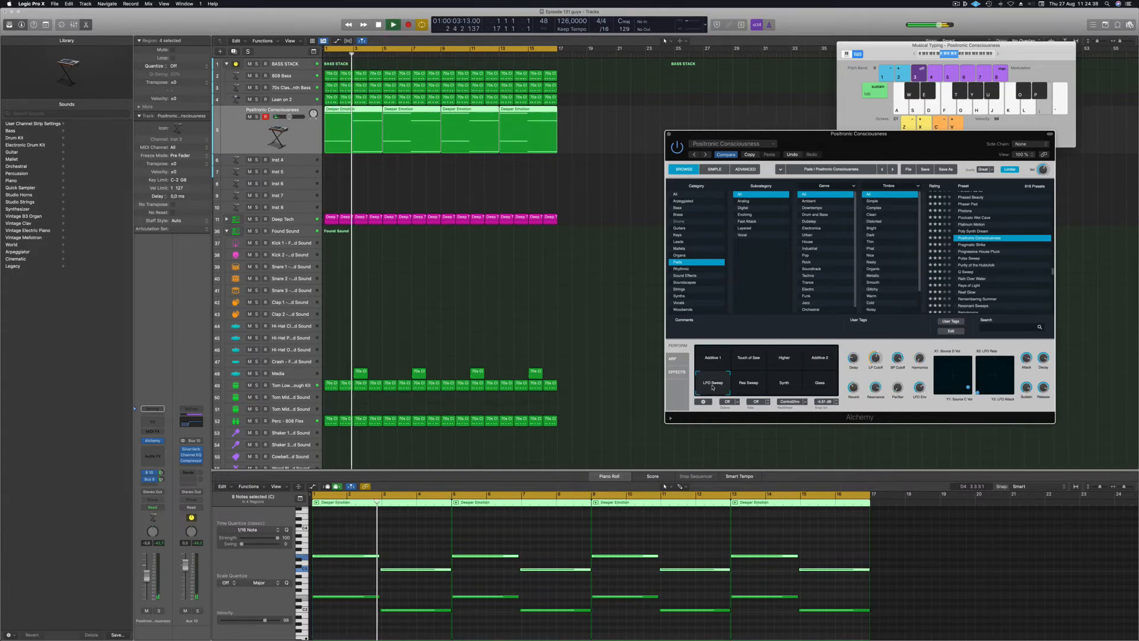
left_click(751, 384)
left_click(785, 385)
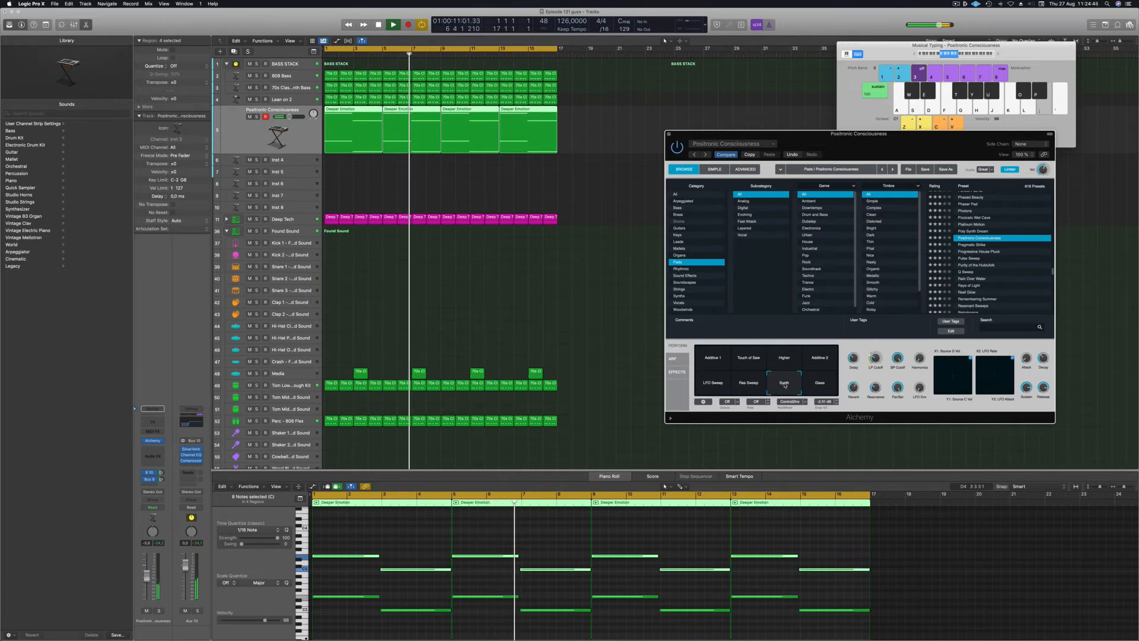
left_click(973, 278)
left_click_drag(905, 139, 842, 86)
Step the Alchemy pad to the next preset, Rays of Light.
scroll(949, 224, "down", 1)
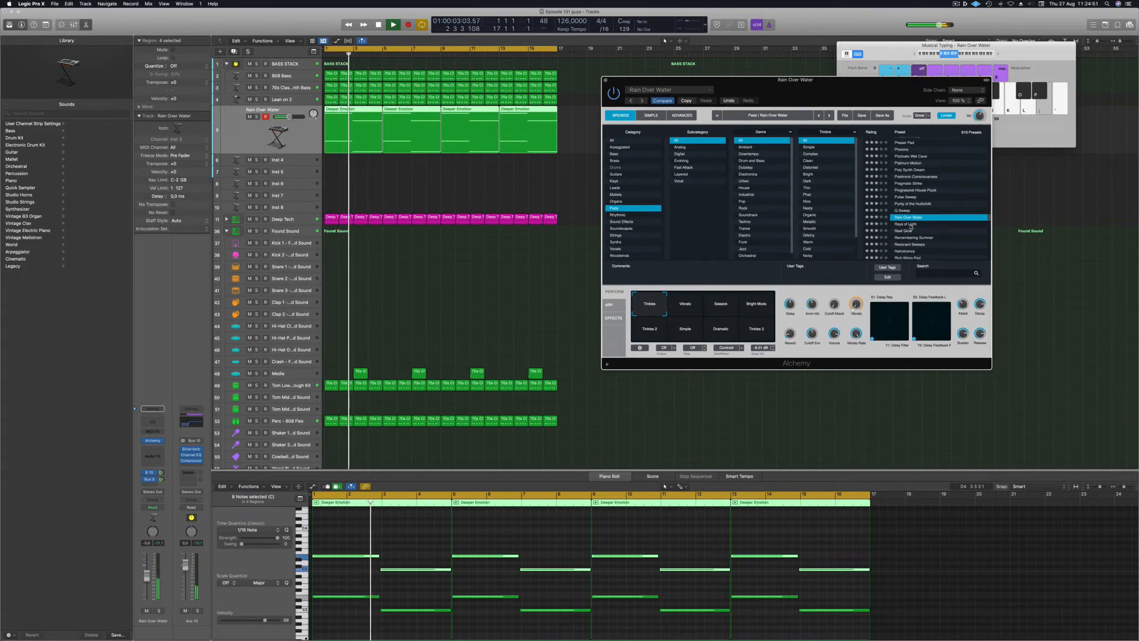
key("Down")
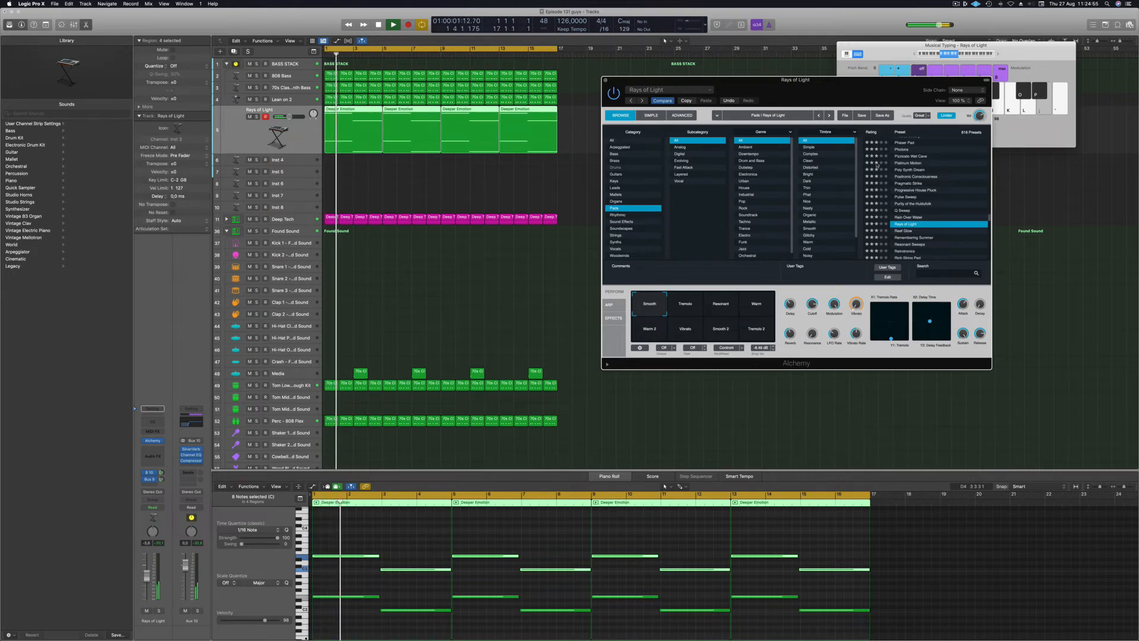
scroll(877, 165, "up", 20)
Stop playback and delete the four Deeper Emotion regions.
key("space")
left_click(357, 140)
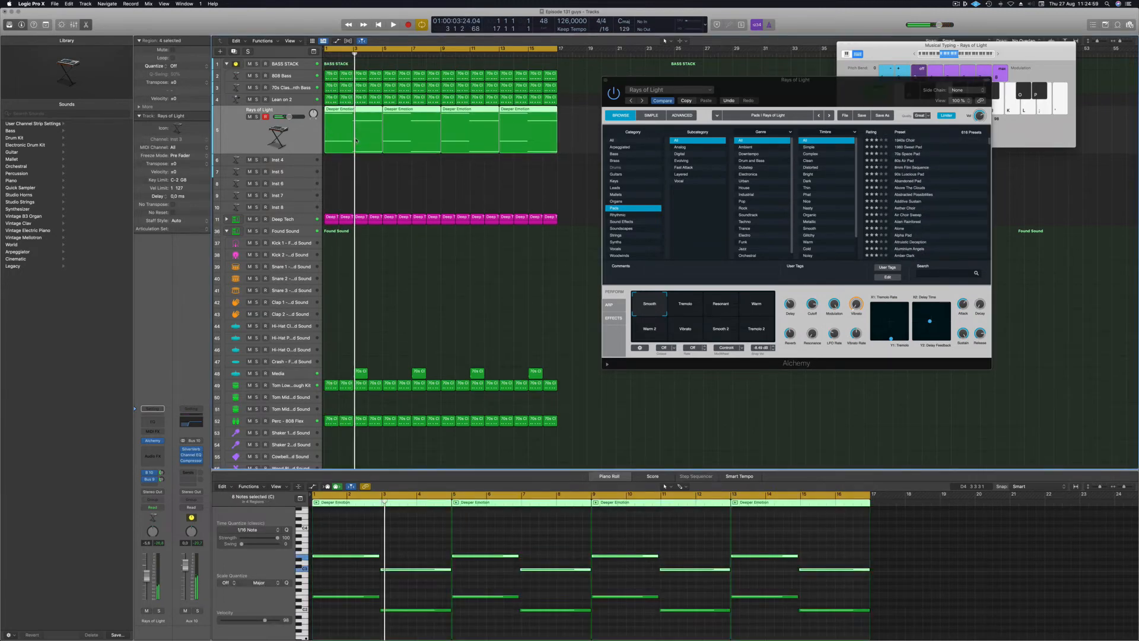
key("Delete")
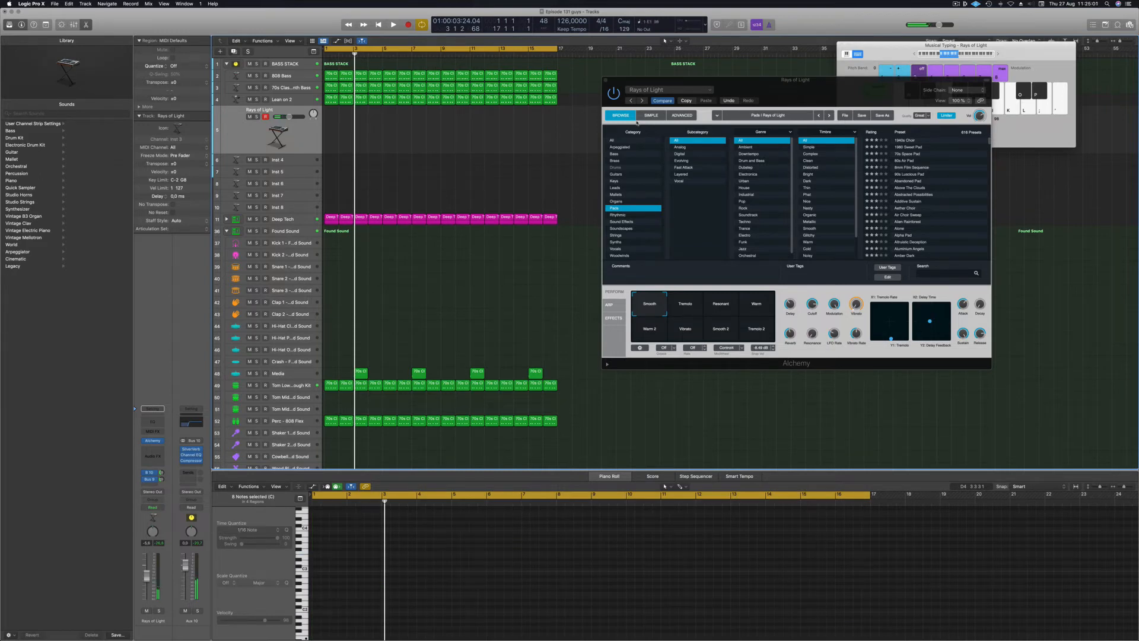
Move the Rays of Light window to the right and select the empty Inst 4 track.
left_click_drag(798, 104, 783, 86)
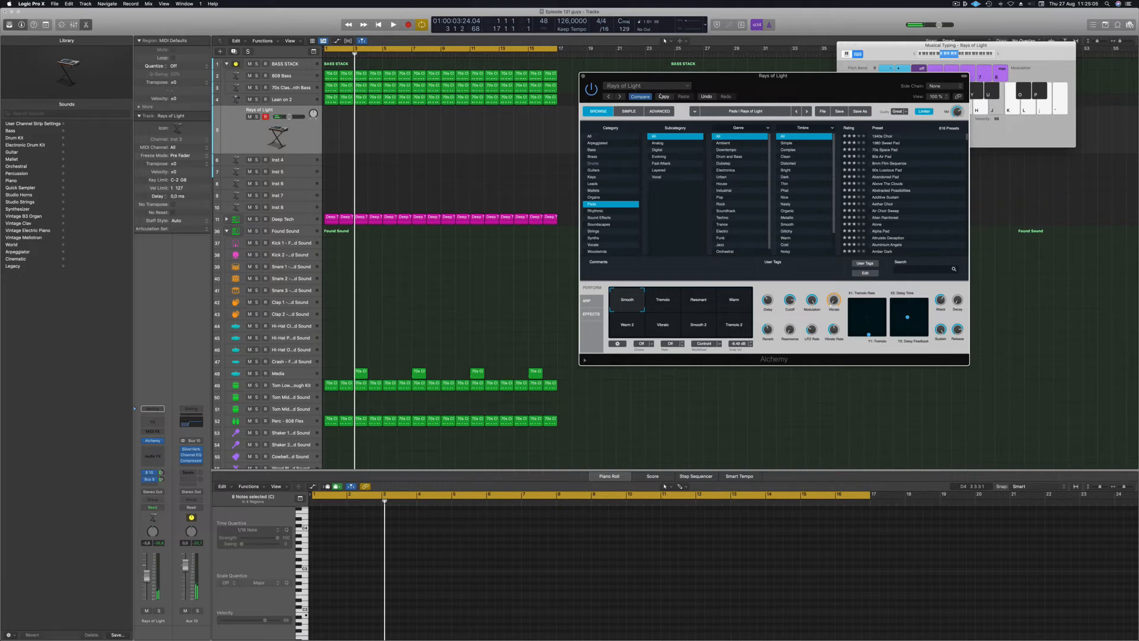
left_click(966, 57)
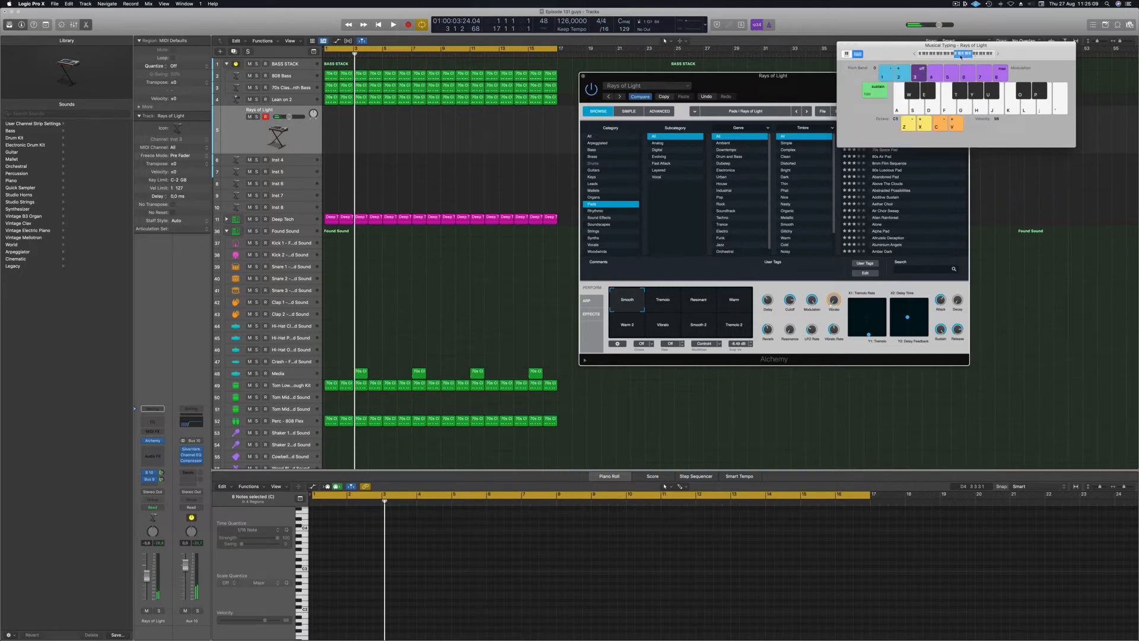
left_click_drag(794, 84, 916, 97)
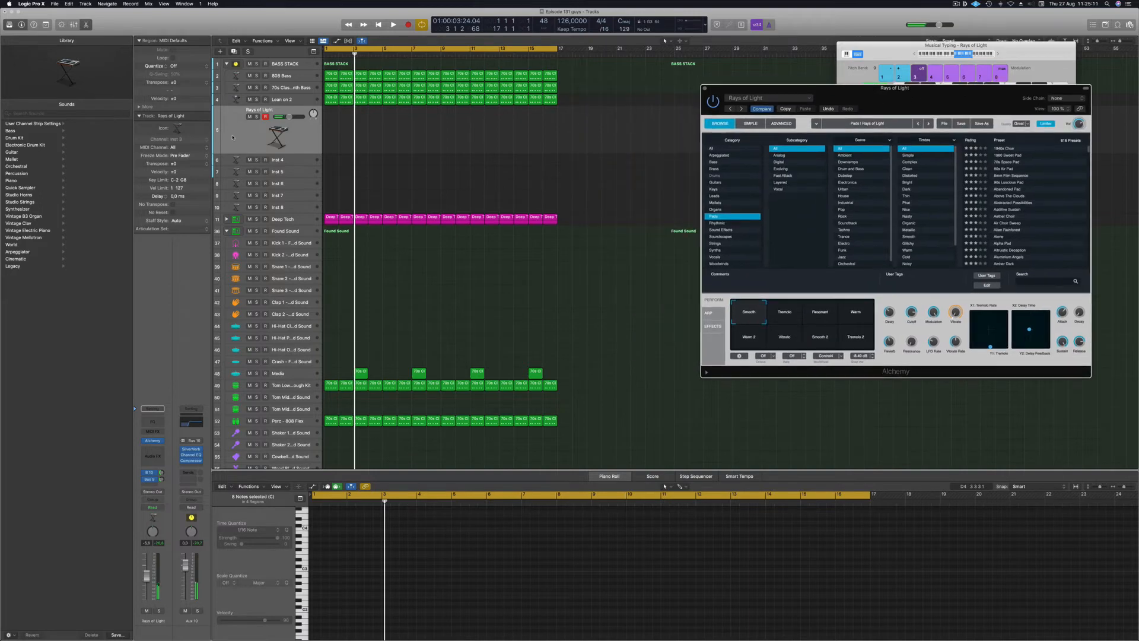
left_click(265, 153)
left_click(298, 161)
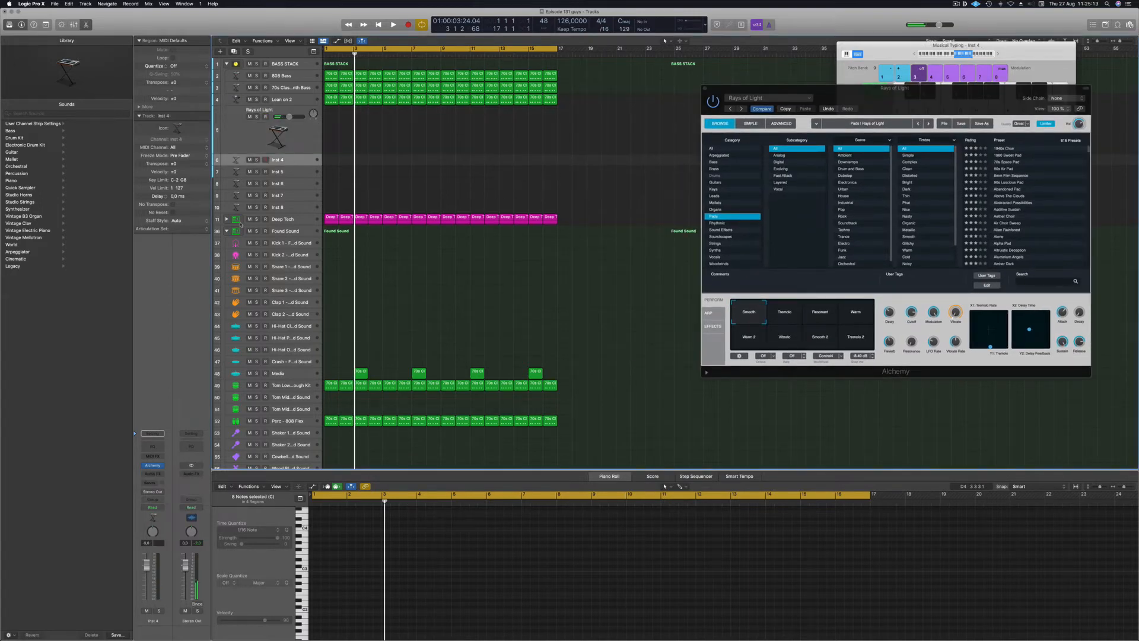
Insert Alchemy on Inst 4 and filter its presets to the Organs category.
left_click(152, 466)
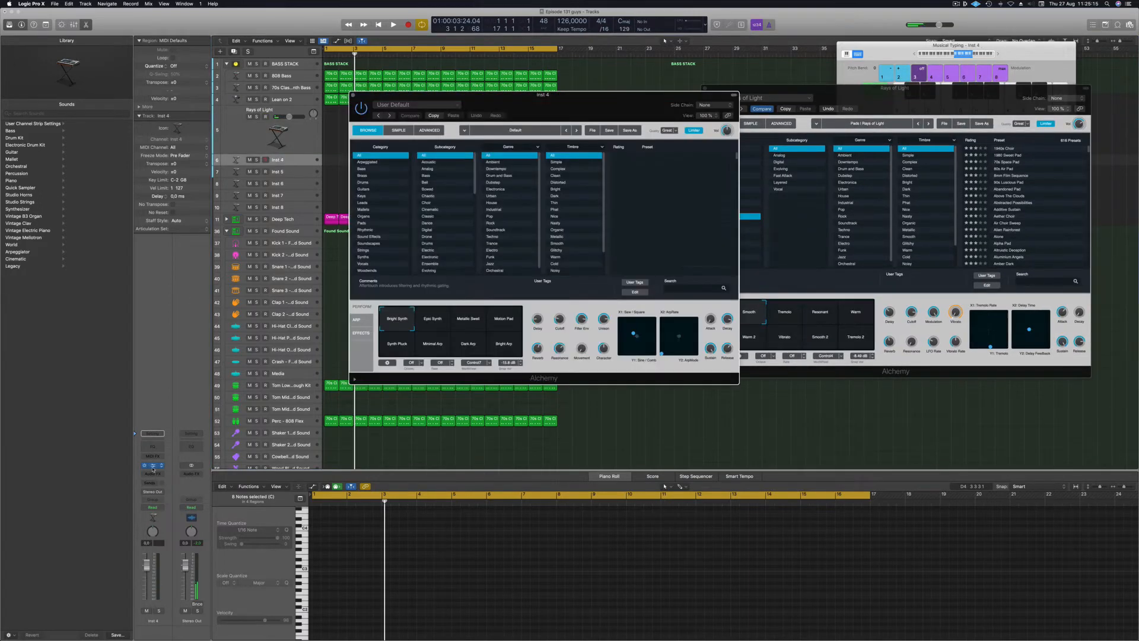
left_click(362, 217)
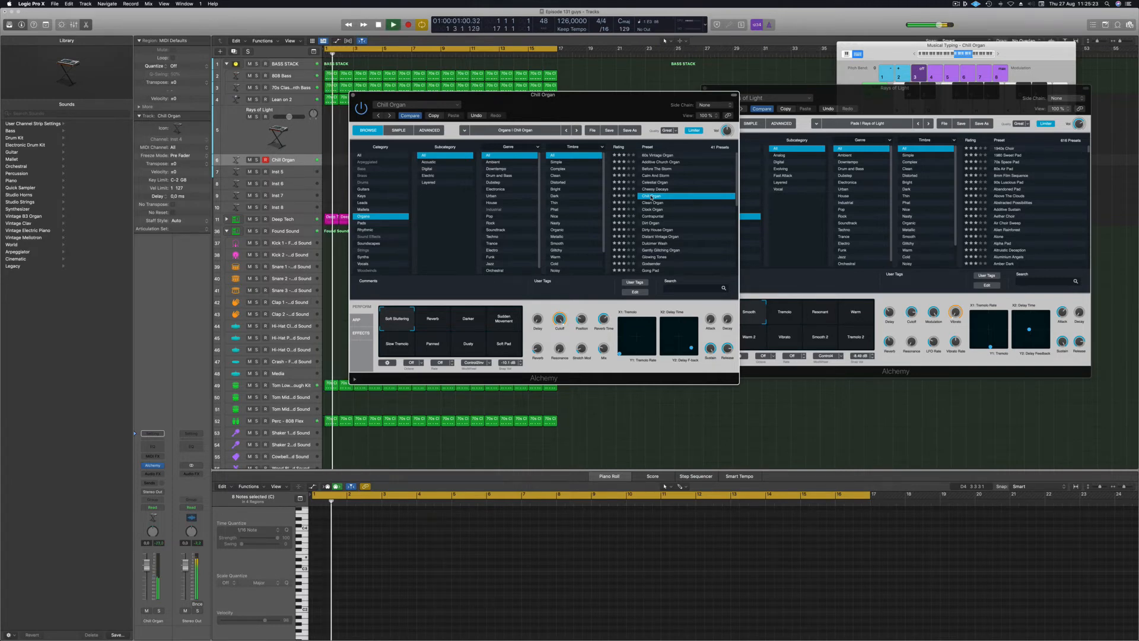
left_click(951, 55)
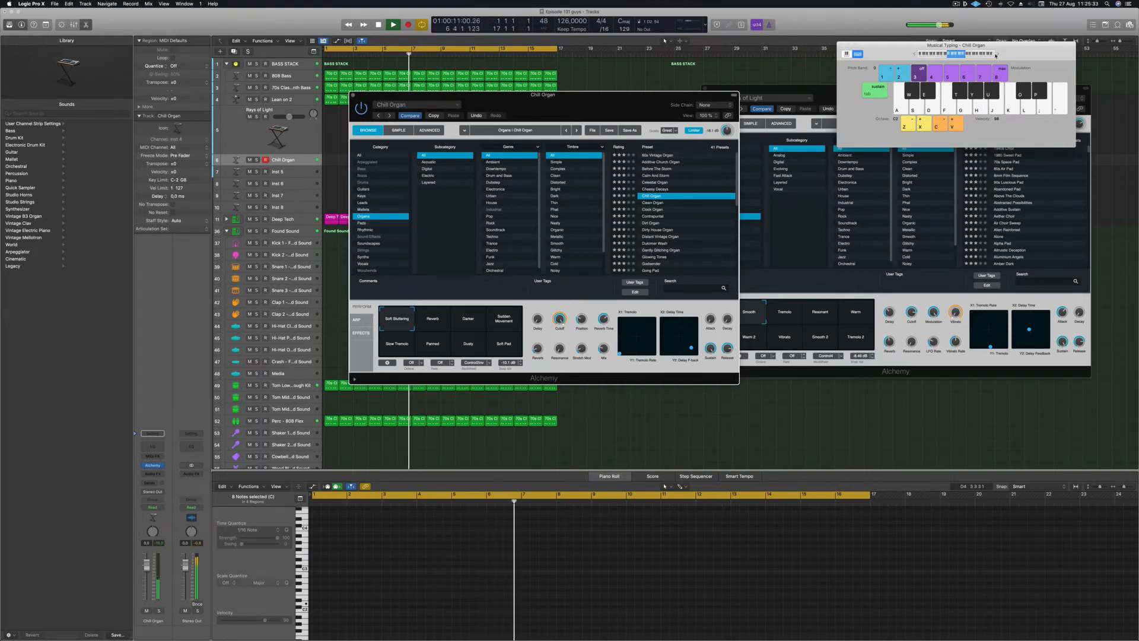
left_click_drag(583, 110, 806, 167)
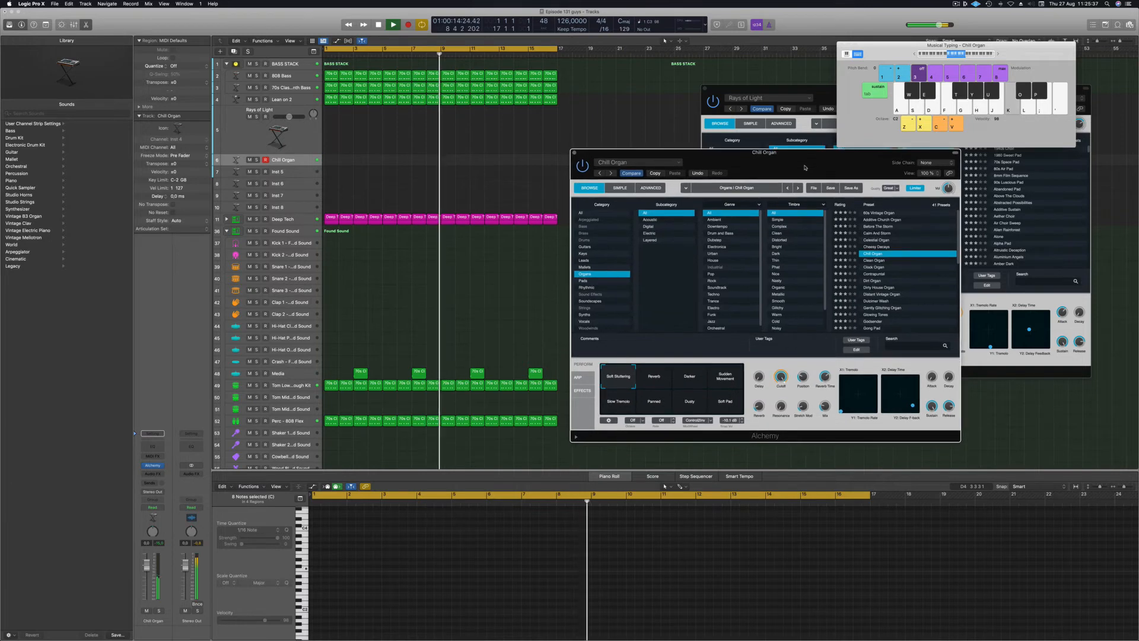
Step through Clean Organ, Clock Organ, Contrapuntal to Distant Vintage Organ, fader at -5.7 dB.
left_click(872, 261)
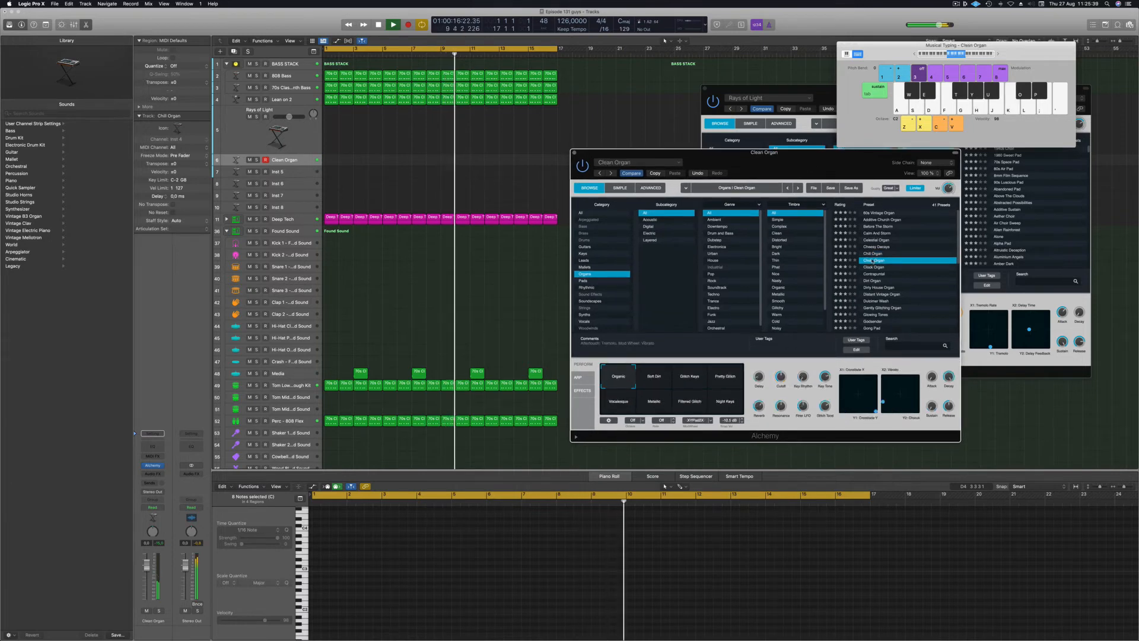
left_click(872, 268)
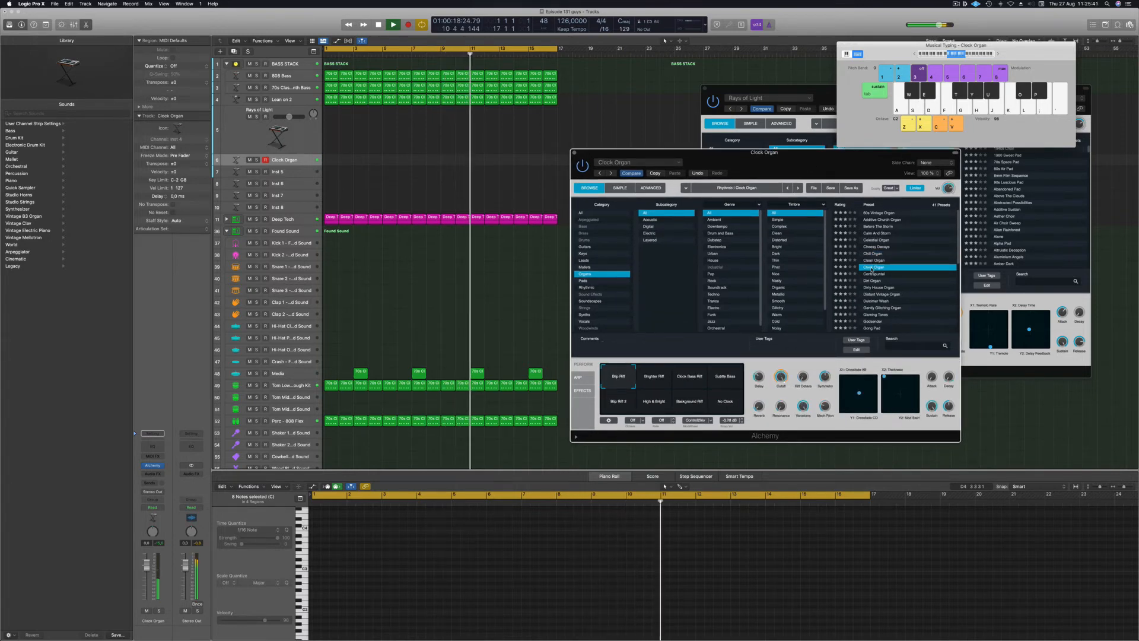
left_click(873, 274)
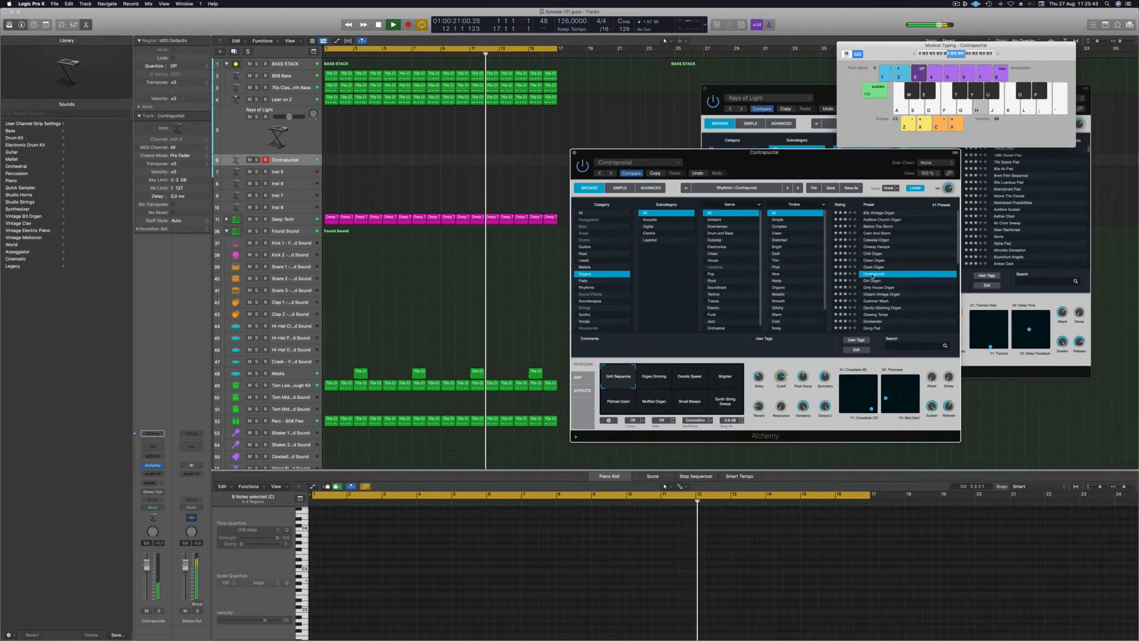
left_click(881, 294)
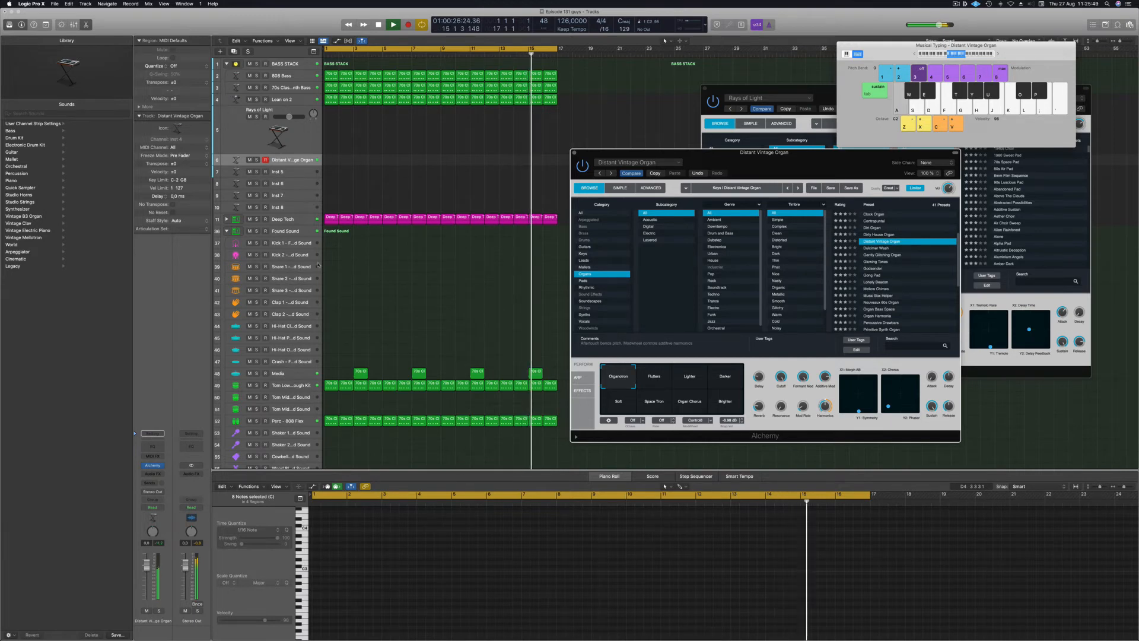
key("d")
left_click_drag(146, 564, 146, 576)
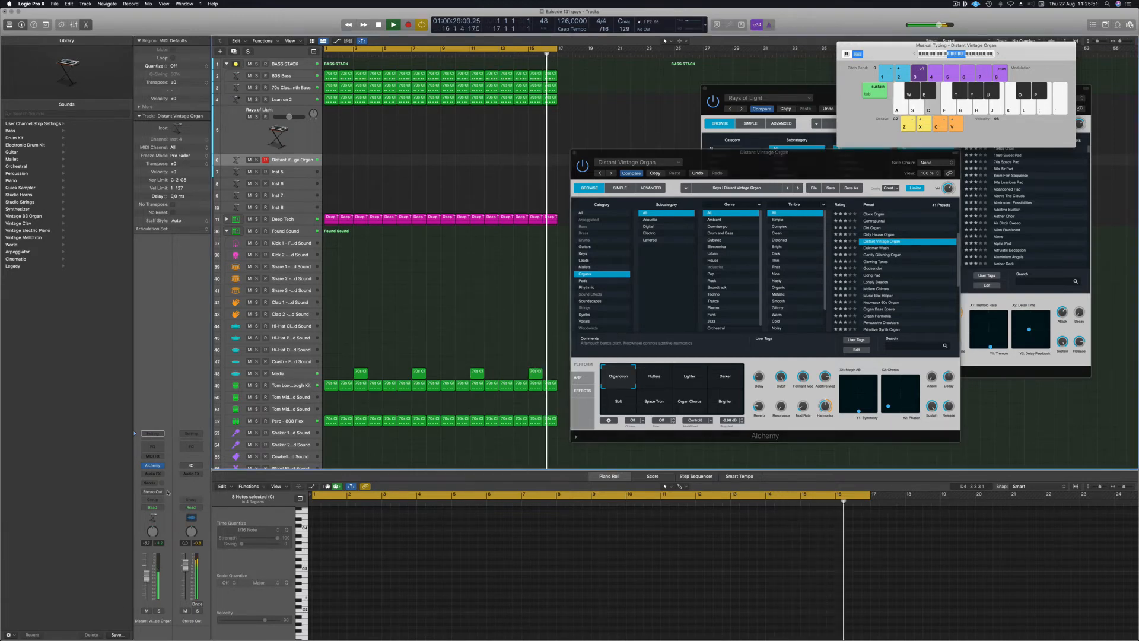
left_click(153, 483)
Send the organ to a new Bus 10 reverb at -8.4 dB.
mouse_move(148, 492)
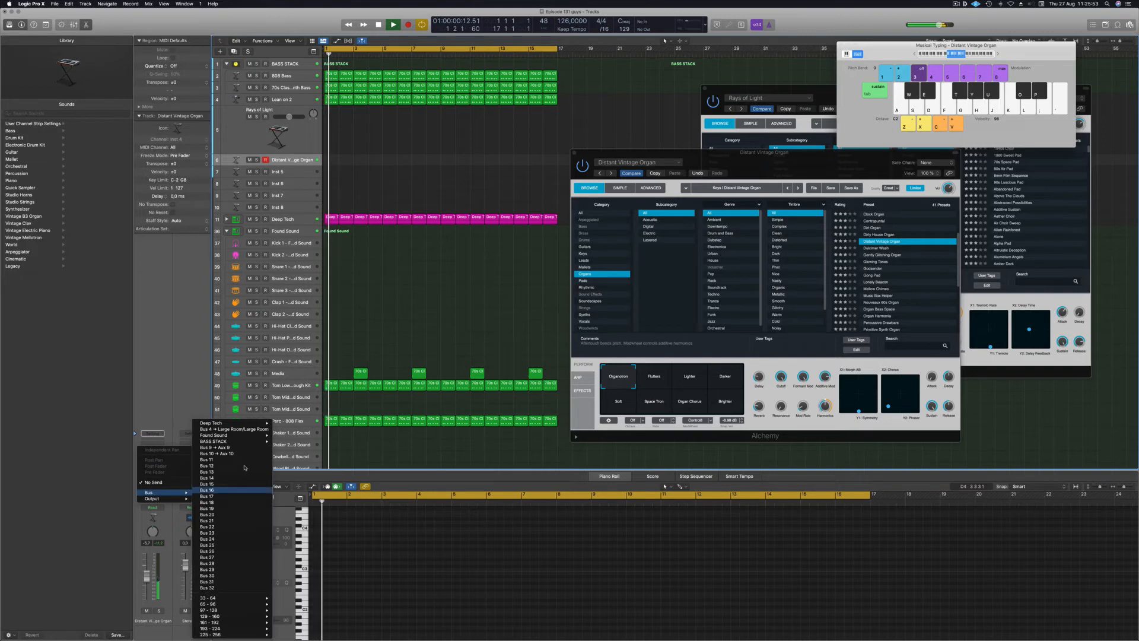
left_click(218, 454)
left_click_drag(162, 481, 162, 477)
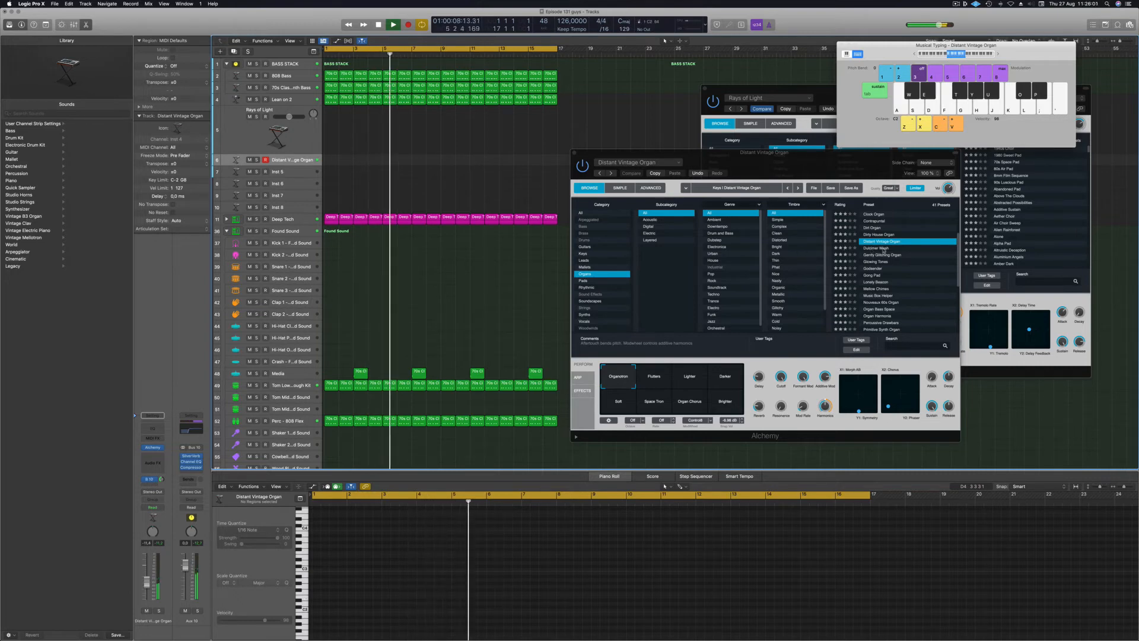
Audition Dulcimer Wash, Gently Glitching Organ, Glowing Tones and Gong Pad, then load Organ Harmonia.
left_click(882, 248)
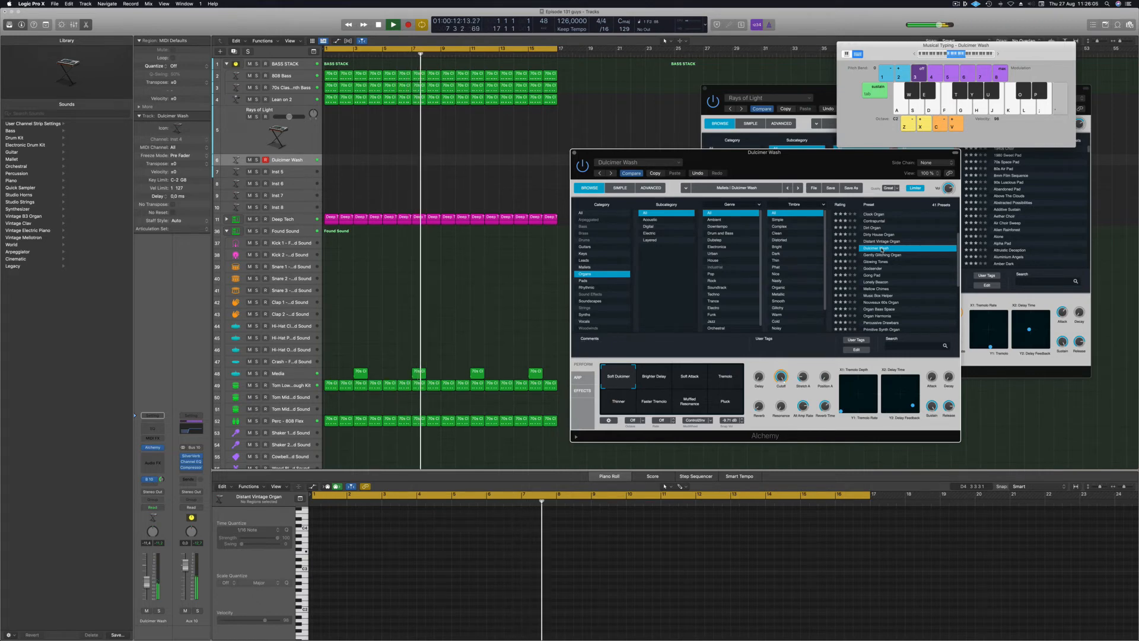
left_click(887, 255)
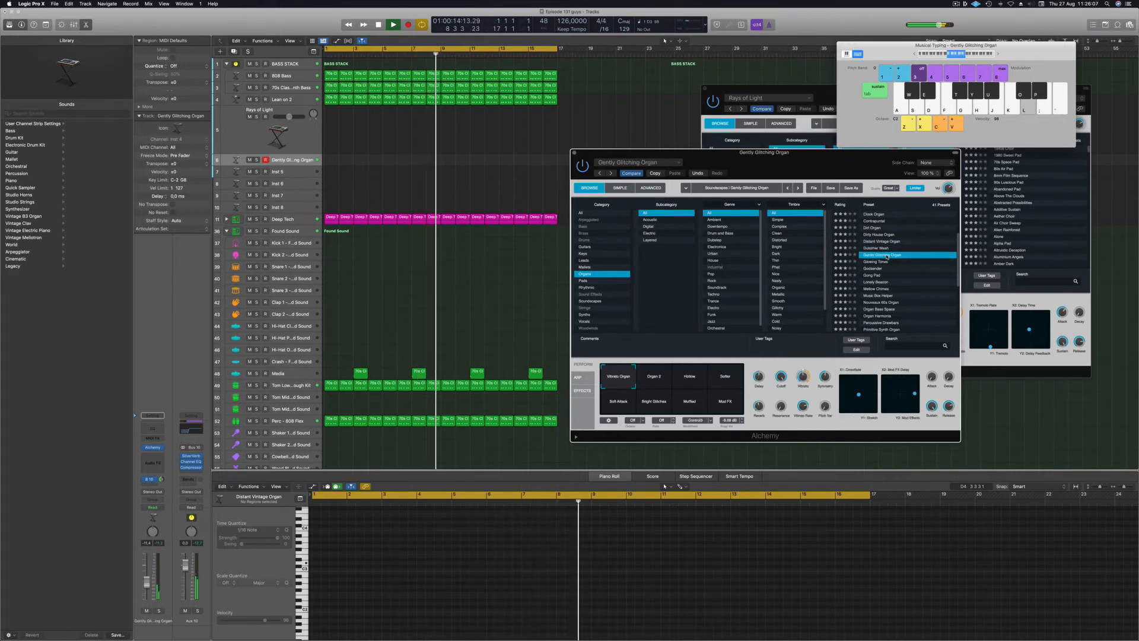
left_click(878, 262)
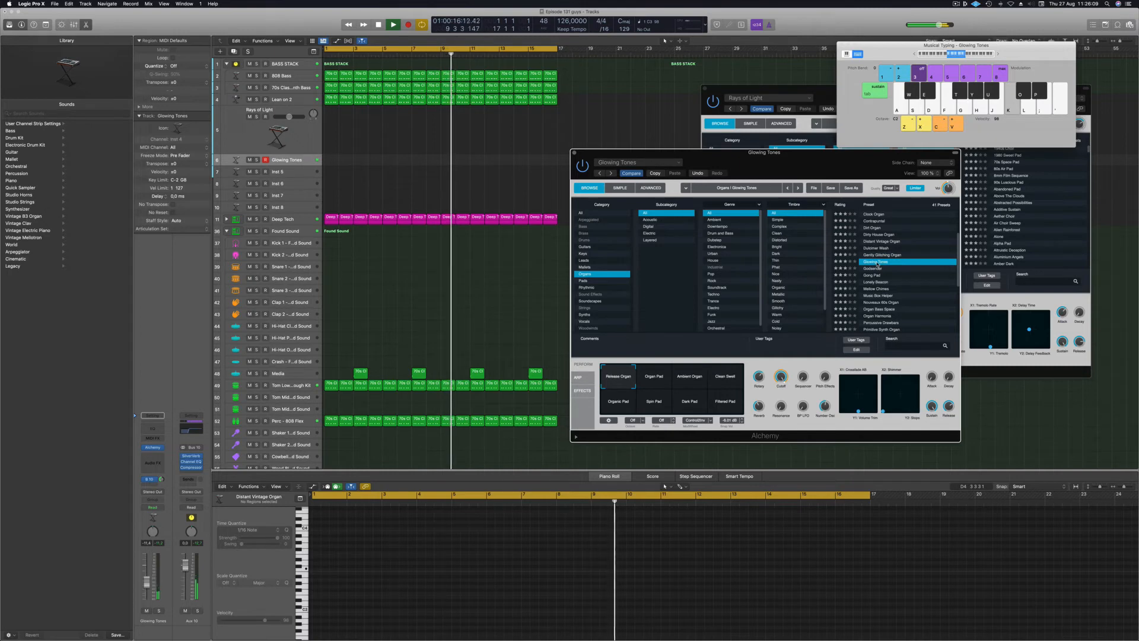
left_click(875, 276)
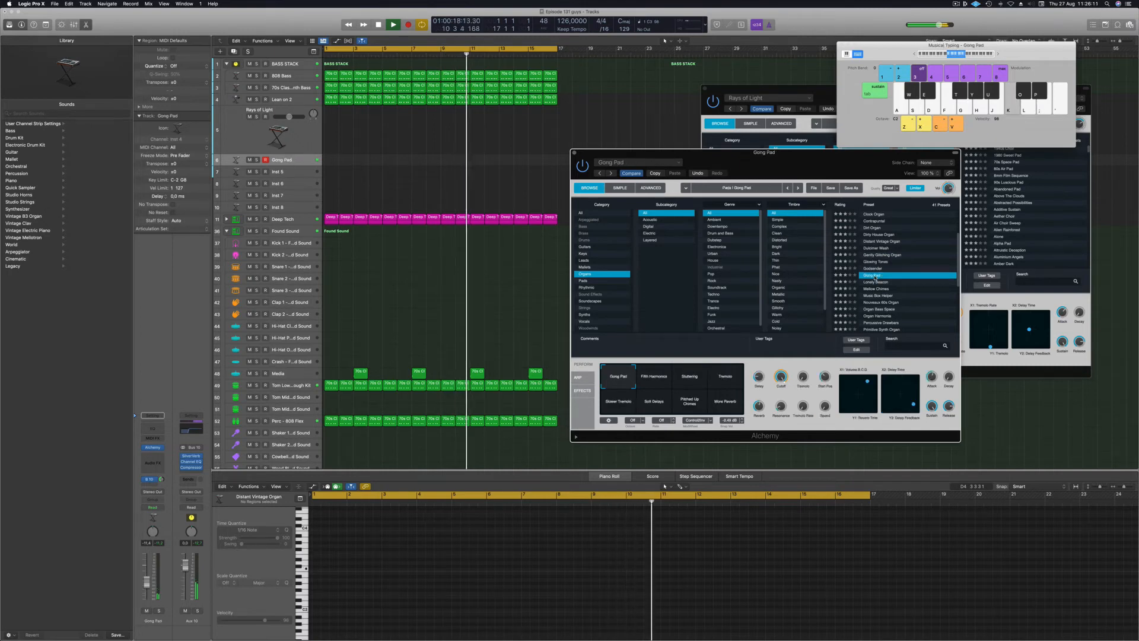
scroll(908, 292, "down", 2)
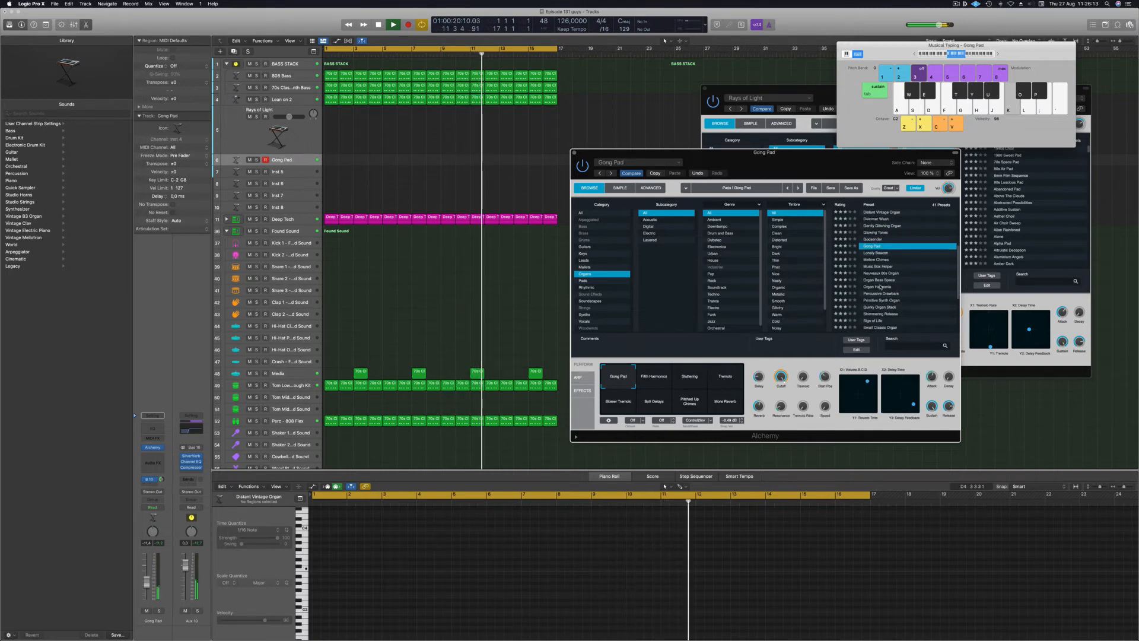
left_click(880, 286)
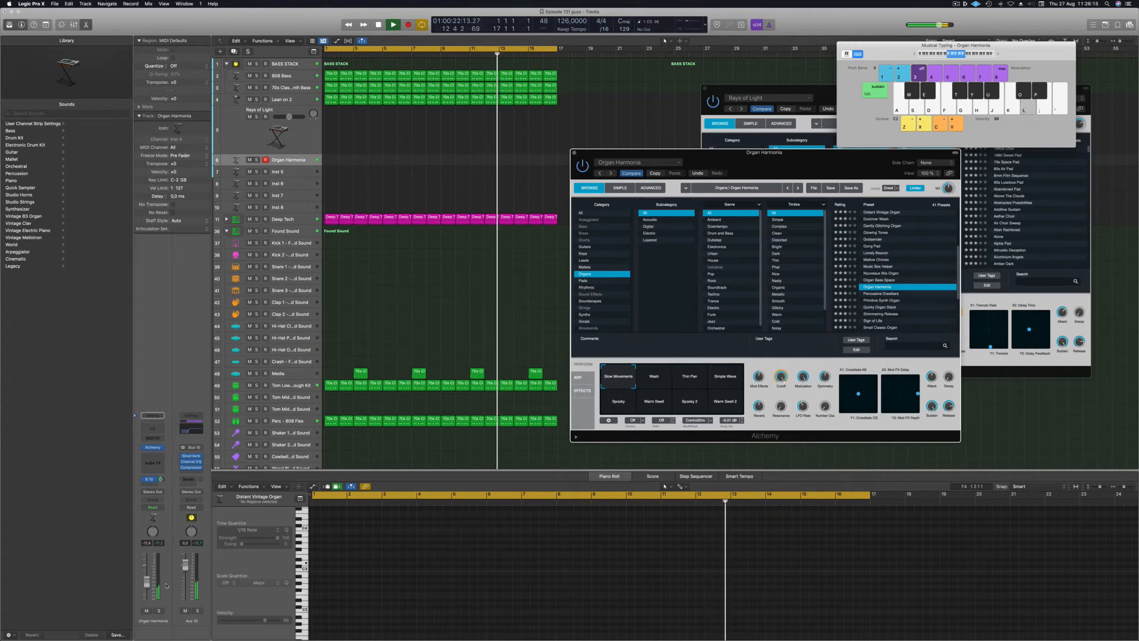
Raise the organ fader to -2.7 dB and load the Percussive Drawbars preset.
left_click_drag(147, 582, 147, 570)
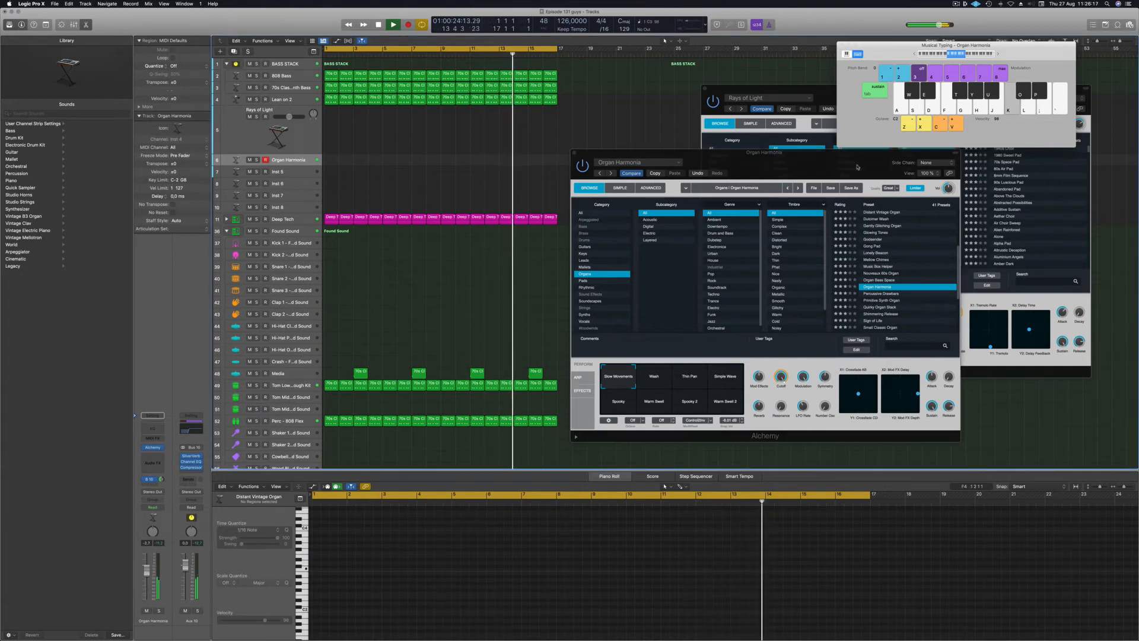
scroll(884, 276, "down", 2)
left_click(884, 273)
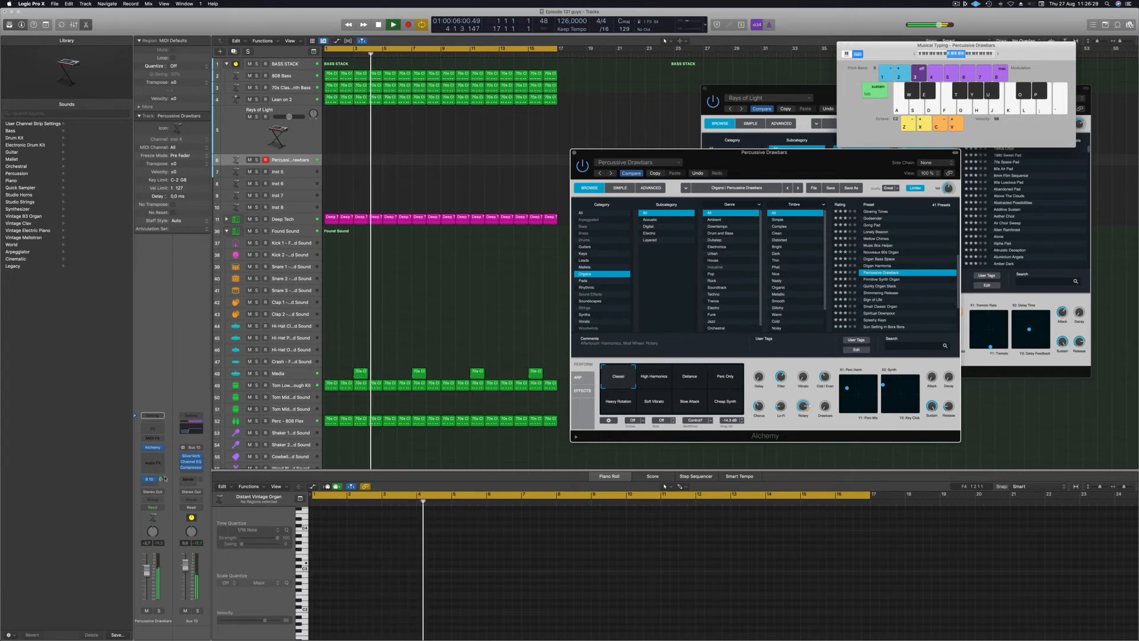
Set the organ track volume to -16.1 and shift the Musical Typing range up an octave.
left_click(146, 570)
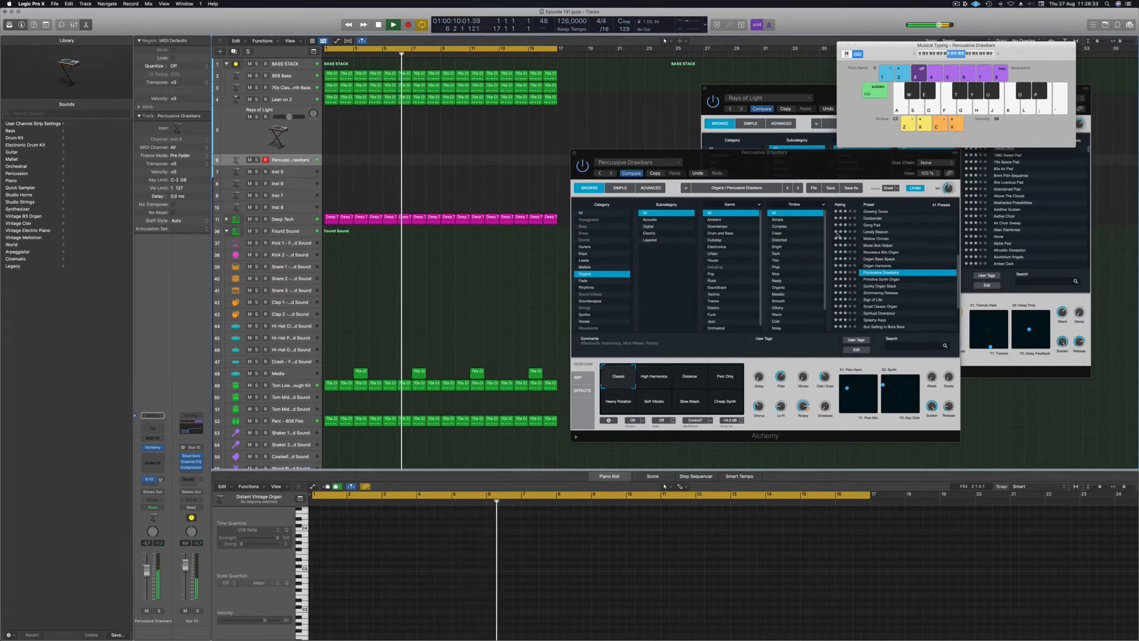
key("x")
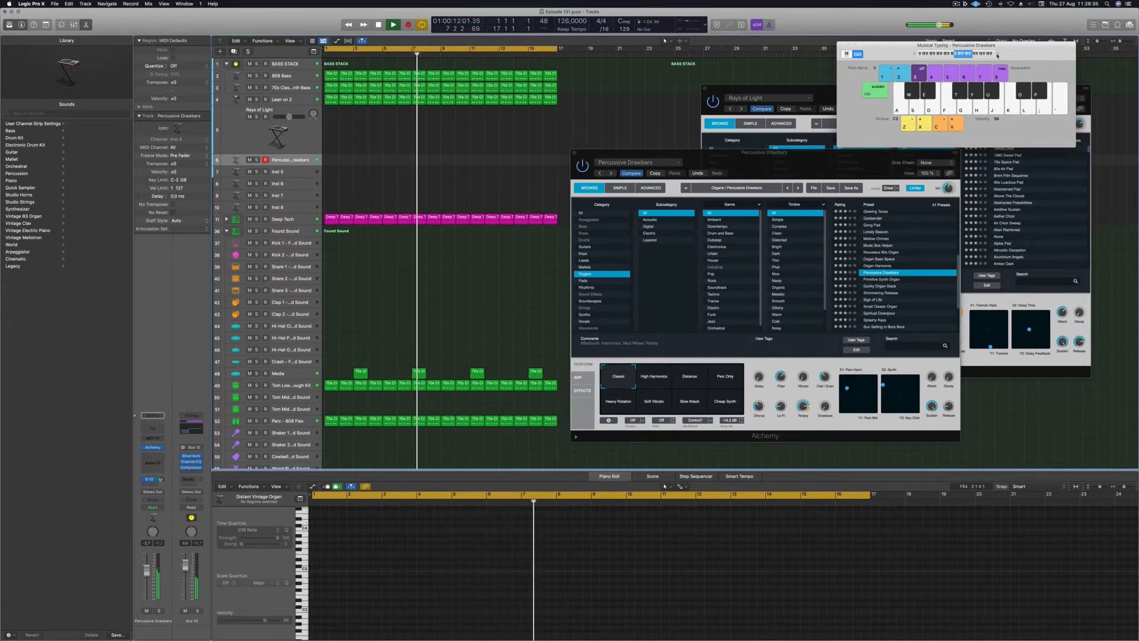
left_click_drag(1012, 50, 945, 47)
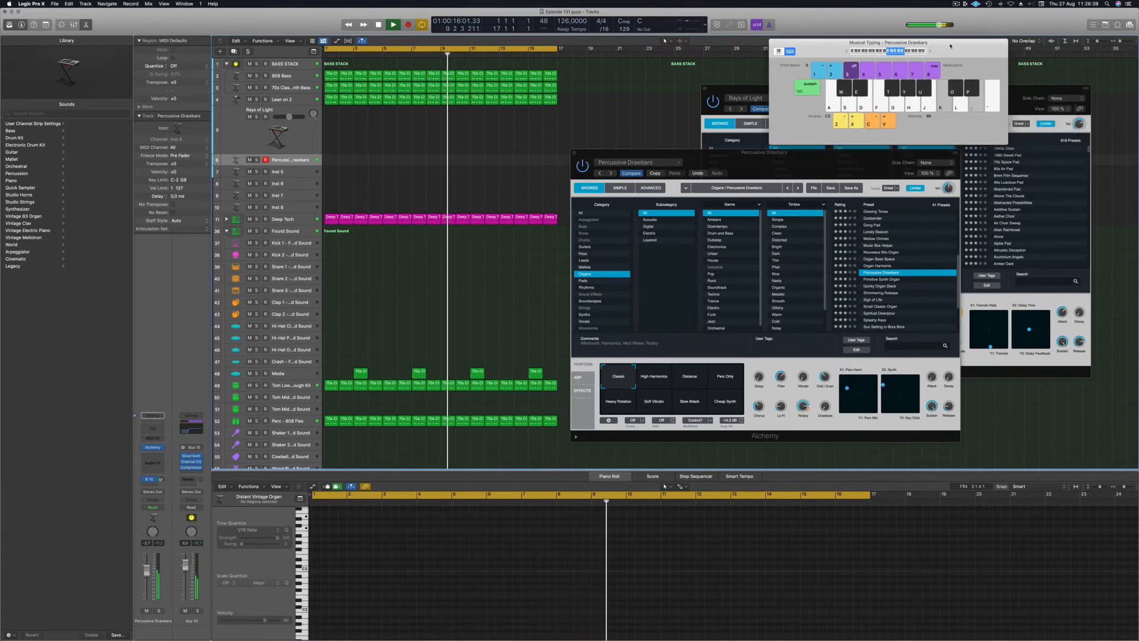
Switch the organ to the Perc Only variation and start recording with R.
left_click(652, 380)
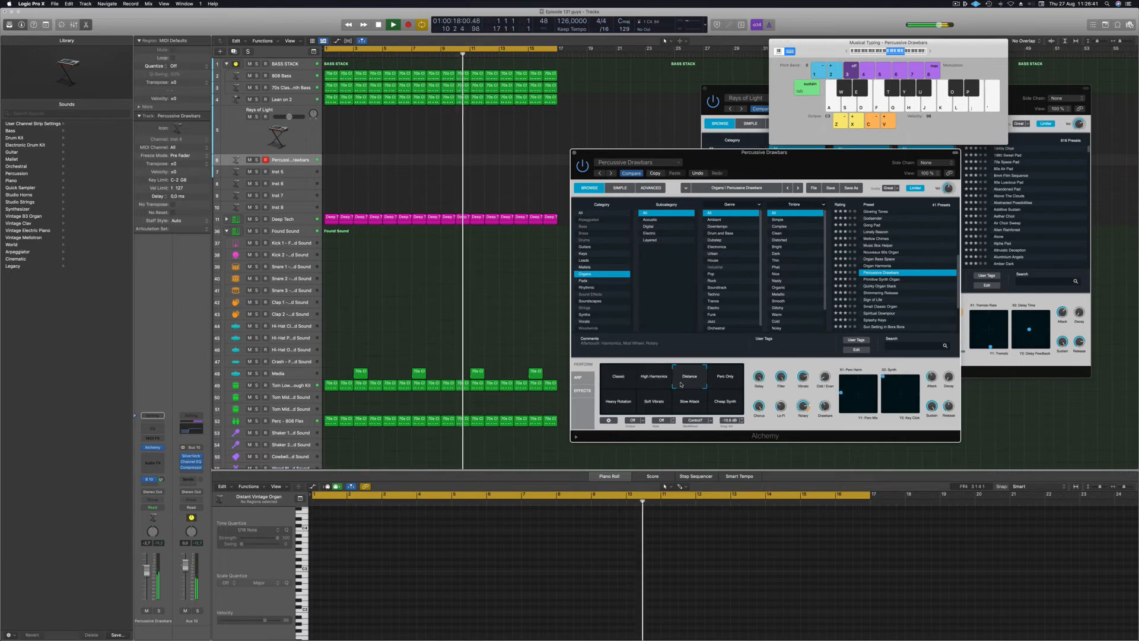
left_click(727, 379)
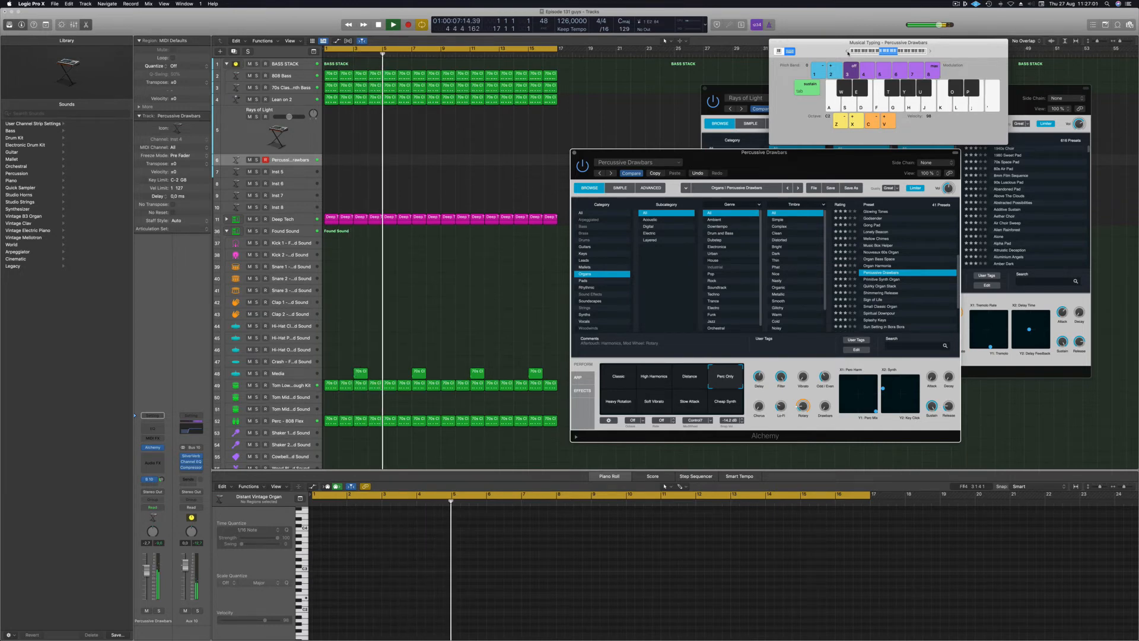
key("r")
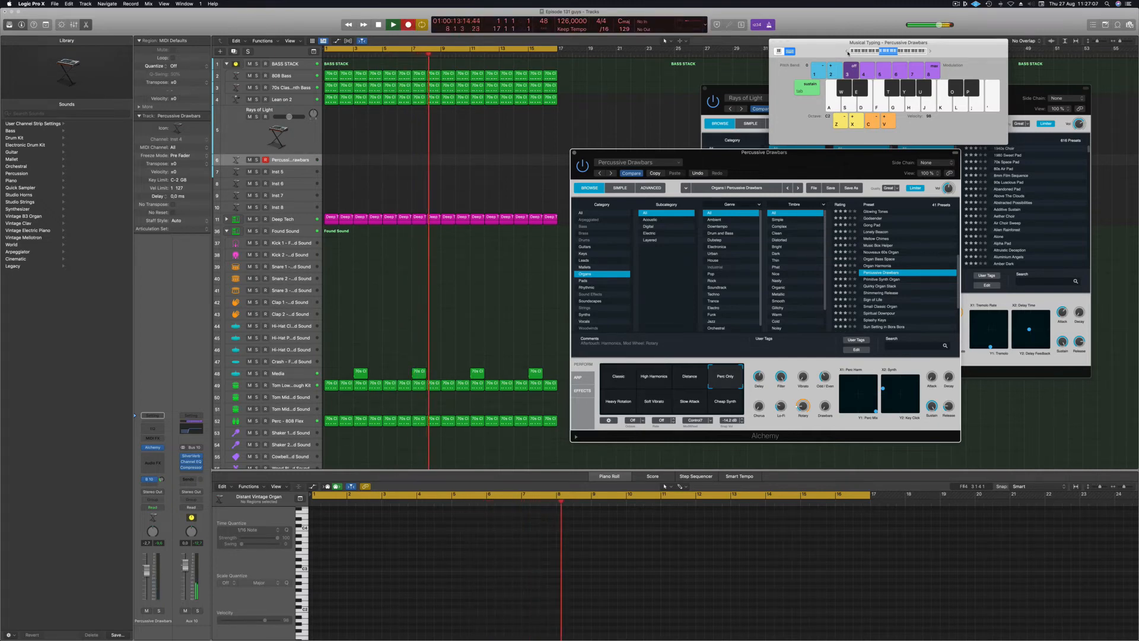
Record three groups of C2 and E2 organ chords, then stop recording.
key("a")
key("d")
key("a")
key("d")
key("a")
key("d")
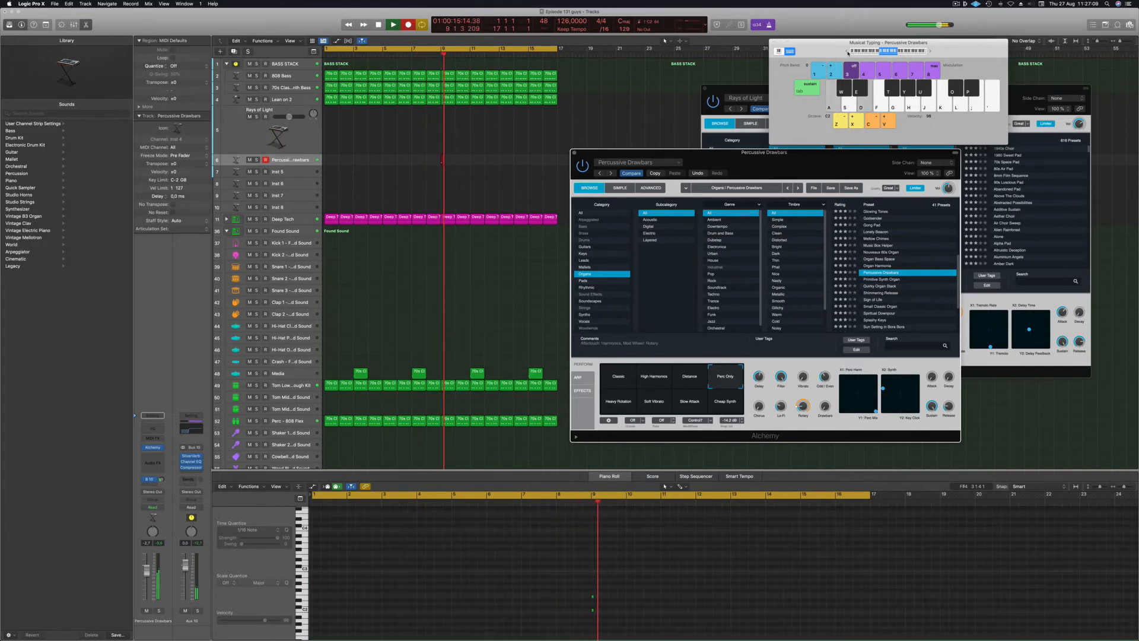
key("a")
key("d")
key("a")
key("d")
key("a")
key("d")
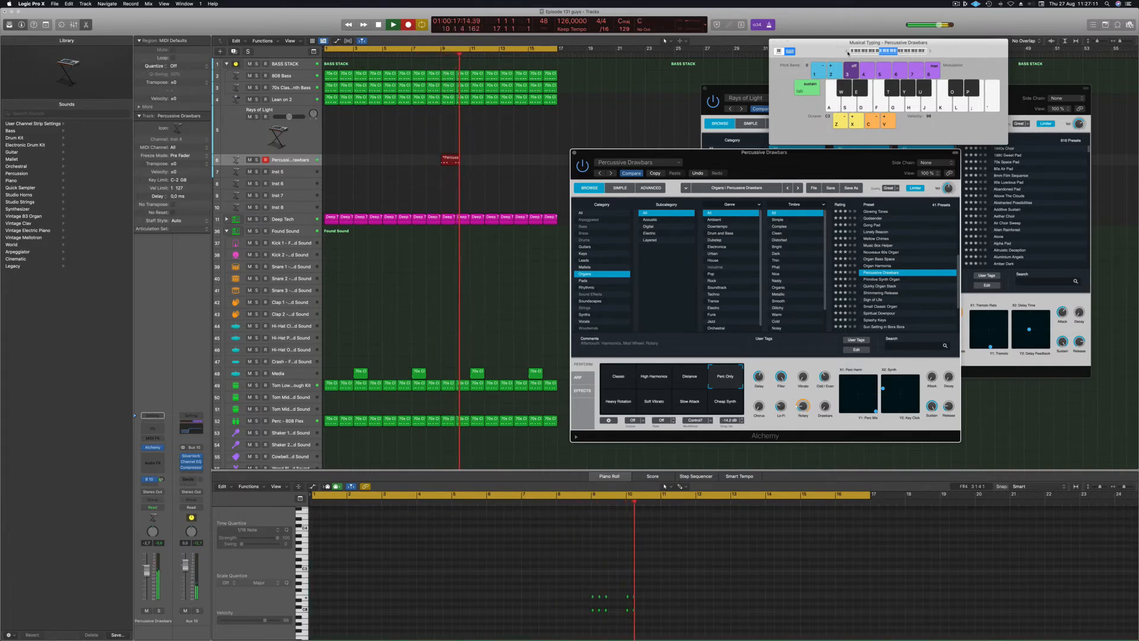
key("a")
key("d")
key("a")
key("d")
key("a")
key("d")
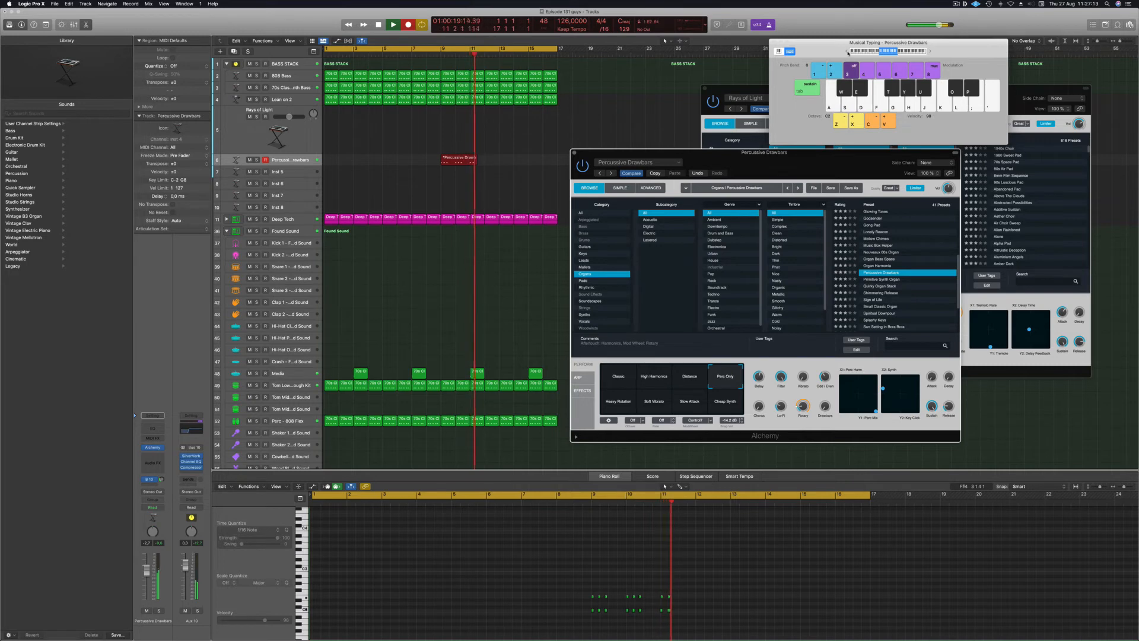
key("a")
key("d")
key("a")
key("d")
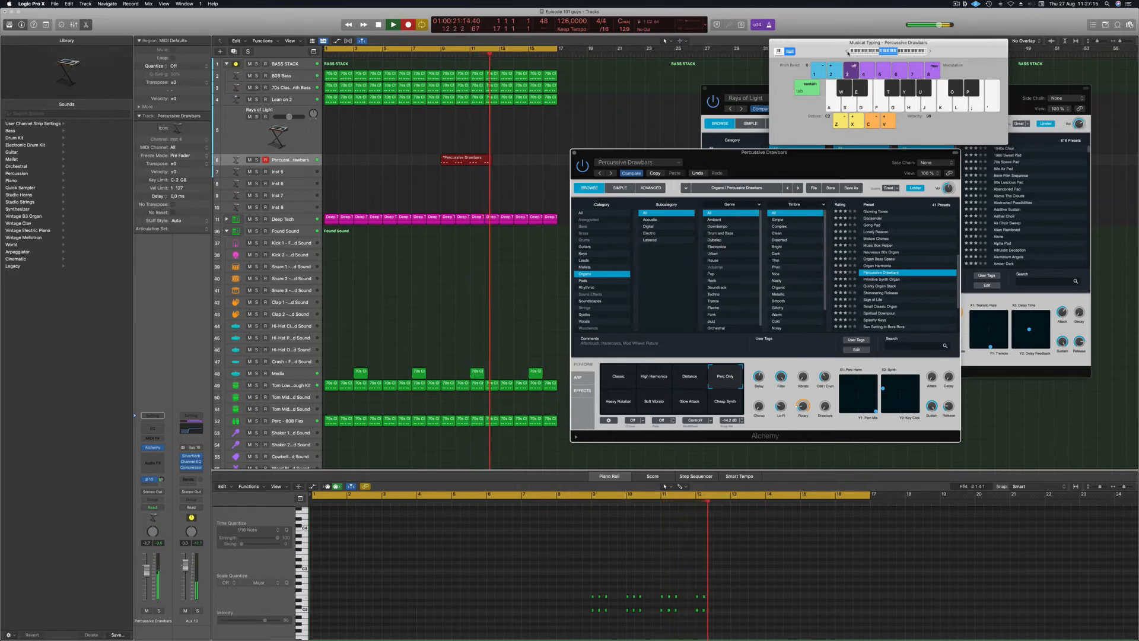
key("space")
Move the recorded Percussive Drawbars region to bar 1 and select it.
left_click_drag(473, 159, 356, 159)
scroll(379, 573, "up", 5)
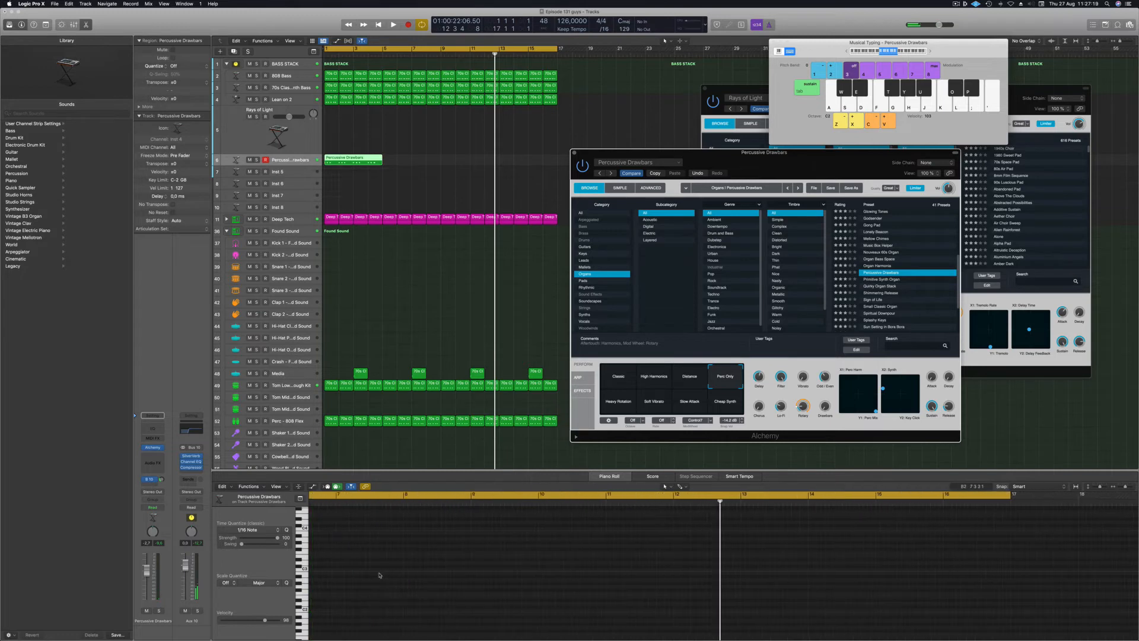
scroll(469, 539, "left", 5)
left_click(354, 158)
scroll(350, 573, "up", 3)
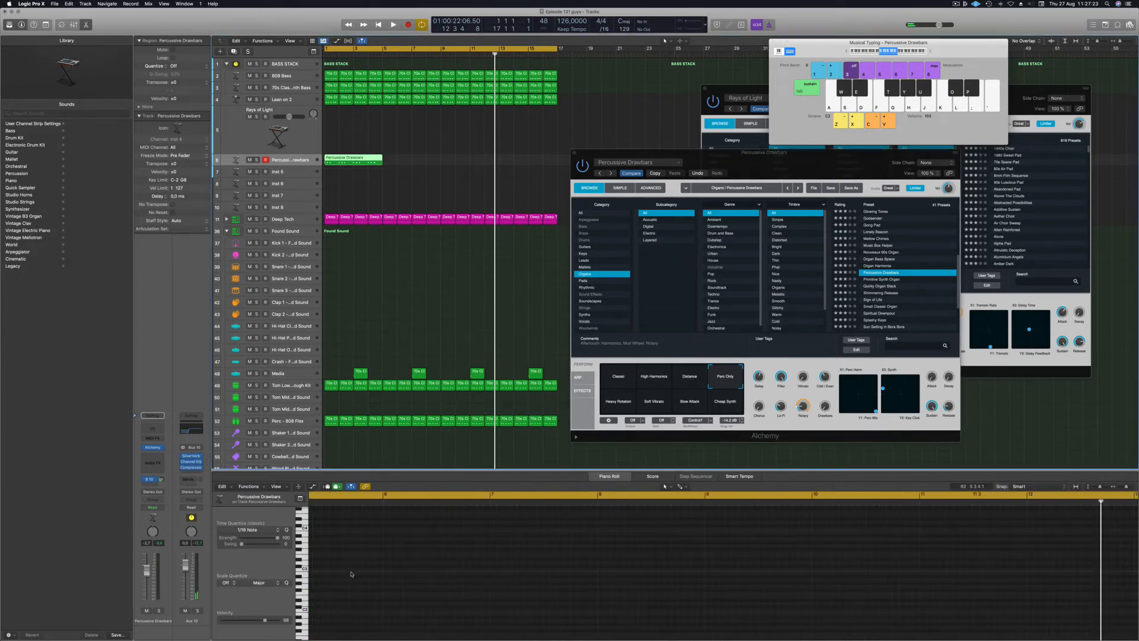
scroll(356, 570, "left", 2)
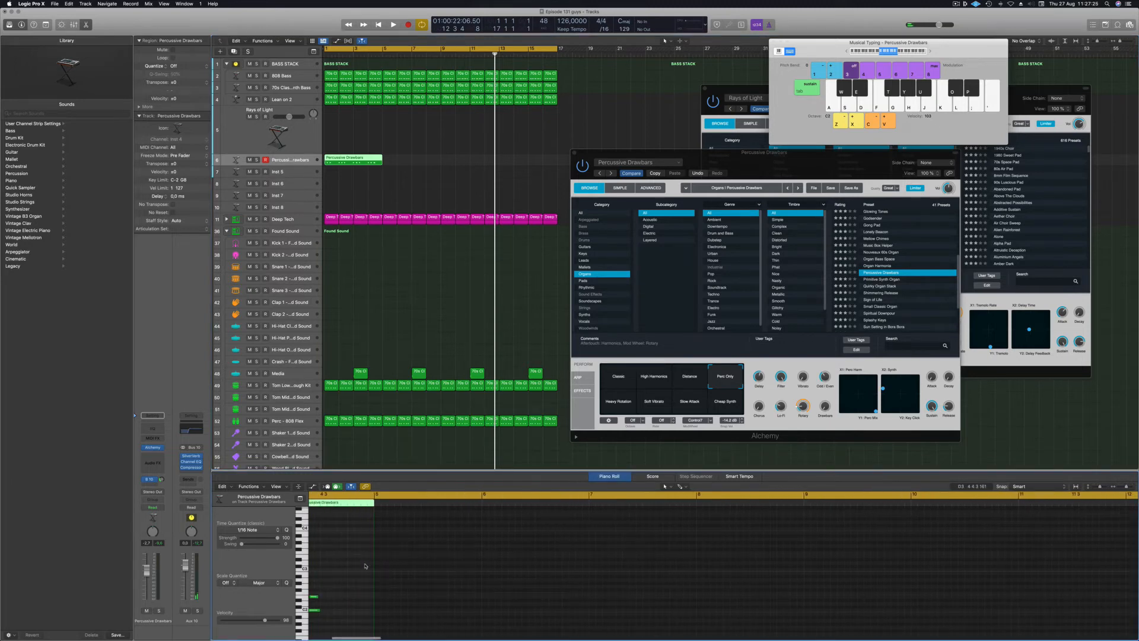
scroll(366, 565, "left", 10)
Audition the organ part by playing the project from bar 1 several times.
key("Return")
key("space")
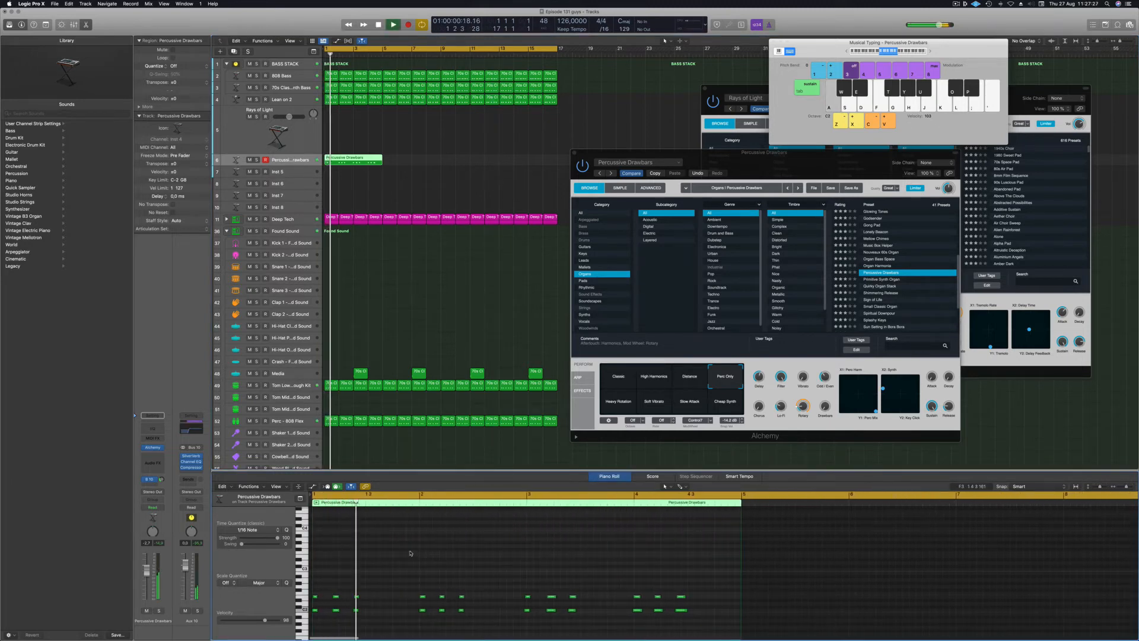
left_click_drag(353, 632, 346, 637)
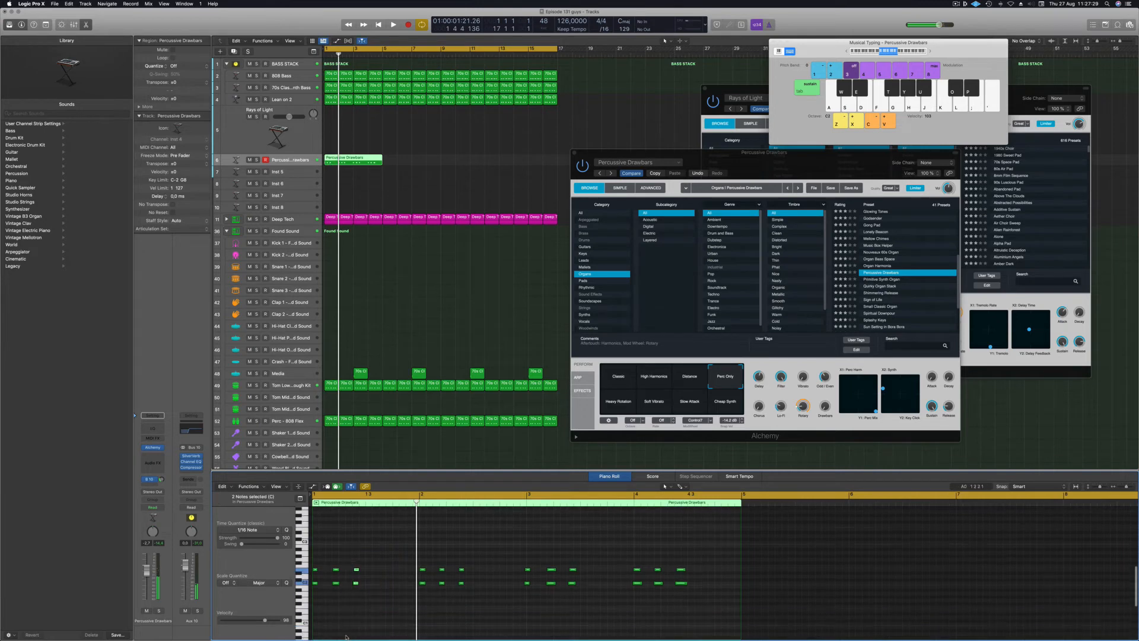
key("Return")
key("space")
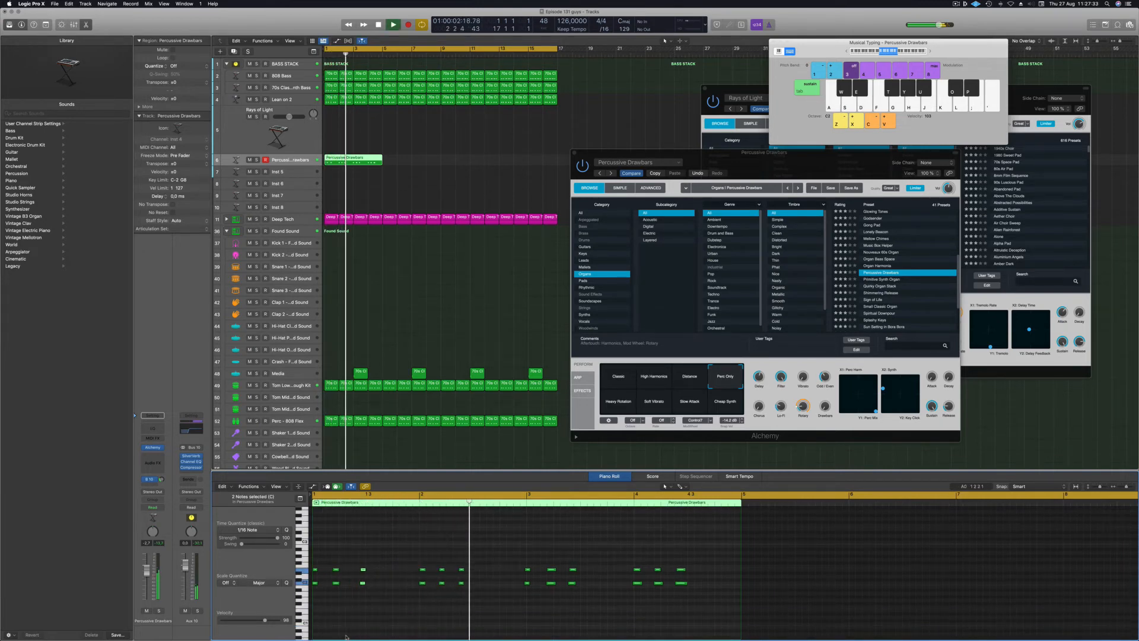
key("Return")
key("space")
key("Return")
key("space")
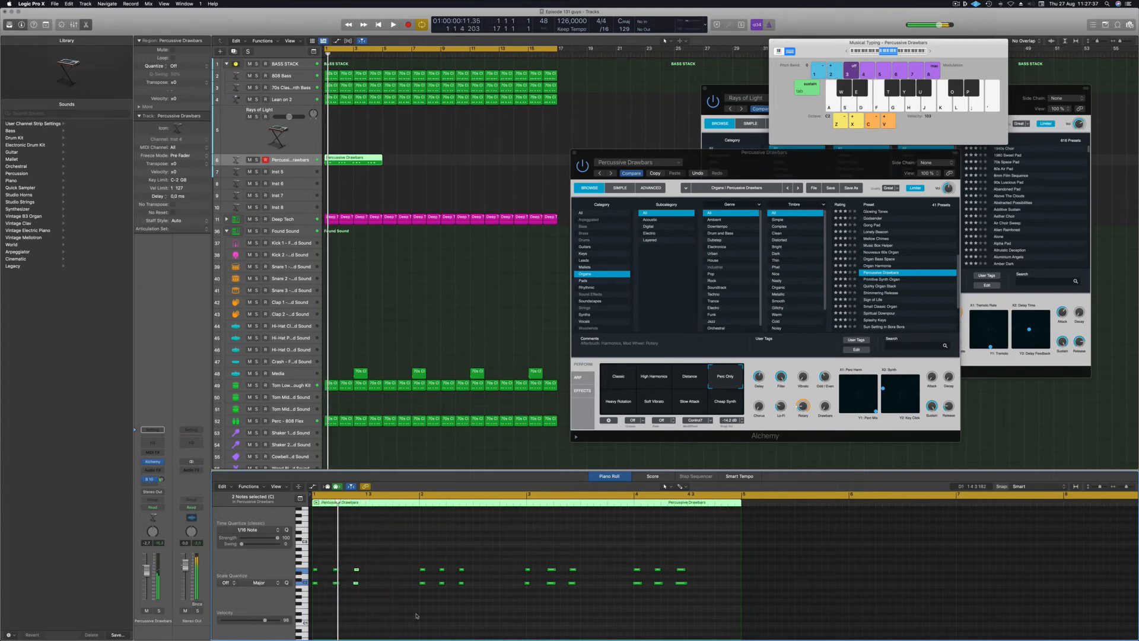
Option-drag copies of the organ region later along the track.
key("Return")
key("space")
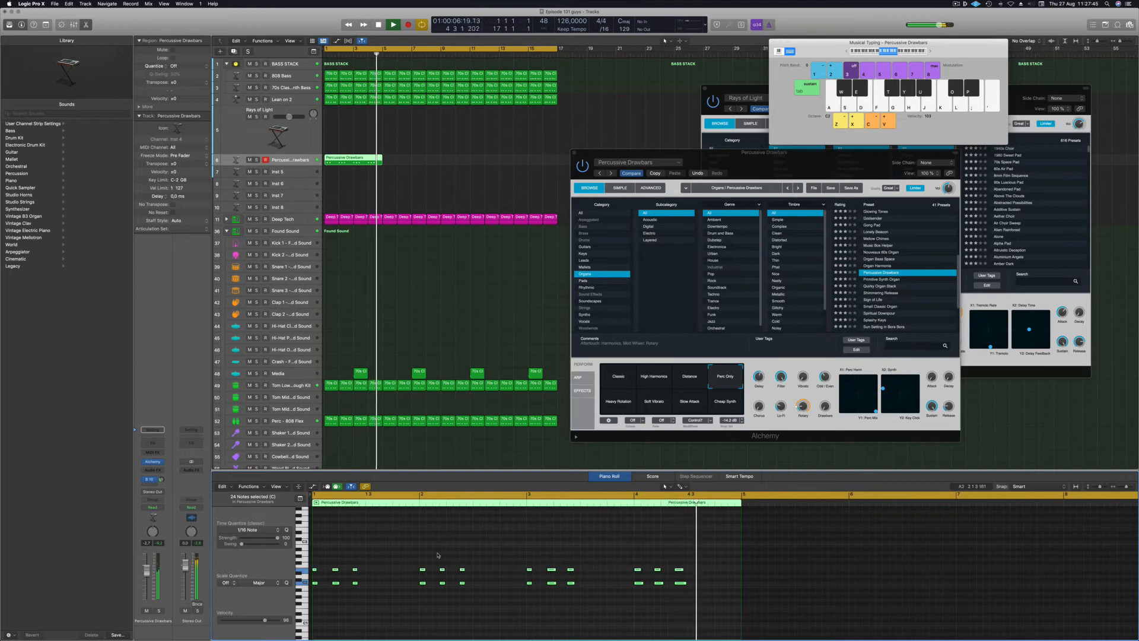
key("space")
left_click_drag(356, 162, 485, 161)
left_click_drag(722, 165, 754, 123)
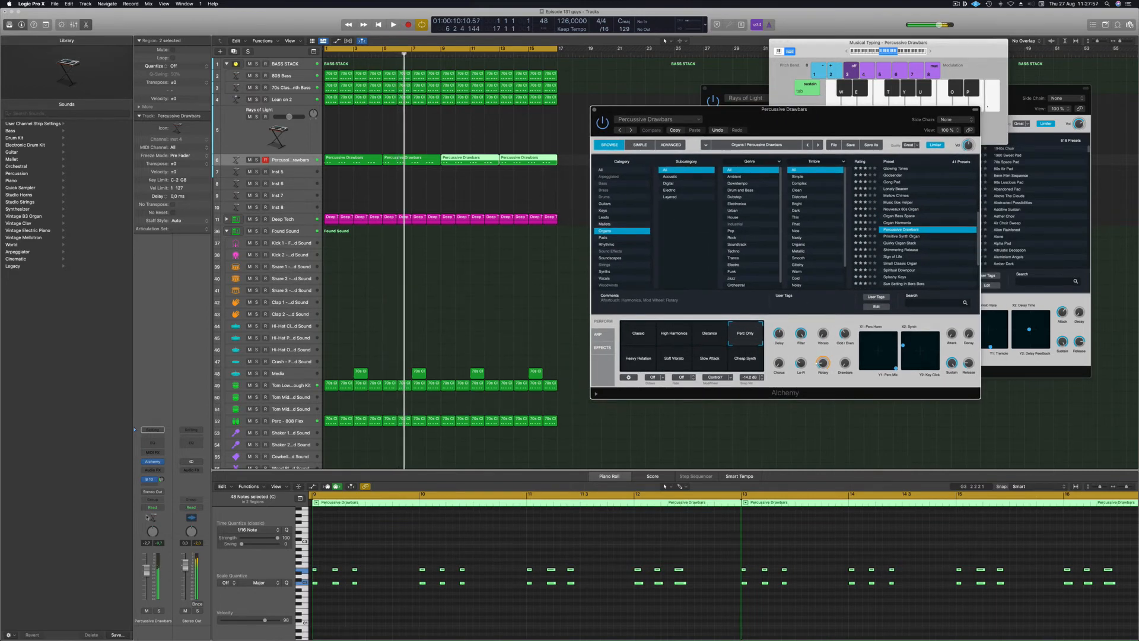
Raise the organ volume to -2.0, audition several variations, then return to Perc Only.
key("space")
left_click_drag(146, 576, 147, 573)
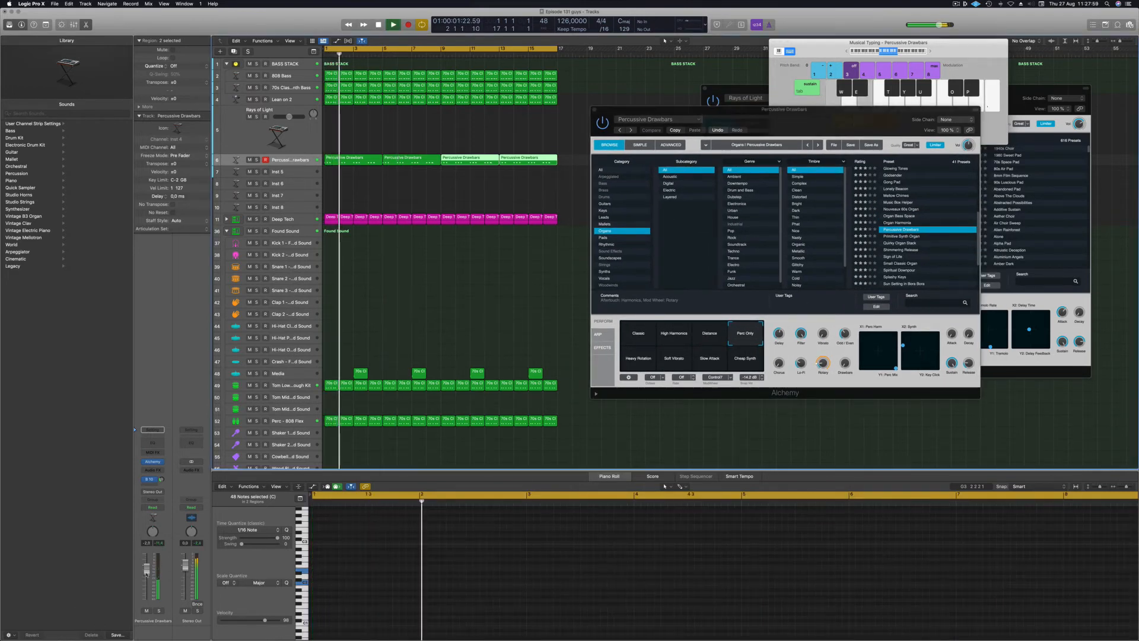
left_click(746, 358)
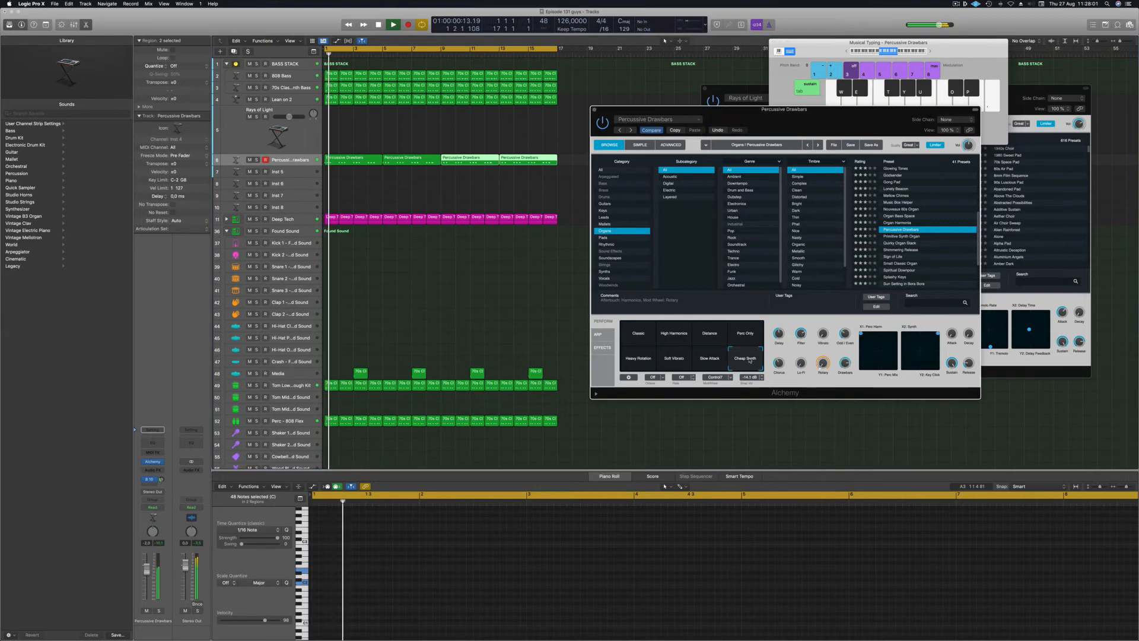
left_click(710, 360)
left_click(674, 358)
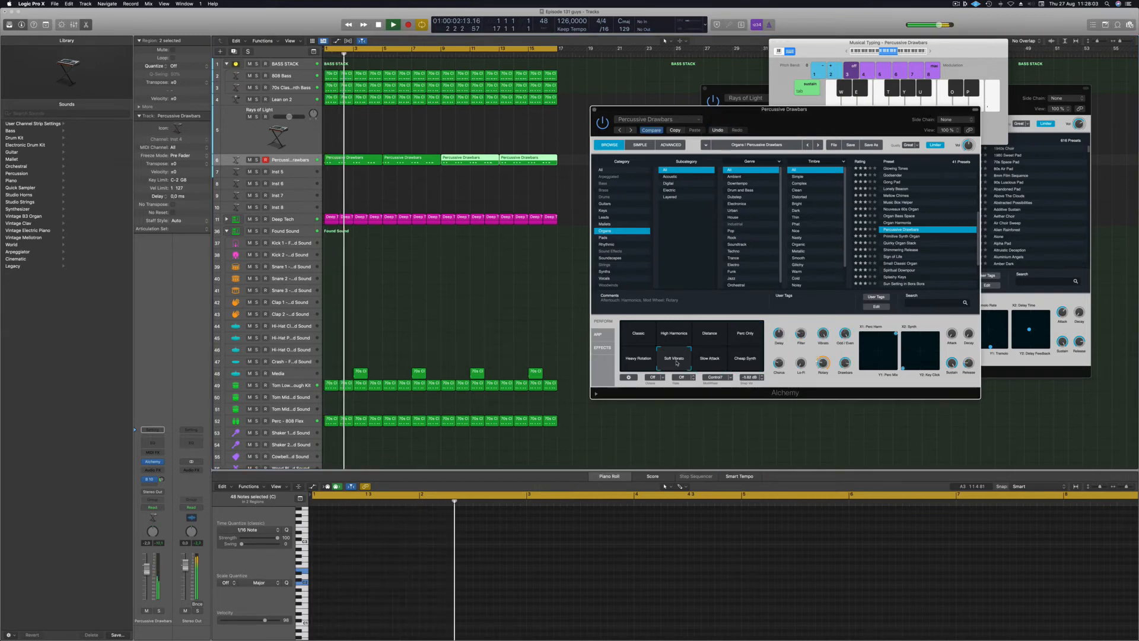
left_click(638, 360)
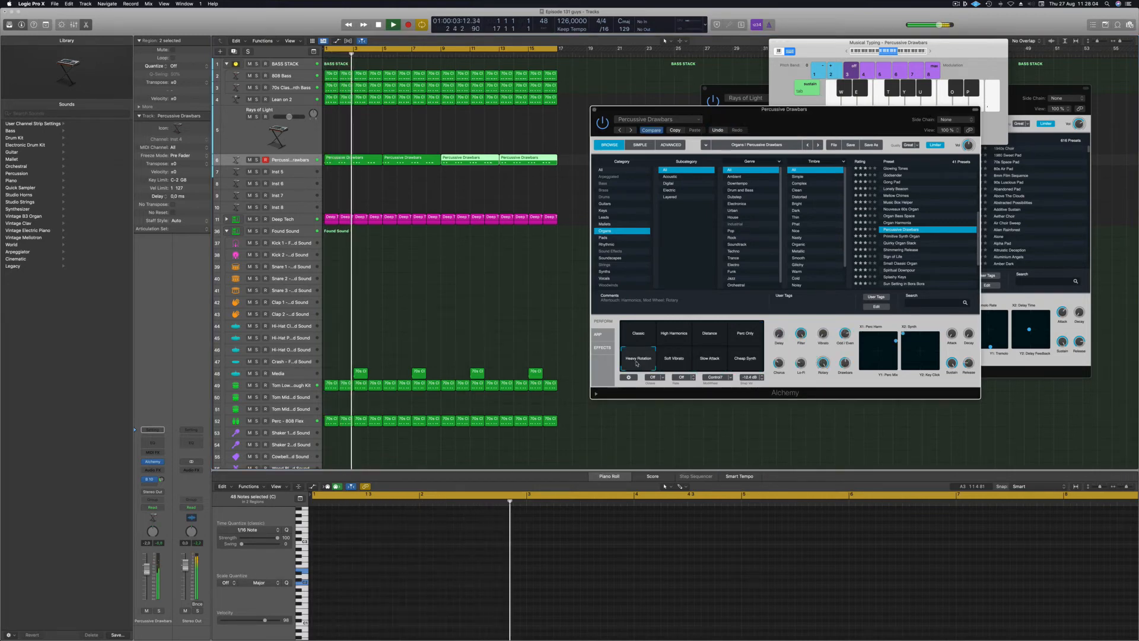
left_click(747, 337)
Raise the organ's Bus 10 send to -10.6 and close its Alchemy window.
key("Return")
key("space")
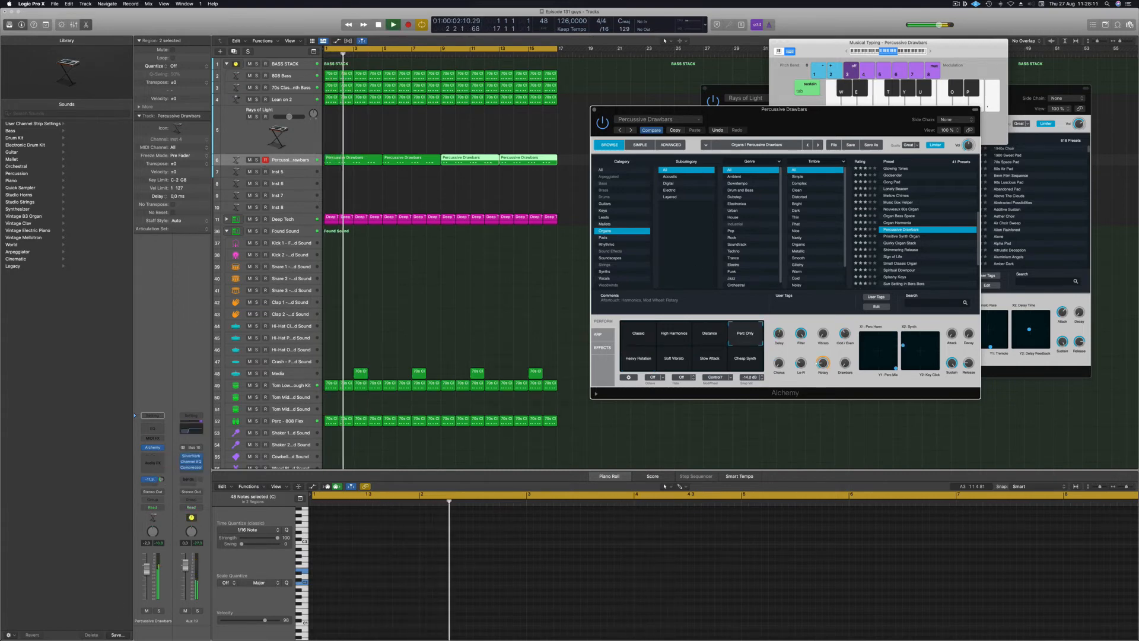
left_click(160, 479)
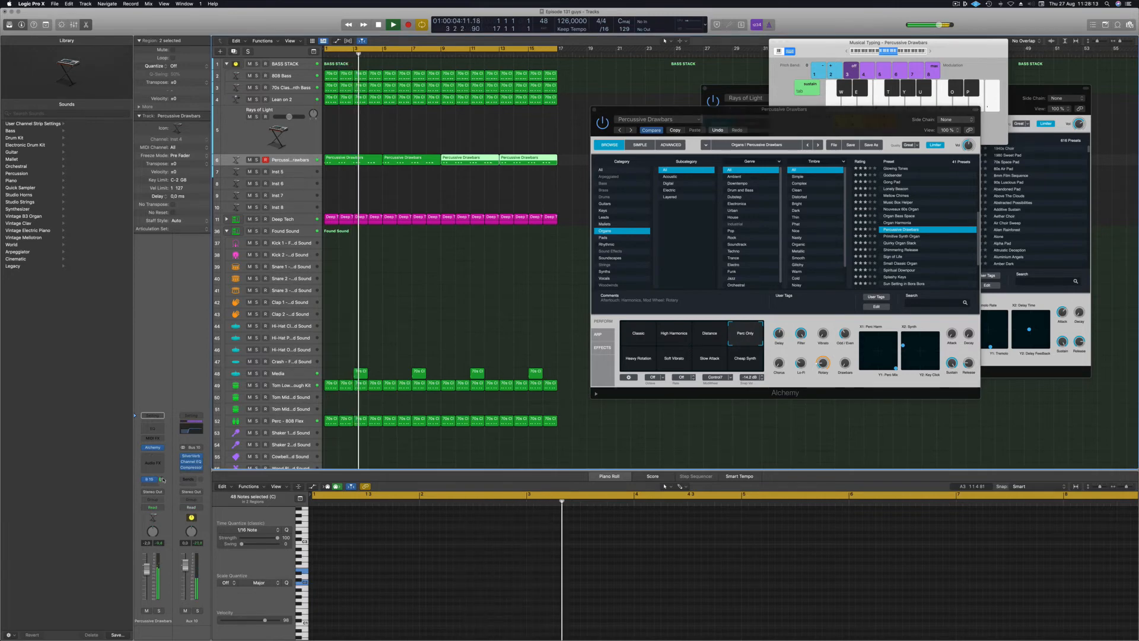
left_click_drag(162, 480, 162, 477)
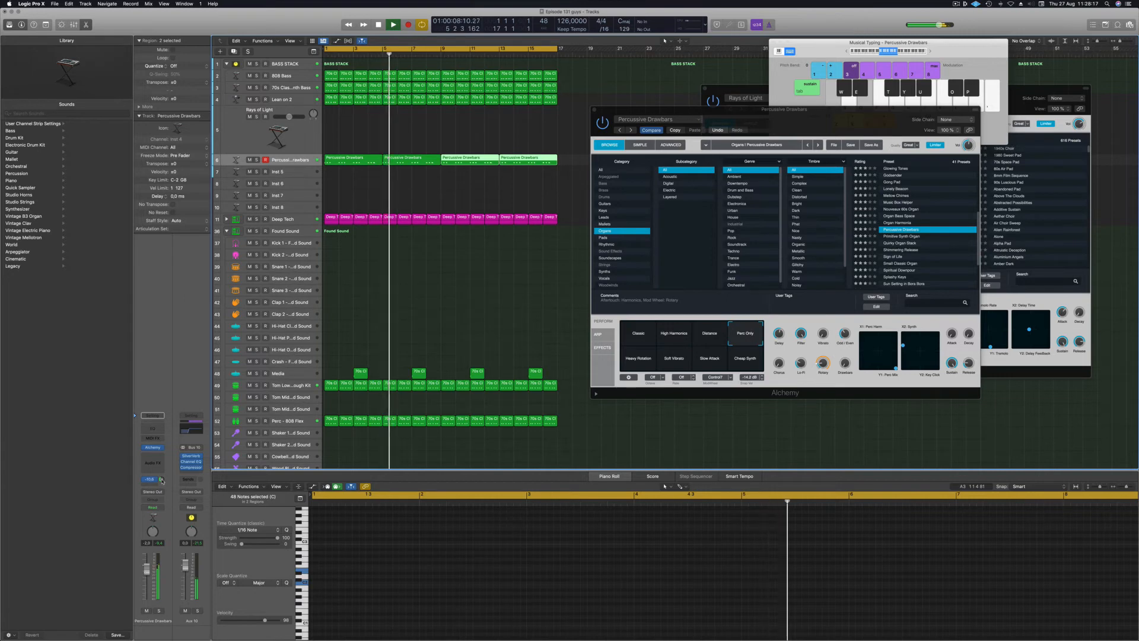
left_click_drag(848, 117, 832, 122)
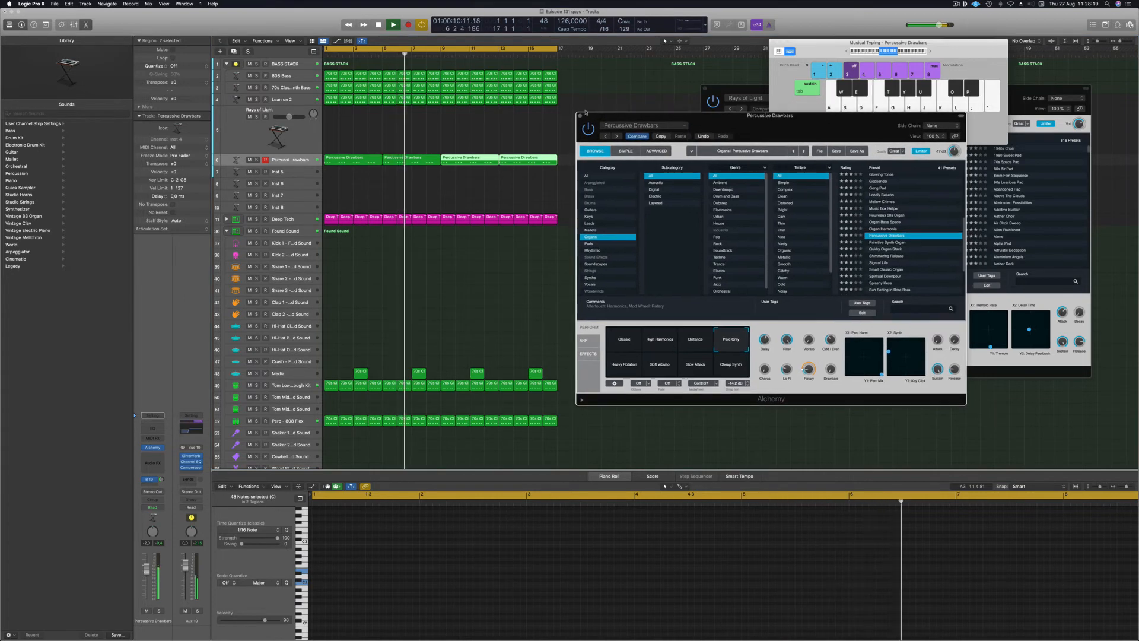
left_click(492, 124)
Copy the first organ region onto Inst 5 and delete its last four notes.
left_click(342, 161)
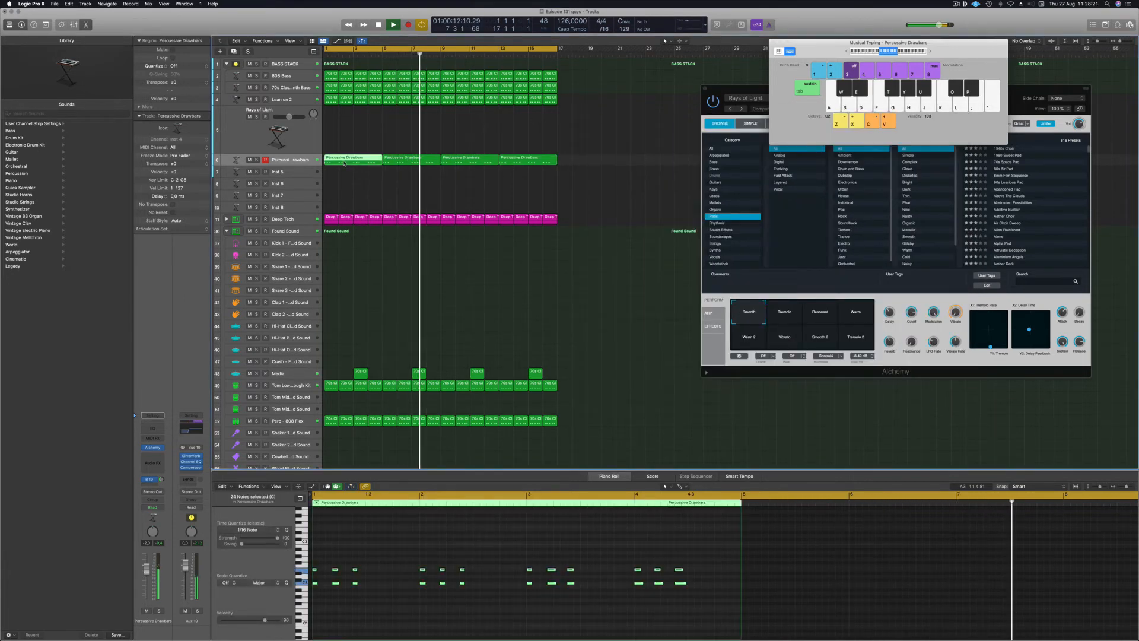
left_click_drag(342, 161, 342, 171)
key("space")
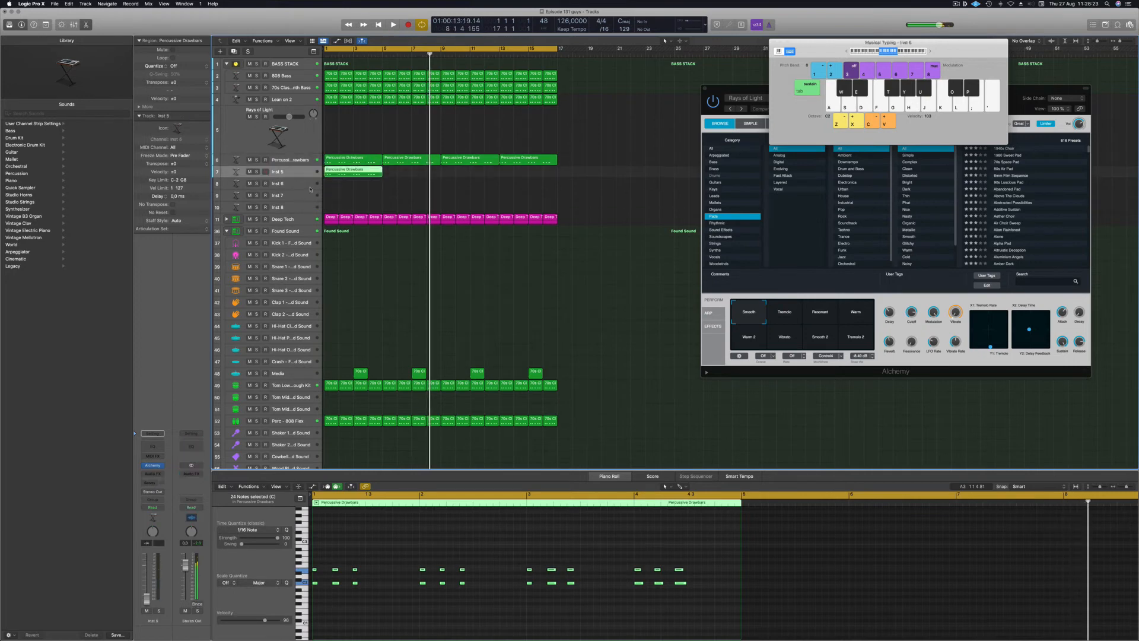
scroll(346, 553, "down", 1)
left_click_drag(363, 552, 329, 614)
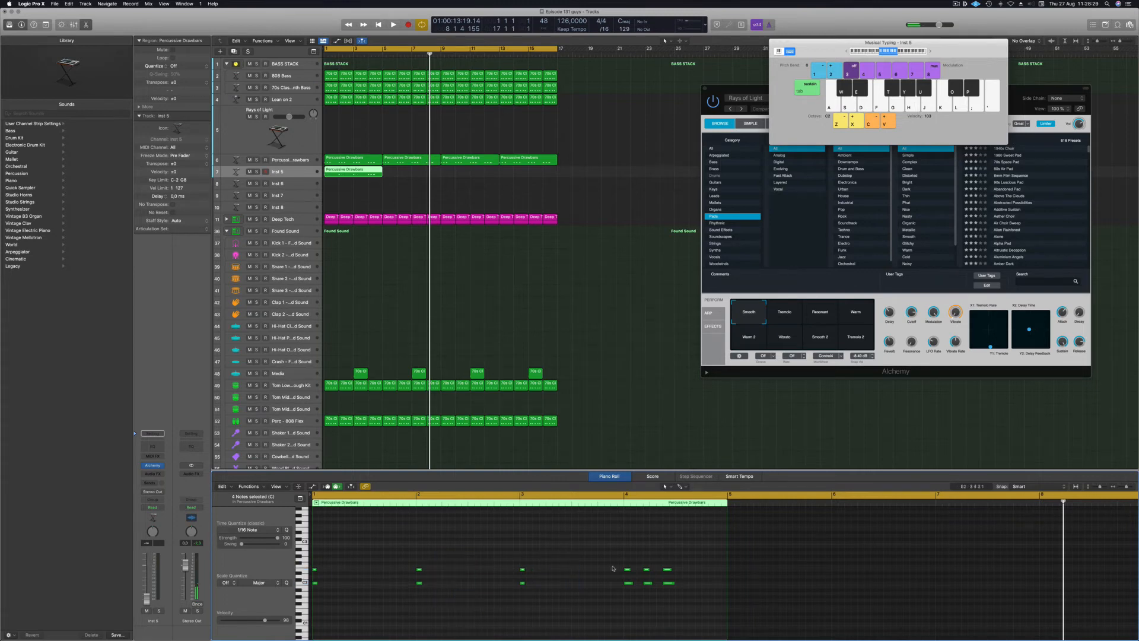
left_click_drag(693, 613, 722, 623)
key("Delete")
Shift the remaining eight notes about a beat later and play them from bar 1.
left_click_drag(657, 551, 310, 615)
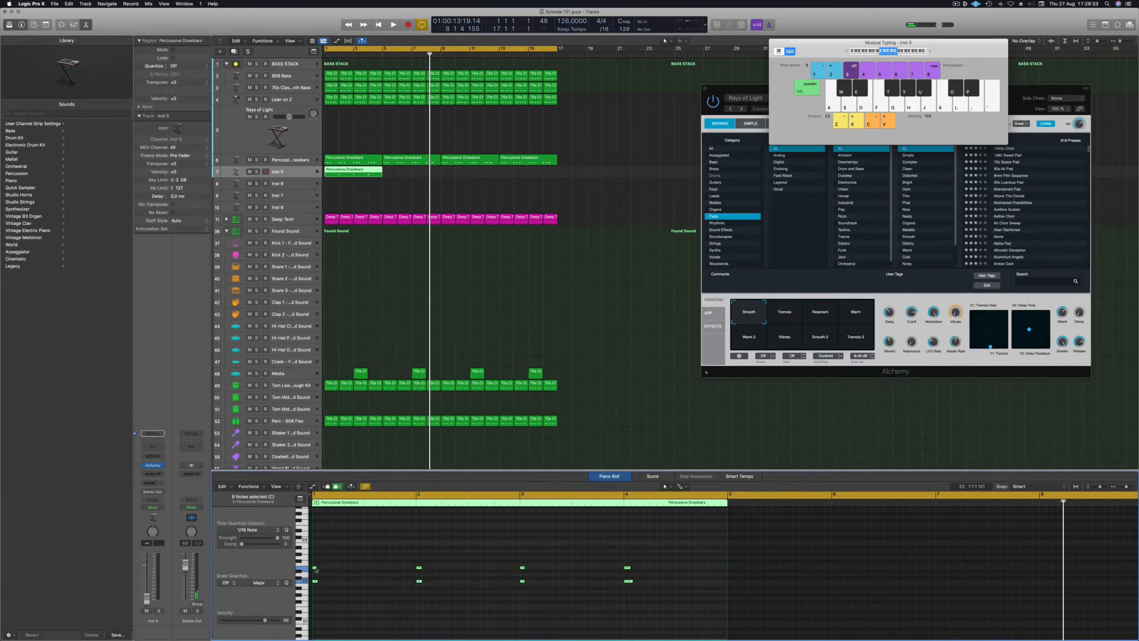
left_click_drag(315, 569, 393, 570)
left_click_drag(315, 569, 392, 569)
key("Return")
key("space")
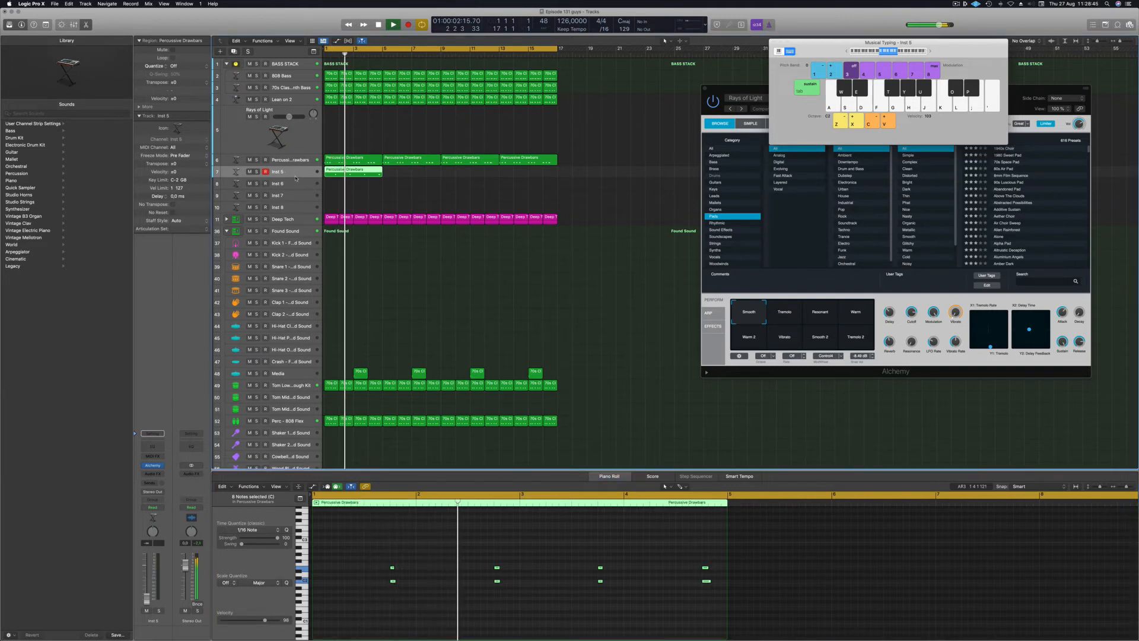
key("Return")
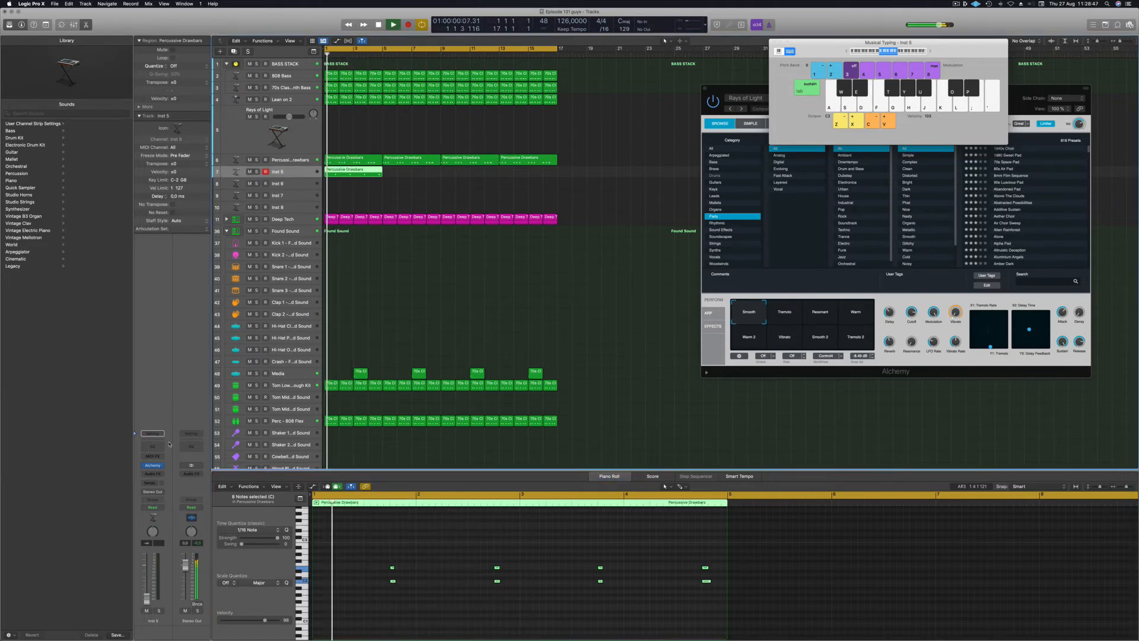
Open Inst 5's Alchemy and audition the Synth Pluck, Dark Arp and Motion Pad variations.
left_click(153, 465)
key("space")
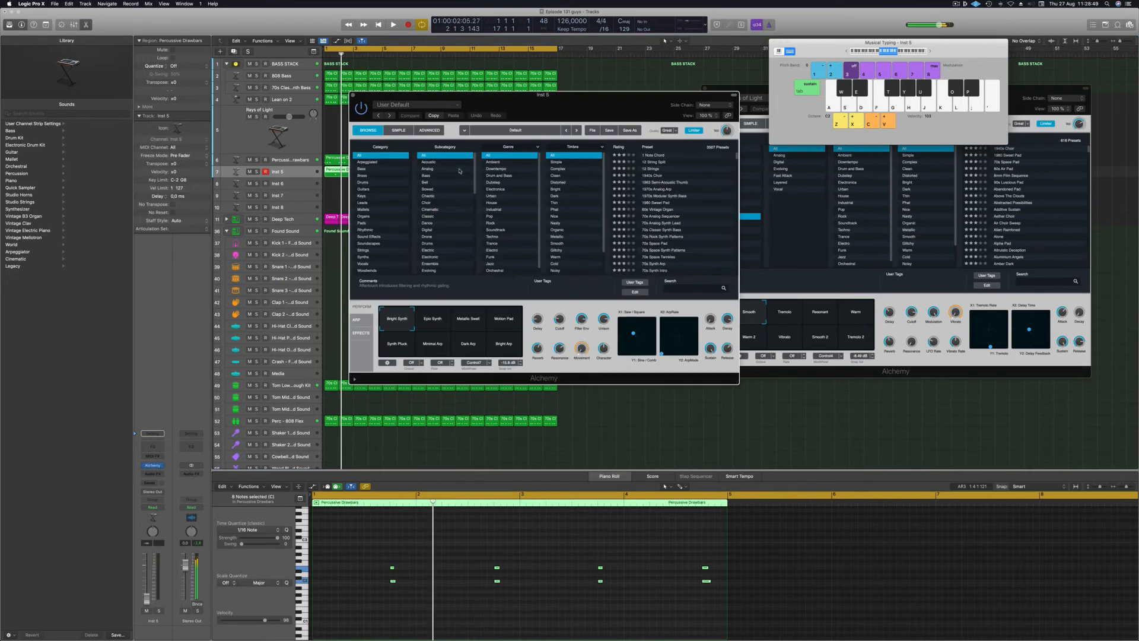
left_click_drag(602, 106, 686, 113)
left_click(482, 358)
key("Return")
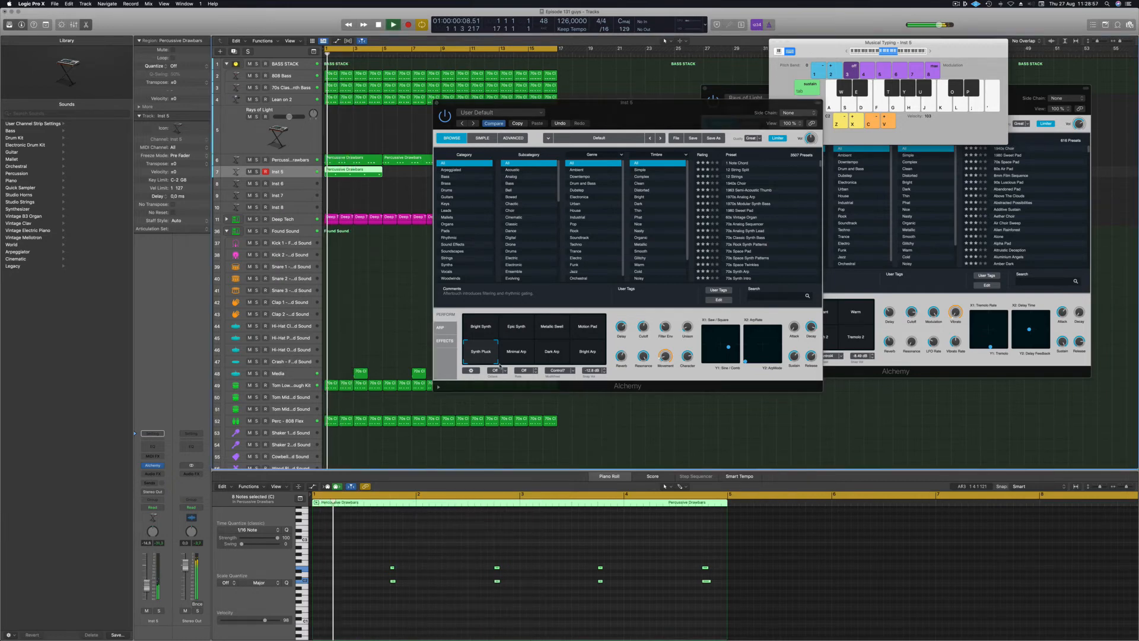
left_click(552, 353)
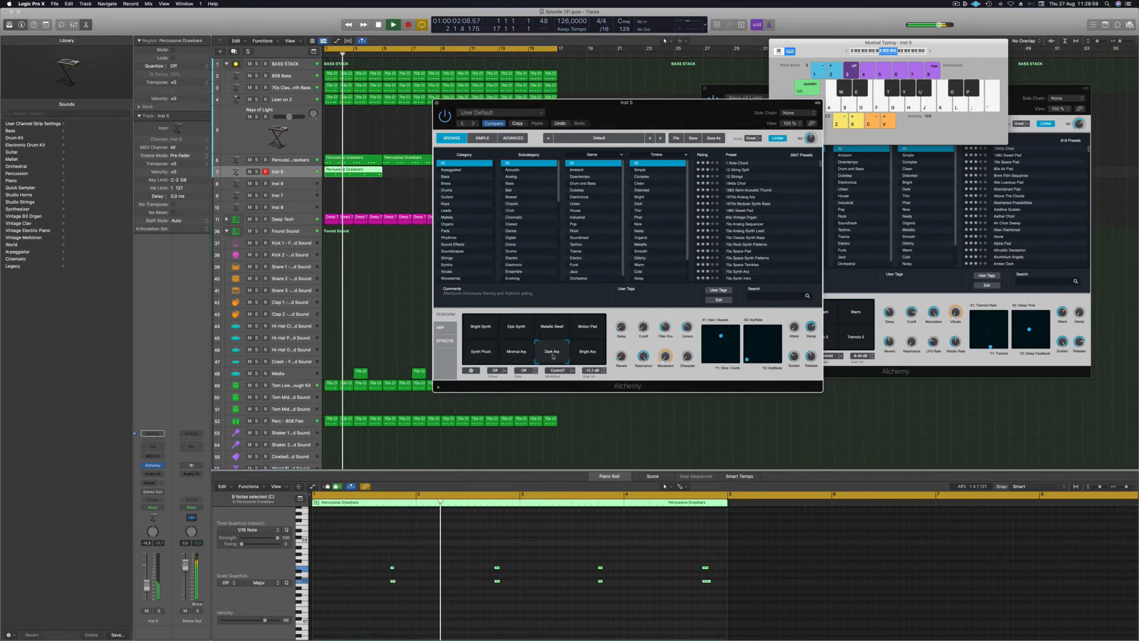
left_click(587, 328)
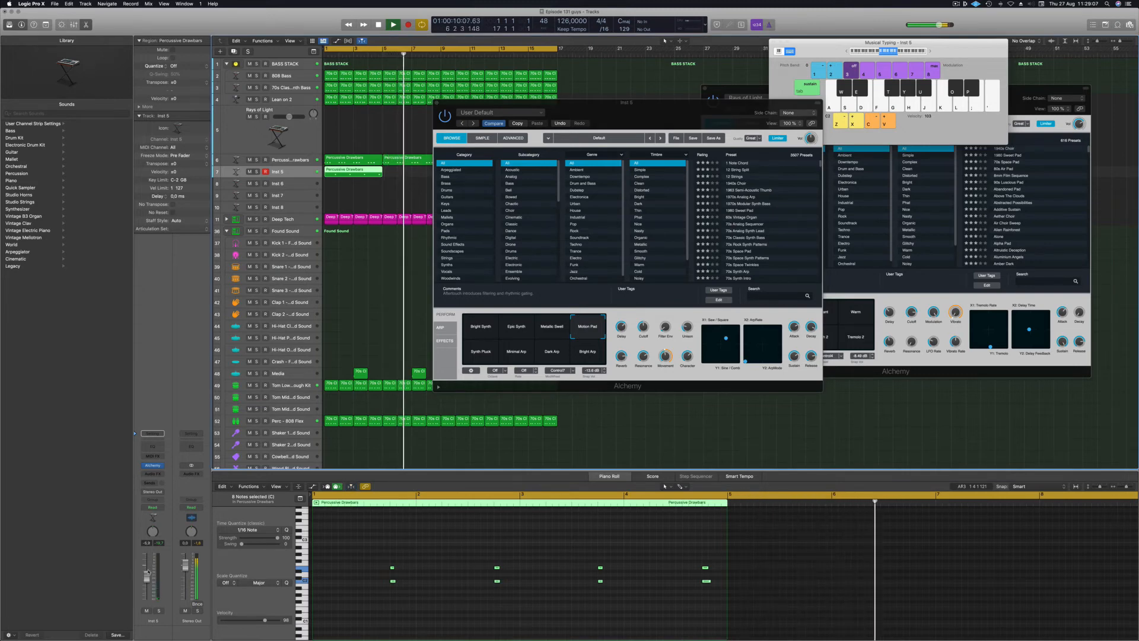
Copy the Percussive Drawbars region further along Inst 5 and replay from the top.
key("space")
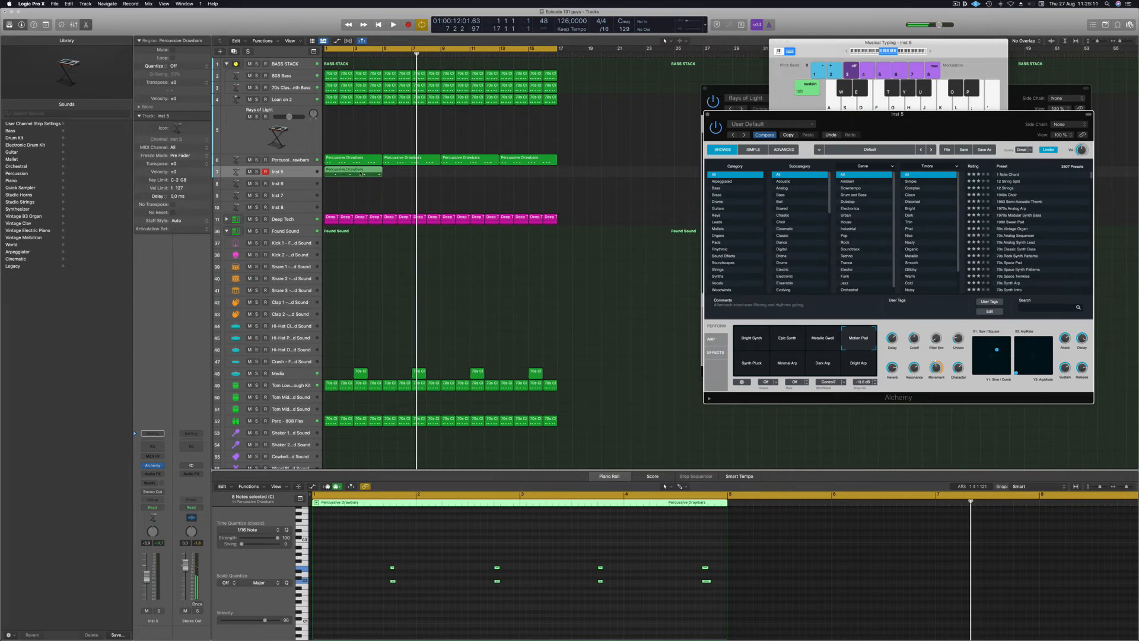
left_click_drag(361, 174, 473, 174)
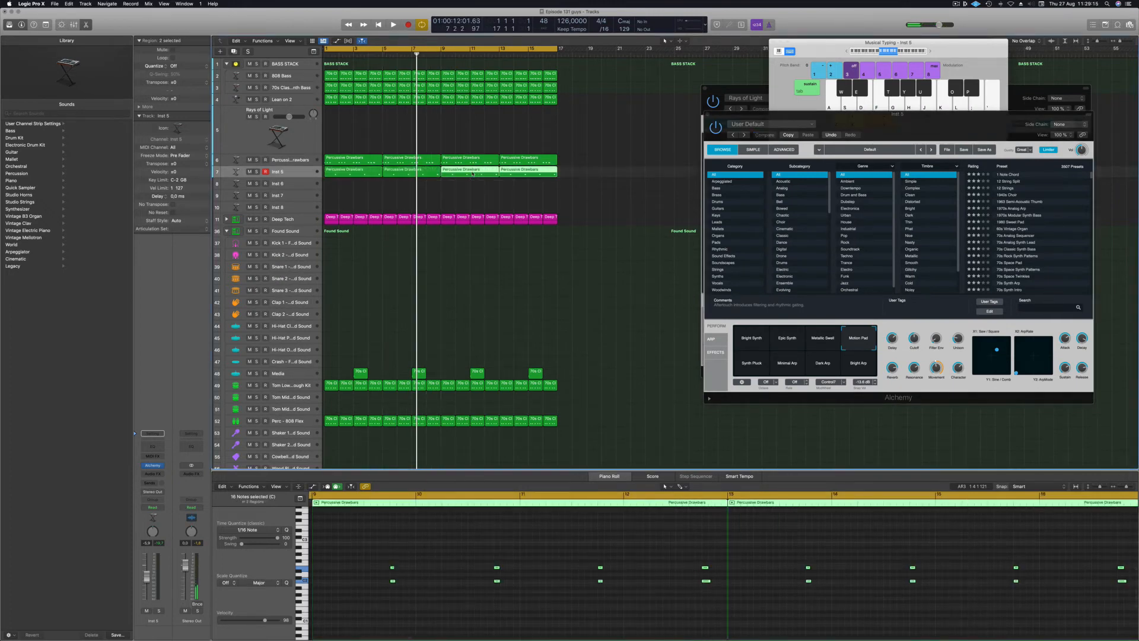
key("space")
key("Return")
Select all Inst 5 regions and show Alchemy's Synths preset category.
left_click(302, 171)
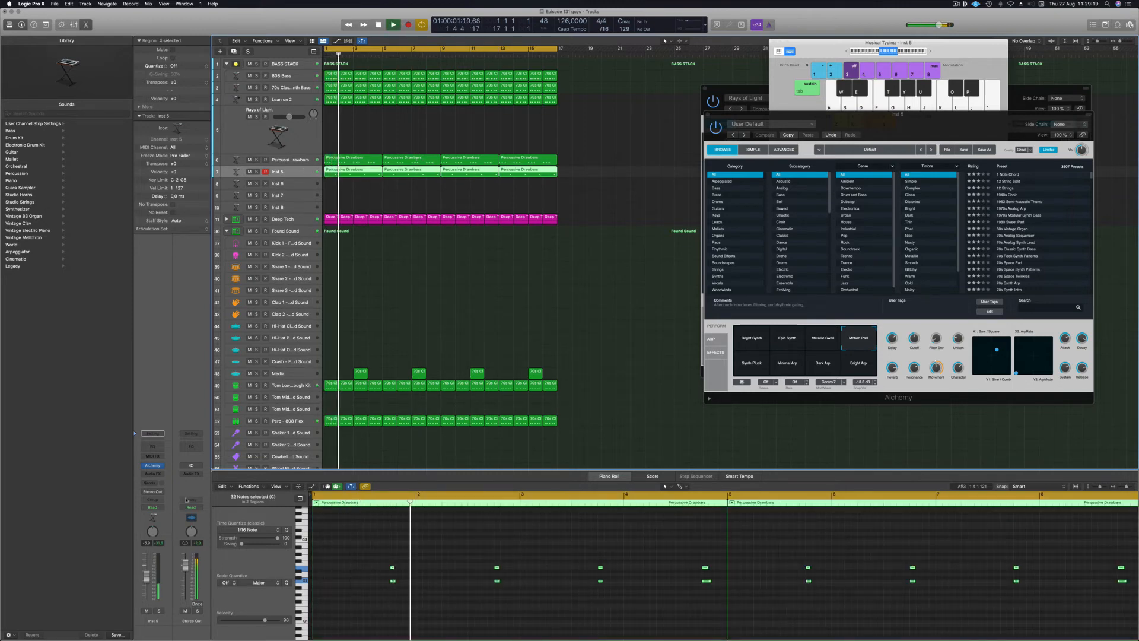
left_click_drag(934, 117, 757, 115)
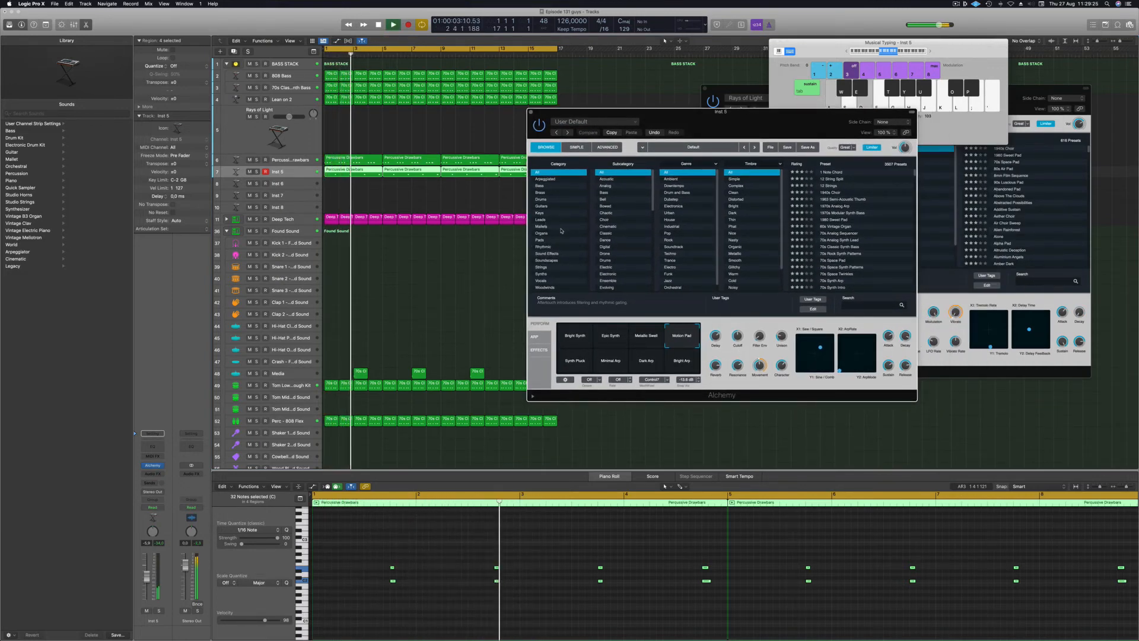
left_click(550, 274)
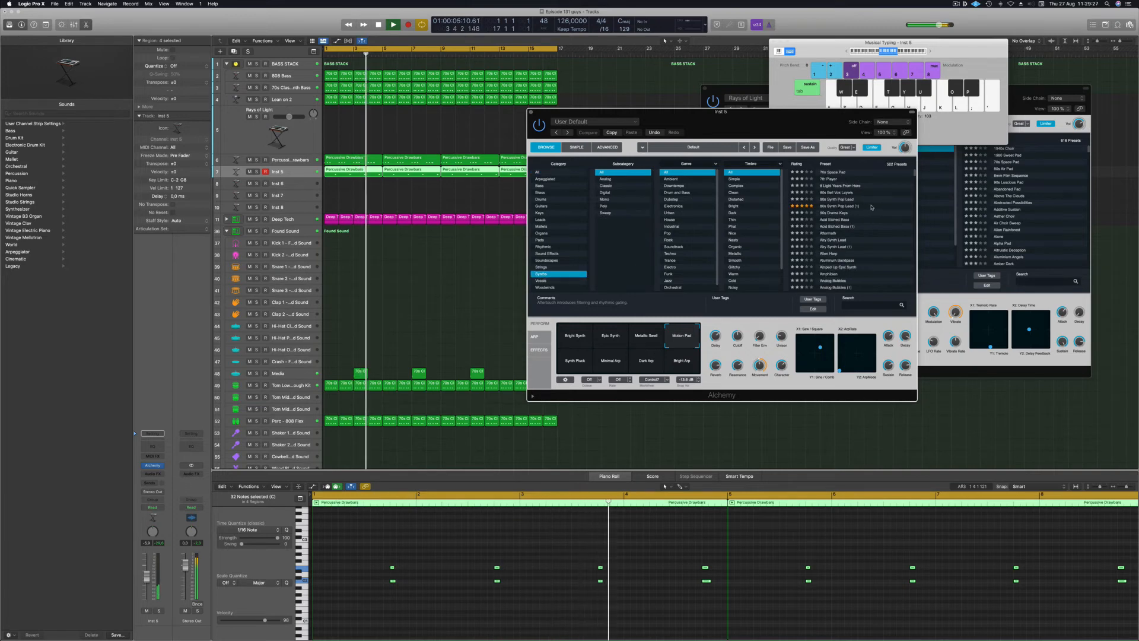
Audition the 80s Synth Pop Lead, 90s Drama Keys, Alien Harp and Analog Osmosis presets.
left_click(836, 206)
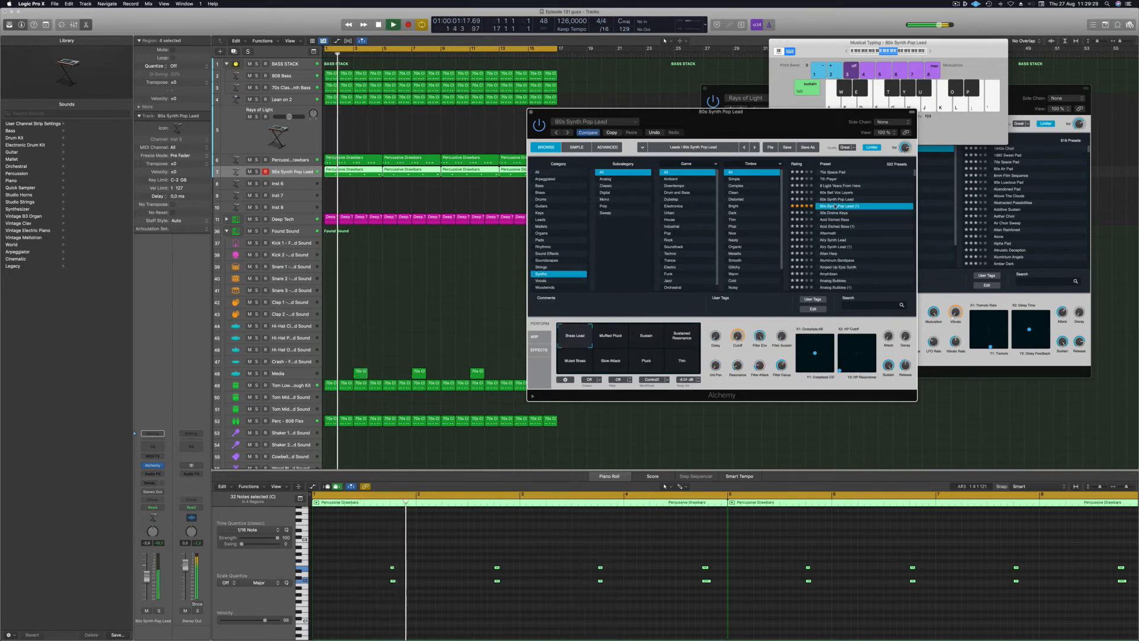
left_click(837, 213)
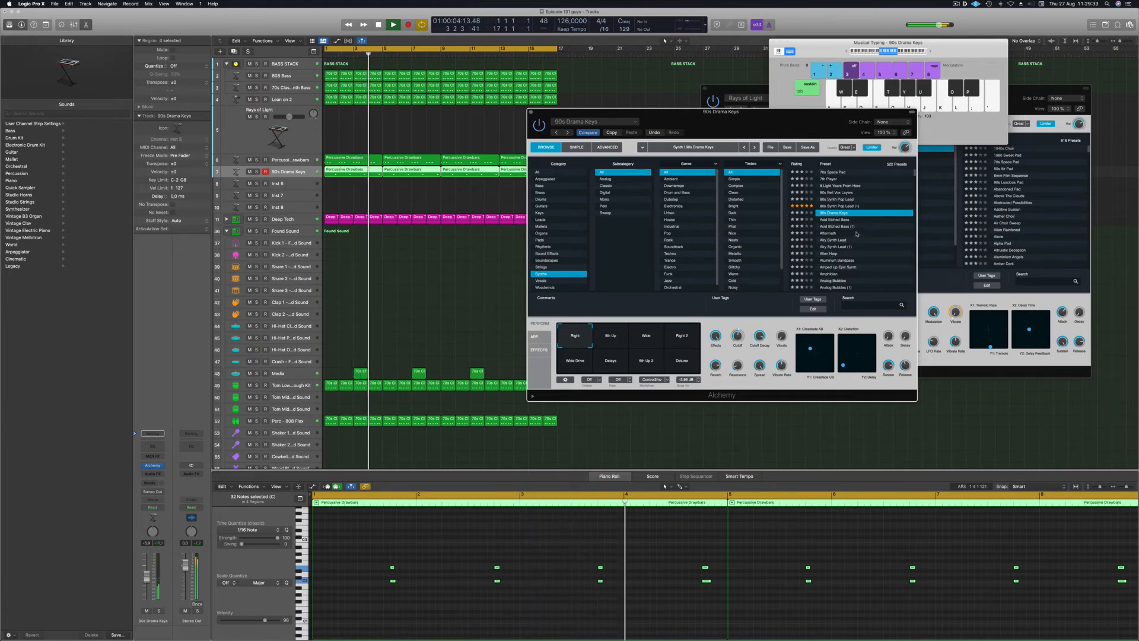
key("Down")
key("Down")
key("Down")
key("Down")
key("Down")
key("Down")
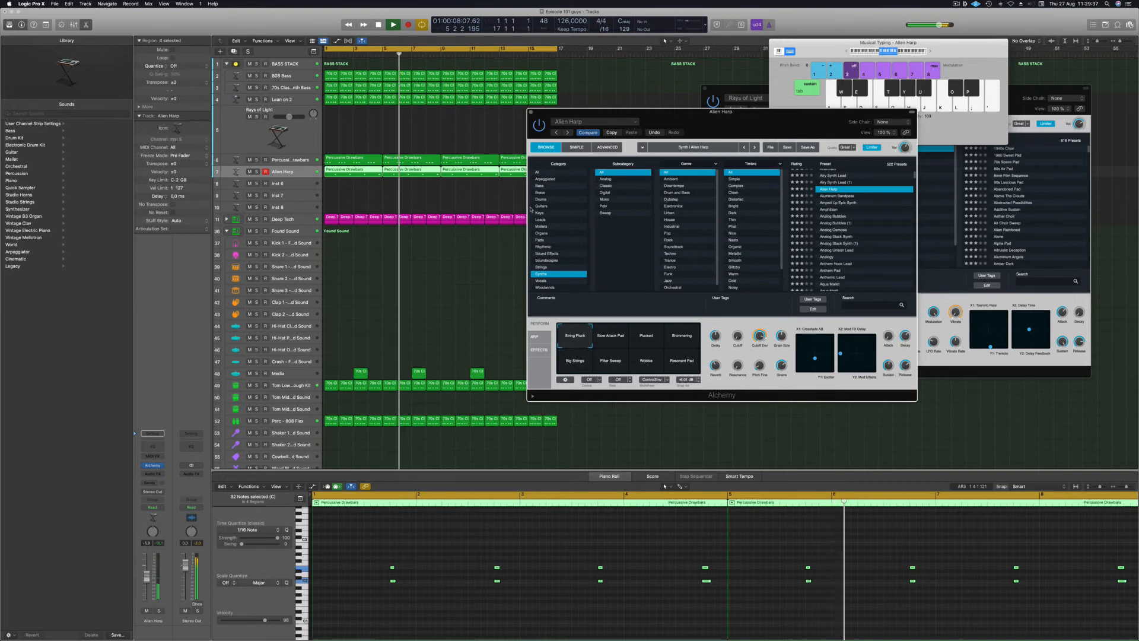
key("Down")
key("Down")
key("Down")
key("Down")
key("Down")
key("Down")
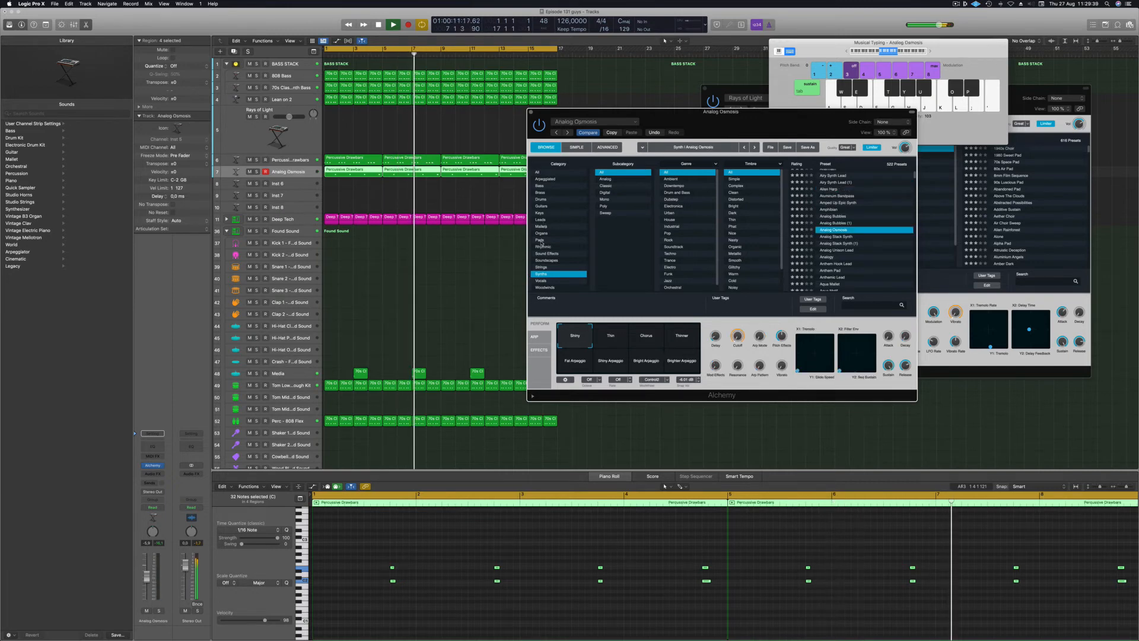
Load the Epic Synth String Ensemble preset from Alchemy's Pads > Fast Attack presets.
left_click(543, 240)
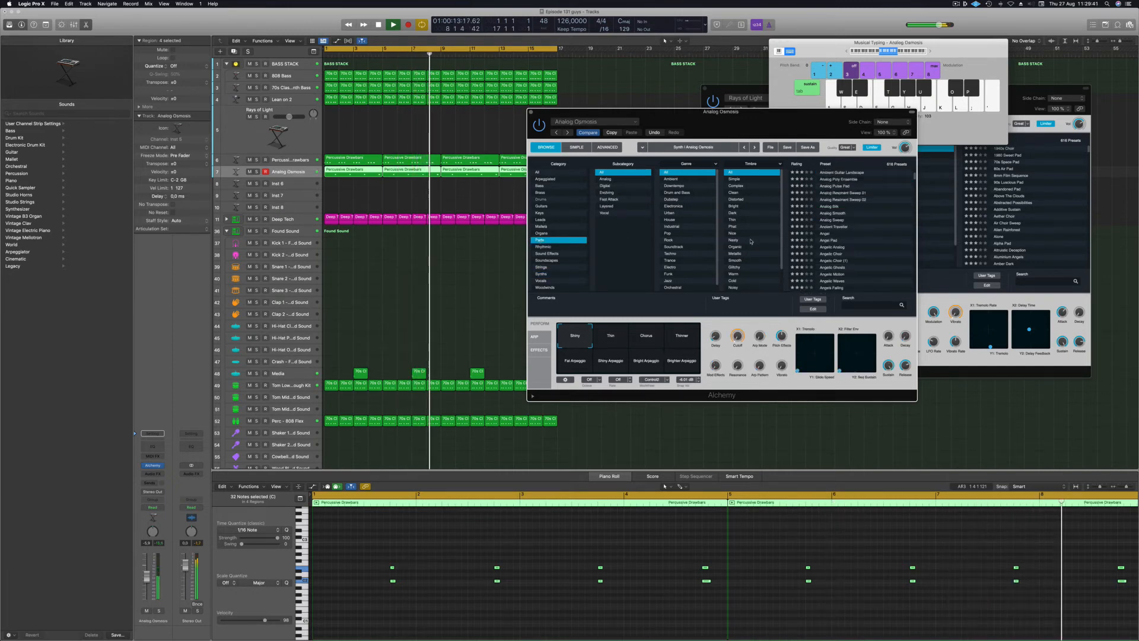
scroll(750, 242, "down", 2)
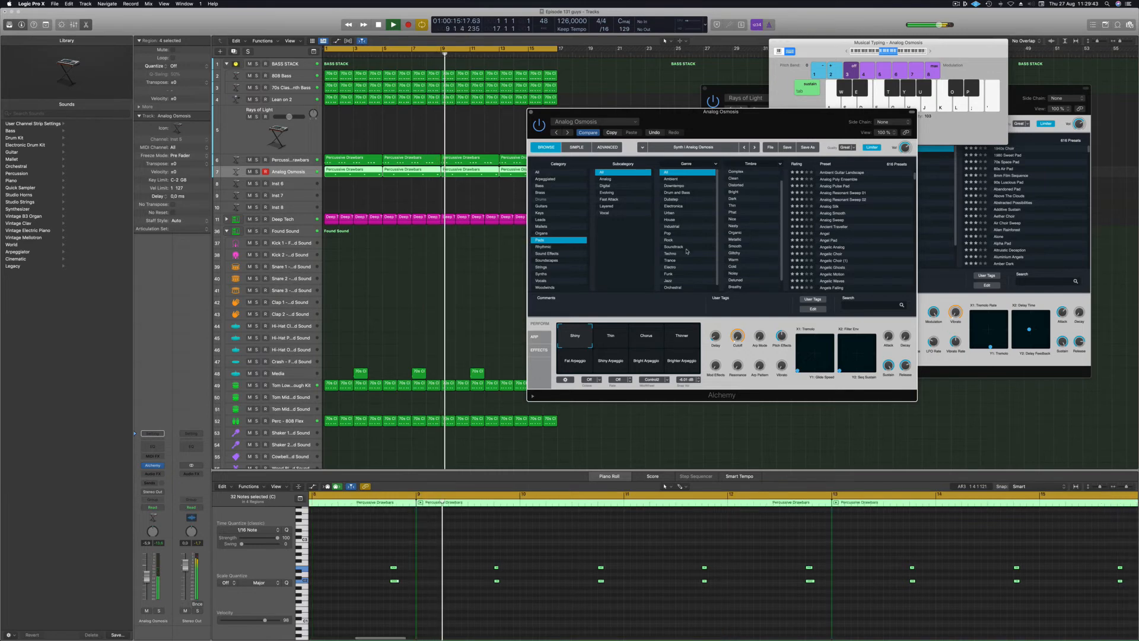
scroll(683, 251, "down", 1)
left_click(608, 200)
scroll(856, 201, "down", 5)
left_click(857, 173)
scroll(858, 201, "up", 3)
left_click_drag(797, 122, 820, 92)
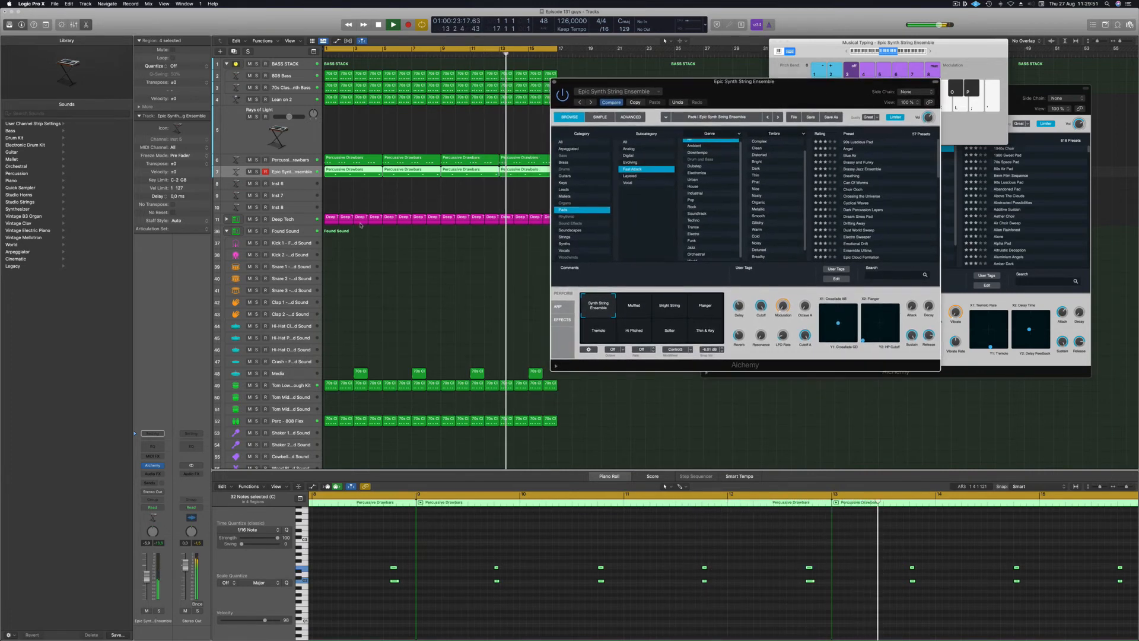
Adjust the strings track volume and switch it to the Muffled performance.
key("Return")
left_click_drag(147, 579, 148, 584)
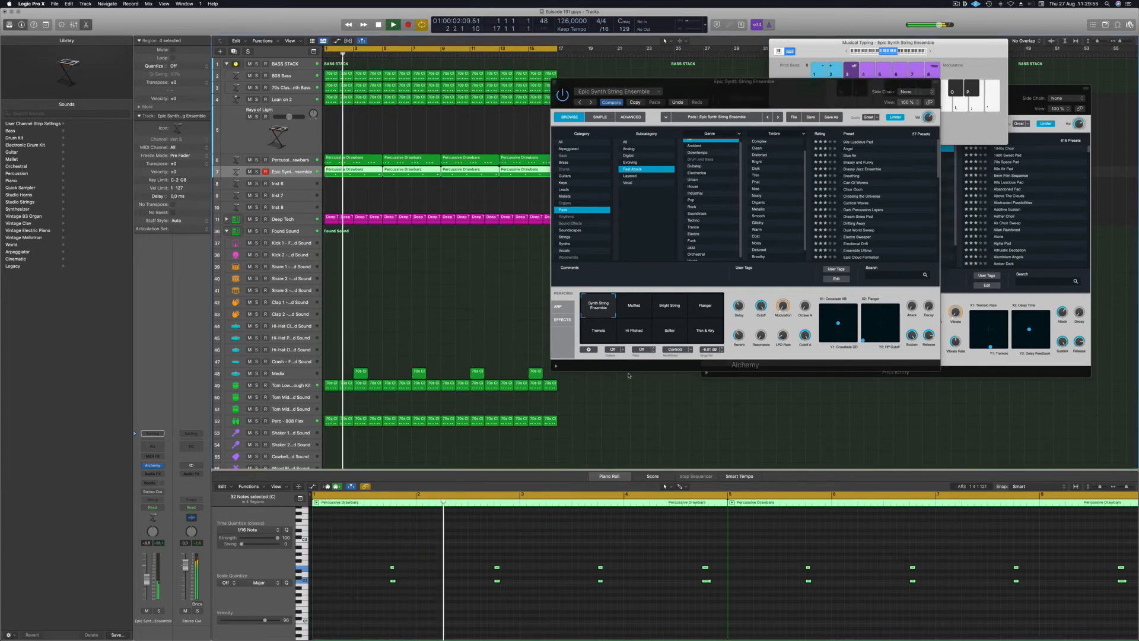
left_click(633, 309)
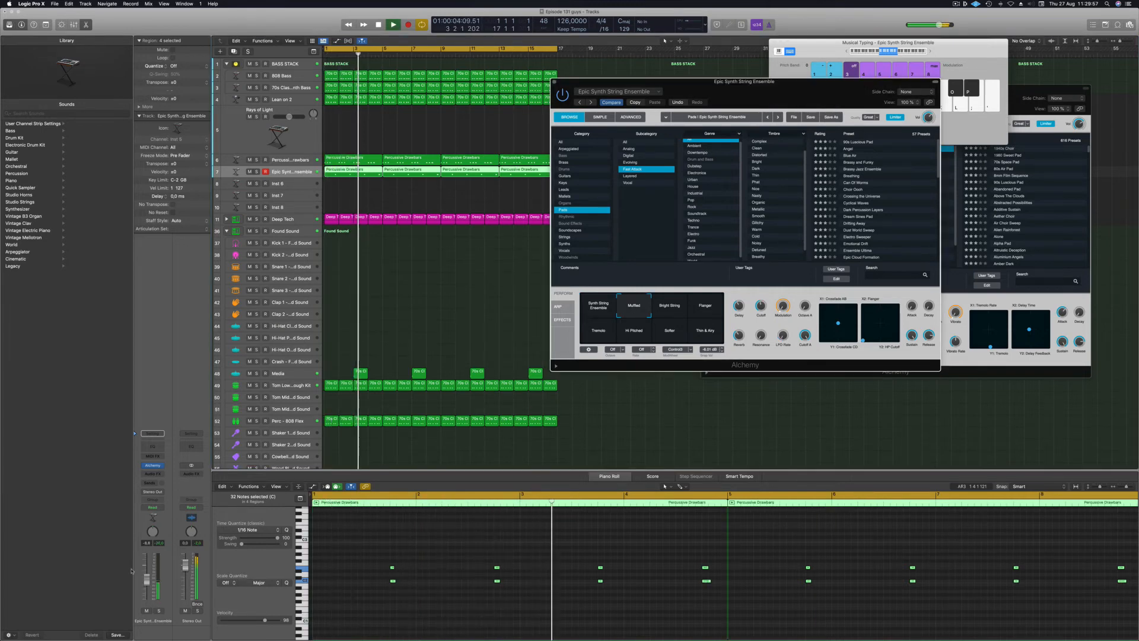
left_click_drag(147, 572, 147, 571)
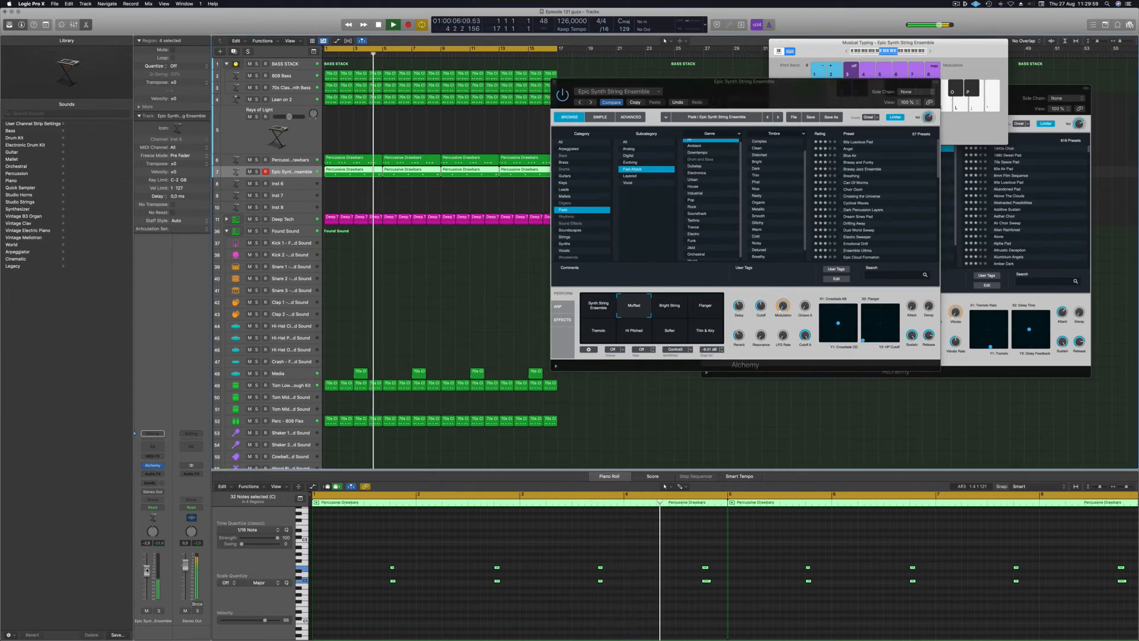
Transpose all the strings notes down an octave, raise the volume, and briefly solo the track.
left_click(354, 549)
key("super+a")
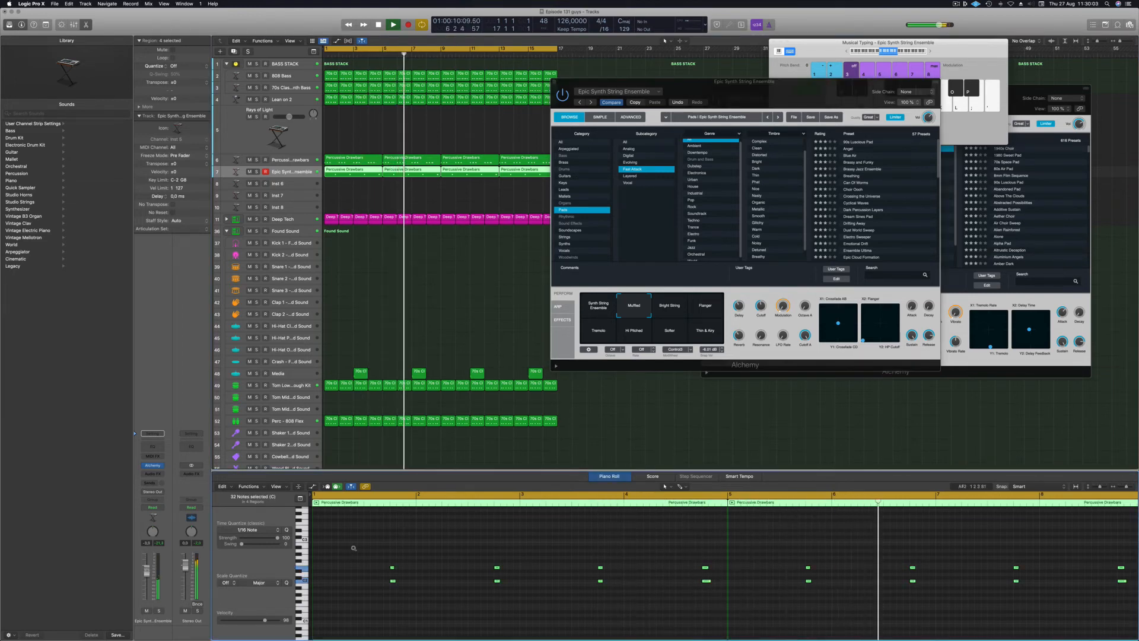
key("alt+shift+Down")
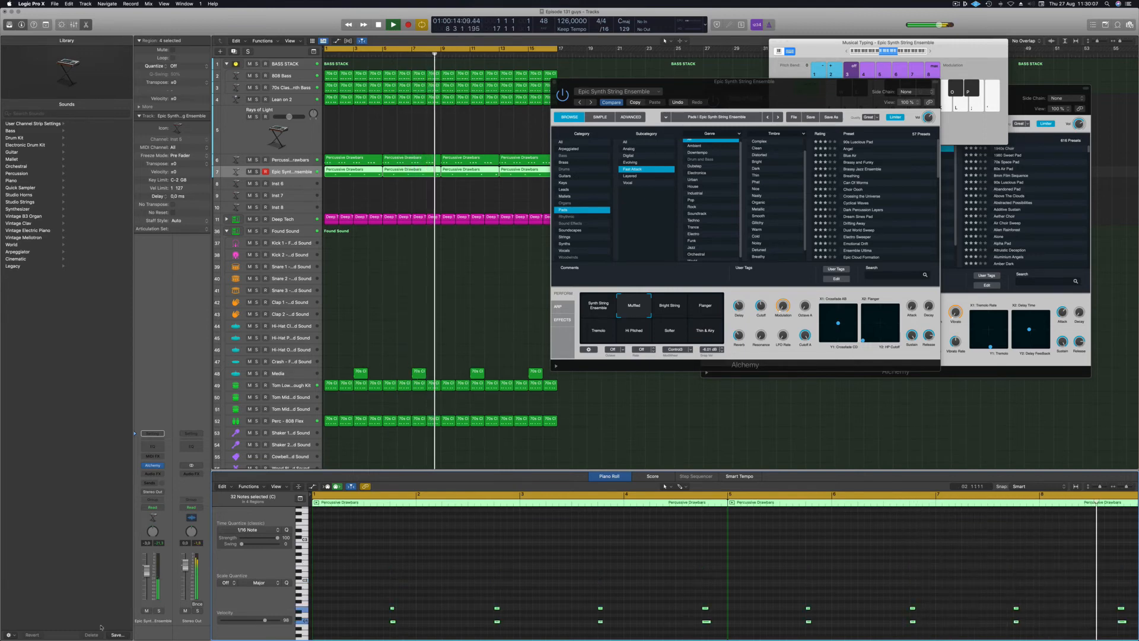
left_click_drag(146, 566, 147, 564)
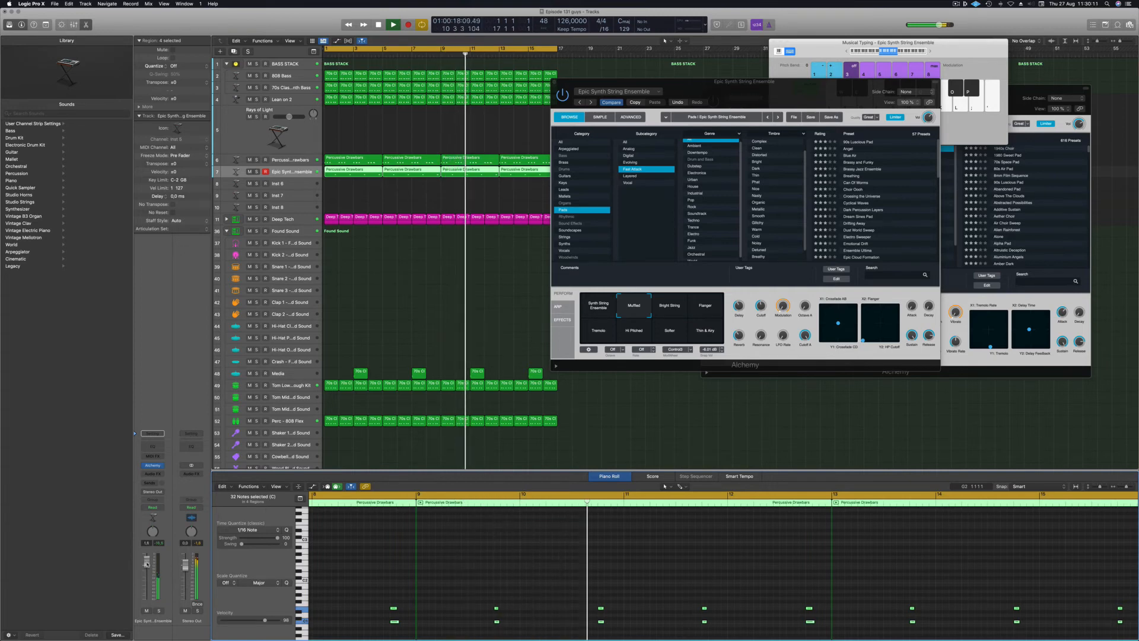
left_click(159, 610)
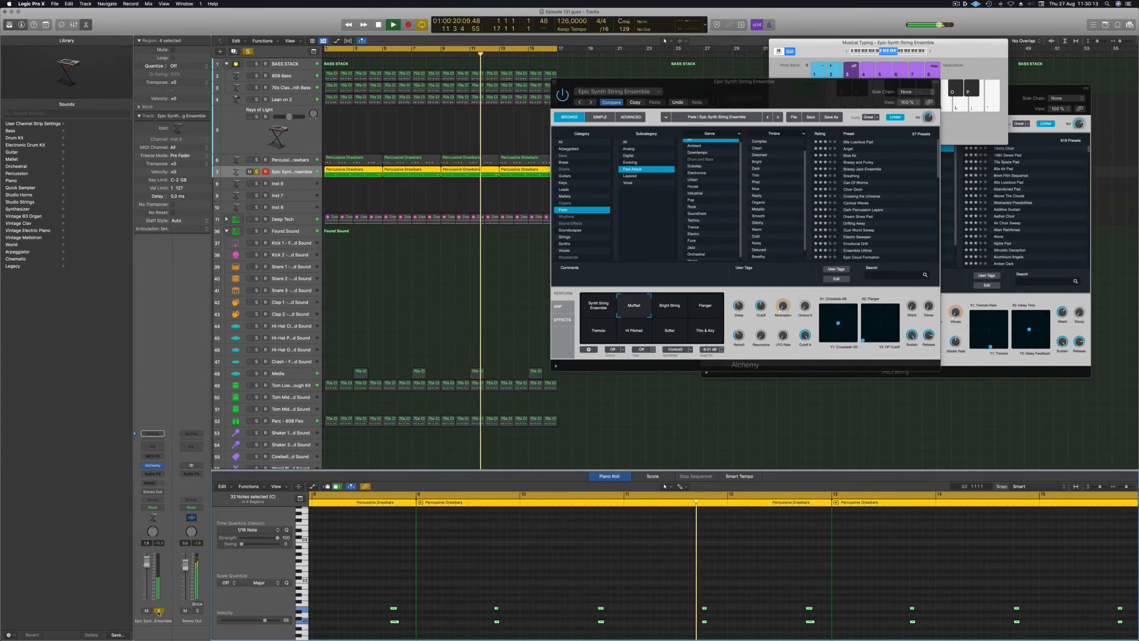
left_click(159, 611)
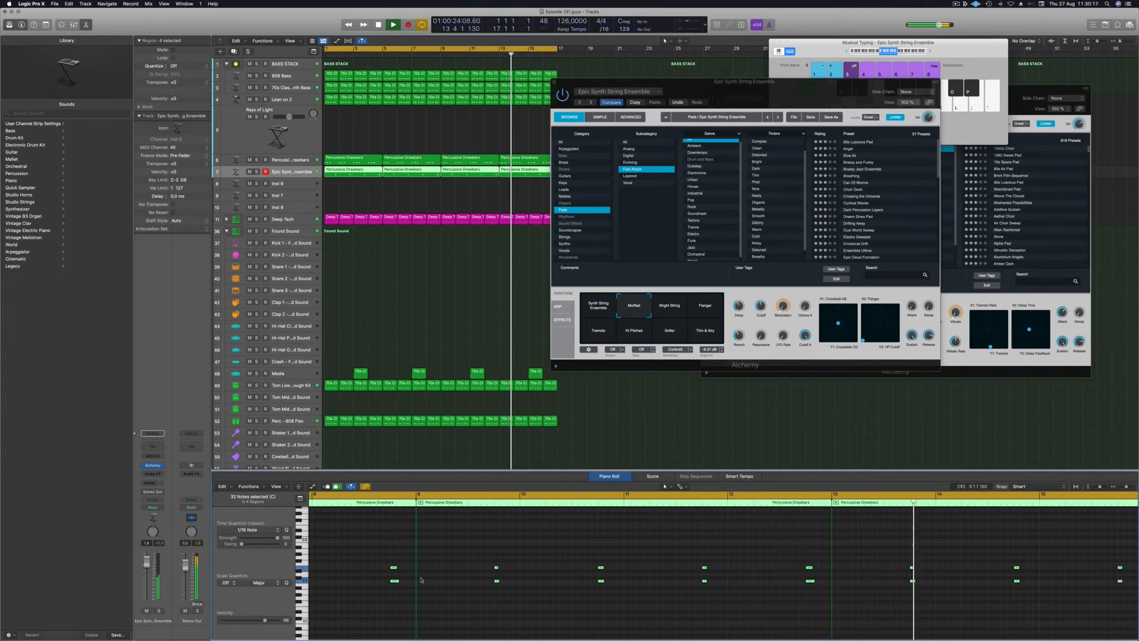
Audition Bright String, Flanger, Thin & Airy and Softer, then return to Muffled at lower volume.
left_click(670, 306)
left_click(697, 307)
left_click(703, 330)
left_click(666, 334)
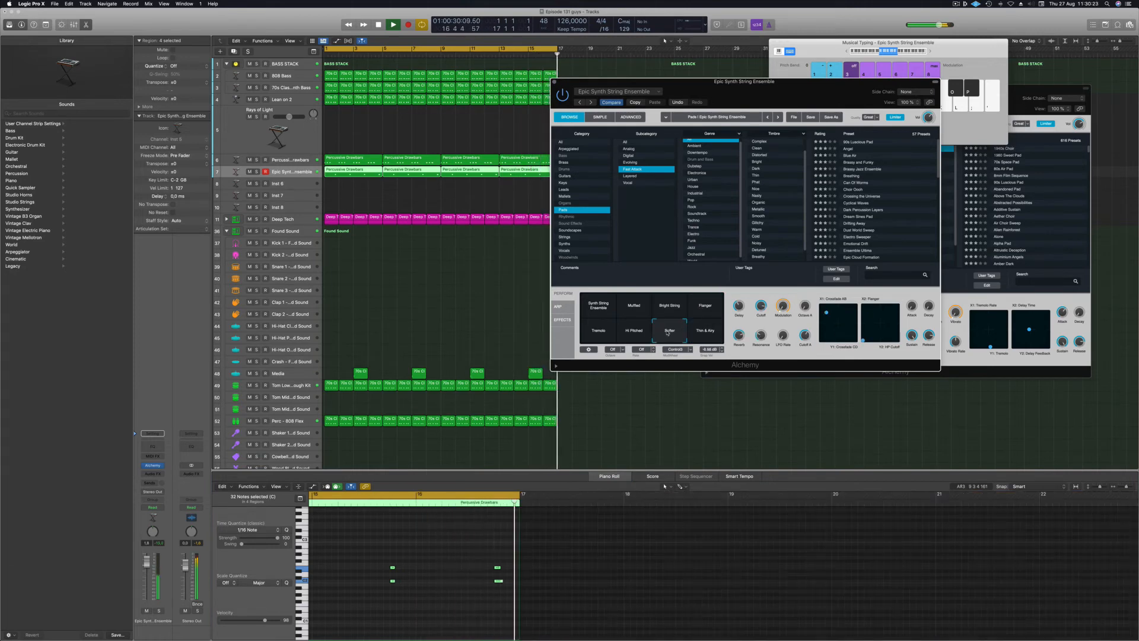
left_click(633, 305)
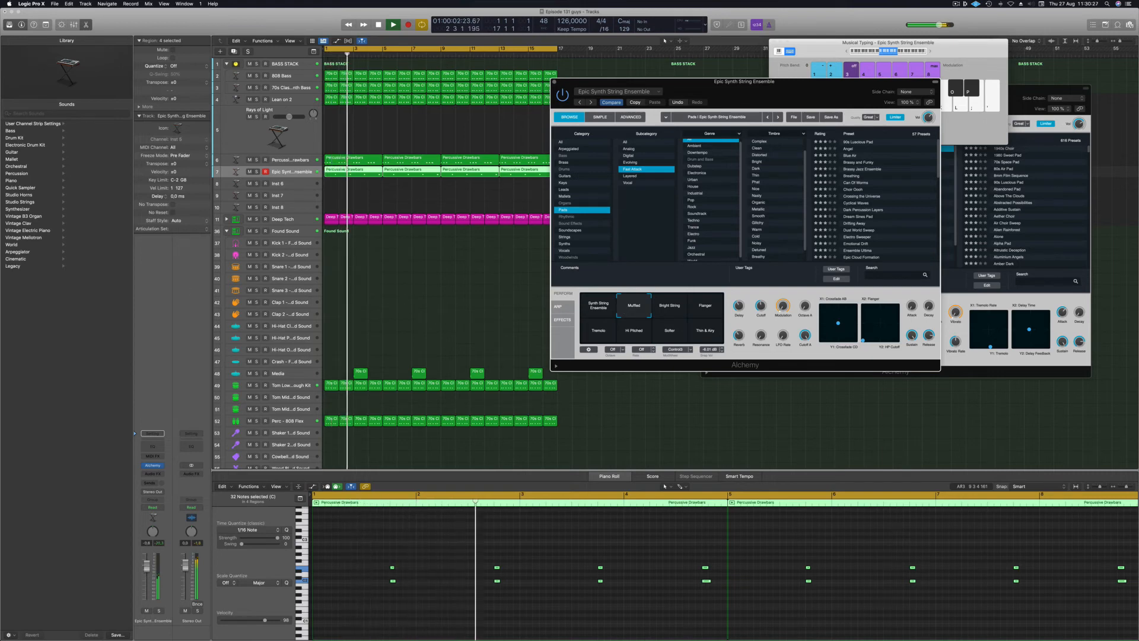
left_click_drag(146, 561, 146, 567)
Add a Channel EQ to the strings with the high-pass raised to 238 Hz.
left_click(153, 446)
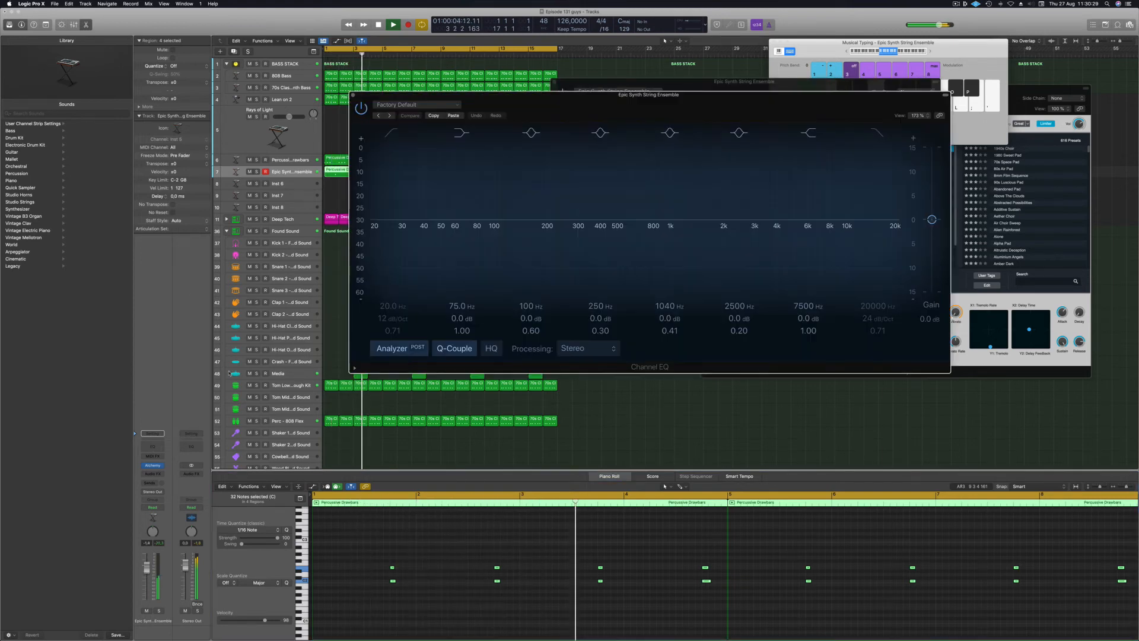
left_click(396, 131)
left_click_drag(387, 213, 577, 211)
left_click(353, 97)
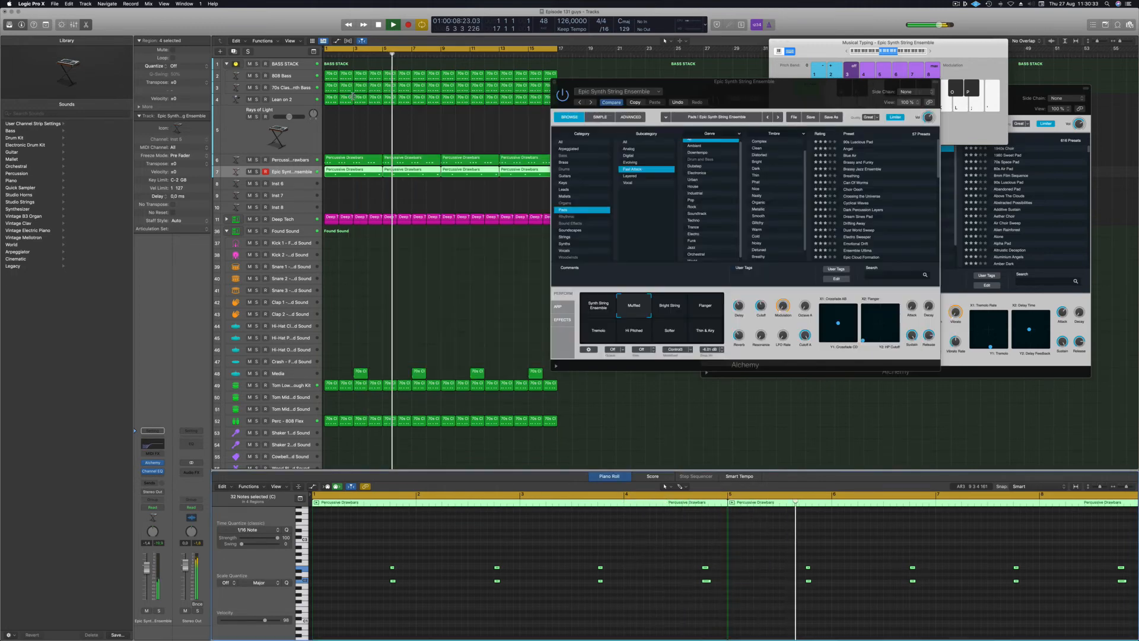
Close the front Alchemy window and delete the regions at bars 7 and 15.
left_click(956, 4)
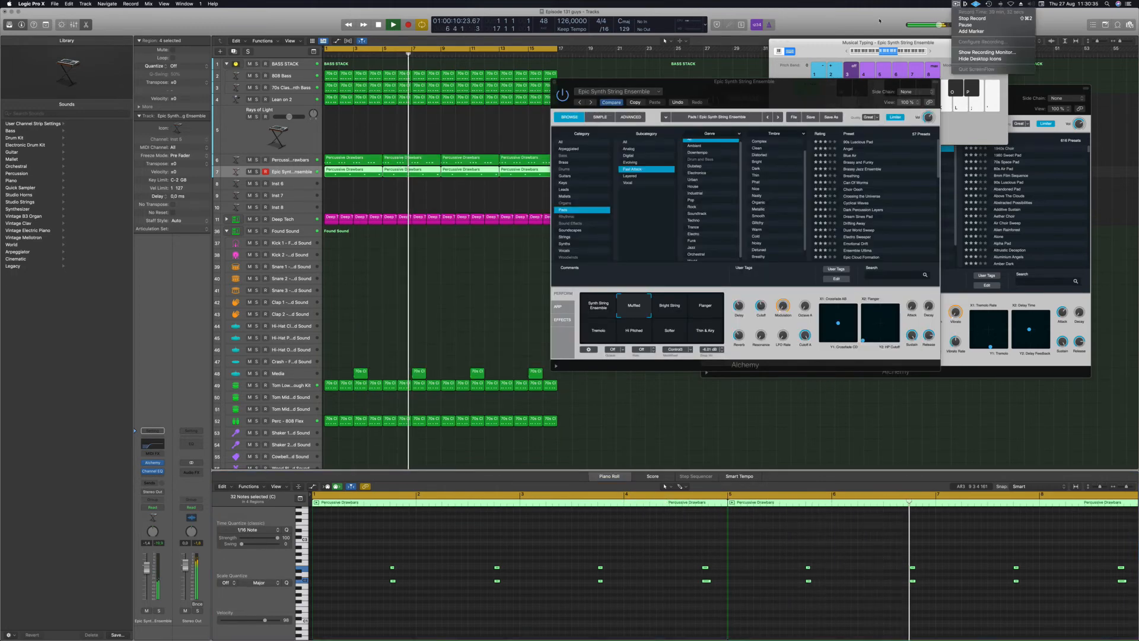
left_click(956, 4)
left_click_drag(740, 87, 687, 95)
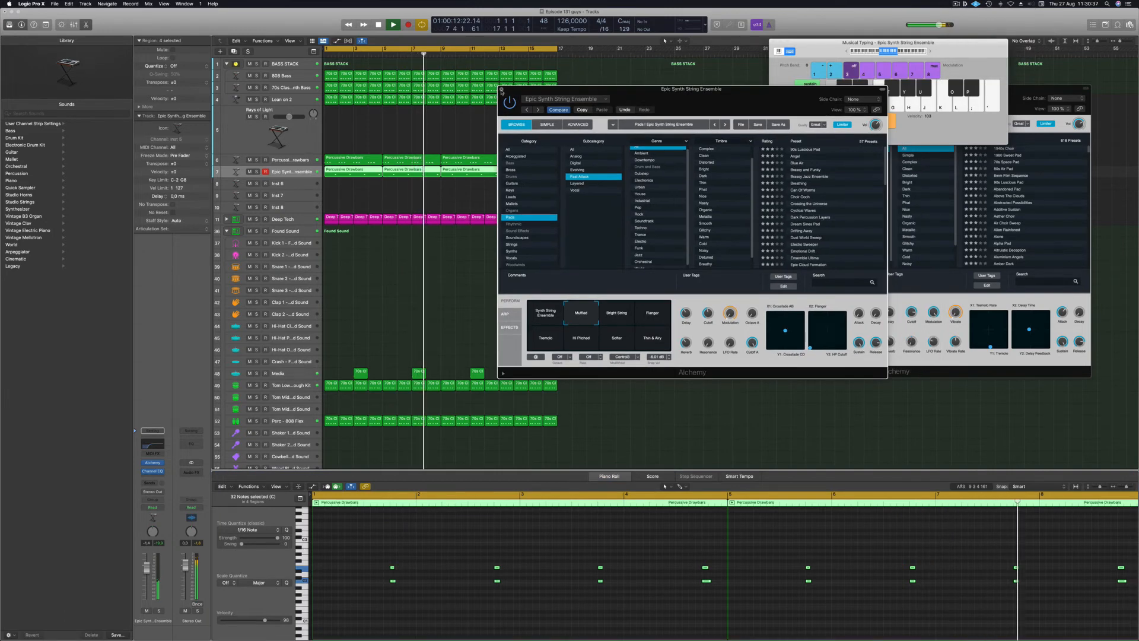
left_click(501, 89)
left_click(398, 332)
key("Return")
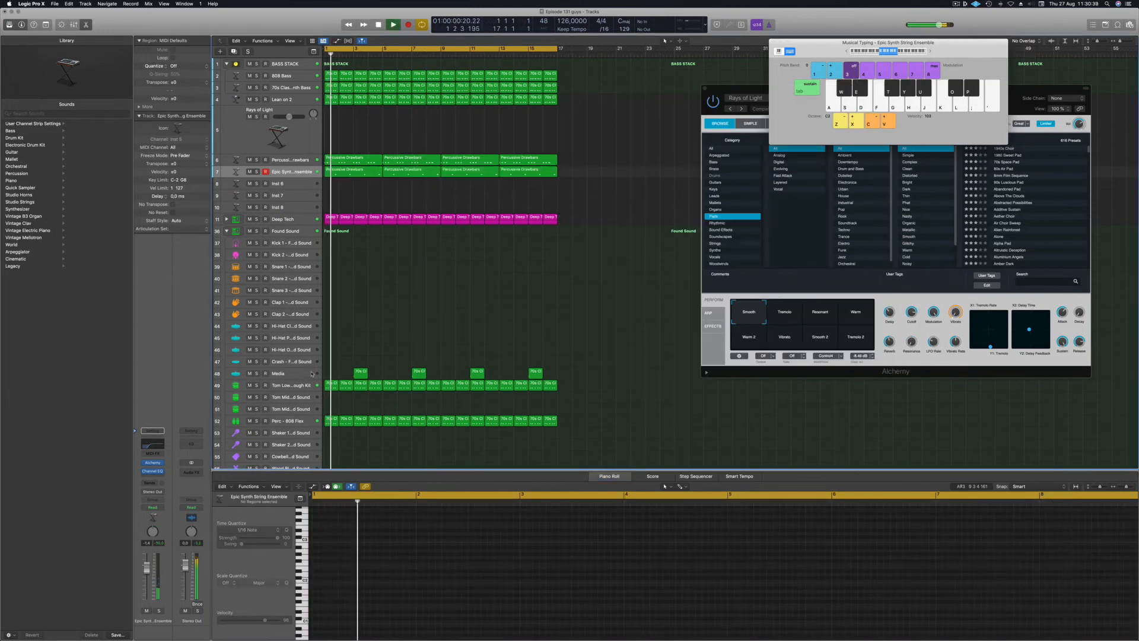
left_click(421, 371)
key("BackSpace")
left_click(536, 372)
key("BackSpace")
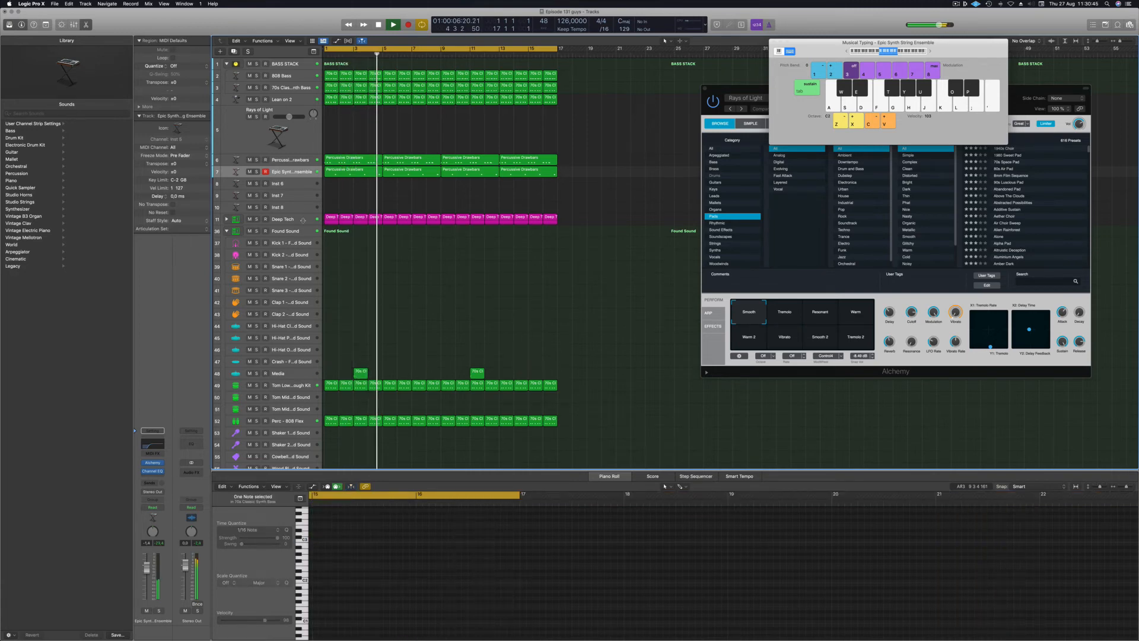
Collapse the Found Sound folder, briefly solo track 7, and reopen the strings' Alchemy instrument.
left_click(226, 231)
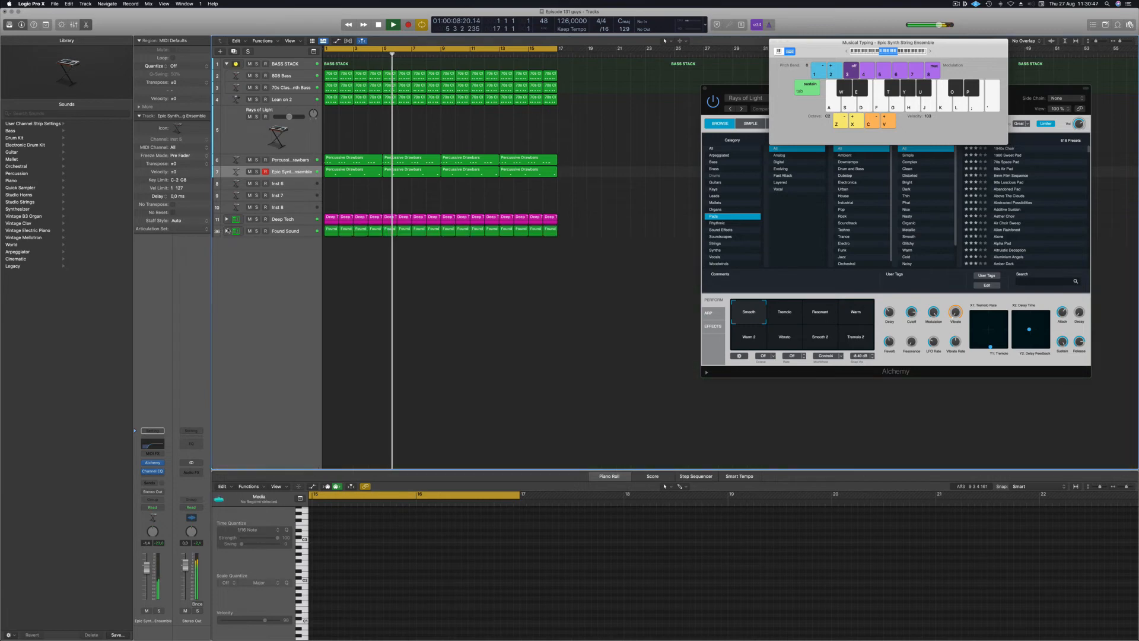
scroll(372, 319, "up", 5)
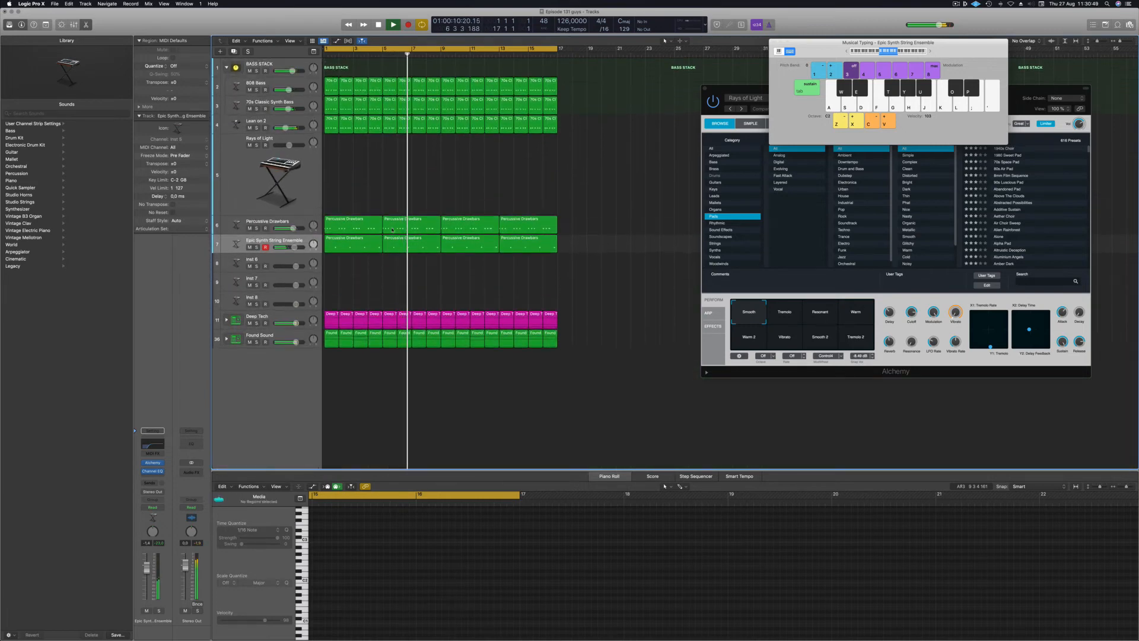
left_click(256, 248)
left_click(257, 248)
left_click(239, 246)
left_click(152, 463)
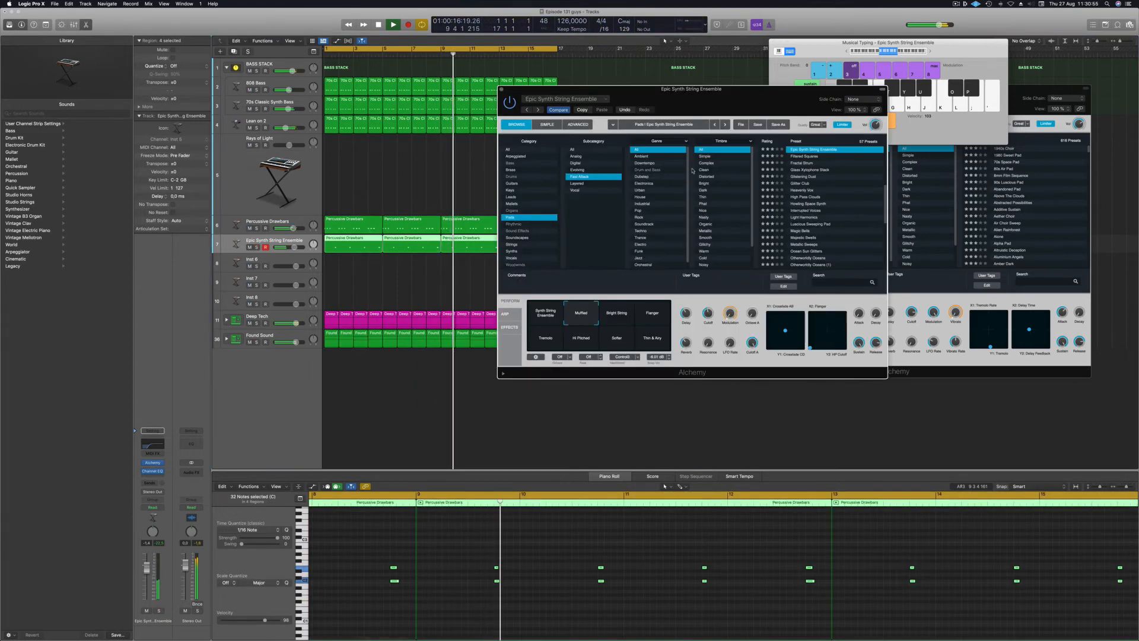
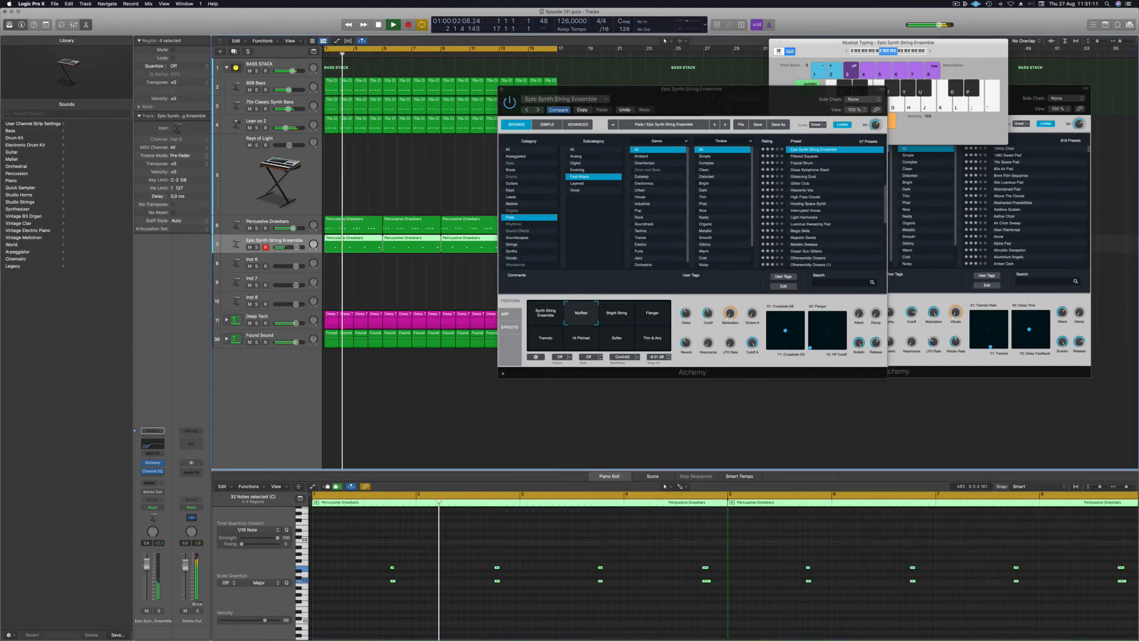
Close the extra Alchemy window, select the Percussive Drawbars track and restart playback.
left_click(501, 90)
scroll(416, 185, "left", 3)
scroll(427, 184, "down", 3)
scroll(403, 179, "down", 4)
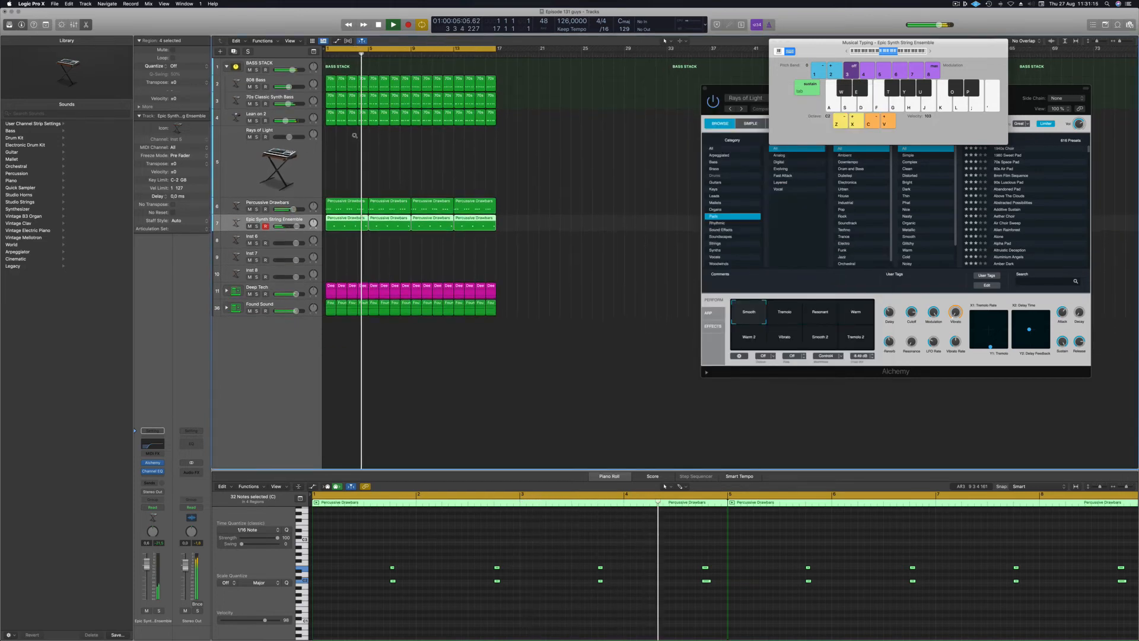
scroll(293, 179, "down", 1)
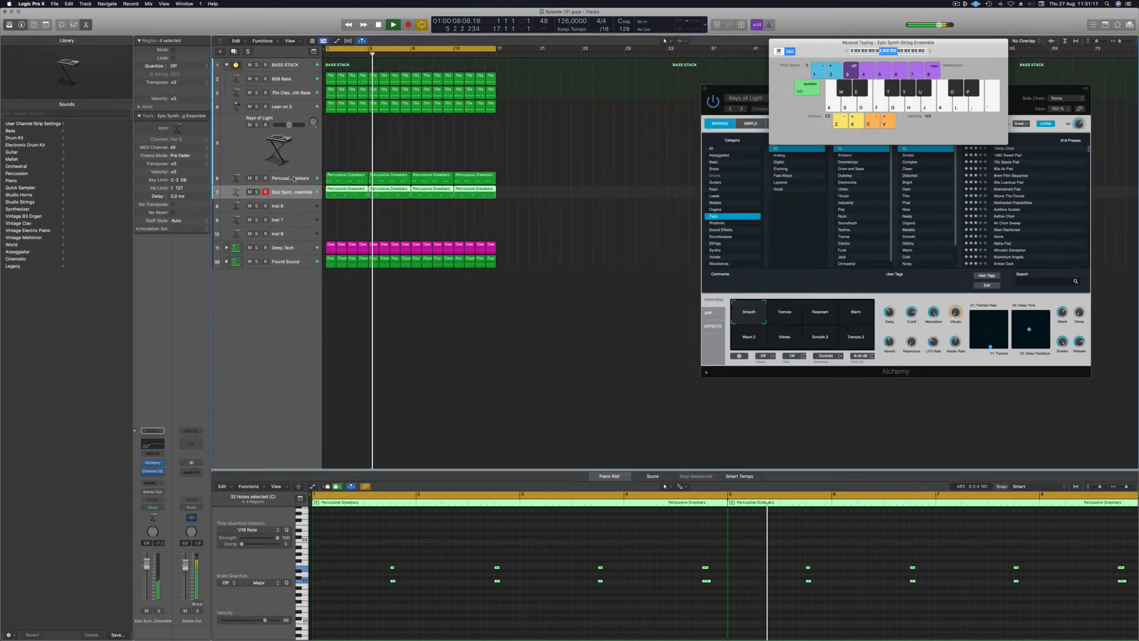
left_click(285, 178)
key("Return")
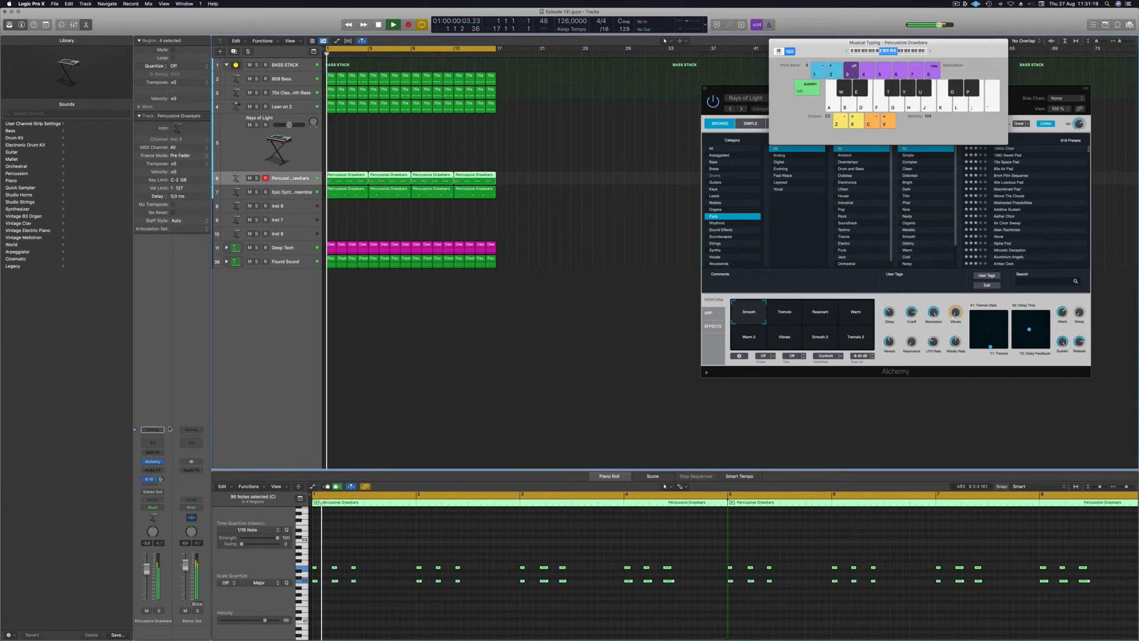
Add a Channel EQ to Percussive Drawbars with the low cut raised to about 228 Hz.
left_click(152, 443)
left_click(397, 136)
left_click_drag(399, 214, 583, 212)
left_click(353, 94)
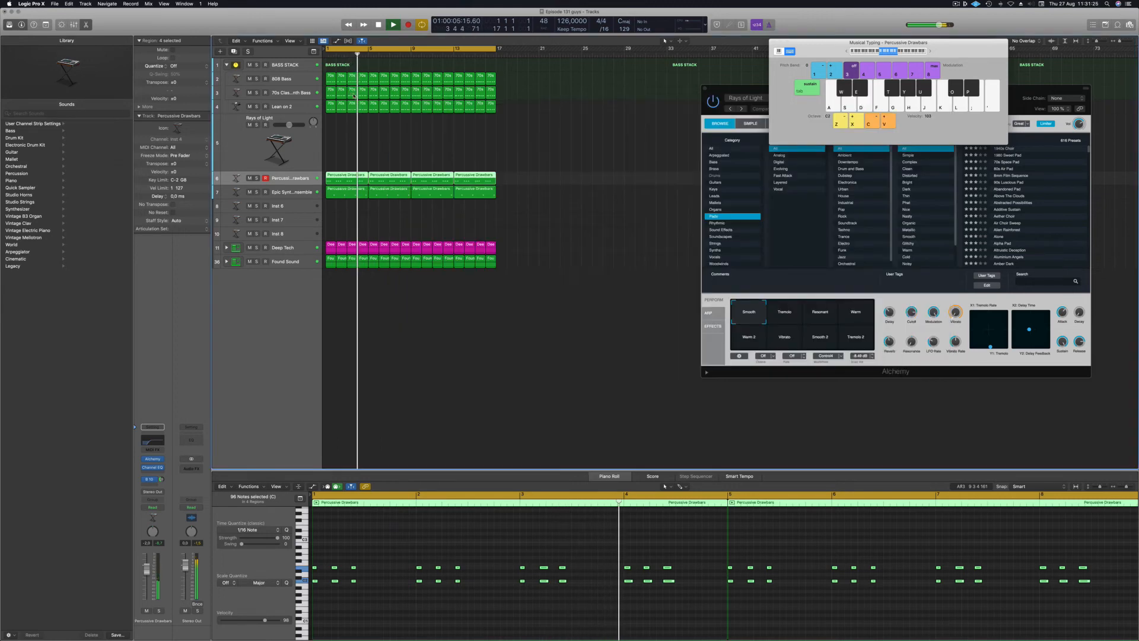
left_click(429, 157)
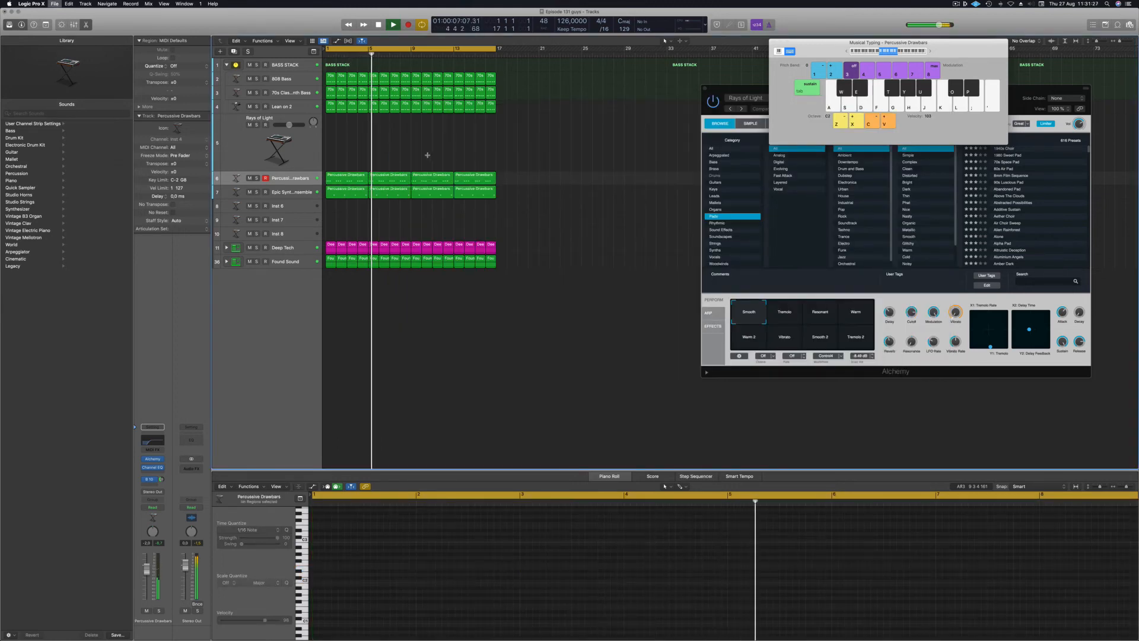
scroll(428, 158, "up", 5)
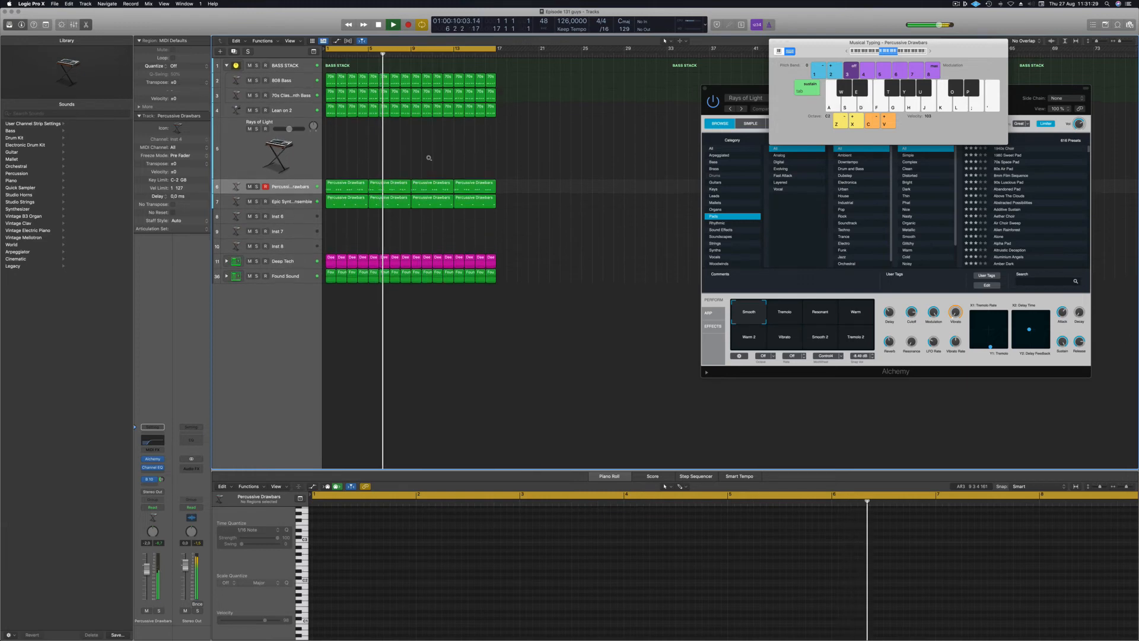
scroll(415, 171, "left", 2)
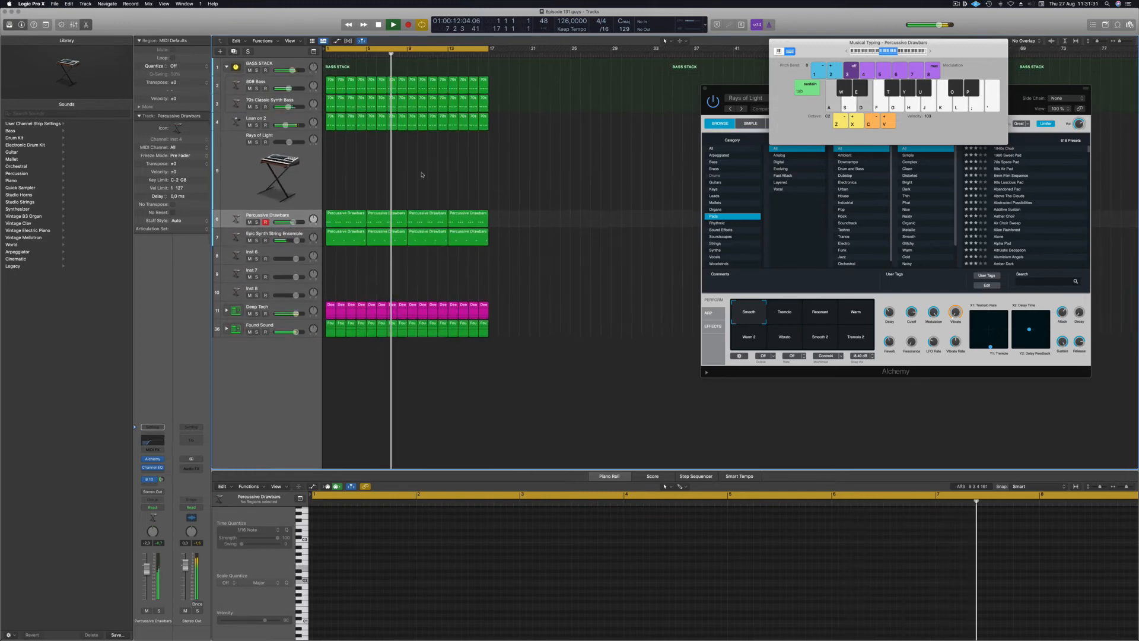
Select Rays of Light, filter Alchemy's browser to Leads, and load 80s Synth Pop Lead.
left_click(244, 171)
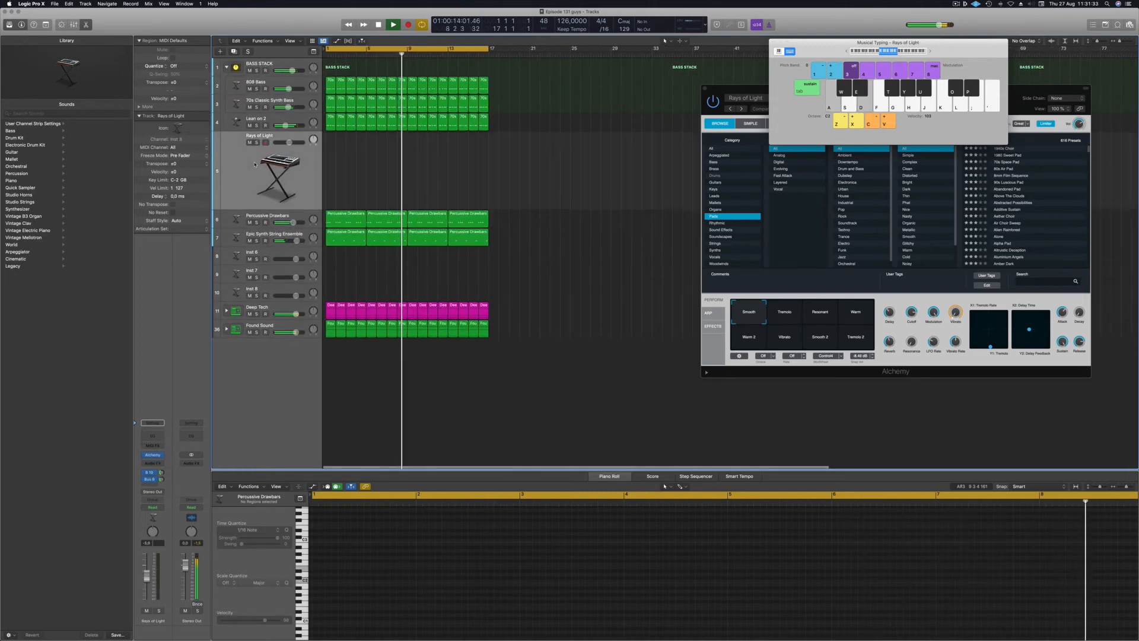
left_click_drag(723, 89, 612, 158)
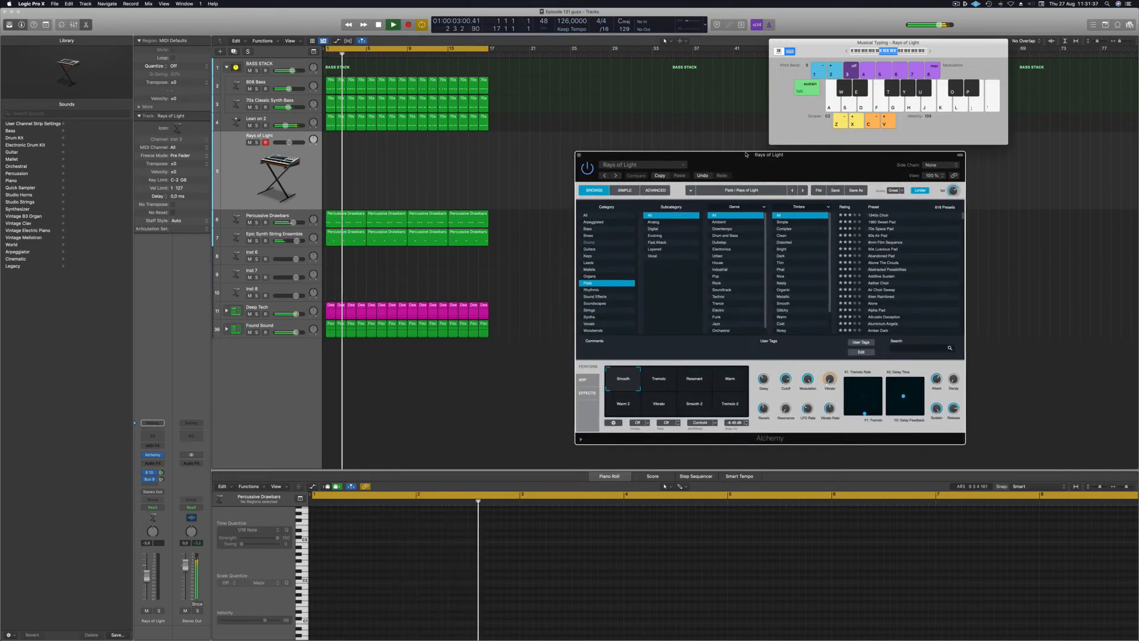
left_click_drag(741, 159, 695, 159)
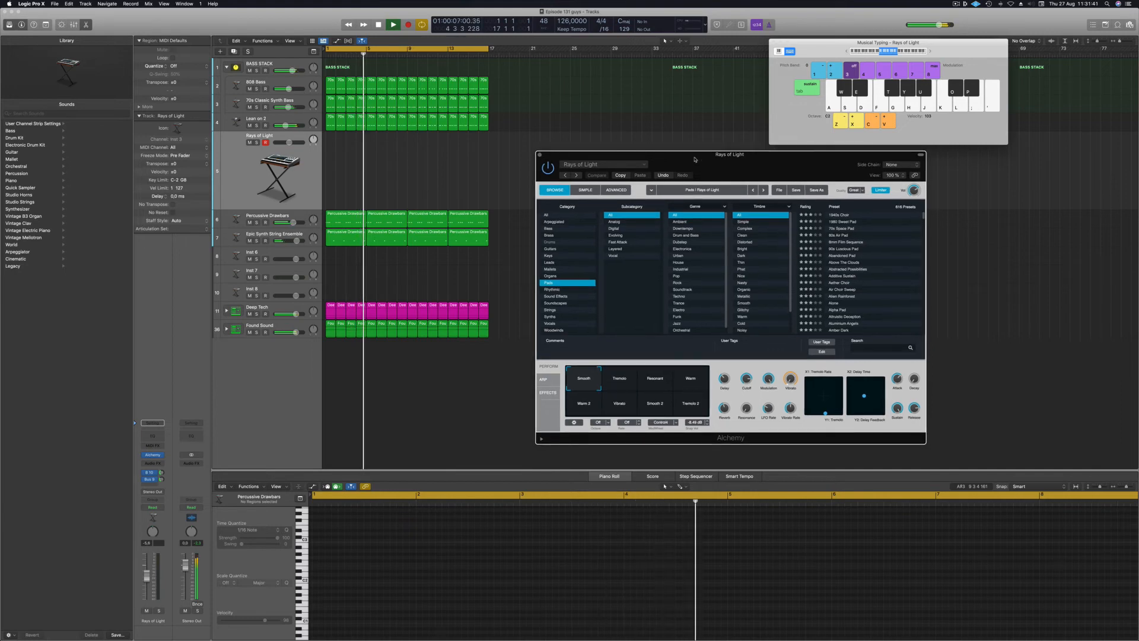
left_click(569, 262)
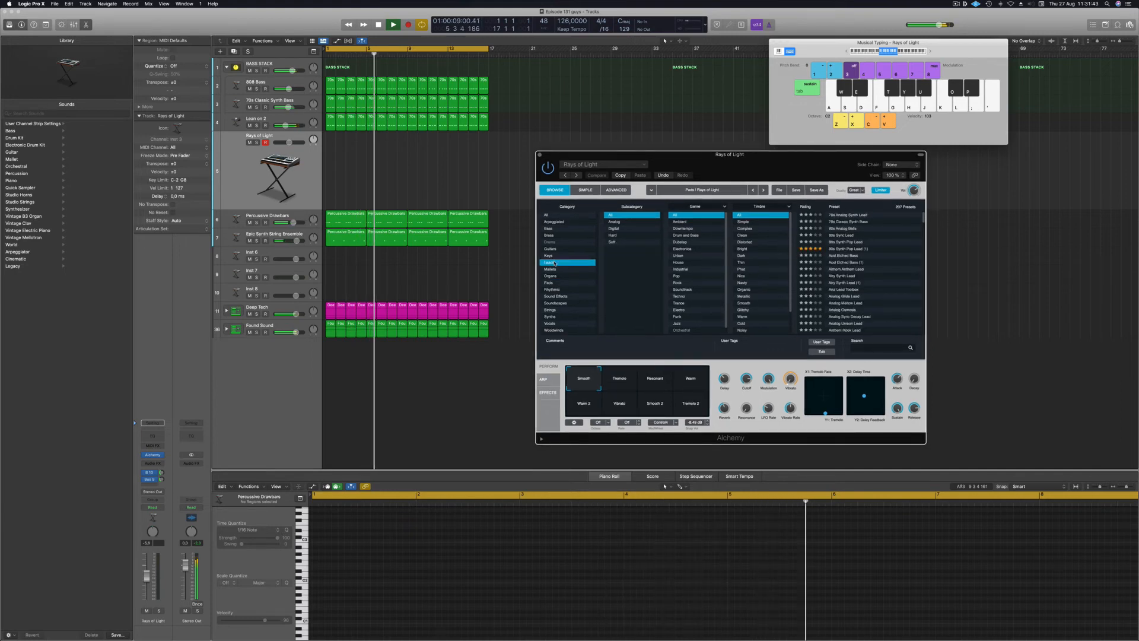
left_click(847, 249)
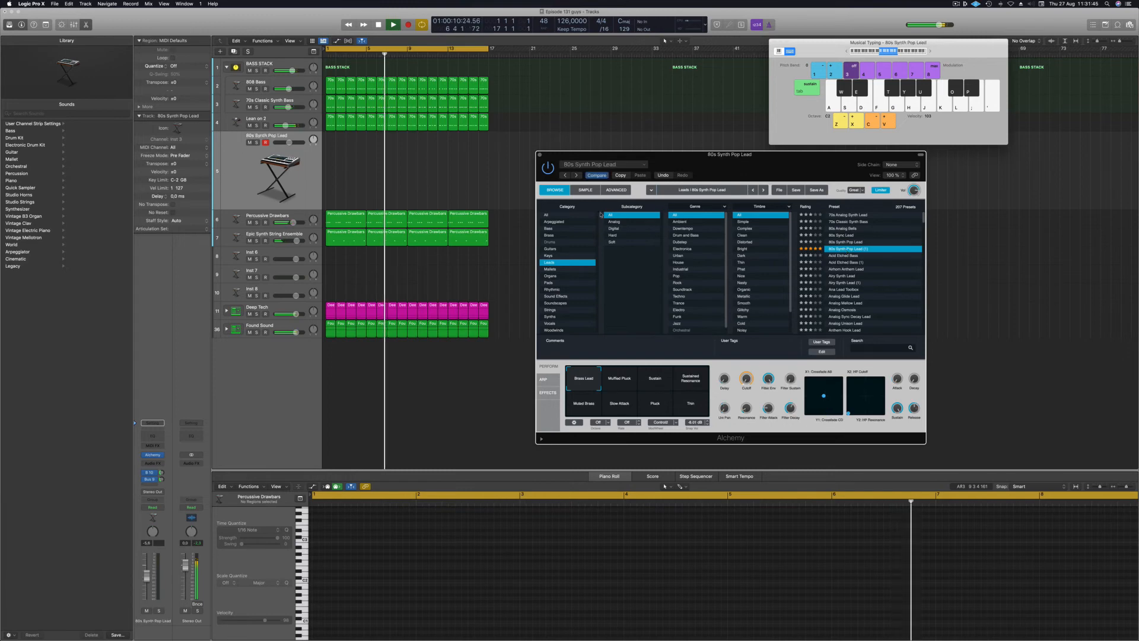
Audition the lead while setting Bus 9 to -23.4 dB, Bus 10 to -16.3 dB, volume -11.2 dB.
left_click(256, 187)
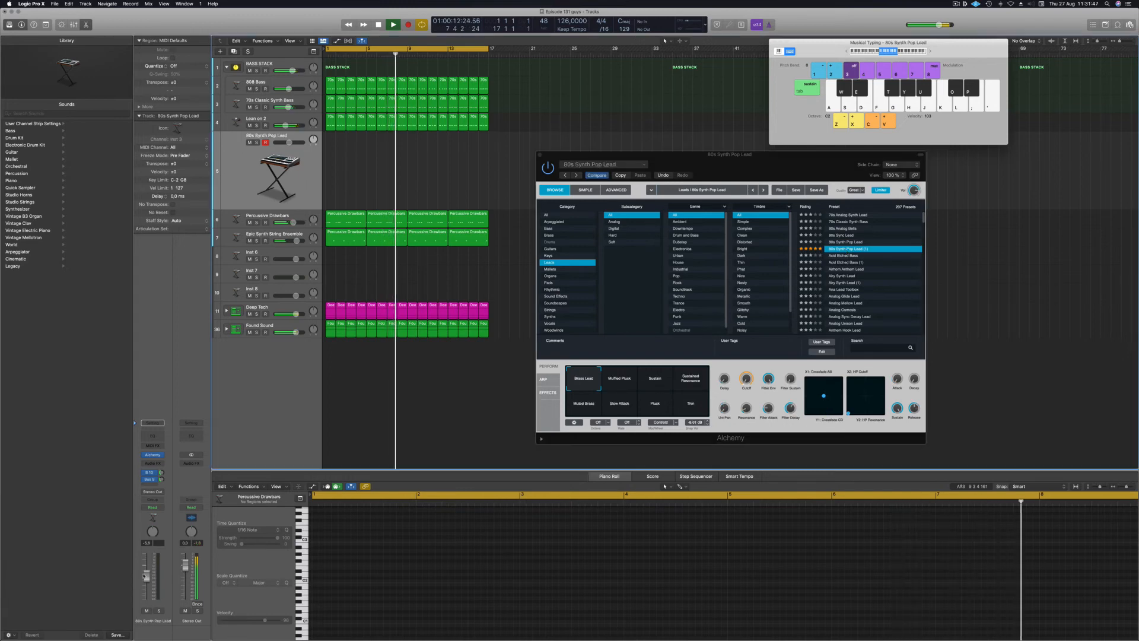
key("l")
key("k")
key("j")
key("g")
key("l")
key("j")
left_click_drag(161, 479, 161, 477)
key("j")
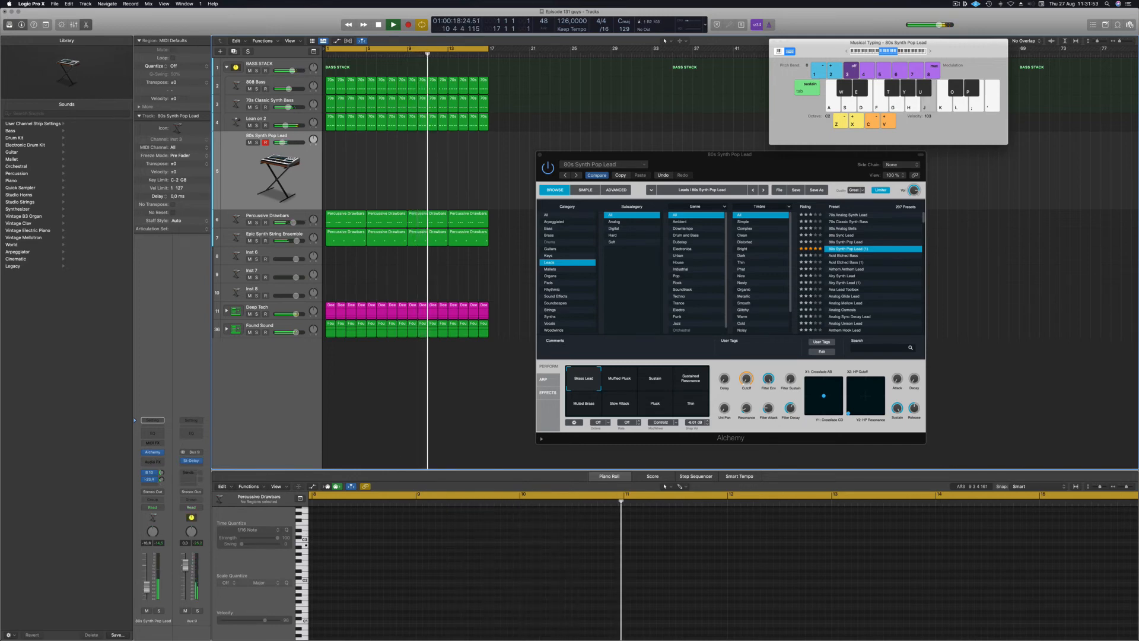
left_click(161, 472)
key("l")
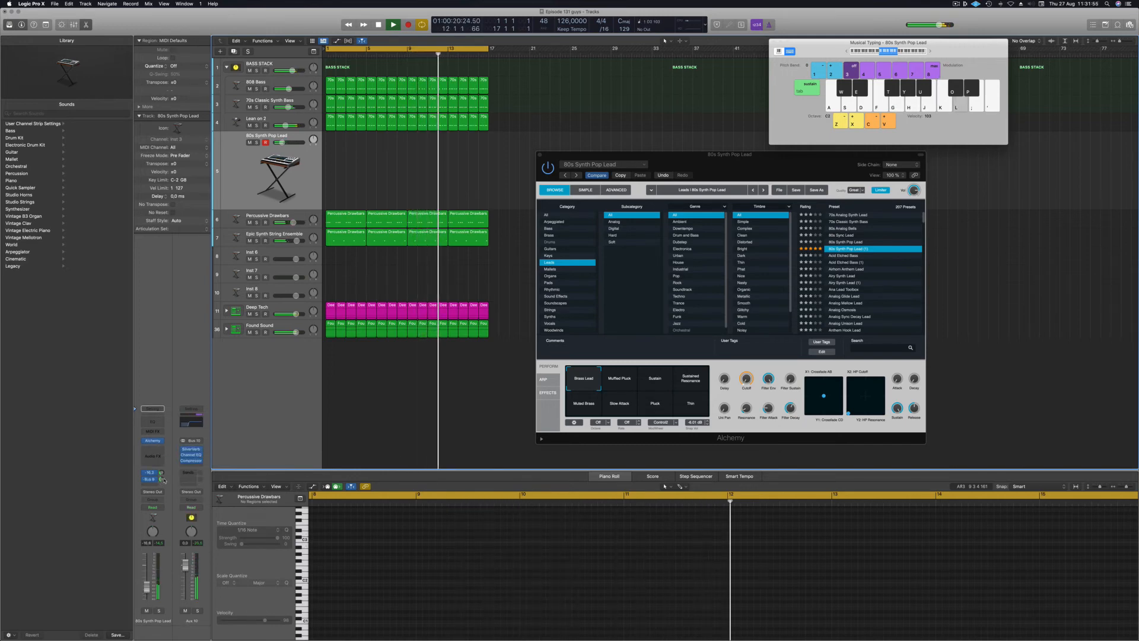
key("j")
left_click_drag(147, 586, 148, 580)
key("g")
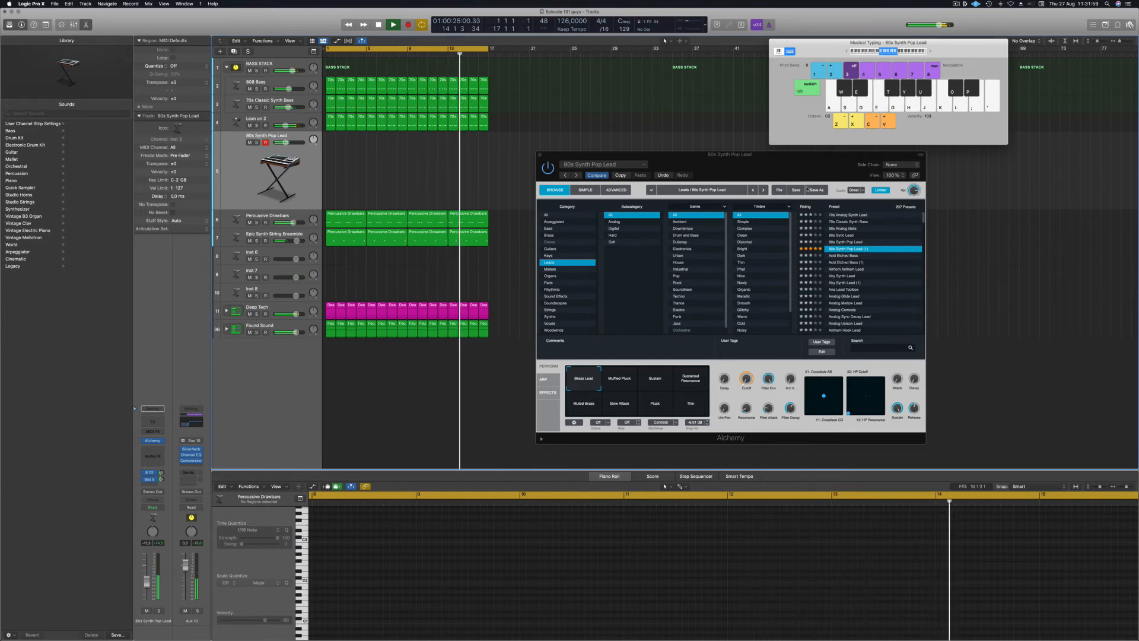
Shift the Musical Typing range to C3 and audition Acid Etched Bass and Airy Synth Lead.
left_click_drag(801, 171, 817, 168)
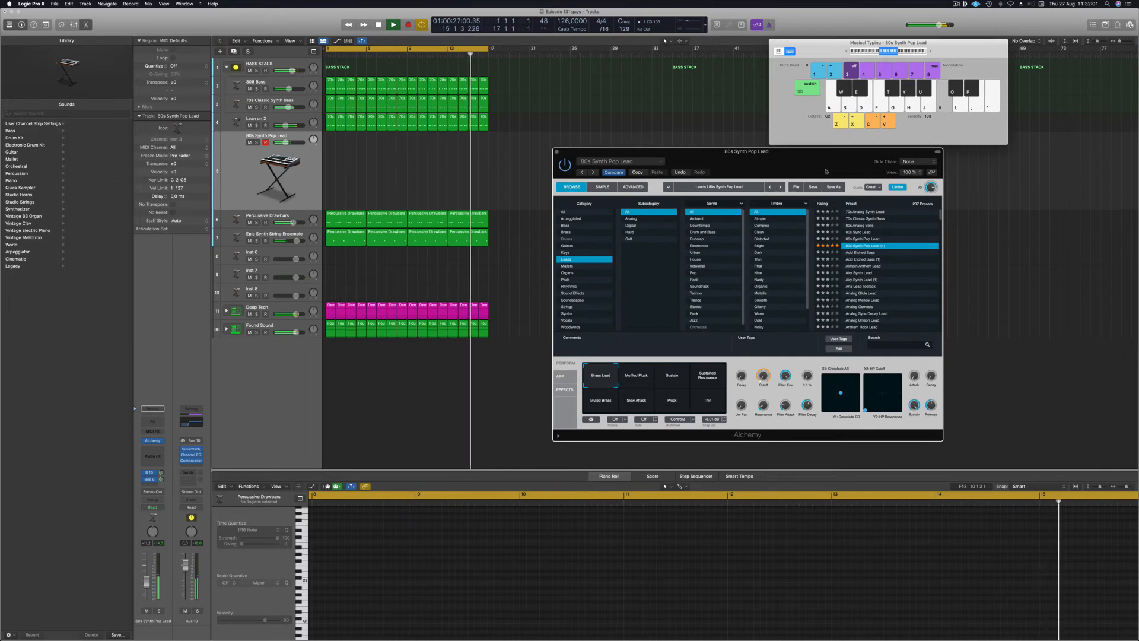
left_click(930, 51)
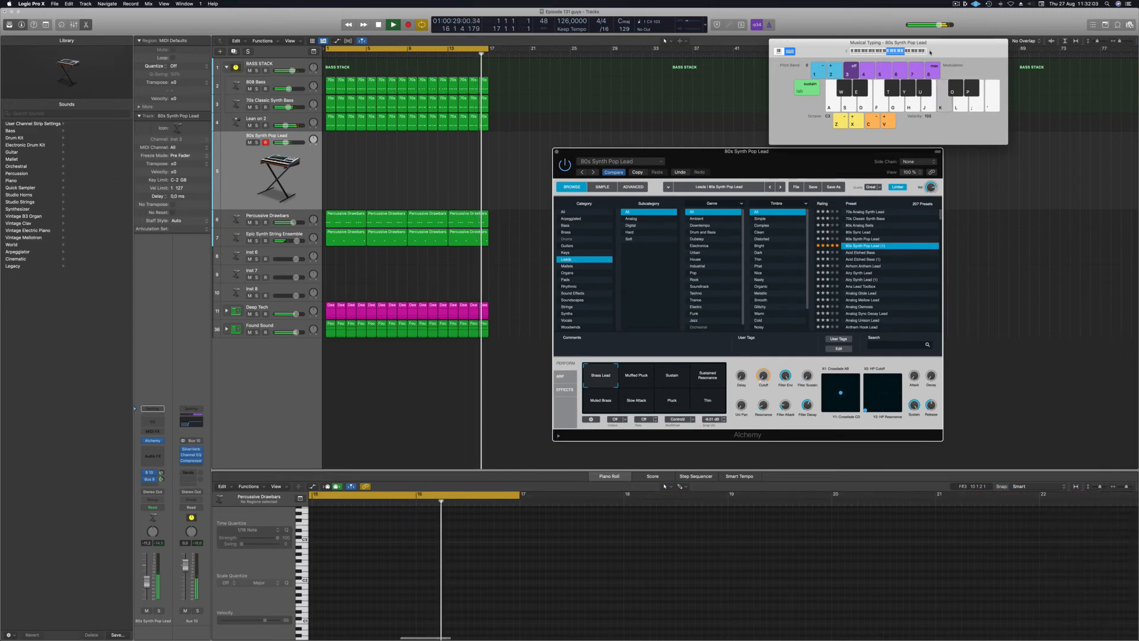
left_click_drag(929, 43, 949, 46)
left_click_drag(800, 148, 811, 86)
left_click(866, 192)
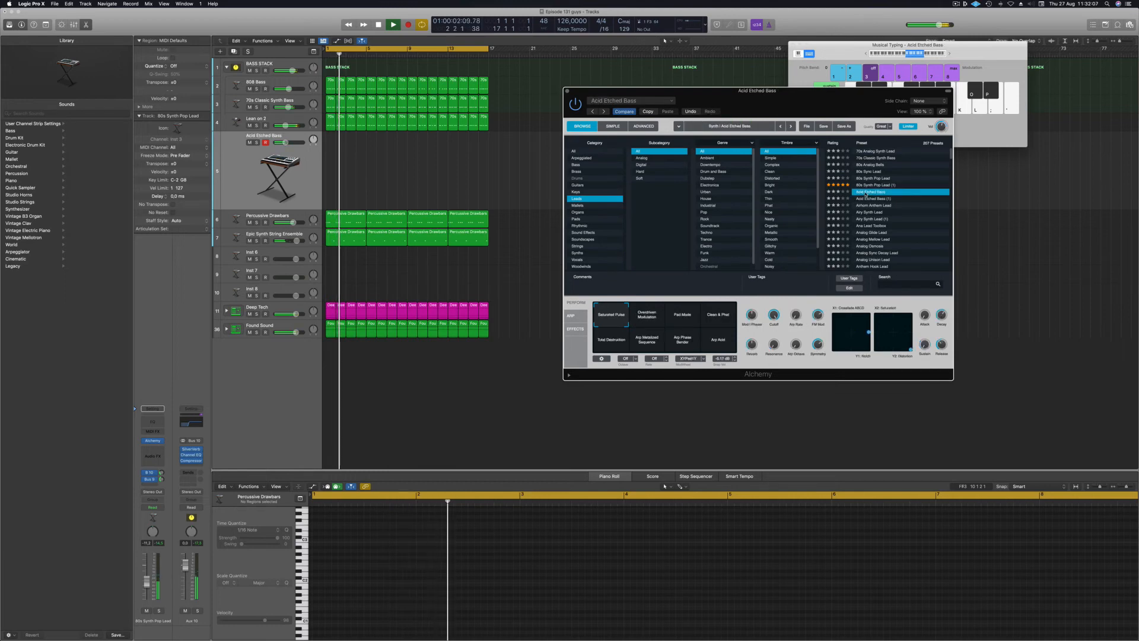
key("k")
key("h")
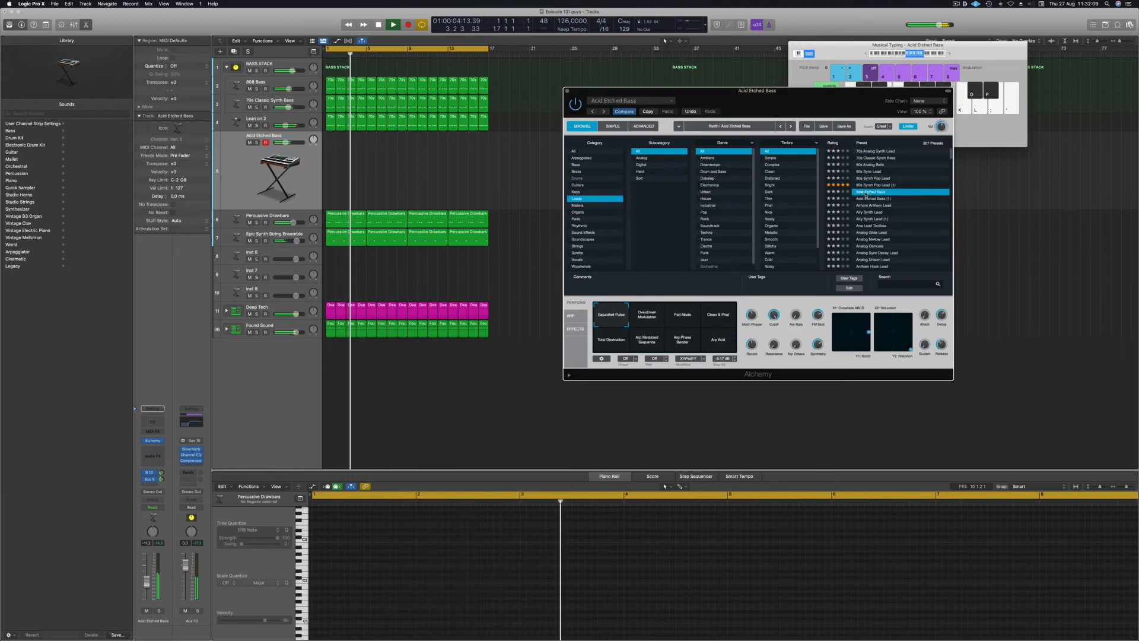
left_click(865, 212)
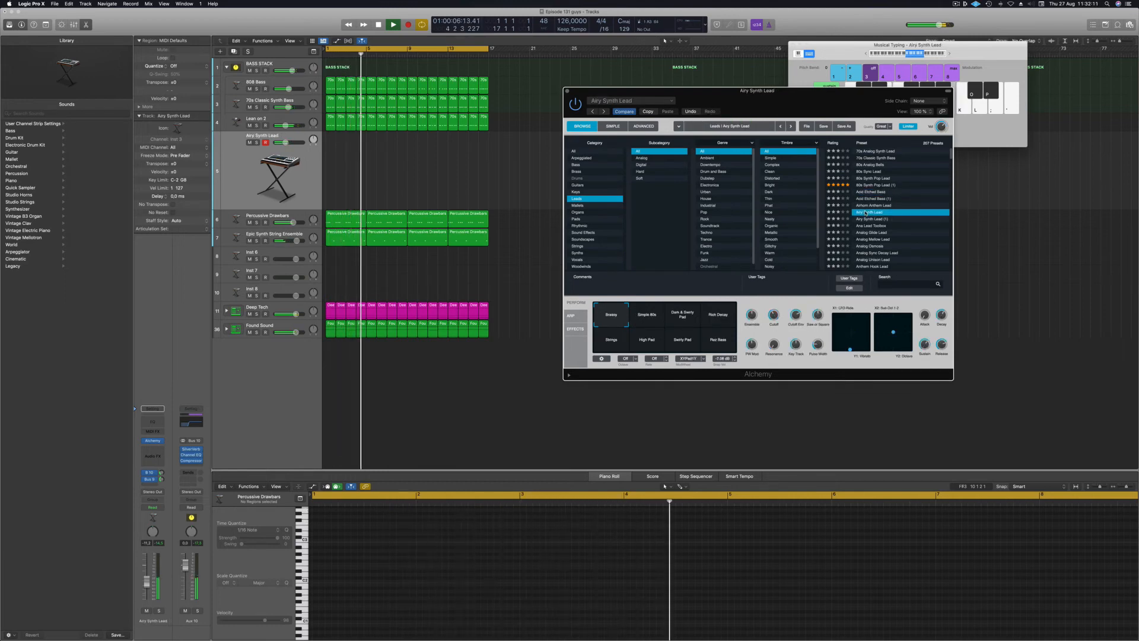
key("j")
Try Analog Sync Decay Lead, then settle on the Les Inferno preset.
scroll(872, 222, "down", 2)
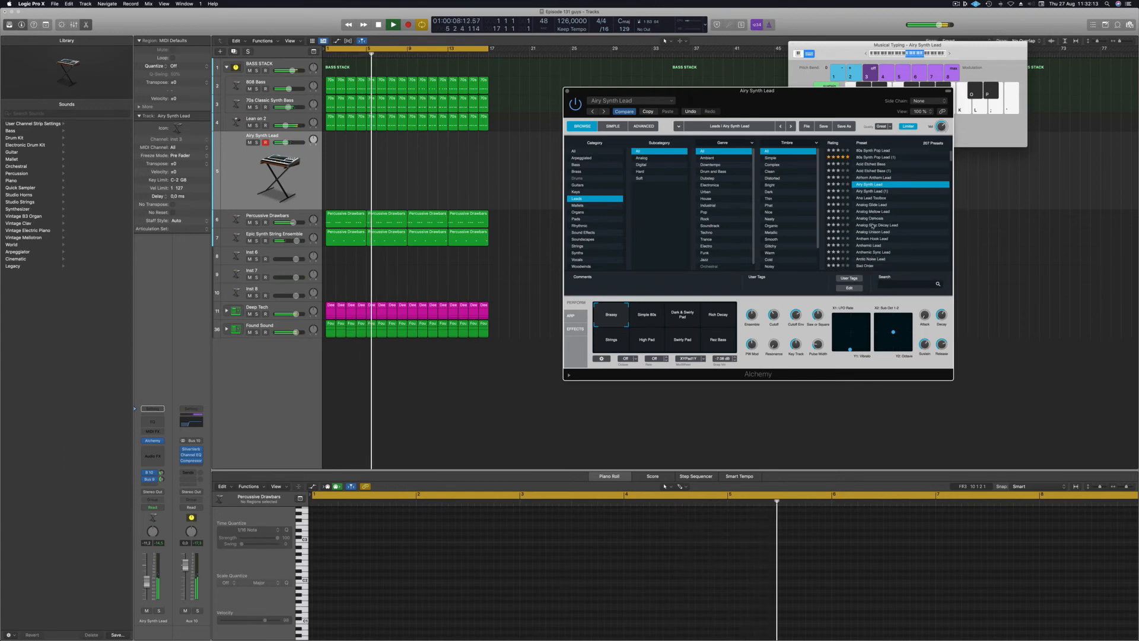
left_click(872, 225)
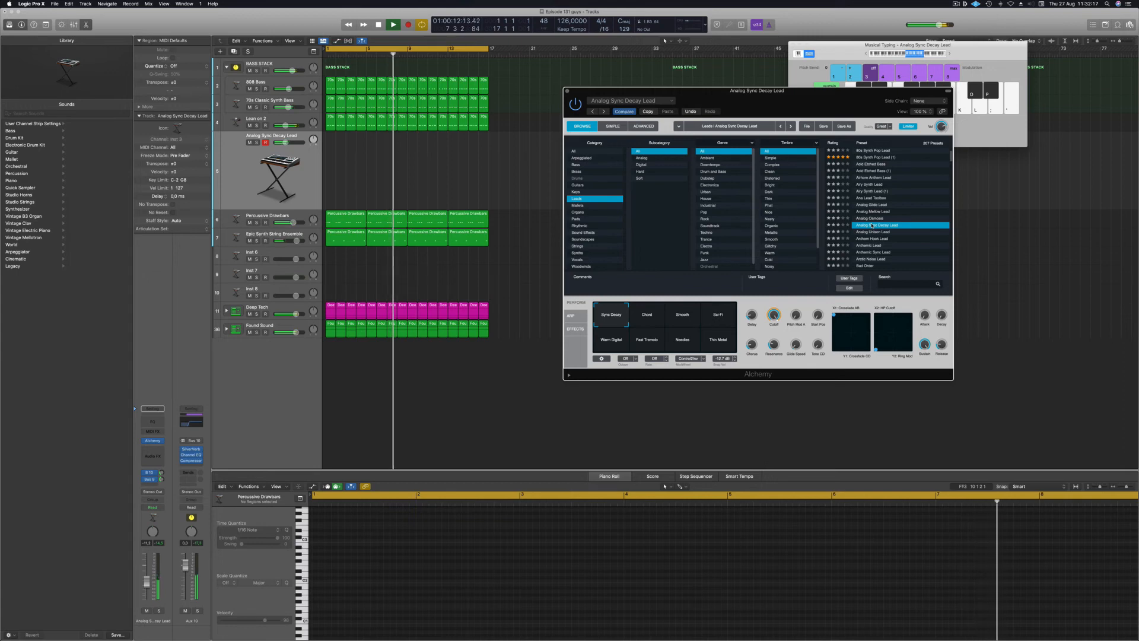
left_click_drag(951, 157, 950, 205)
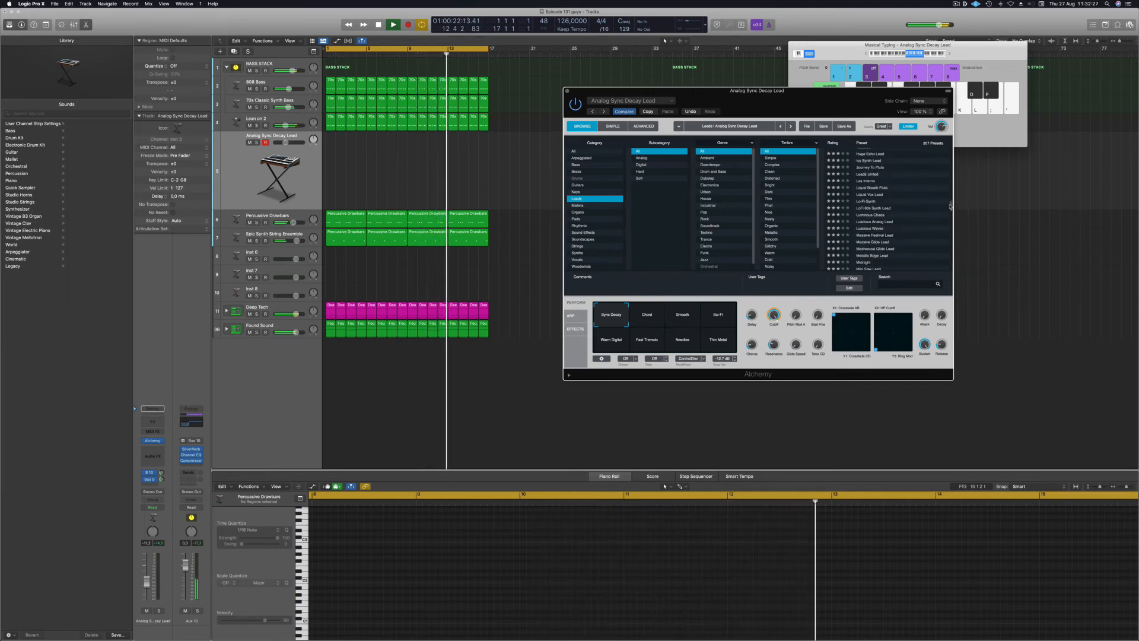
scroll(922, 214, "up", 1)
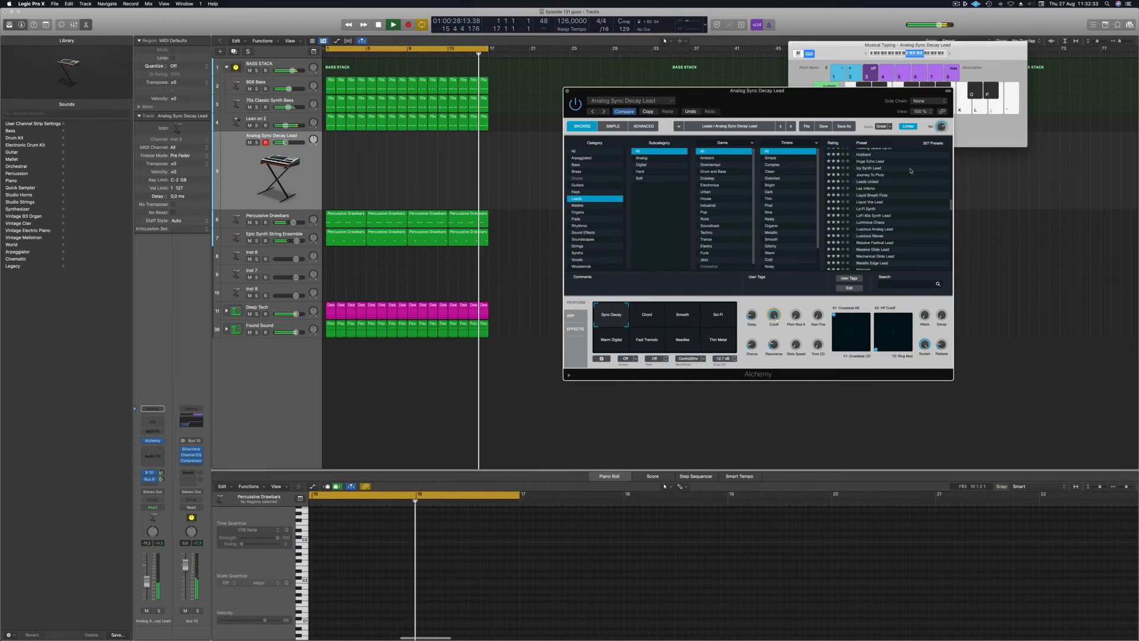
left_click(885, 188)
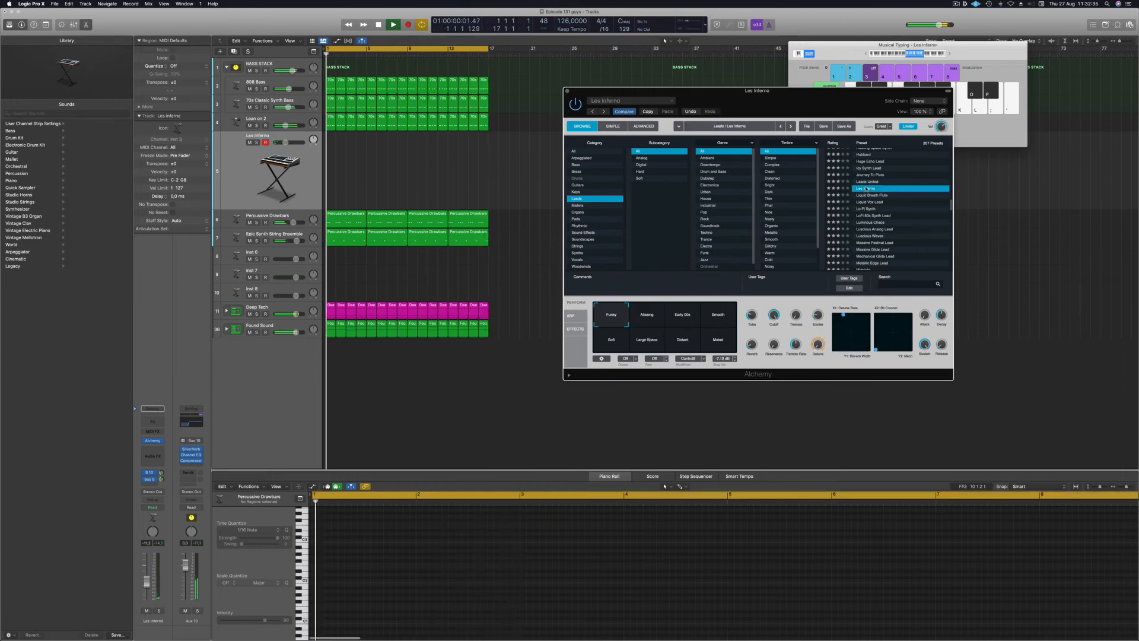
Try Luminous Chaos (Majestic Universe variation) and Luscious Analog Lead, set volume -8.4 dB, then load Midnight.
scroll(888, 201, "down", 1)
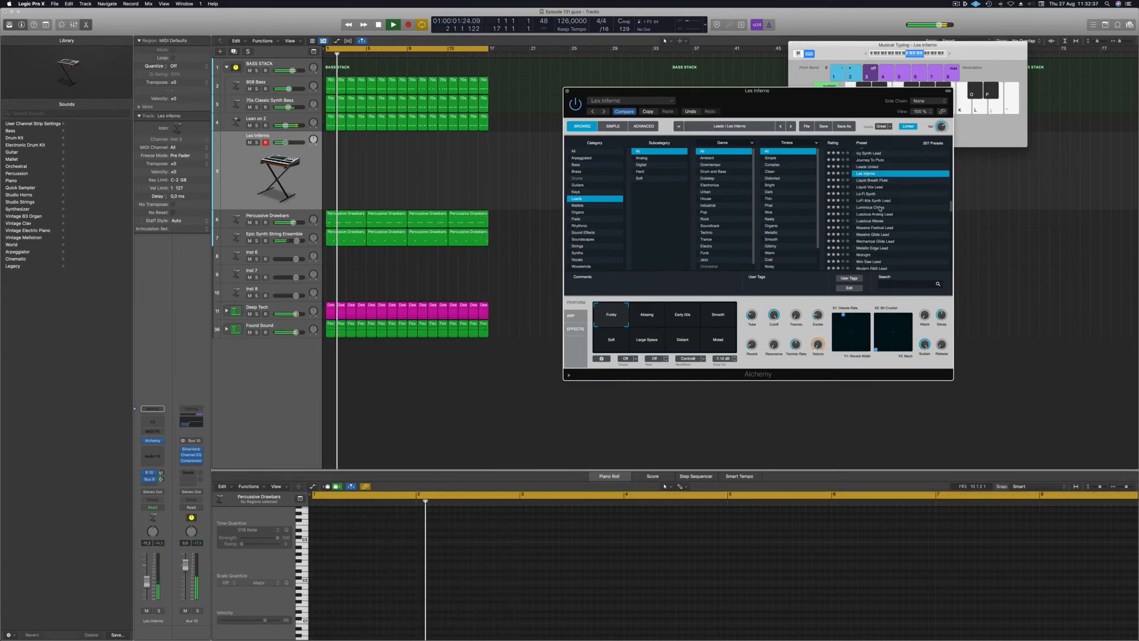
left_click(880, 208)
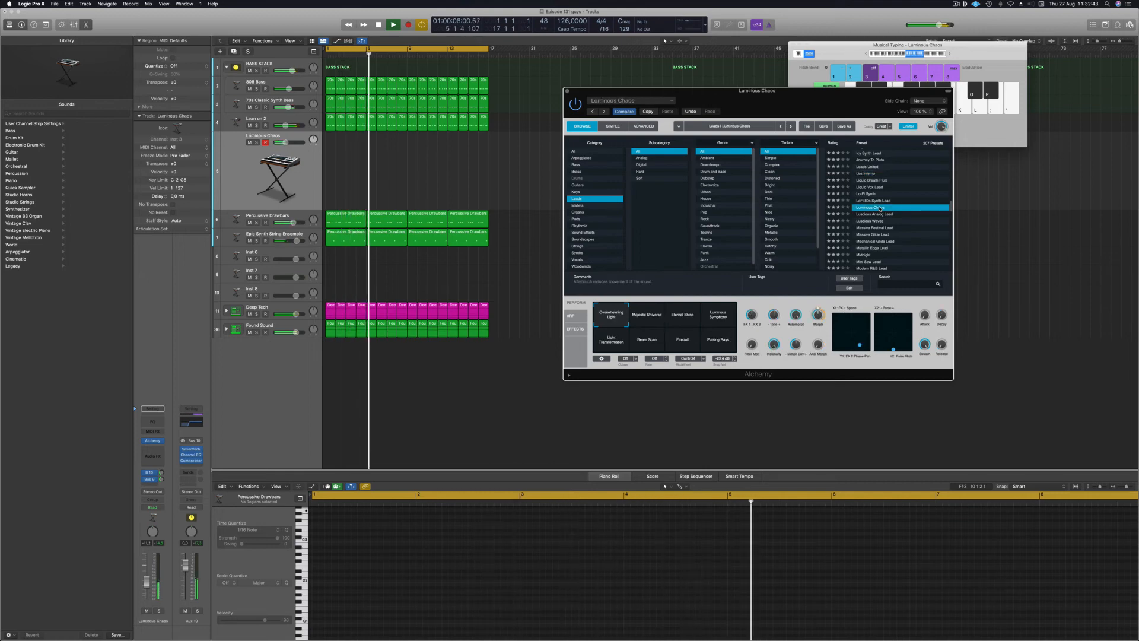
left_click(646, 318)
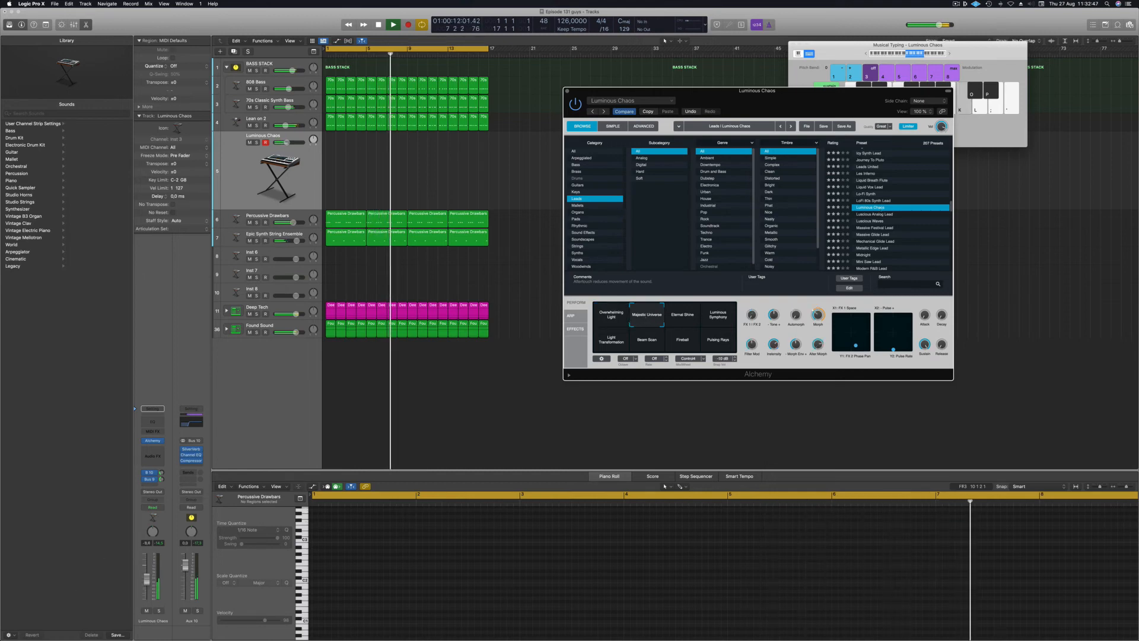
left_click_drag(146, 580, 146, 579)
left_click(881, 216)
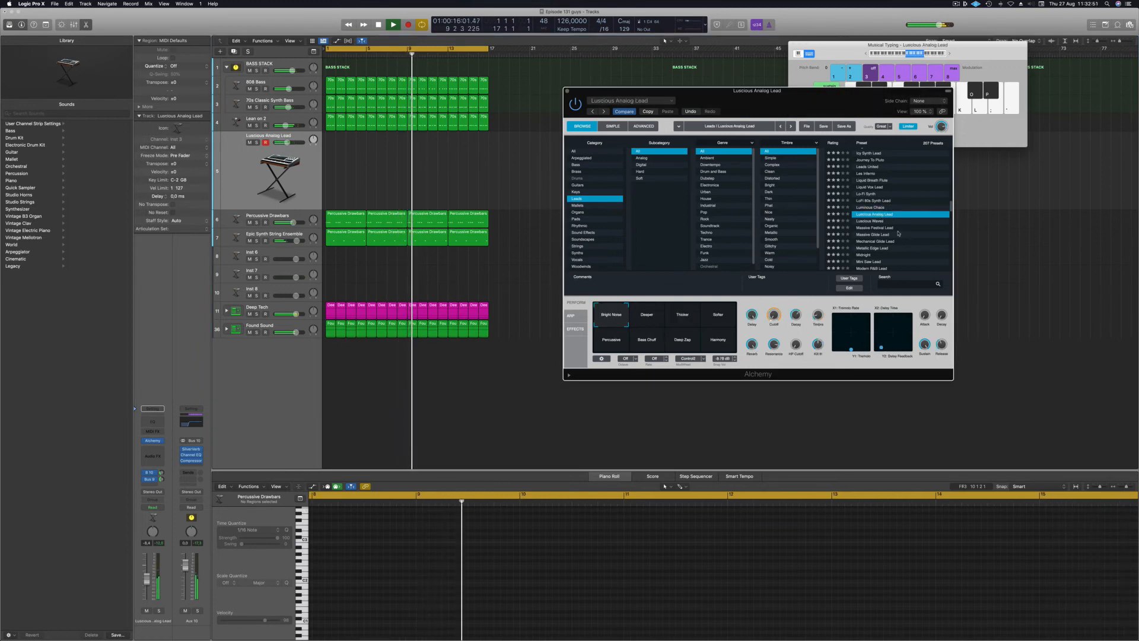
scroll(897, 234, "down", 2)
left_click(865, 224)
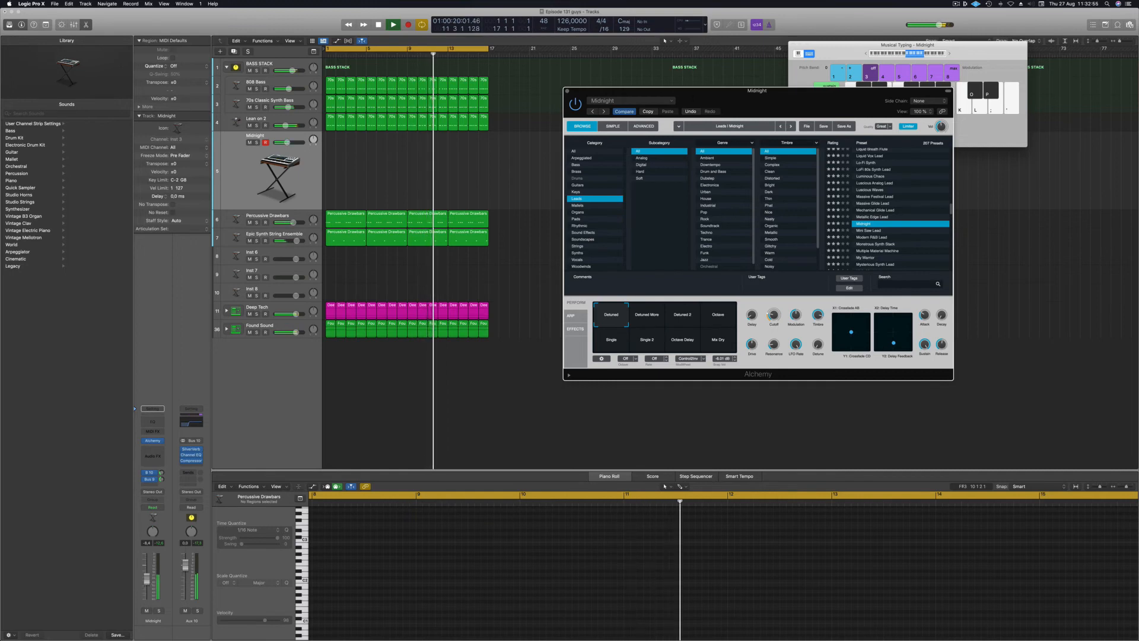
Audition Midnight, then try Monstrous Synth Stack with its Thick Midrange and No Bass variations.
left_click(481, 337)
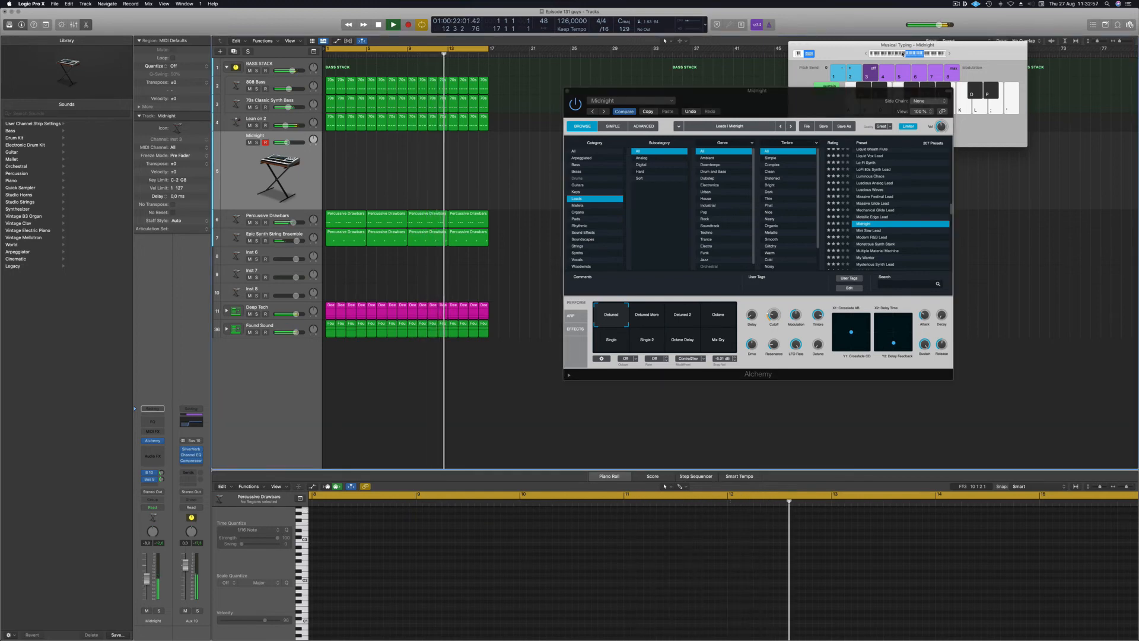
left_click(903, 54)
left_click_drag(902, 54, 904, 53)
key("k")
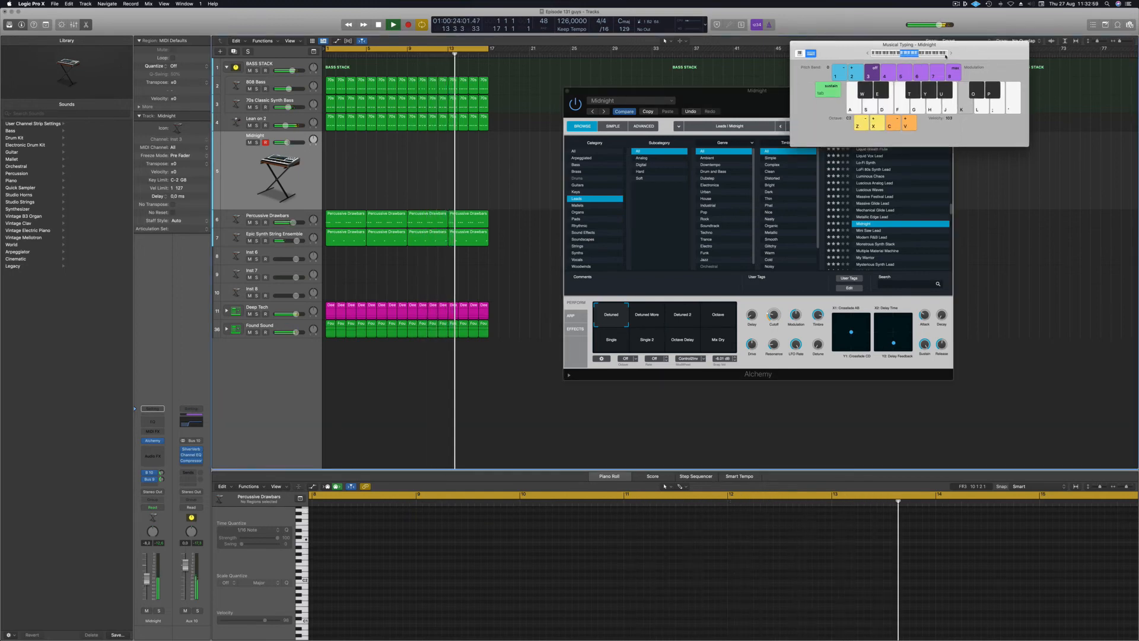
key("f")
scroll(881, 228, "down", 3)
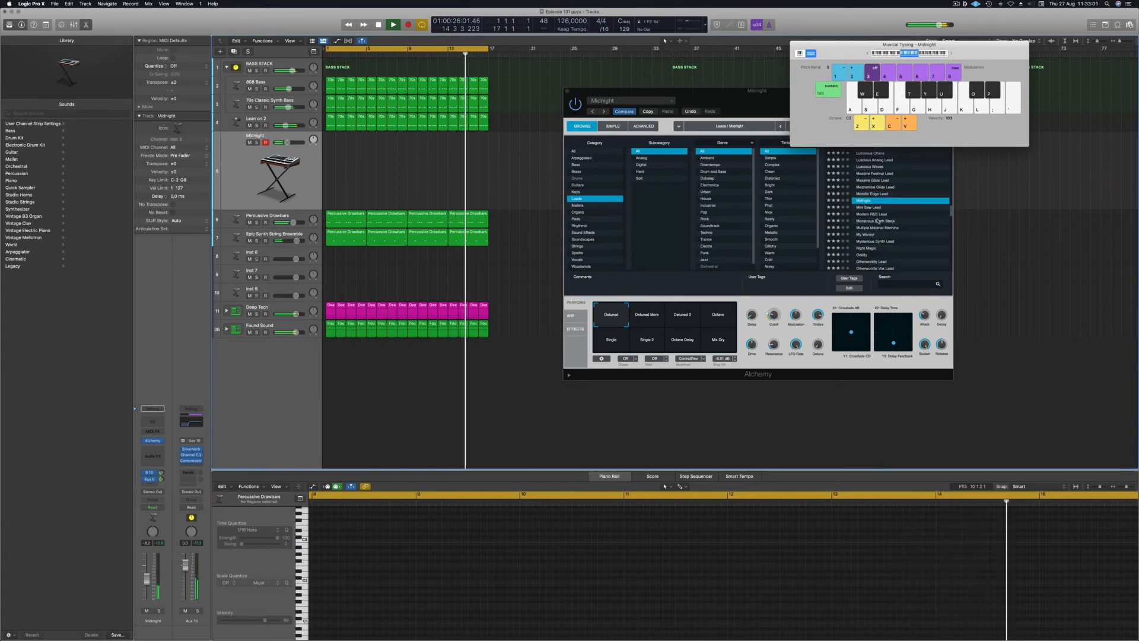
left_click(878, 222)
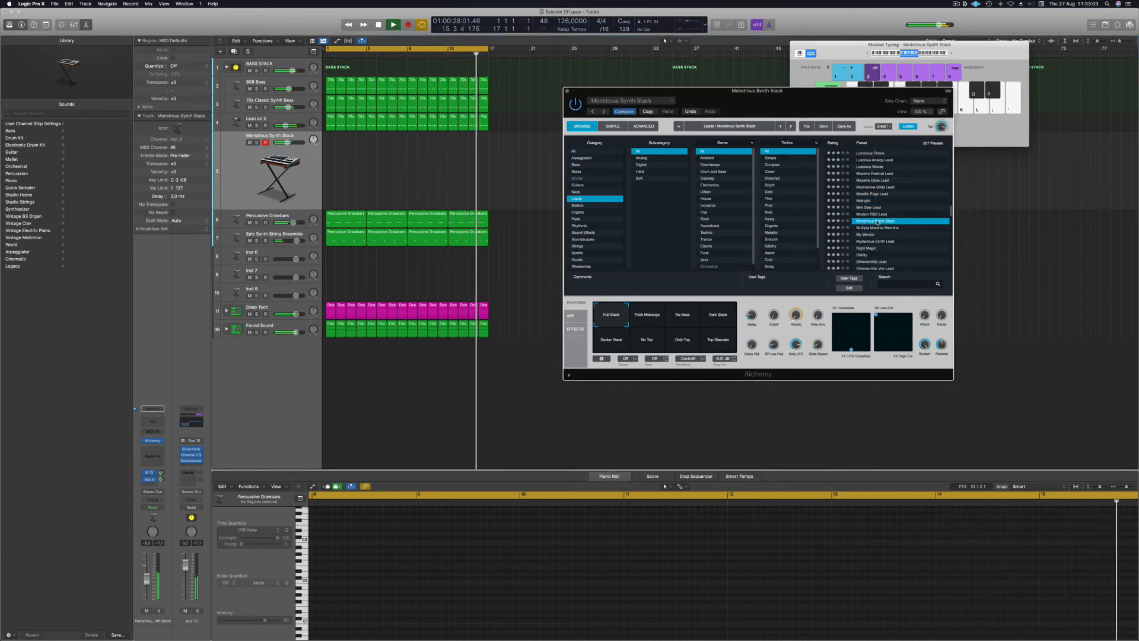
left_click(651, 322)
left_click(682, 317)
Step through Multiple Material Machine, My Warrior, Night Magic and Oddity to Otherworldly Lead.
left_click(907, 228)
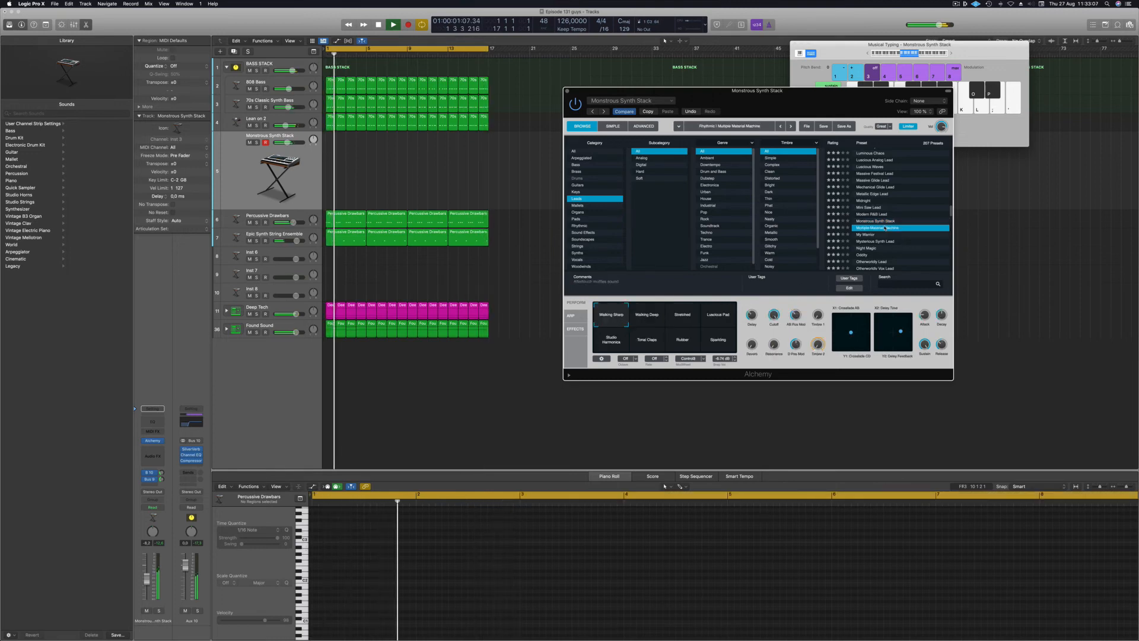
scroll(927, 214, "down", 1)
scroll(927, 215, "down", 1)
left_click(870, 202)
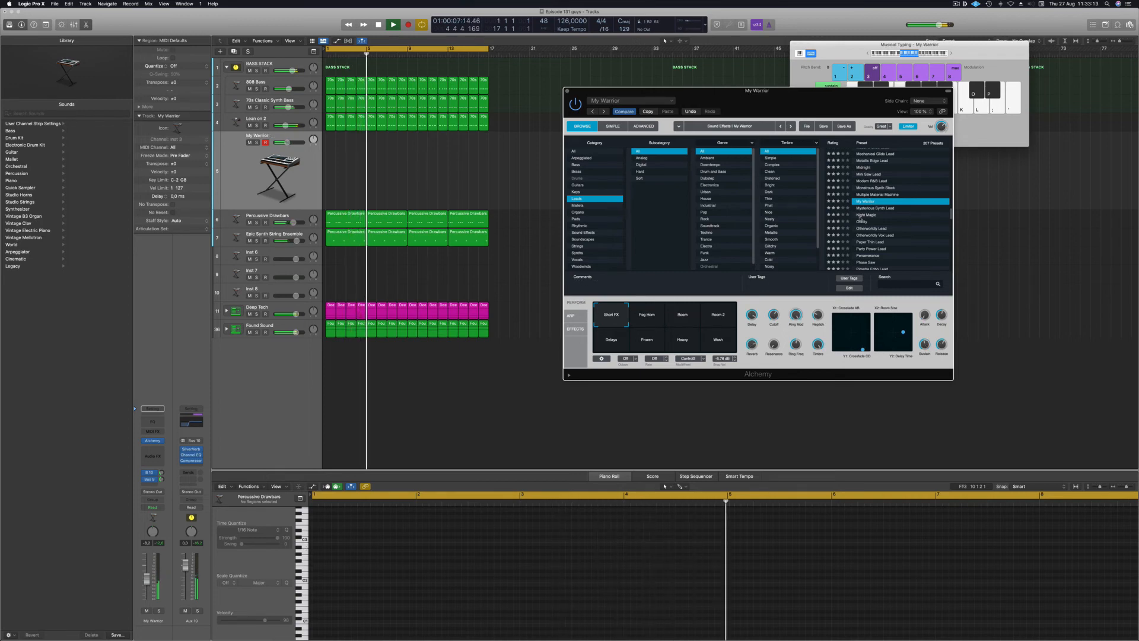
left_click(861, 216)
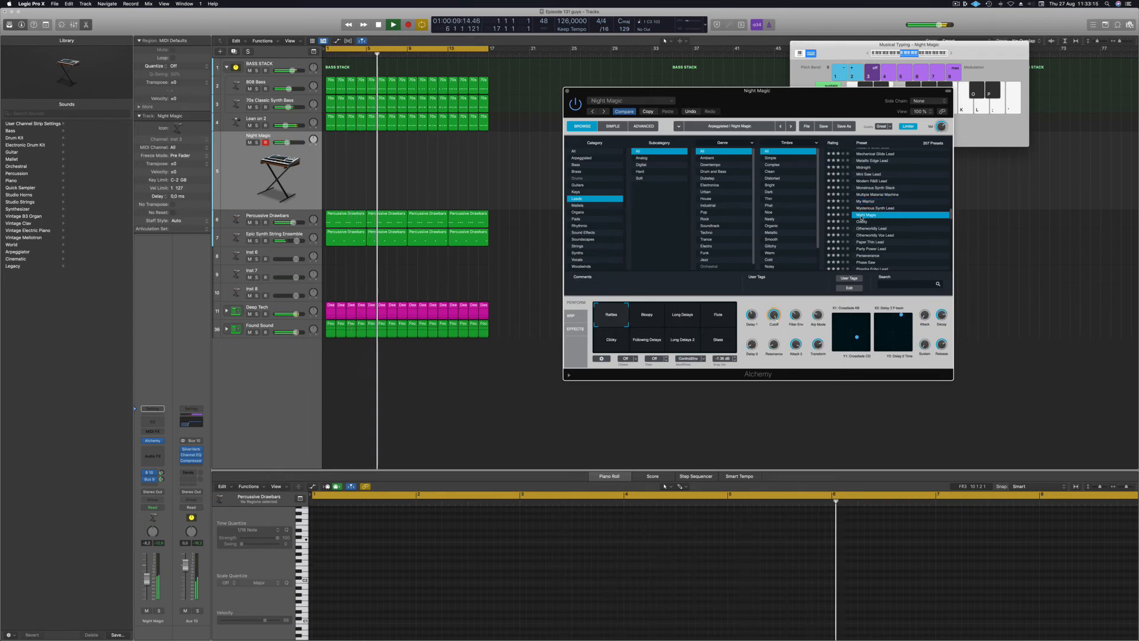
left_click(862, 222)
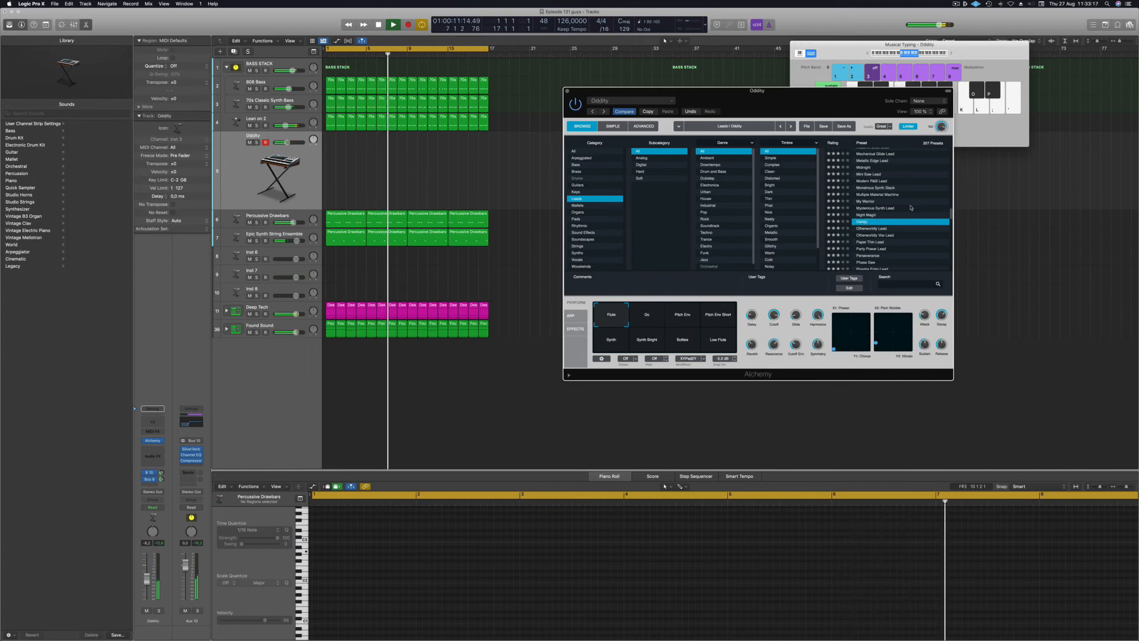
scroll(908, 204, "down", 3)
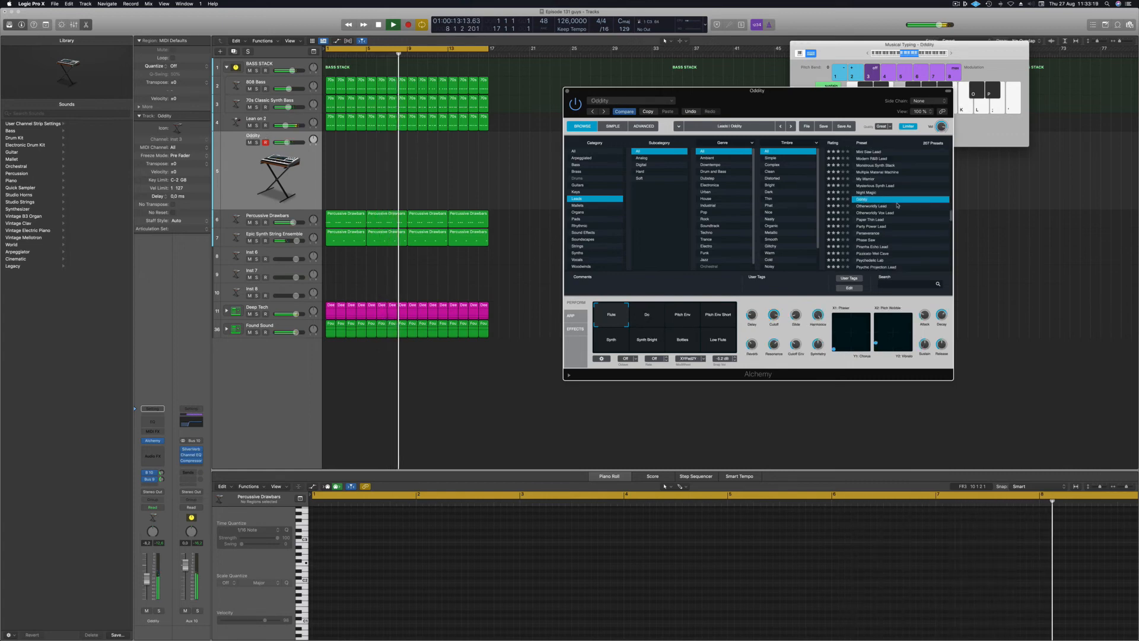
left_click(869, 206)
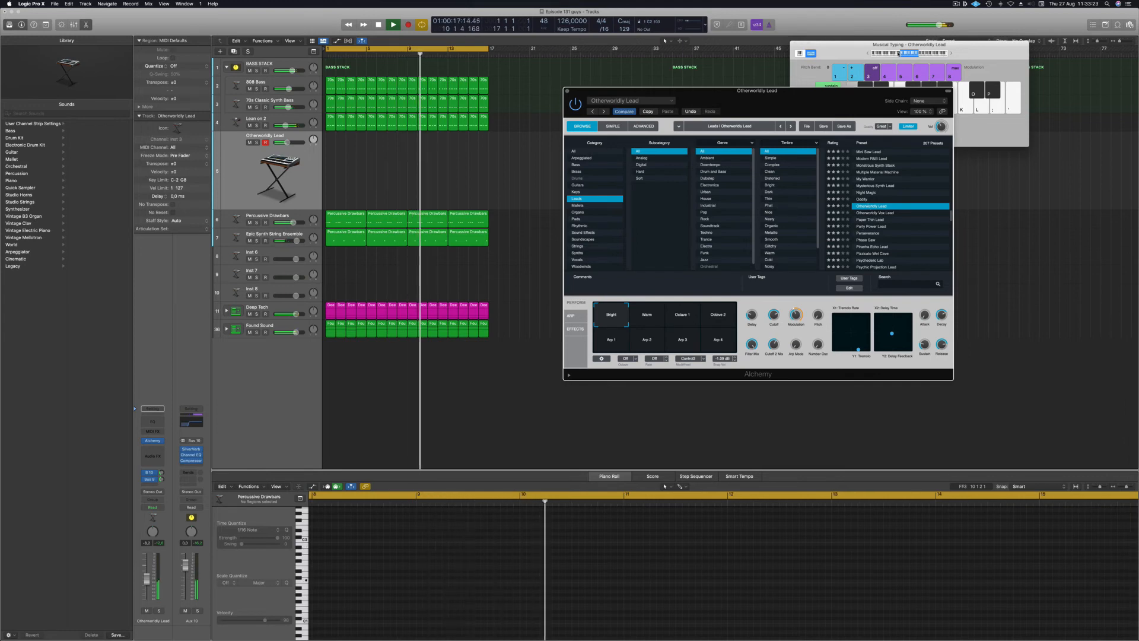
Audition Otherworldly Lead with Musical Typing, adjusting the octave range down from C4.
left_click(899, 53)
left_click_drag(918, 54, 923, 55)
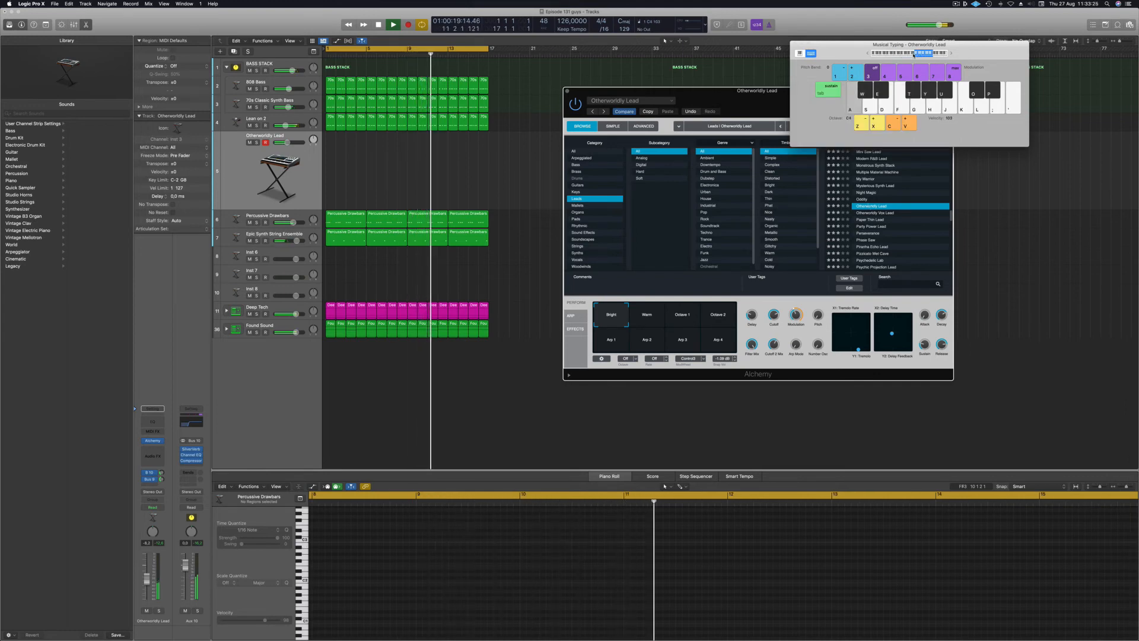
key("d")
key("f")
left_click(914, 55)
key("g")
key("f")
left_click(904, 54)
key("f")
key("d")
Try Otherworldly Vox Lead, Paper Thin Lead, Party Power Lead and Perseverance, then load Phase Saw.
left_click(879, 214)
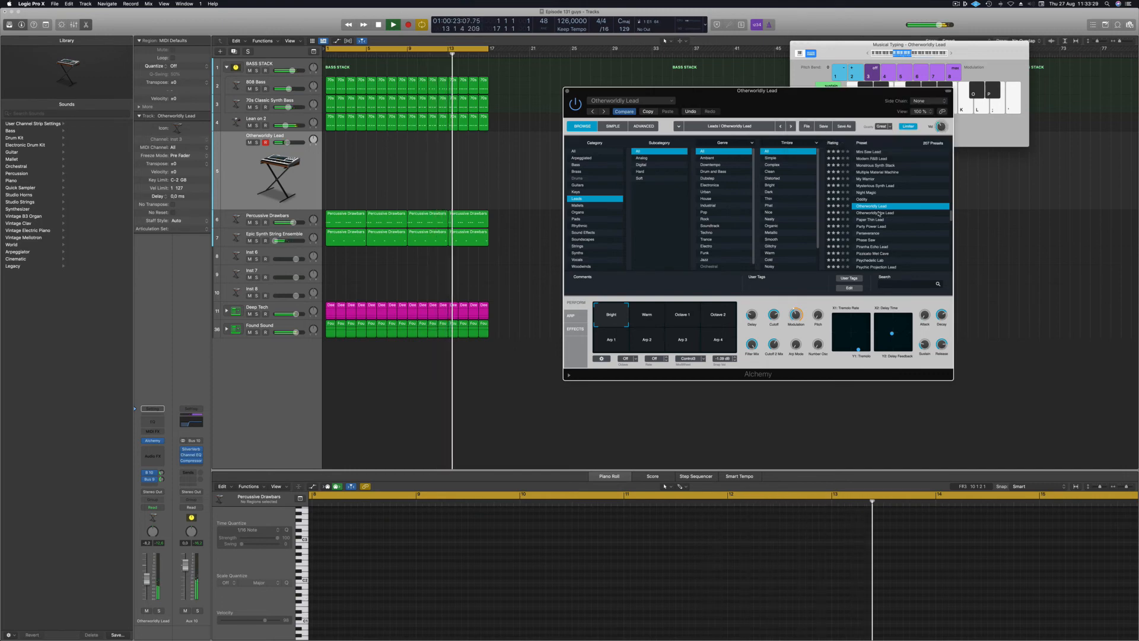
left_click(878, 212)
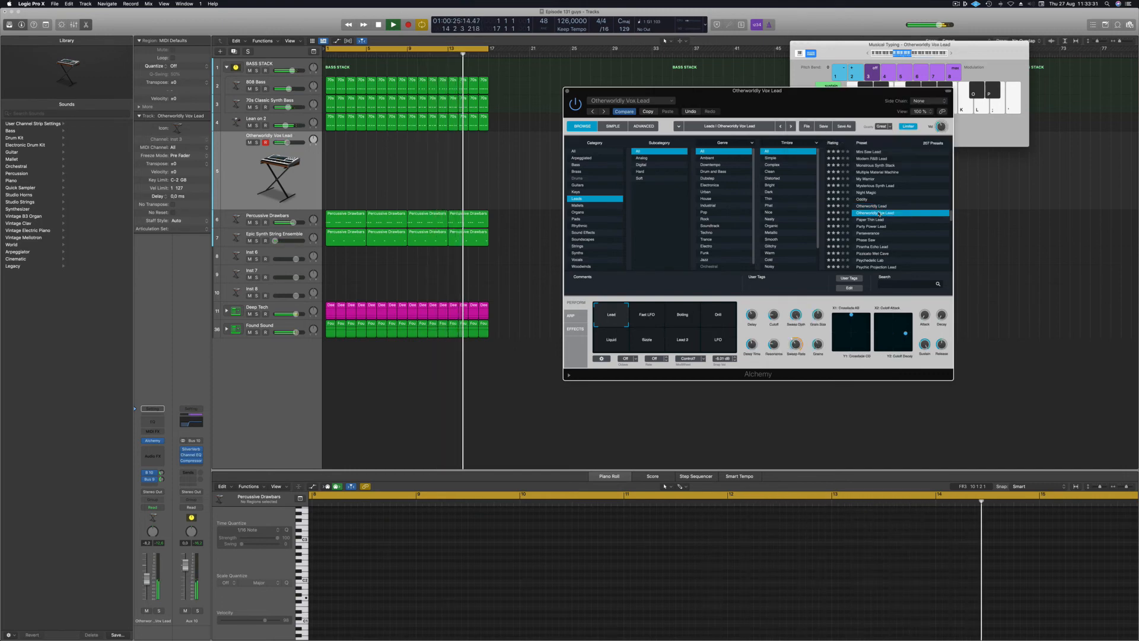
left_click(870, 220)
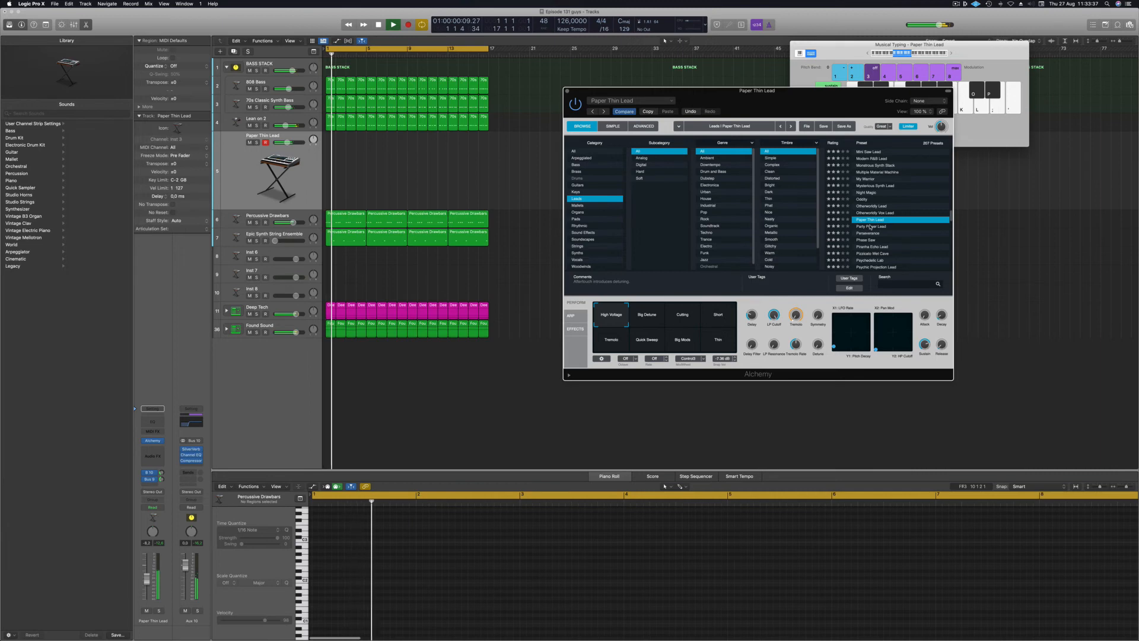
left_click(869, 226)
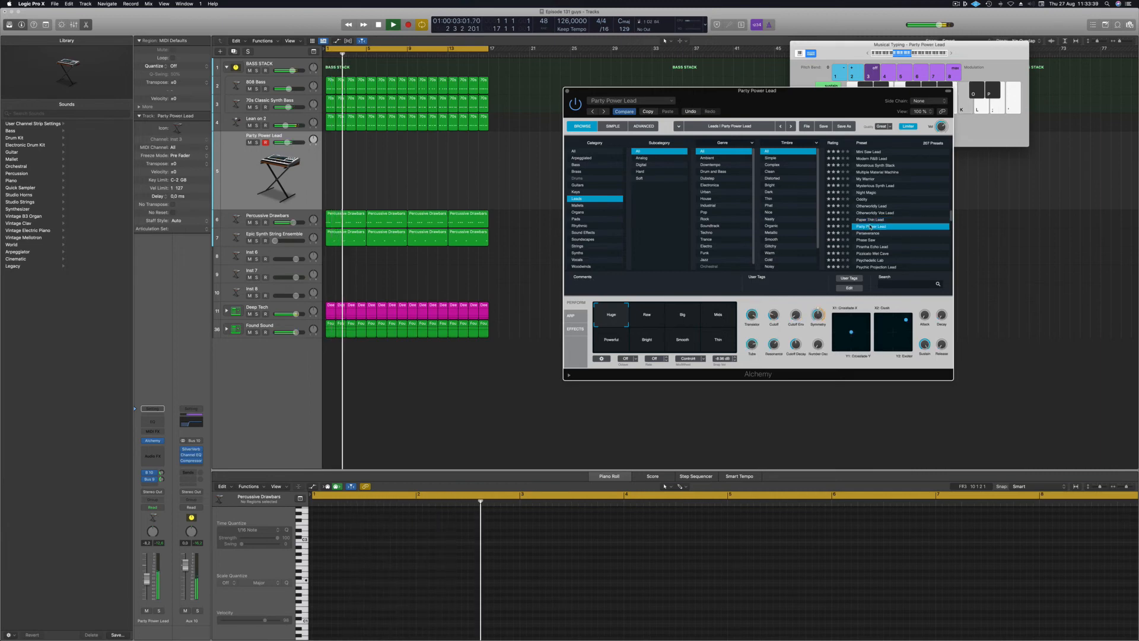
left_click(872, 234)
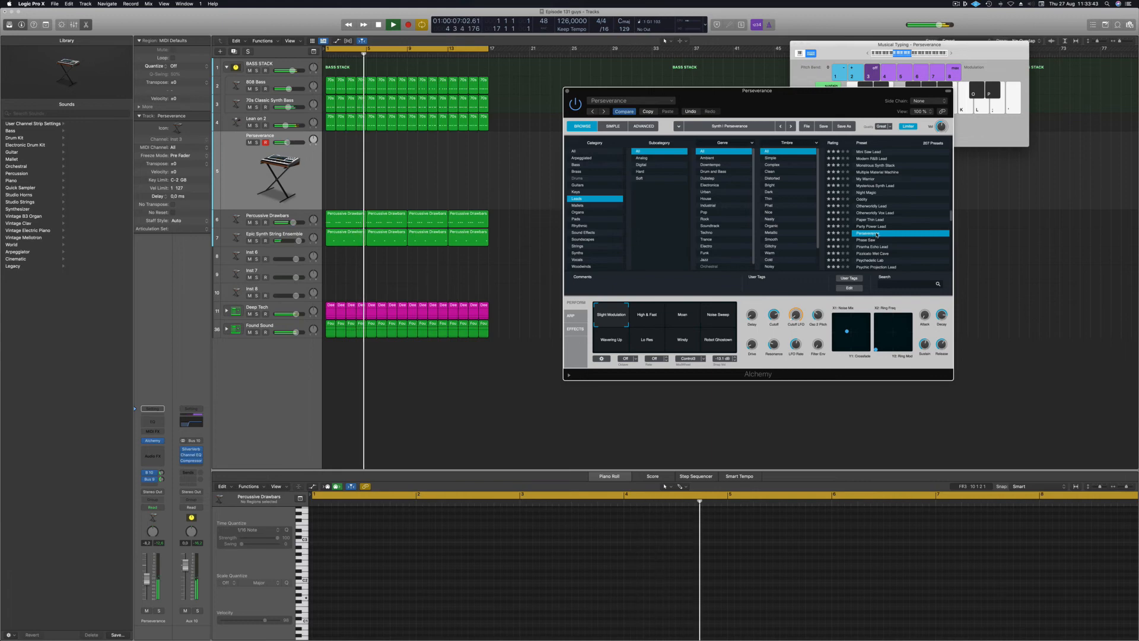
left_click(871, 240)
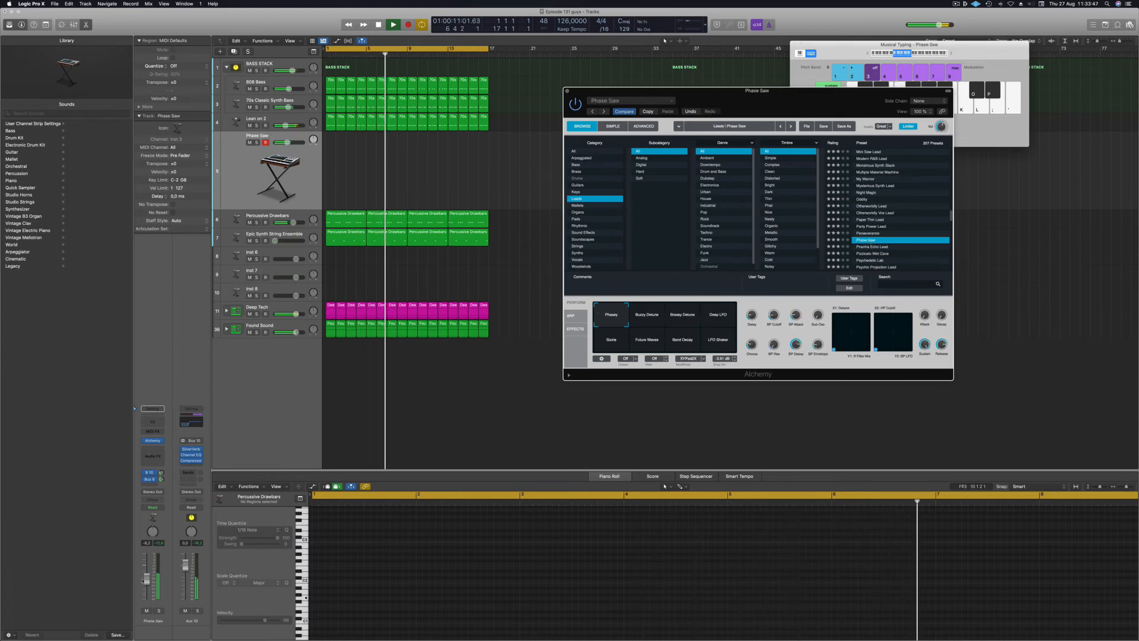
Raise the Phase Saw fader to -5.2 dB and audition the sound with Musical Typing.
left_click_drag(149, 578, 150, 573)
key("k")
key("l")
key("k")
key("l")
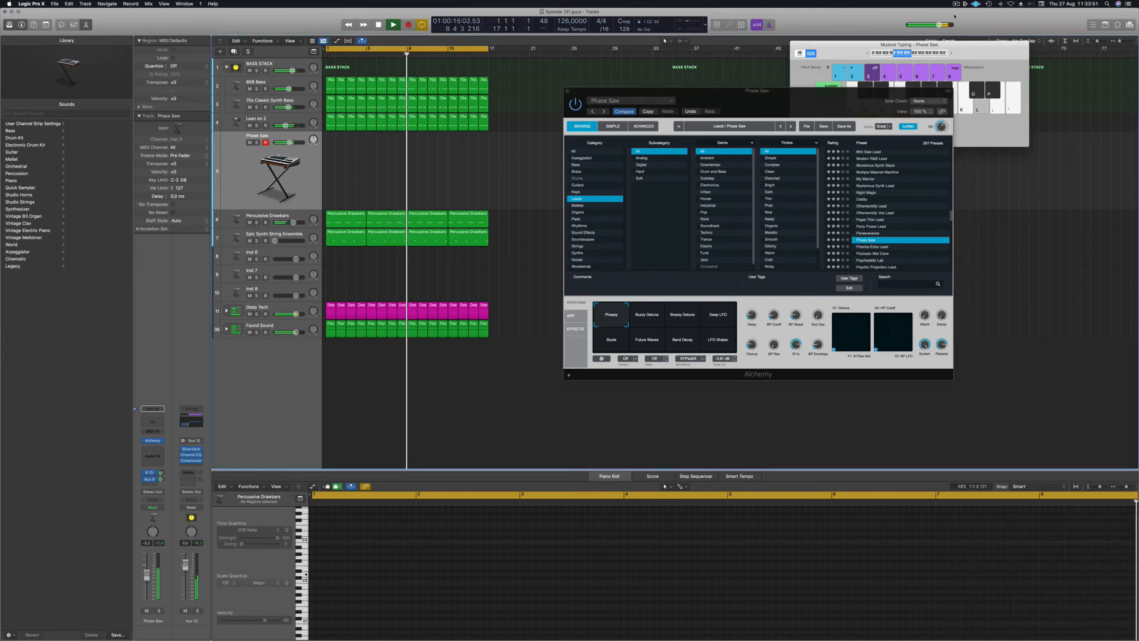
left_click(952, 52)
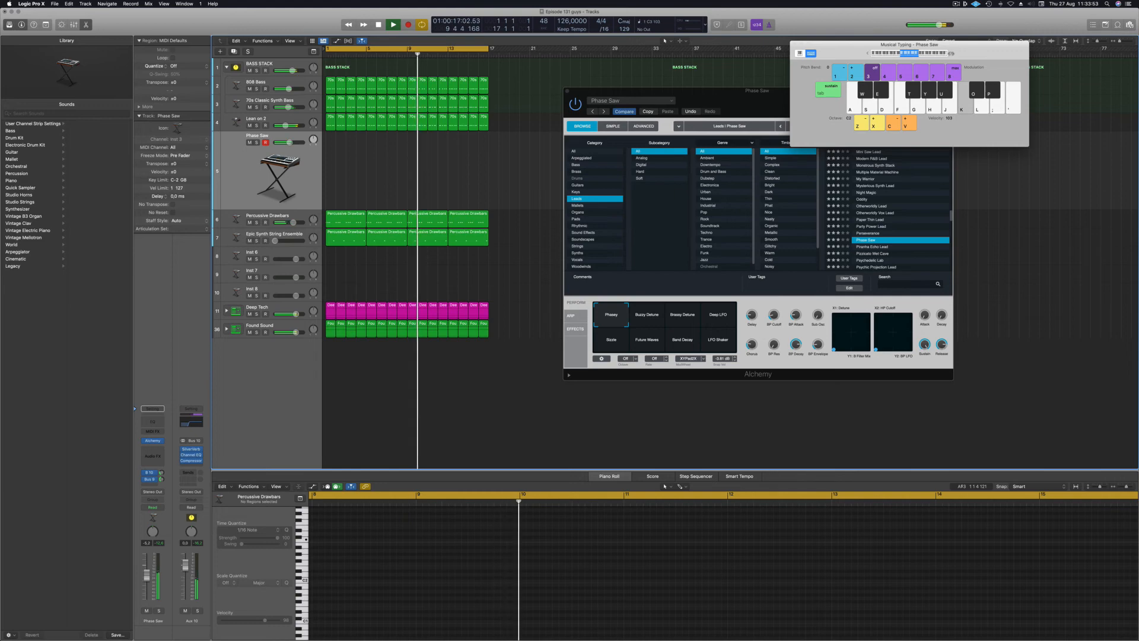
key("k")
key("s")
key("l")
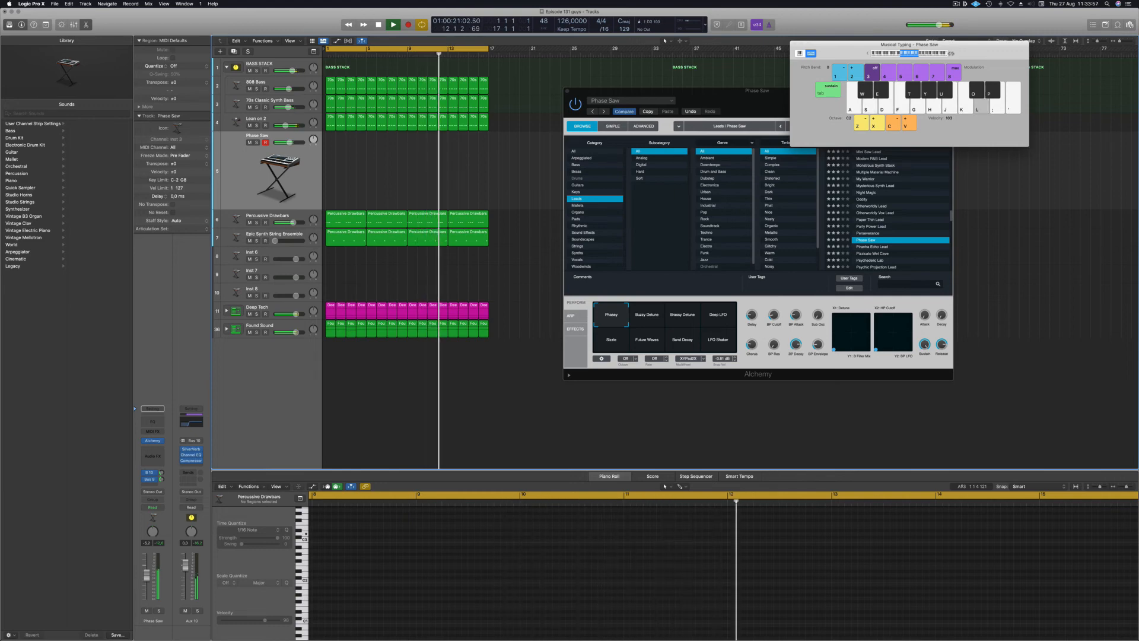
key("k")
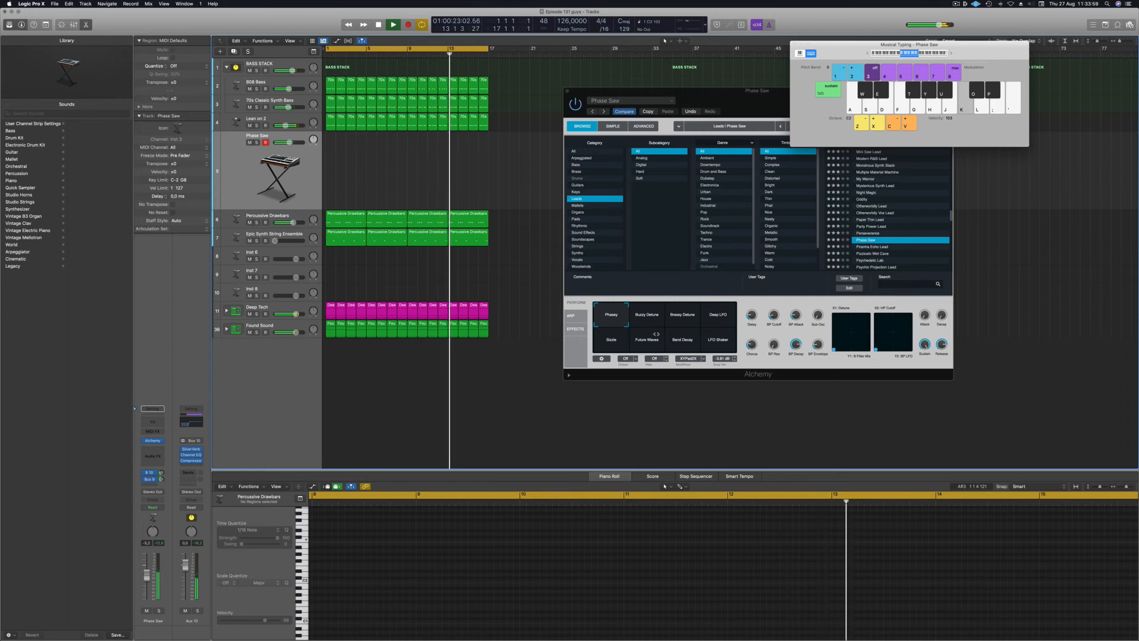
Try the Brassy Detune, Deep LFO, Future Waves, Band Decay and LFO Shaker variations, returning to Phasey.
left_click(648, 316)
left_click(682, 316)
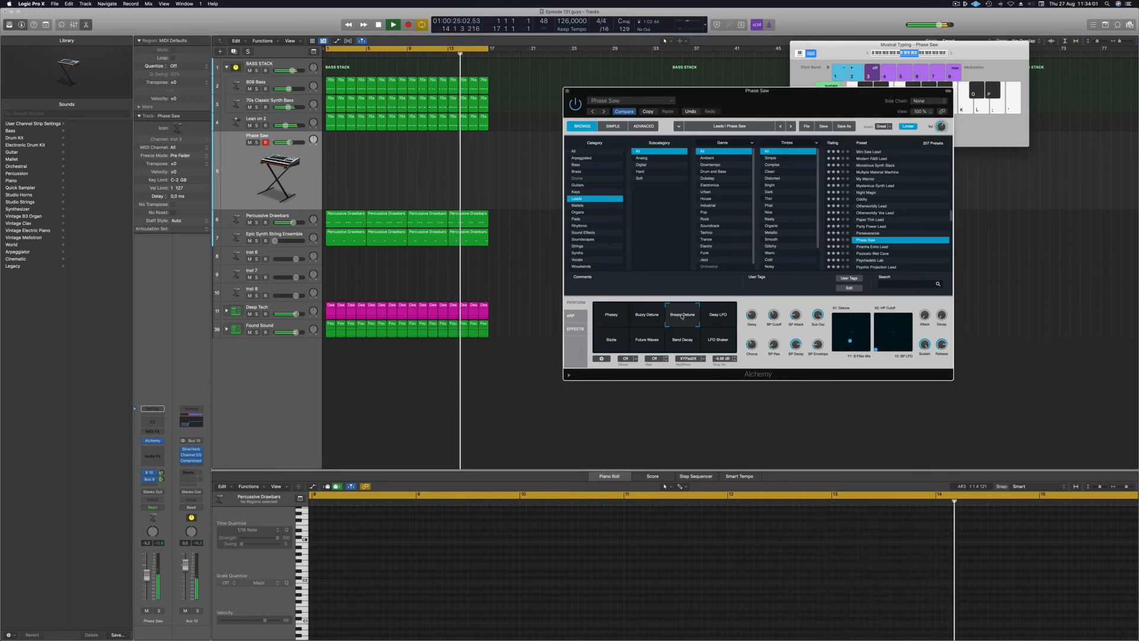
left_click(722, 316)
left_click(637, 341)
left_click(680, 344)
key("k")
left_click(715, 340)
key("k")
left_click(610, 319)
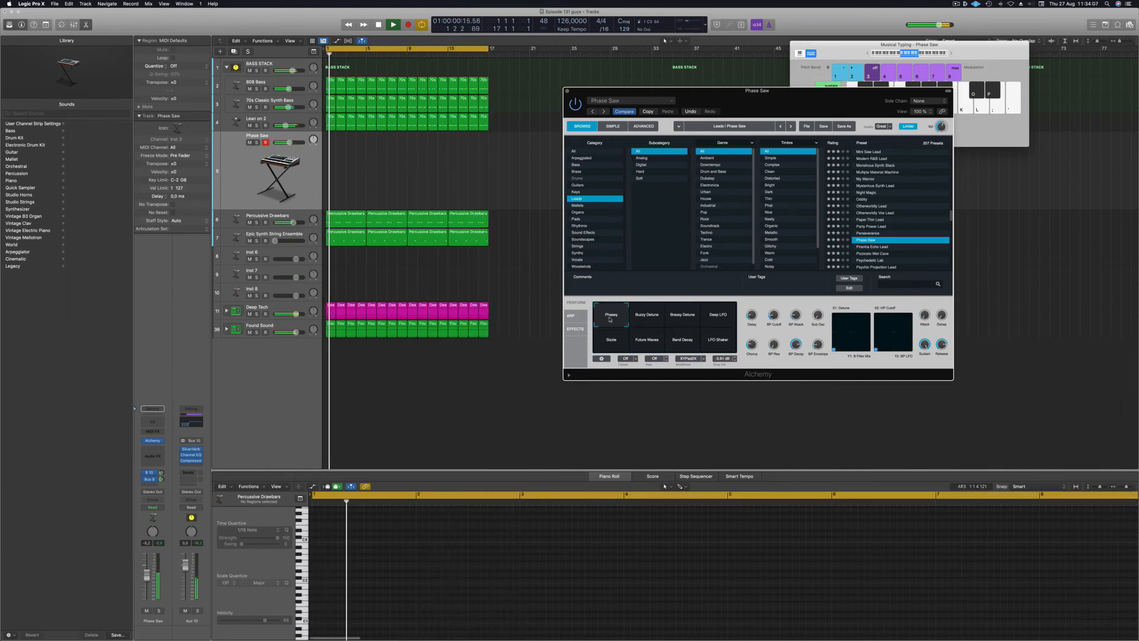
Play notes on the Phasey sound to work out the lead melody.
key("h")
key("semicolon")
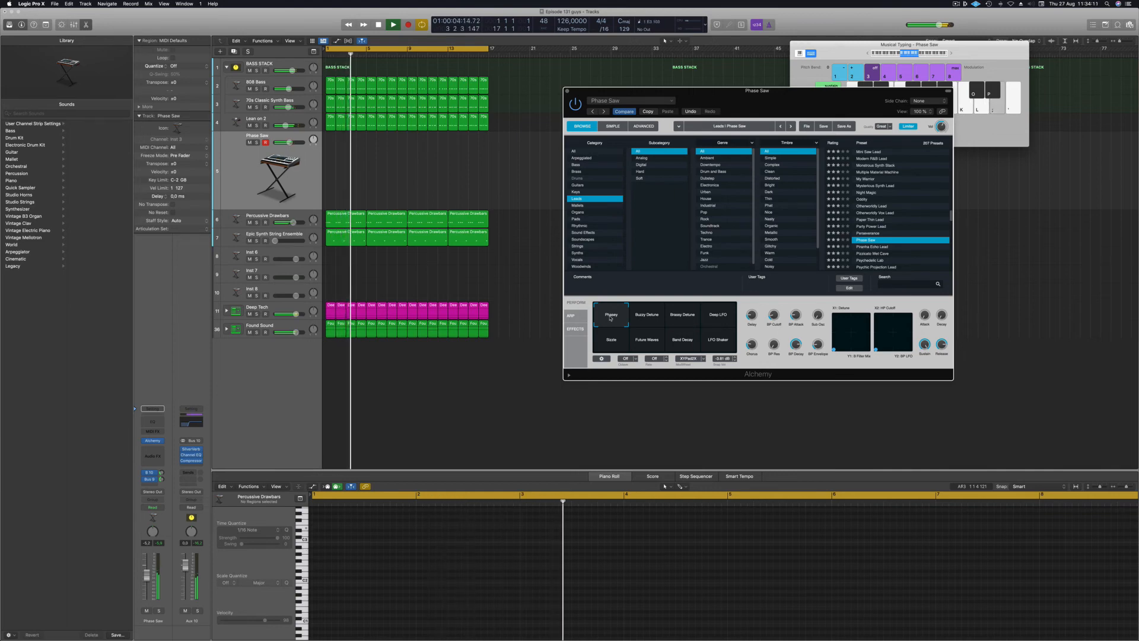
key("apostrophe")
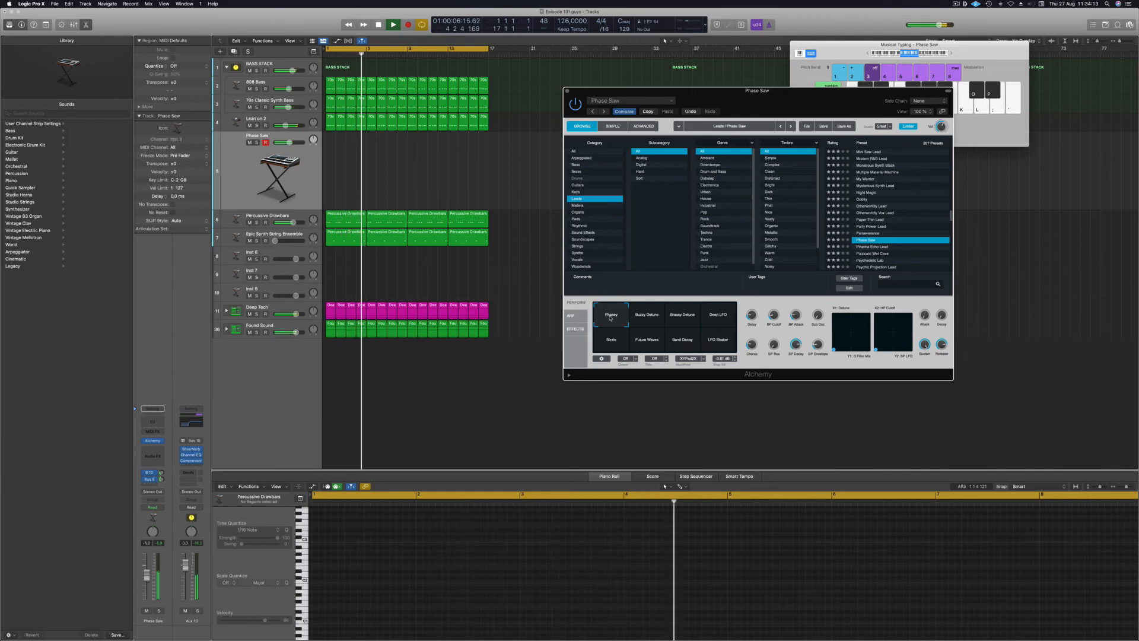
key("apostrophe")
key("semicolon")
key("apostrophe")
key("semicolon")
key("apostrophe")
Shift the playable range higher and keep working out the melody.
left_click(952, 53)
key("f")
key("s")
key("a")
key("d")
key("d")
key("f")
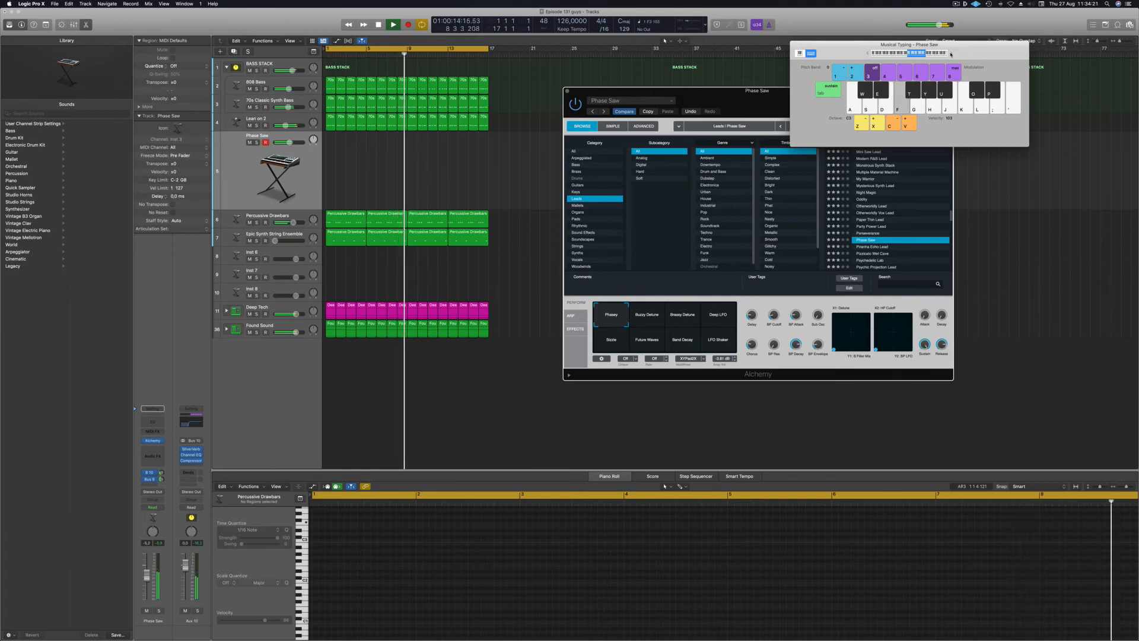
key("h")
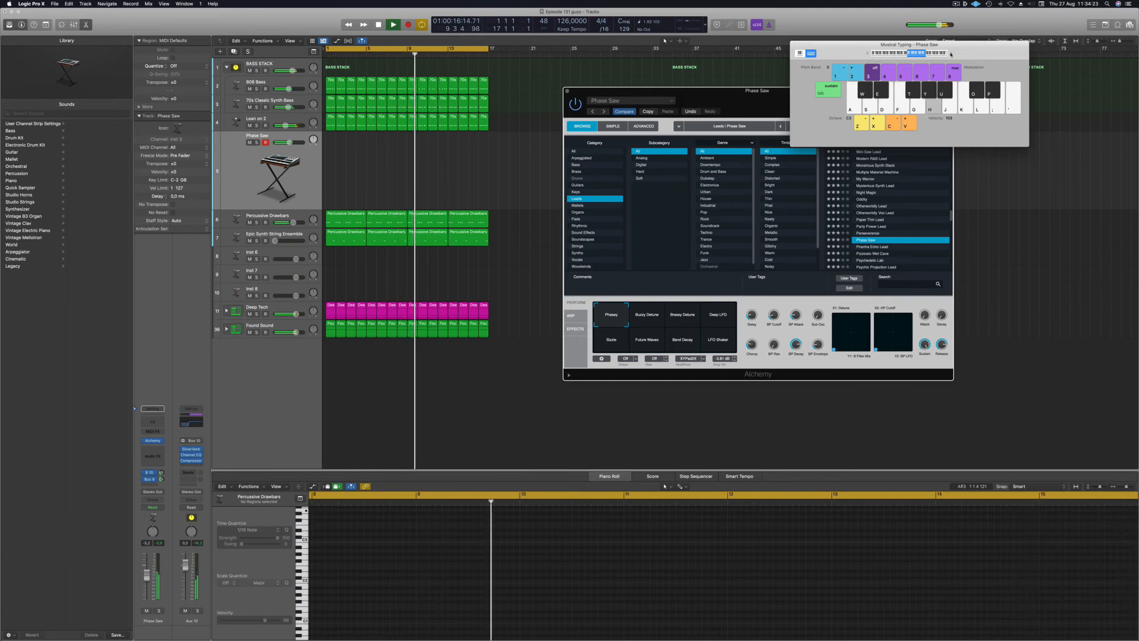
key("a")
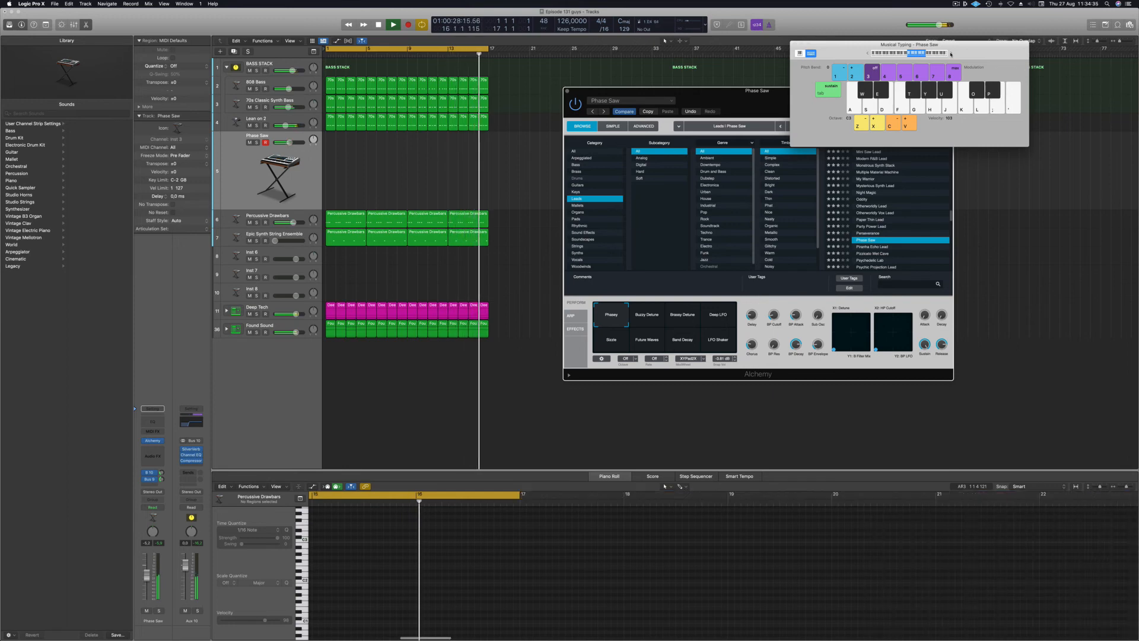
Start recording on Phase Saw and play the opening alternating D4 and E4 notes.
key("l")
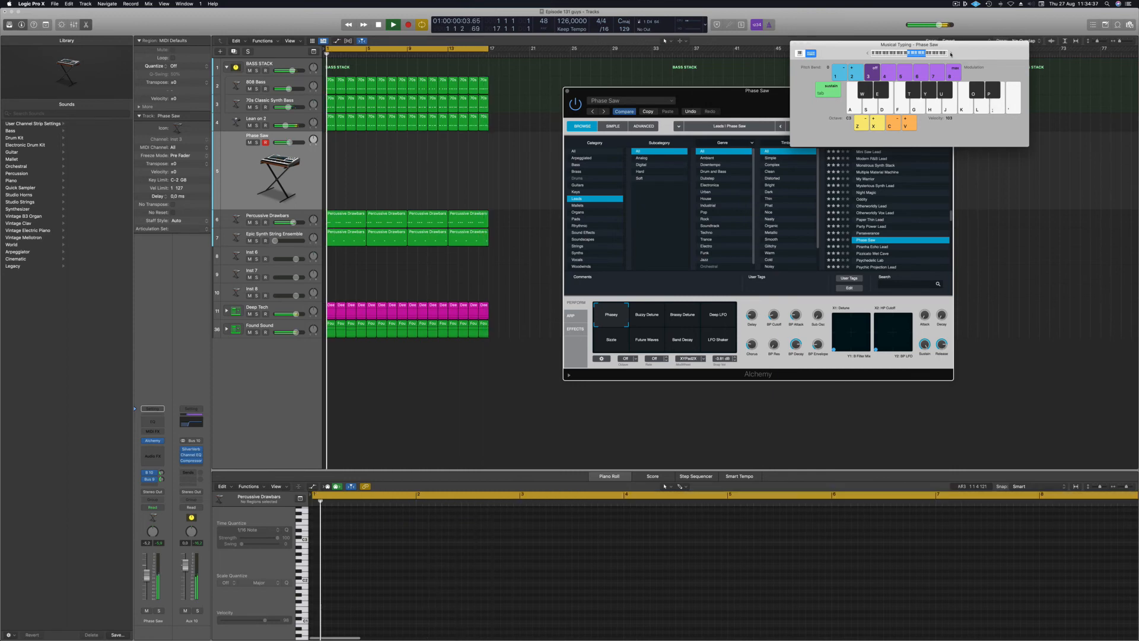
key("r")
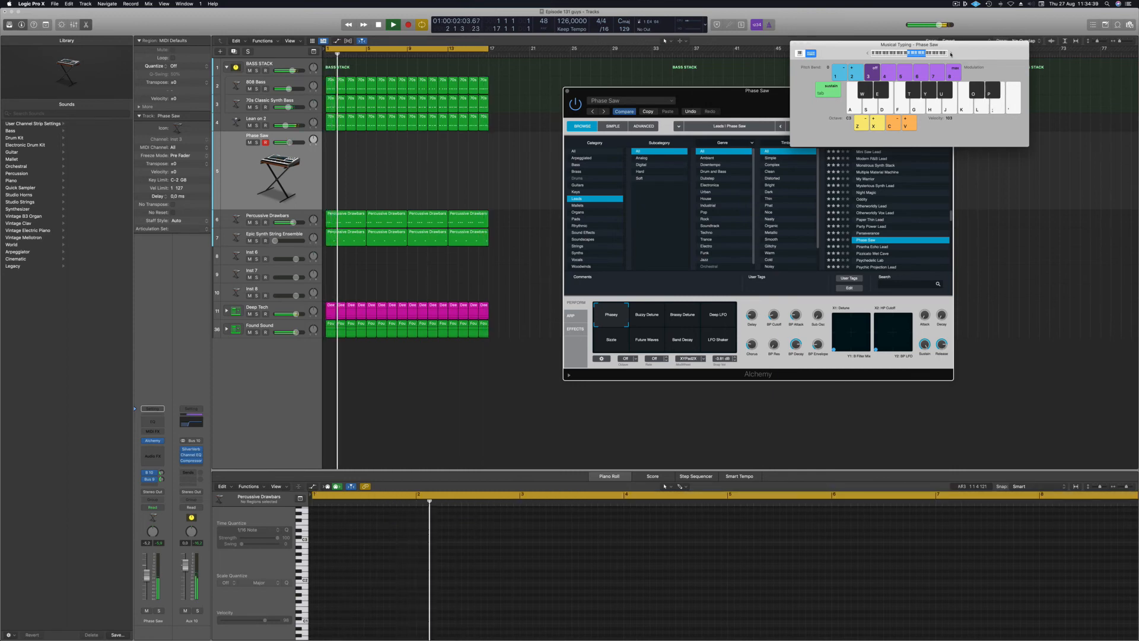
key("l")
key("semicolon")
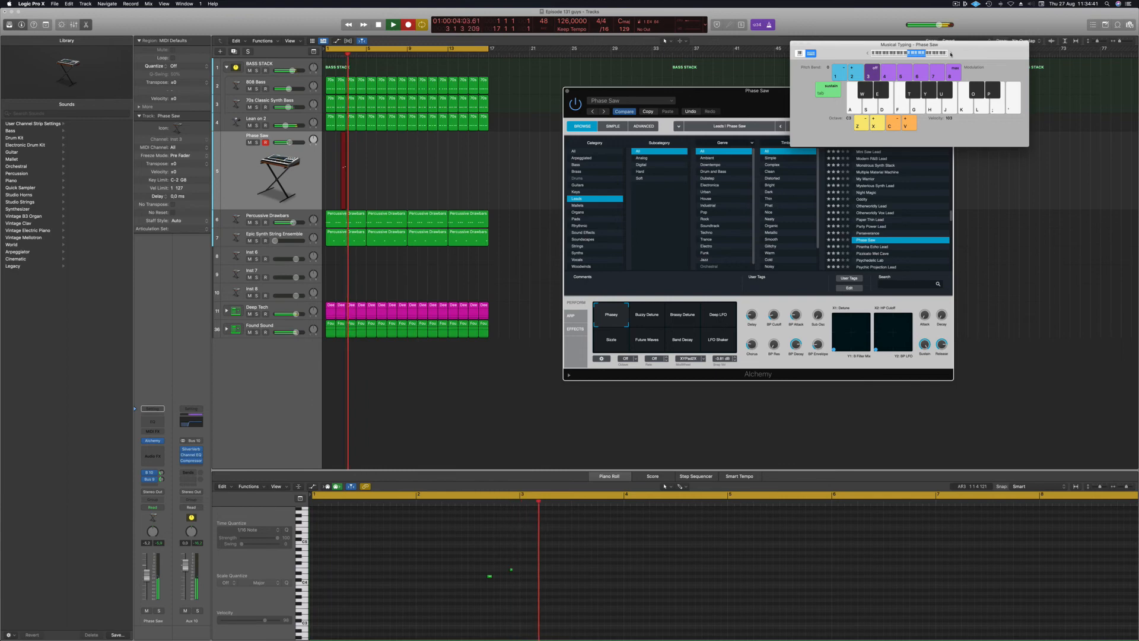
key("l")
key("semicolon")
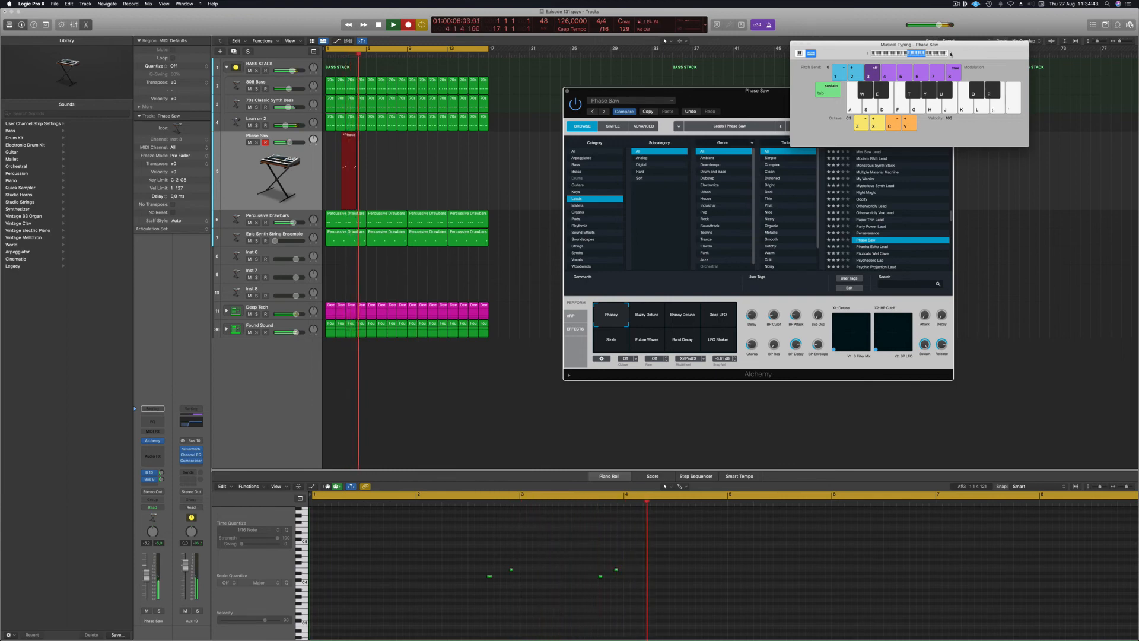
key("l")
key("semicolon")
key("l")
key("semicolon")
Record the middle phrase: E4, D4, E4, F4, then a descending run back to D4 and E4.
key("semicolon")
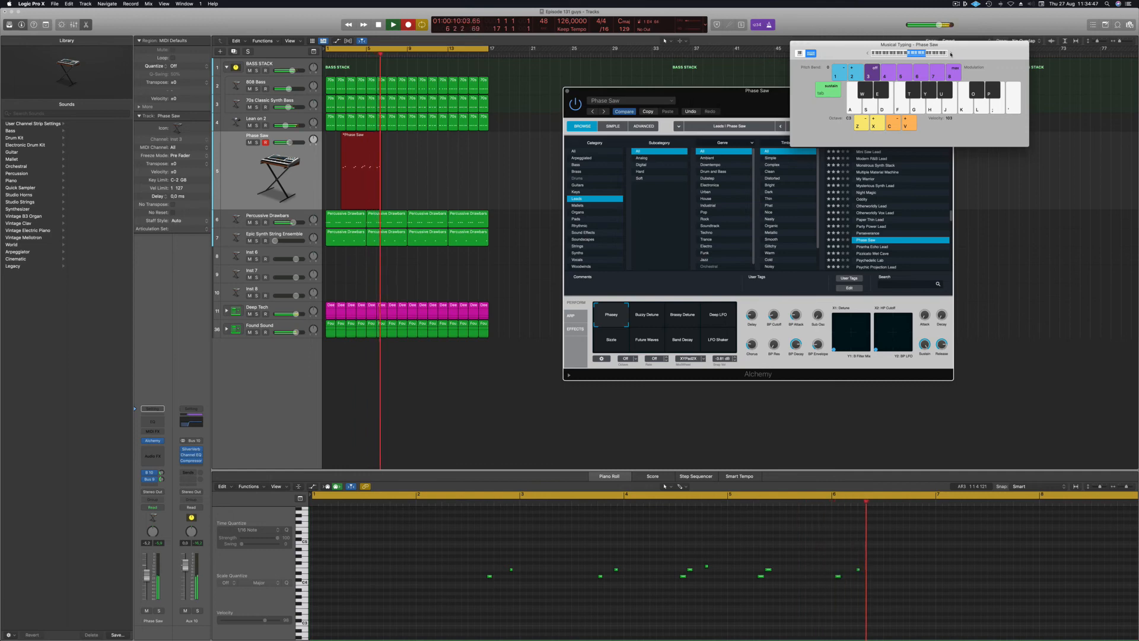
key("semicolon")
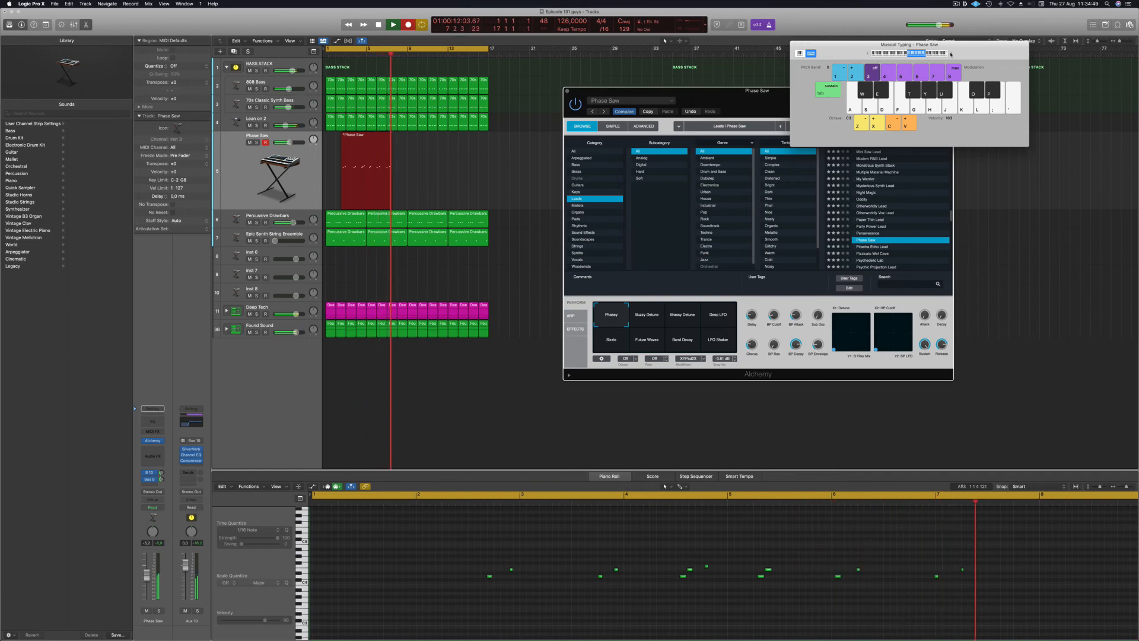
key("l")
key("semicolon")
key("apostrophe")
key("h")
key("g")
key("f")
key("d")
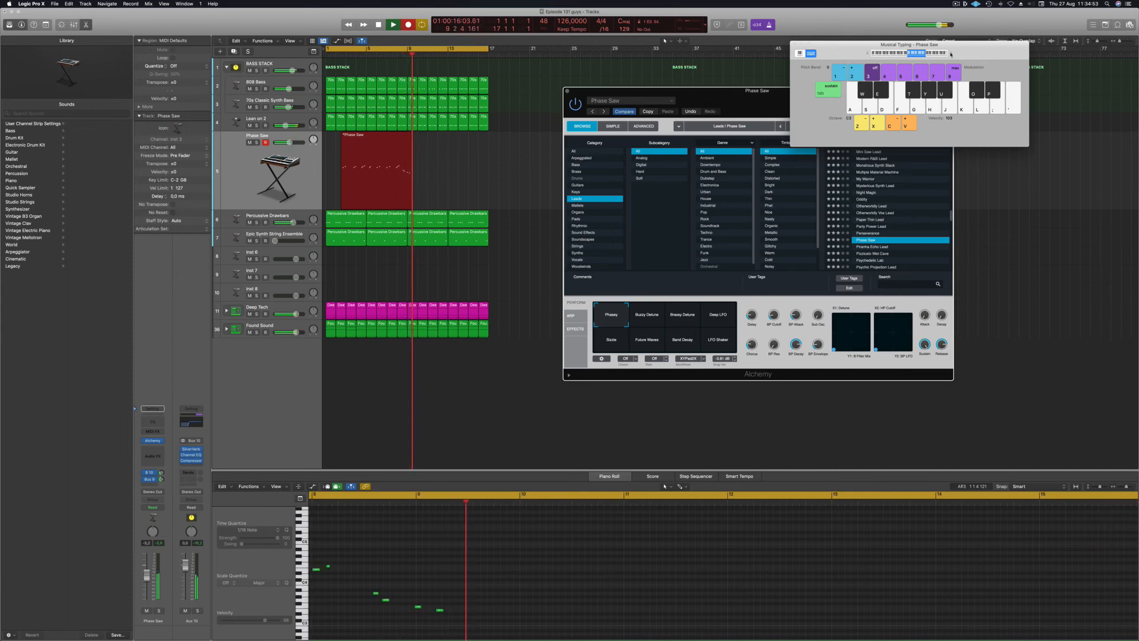
key("l")
key("semicolon")
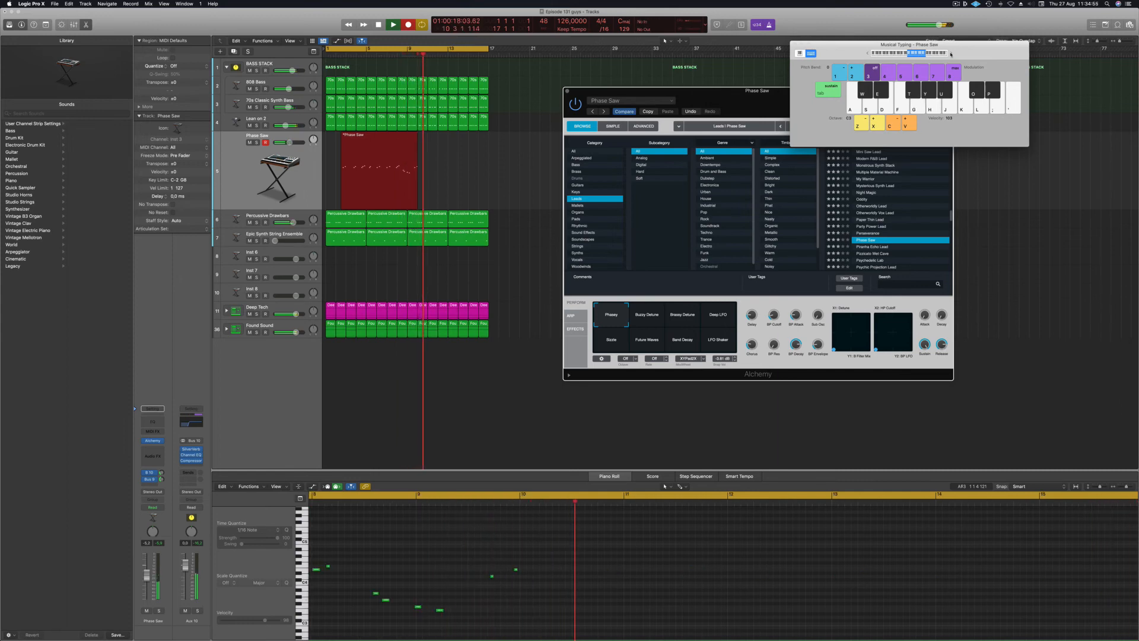
Record a D4–E4 pair, a D4–E4–F4 run and closing D4–E4, then stop recording.
key("l")
key("semicolon")
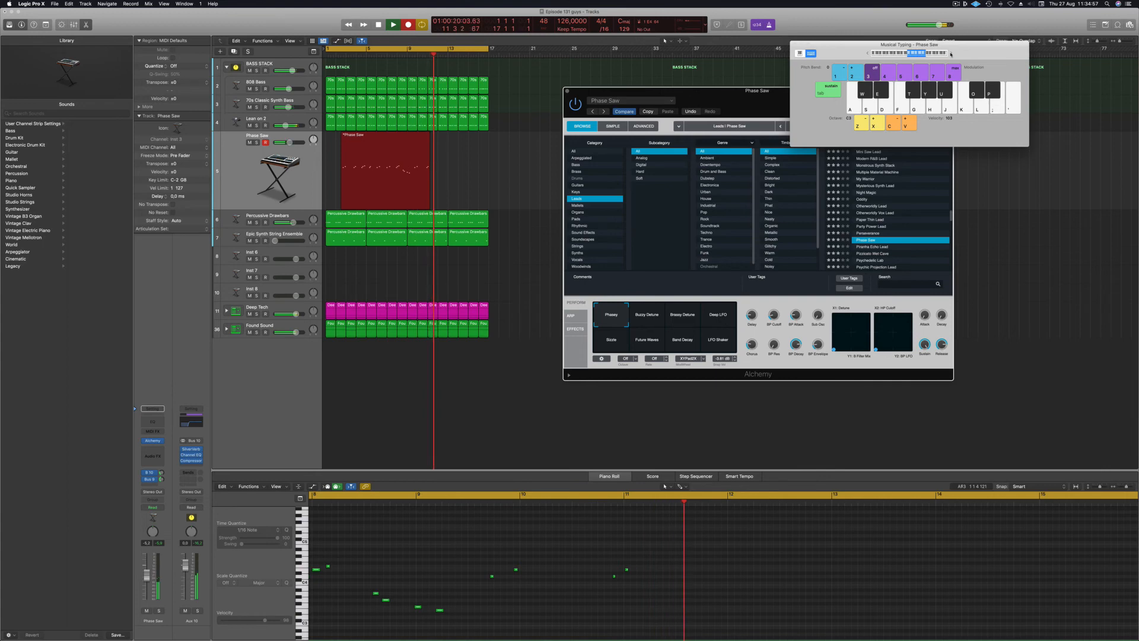
key("l")
key("semicolon")
key("apostrophe")
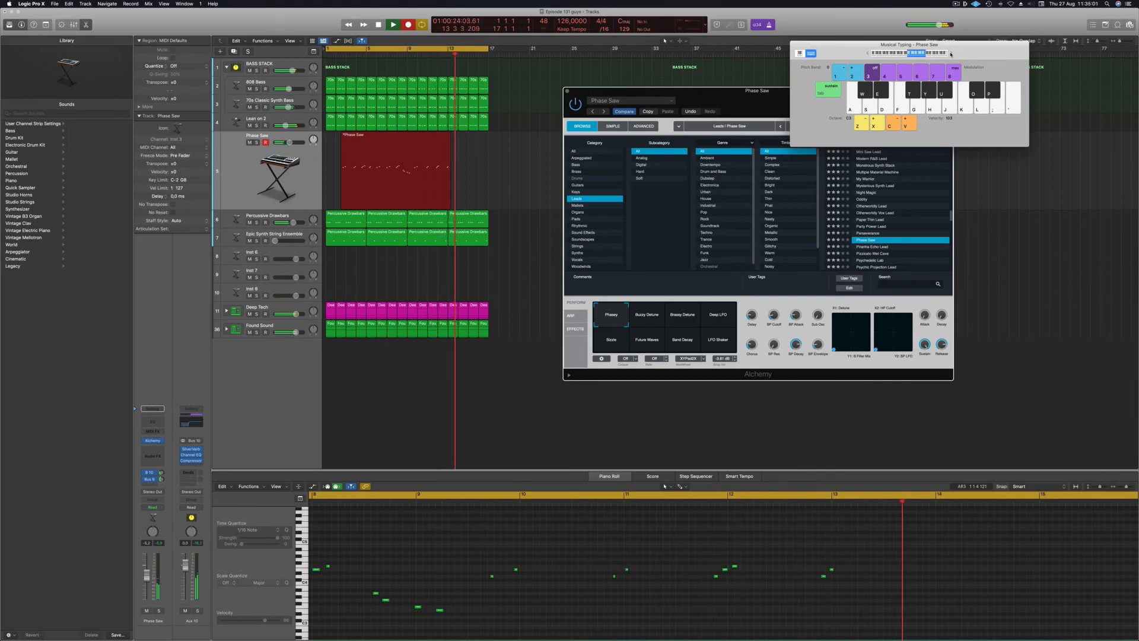
key("l")
key("semicolon")
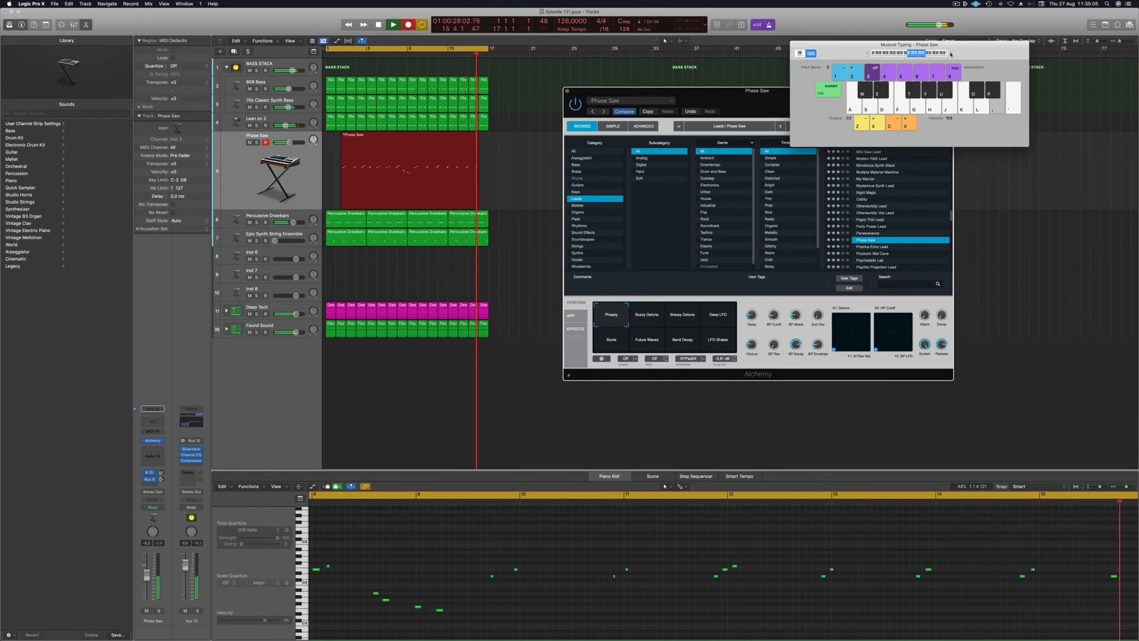
key("space")
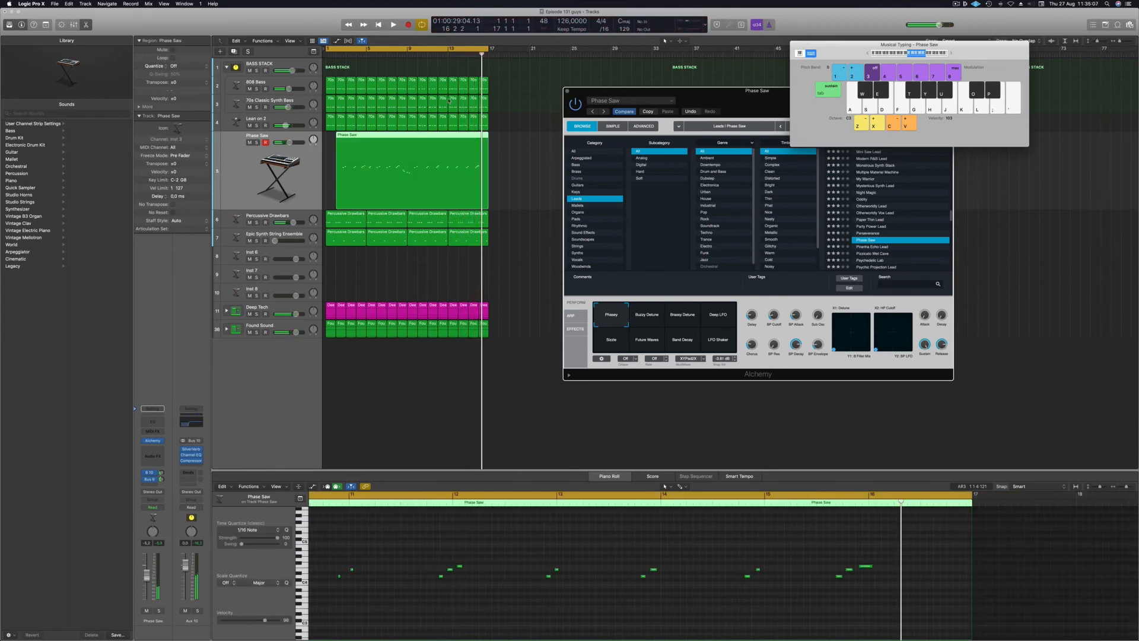
Split the melody region where the notes begin and delete the empty left part, keeping the track.
key("space")
left_click(419, 135)
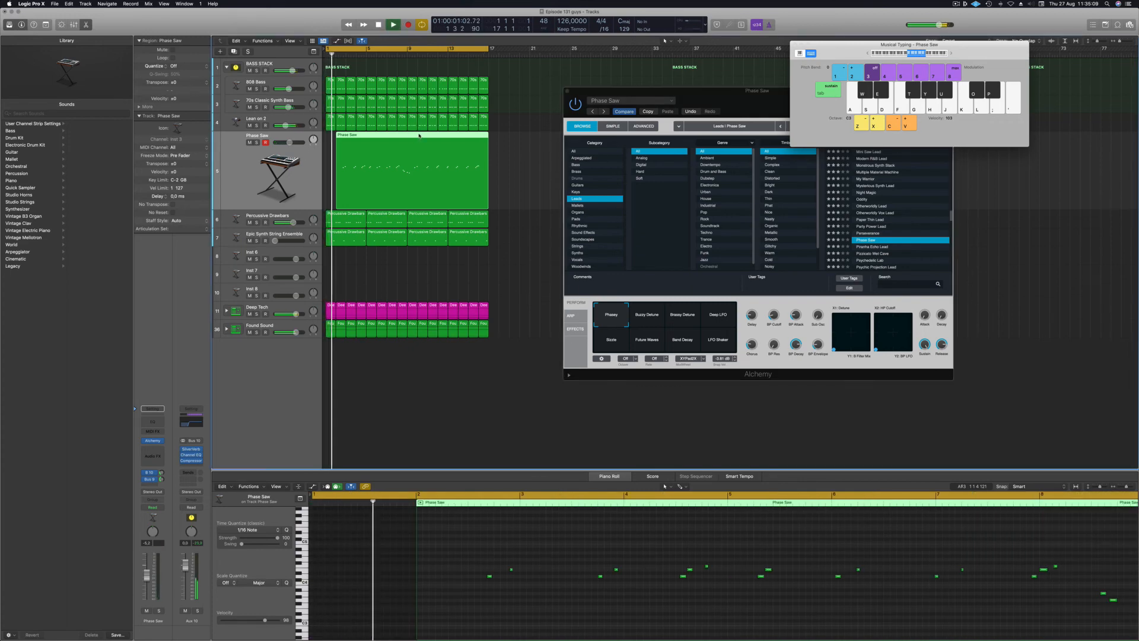
key("space")
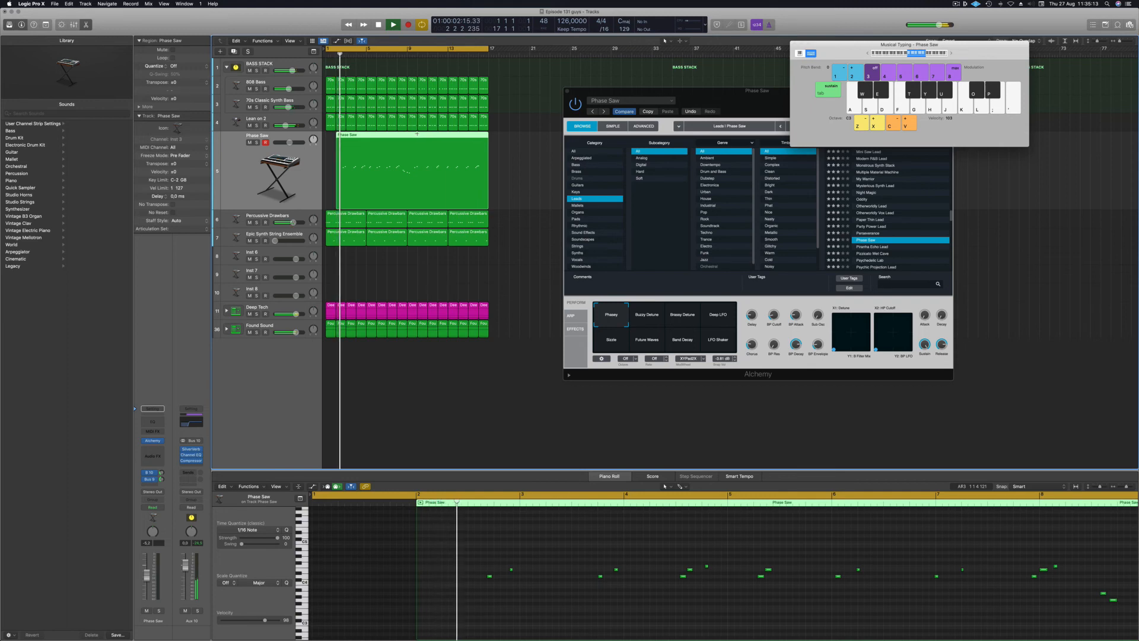
double_click(418, 134, "super")
left_click(404, 137)
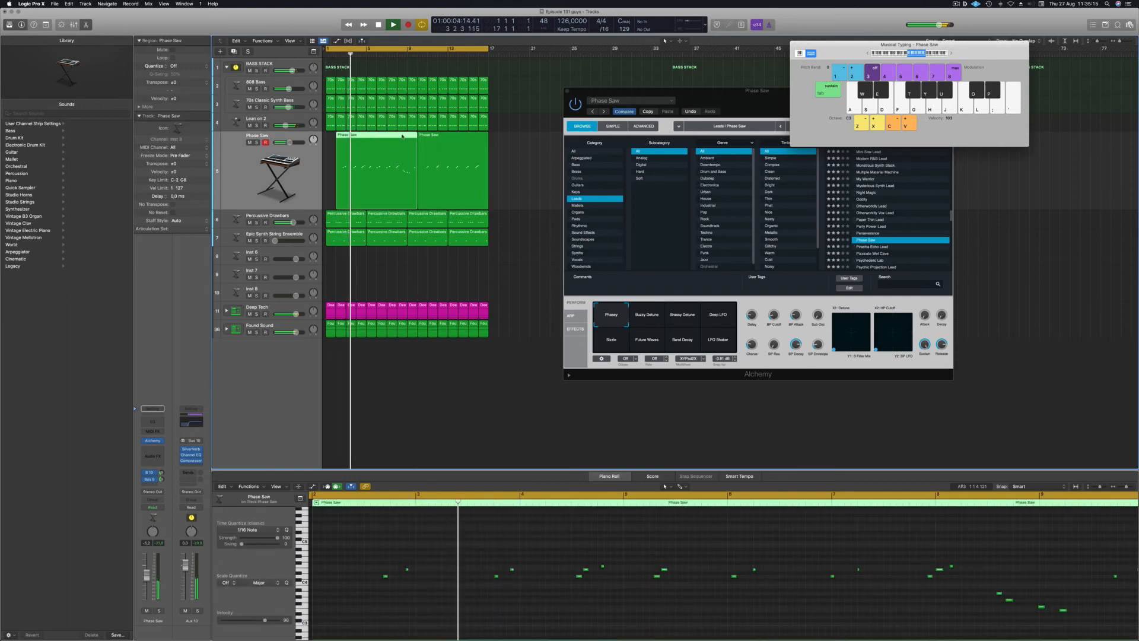
key("BackSpace")
key("BackSpace")
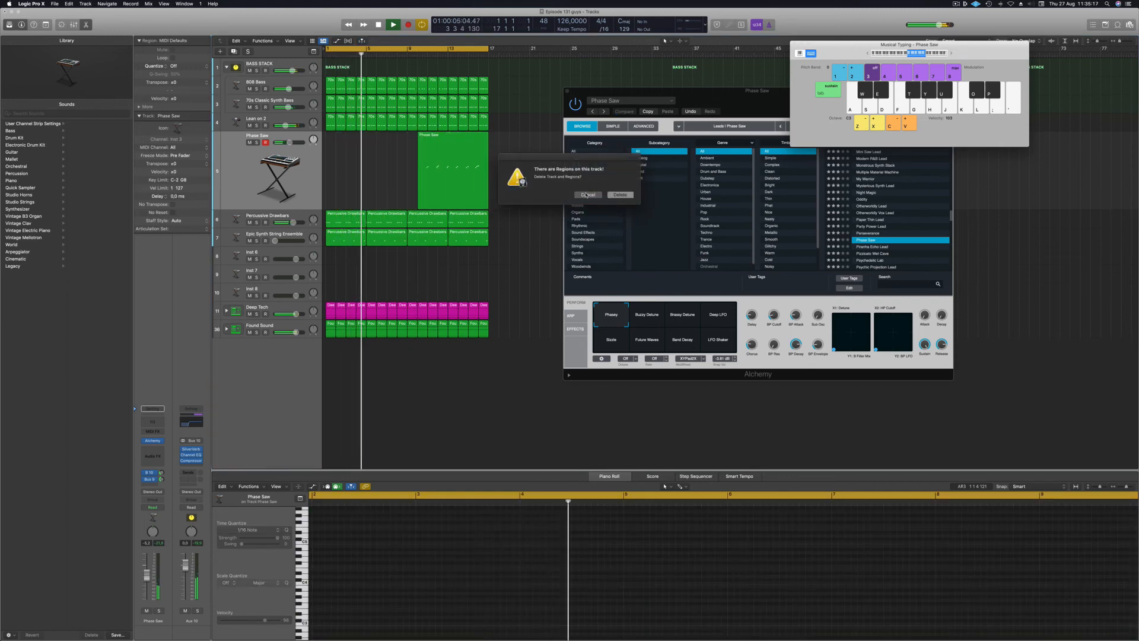
key("Escape")
Move the remaining melody region so it starts at bar 1.
left_click(418, 137)
left_click_drag(418, 137, 326, 137)
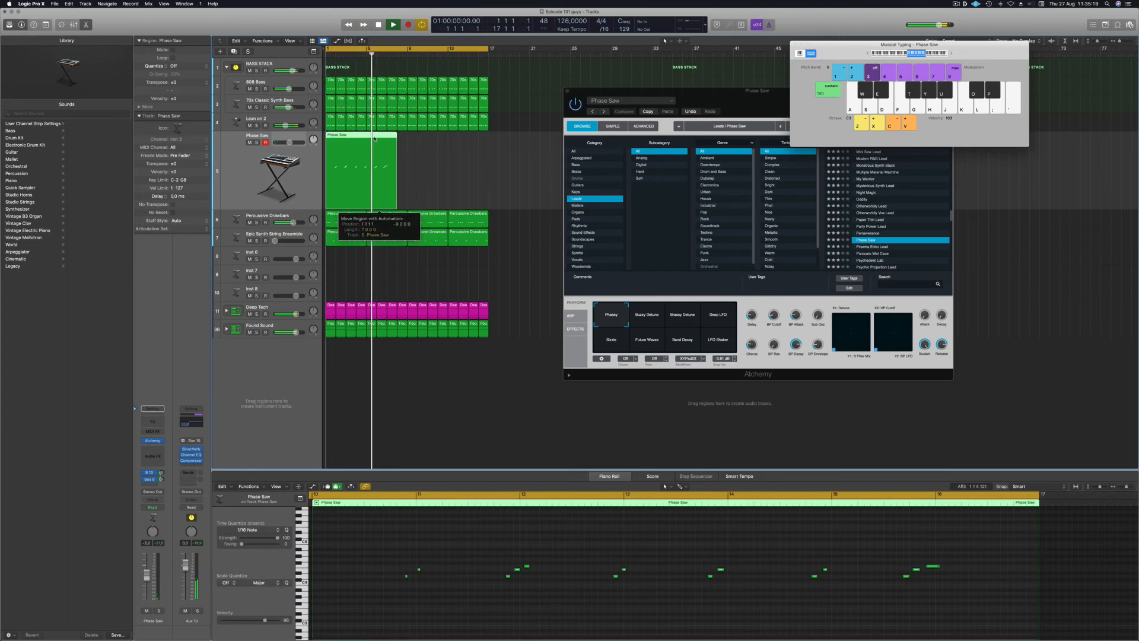
key("Return")
key("super+a")
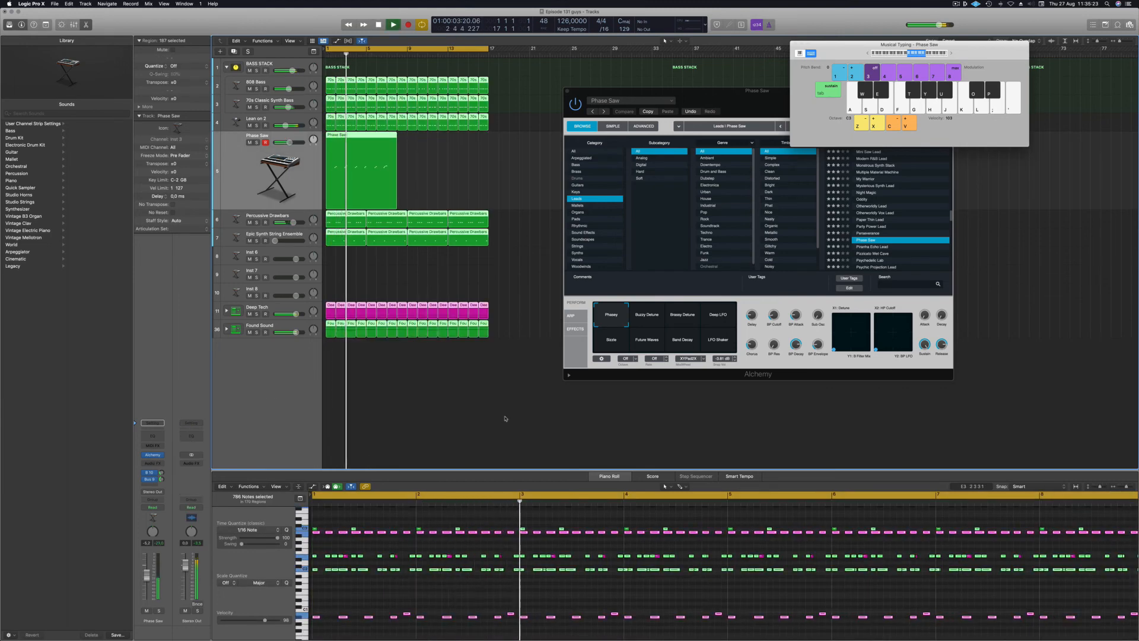
left_click(530, 241)
Select all 14 melody notes in the Piano Roll and nudge them one sixteenth earlier.
key("Return")
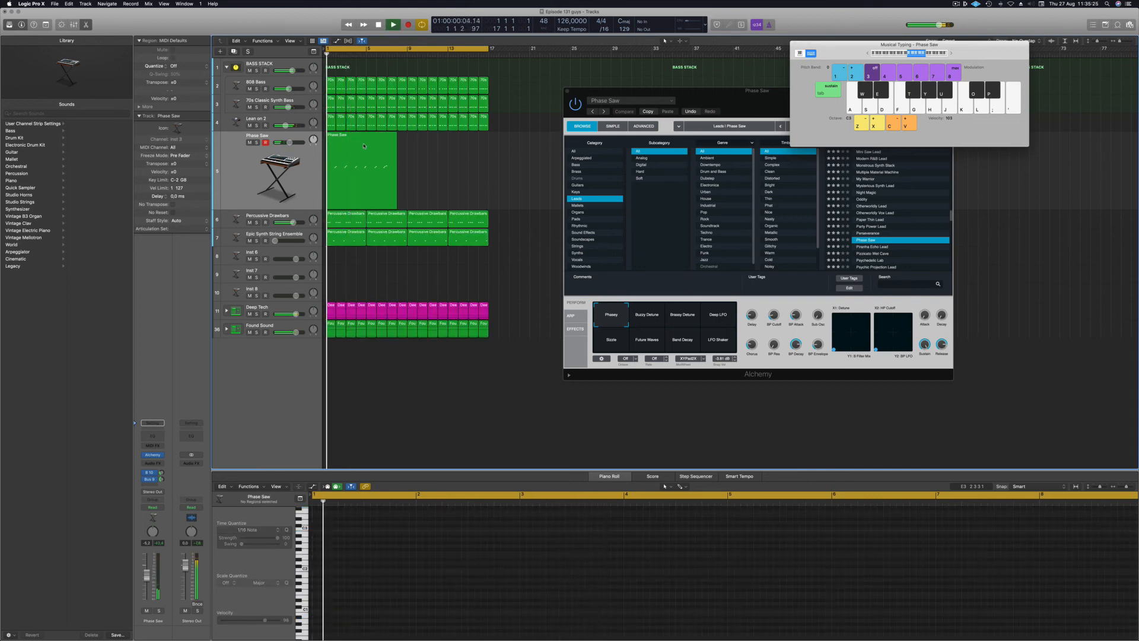
left_click(366, 189)
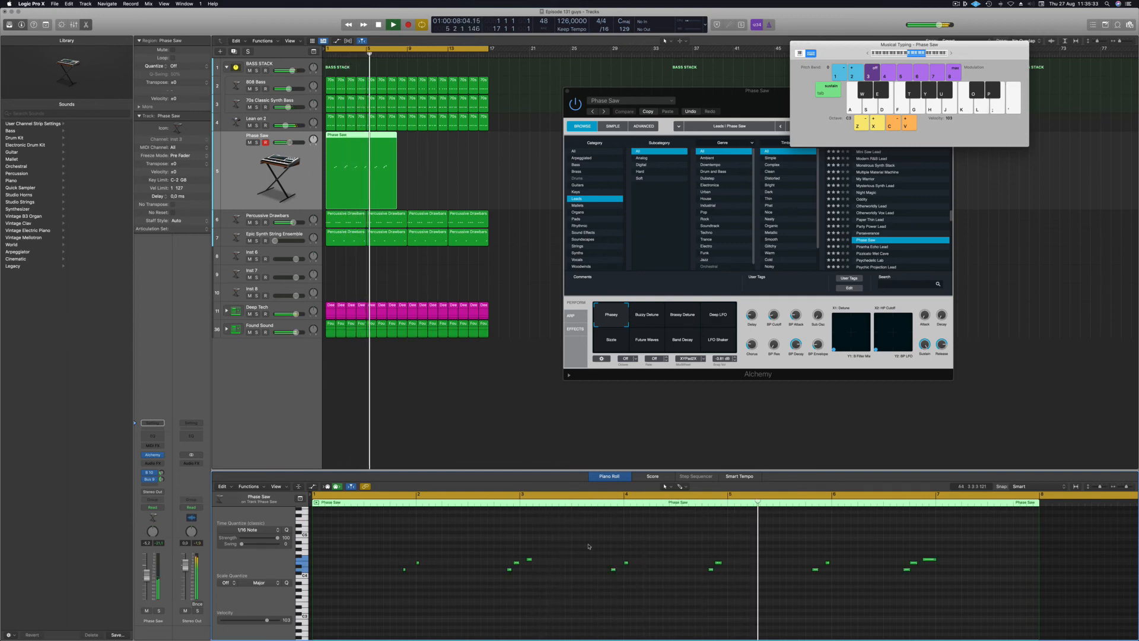
left_click_drag(390, 549, 1054, 586)
key("alt+Right")
key("alt+Right")
key("alt+Right")
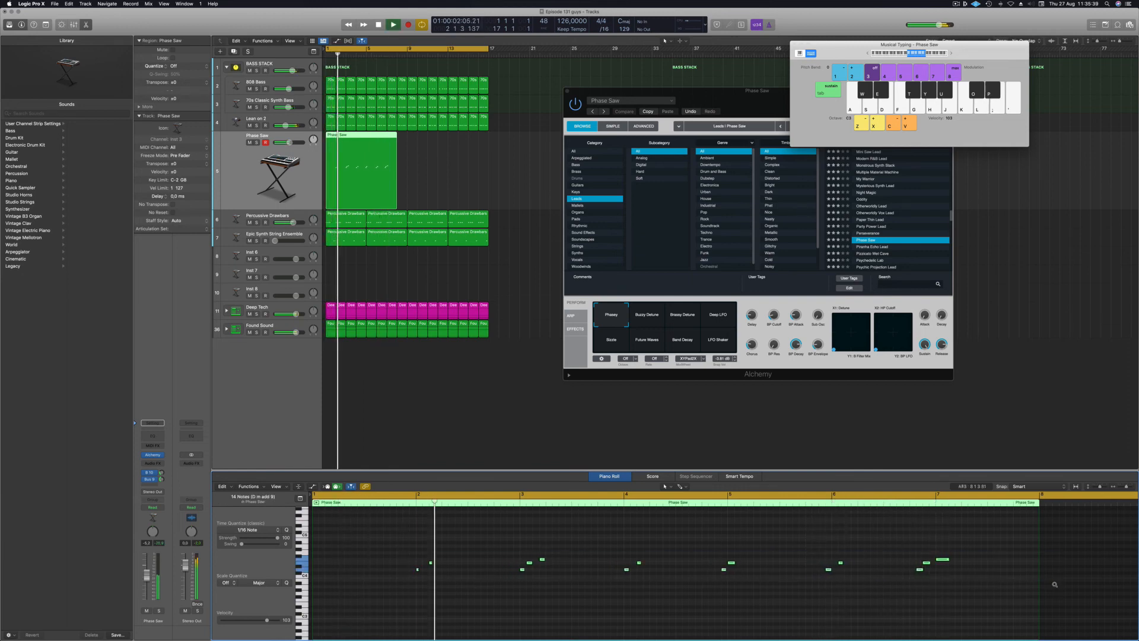
key("alt+Left")
key("alt+Left")
key("alt+Left")
key("alt+Left")
key("Return")
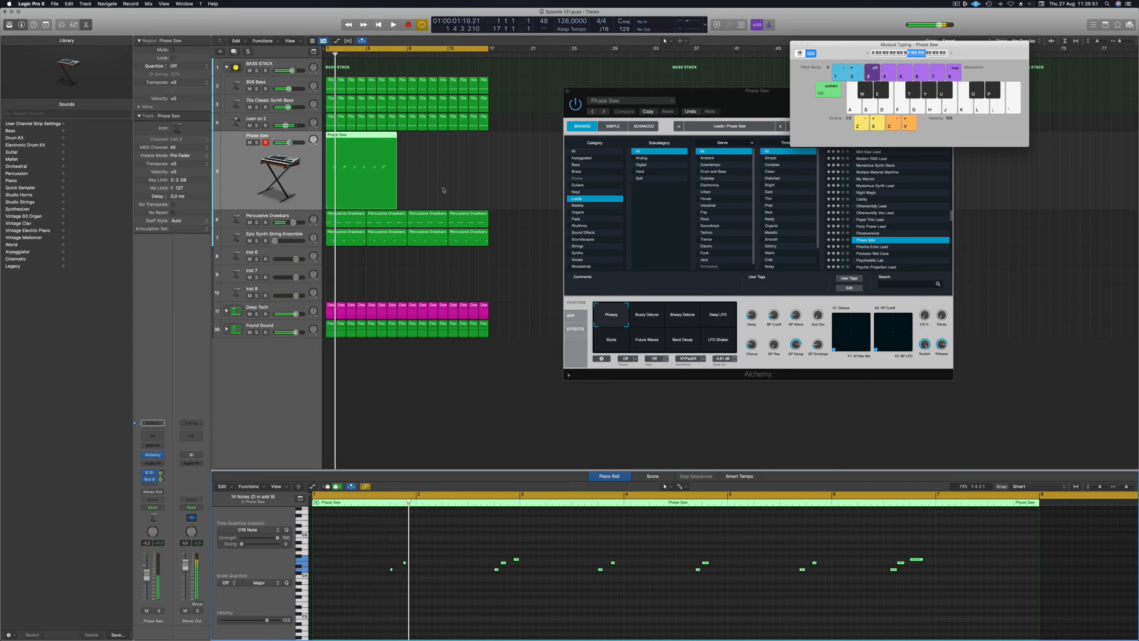
Split the Phase Saw region at bar 5 and delete the right part.
left_click(367, 135)
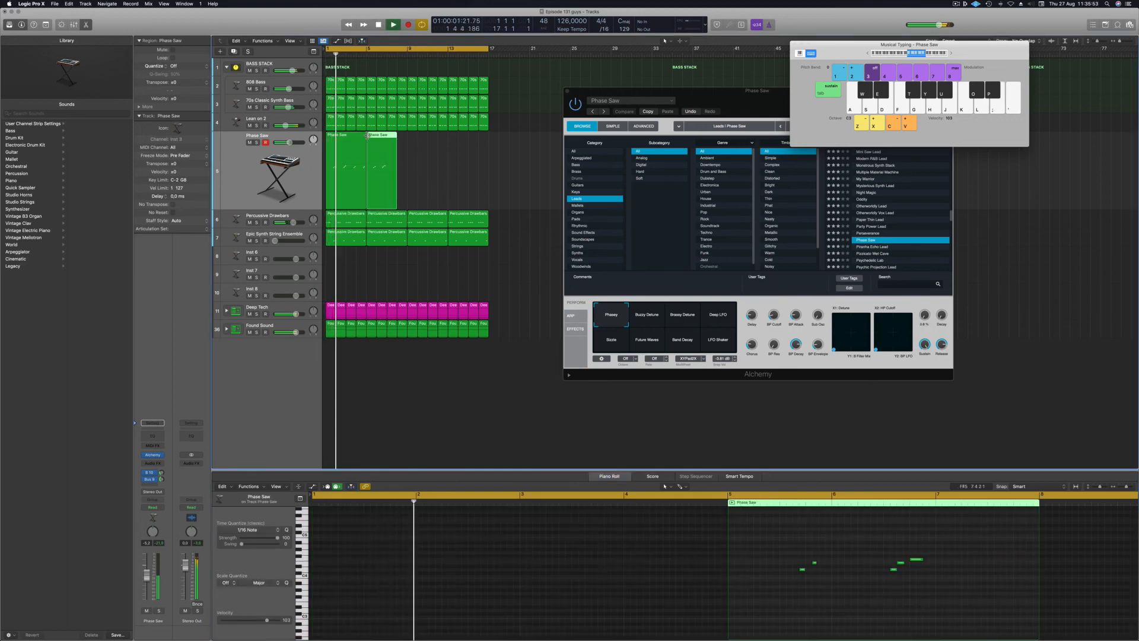
key("Delete")
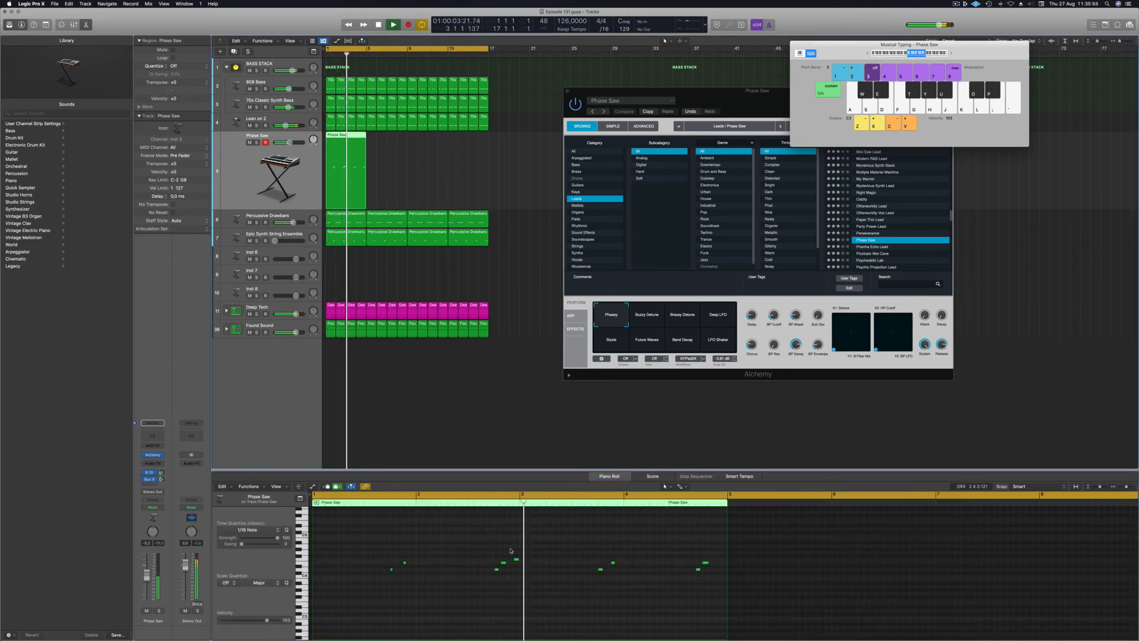
scroll(505, 596, "up", 5)
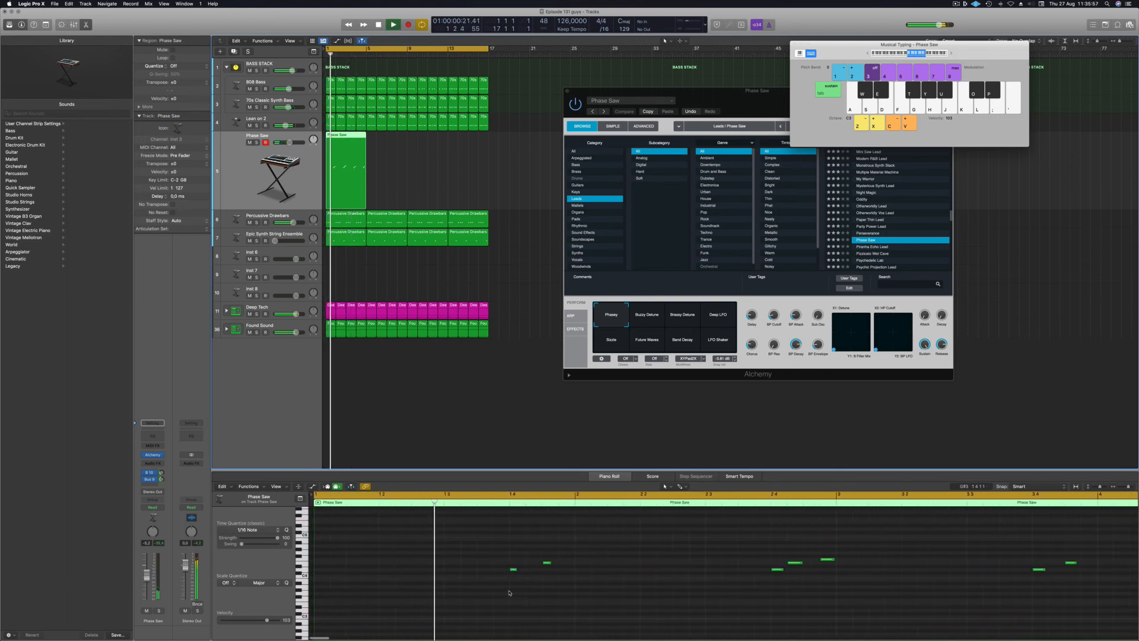
scroll(520, 591, "down", 3)
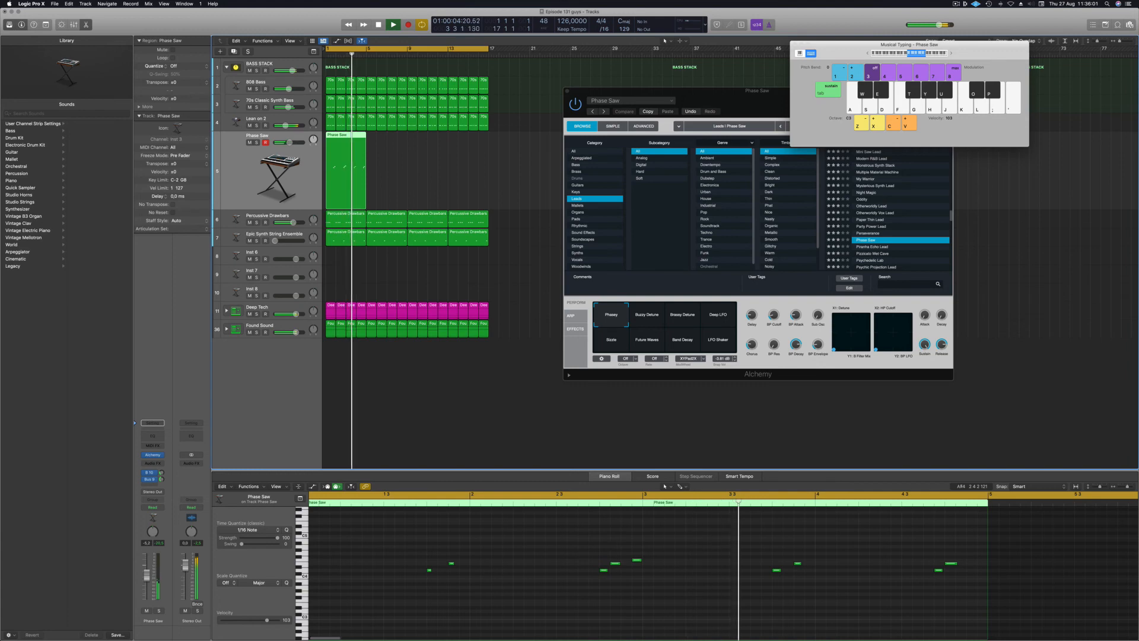
scroll(615, 547, "down", 2)
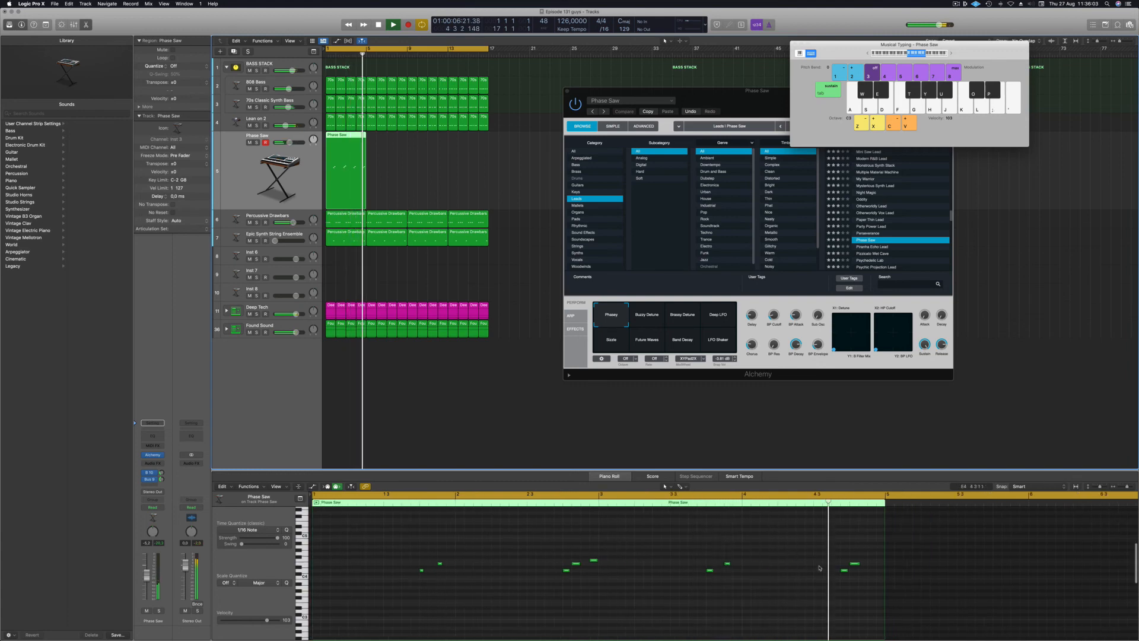
Pencil in a short new note and shift the last two notes a sixteenth later.
left_click(845, 570)
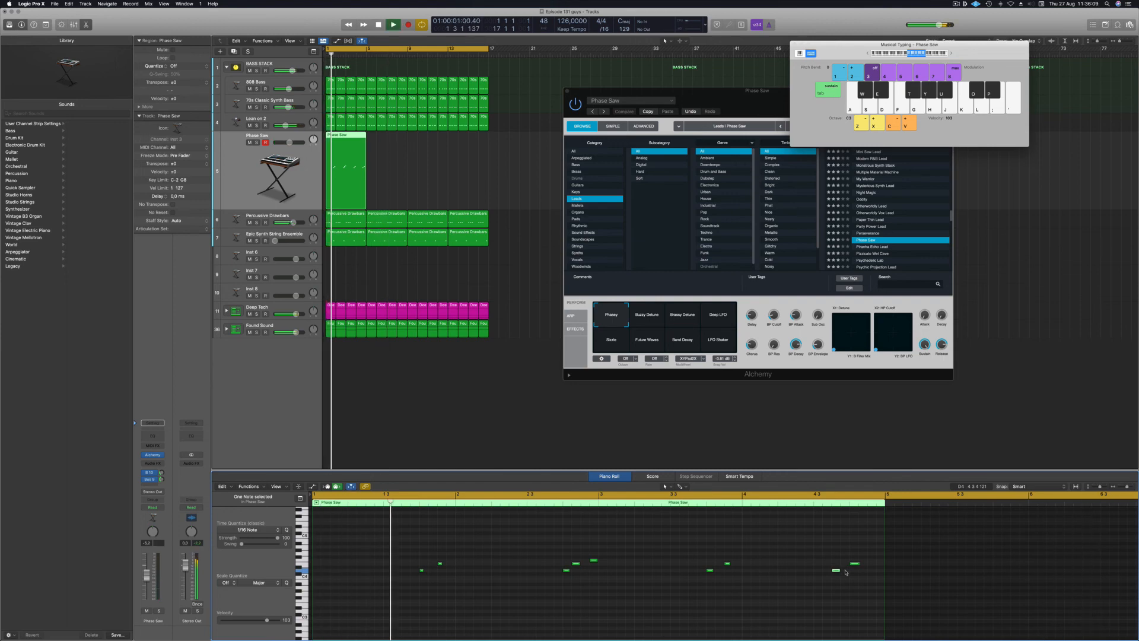
left_click_drag(863, 573, 869, 578)
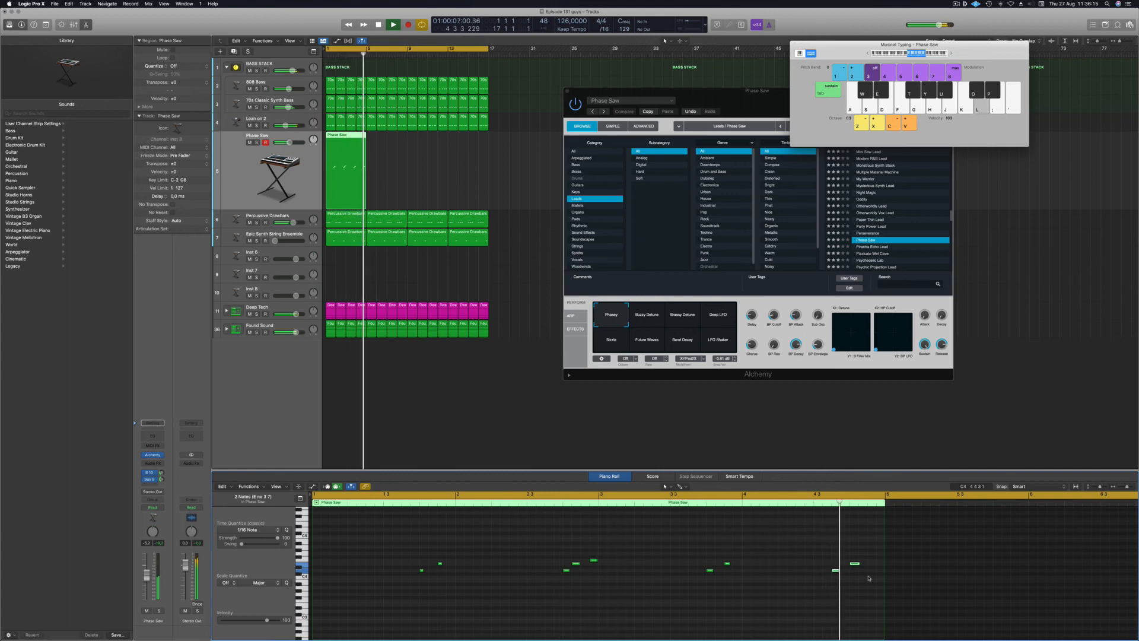
key("alt+Right")
key("Return")
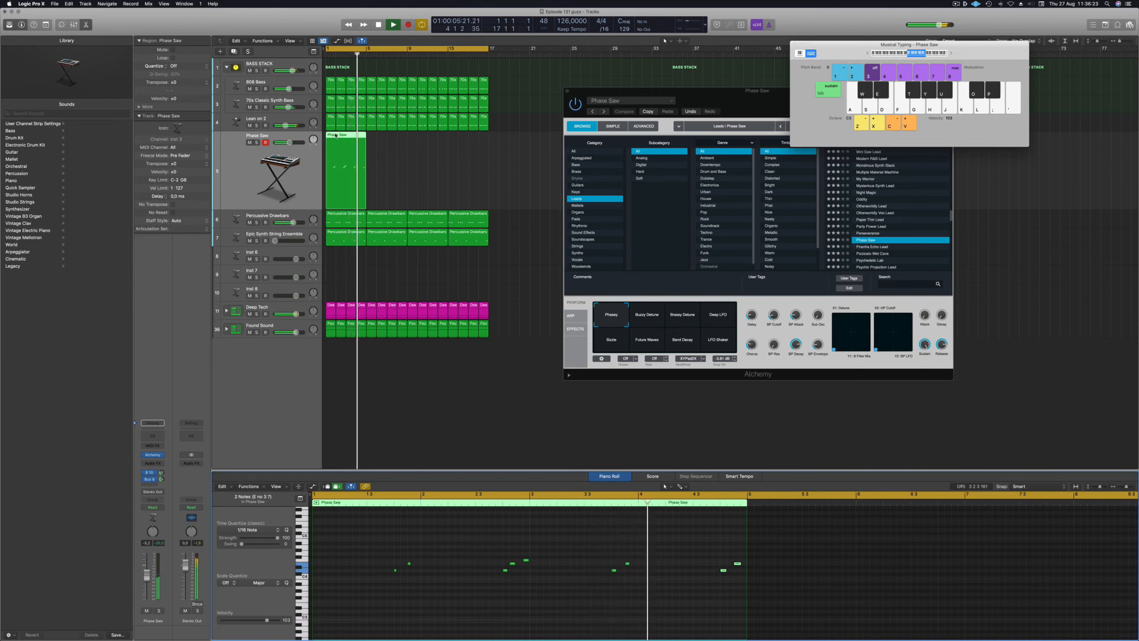
Copy the melody region into four consecutive regions and transpose all 36 notes down one octave.
left_click_drag(336, 135, 430, 136)
left_click_drag(503, 161, 353, 172)
left_click(577, 594)
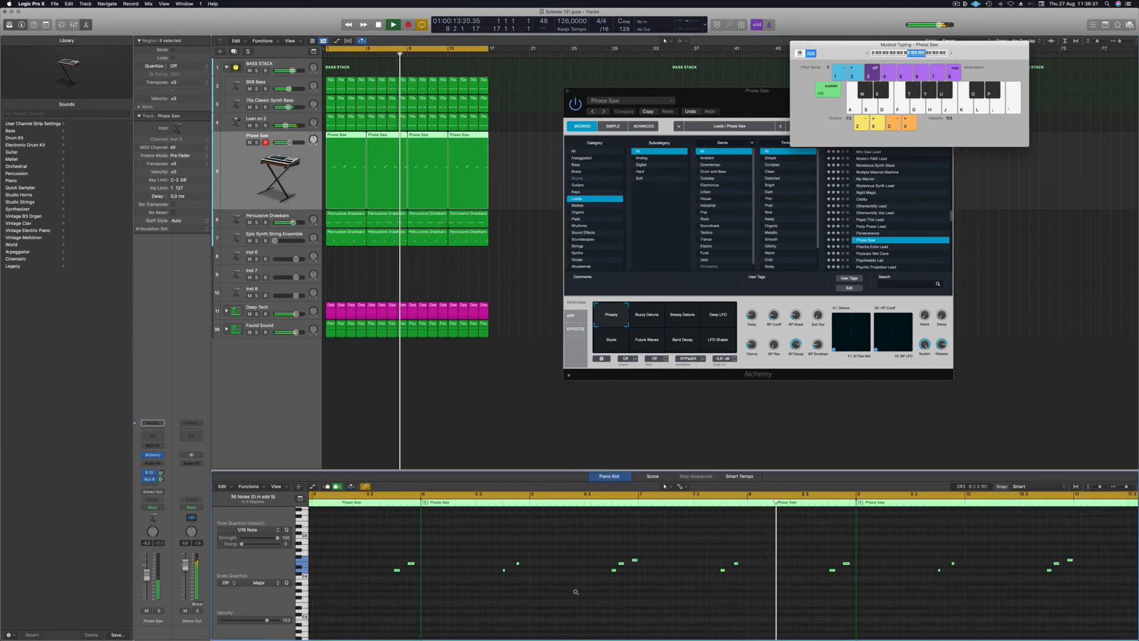
key("super+a")
key("alt+shift+Down")
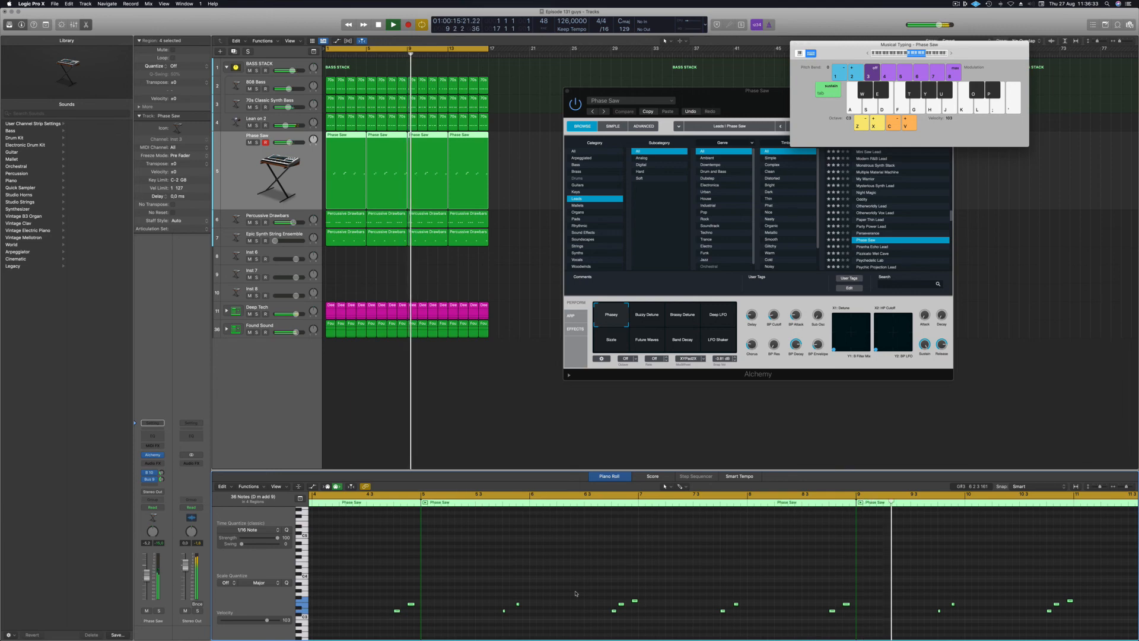
key("alt+shift+Down")
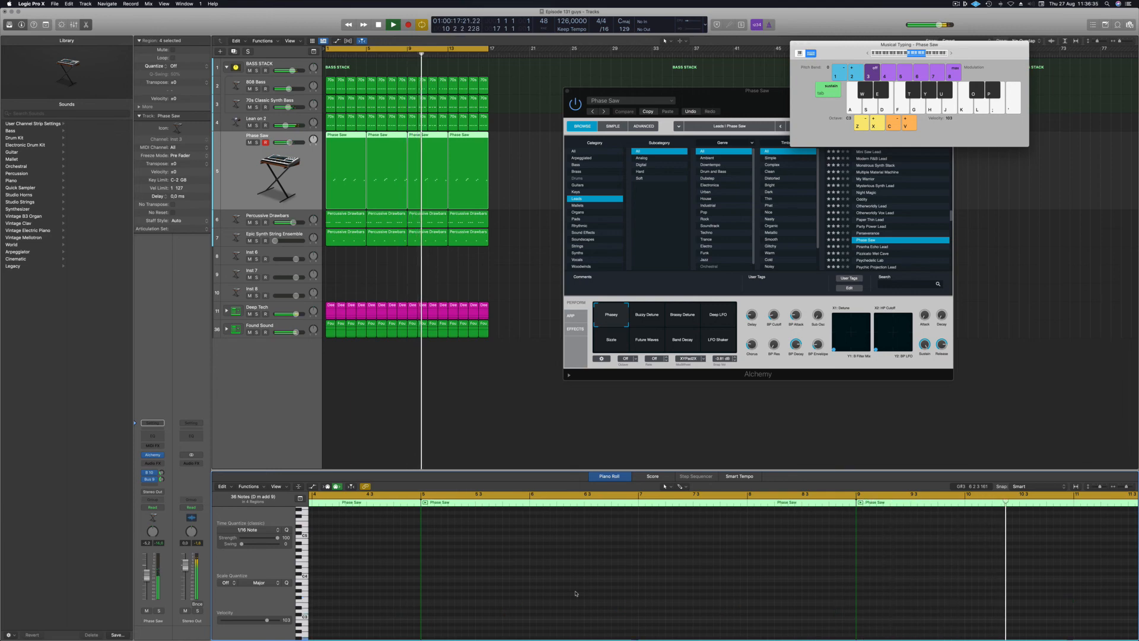
key("alt+shift+Up")
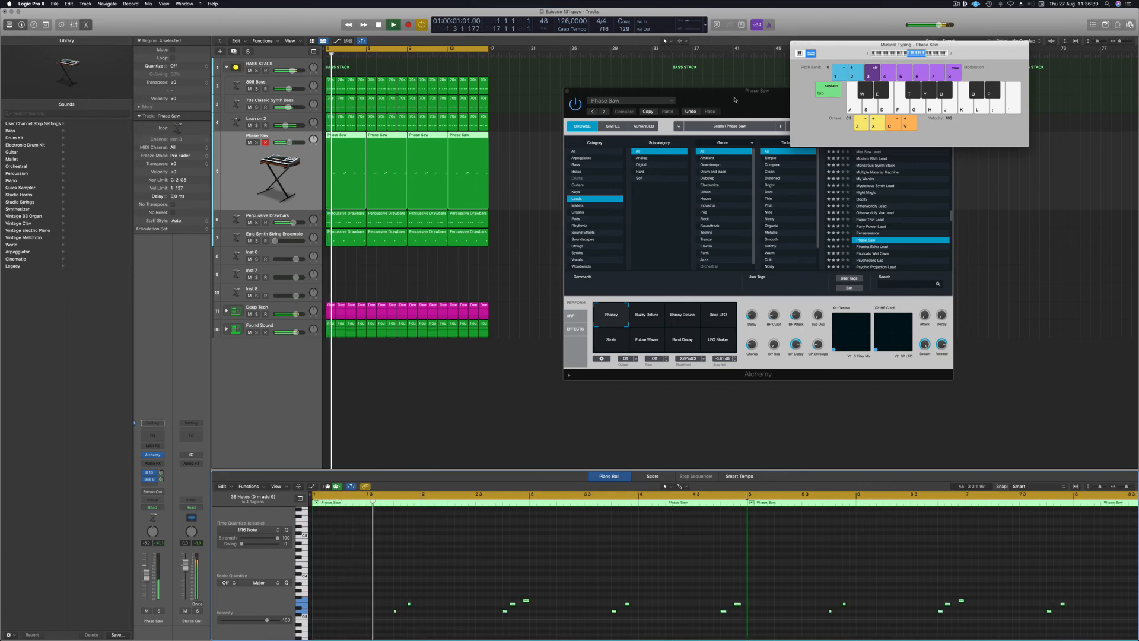
left_click_drag(673, 104, 544, 105)
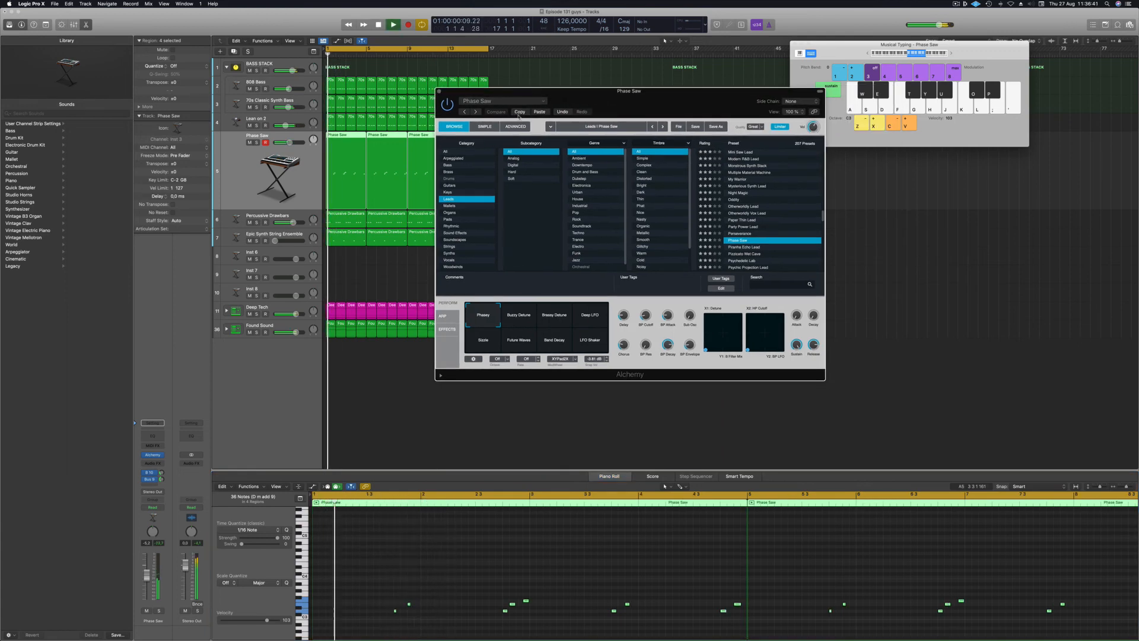
Load Pizzicato Wet Cave and audition its Wood Blocks, Pitch Drops and Reverse variations.
scroll(744, 215, "down", 3)
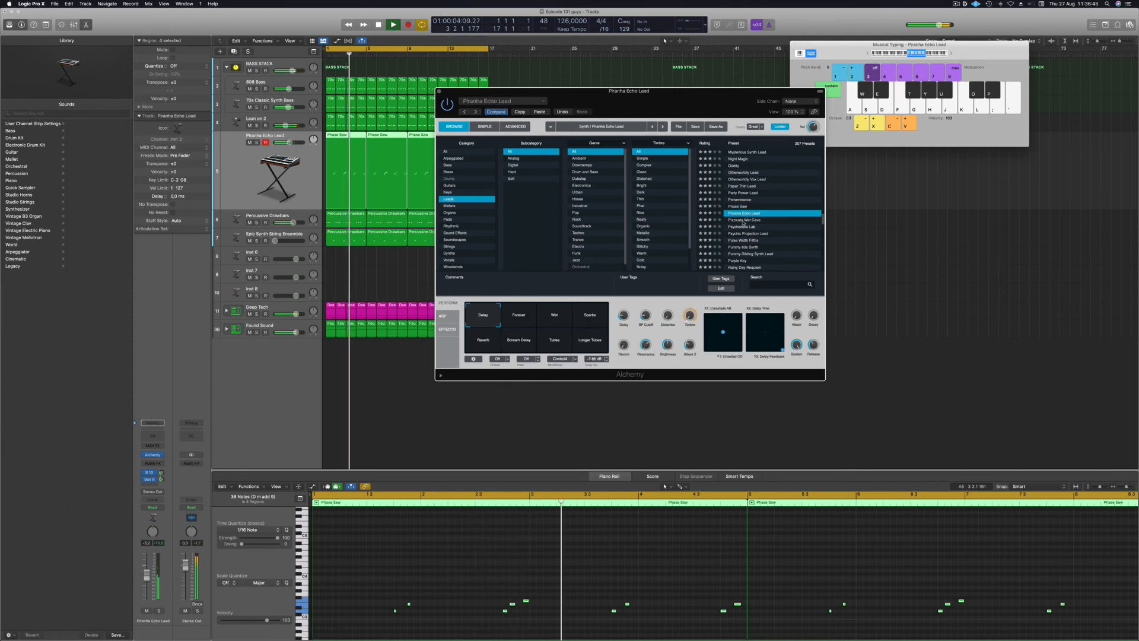
left_click(743, 221)
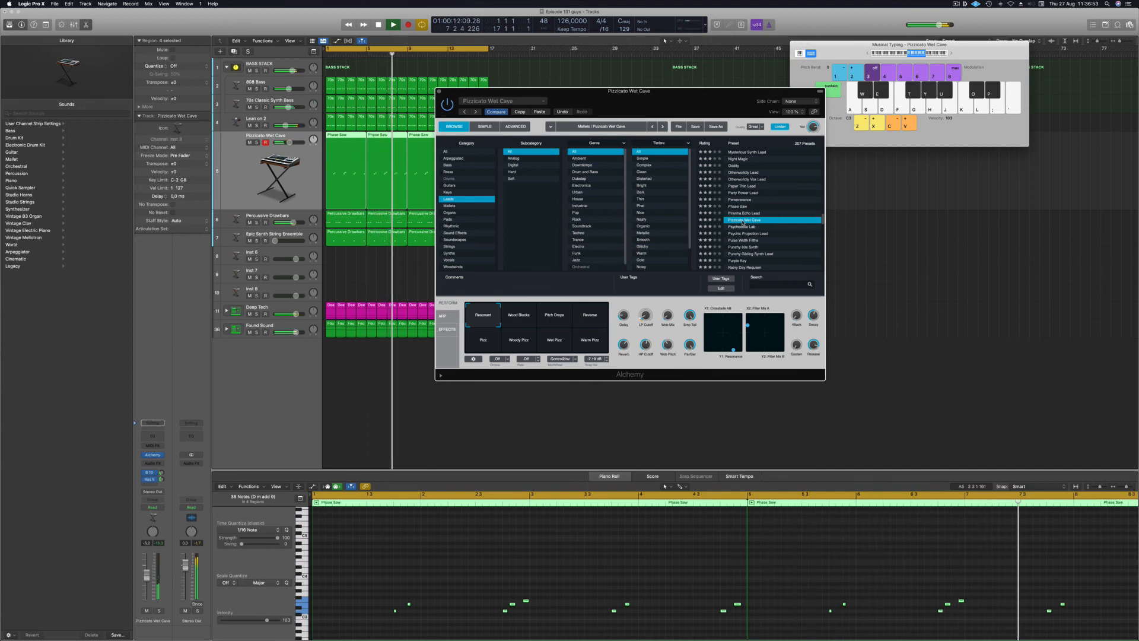
scroll(743, 222, "down", 1)
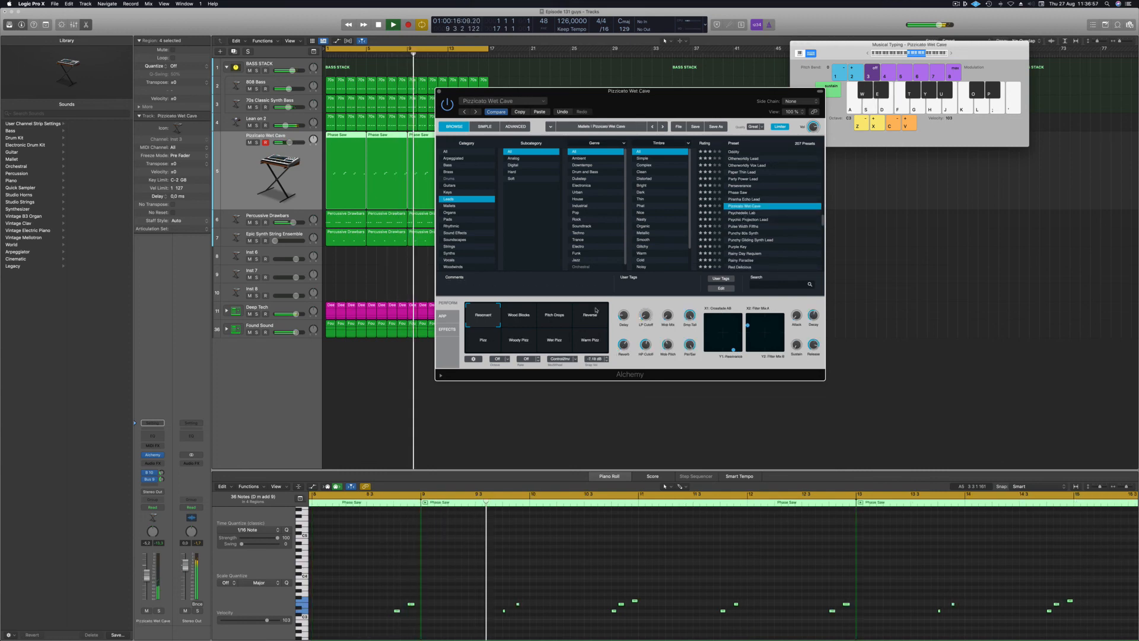
left_click(521, 315)
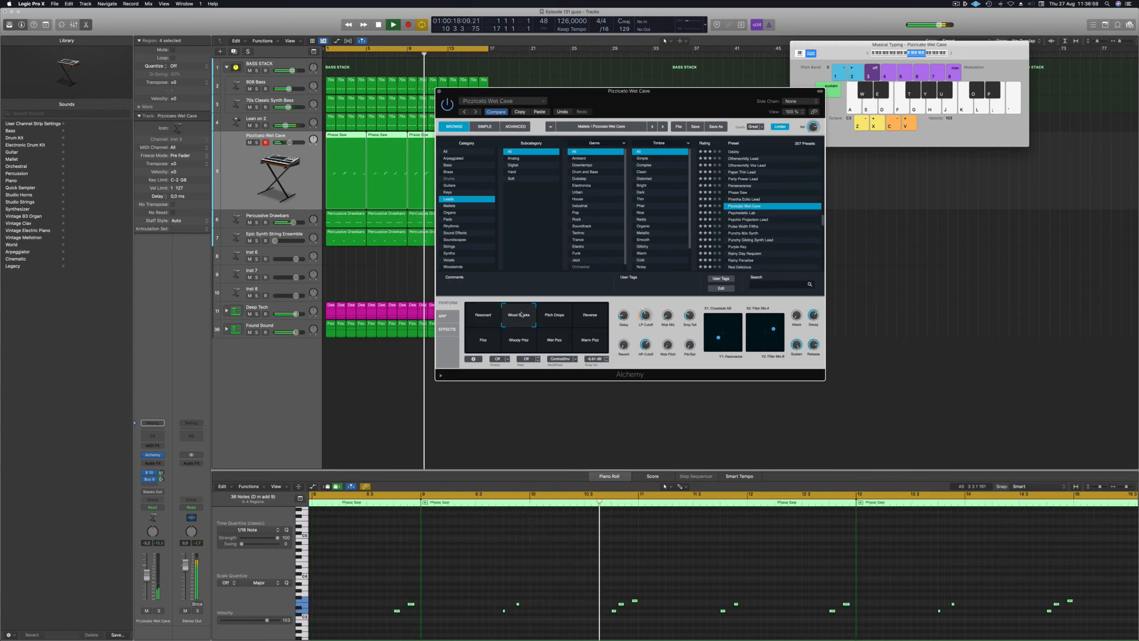
left_click(555, 314)
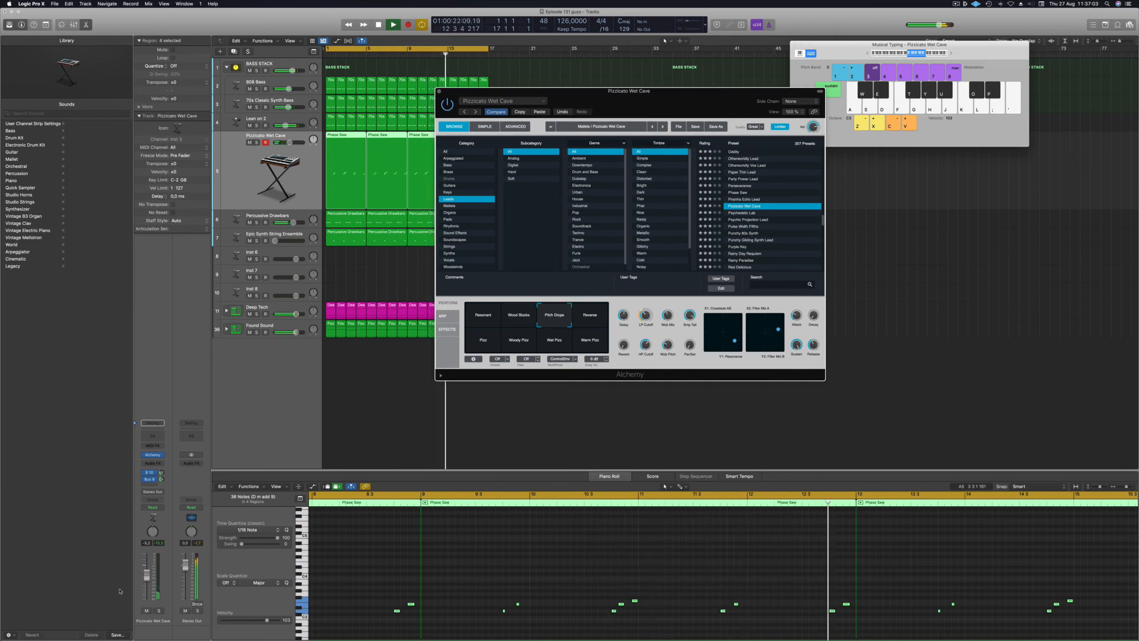
left_click(146, 569)
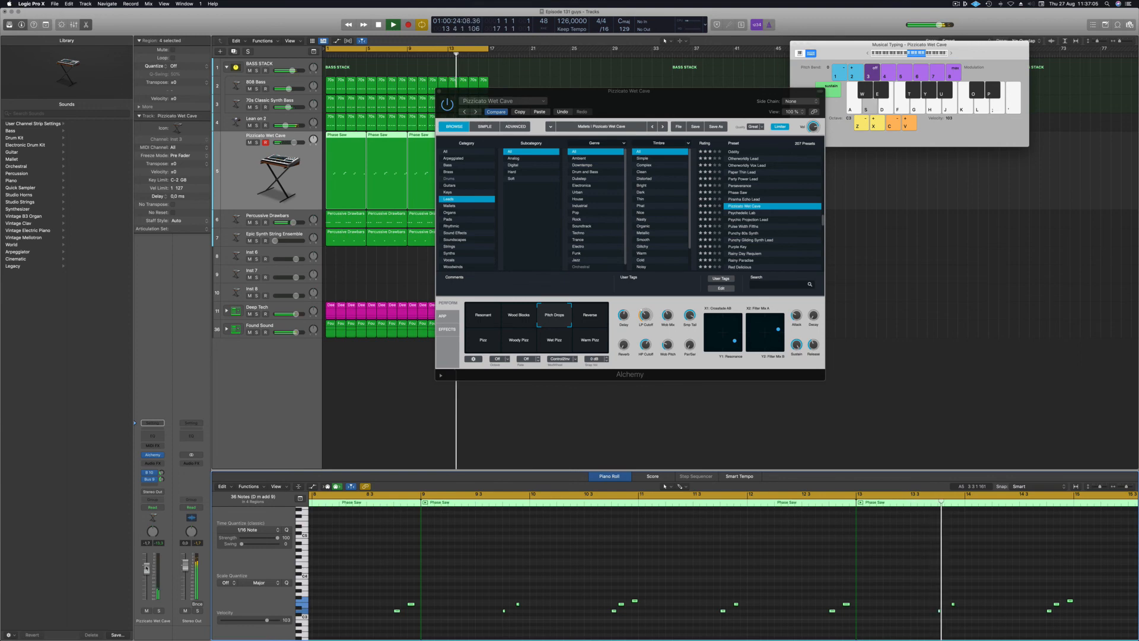
left_click(591, 314)
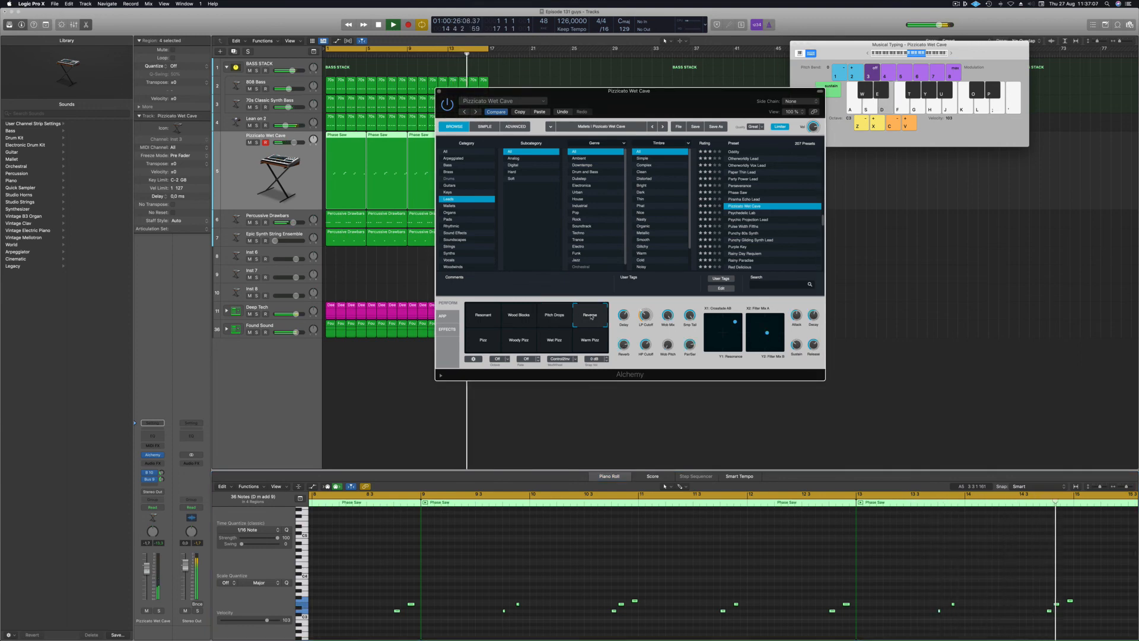
Audition Pizz, Woody Pizz, Wet Pizz and Warm Pizz, settle on Resonant, and close Alchemy.
left_click(496, 341)
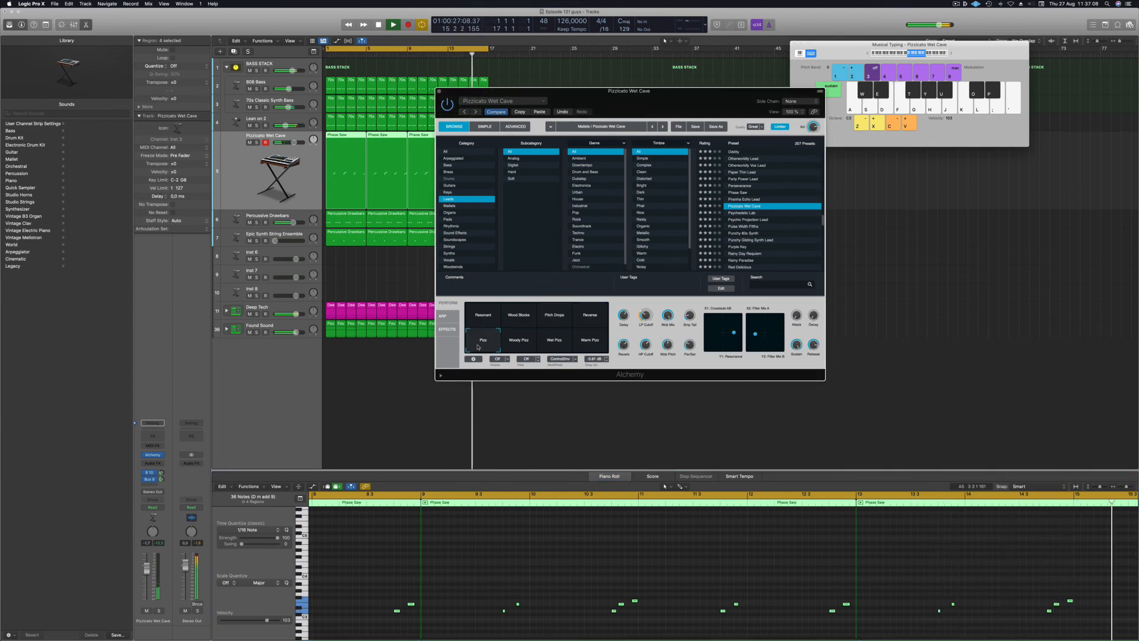
left_click(514, 341)
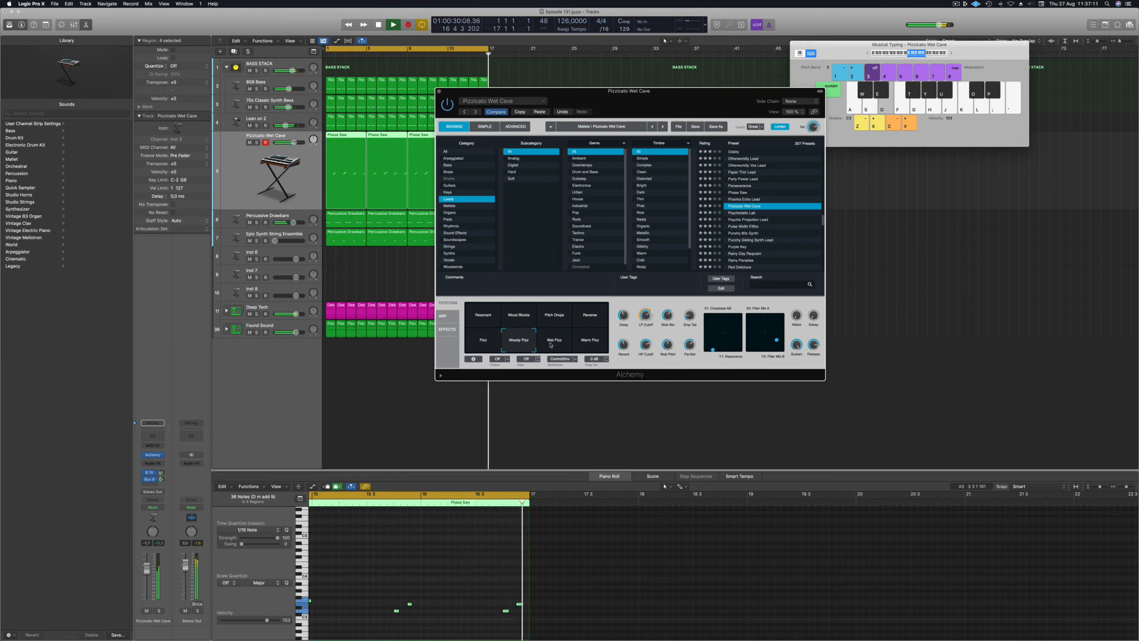
left_click(553, 343)
left_click(589, 343)
left_click(482, 317)
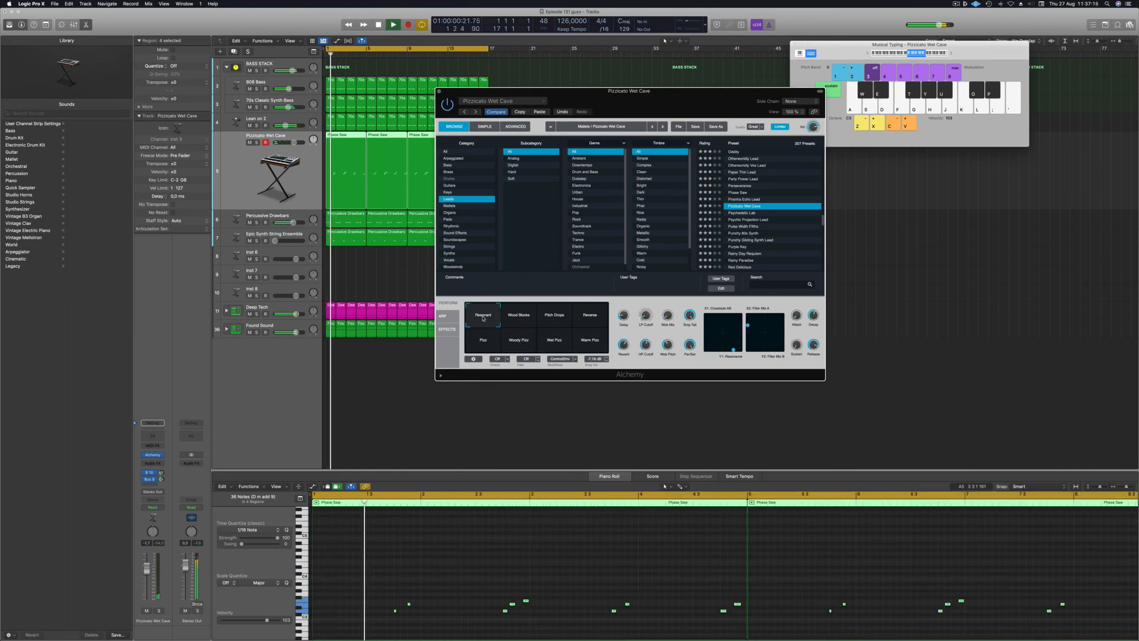
left_click_drag(622, 93, 721, 131)
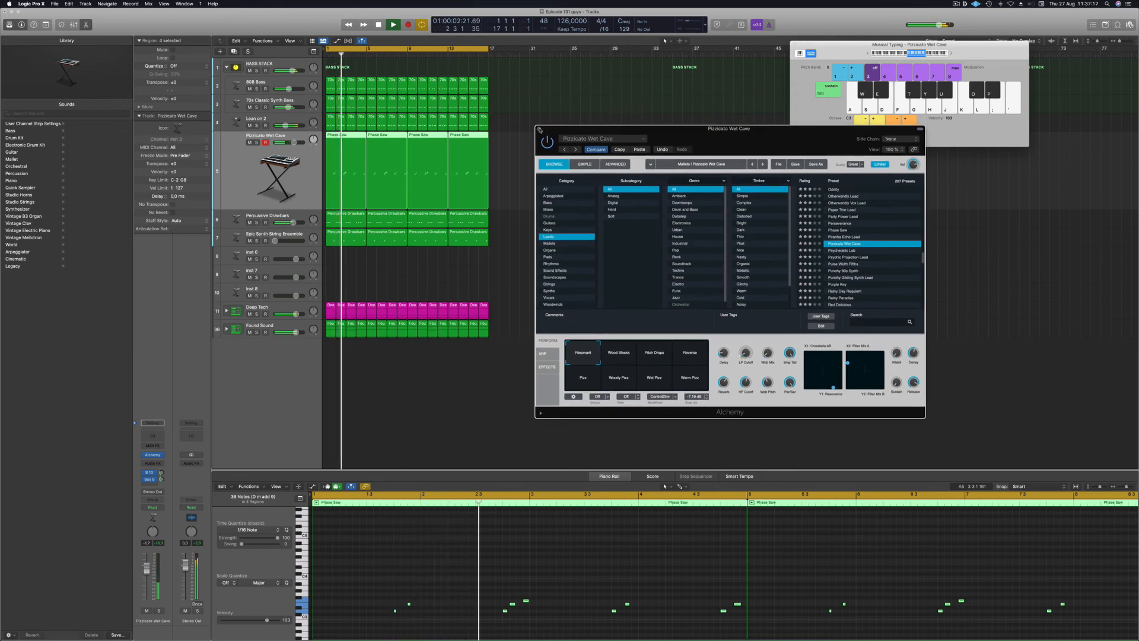
left_click(539, 128)
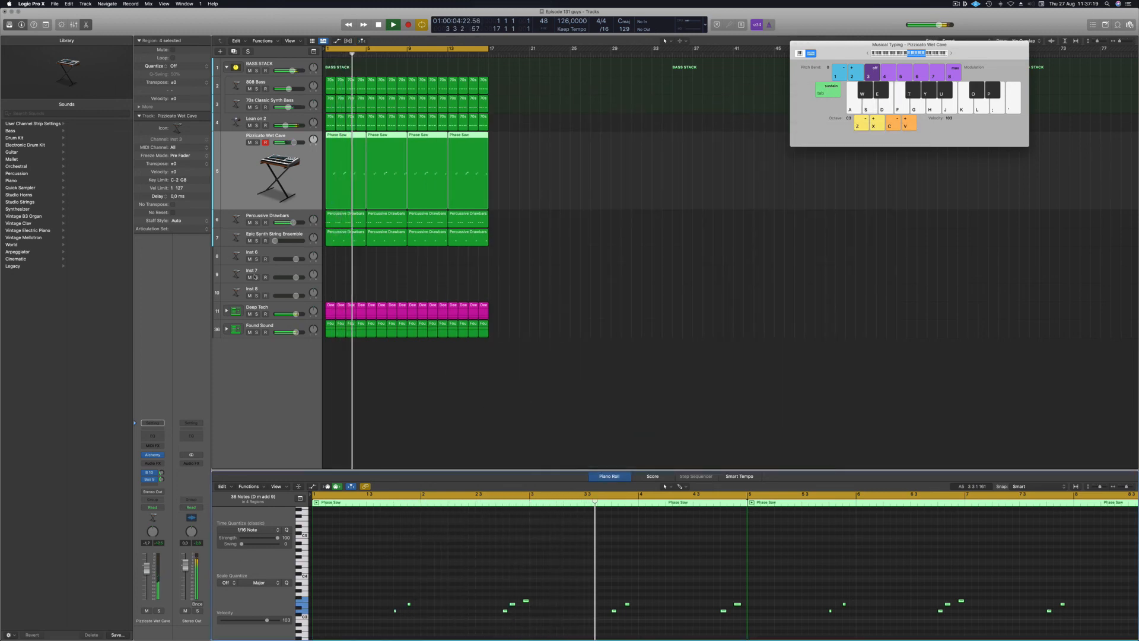
Set the lead's Aux 10 send level, switch its automation mode to Touch, and show the toolbar.
key("space")
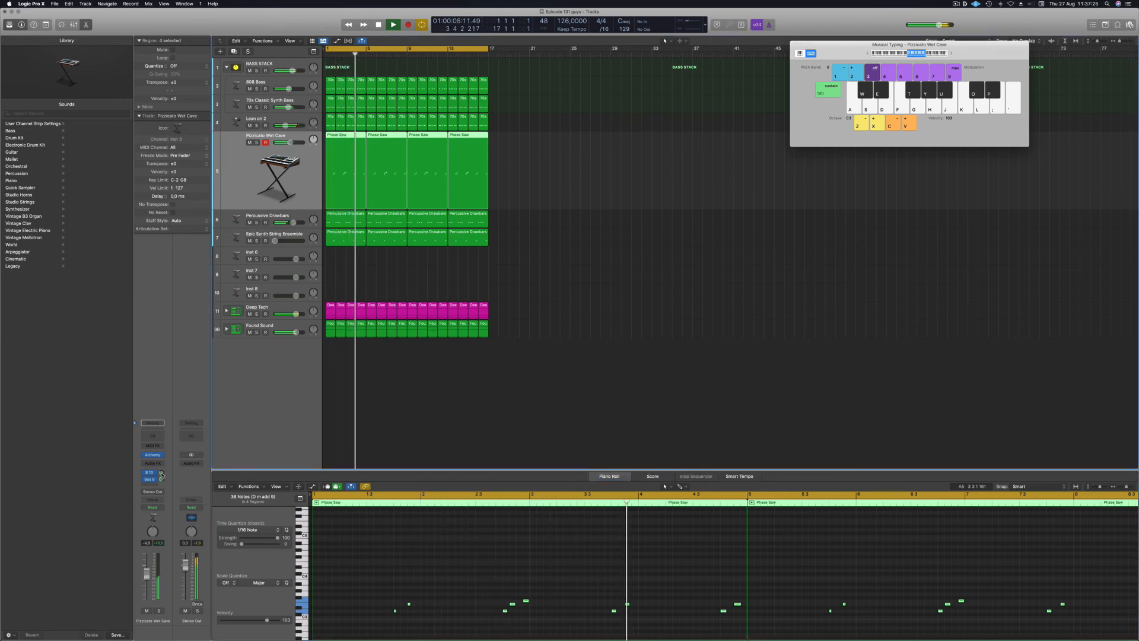
mouse_move(162, 473)
left_mouse_down()
mouse_move(161, 463)
mouse_move(161, 472)
left_mouse_up()
key("space")
key("space")
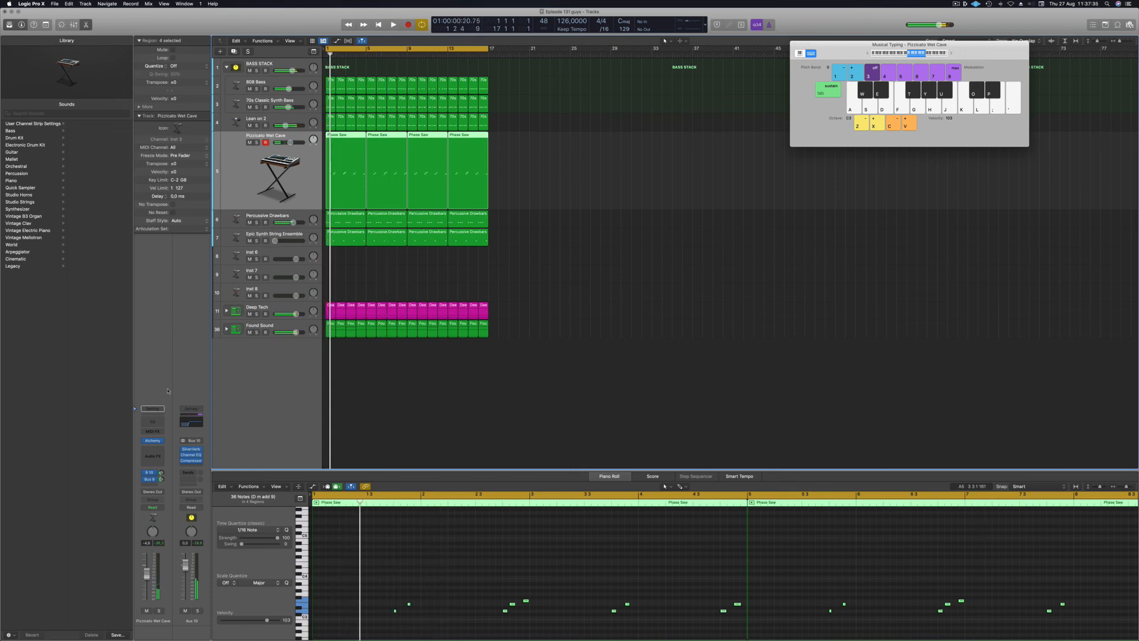
left_click(153, 507)
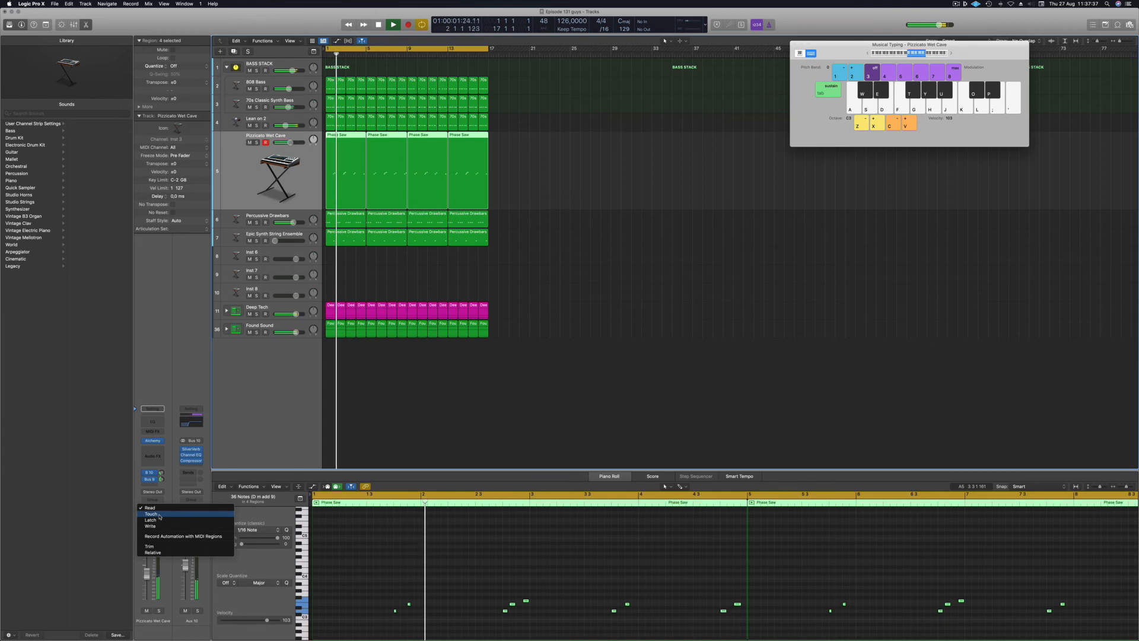
left_click(155, 514)
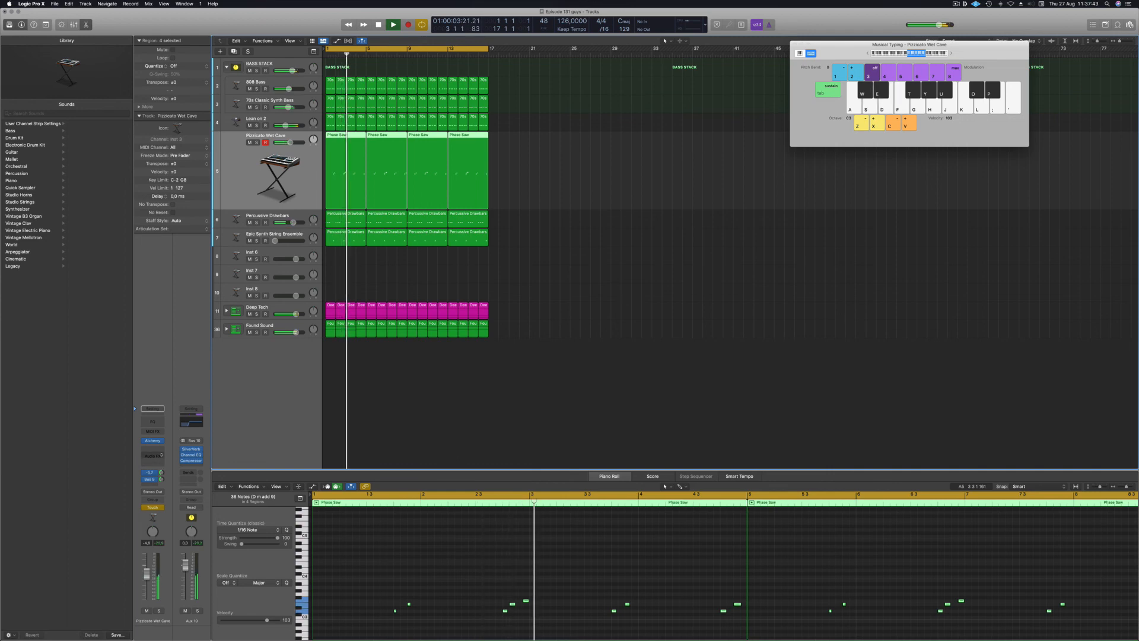
key("space")
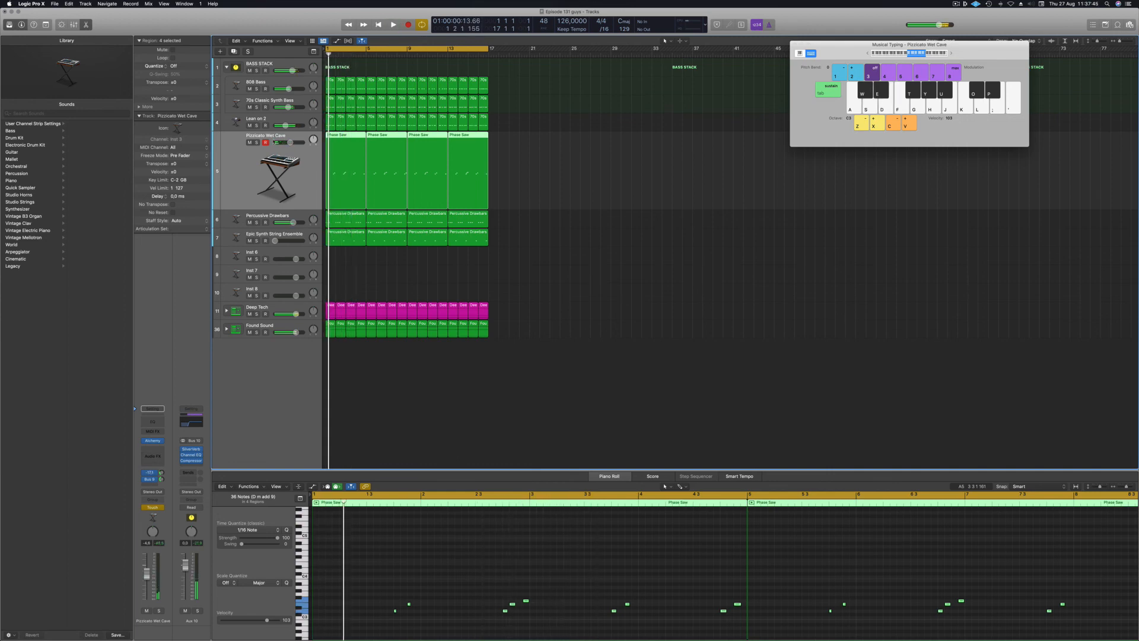
key("ctrl+alt+super+t")
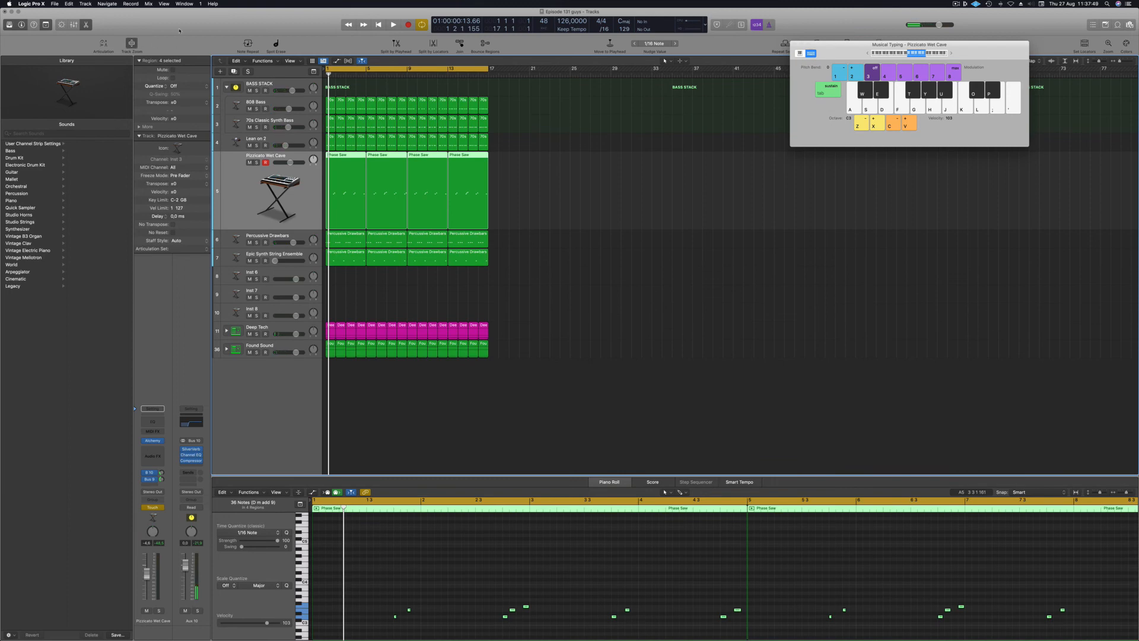
Close Musical Typing and show the lead's Send 1 → Aux 10 automation lane in Read mode.
left_click(576, 248)
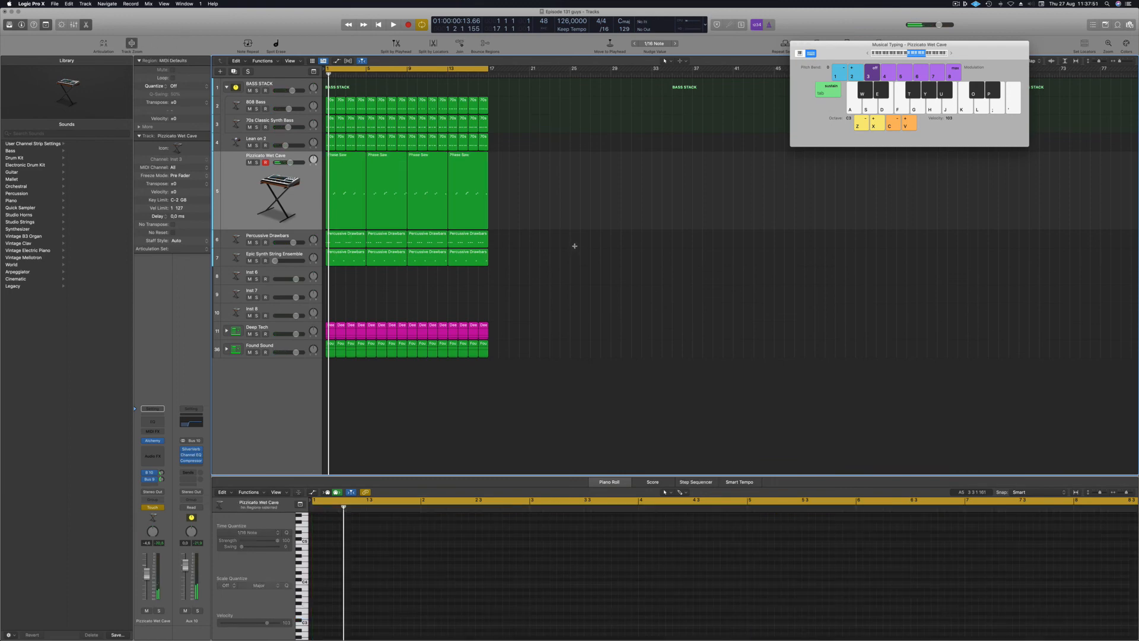
key("super+k")
key("a")
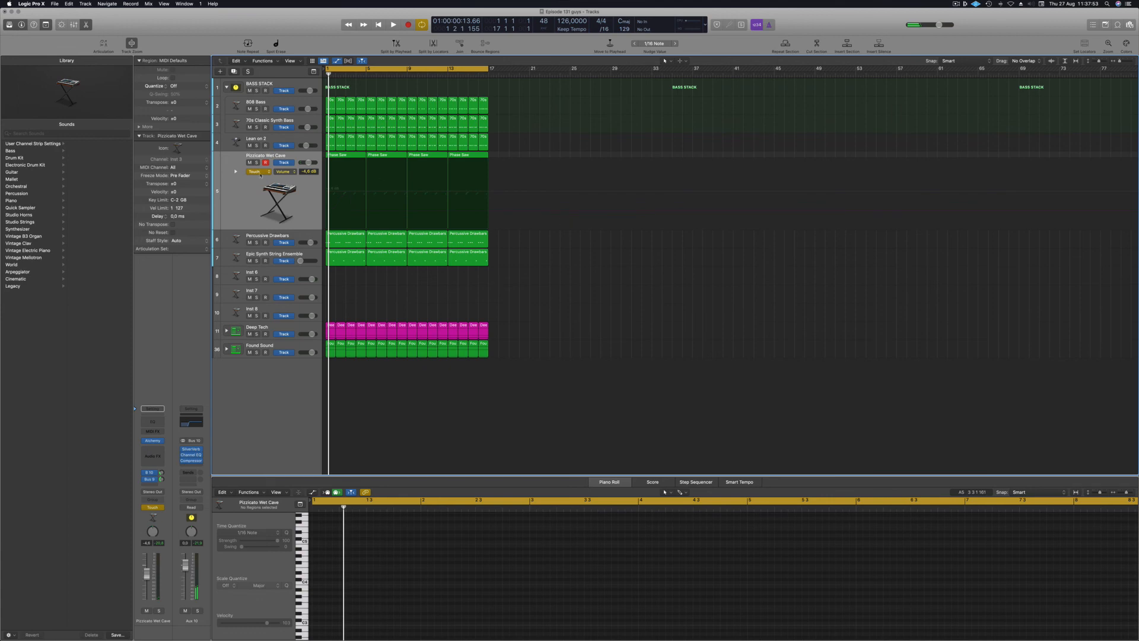
left_click(283, 171)
left_click(298, 239)
left_click(261, 171)
left_click(261, 166)
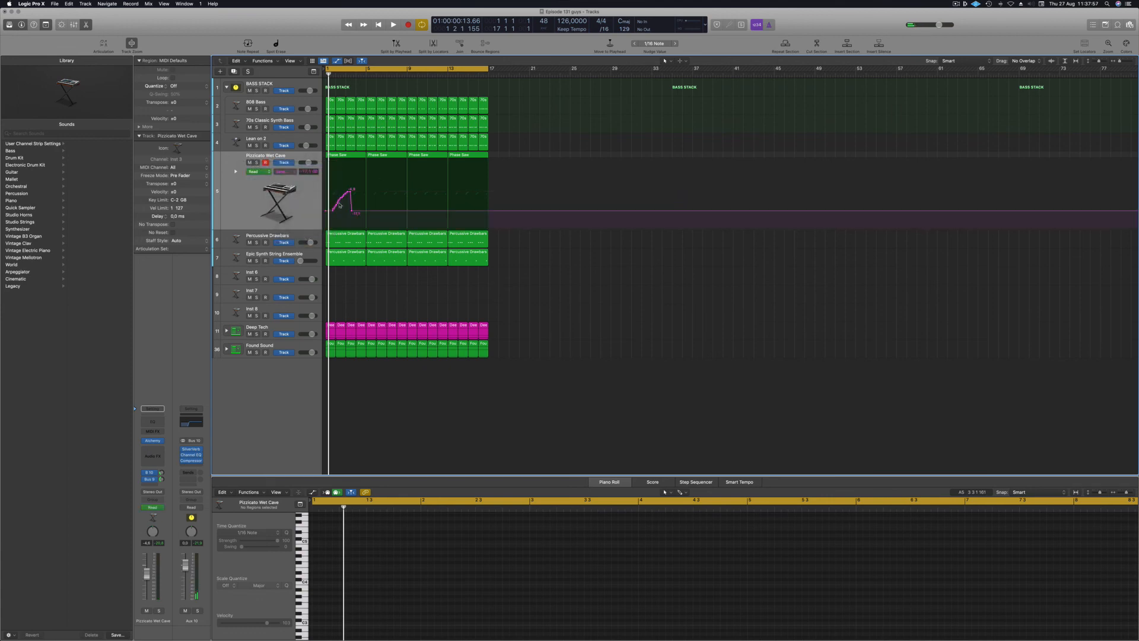
Draw a rising Aux 10 send ramp and play it back.
left_click_drag(354, 211, 409, 214)
key("space")
key("space")
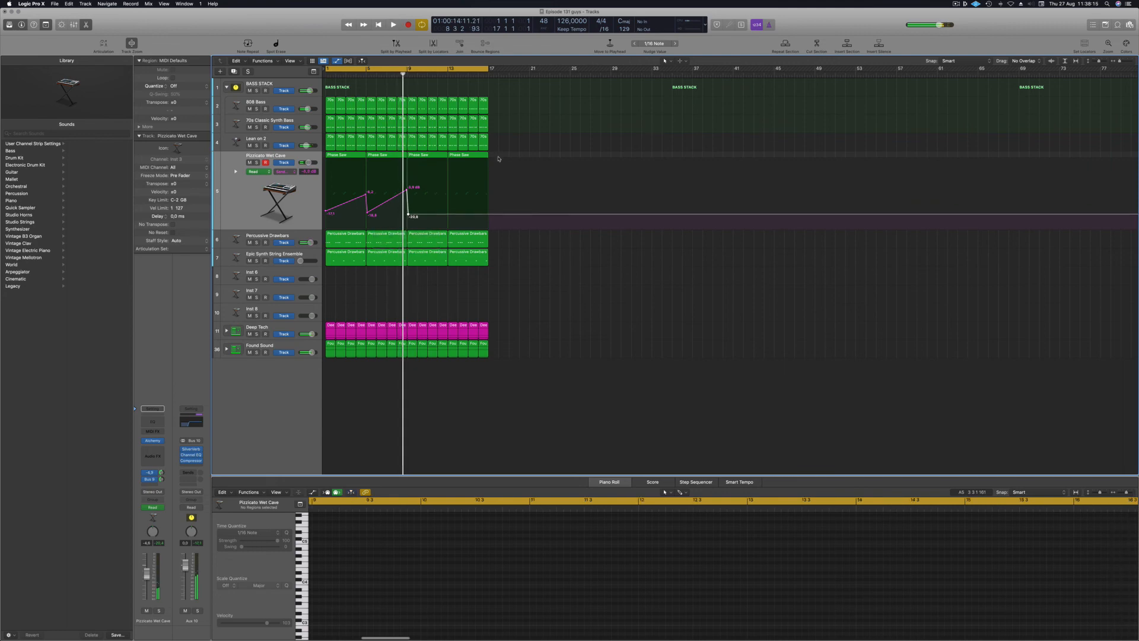
left_click_drag(496, 159, 361, 155)
Select all four Phase Saw regions so their notes show in the Piano Roll.
left_click(579, 591)
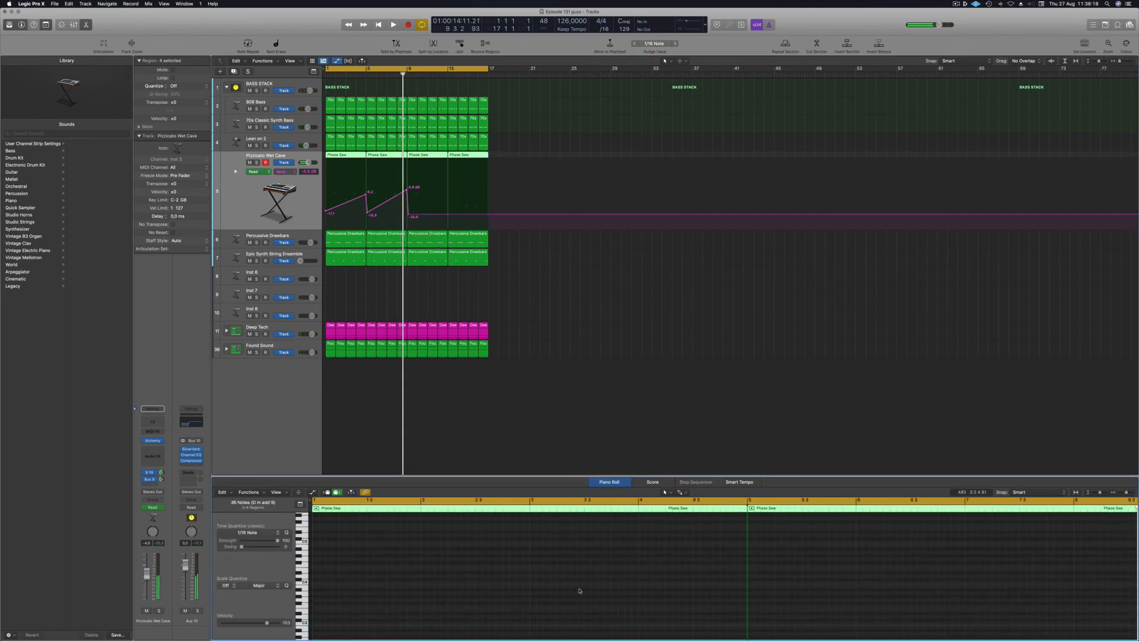
key("Return")
key("space")
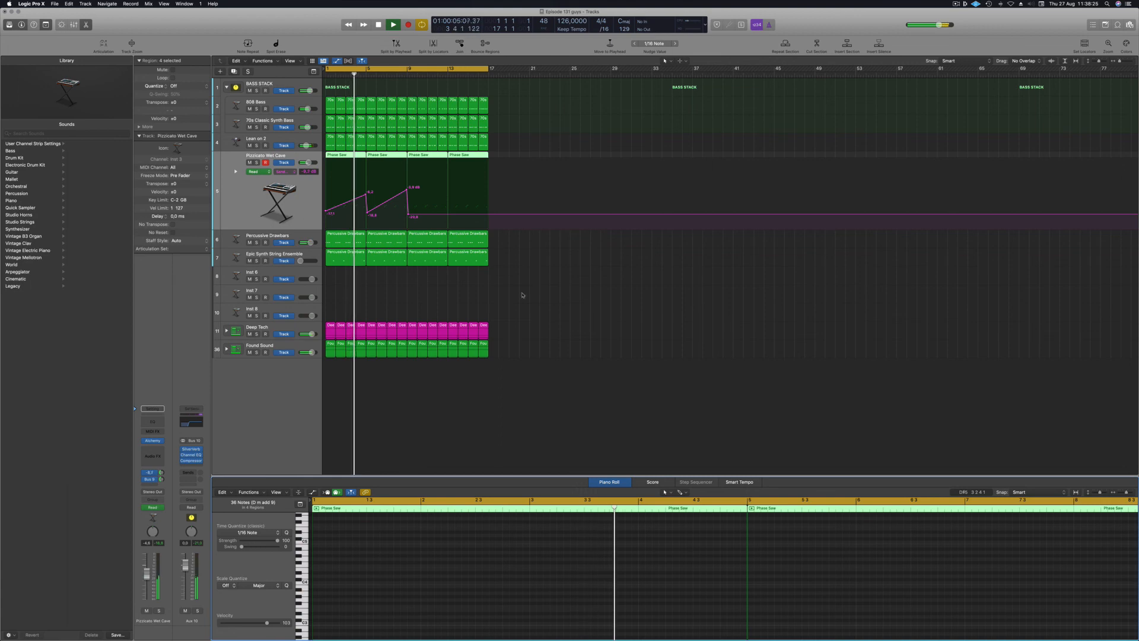
left_click_drag(511, 153, 348, 160)
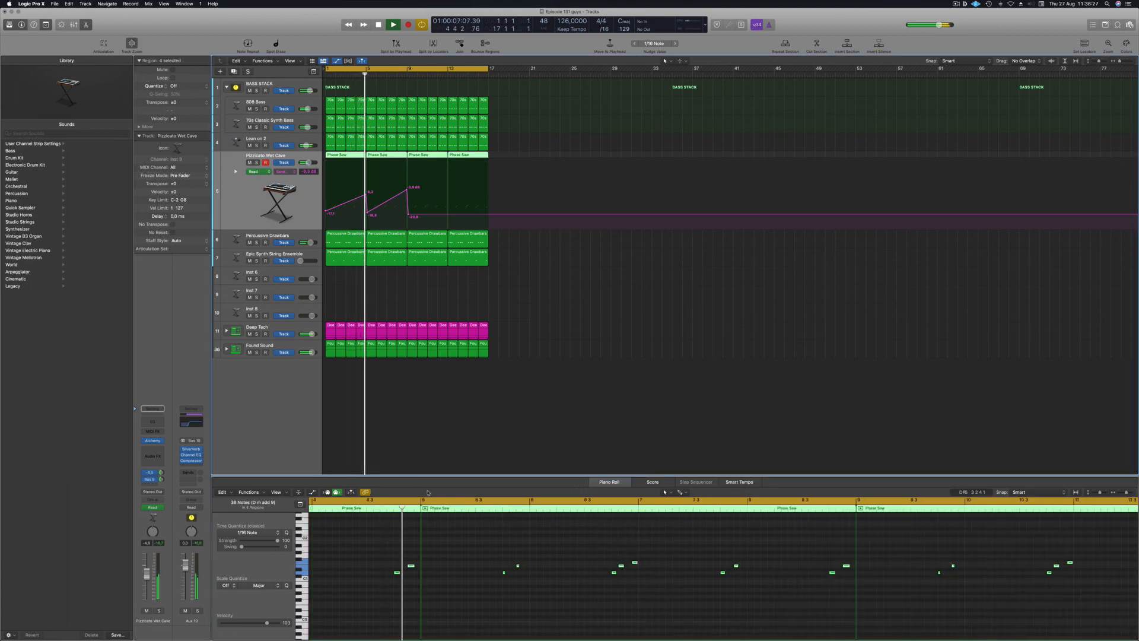
scroll(456, 589, "down", 2)
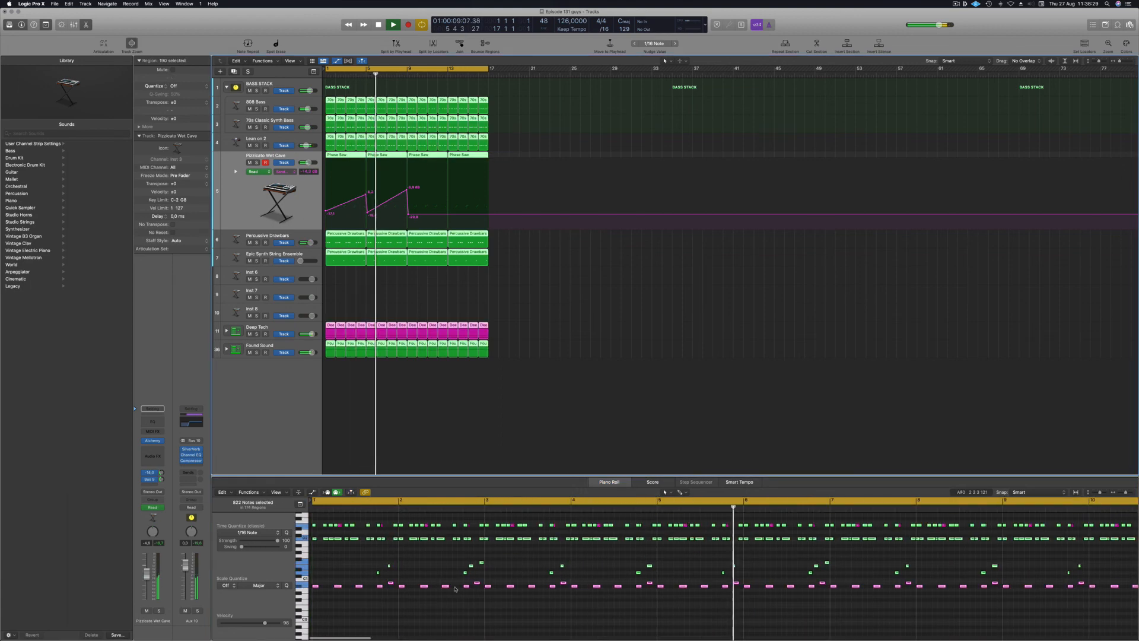
left_click(509, 166)
left_click_drag(506, 155, 351, 161)
Transpose the notes up one octave and replay the song from bar 1.
key("alt+shift+Up")
key("space")
key("Return")
key("space")
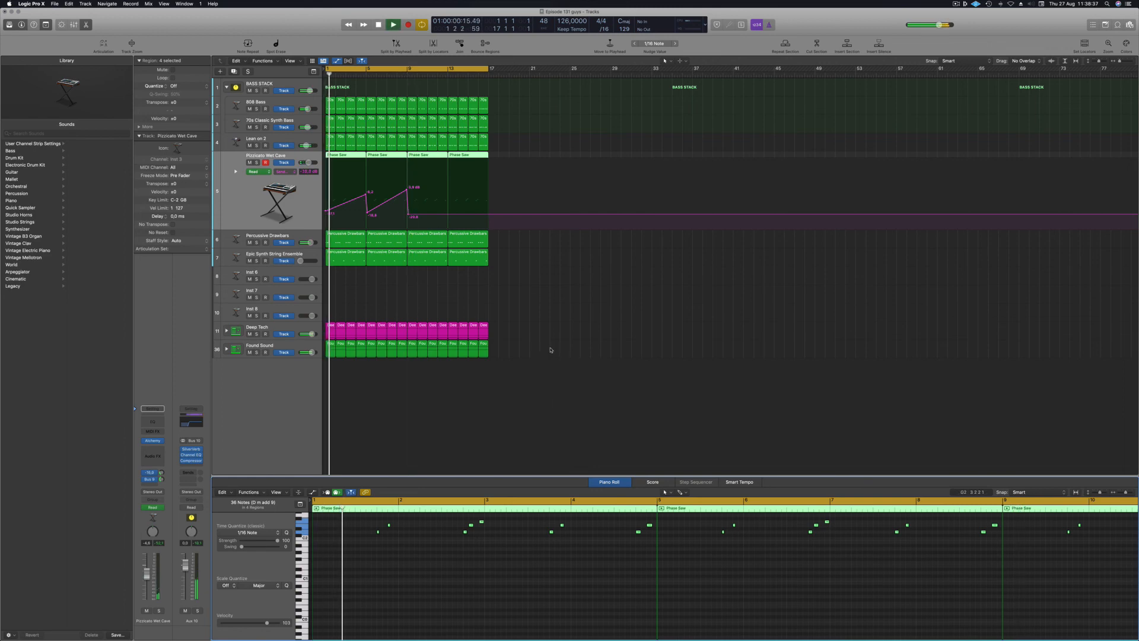
scroll(561, 281, "up", 2)
scroll(561, 281, "down", 1)
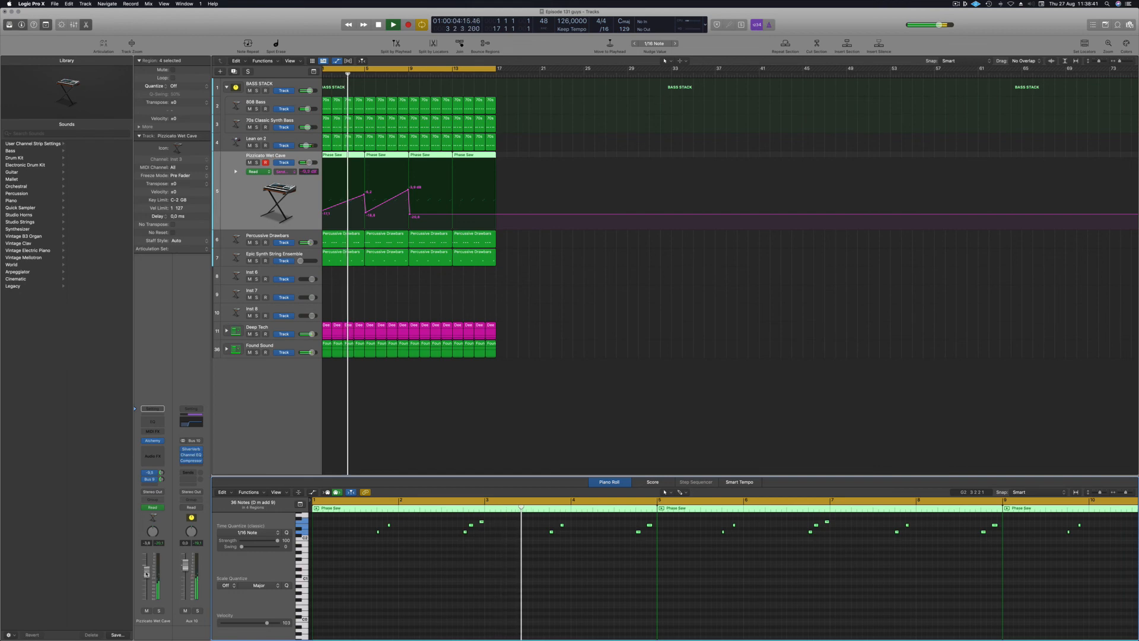
scroll(589, 321, "down", 2)
scroll(532, 312, "down", 1)
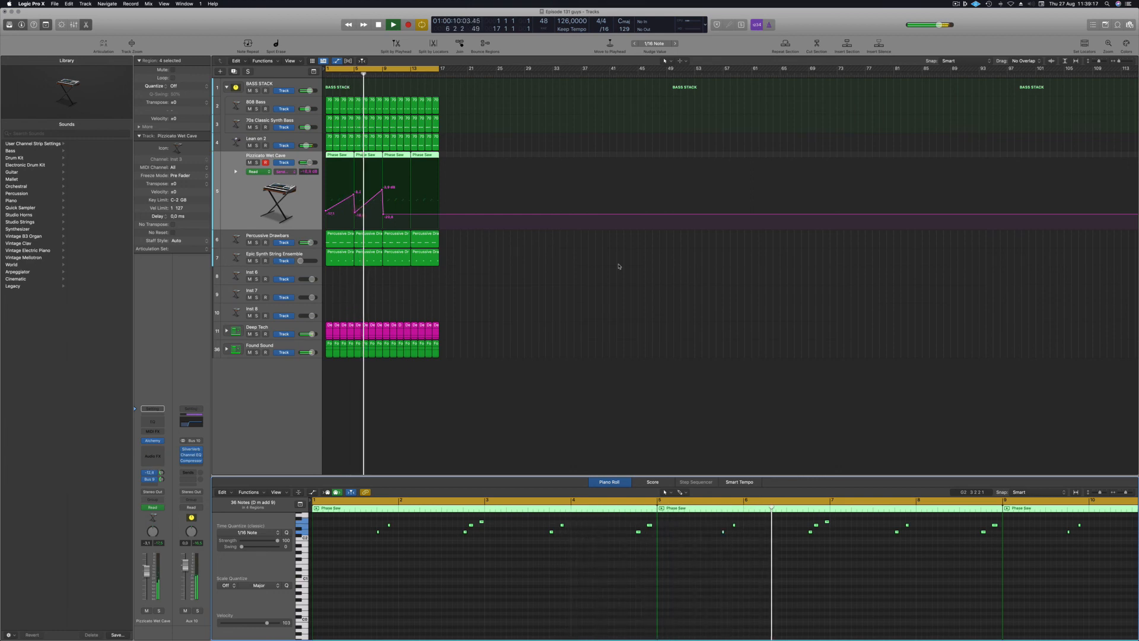
left_click(560, 307)
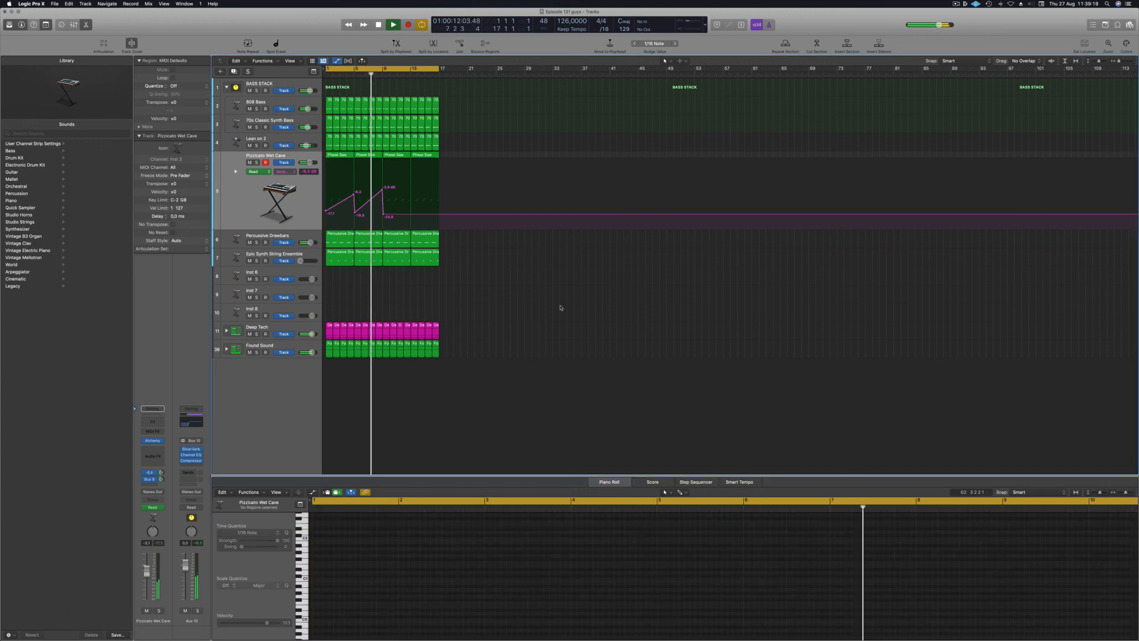